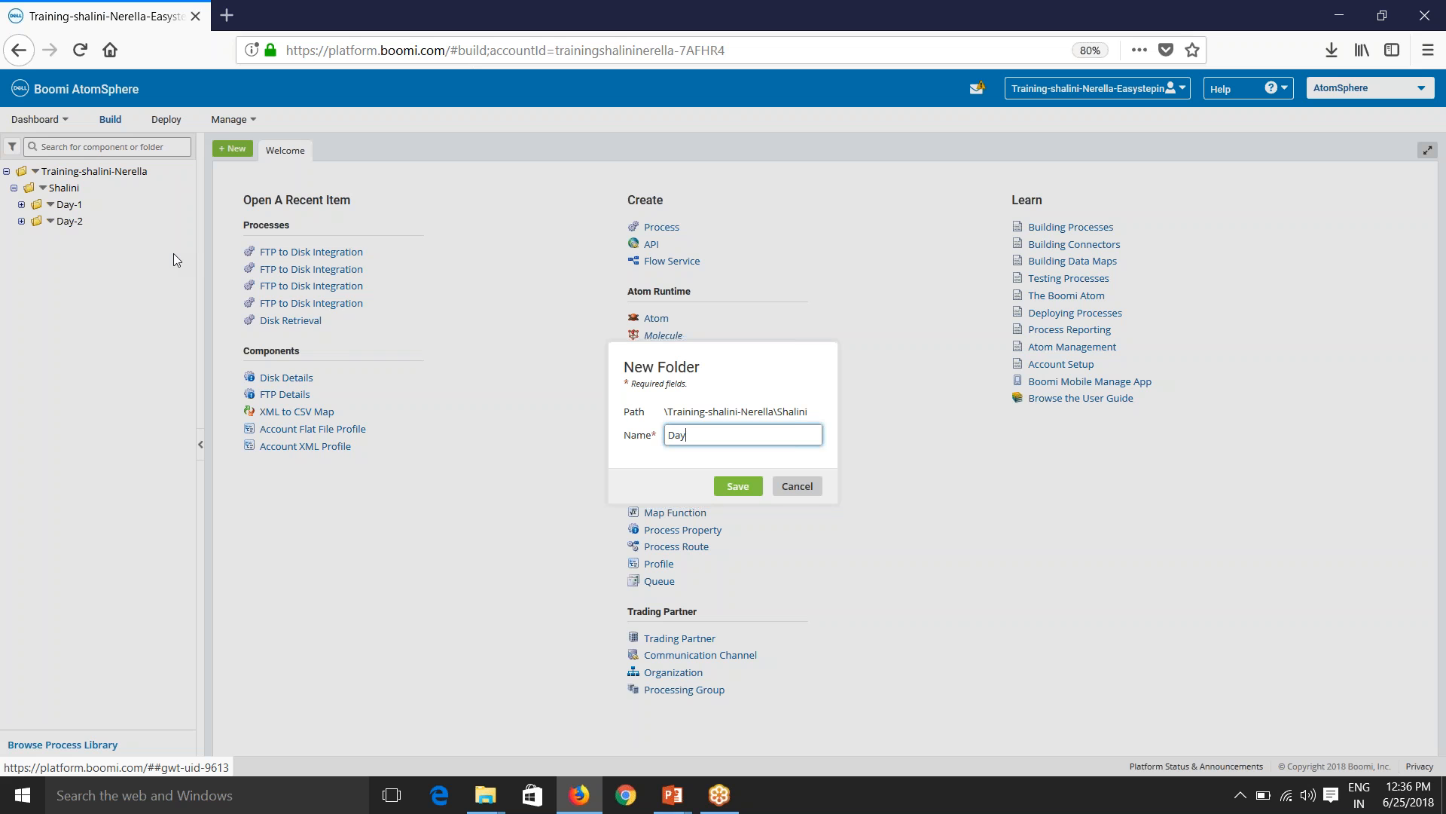
Name the new folder Day-3 and save it.
type("-3")
left_click(736, 488)
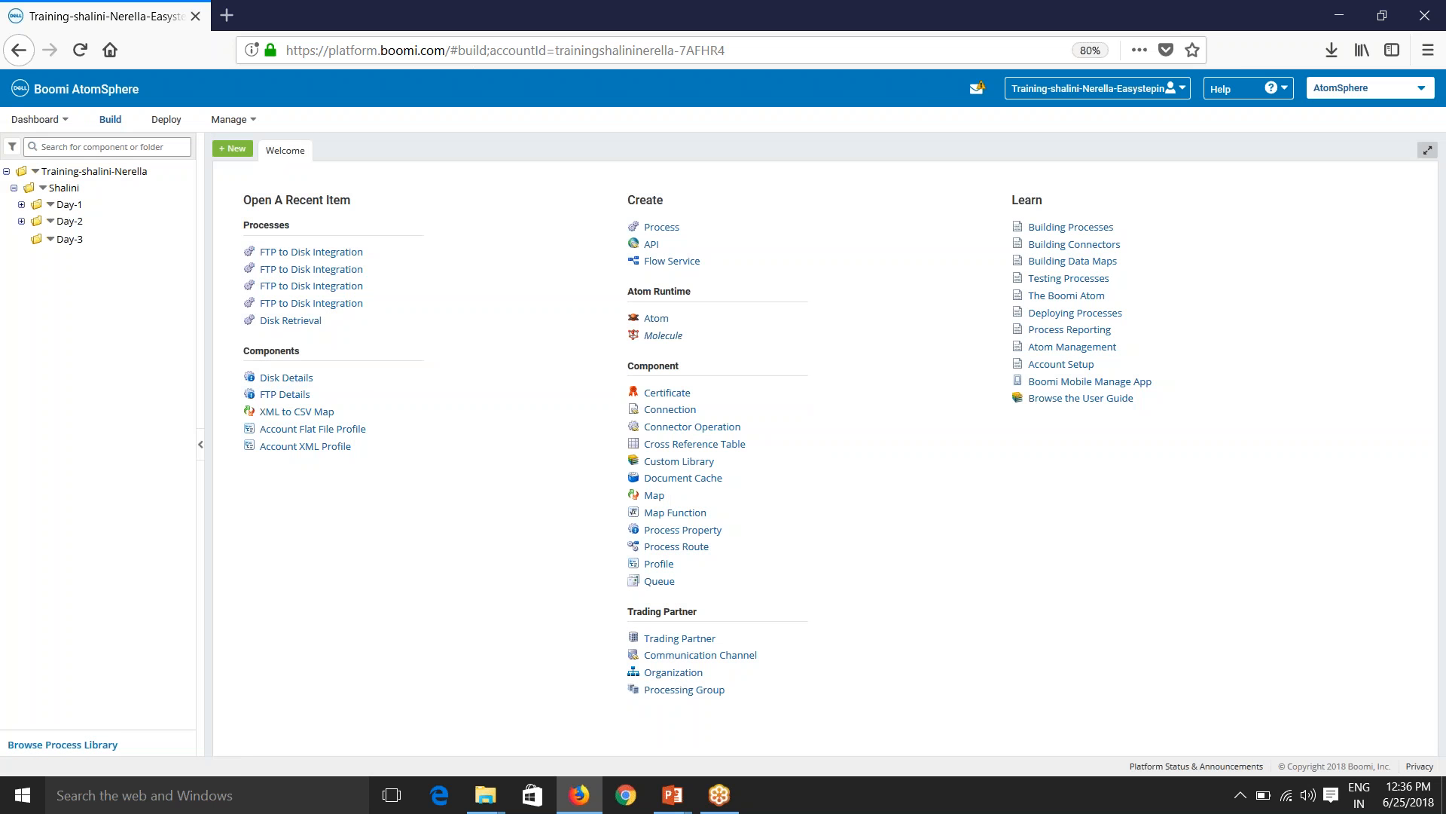
Start copying the FTP to Disk Integration process from the Day-2 folder.
left_click(20, 222)
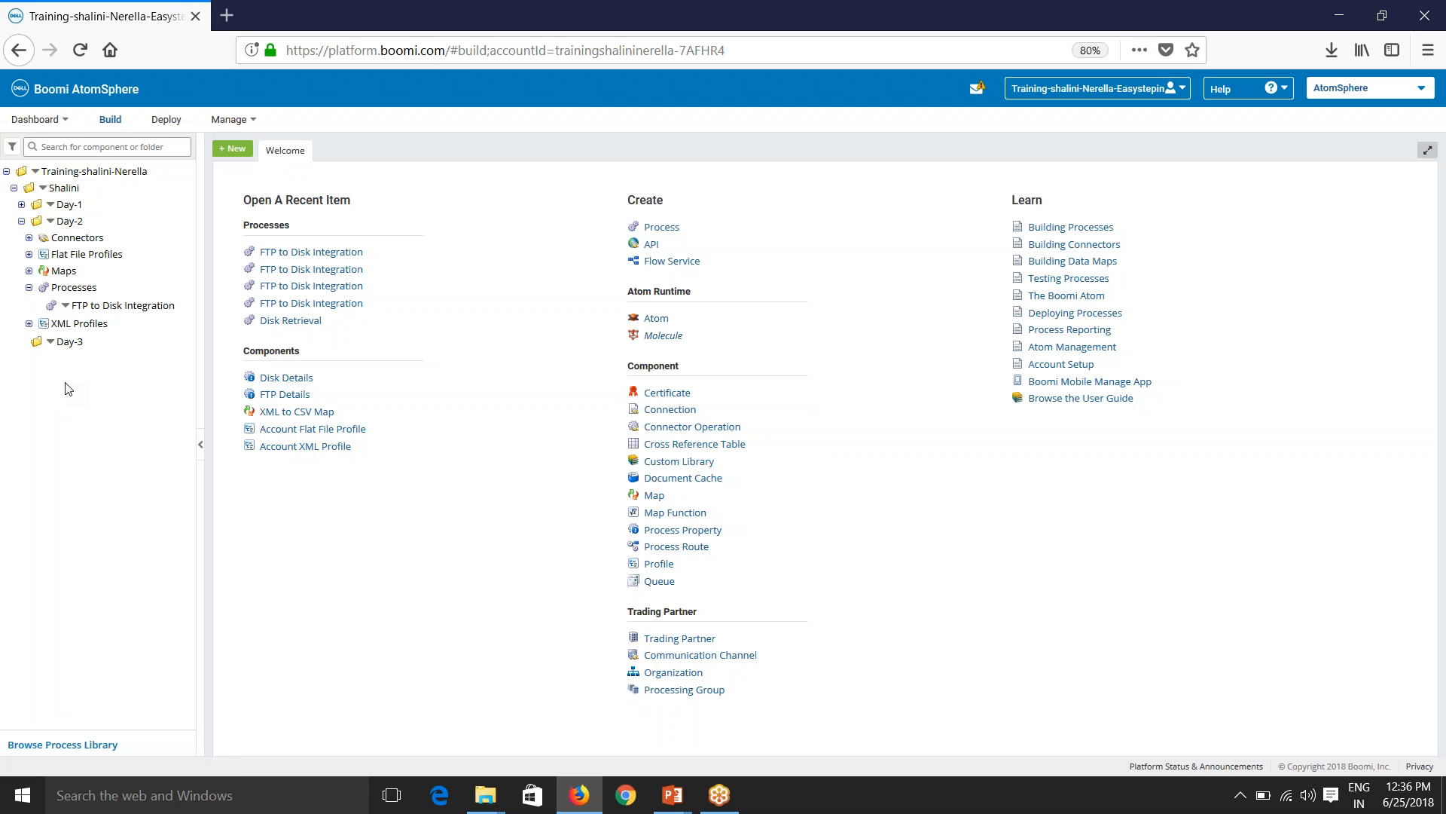
left_click(67, 307)
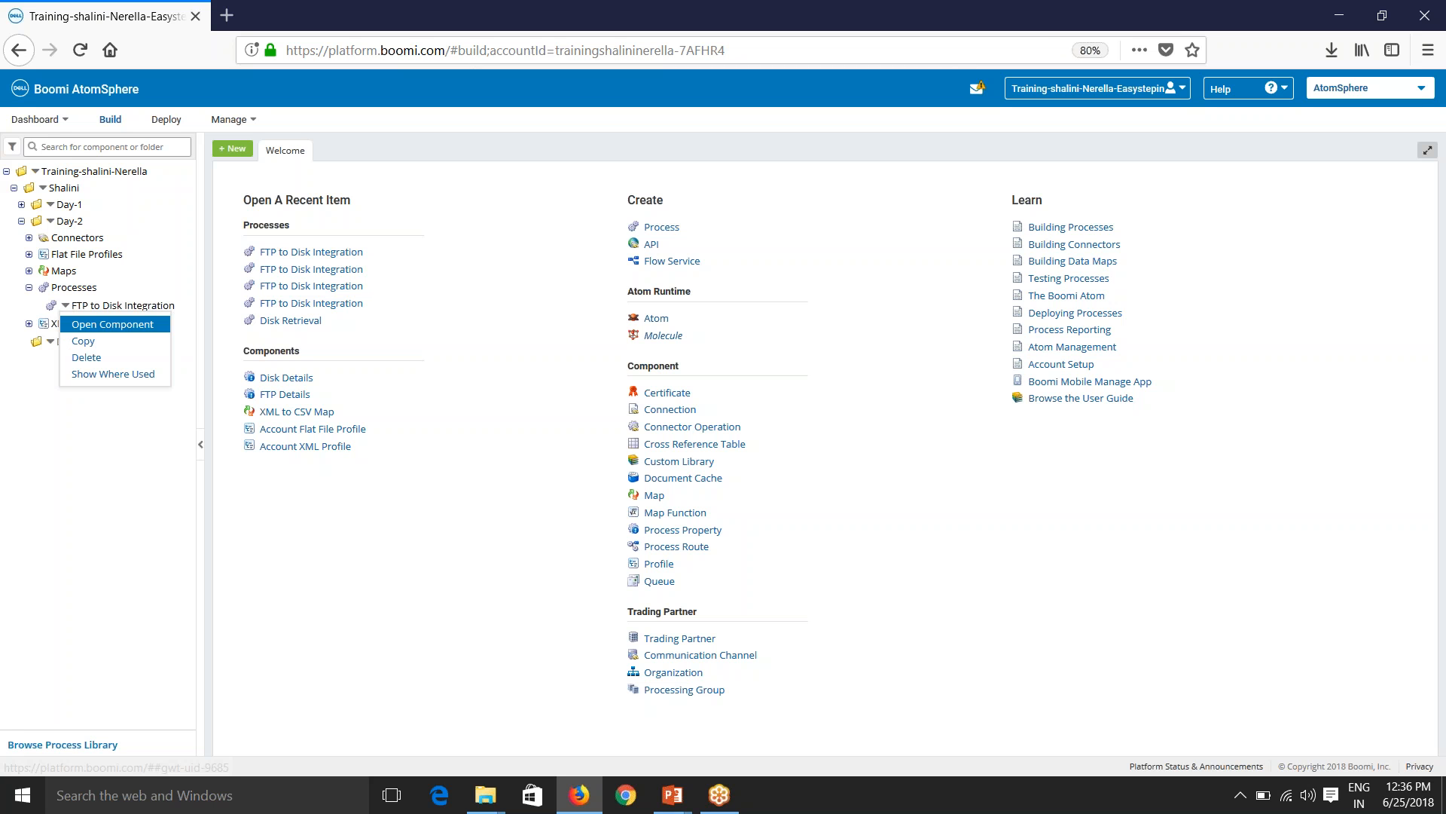
left_click(92, 345)
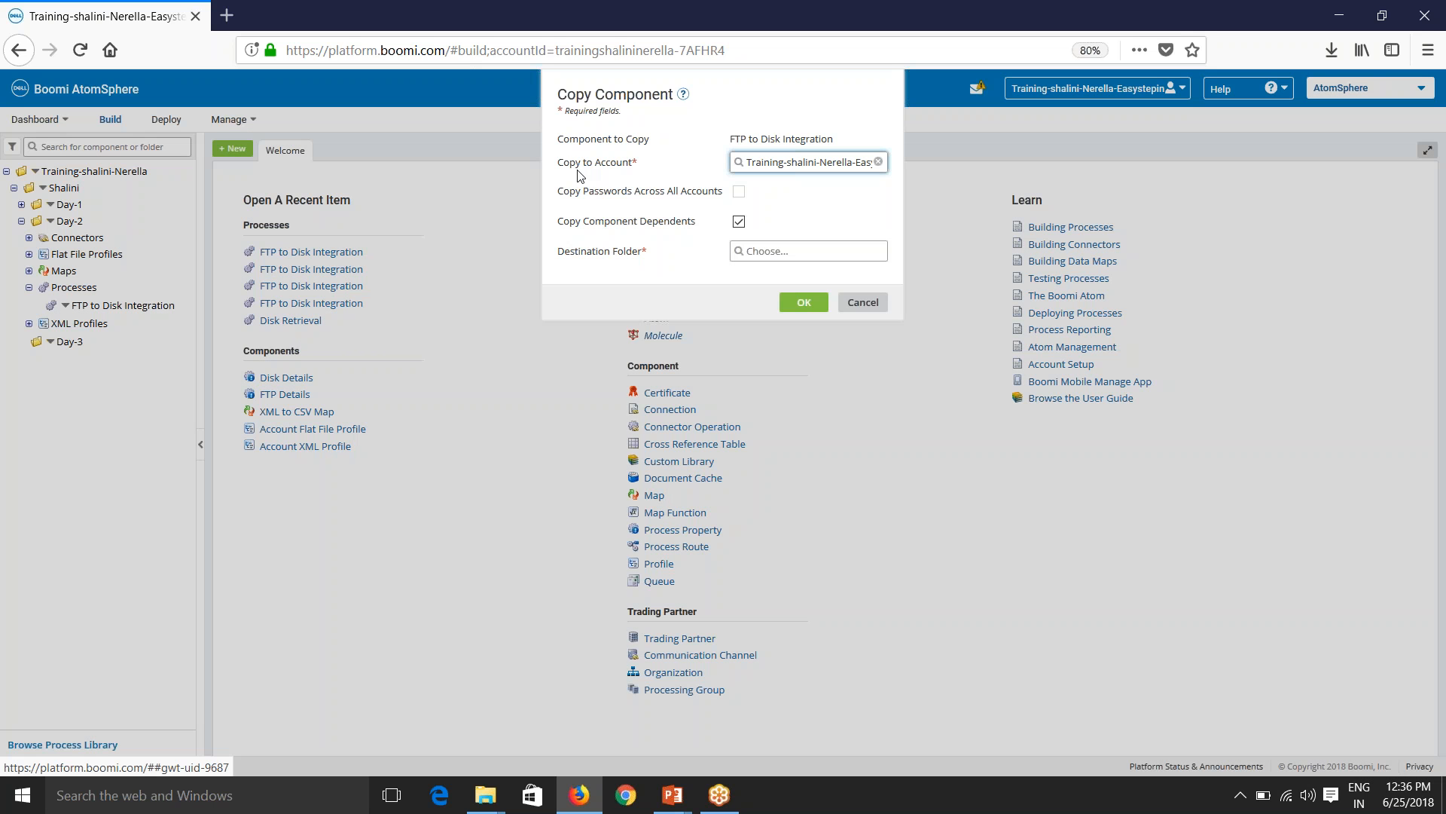
List the accounts available as copy target and leave the account selection without choosing one.
left_click(771, 173)
left_click(849, 283)
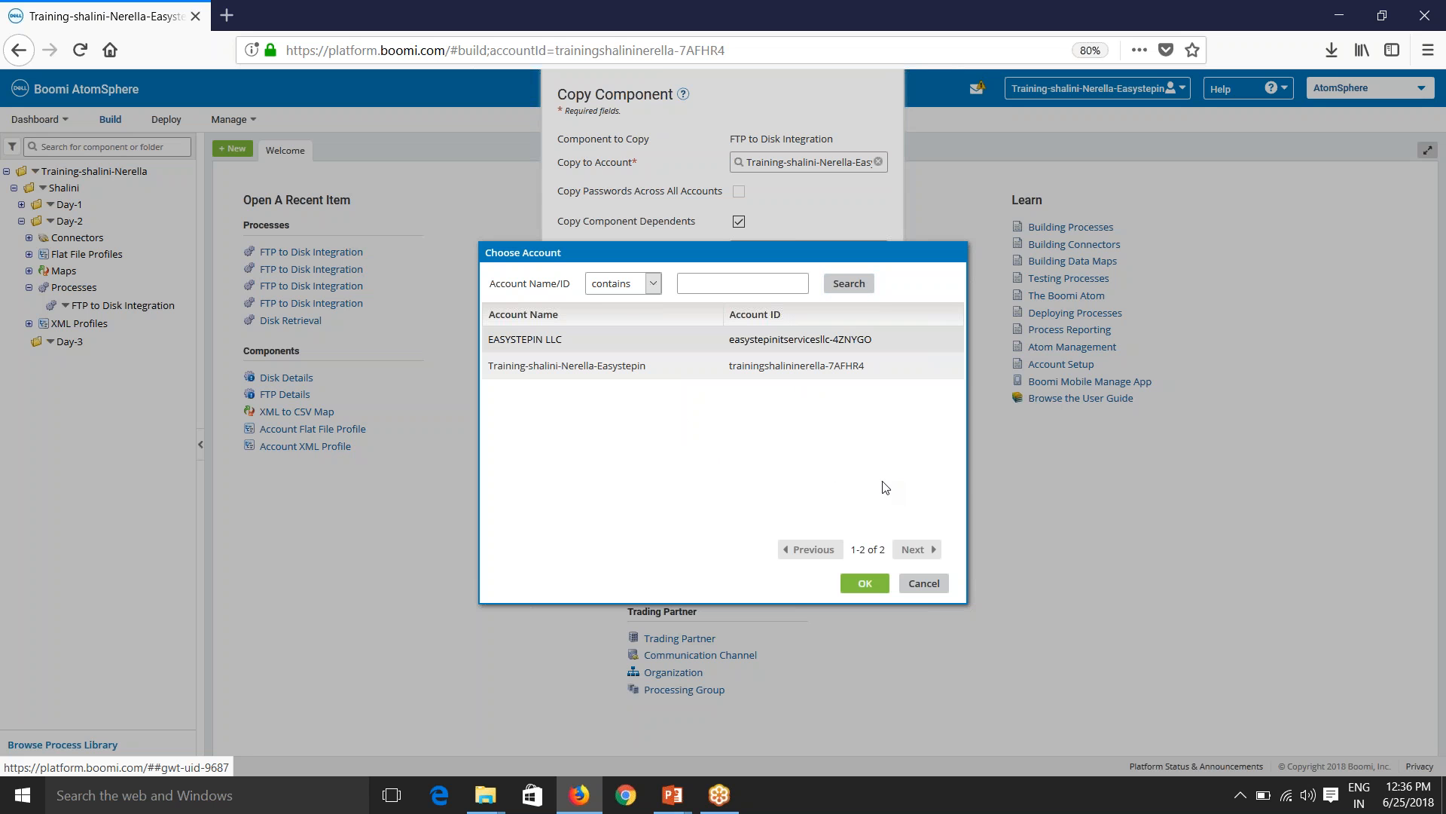
left_click(923, 584)
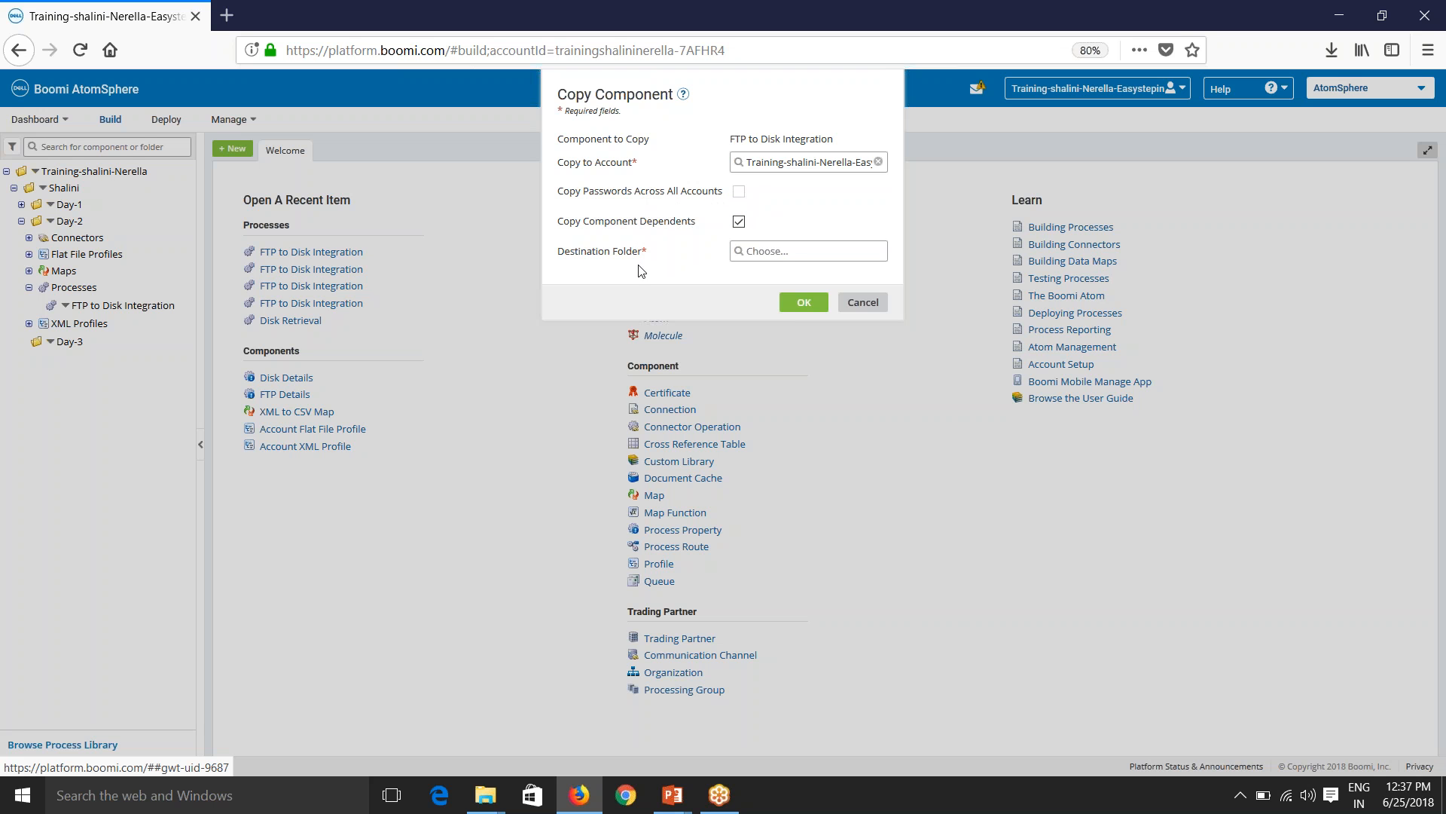
Set the Day-3 folder as the copy's destination and copy the process with its dependents.
left_click(744, 253)
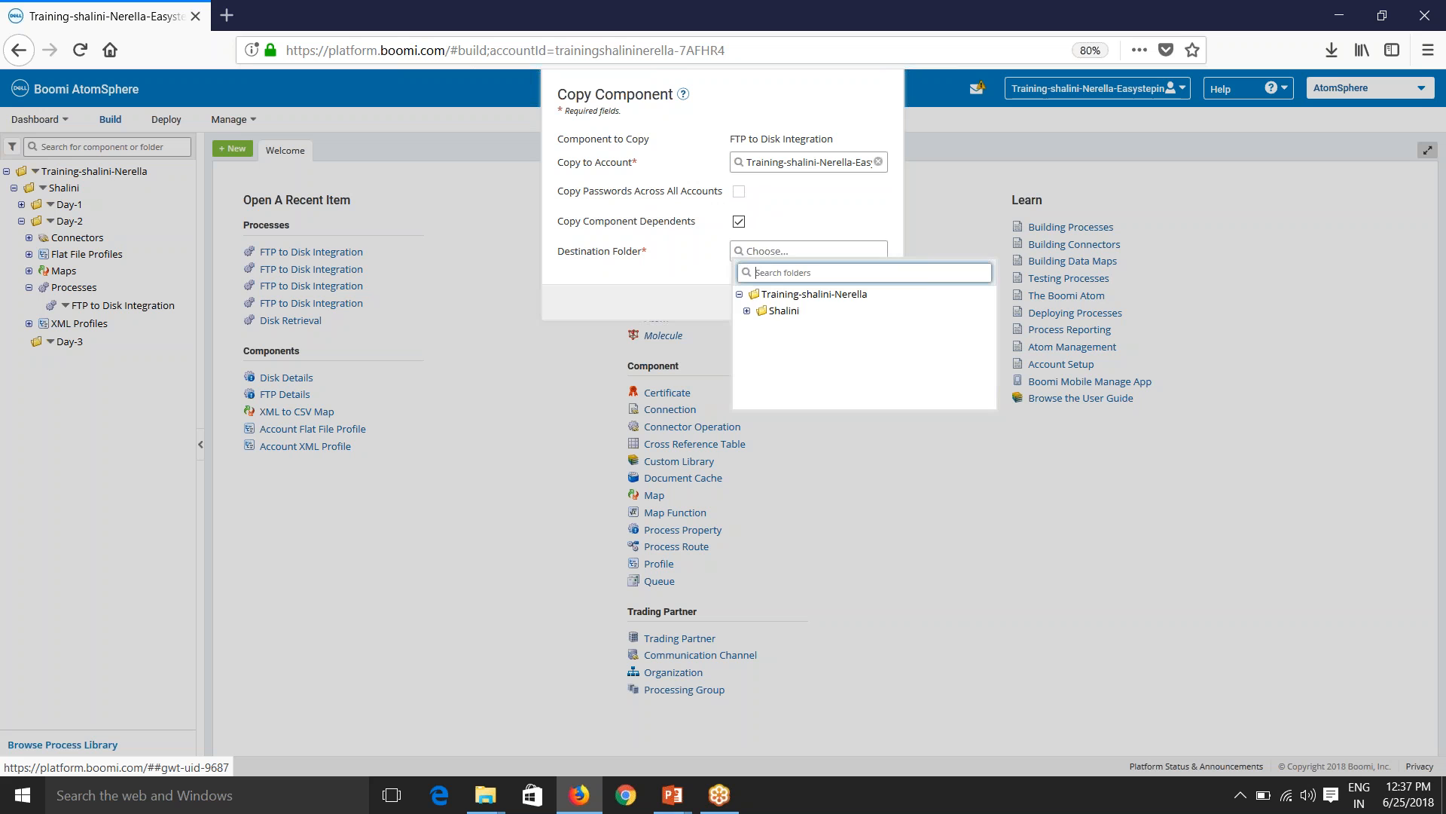
left_click(747, 311)
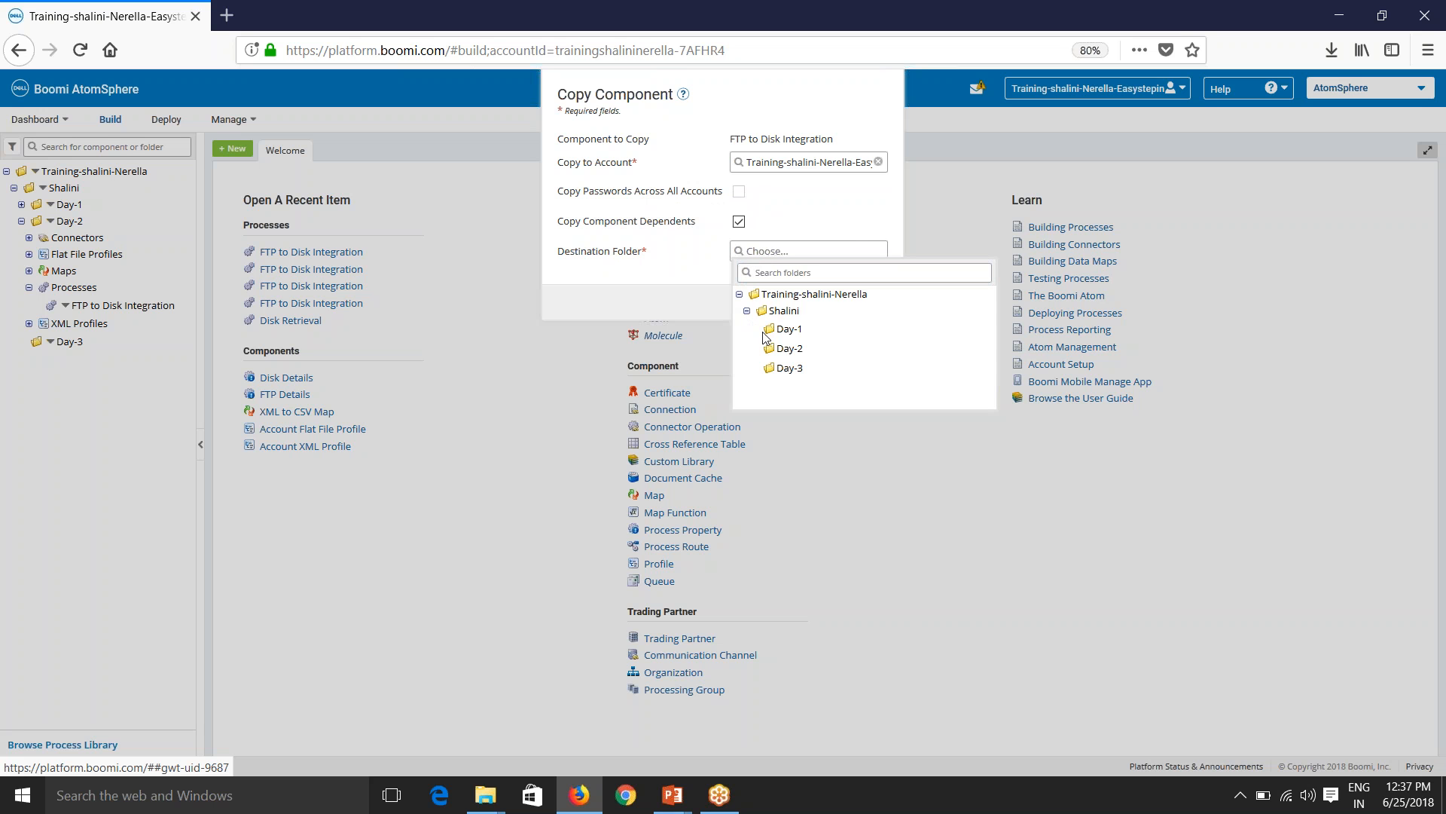
left_click(788, 368)
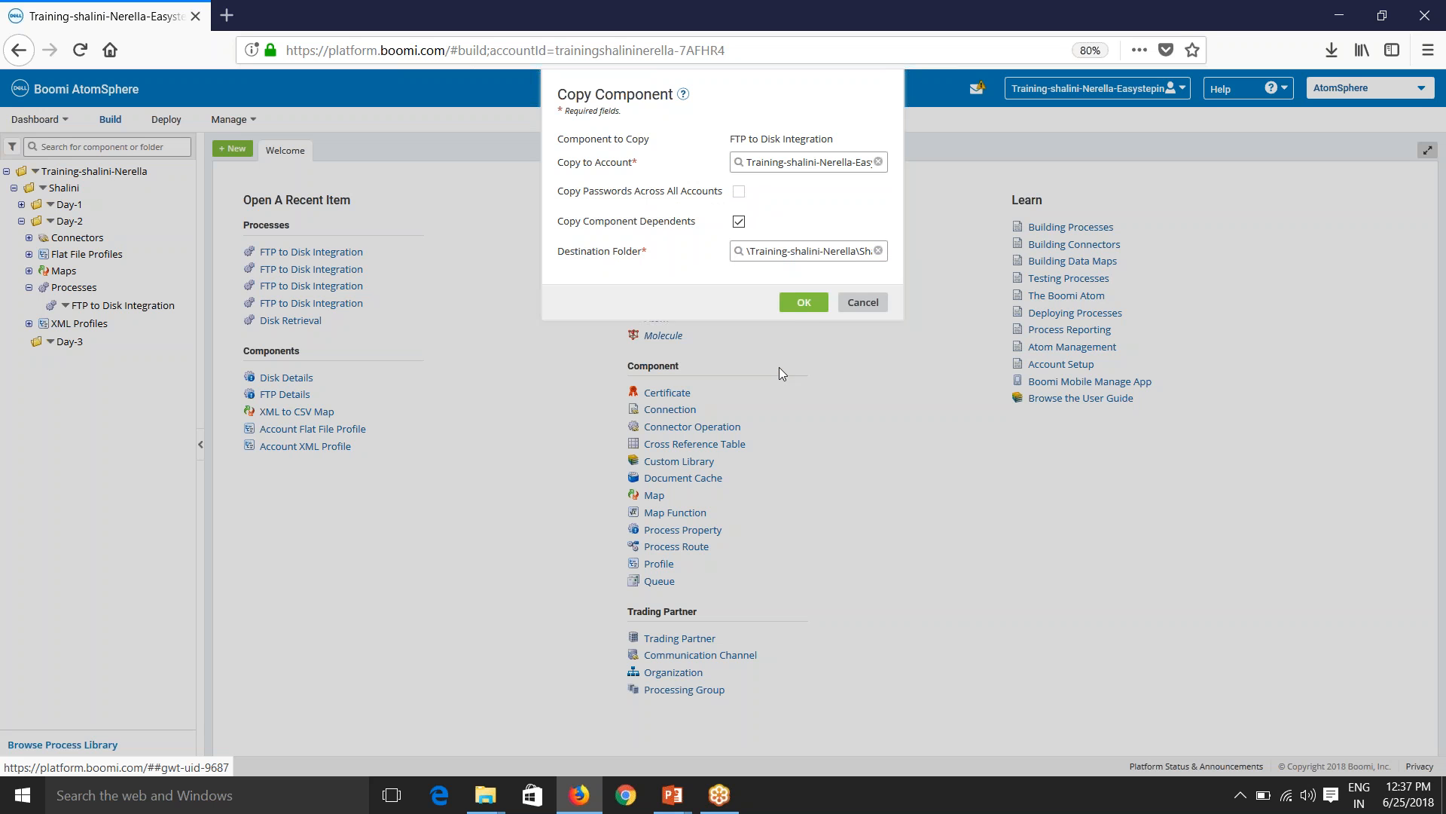
left_click(804, 303)
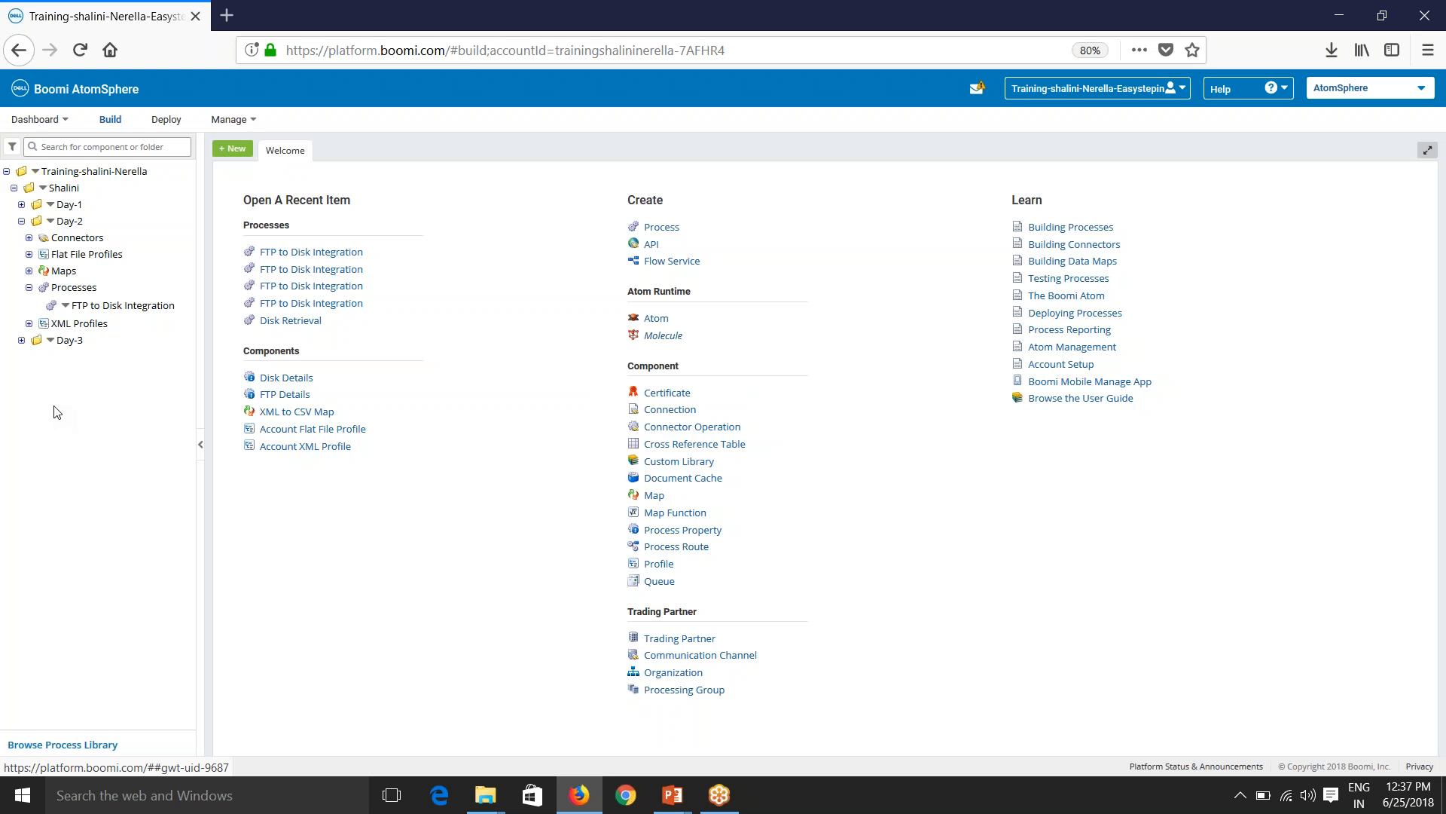
Collapse the Day-2 folder and open the FTP to Disk Integration process copied into Day-3.
left_click(22, 221)
left_click(22, 238)
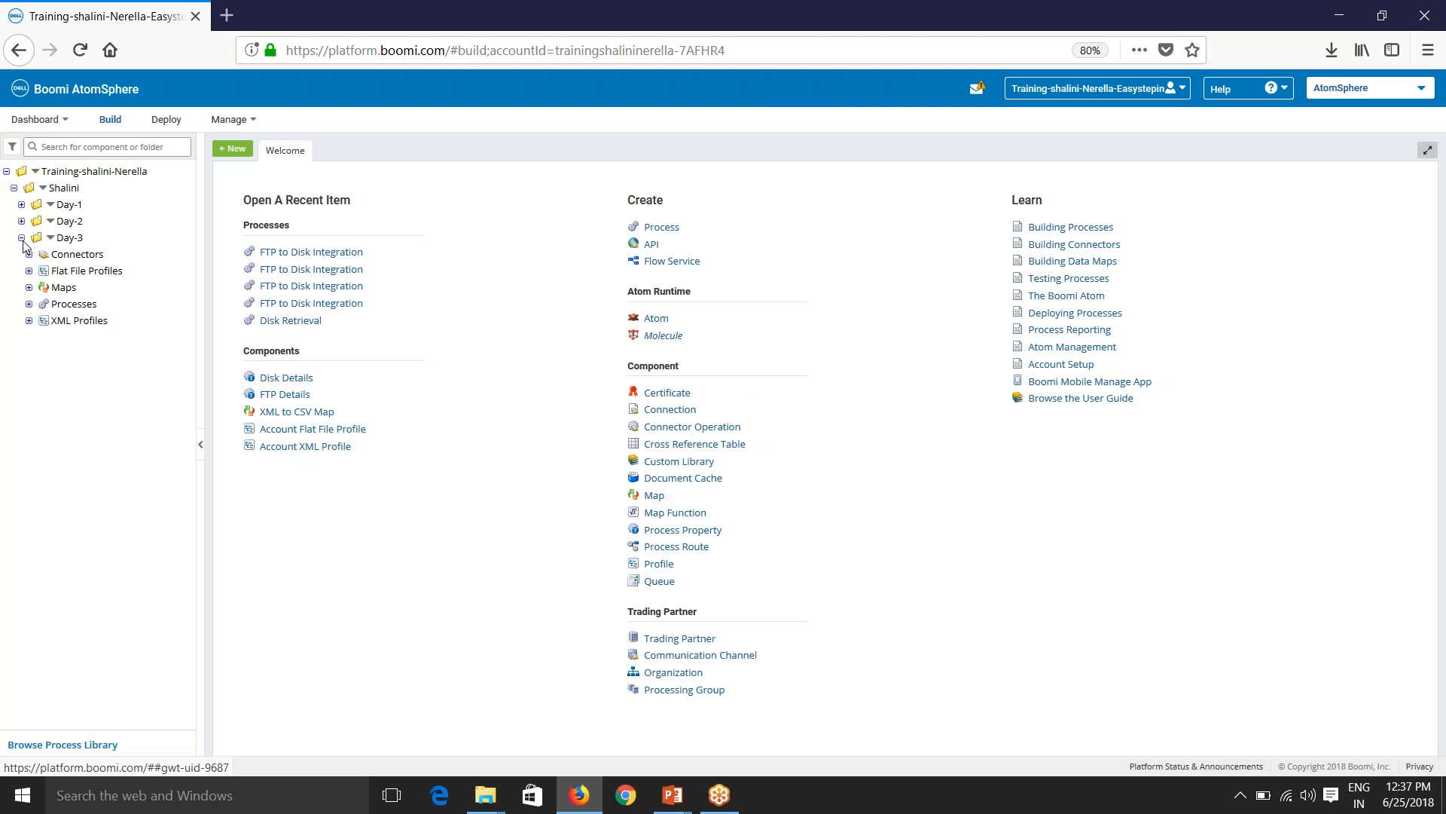
left_click(29, 304)
left_click(112, 321)
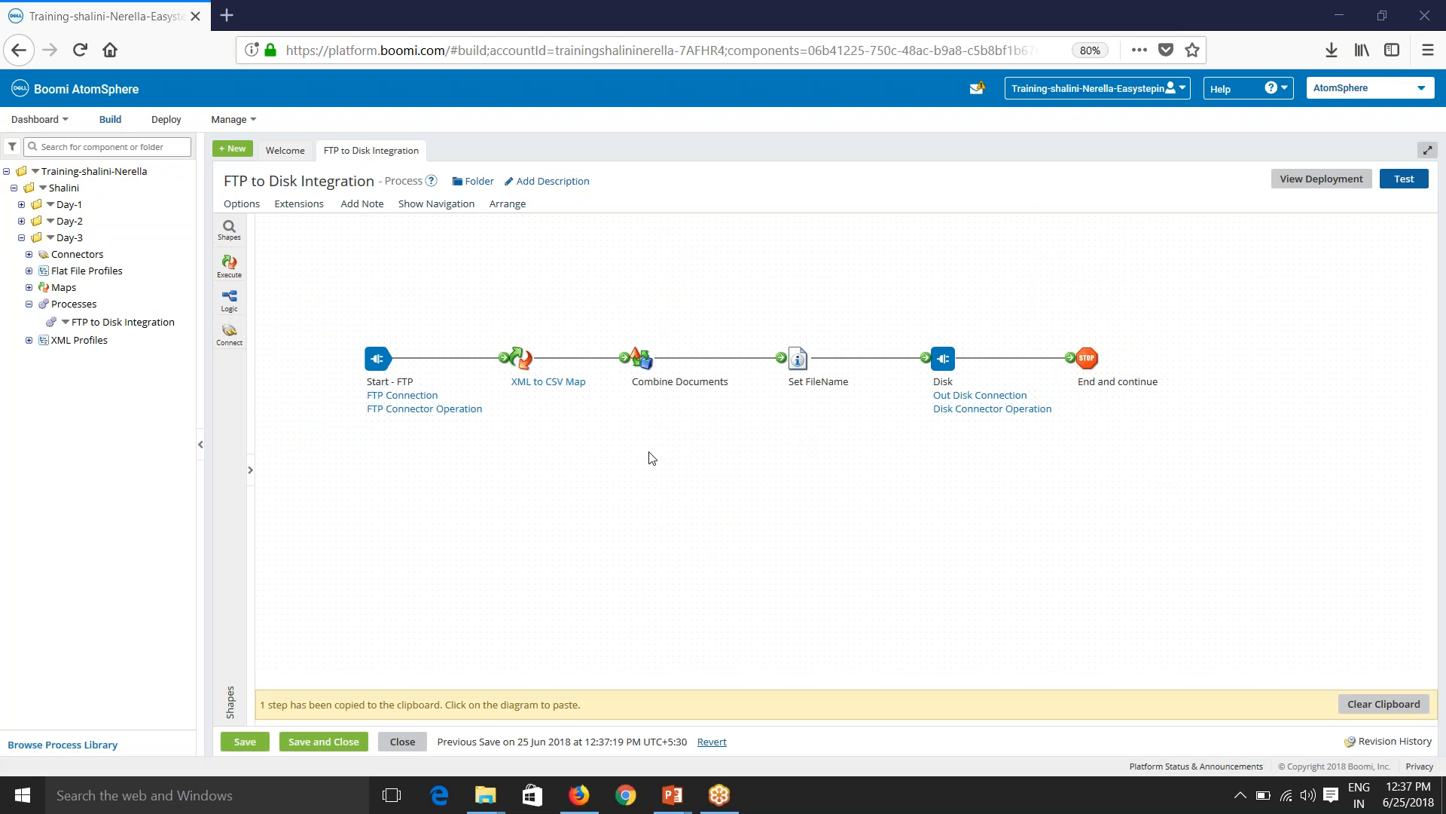
Run a test of the FTP to Disk Integration process.
left_click(1404, 180)
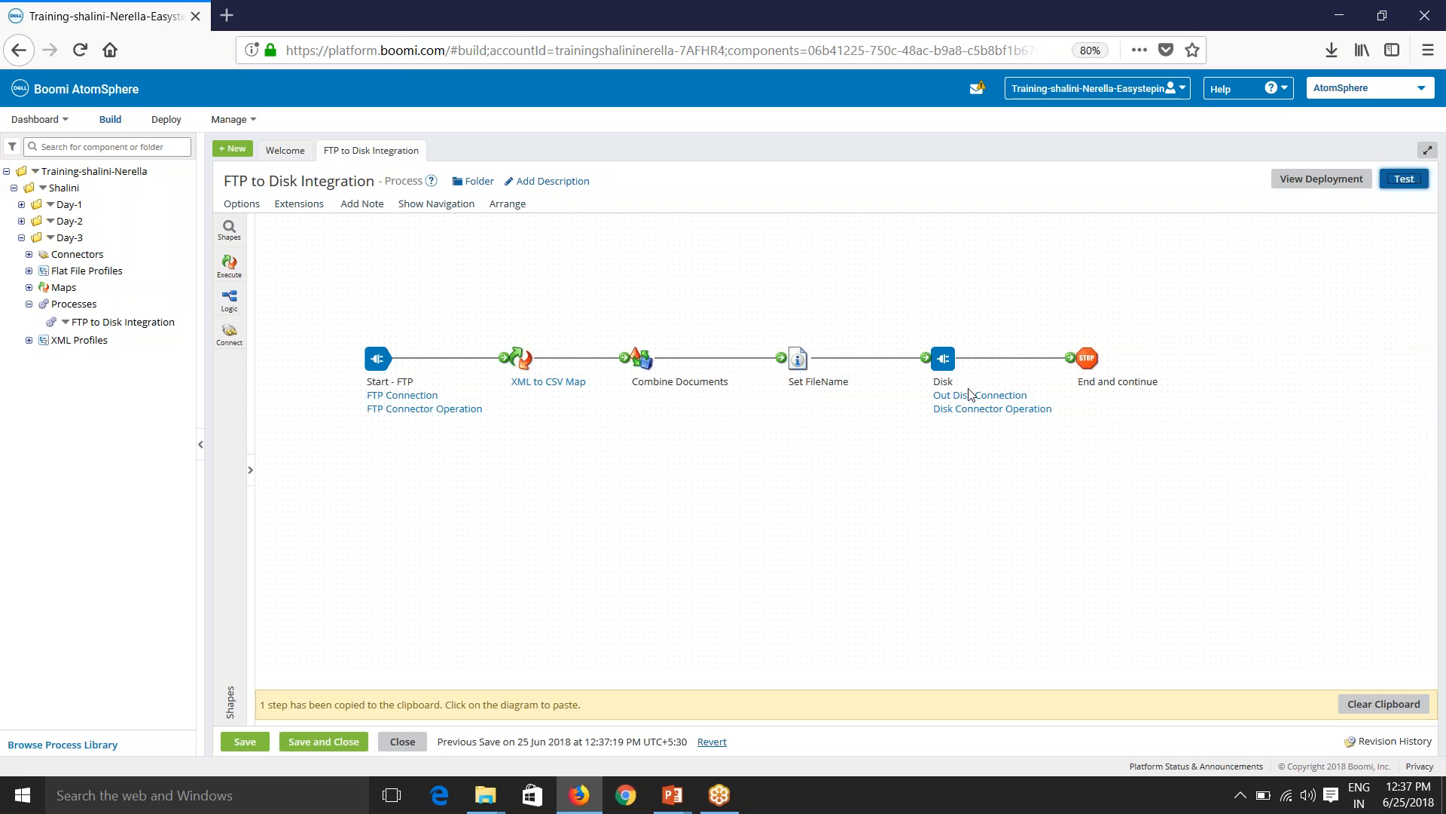
left_click(904, 251)
left_click(816, 363)
left_click(950, 311)
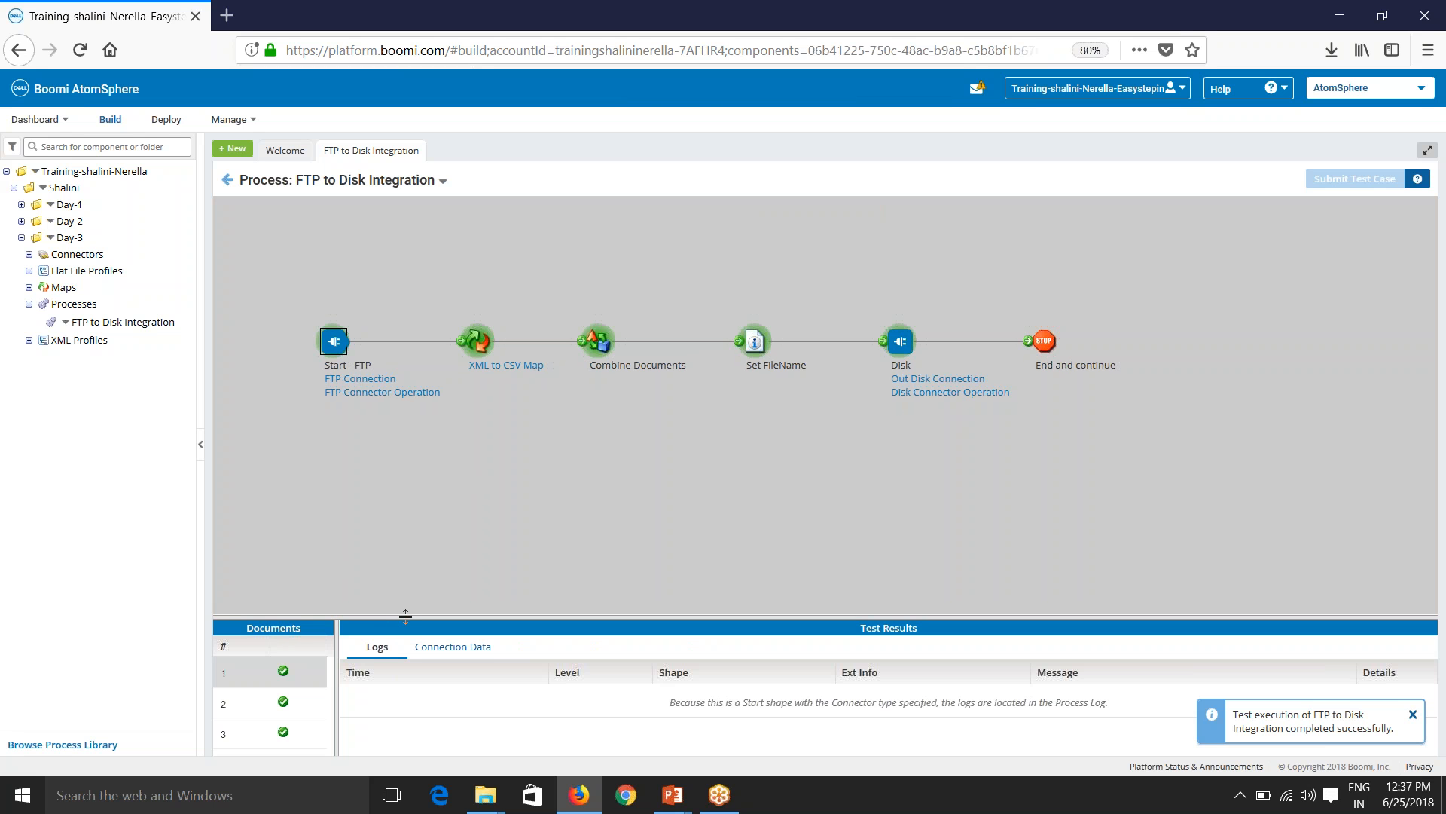
Examine the XML to CSV Map shape's source data for document 1, highlighting its Country element.
left_click_drag(405, 616, 532, 395)
left_click(479, 347)
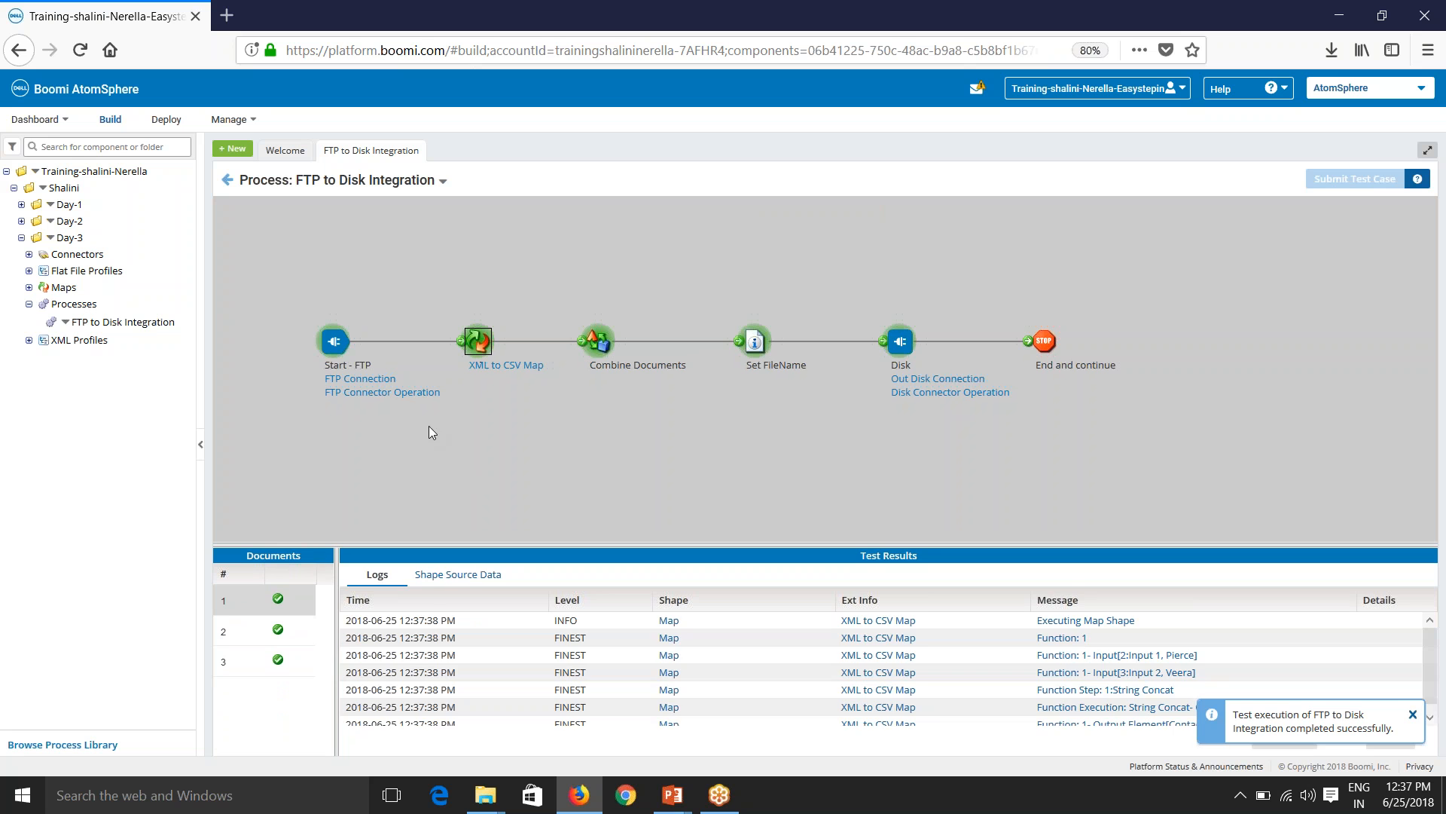
left_click(458, 576)
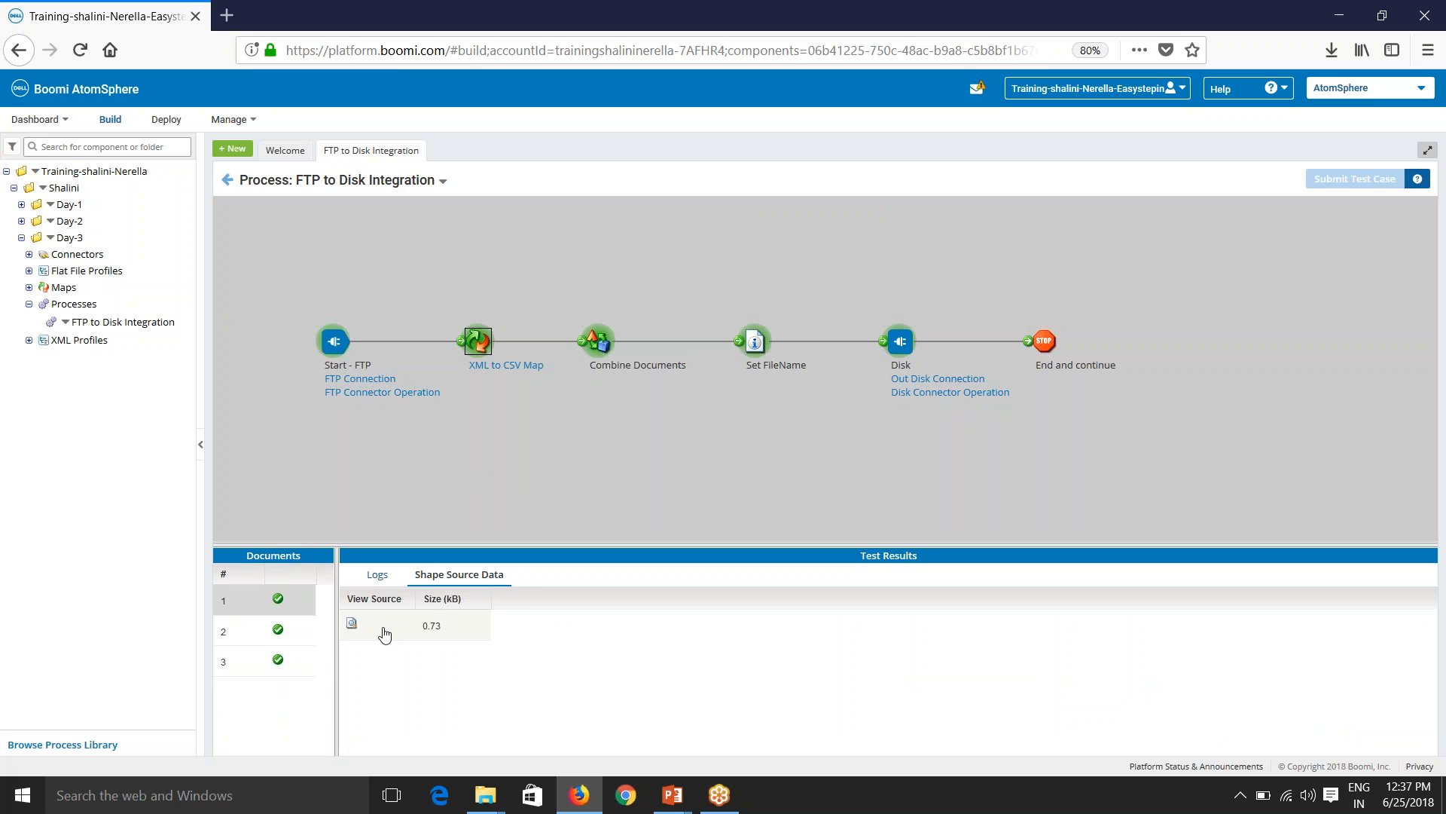
left_click(359, 626)
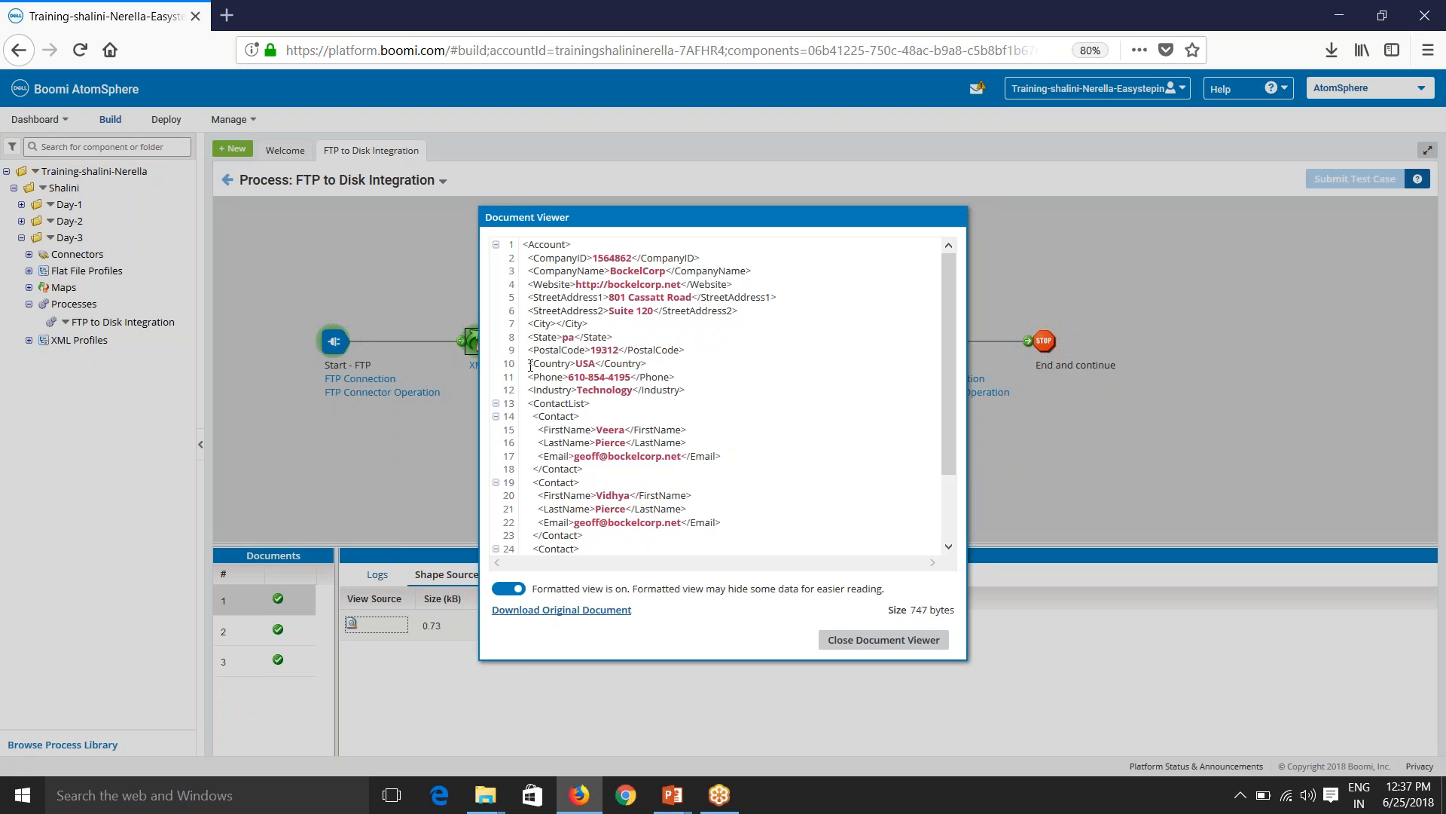
left_click_drag(530, 366, 647, 364)
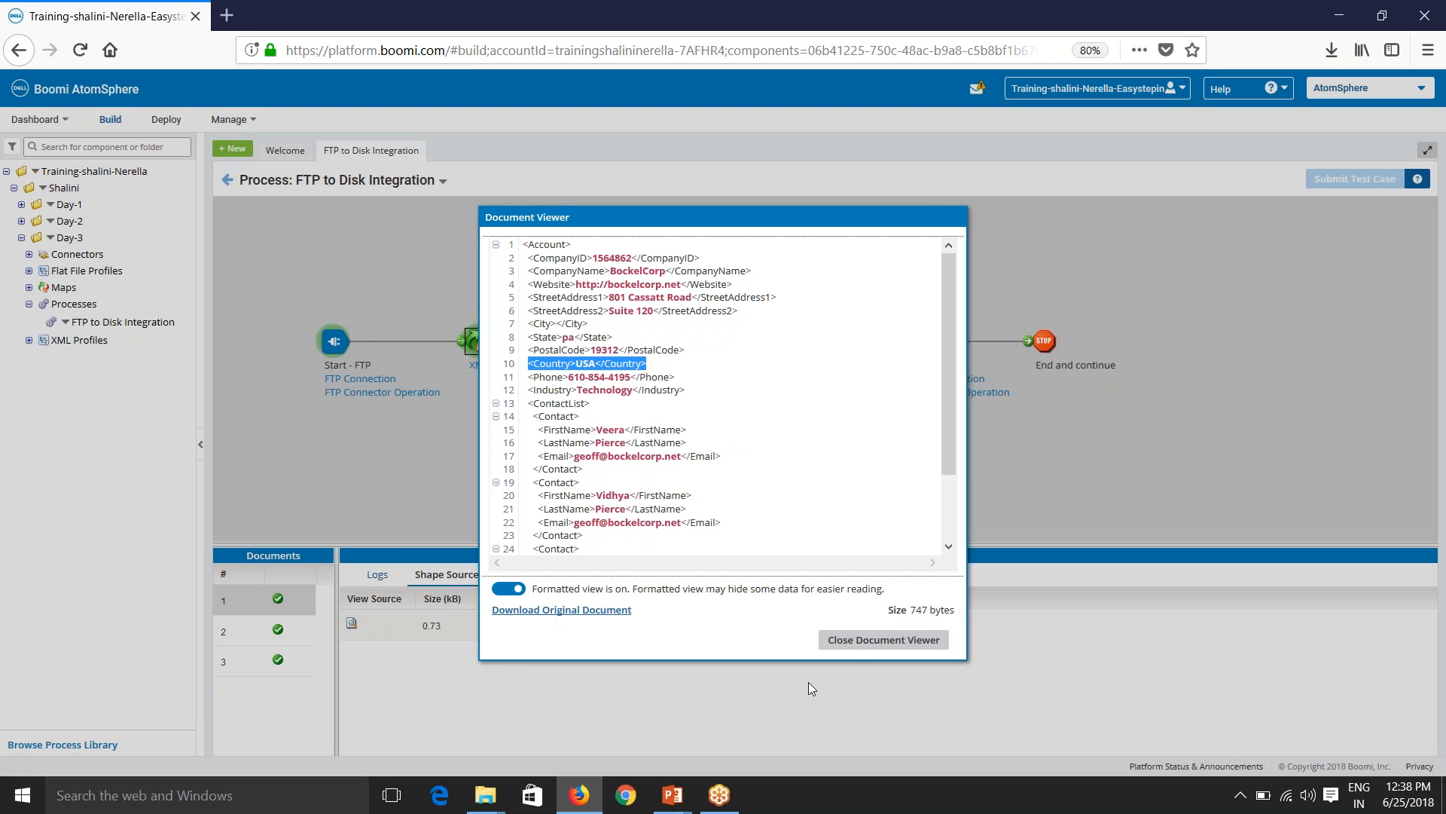
left_click(878, 642)
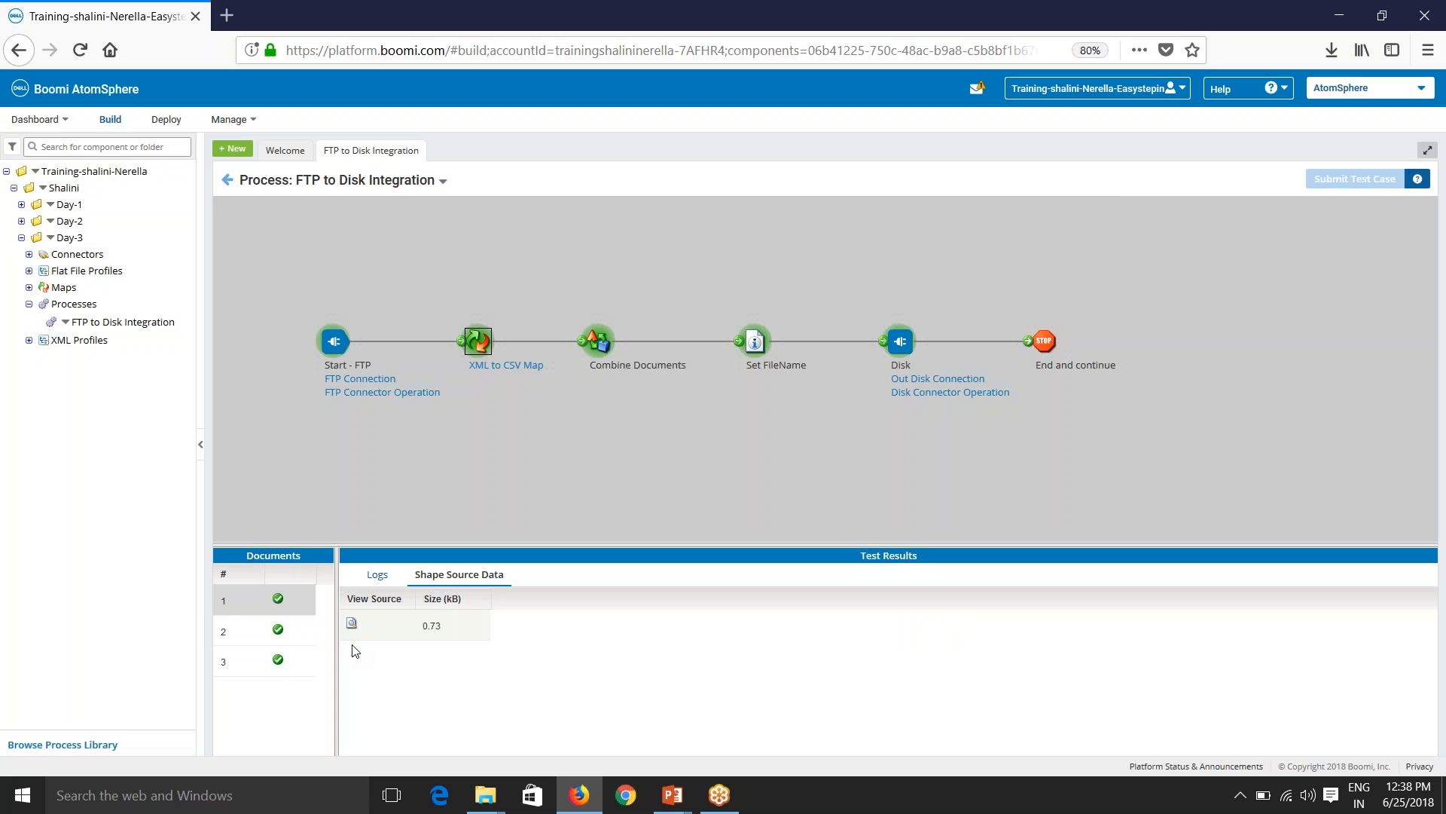
Examine the map shape's source data for document 2, highlighting its Country element.
left_click(249, 630)
left_click(351, 623)
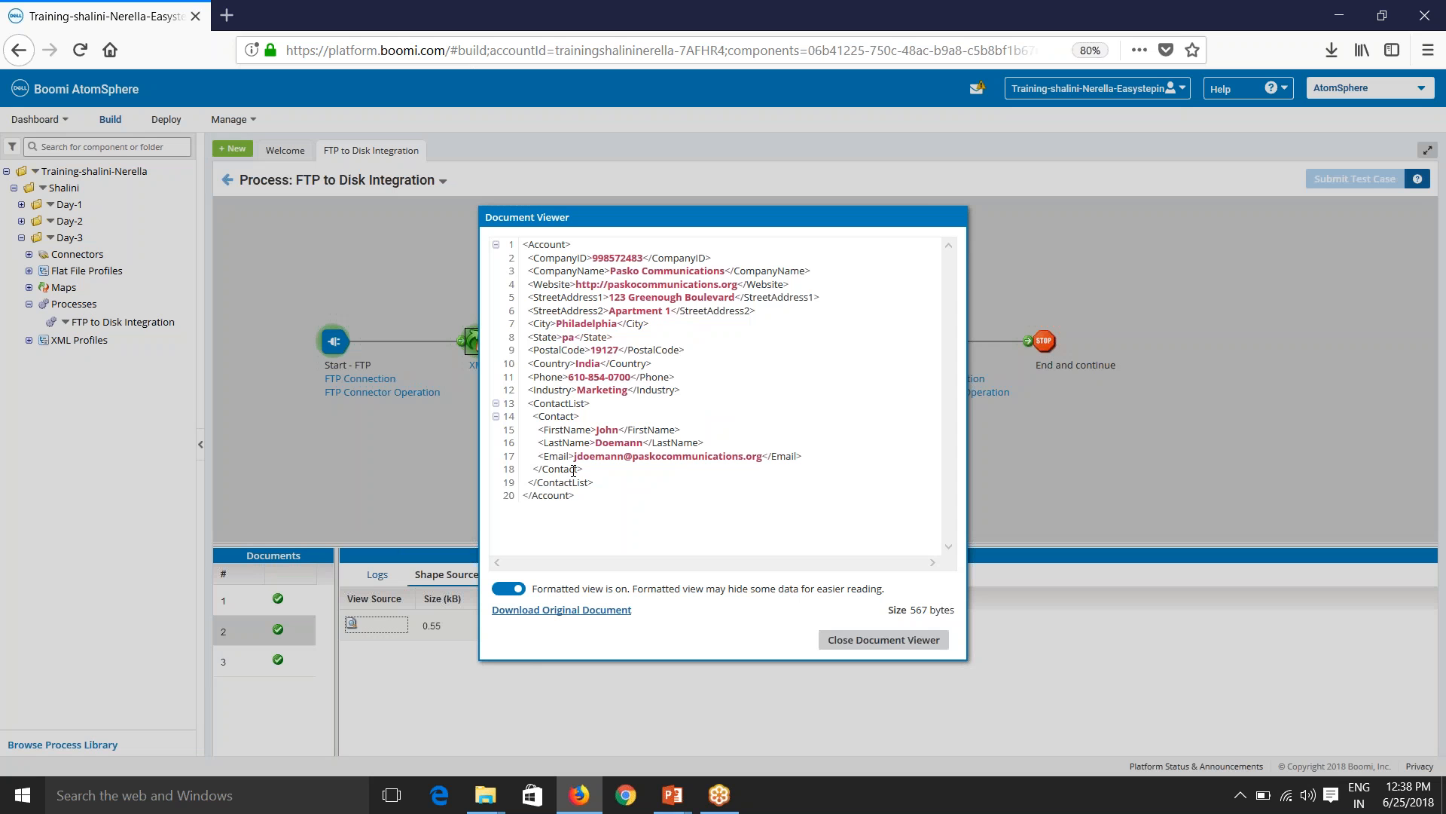
left_click_drag(532, 365, 656, 379)
left_click(821, 637)
Examine the map shape's source data for document 3, highlighting its Country element.
left_click(244, 663)
left_click(351, 623)
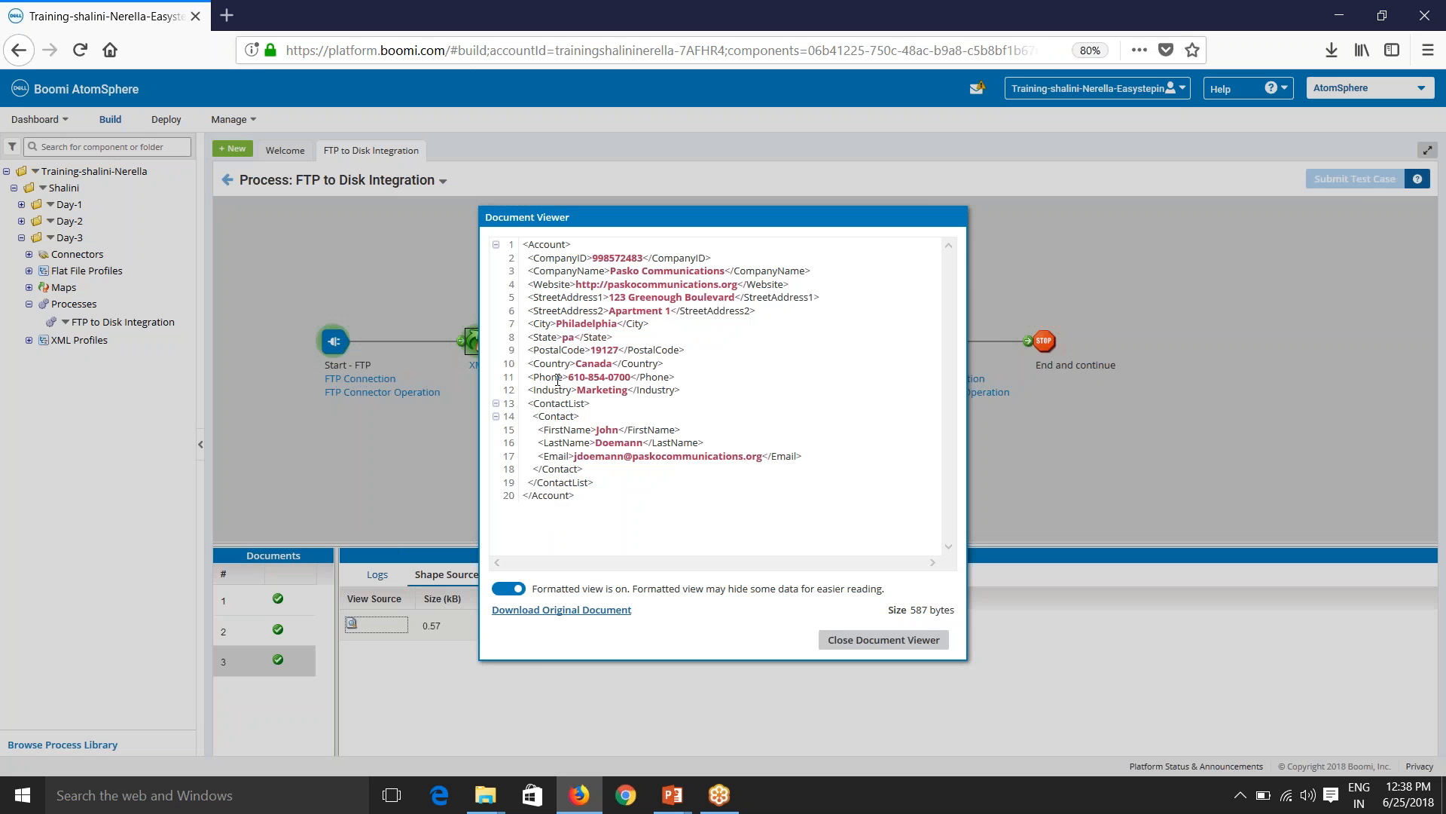
left_click_drag(540, 363, 649, 363)
left_click(827, 635)
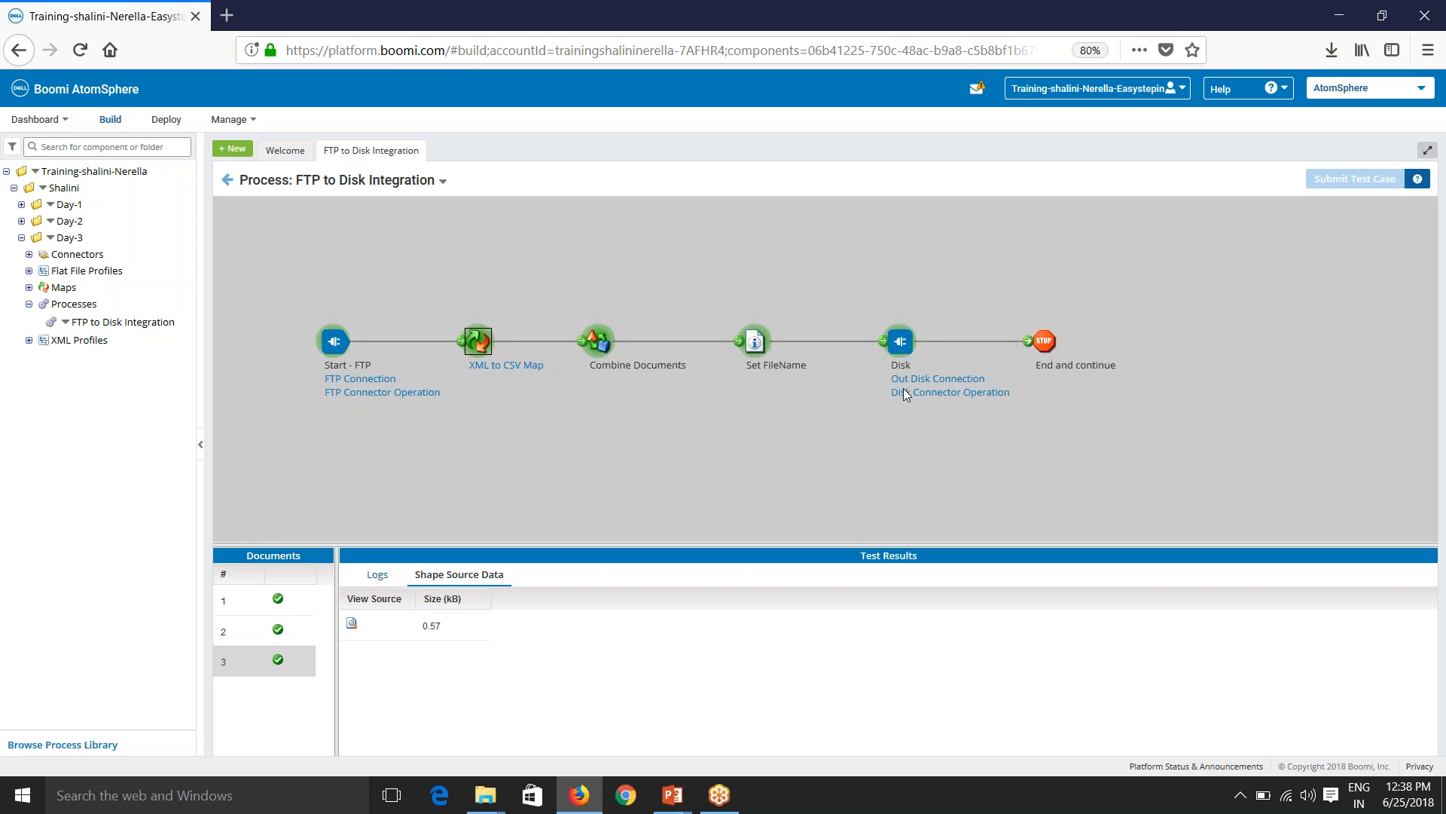
Return to editing the process and rearrange all six shapes into a wider row higher on the canvas.
left_click(228, 180)
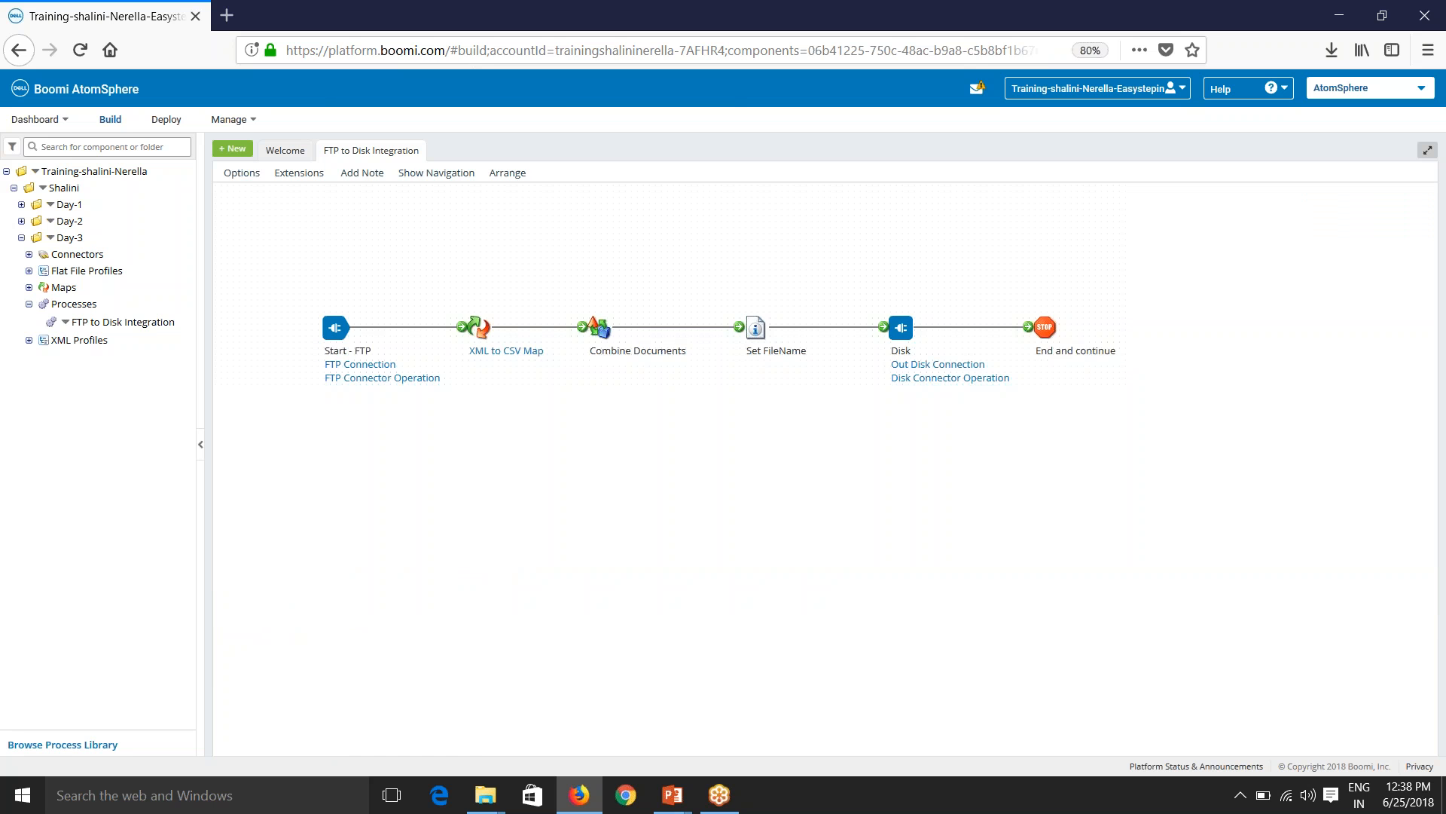
left_click_drag(377, 354, 353, 307)
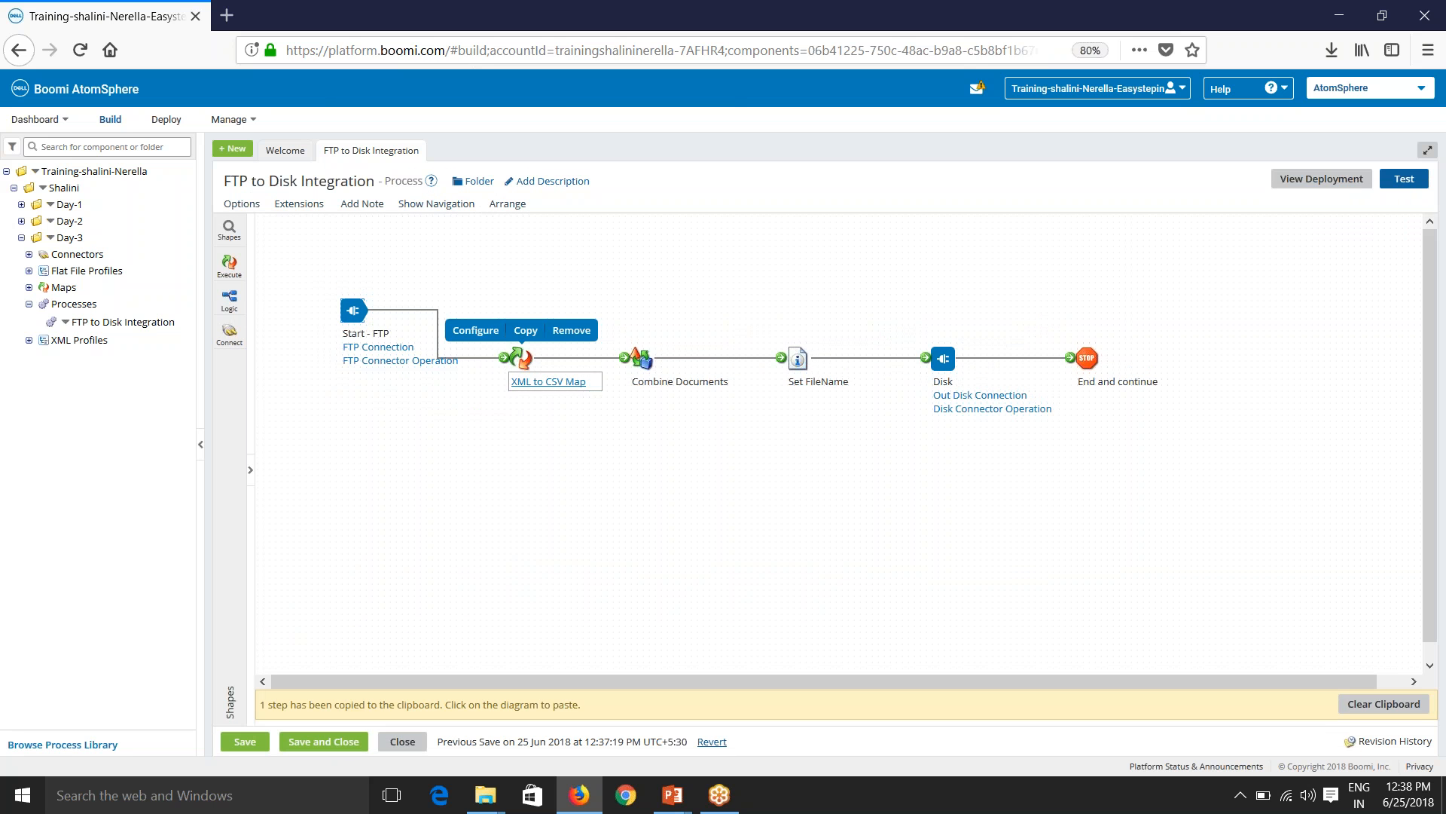
left_click_drag(517, 363, 580, 310)
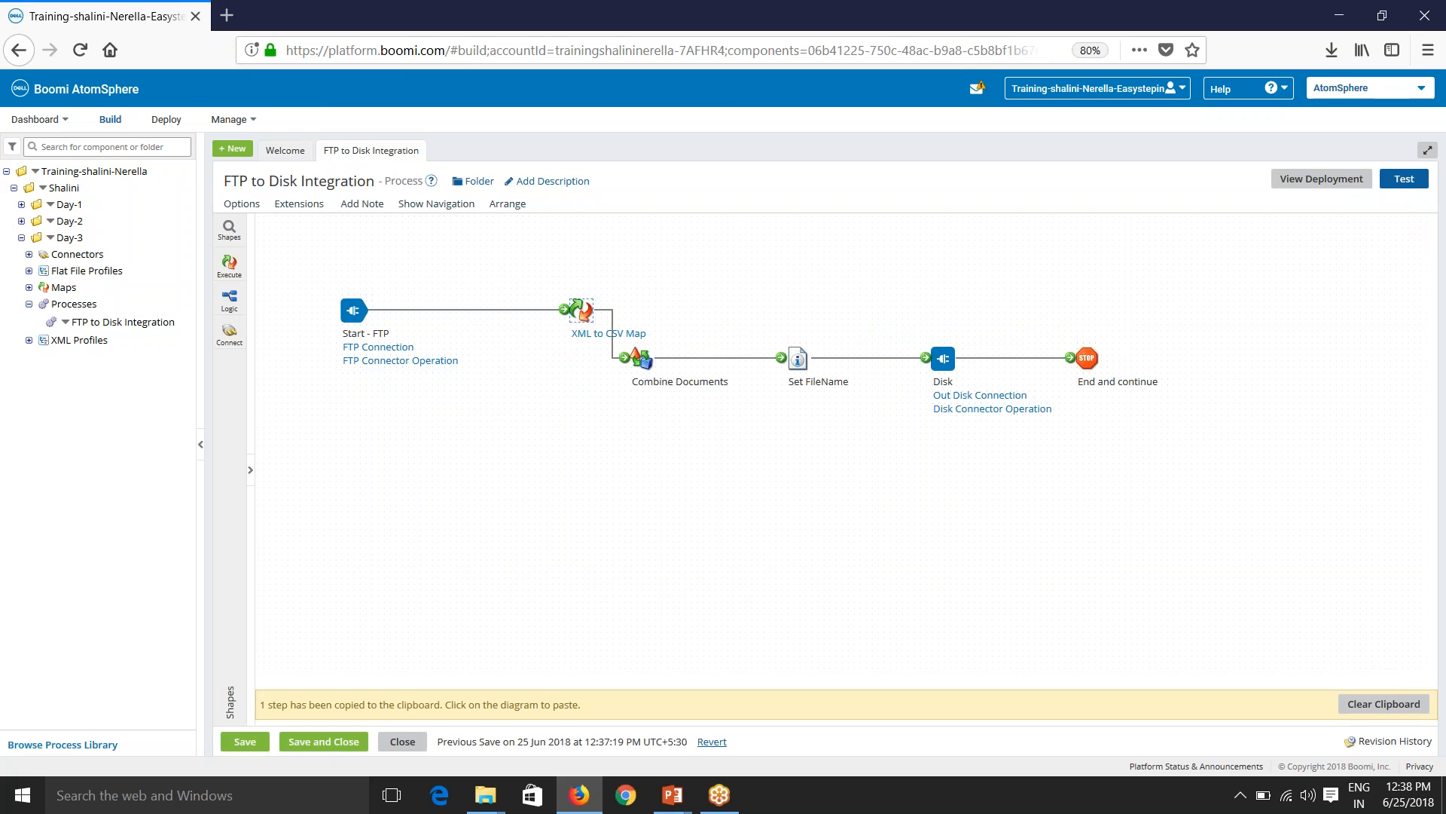
left_click_drag(646, 363, 718, 315)
left_click_drag(798, 360, 846, 309)
left_click_drag(942, 358, 979, 310)
left_click(1099, 371)
left_click_drag(1098, 371, 1153, 316)
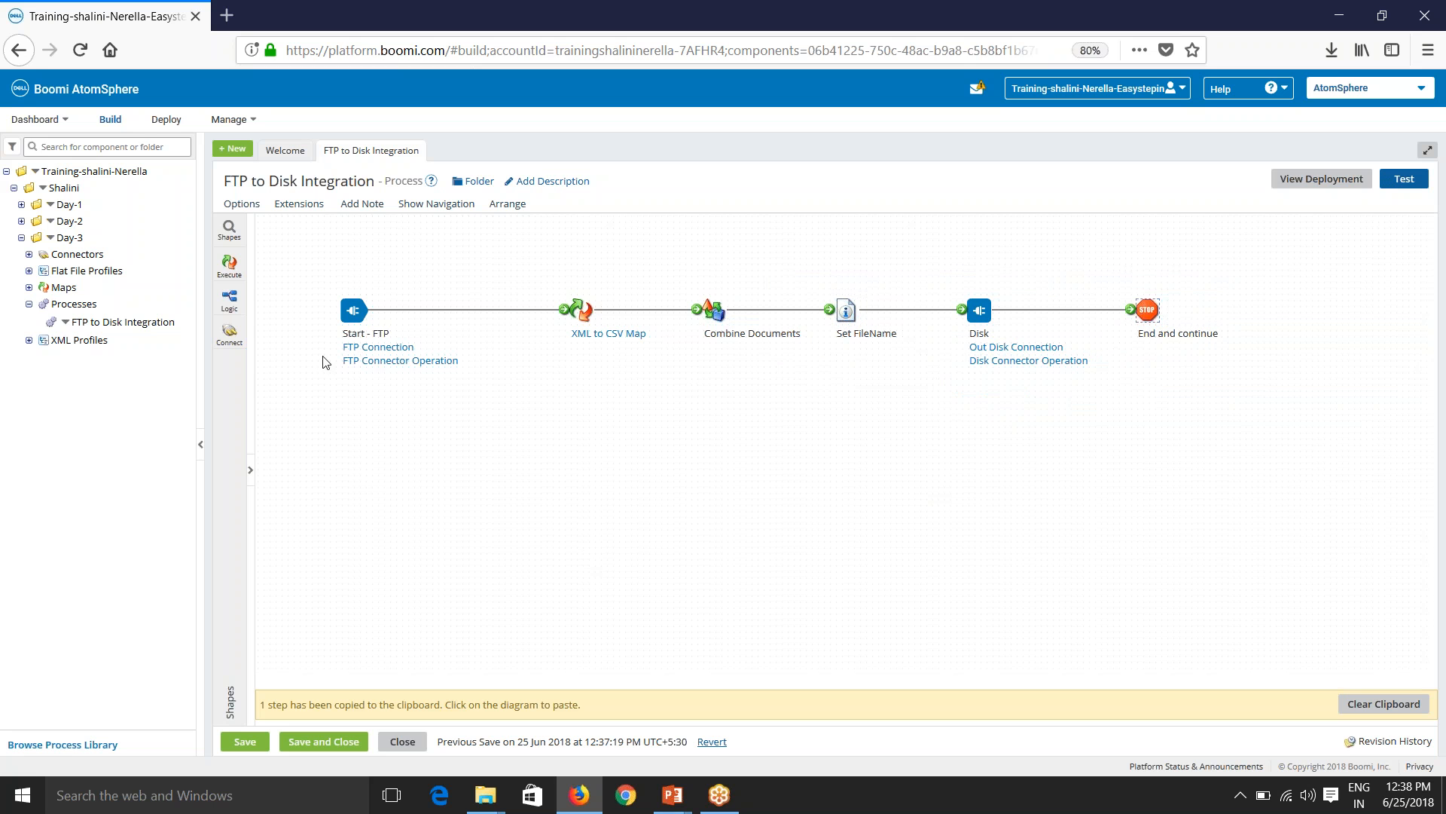
Find the Decision shape and place it on the canvas between the Start and XML to CSV Map shapes.
left_click(230, 229)
type("deci")
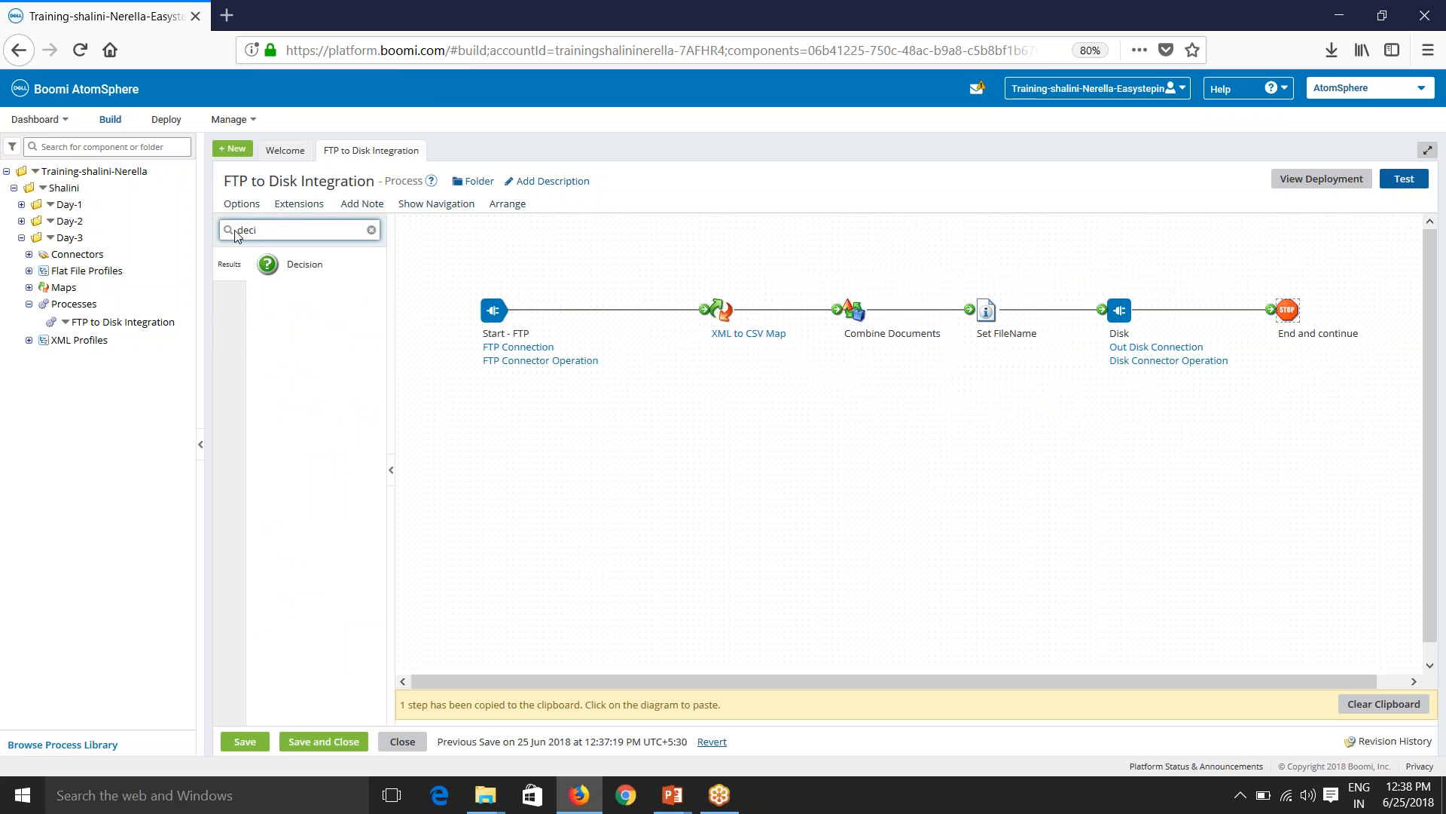
left_click_drag(303, 265, 688, 325)
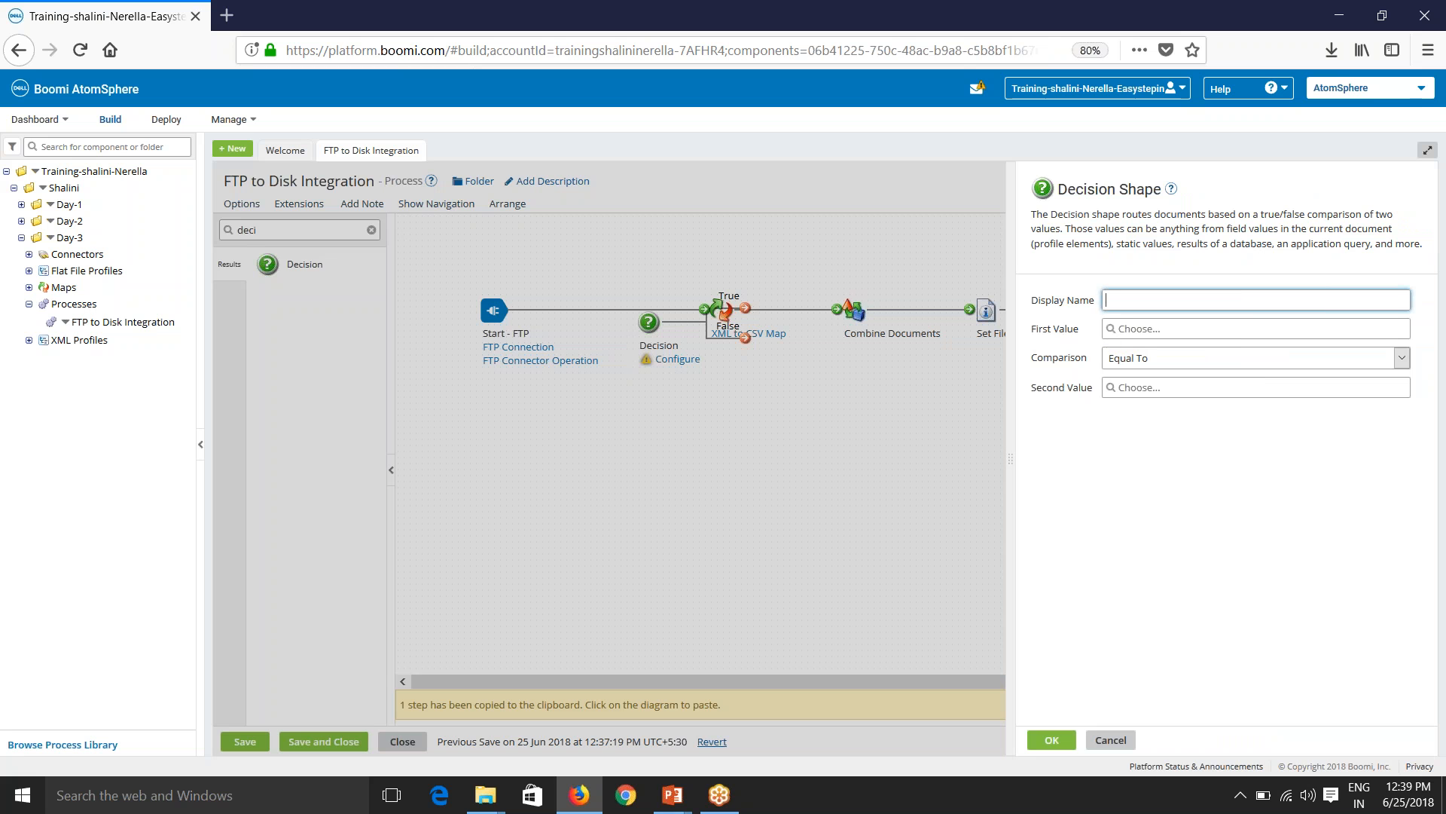
Set the Decision shape's first value to type Profile Element with profile type XML.
left_click(1115, 340)
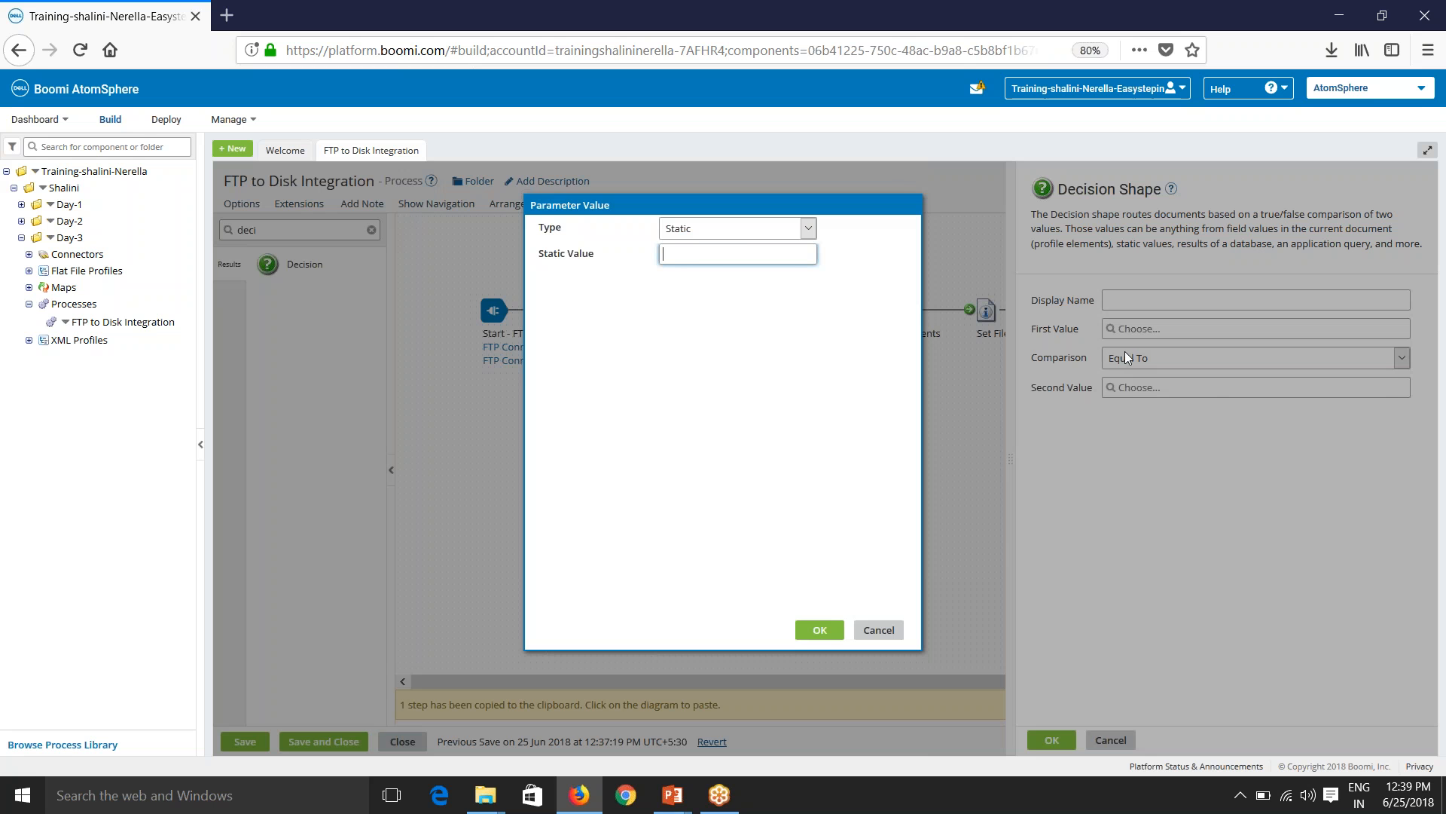
left_click(723, 230)
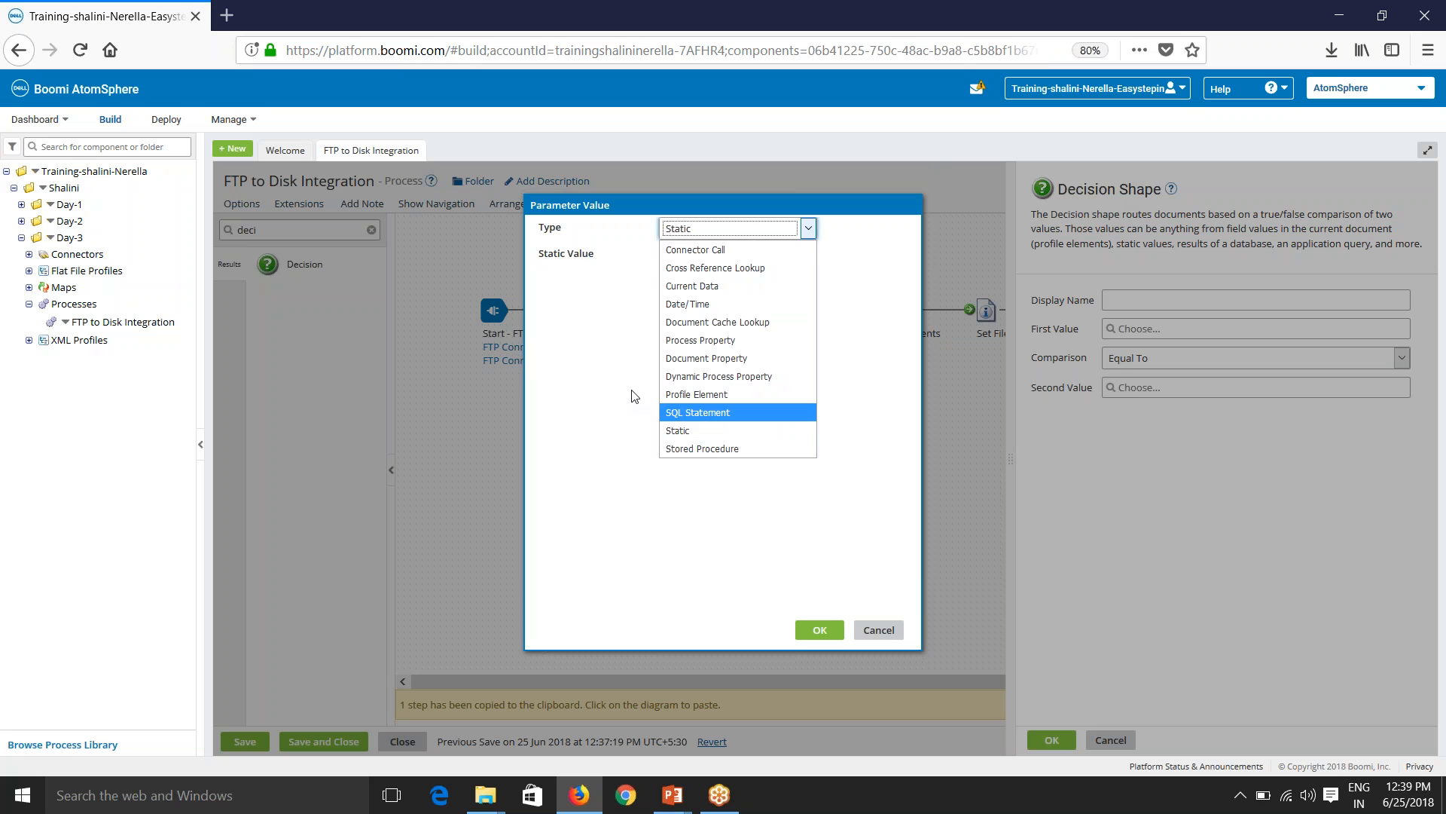
left_click(669, 395)
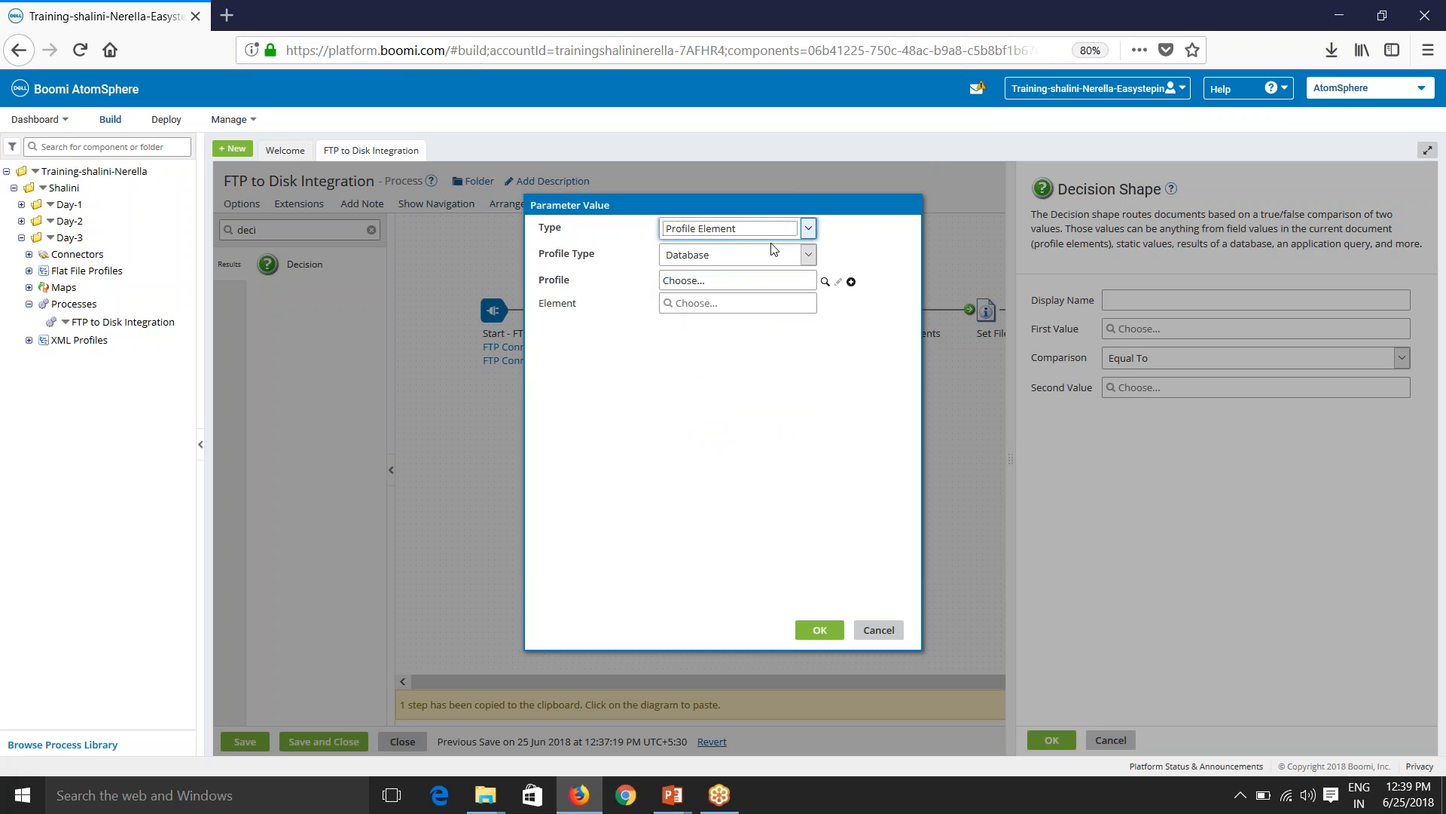
left_click(690, 262)
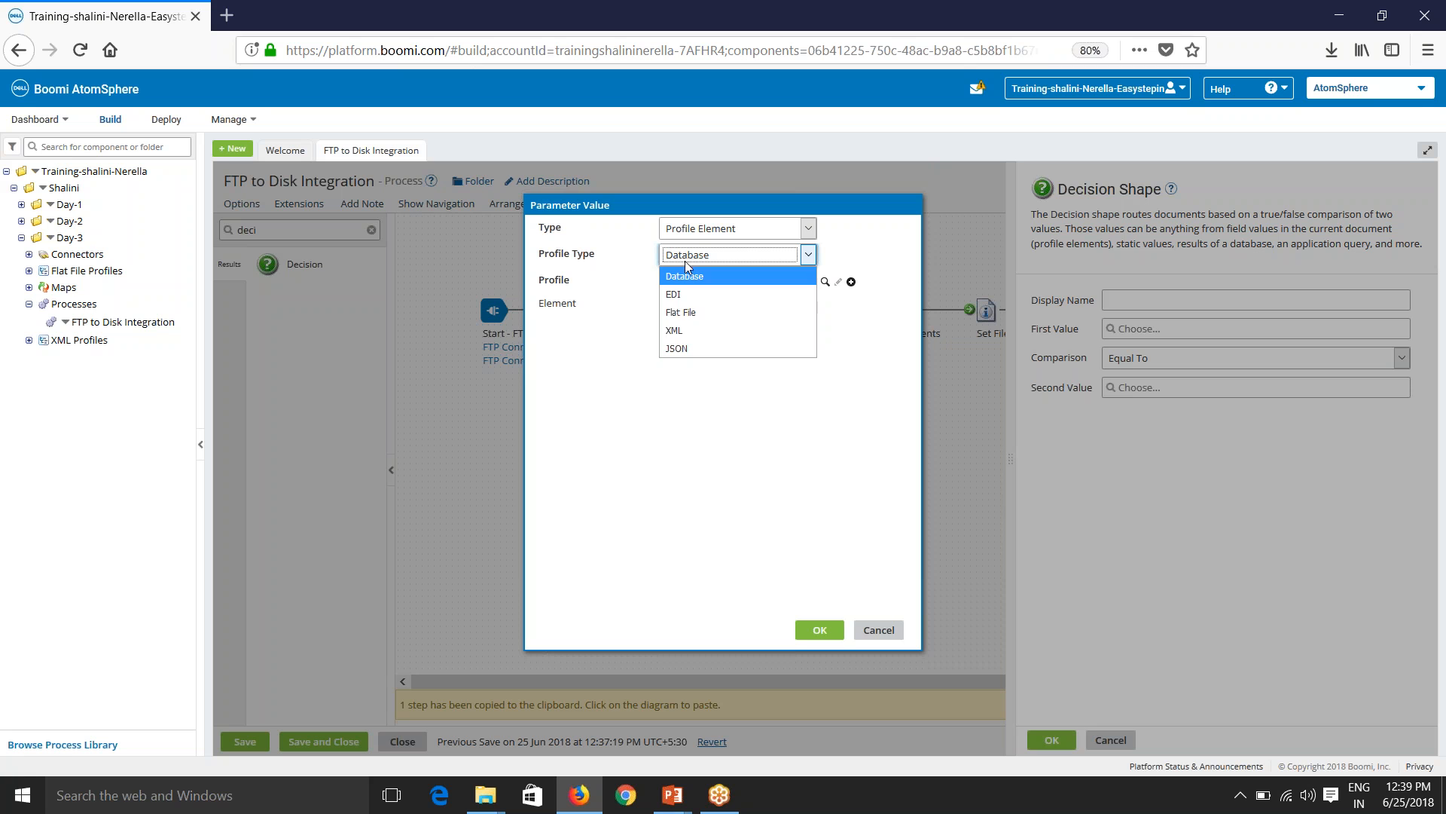
left_click(674, 333)
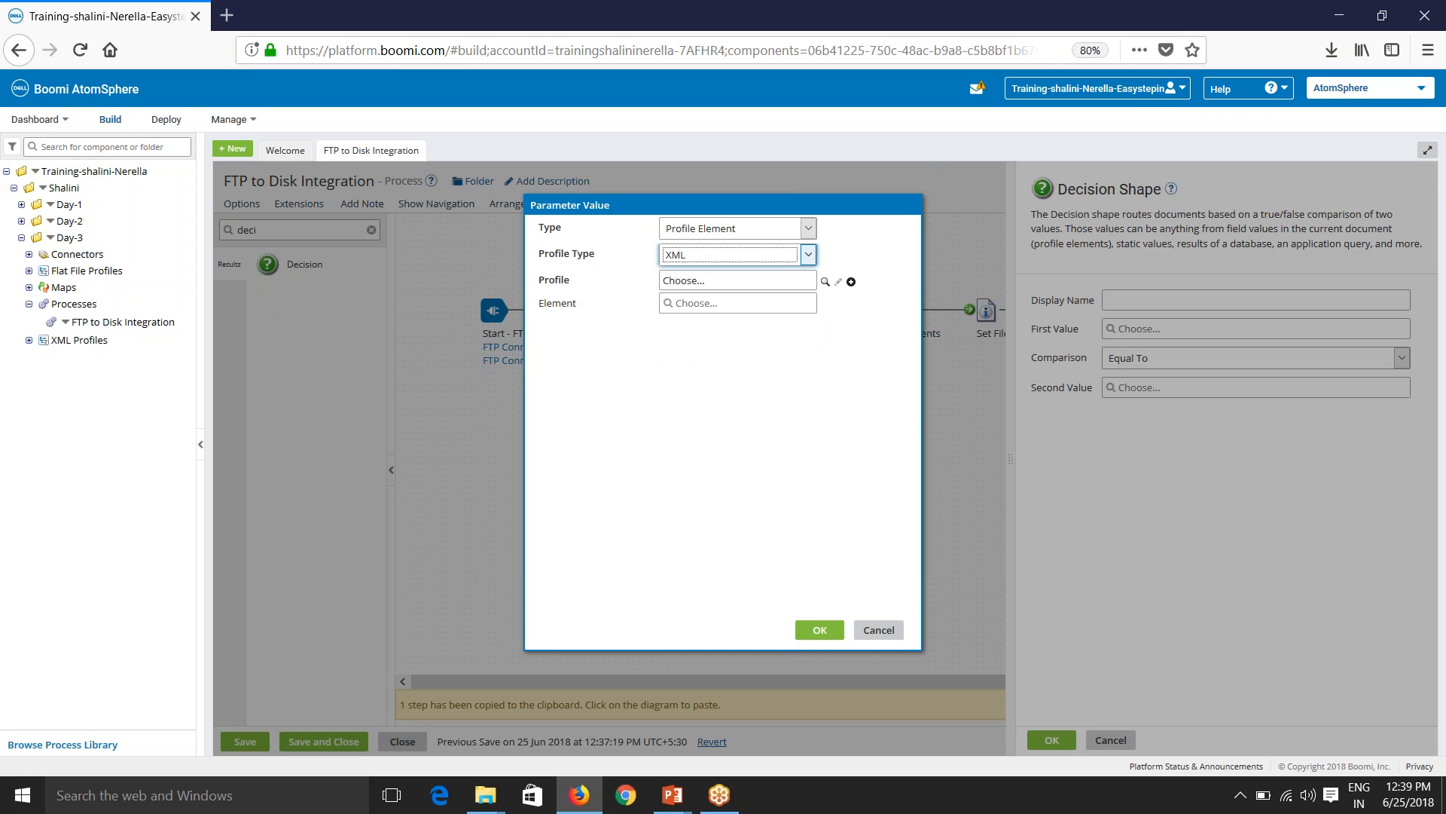
Choose Day-3's Account XML Profile and its Country element as the Decision shape's first value.
left_click(825, 284)
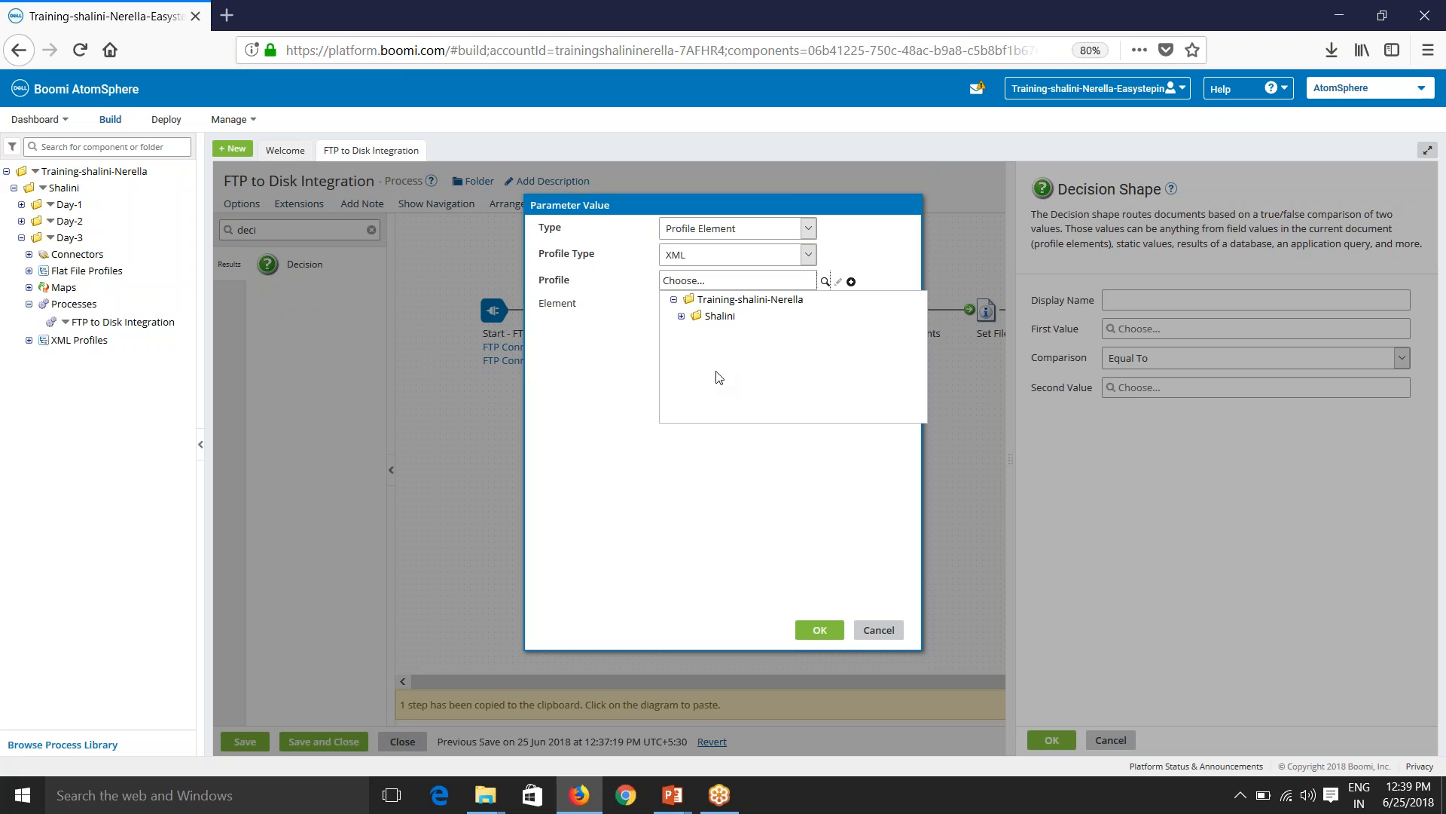
left_click(682, 316)
left_click(690, 348)
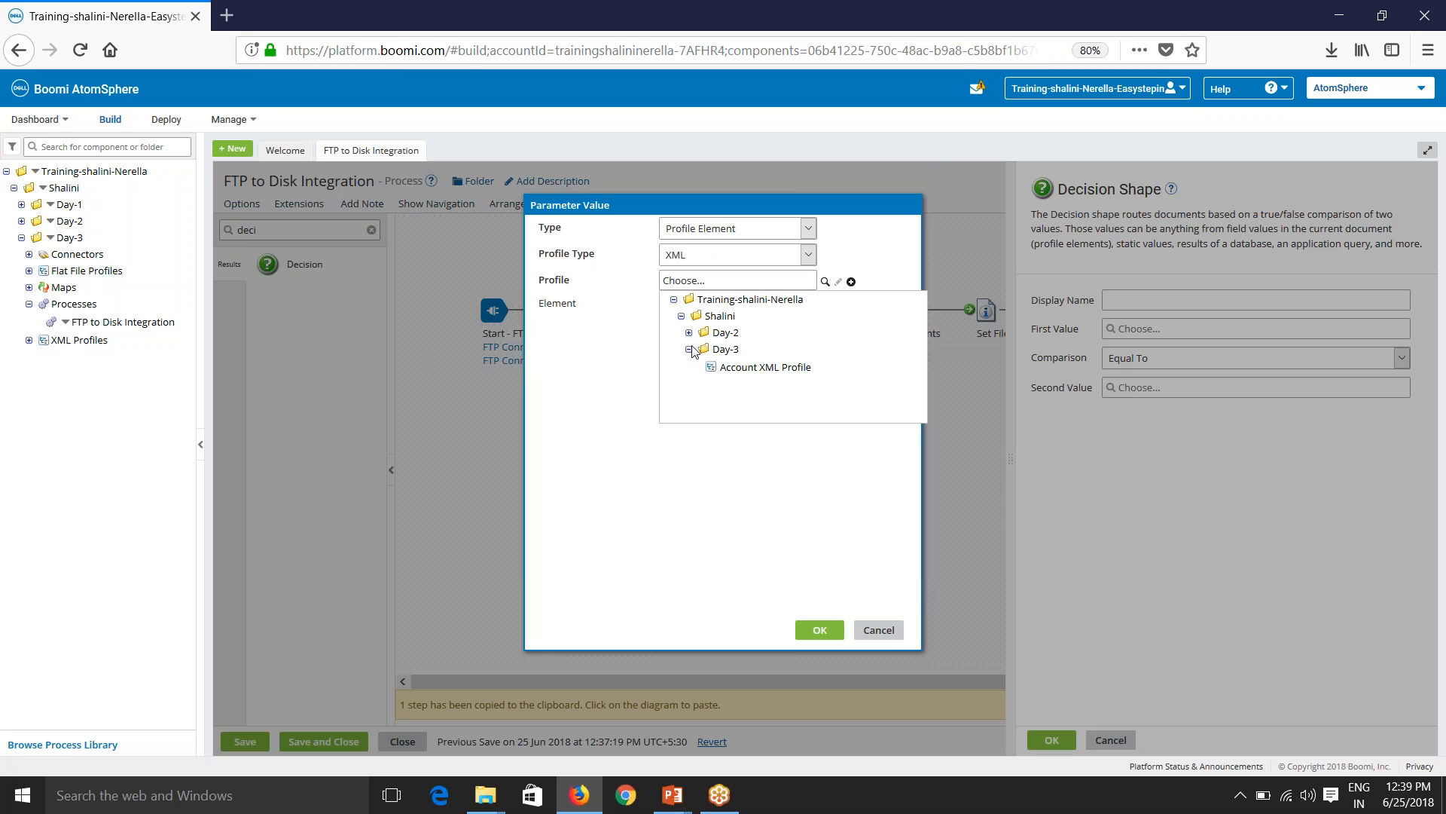
left_click(738, 369)
left_click(686, 303)
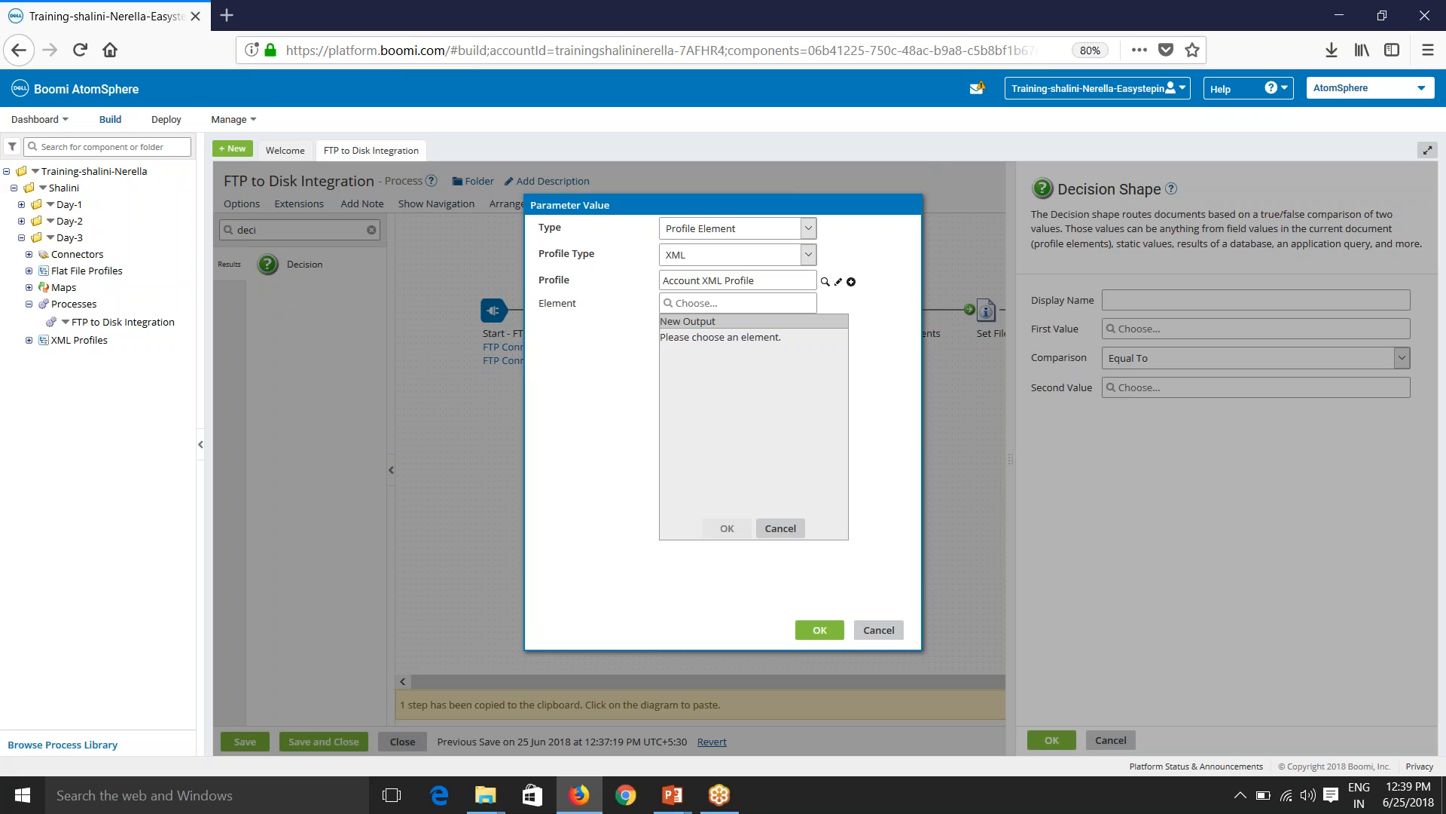
scroll(734, 493, "down", 2)
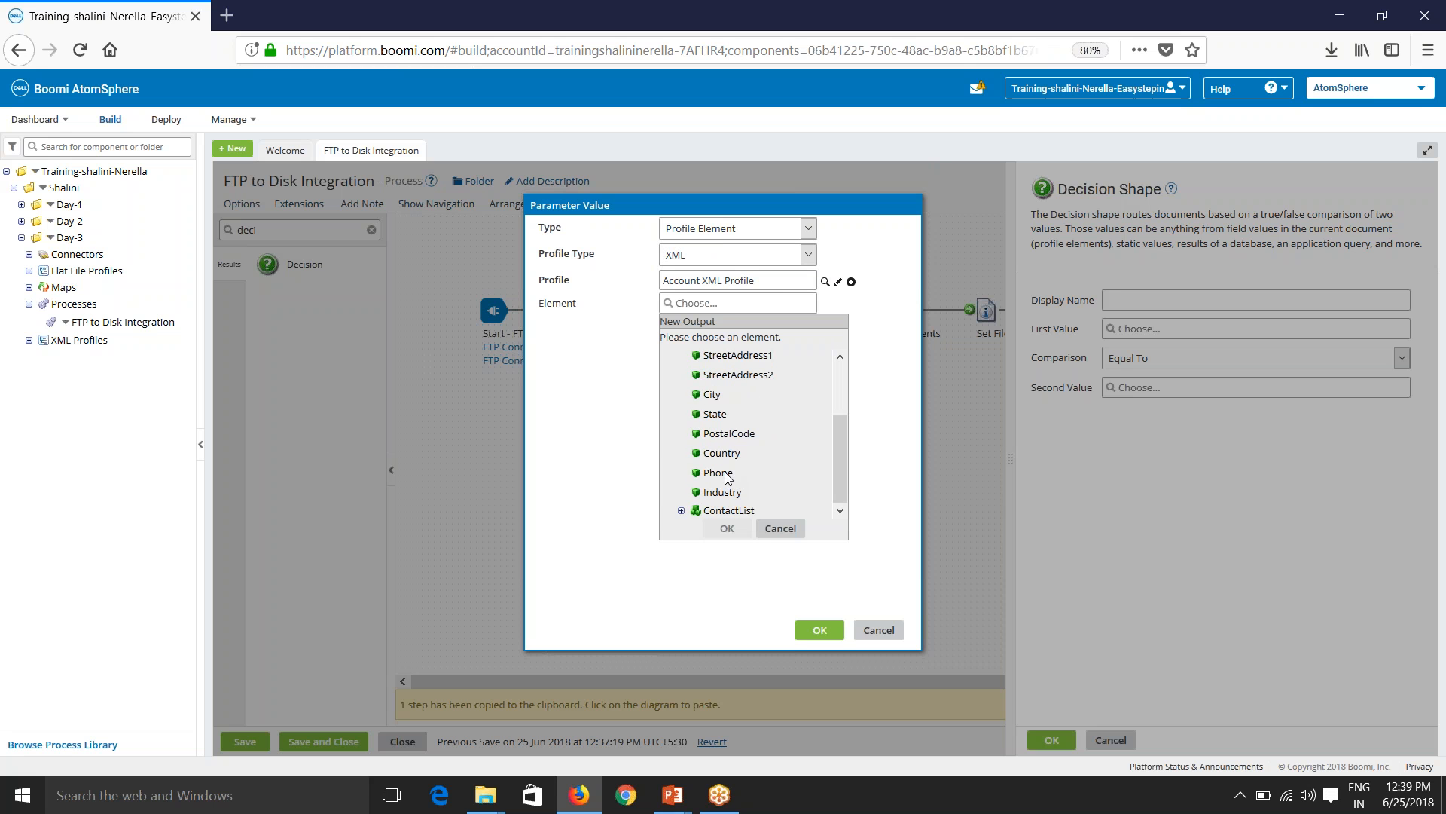
left_click(722, 460)
left_click(739, 528)
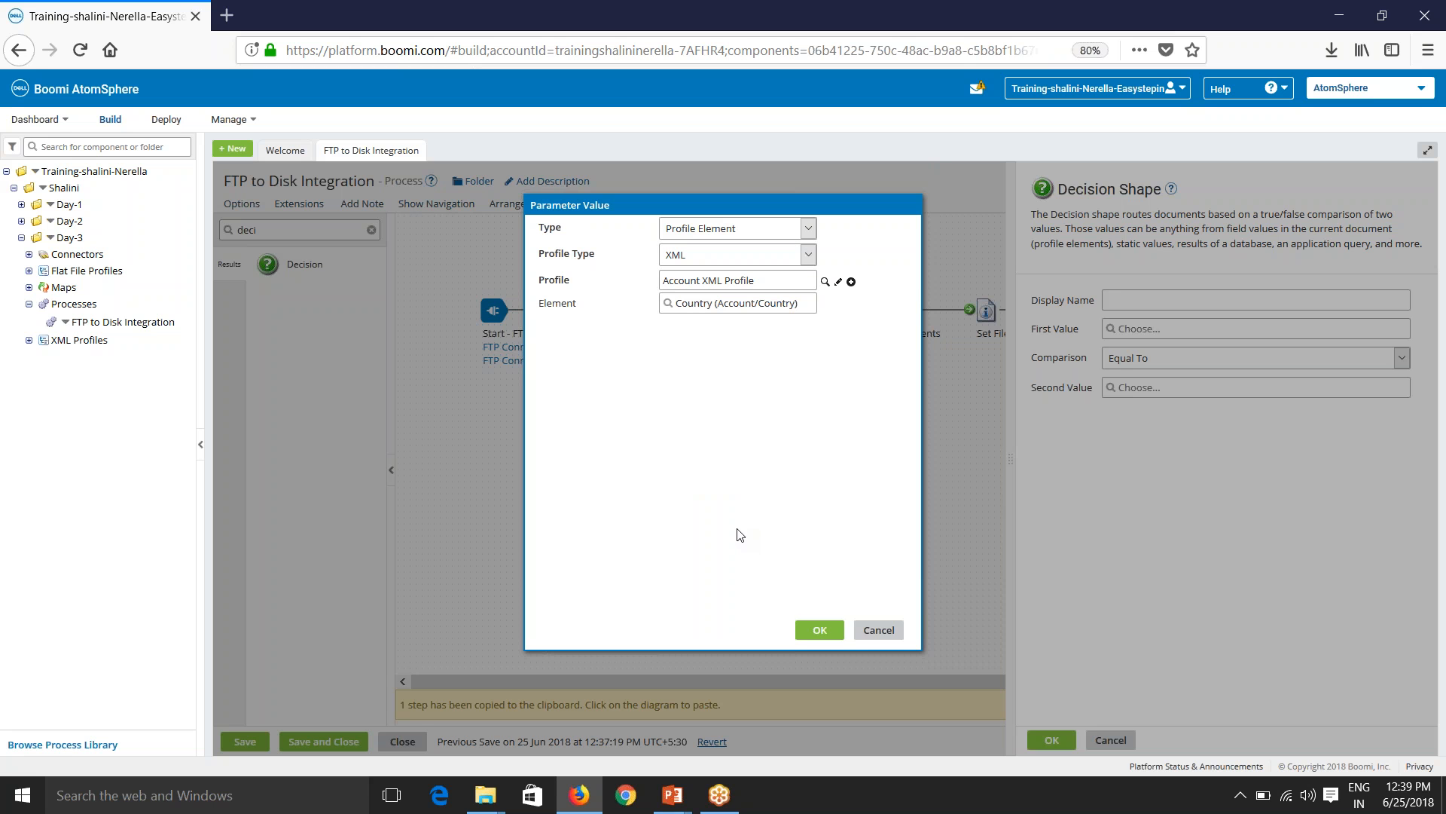
left_click(820, 630)
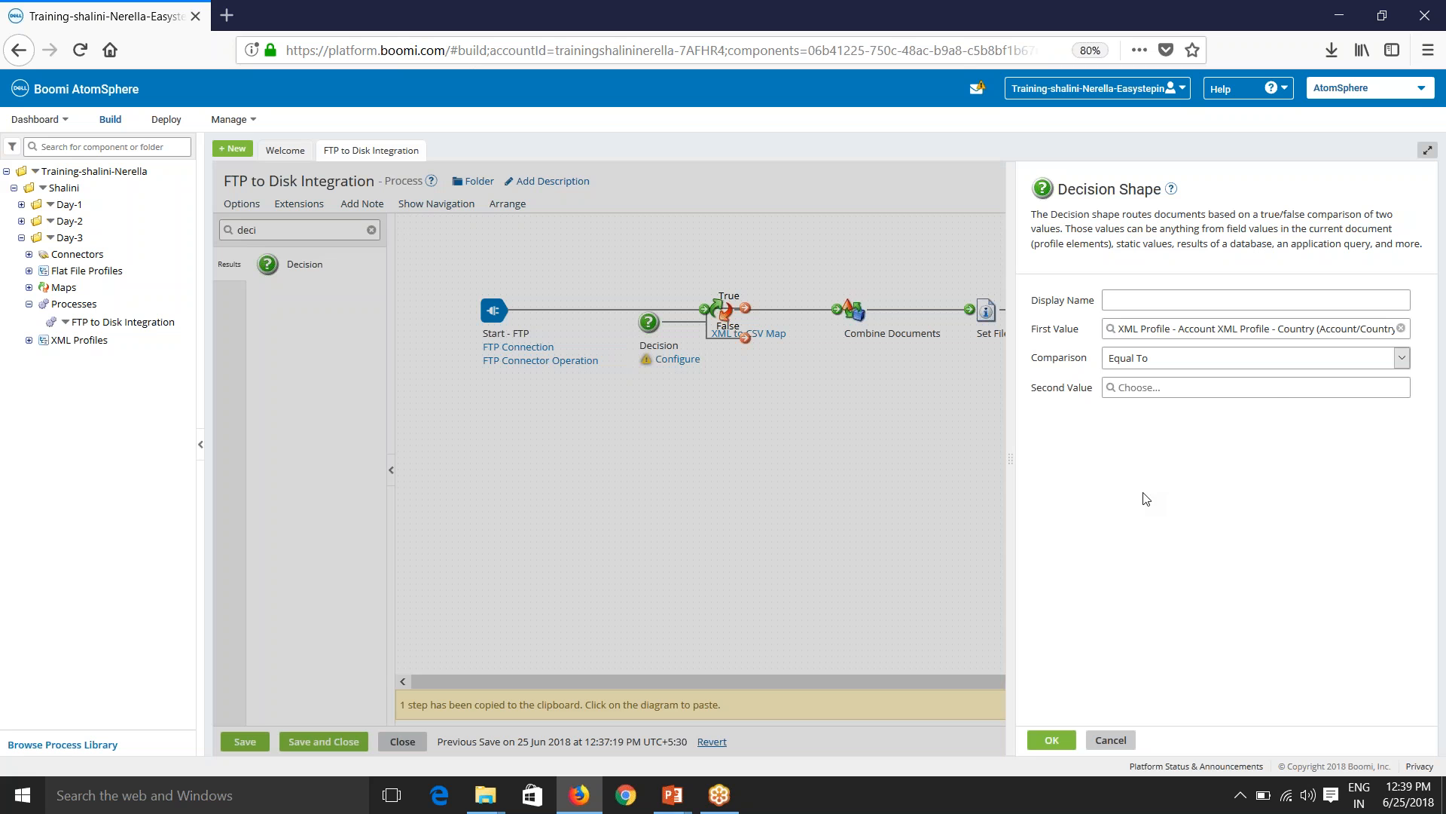
Keep the Decision comparison at Equal To, set the second value to static USA, and accept the shape's settings.
left_click(1127, 367)
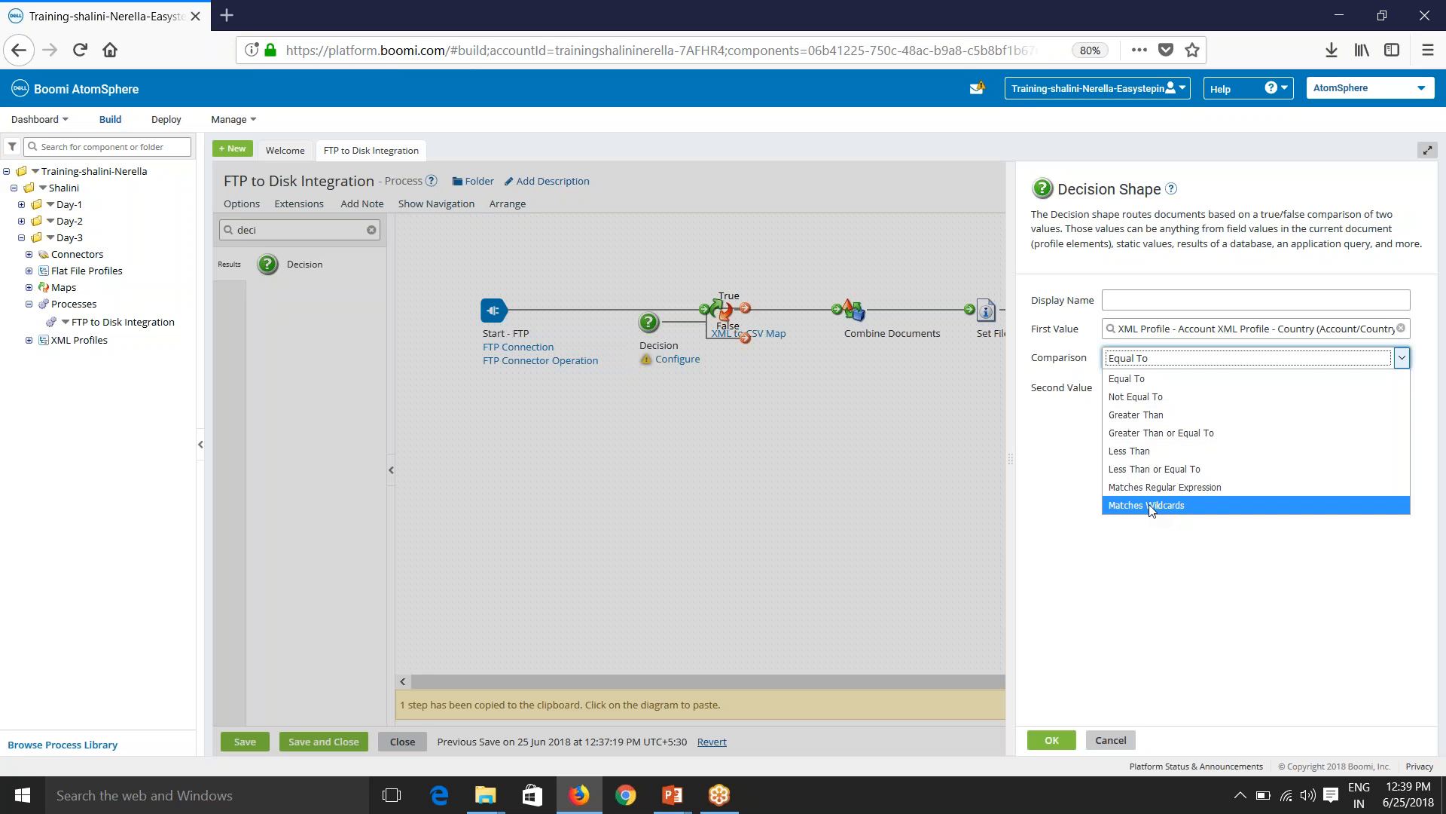
left_click(1118, 595)
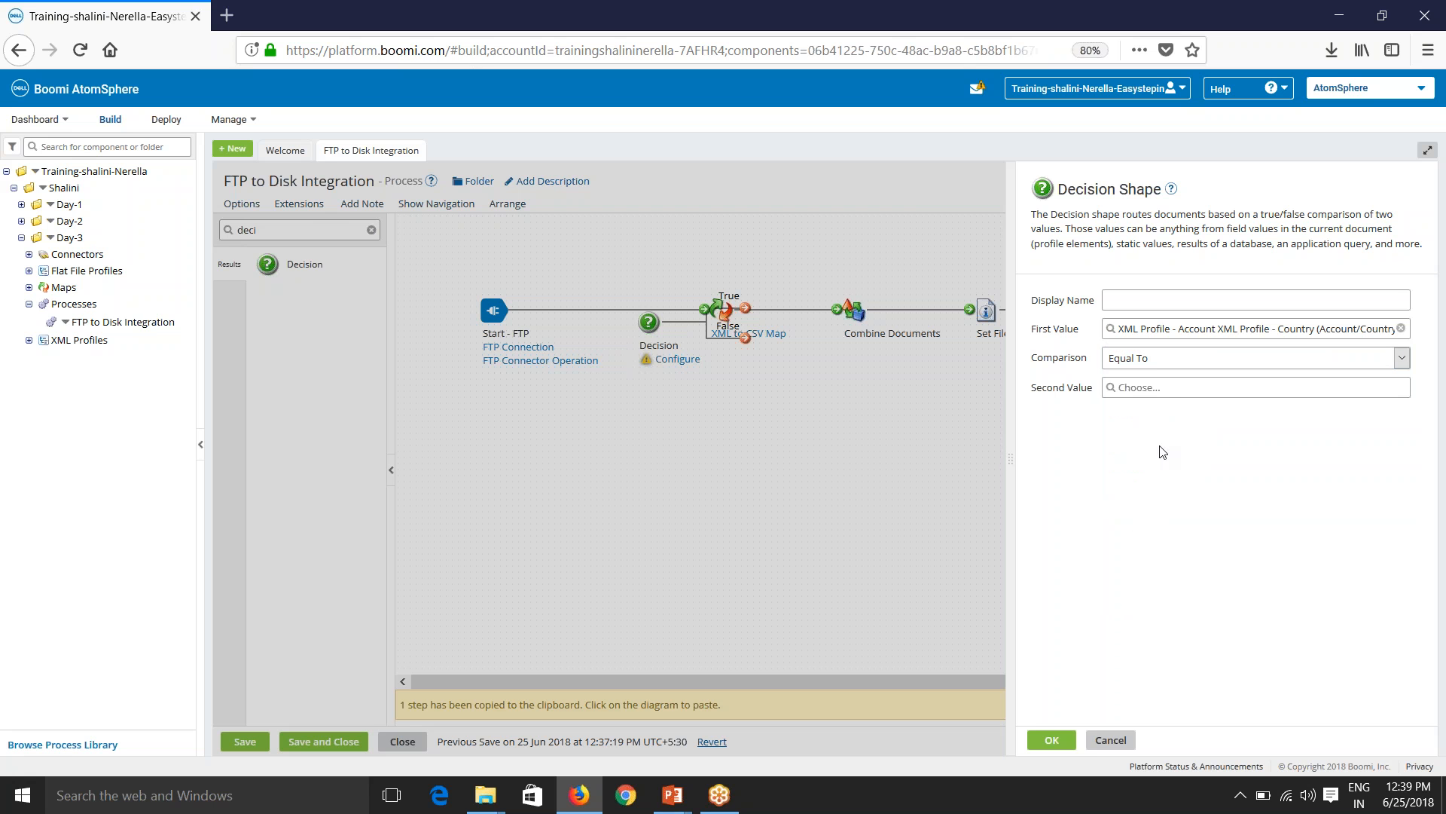
left_click(1127, 389)
left_click(736, 234)
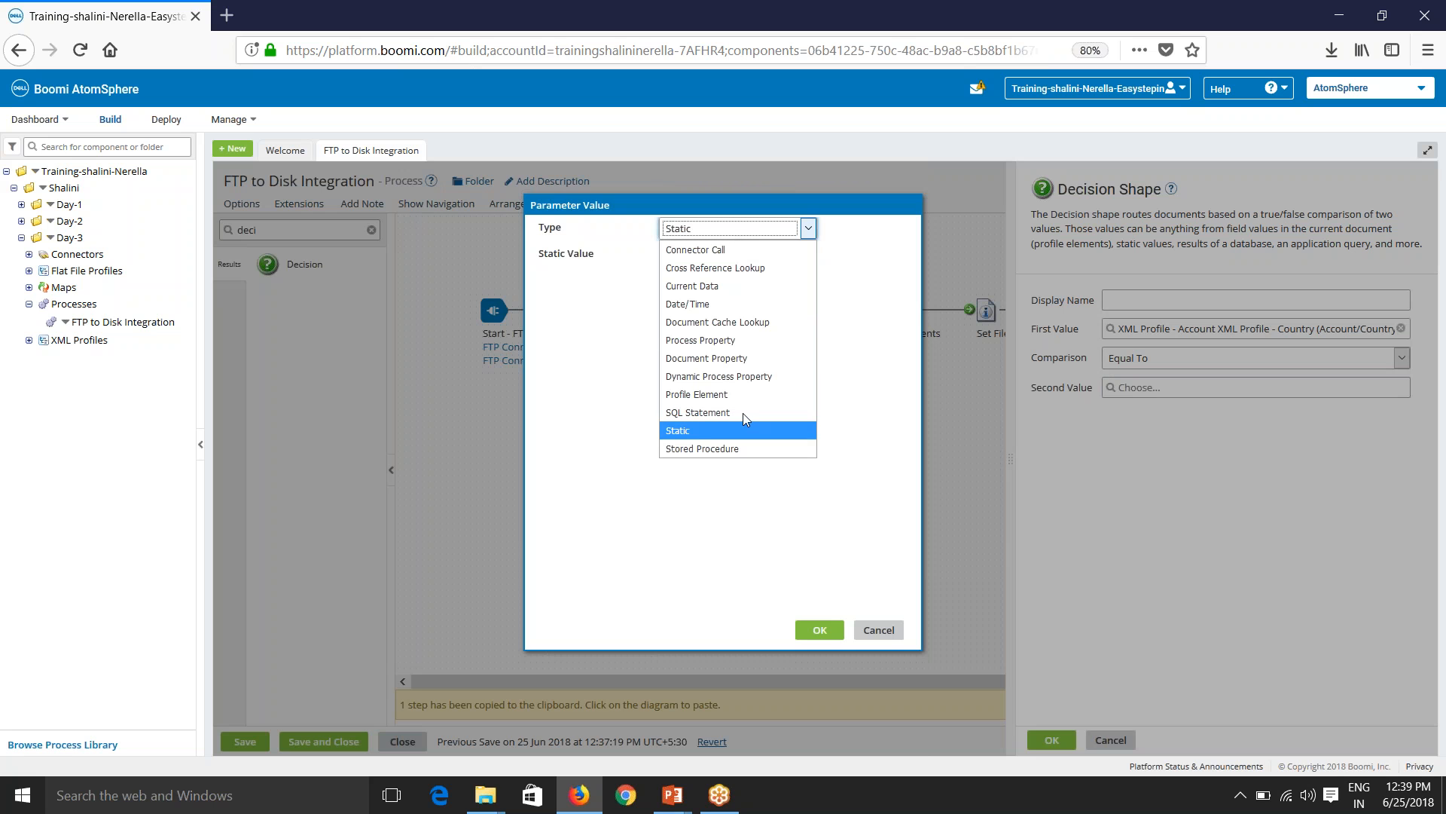
left_click(727, 431)
left_click(736, 260)
type("USA")
left_click(820, 630)
left_click(1052, 740)
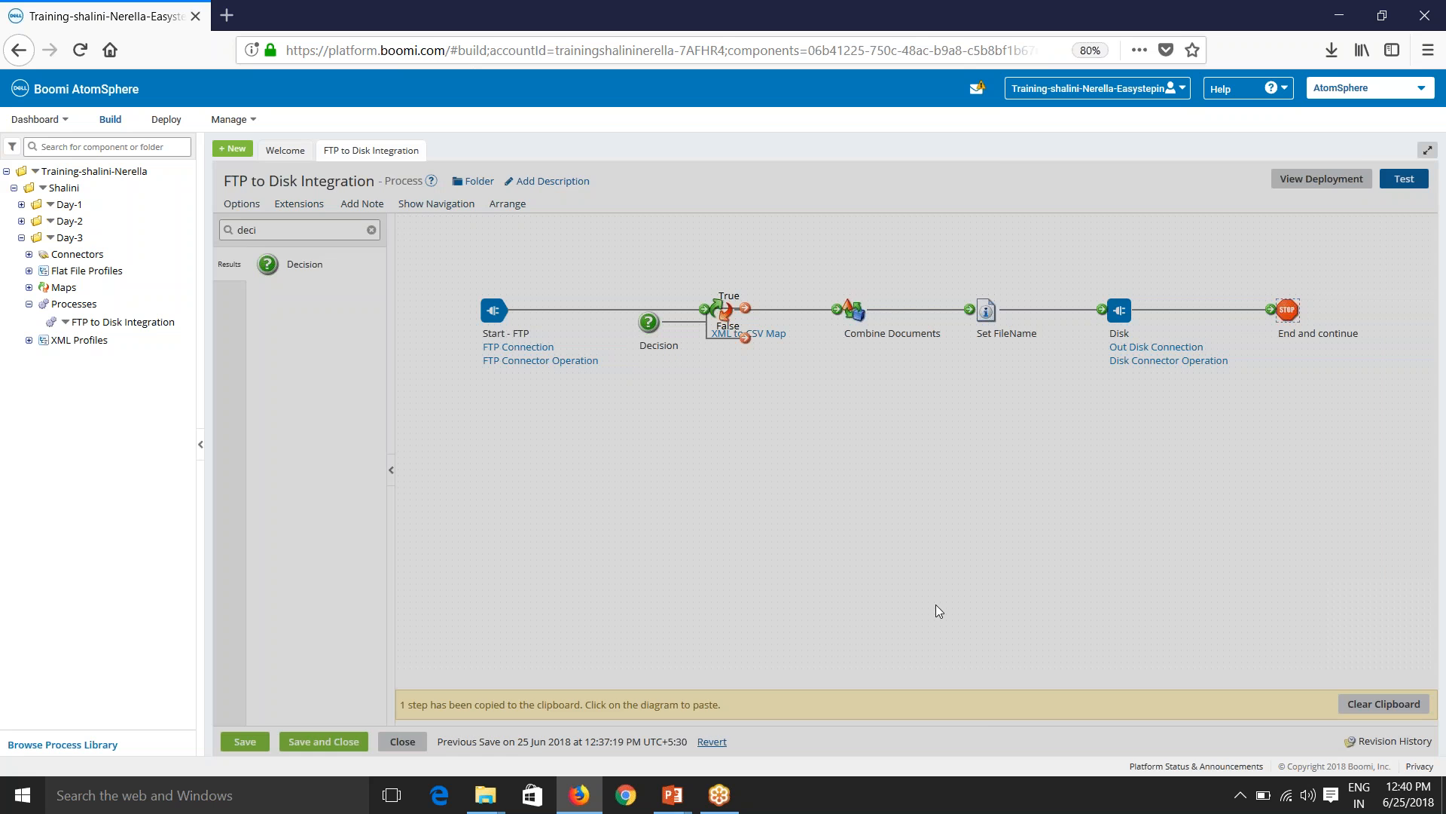
Give the Decision shape the display name Country Check?
left_click(648, 323)
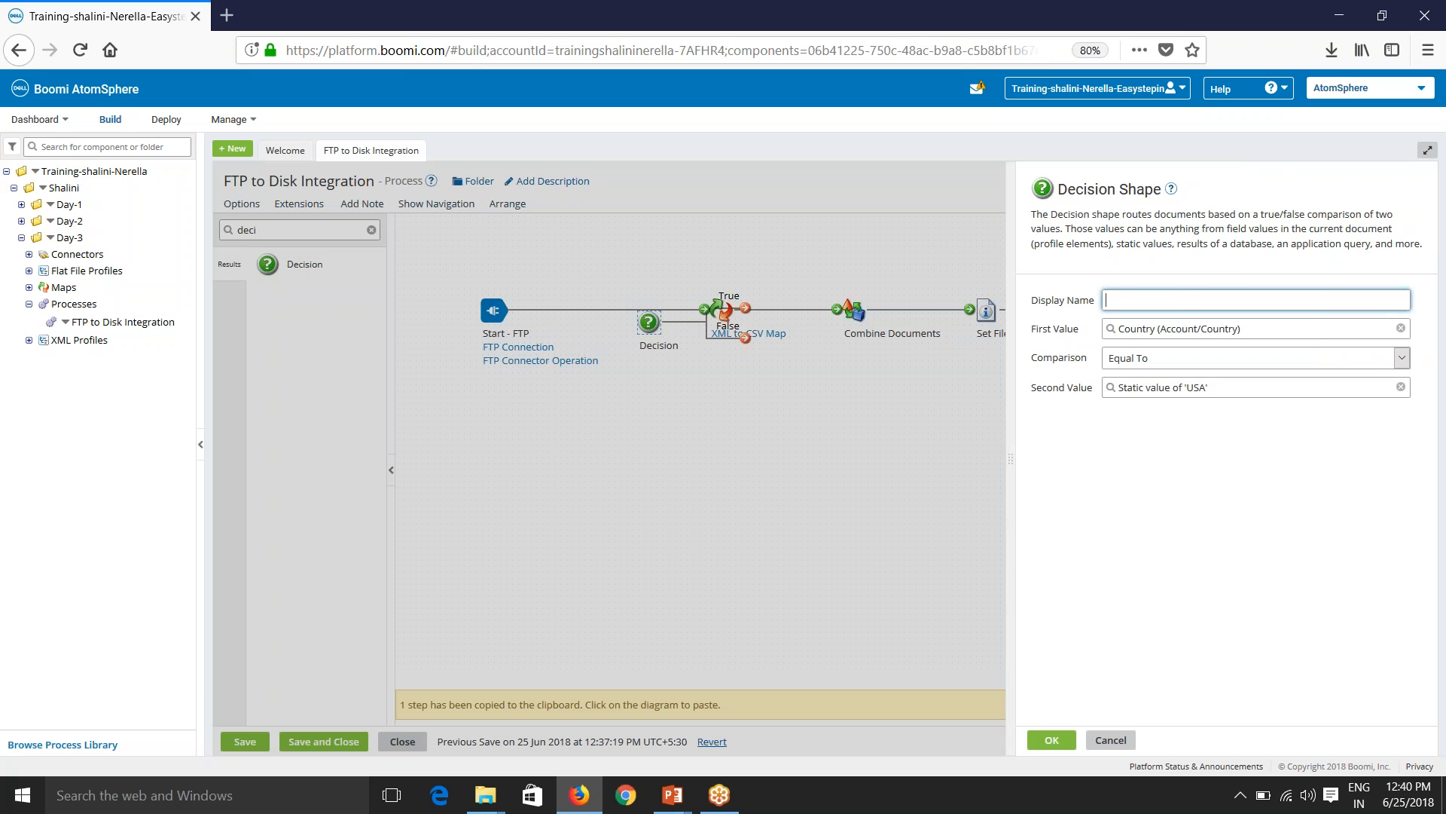
type("Count")
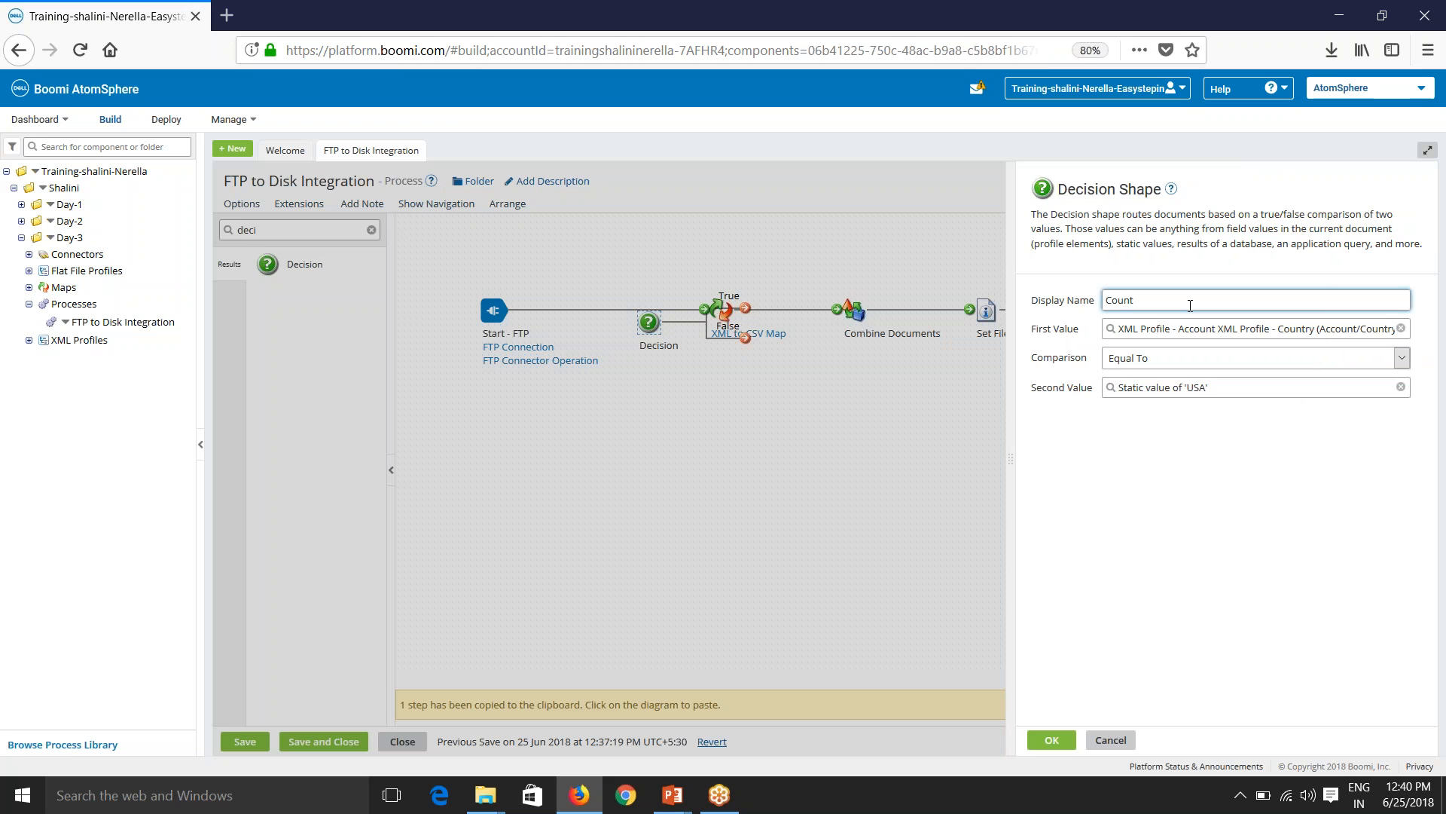
type("ry Check?")
left_click(1053, 738)
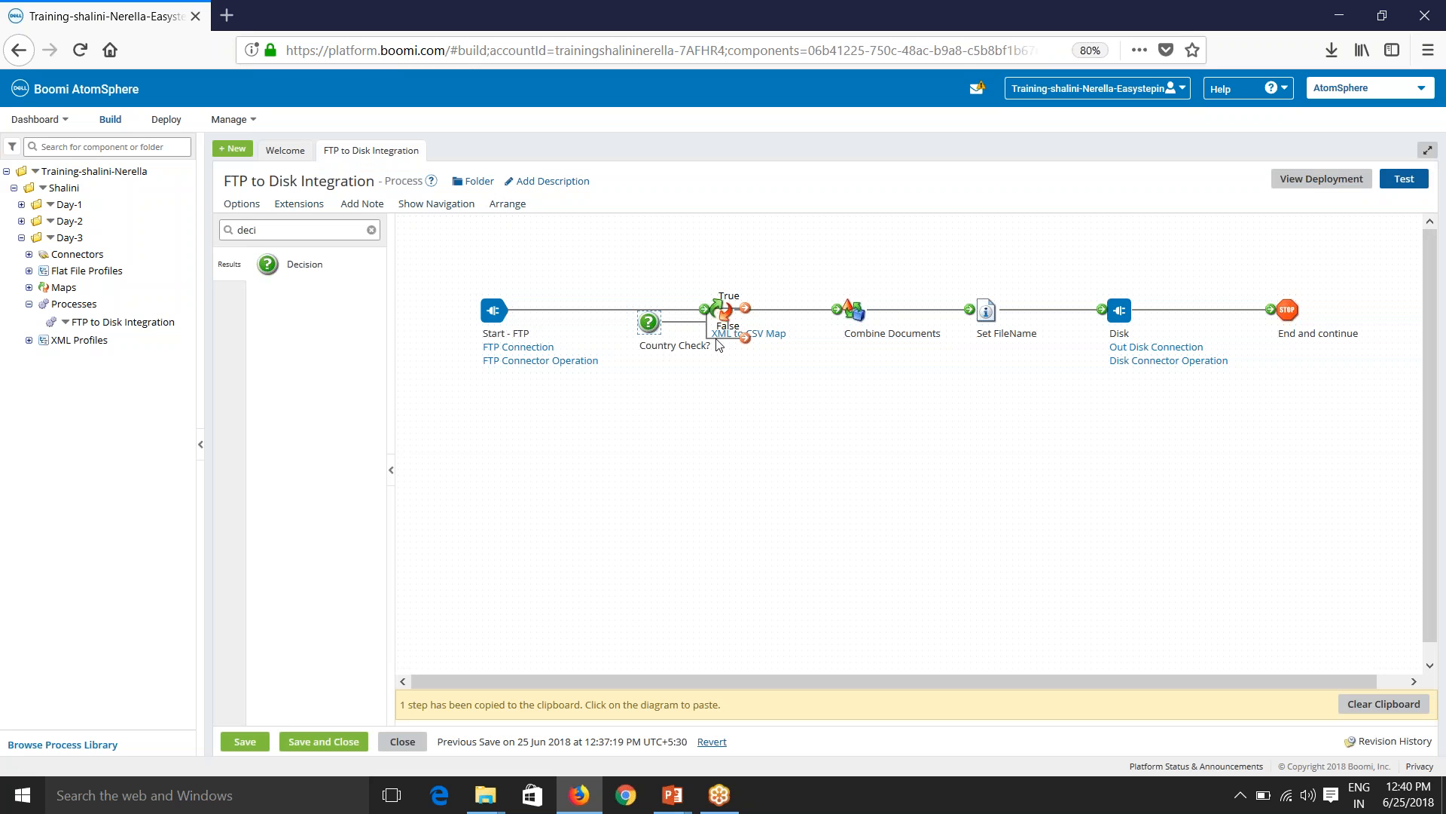
Connect Country Check? between Start and XML to CSV Map on its True path, and end its False path with the copied Stop shape.
left_click_drag(705, 310, 612, 311)
left_click_drag(709, 296, 708, 429)
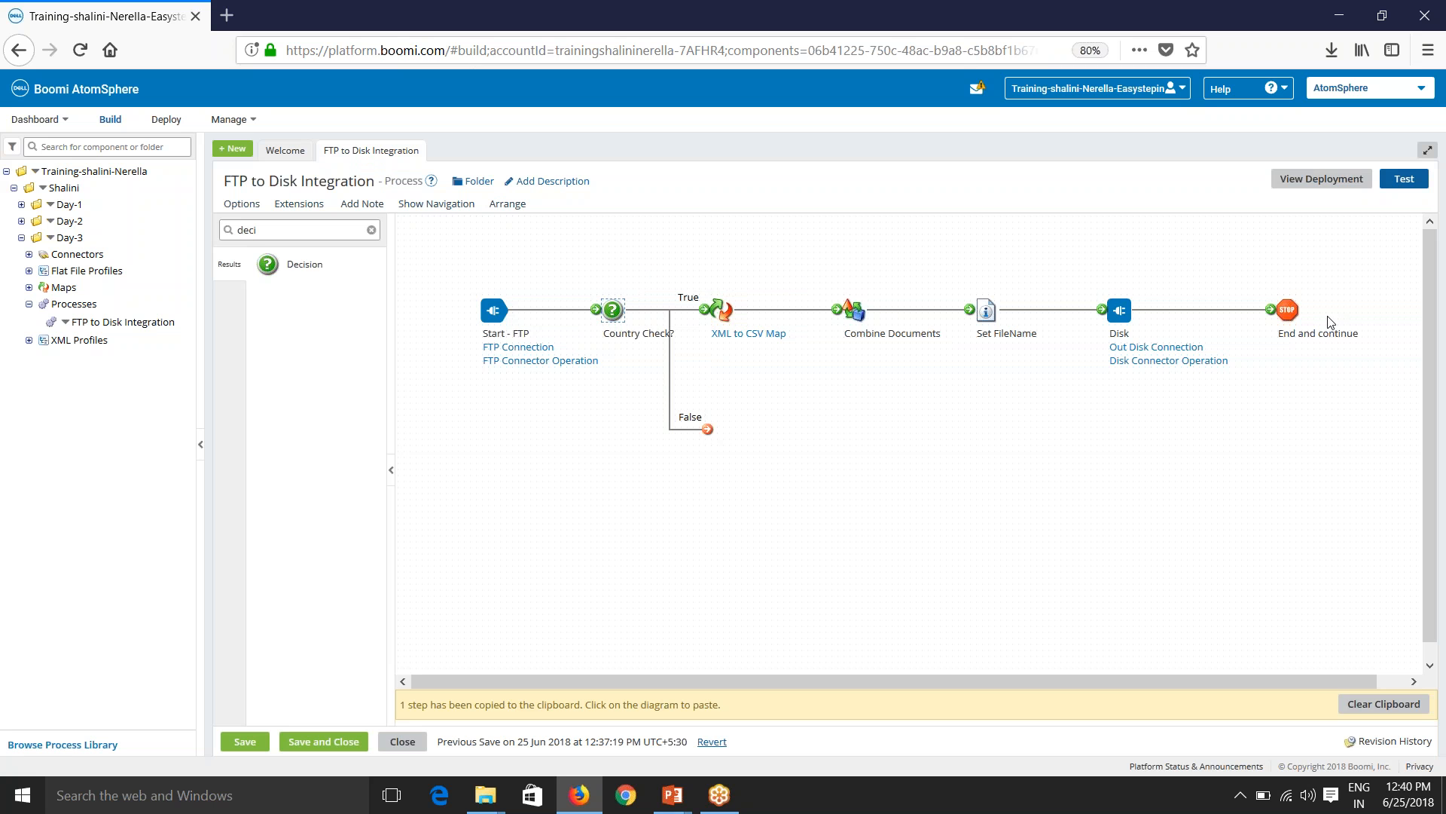
left_click(736, 430)
left_click_drag(745, 437, 733, 437)
Save the FTP to Disk Integration process and run it in test mode.
left_click(245, 742)
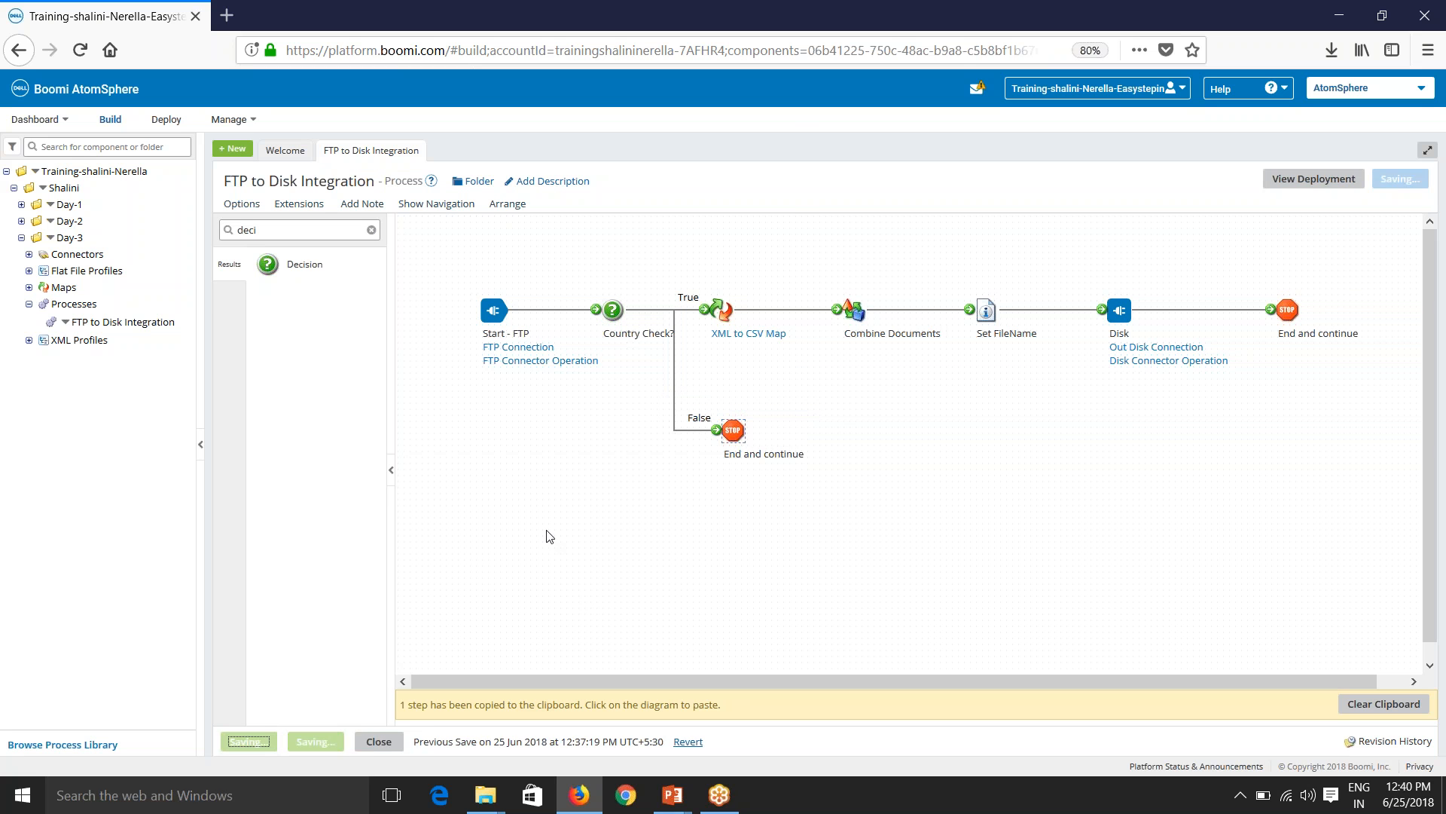
left_click(1404, 179)
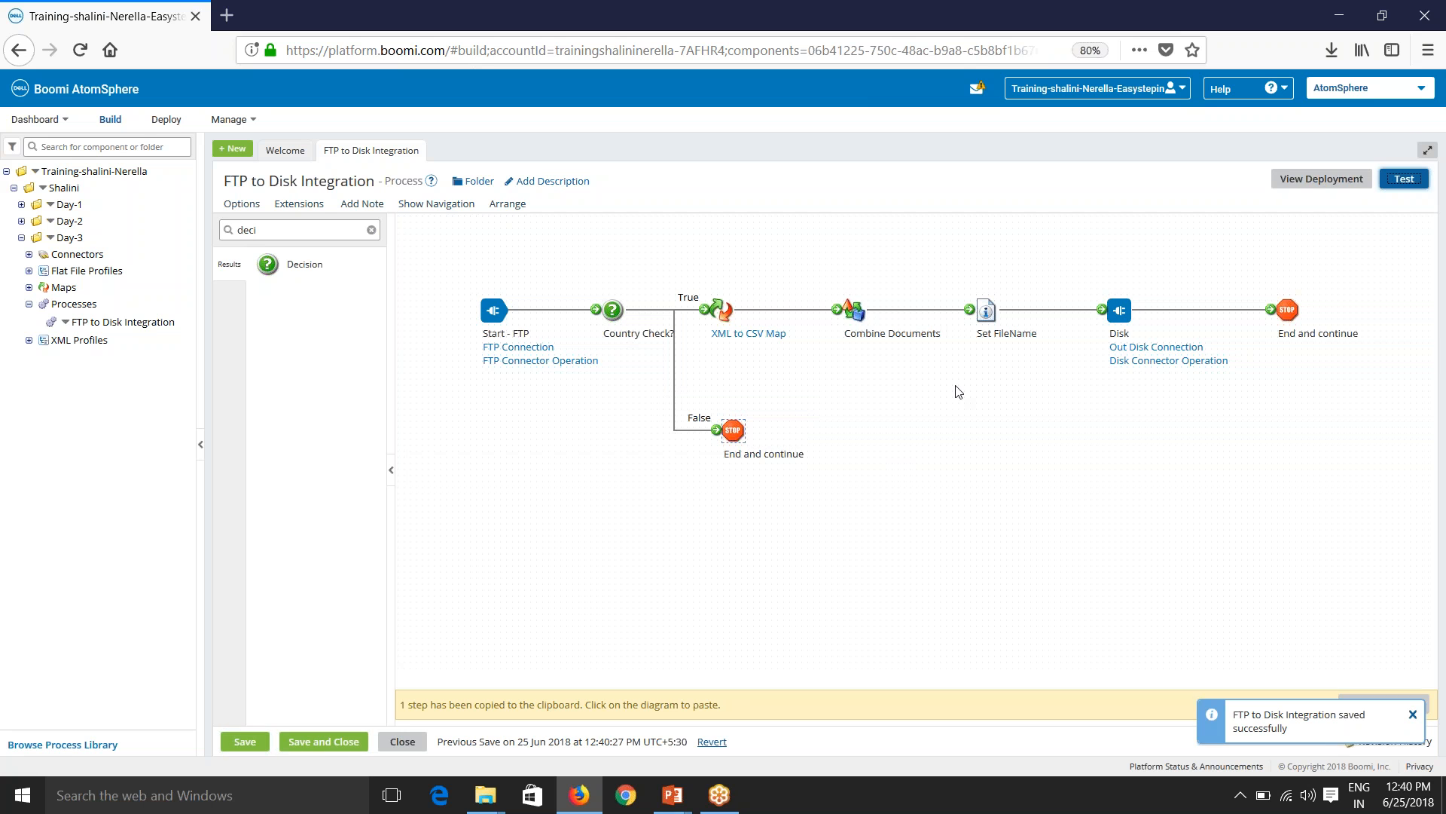
left_click(956, 292)
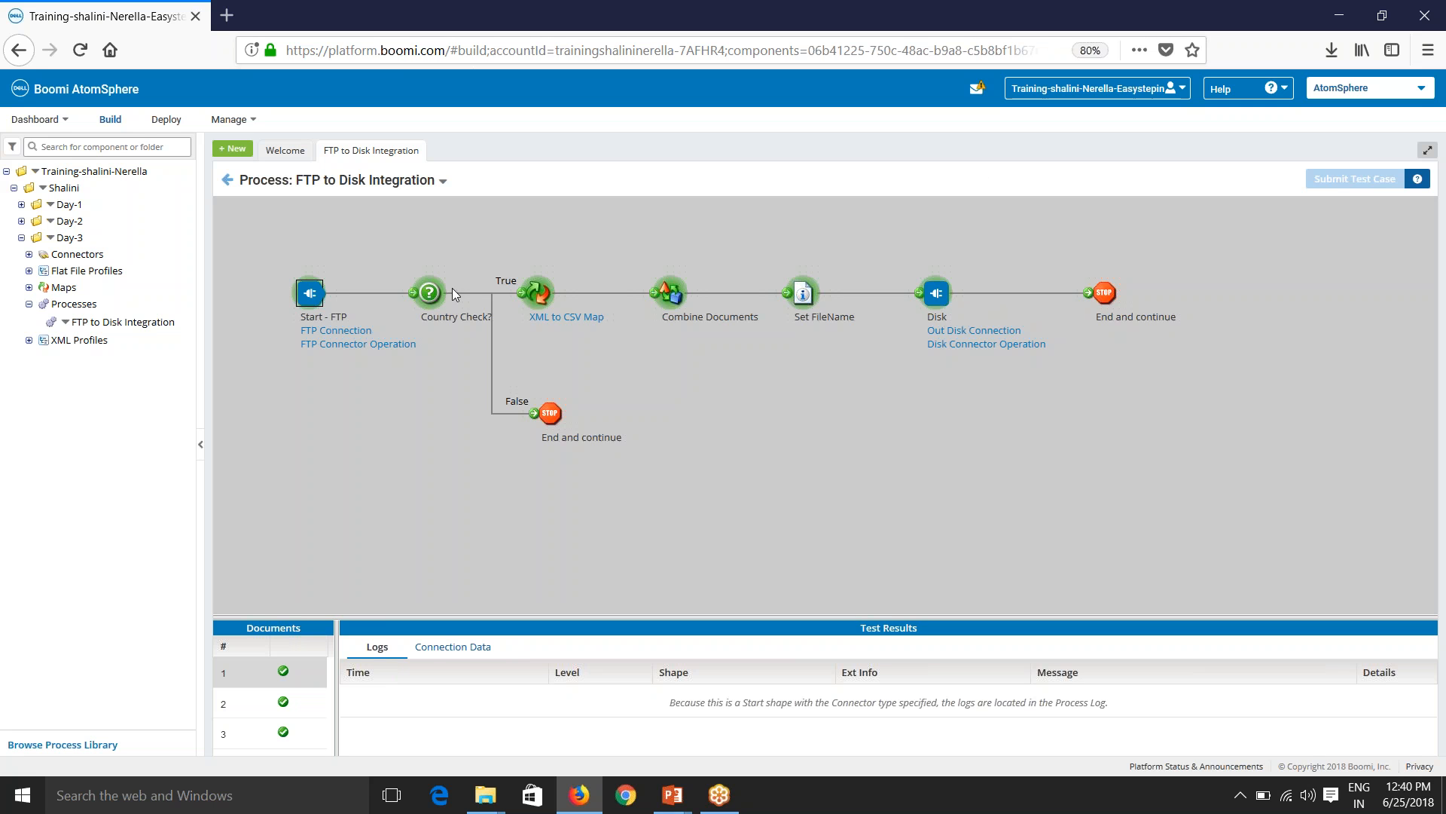
Examine the Country Check? logs for documents 1, 2 and 3, and the False path's Stop shape for document 2.
left_click(427, 295)
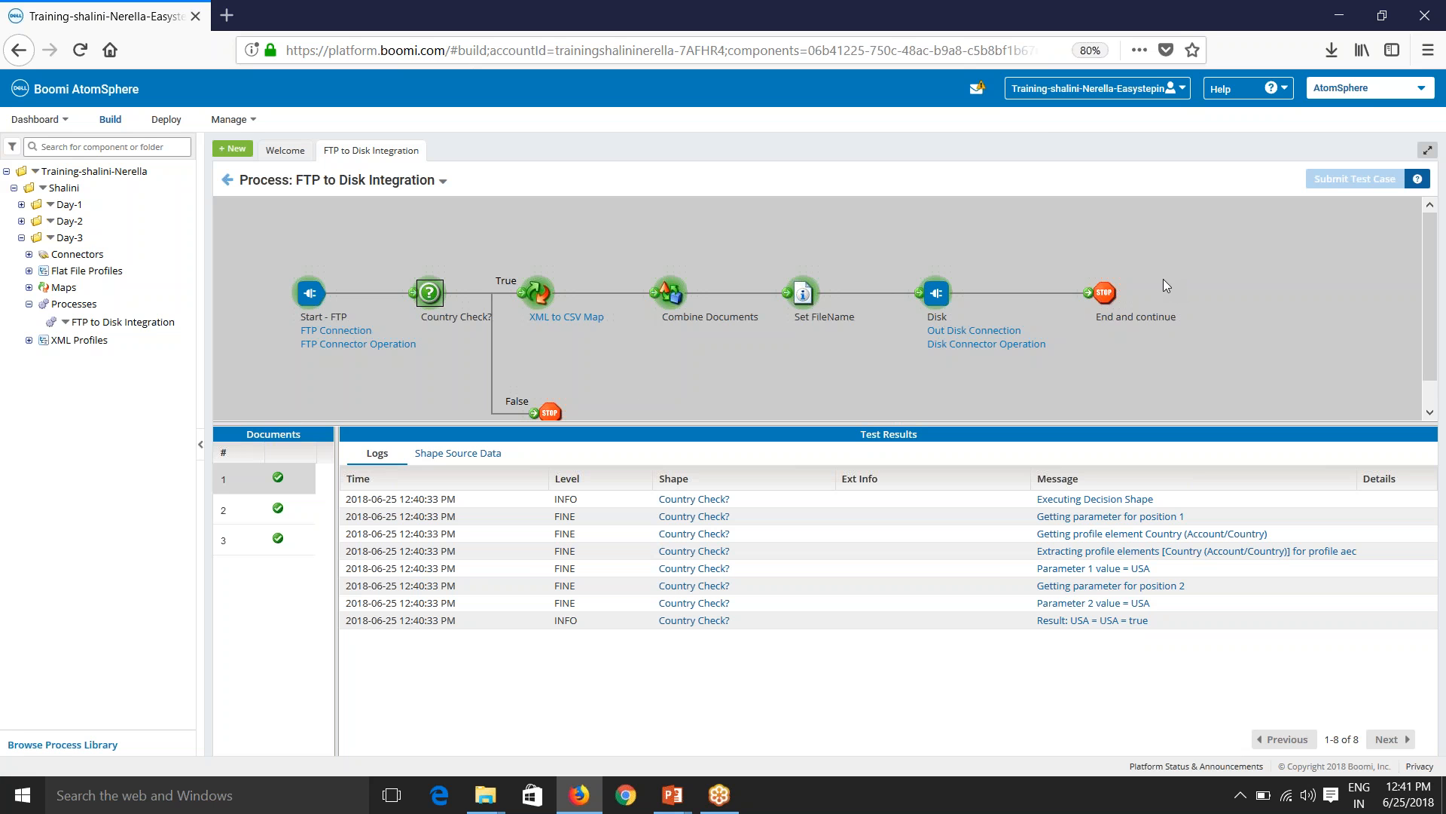
left_click(246, 522)
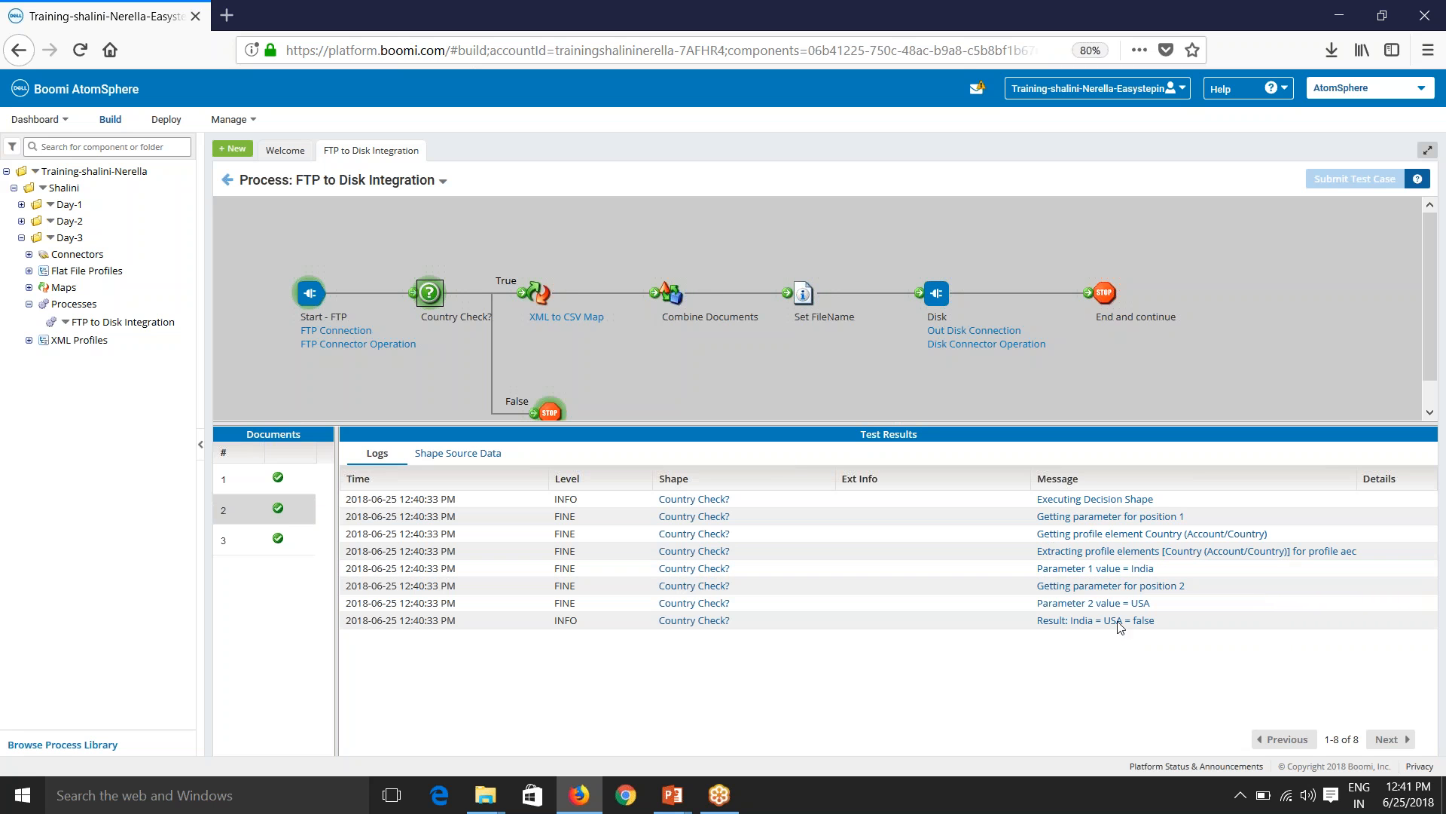
scroll(571, 371, "down", 1)
left_click(550, 387)
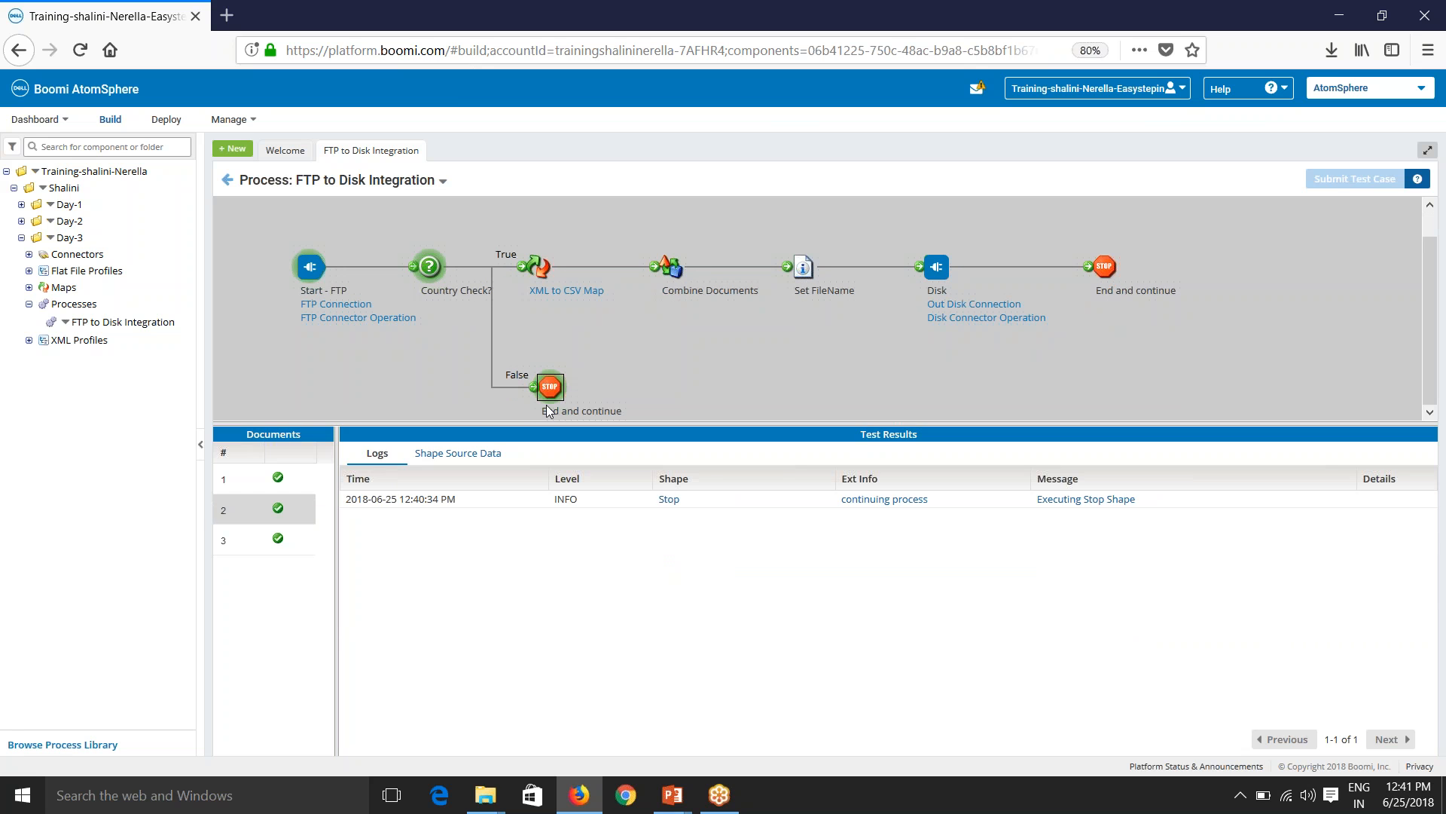
left_click(242, 549)
left_click(429, 283)
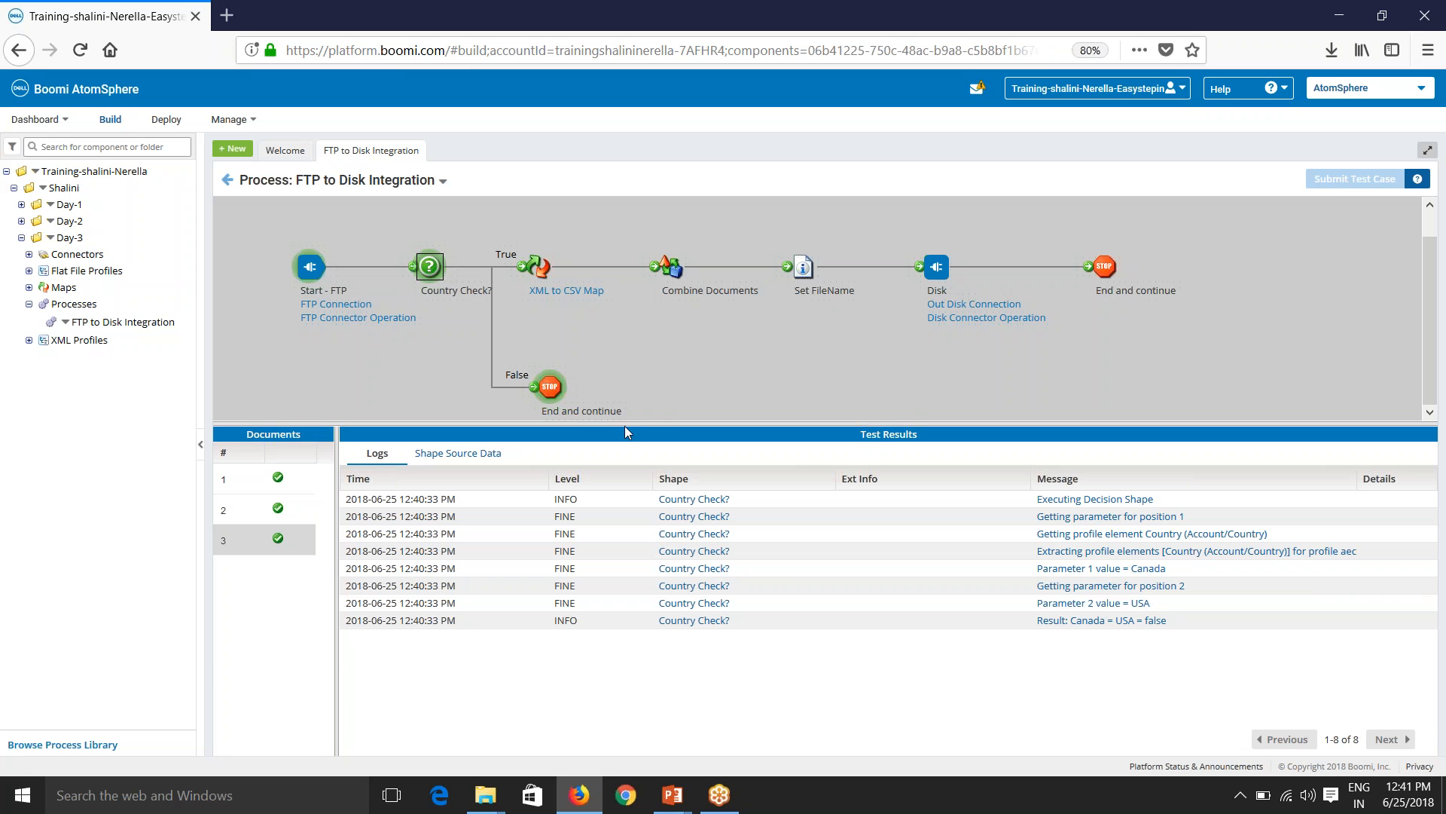
left_click_drag(625, 439, 585, 558)
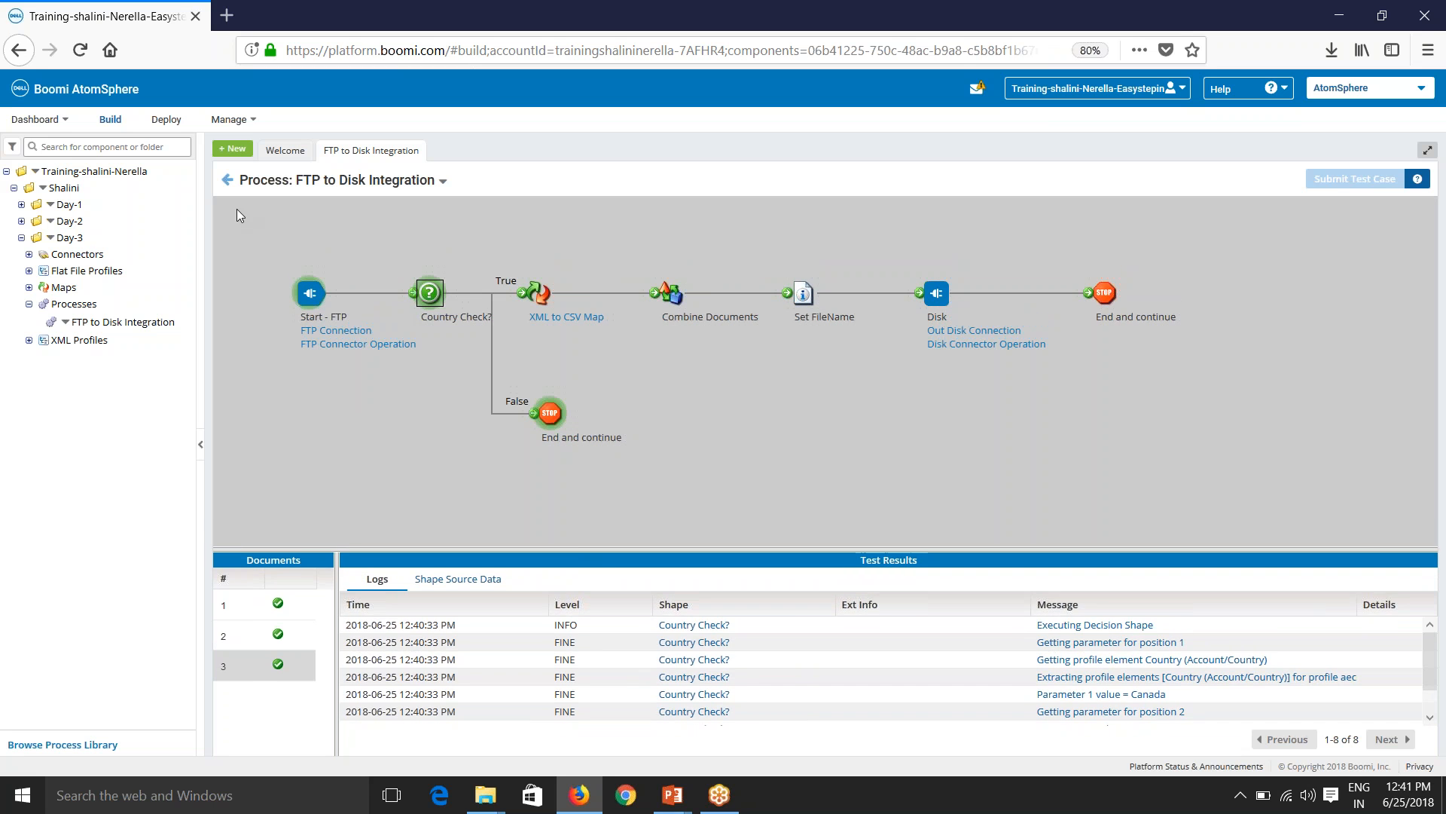
Return to editing the process, disconnect Country Check? from its neighbouring shapes, and move it below the flow.
left_click(227, 180)
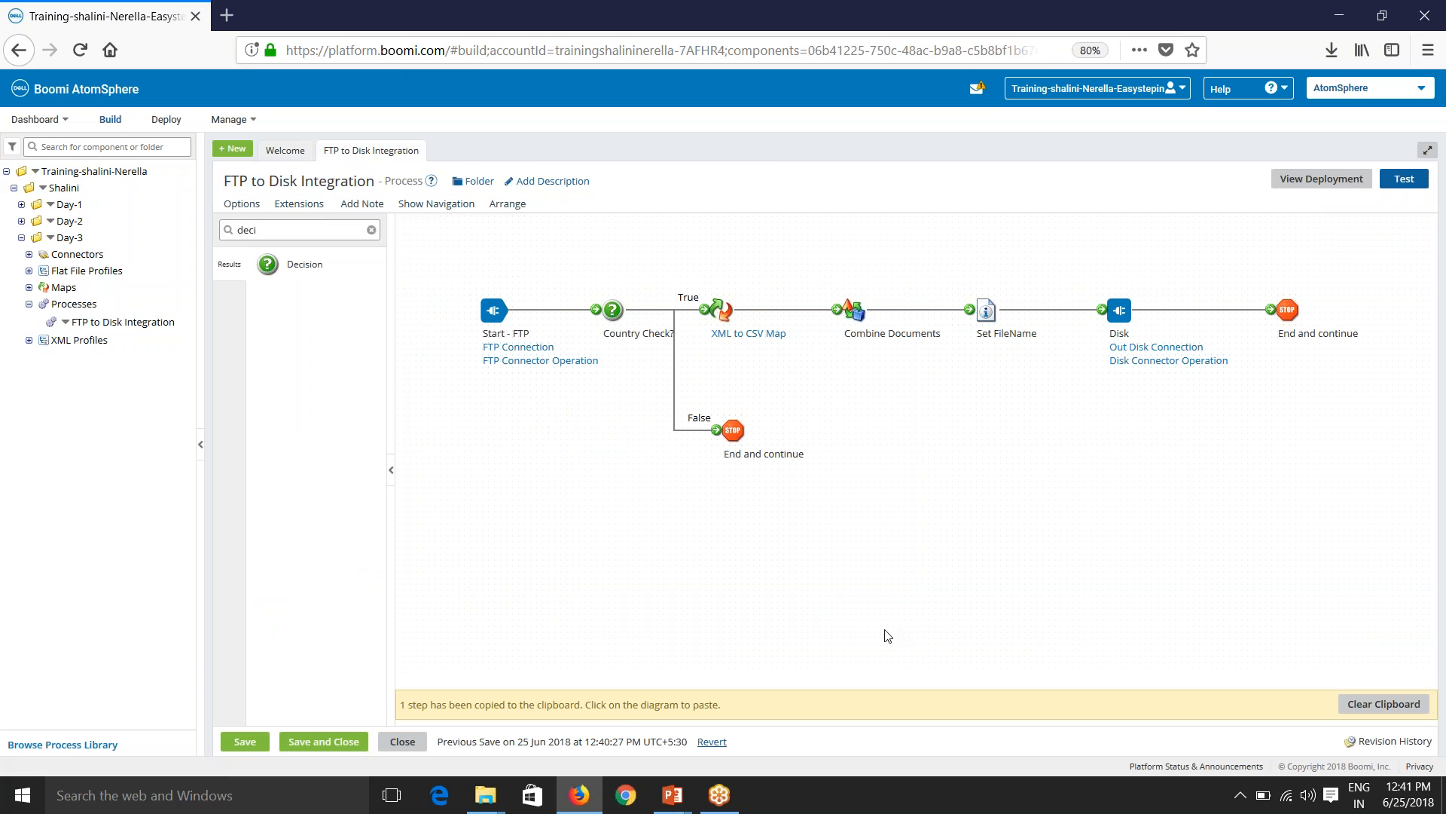
mouse_move(721, 280)
left_click_drag(594, 313, 593, 313)
left_click_drag(704, 312, 701, 313)
left_click_drag(716, 430, 703, 424)
left_click_drag(613, 310, 504, 550)
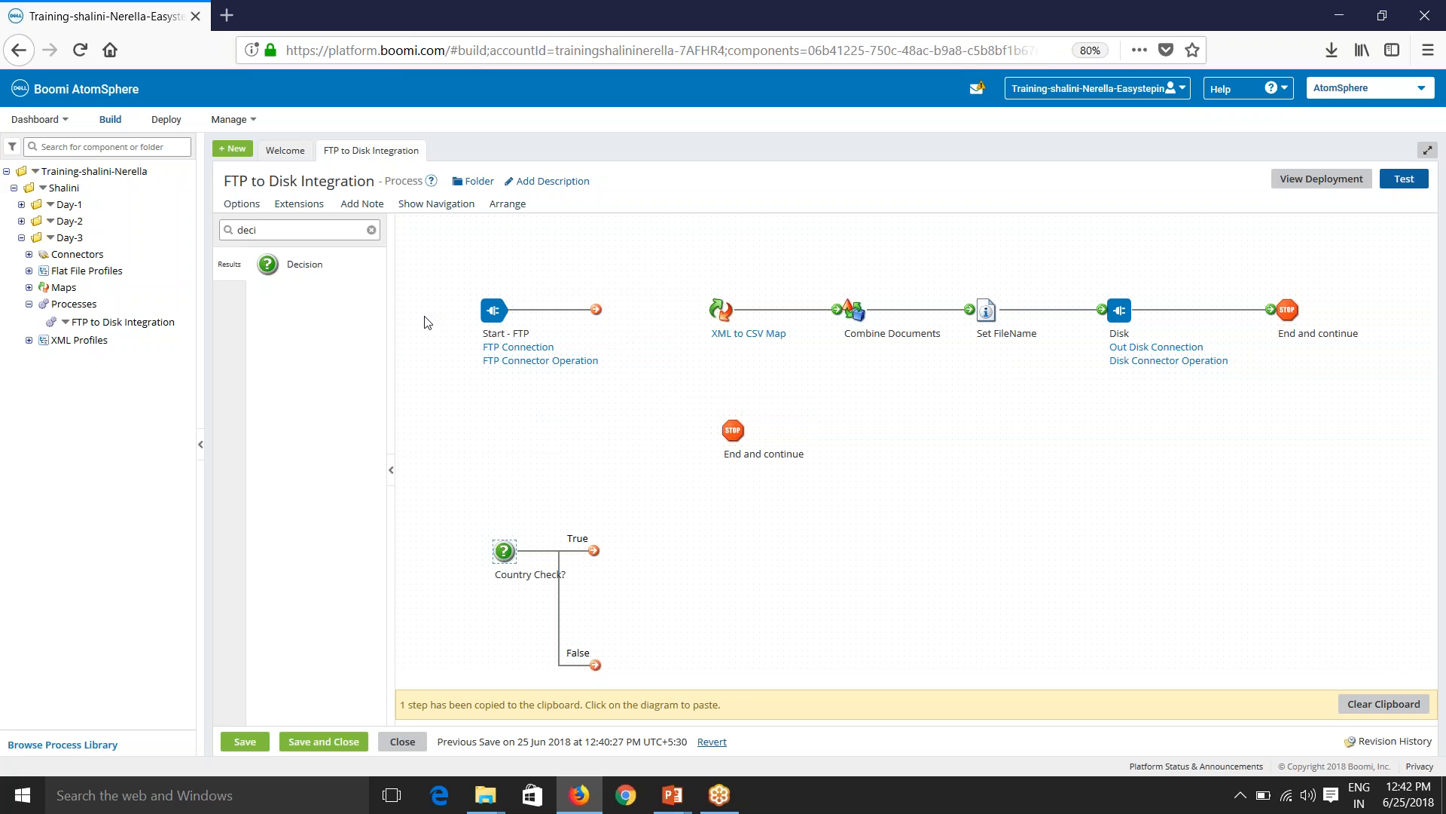
Find the Route shape and place it on the canvas between the Start and XML to CSV Map shapes.
double_click(266, 231)
type("ro")
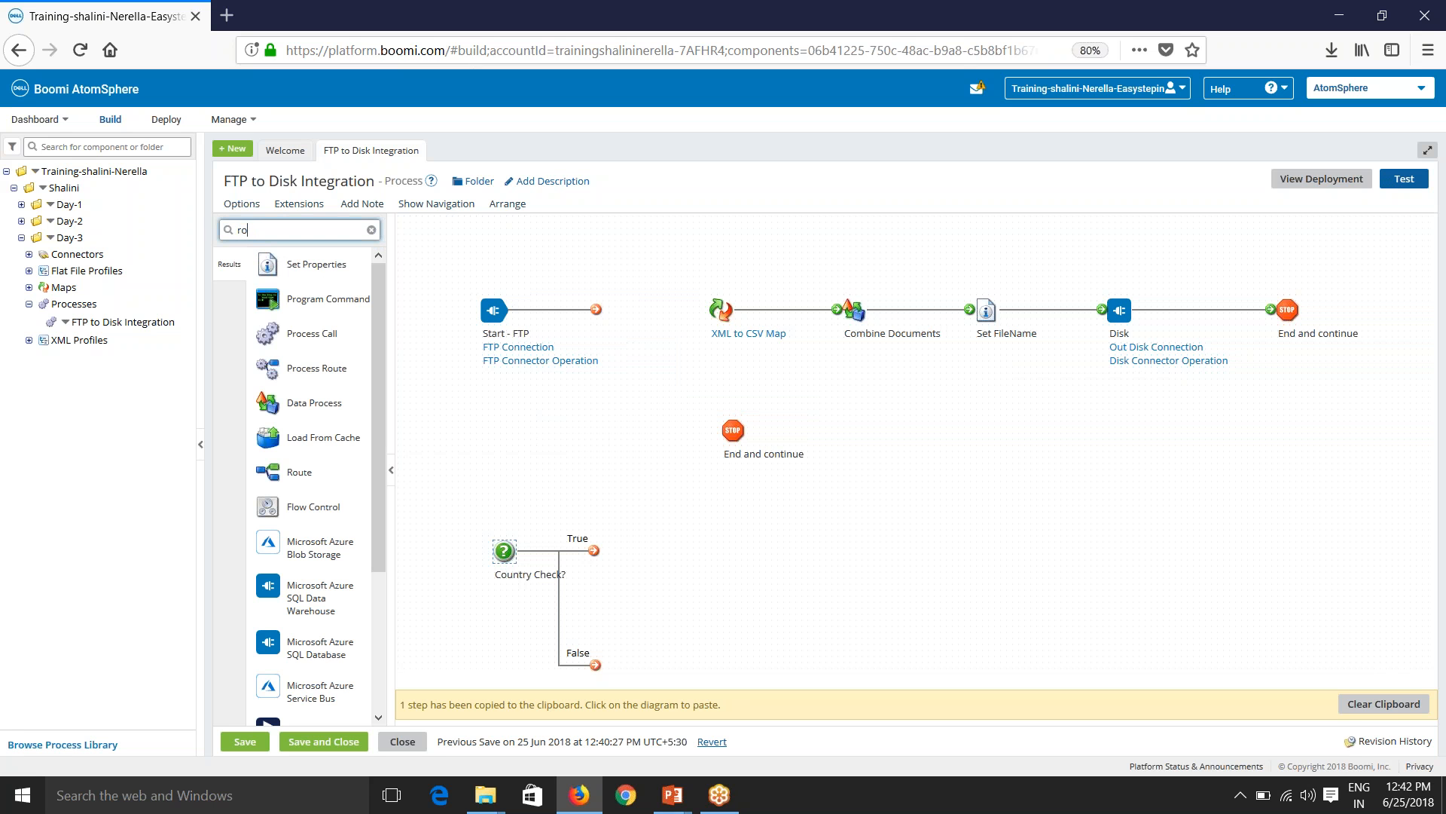
type("ute")
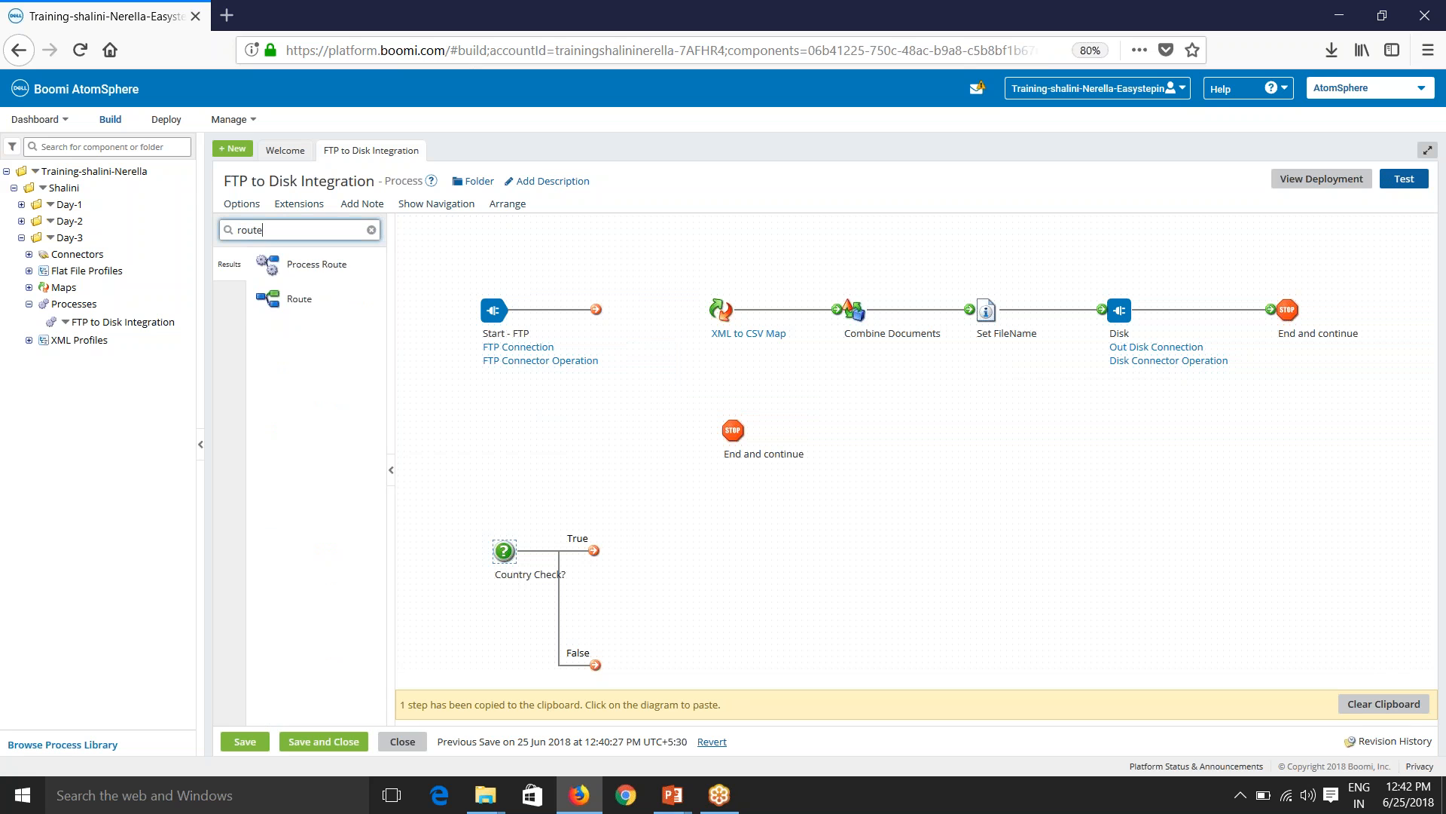
left_click_drag(296, 313, 666, 331)
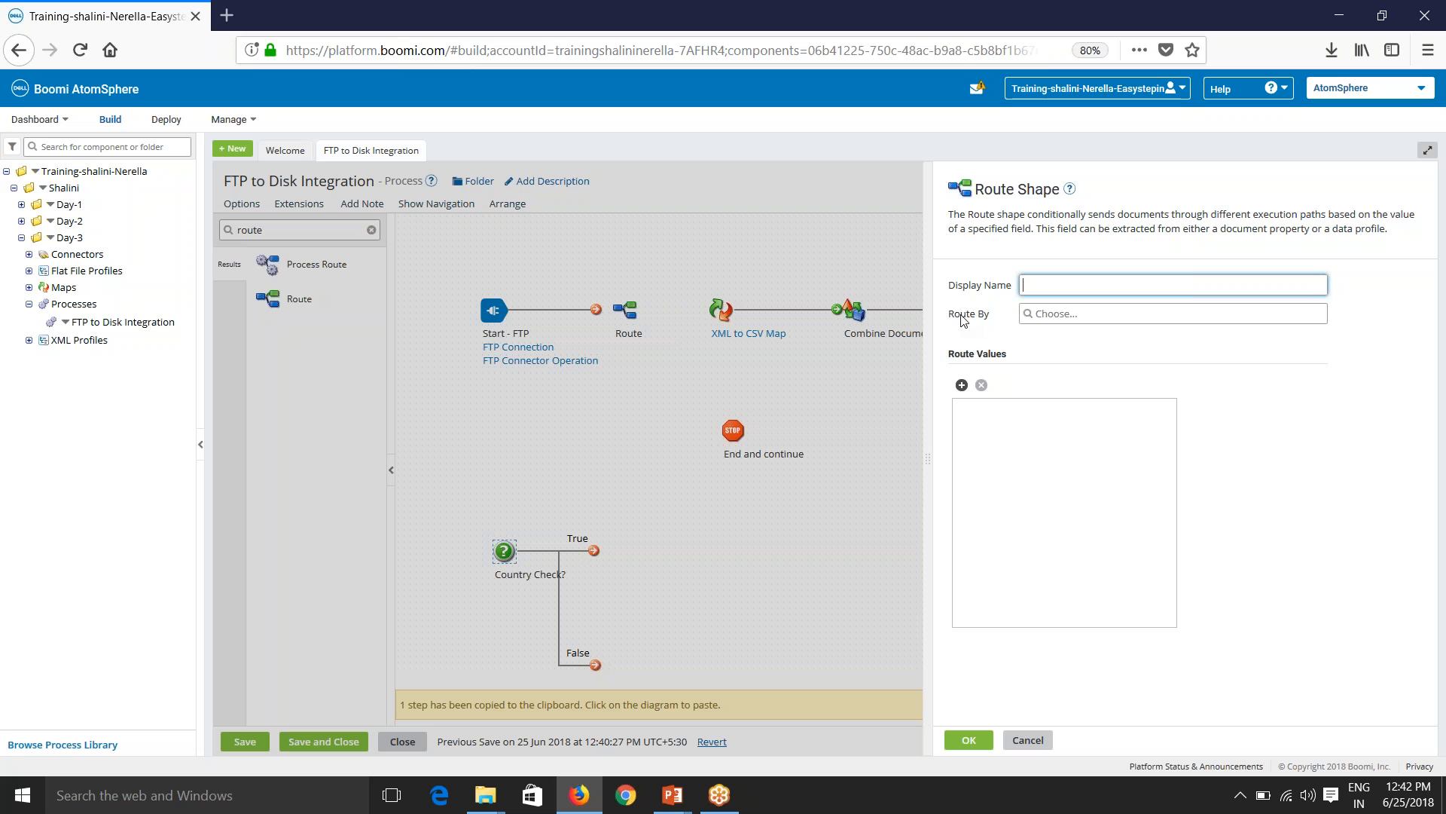
Set the Route shape's Route By parameter to type Profile Element with profile type XML.
left_click(1035, 316)
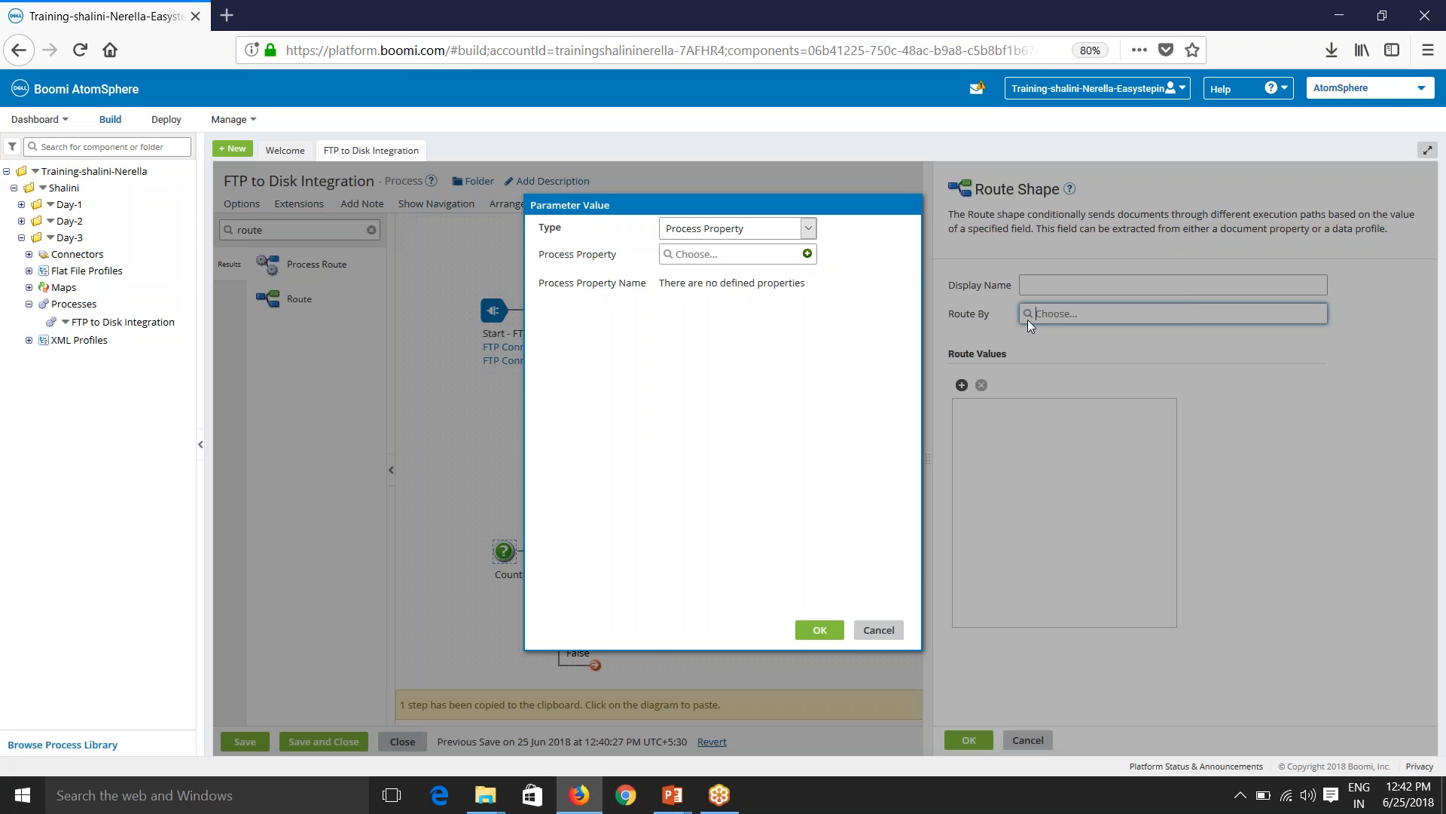
left_click(753, 228)
left_click(697, 304)
left_click(704, 262)
left_click(684, 333)
Choose Day-3's Account XML Profile and its Country element as the Route By value.
left_click(825, 285)
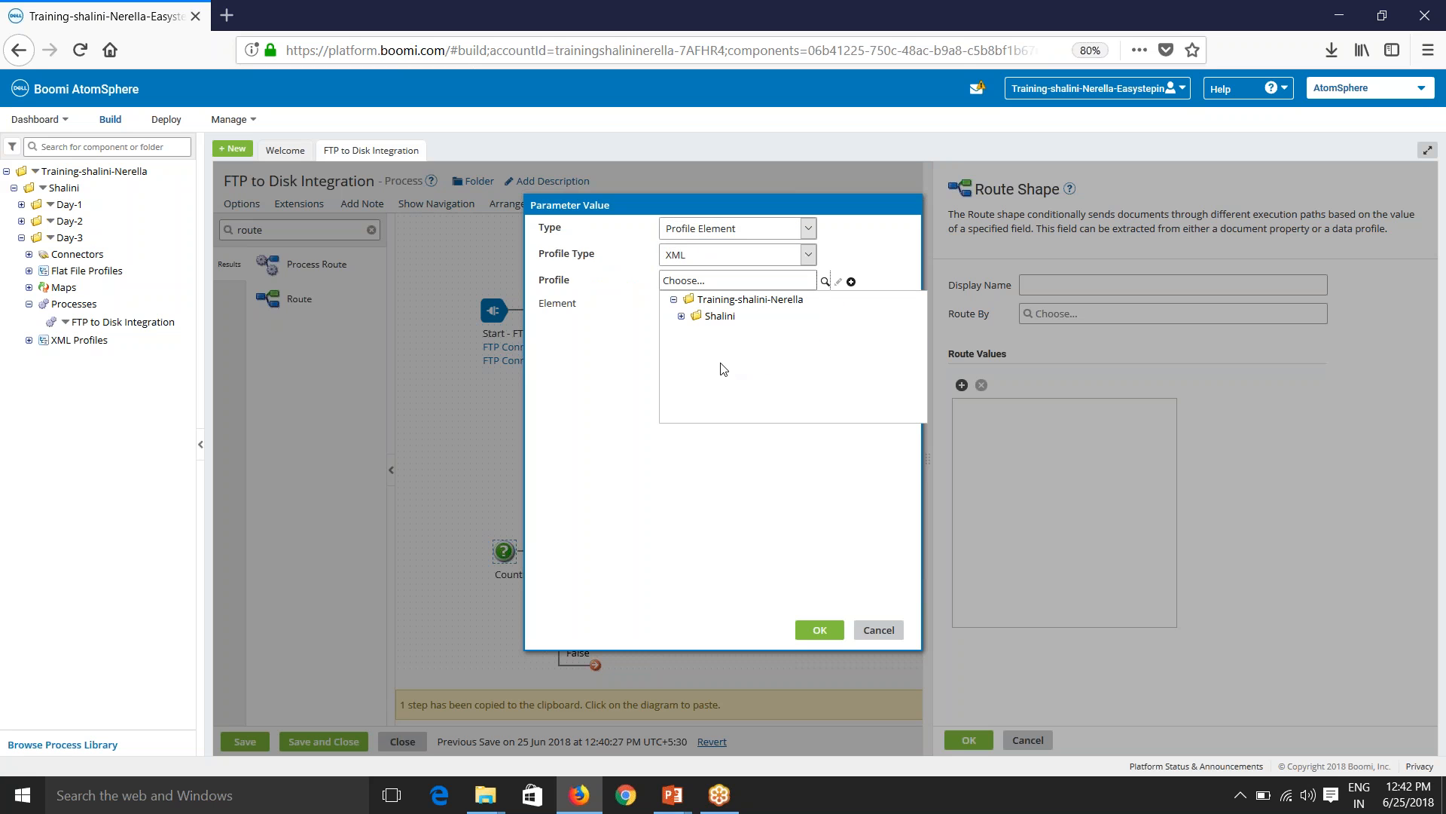
left_click(681, 317)
left_click(688, 348)
left_click(731, 371)
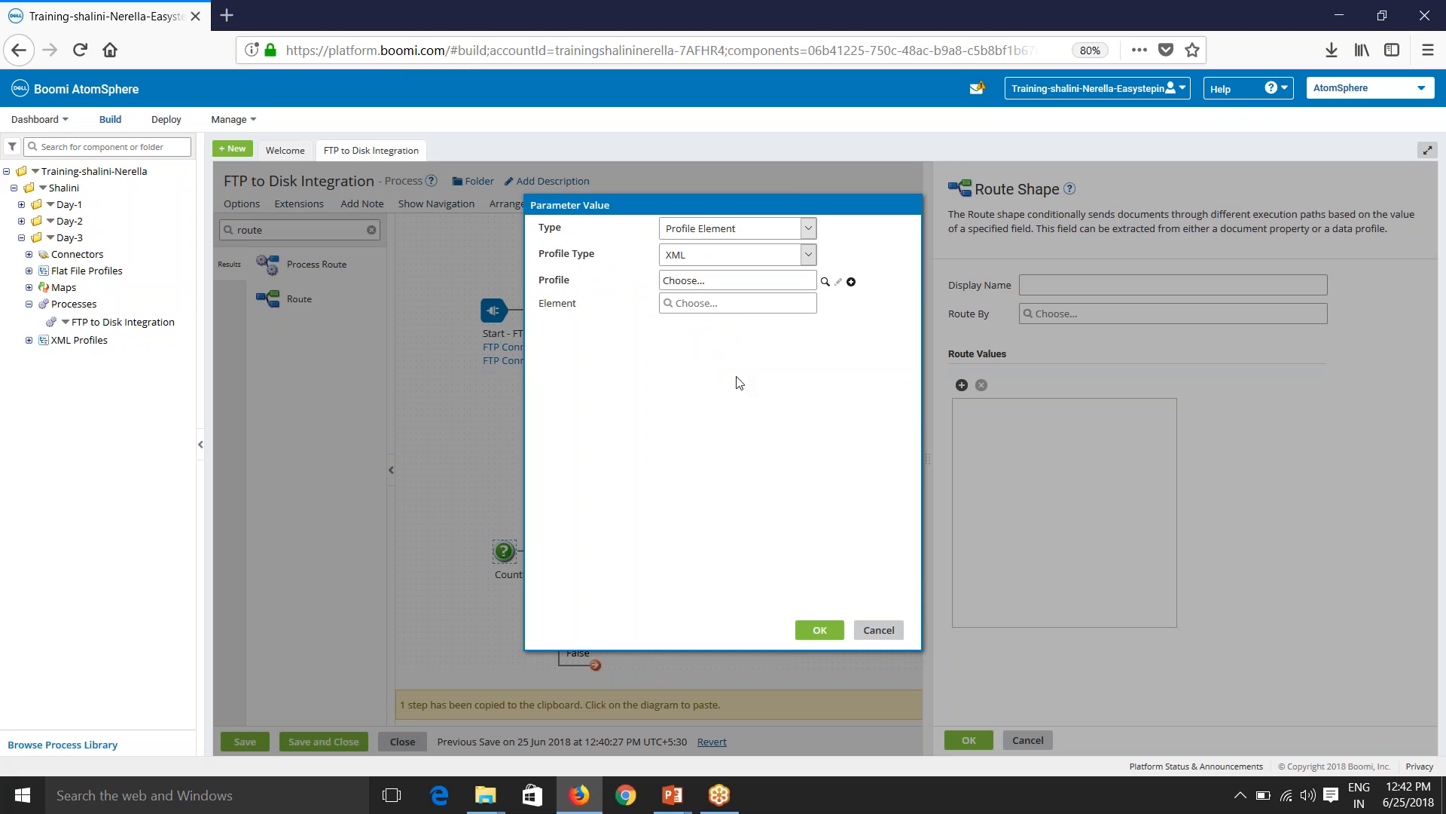
left_click(670, 305)
scroll(729, 476, "down", 3)
left_click(721, 455)
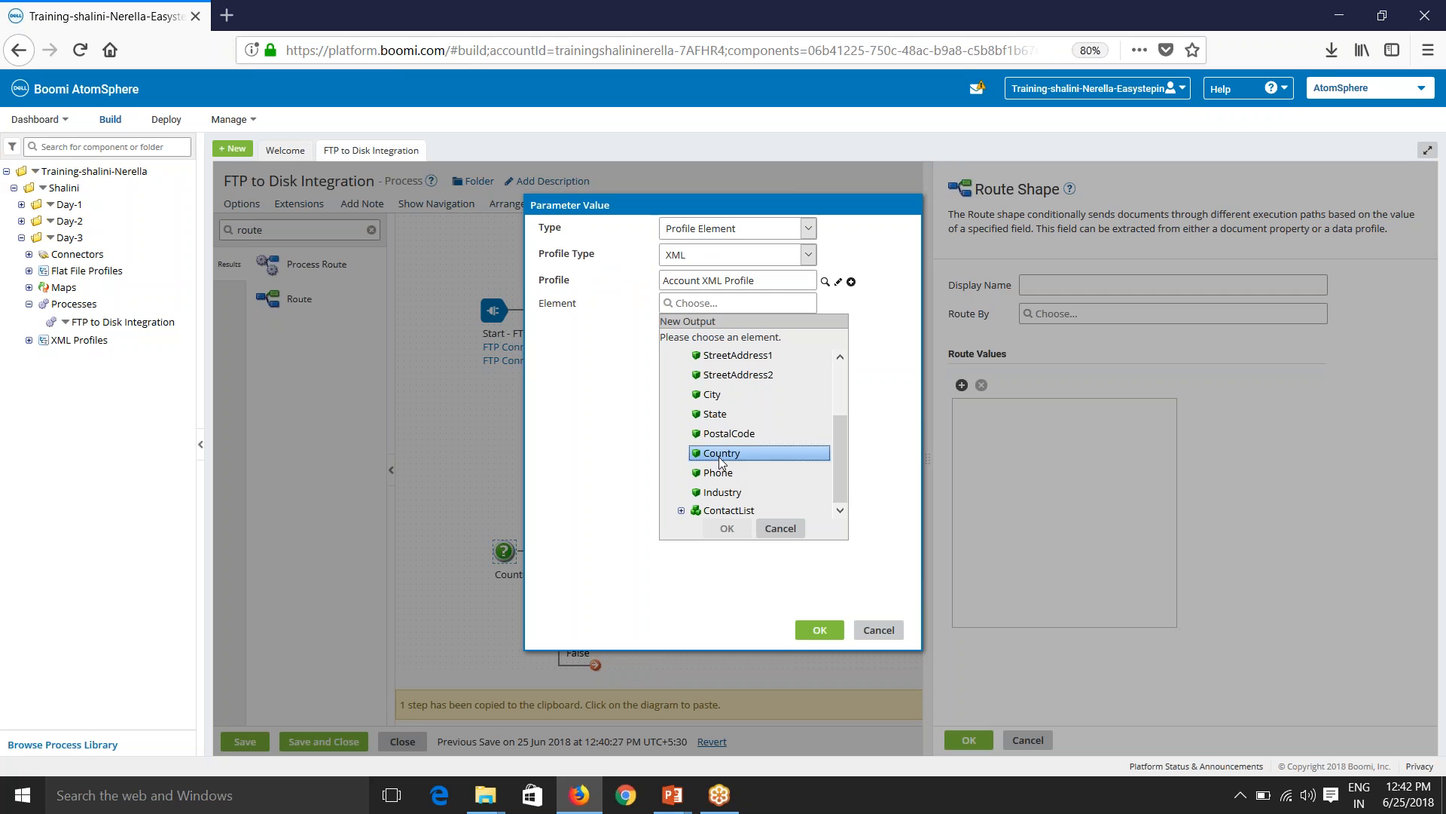
left_click(727, 529)
left_click(818, 632)
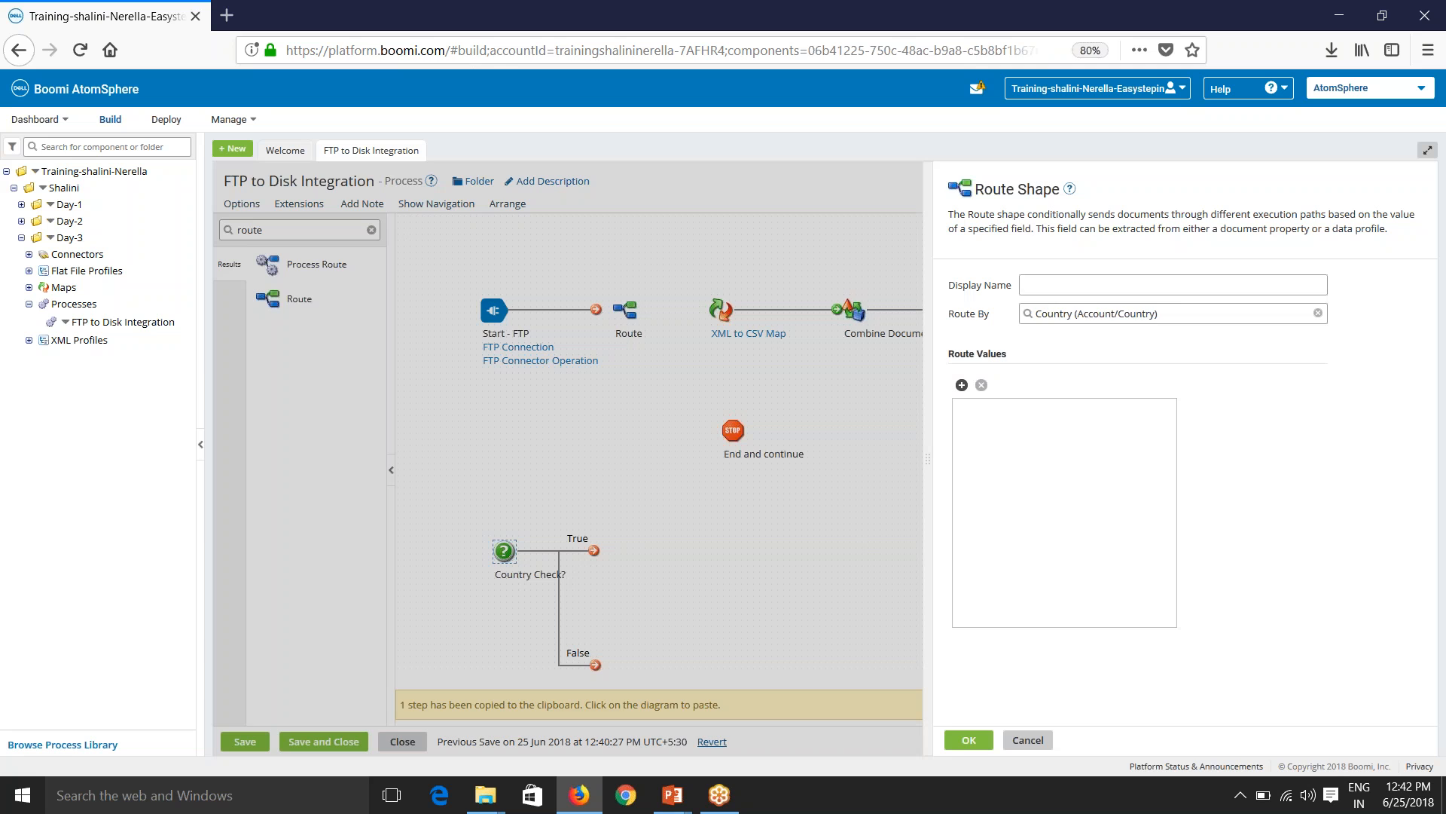
Add a route value to the Route shape with comparison Equal To and value USA.
left_click(960, 385)
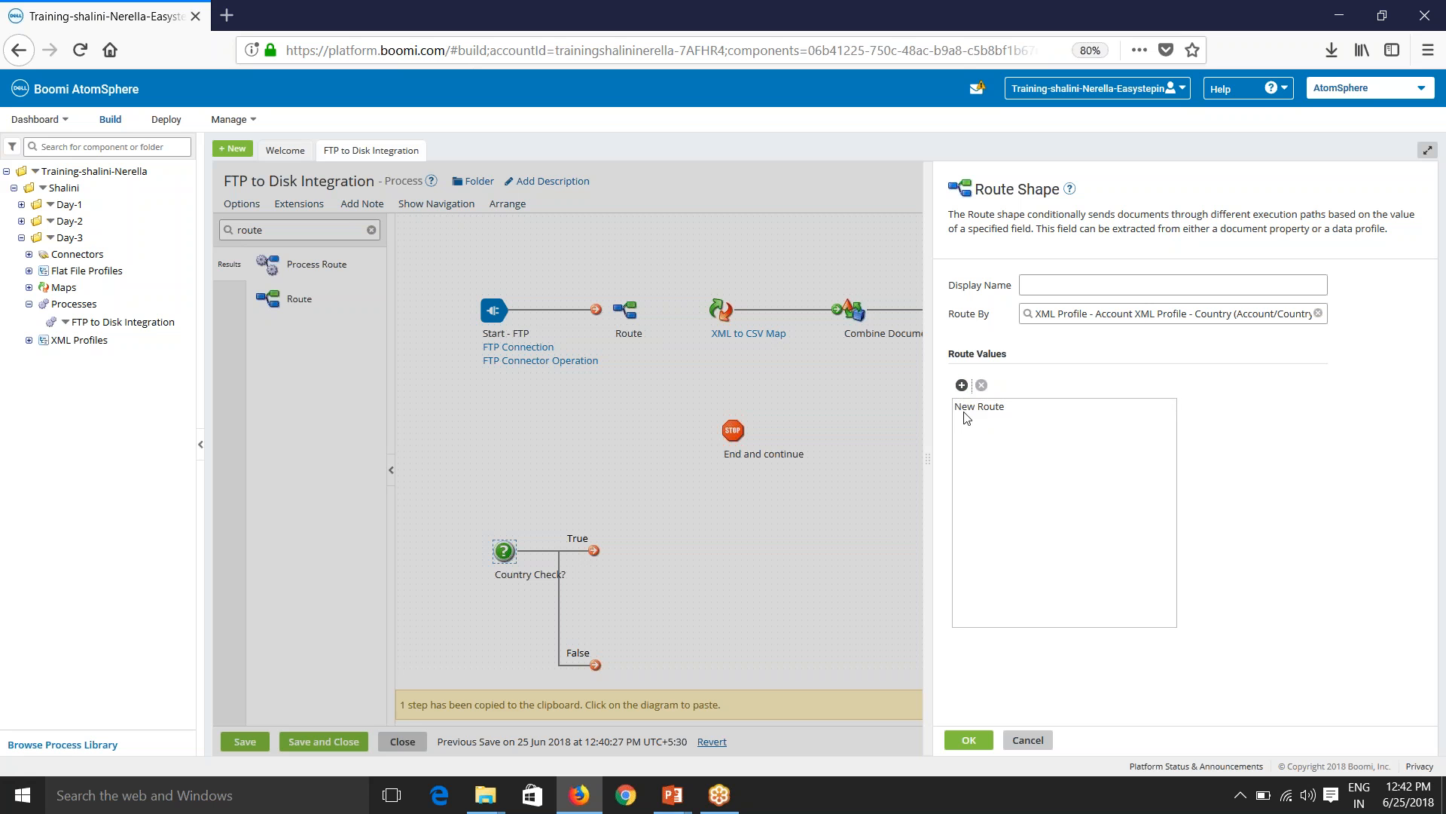
left_click(965, 409)
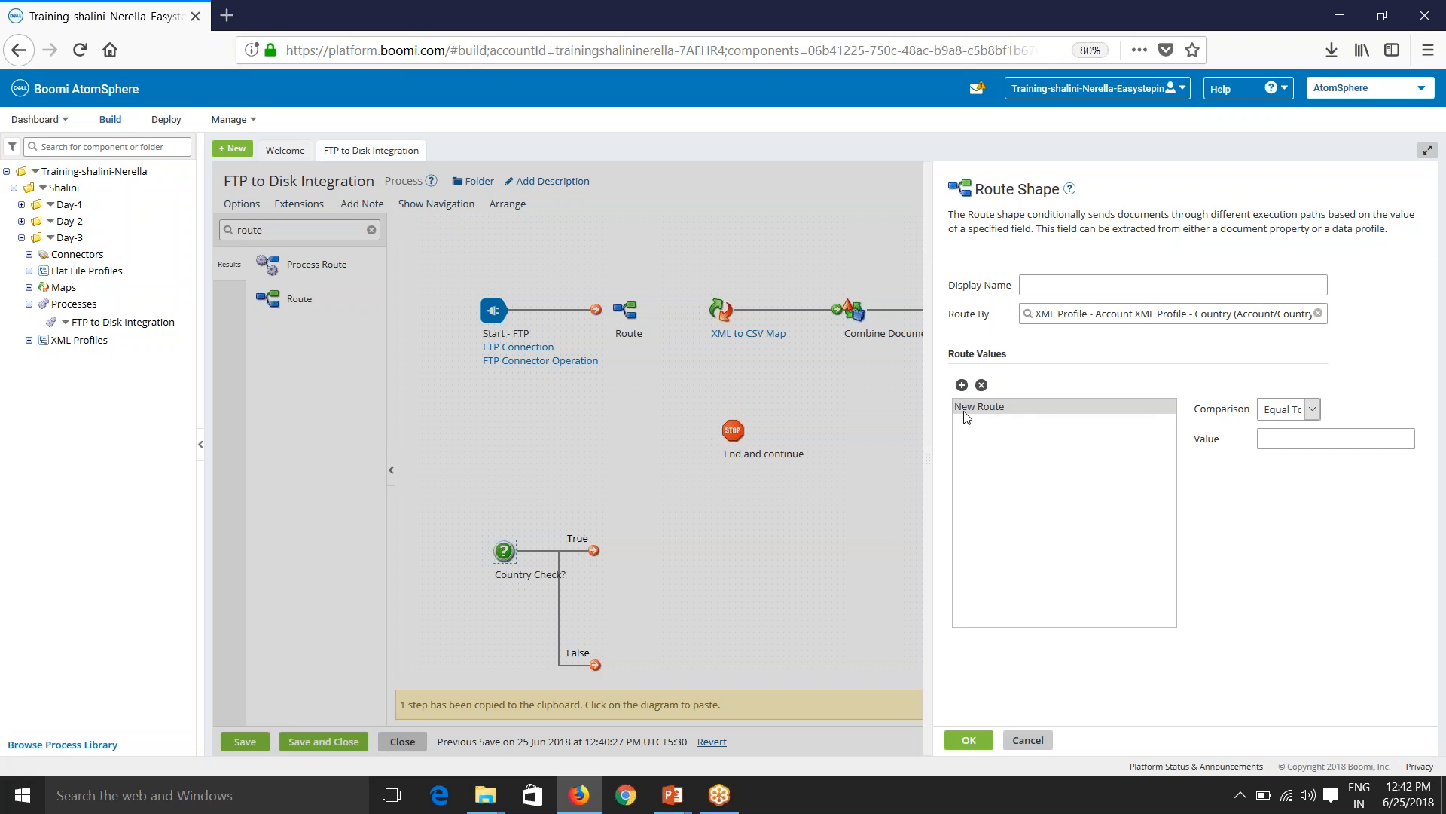
left_click(1272, 411)
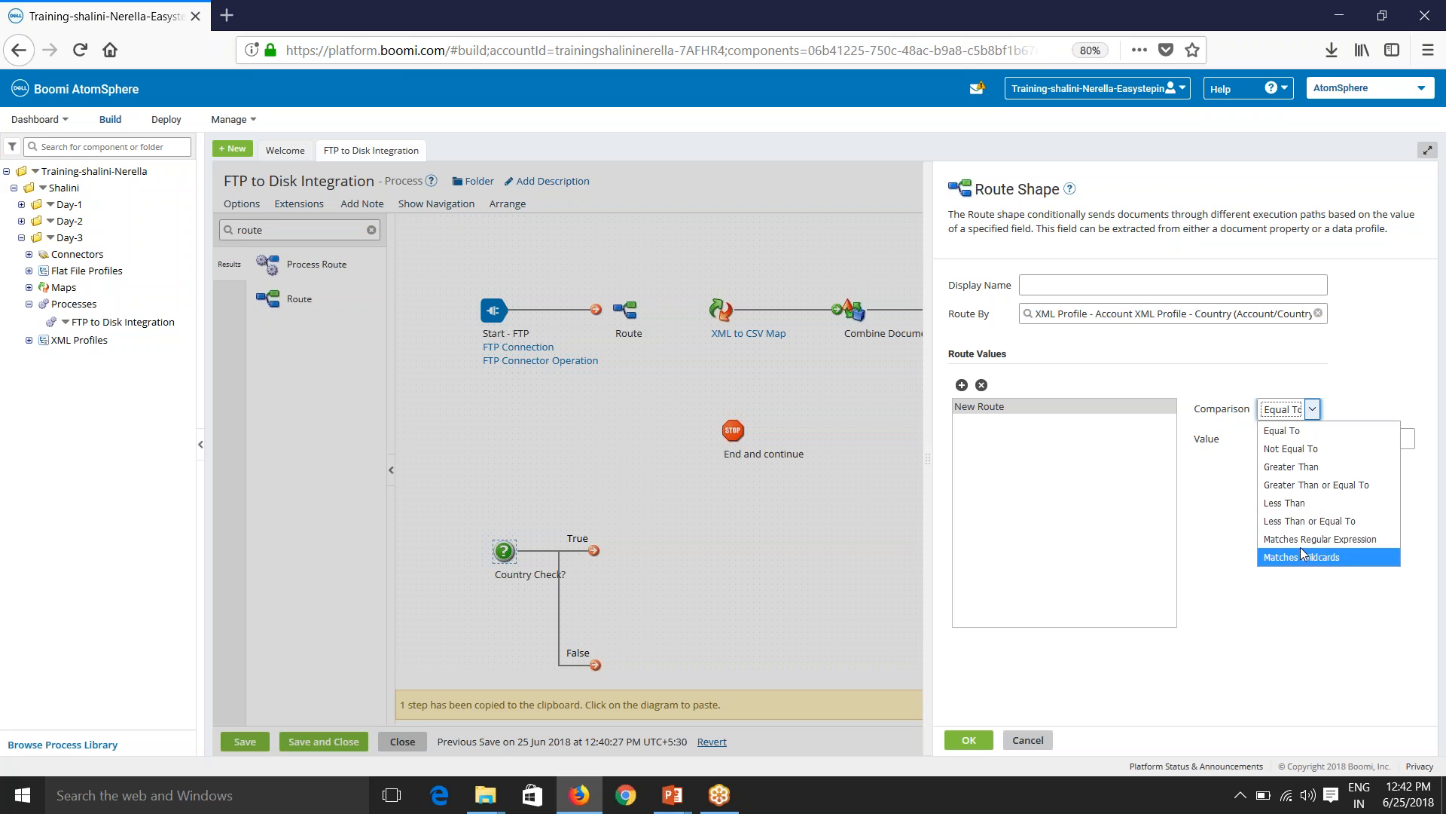
left_click(1279, 434)
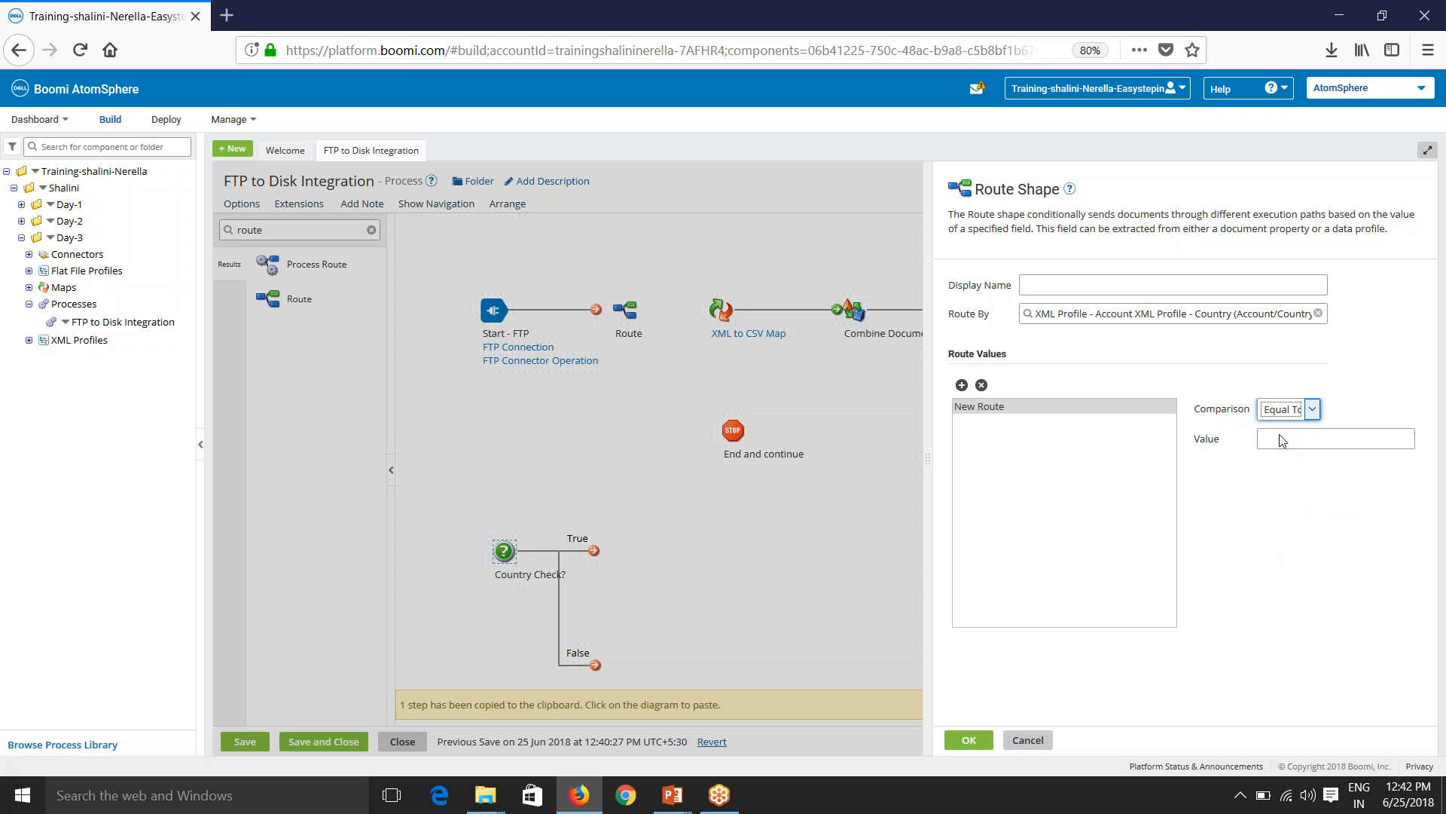
left_click(1272, 437)
type("USA")
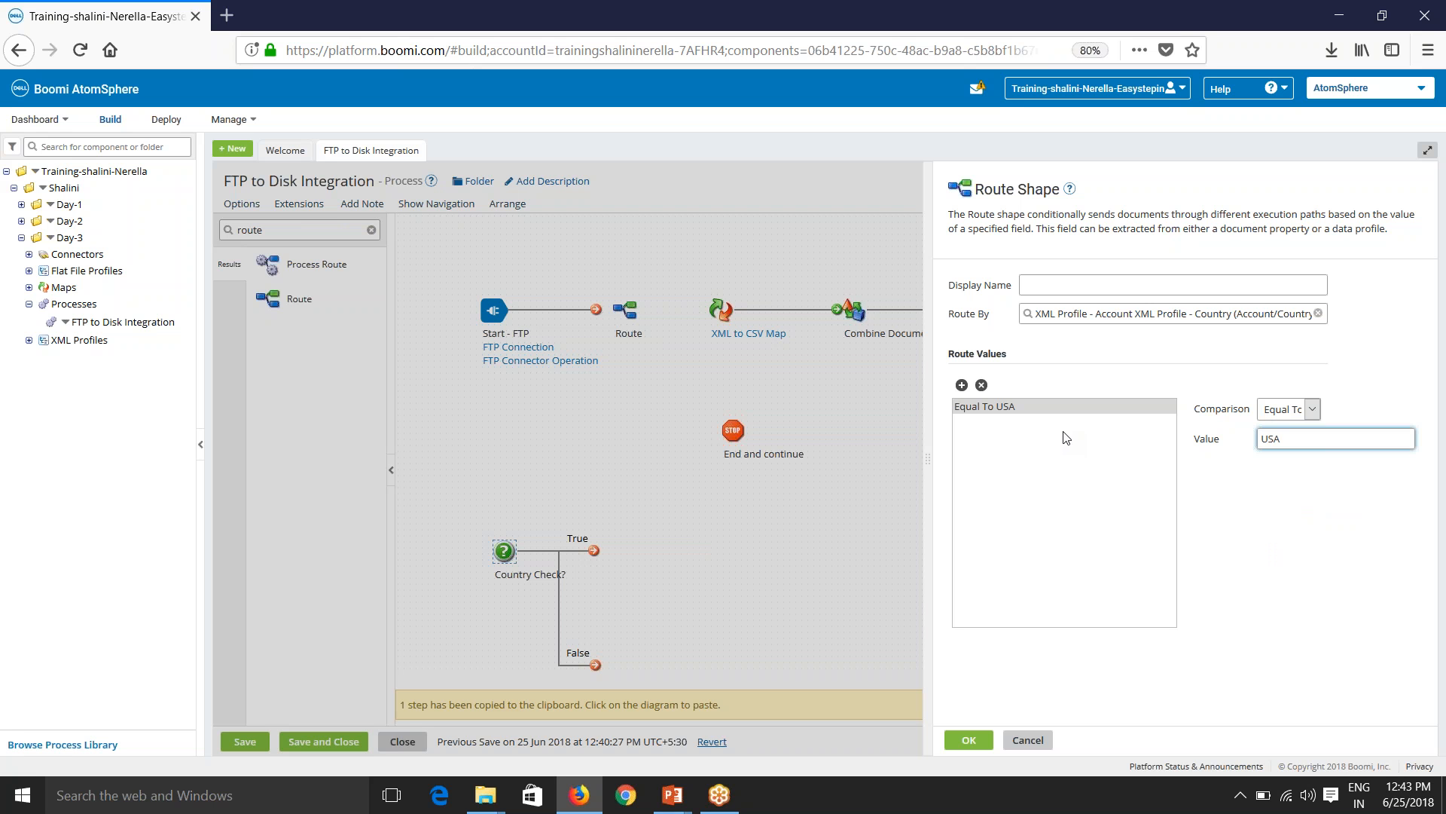
Add a second route value, Equal To India, and accept the Route shape's settings.
left_click(961, 385)
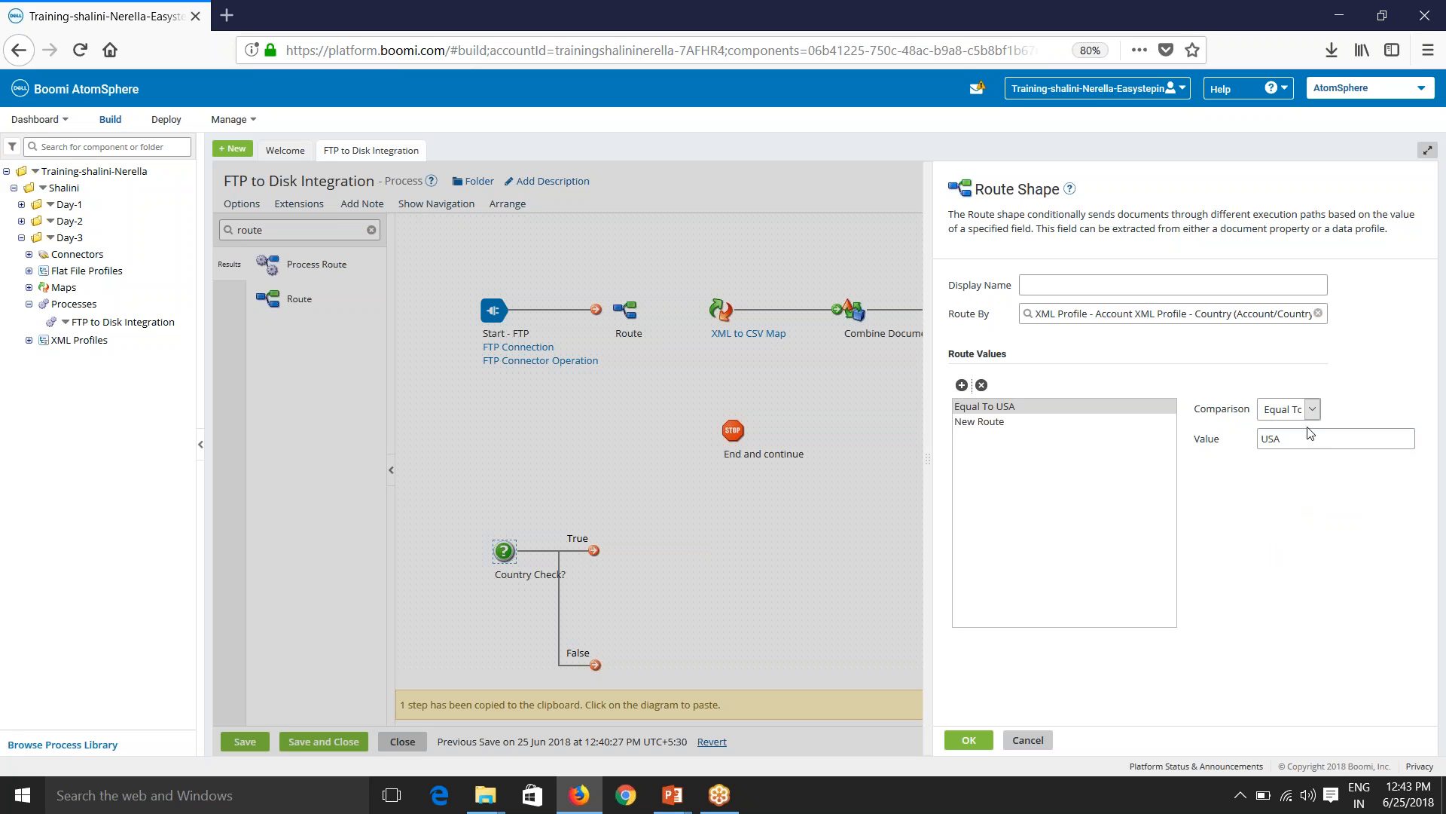
left_click(1292, 443)
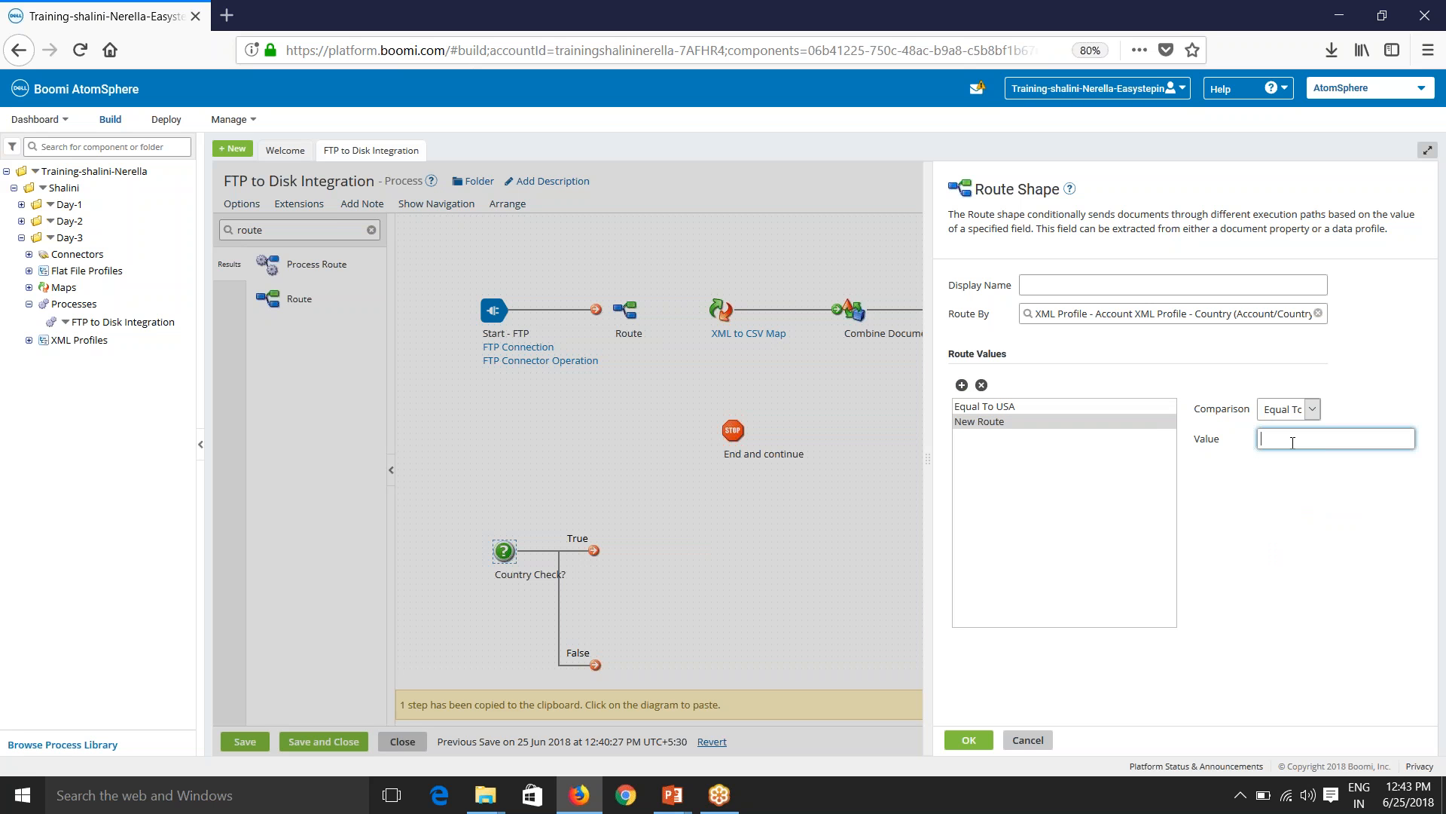
type("India")
left_click(969, 740)
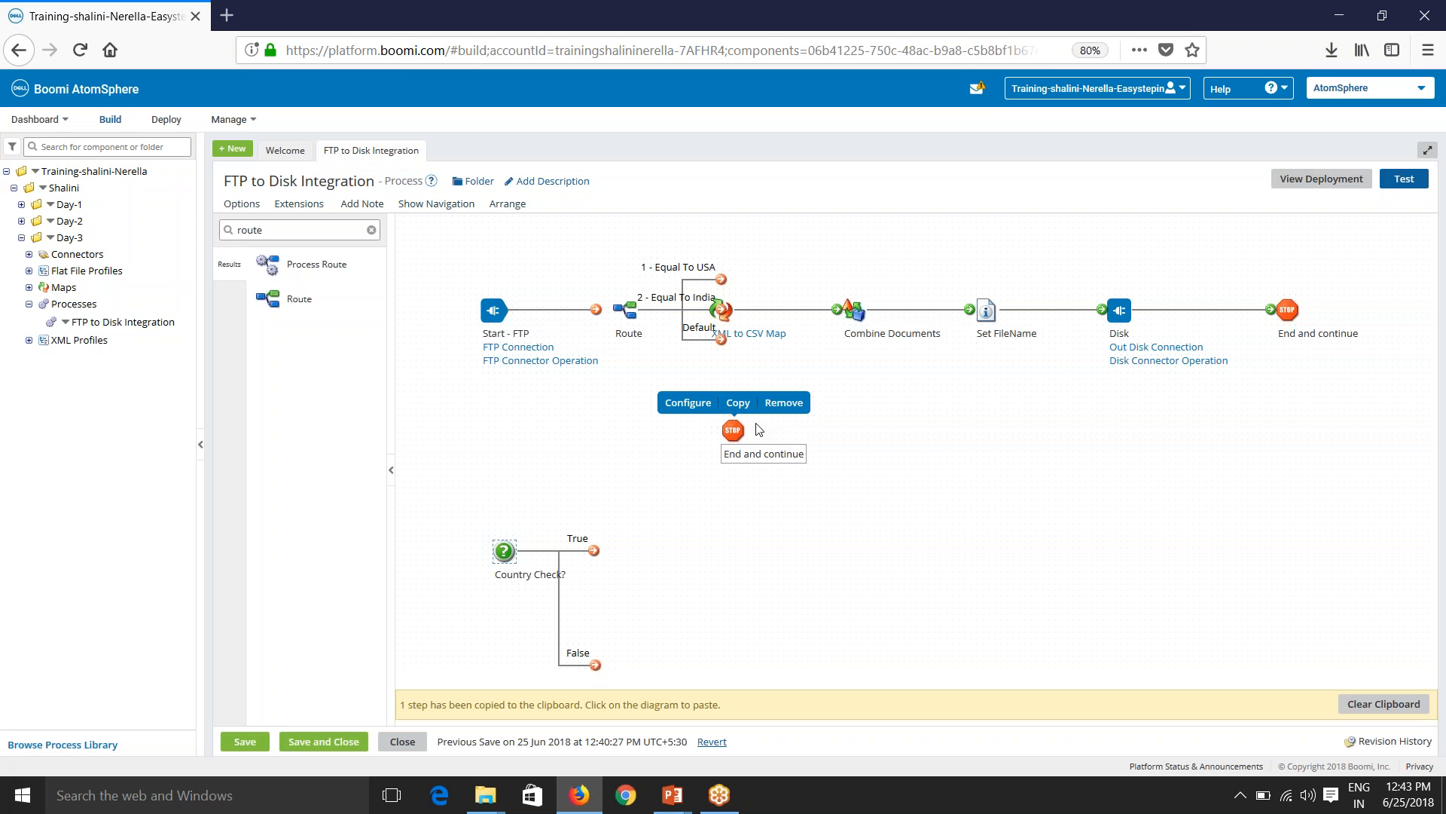
Connect Start to Route and the Equal To USA branch to XML to CSV Map, spacing the India and Default branches out below.
left_click_drag(596, 309, 627, 310)
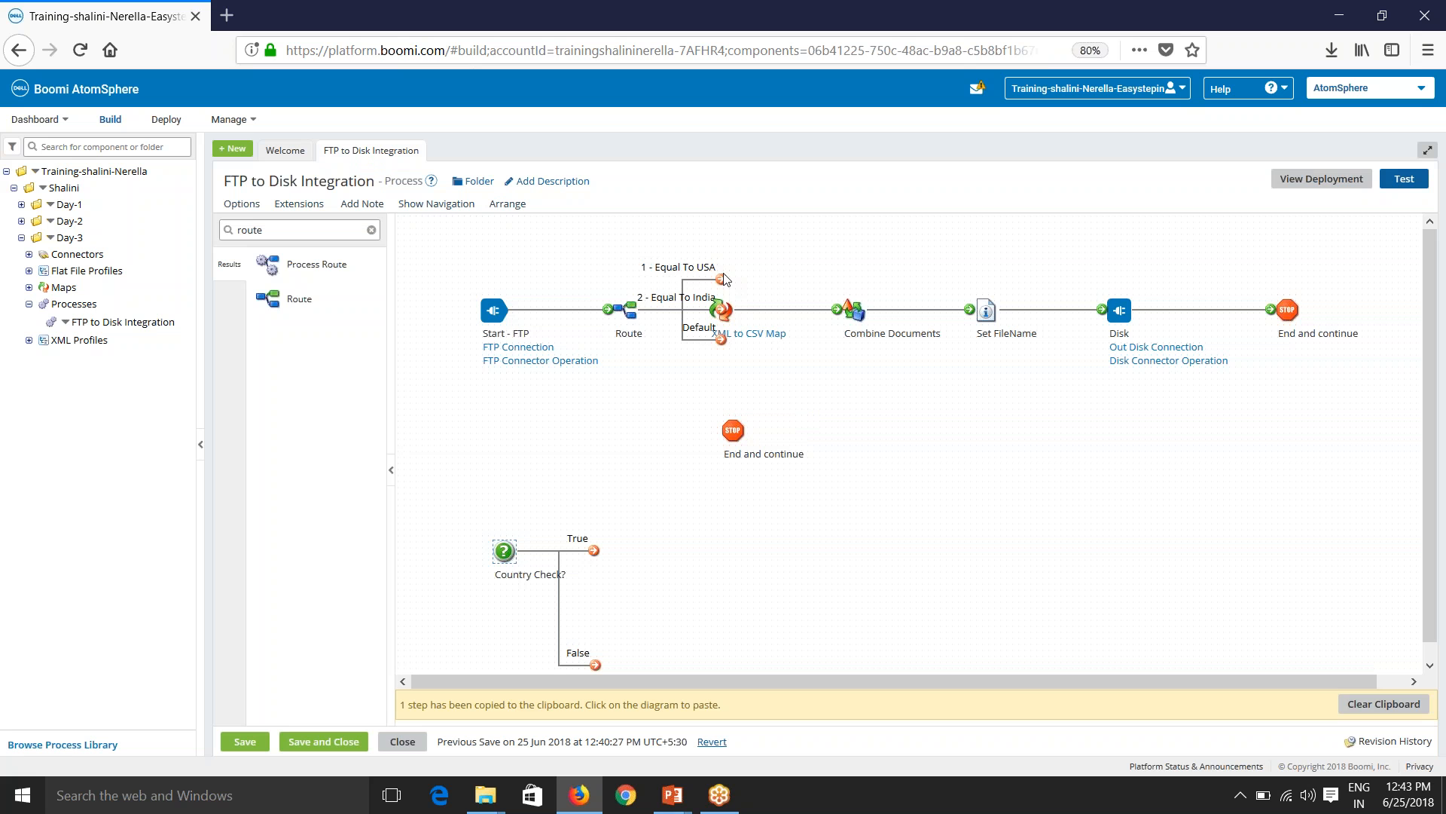
left_click_drag(721, 308, 703, 394)
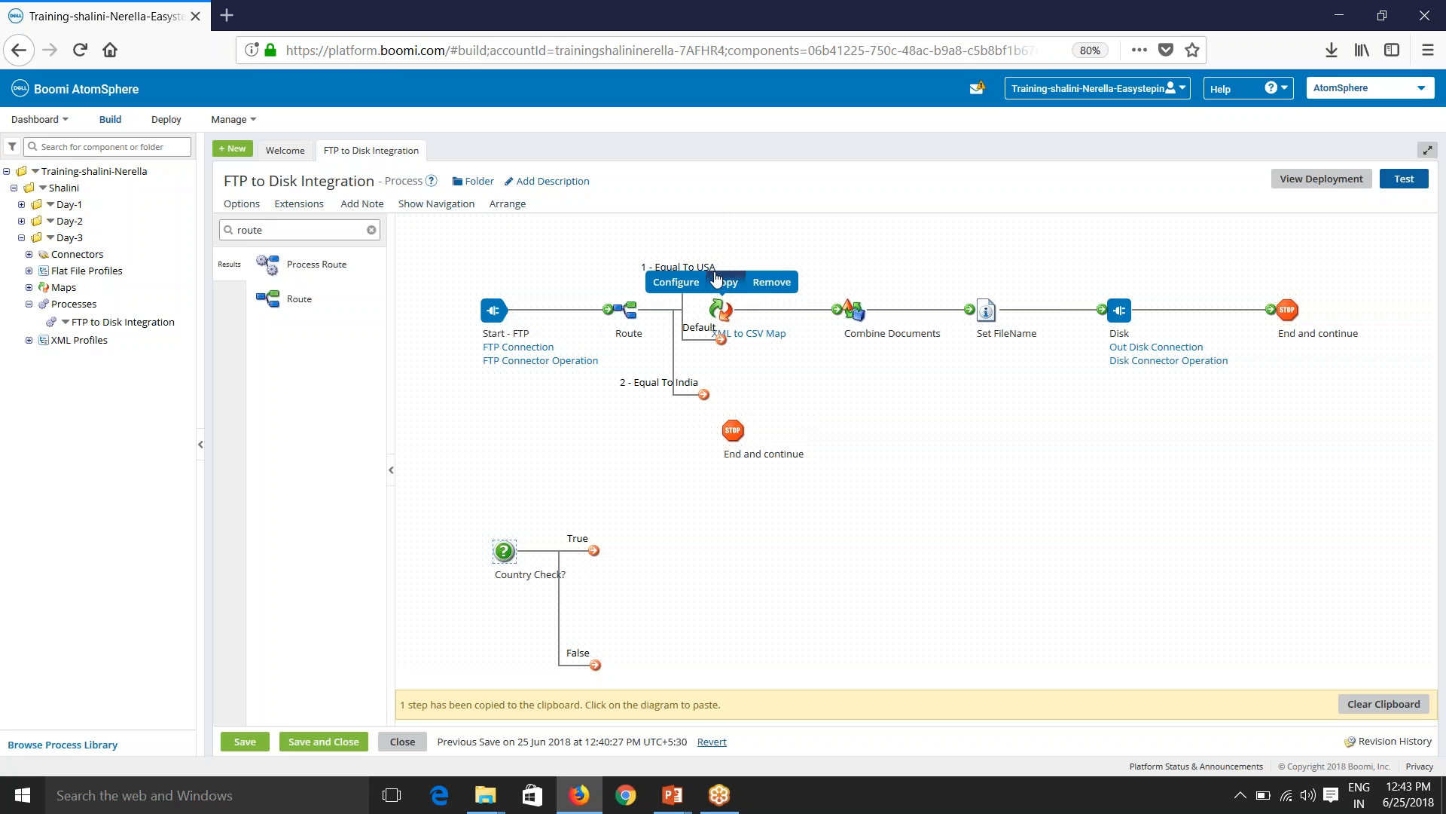
left_click_drag(721, 280, 707, 555)
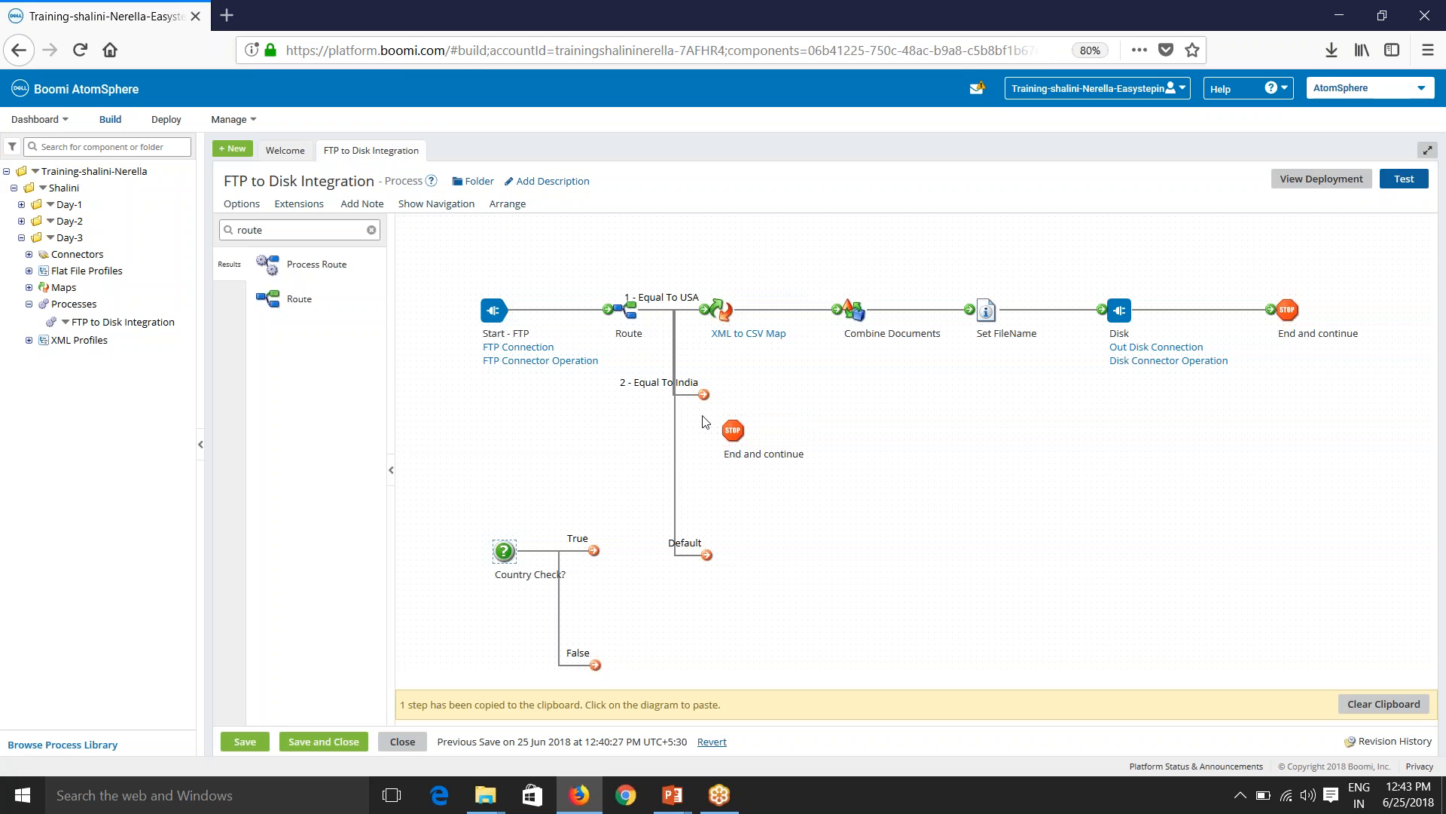
left_click_drag(701, 396, 842, 418)
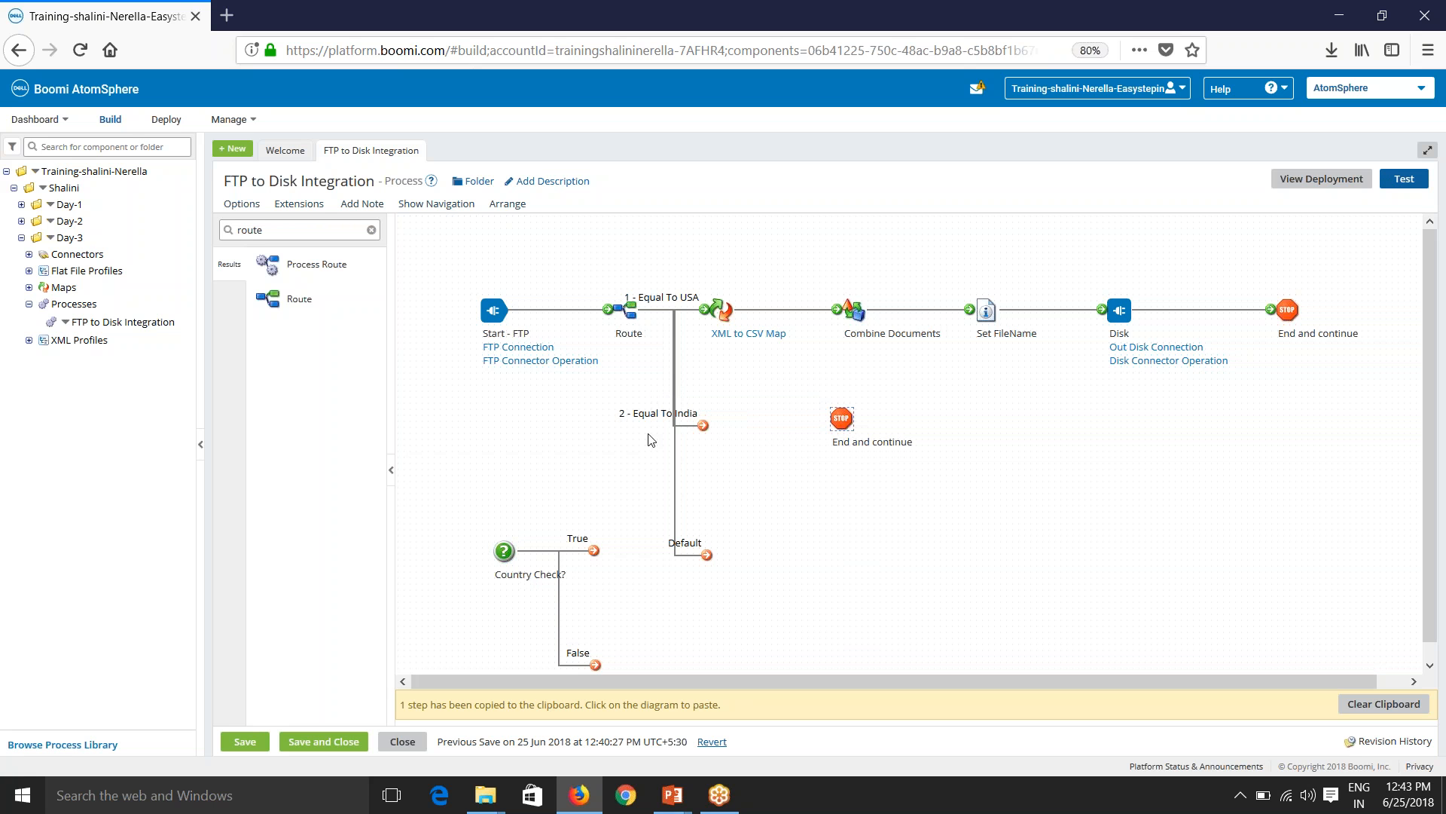
left_click_drag(701, 427, 710, 422)
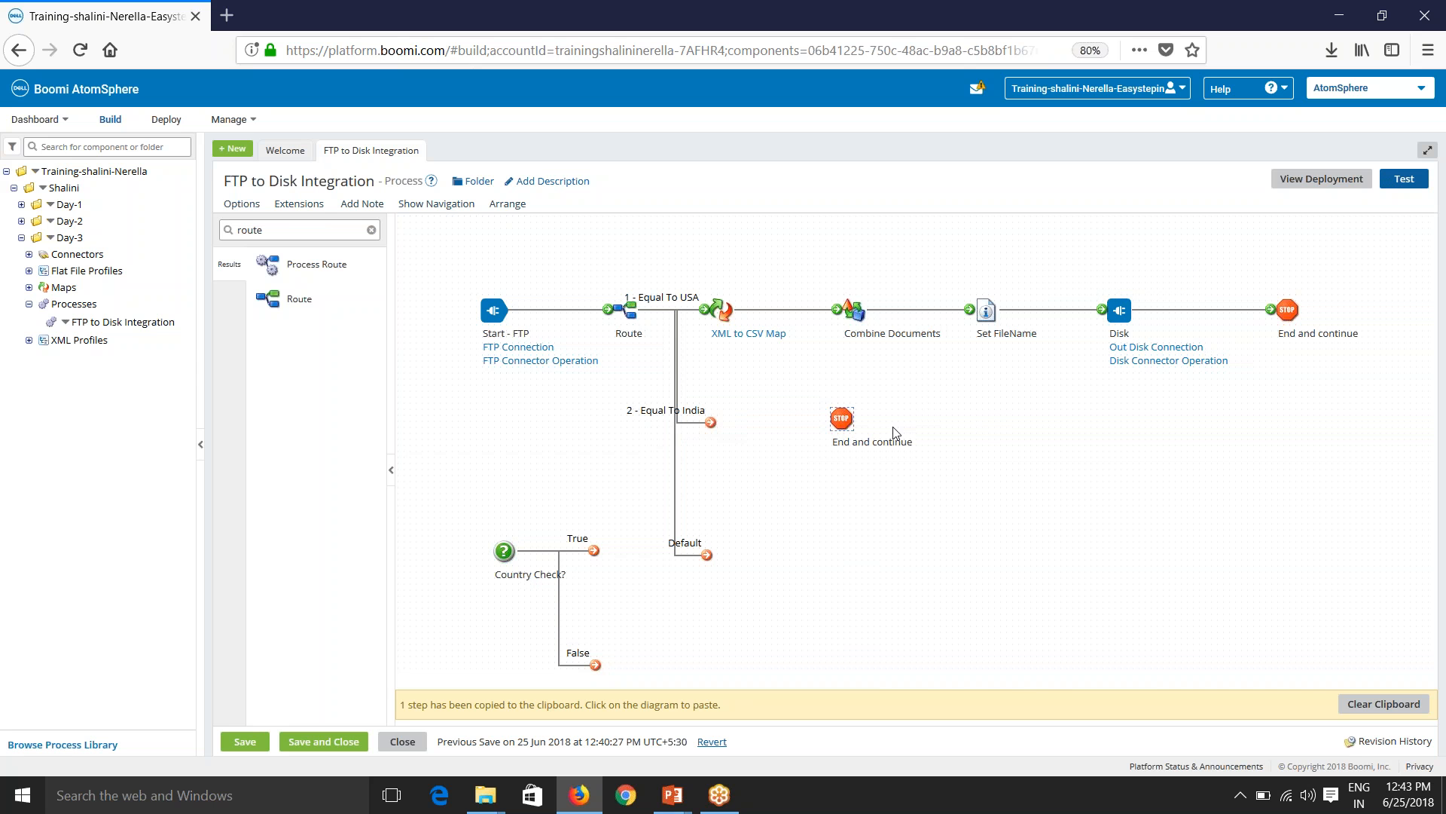
Place a copy of the Disk connector on the India row and connect it to the End and continue shape.
left_click_drag(841, 418, 926, 419)
mouse_move(1120, 310)
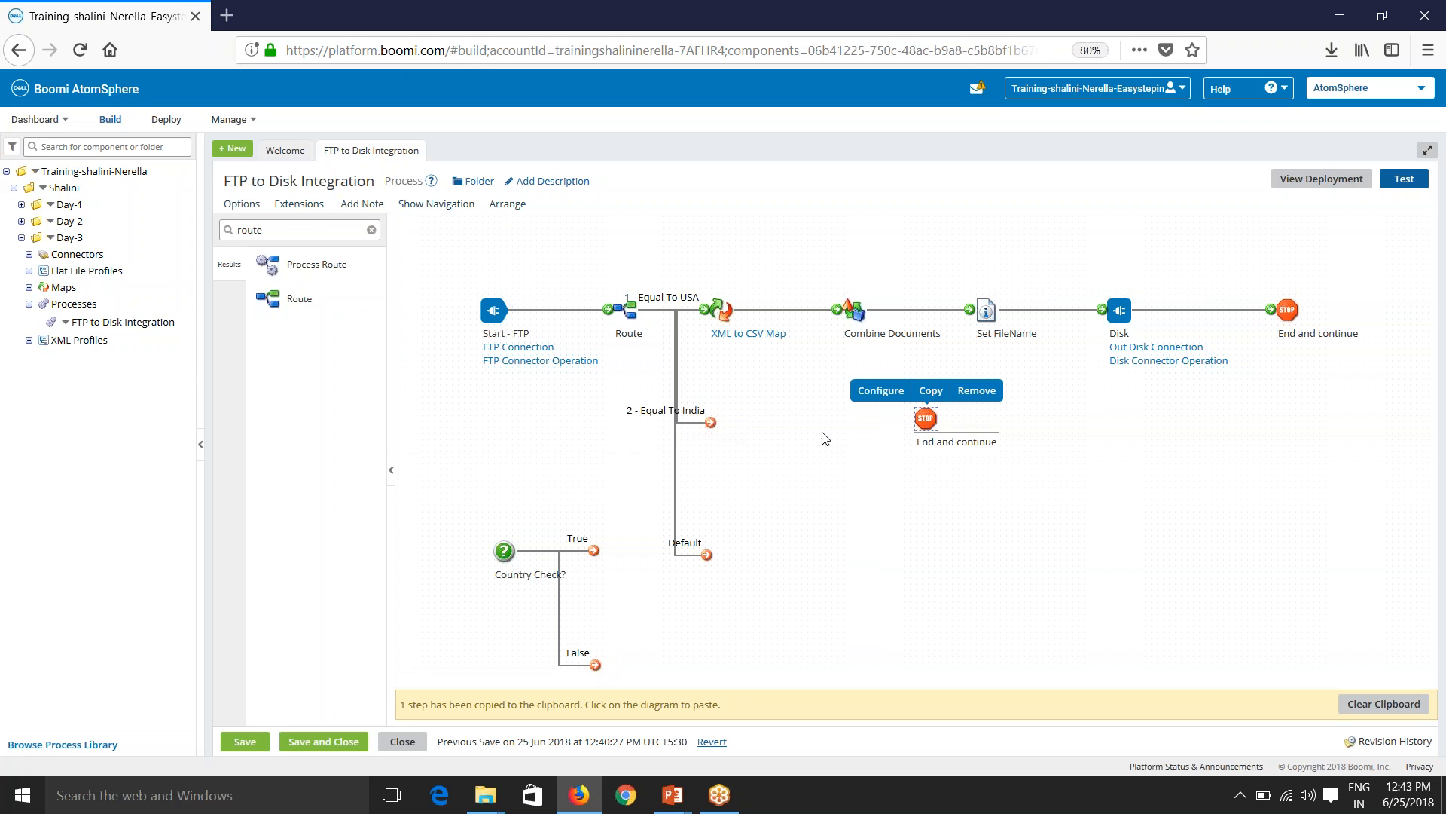
left_click(856, 418)
left_click(856, 420)
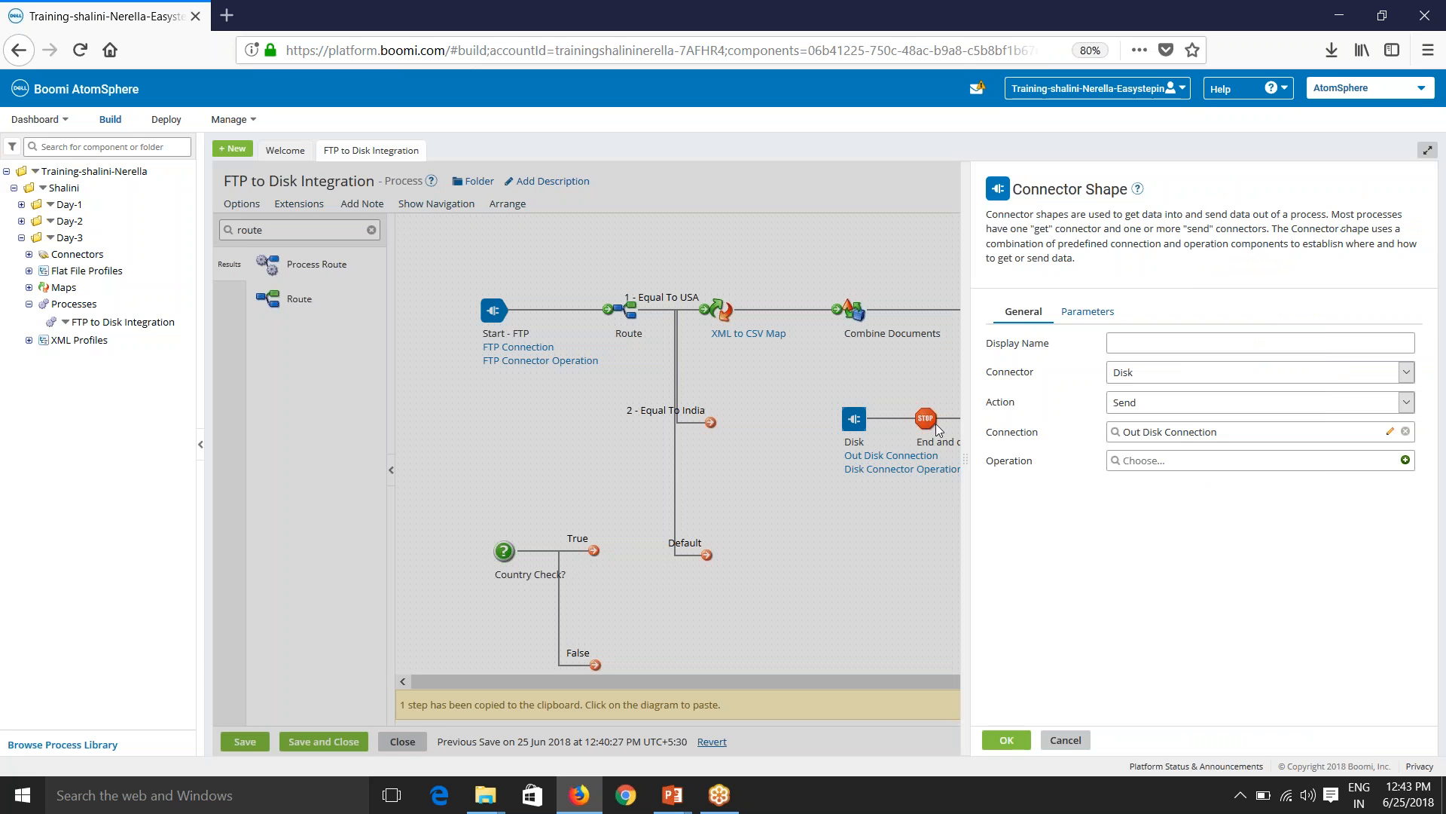
left_click(1065, 739)
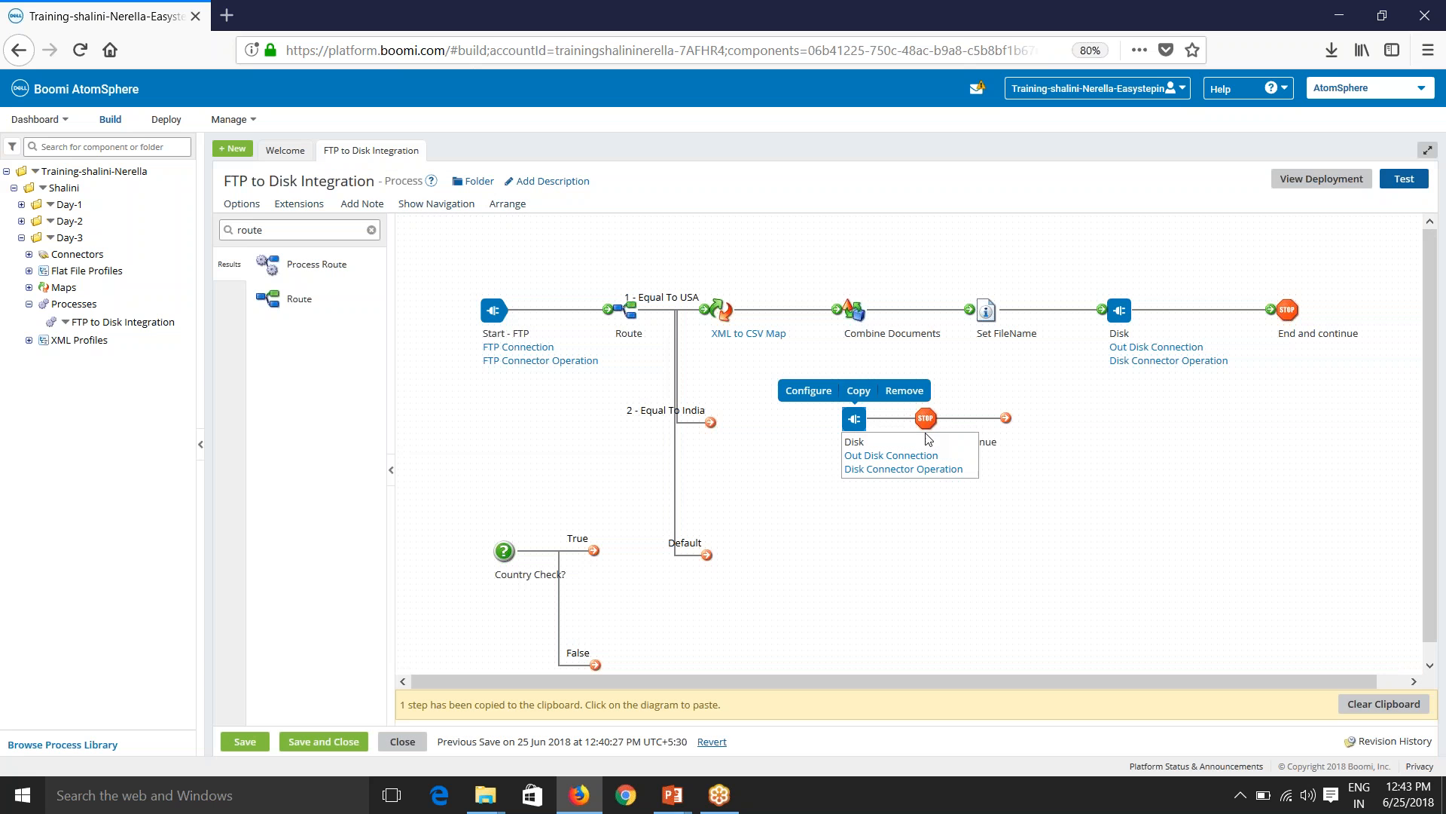
left_click_drag(926, 419, 1012, 420)
Find the Set Properties shape and place it at the end of the Equal To India branch.
left_click(275, 233)
double_click(275, 233)
type("set")
left_click_drag(305, 266, 723, 410)
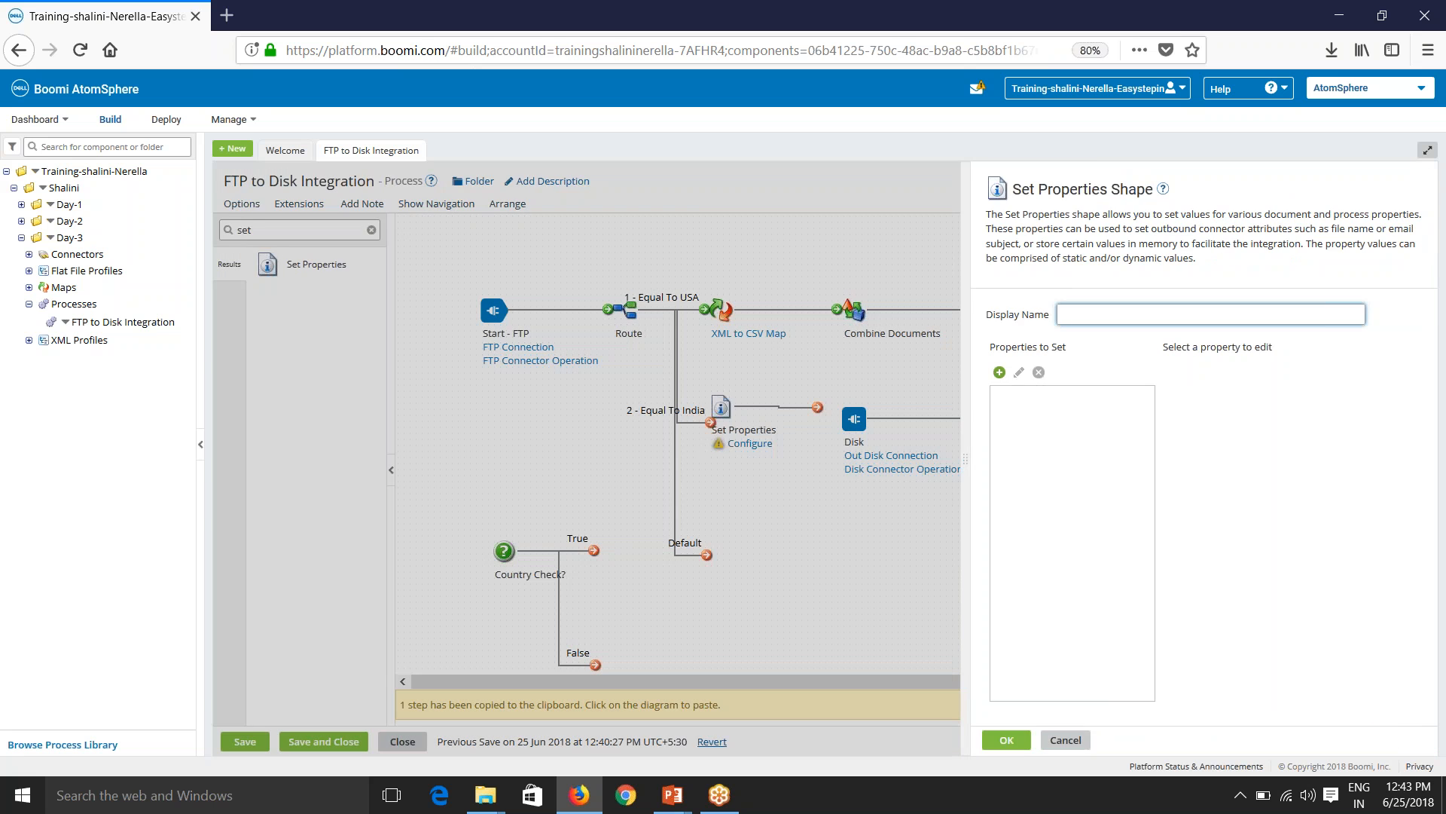
Add the Disk connector's File Name document property to the properties to set.
left_click(999, 372)
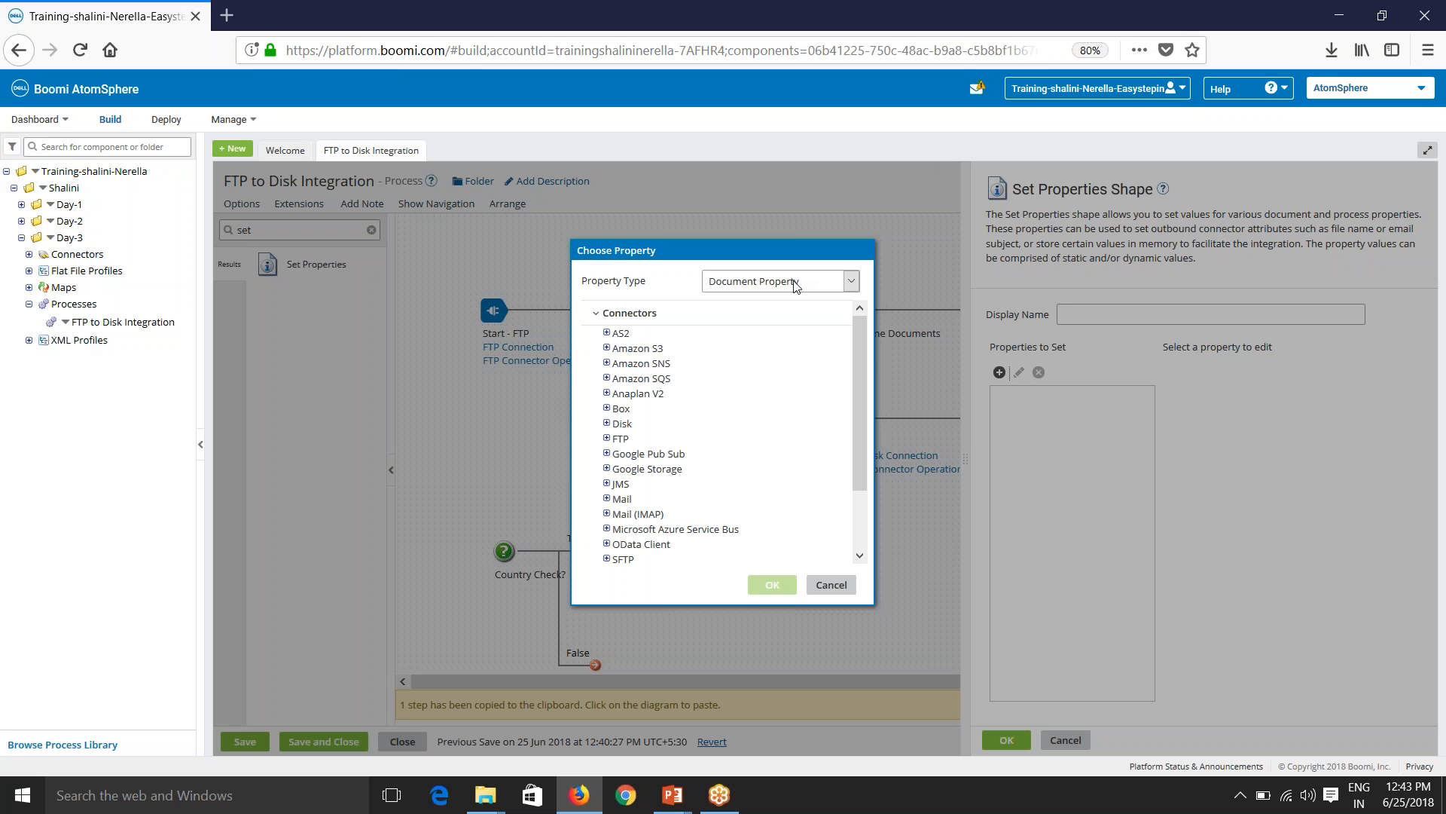
left_click(607, 423)
left_click(653, 440)
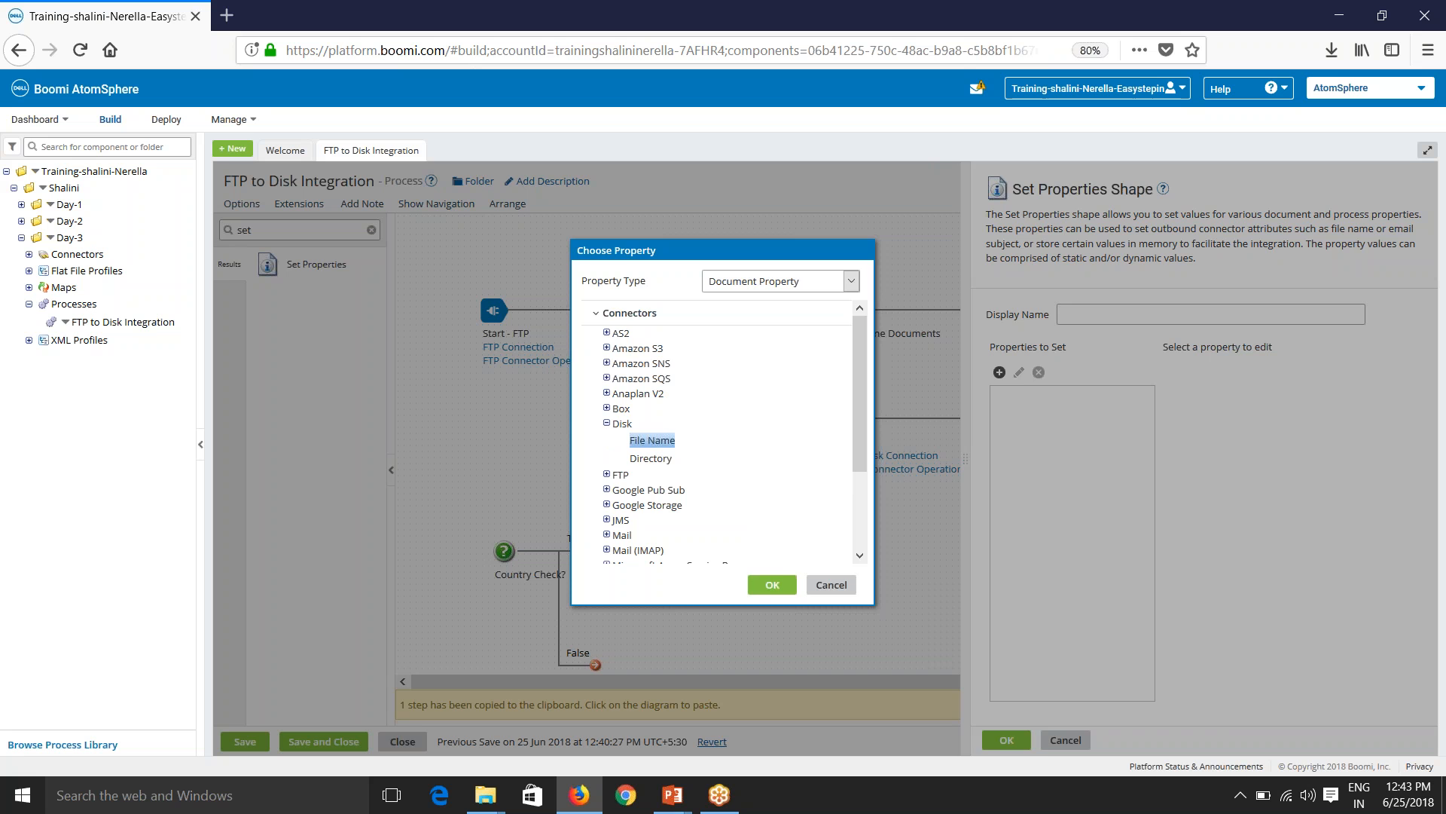
left_click(772, 584)
Give Disk - File Name a Document Property parameter using the FTP File Name, and accept the shape's settings.
left_click(1031, 394)
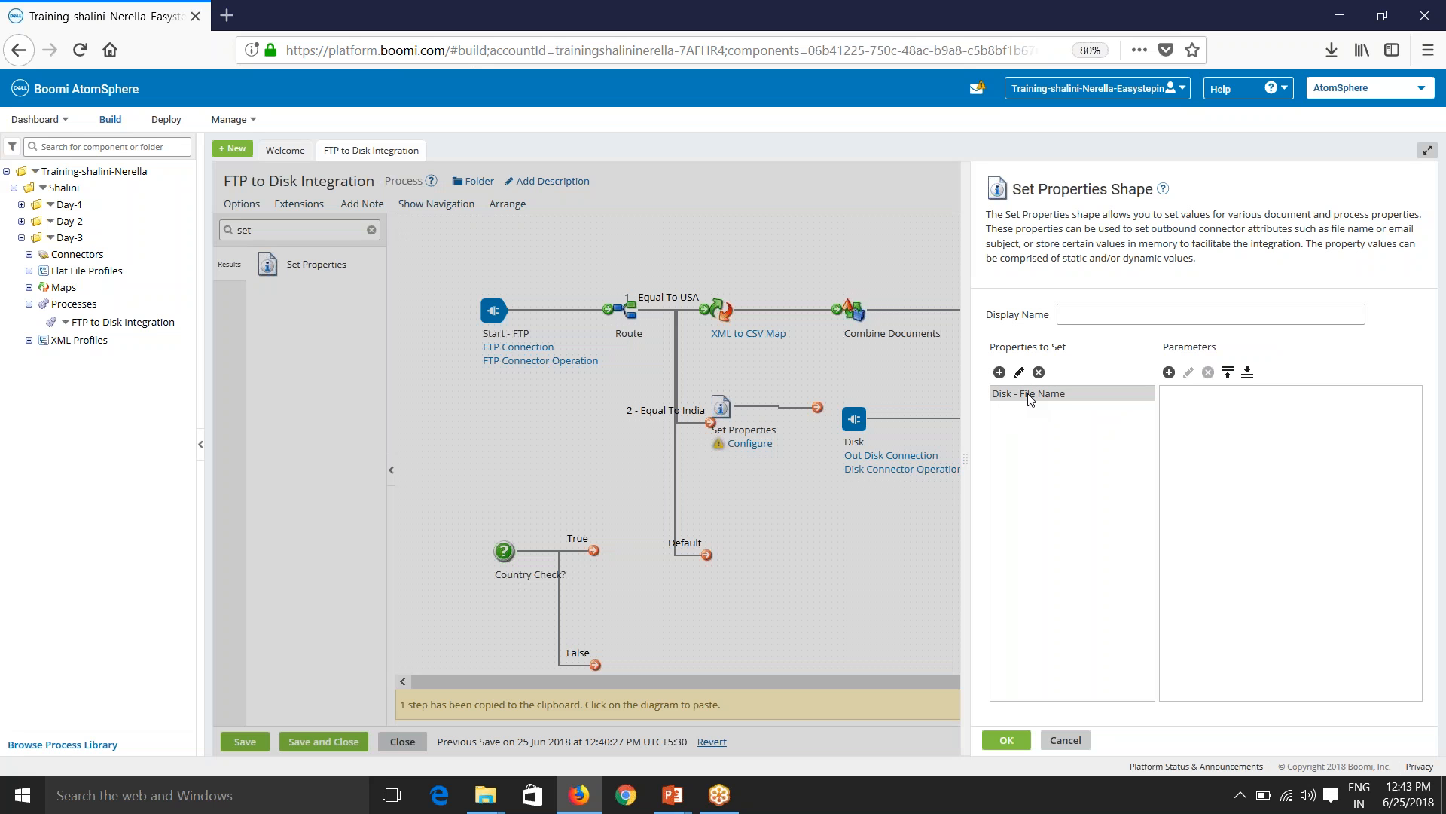
left_click(1169, 372)
left_click(714, 230)
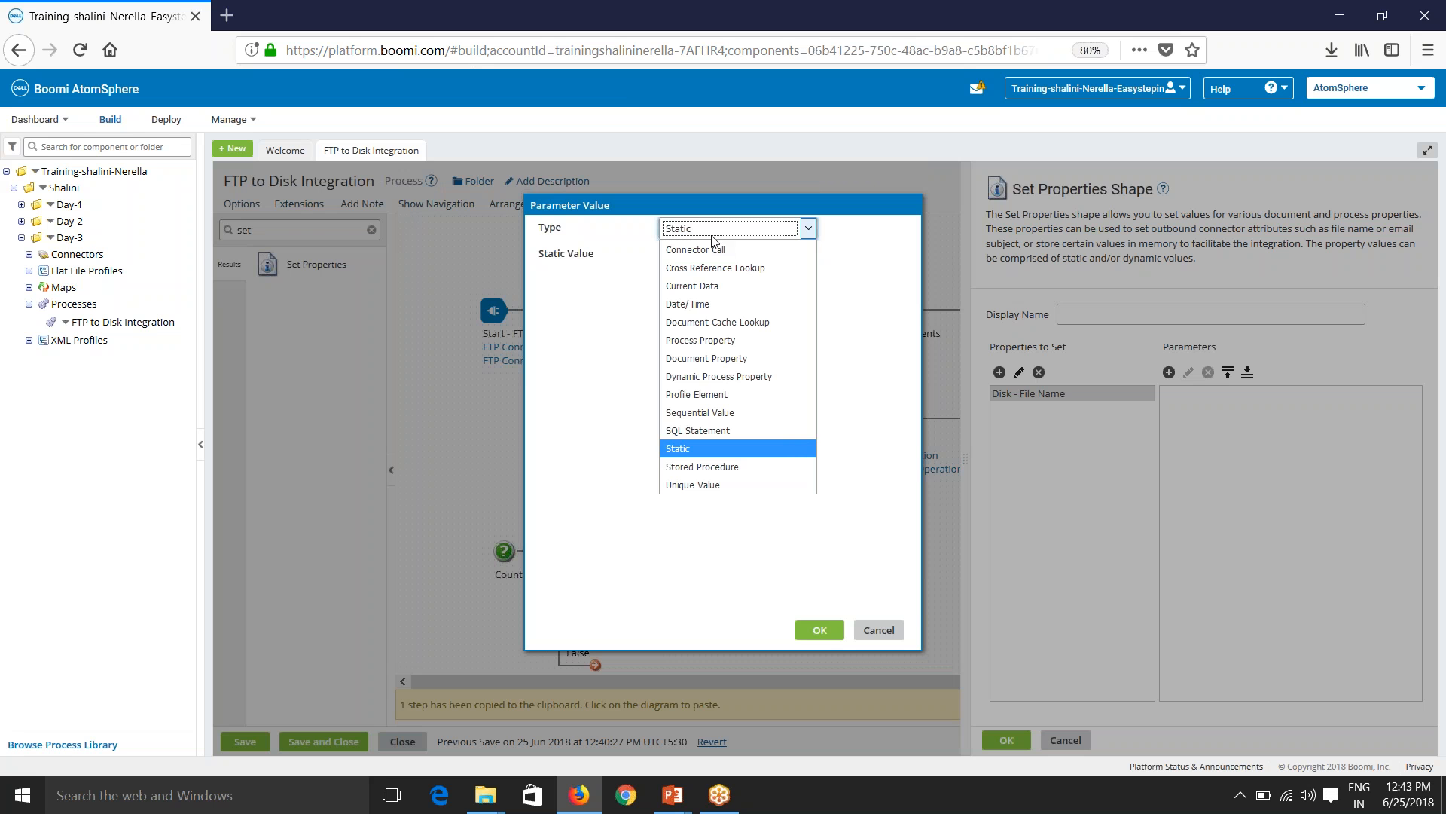
left_click(706, 357)
left_click(828, 258)
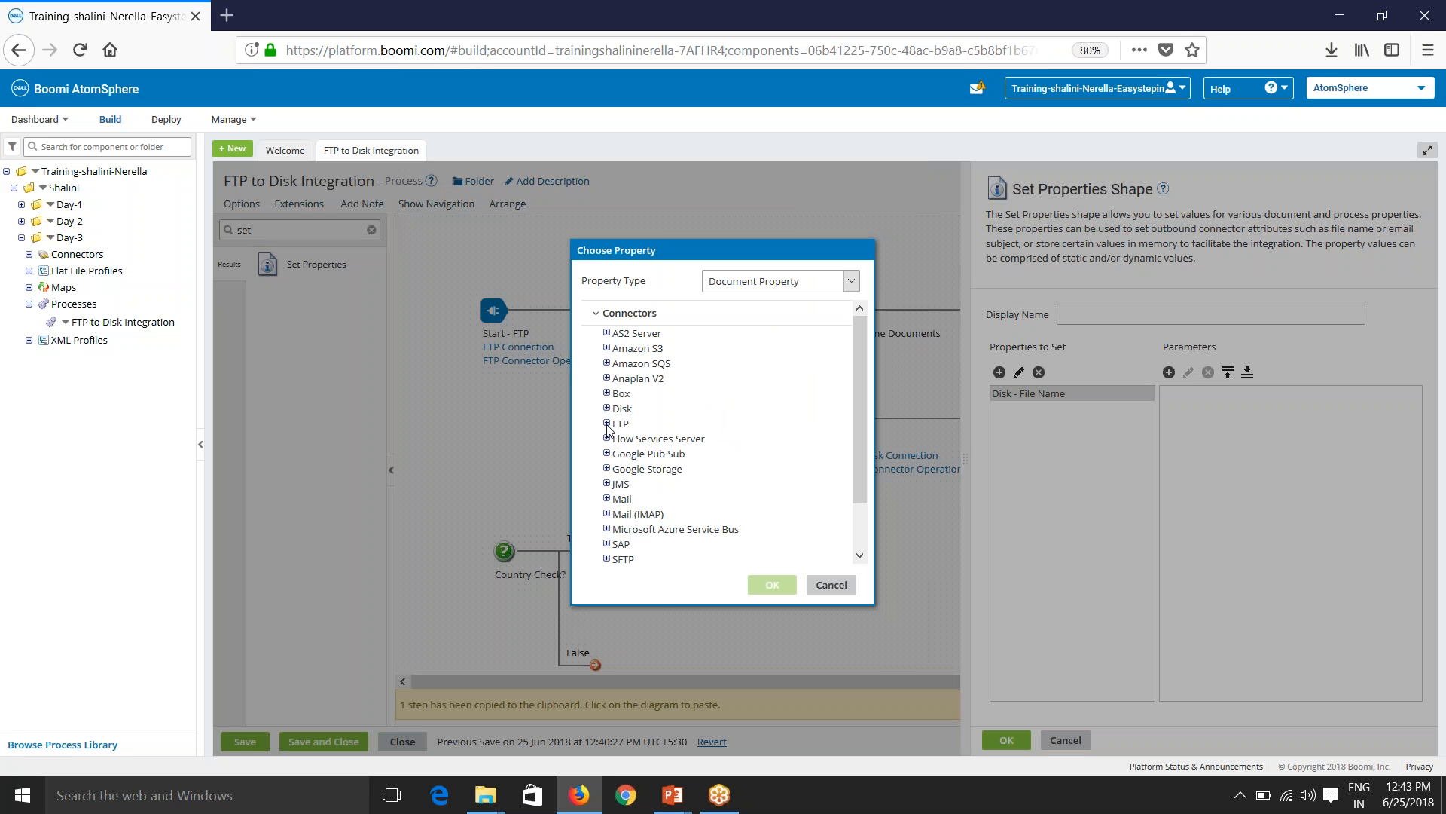
left_click(606, 424)
left_click(654, 441)
left_click(770, 585)
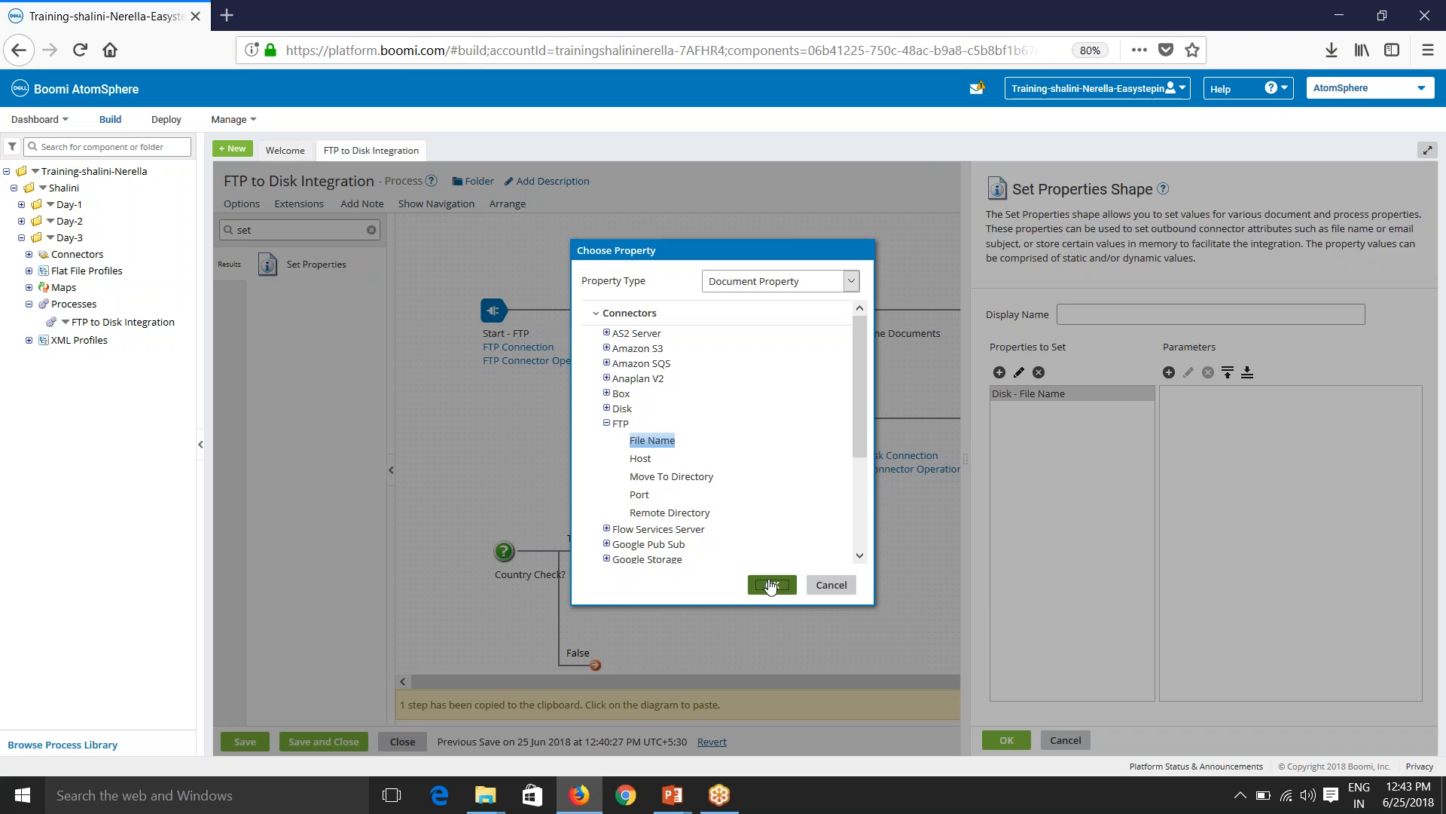
left_click(823, 630)
left_click(1007, 741)
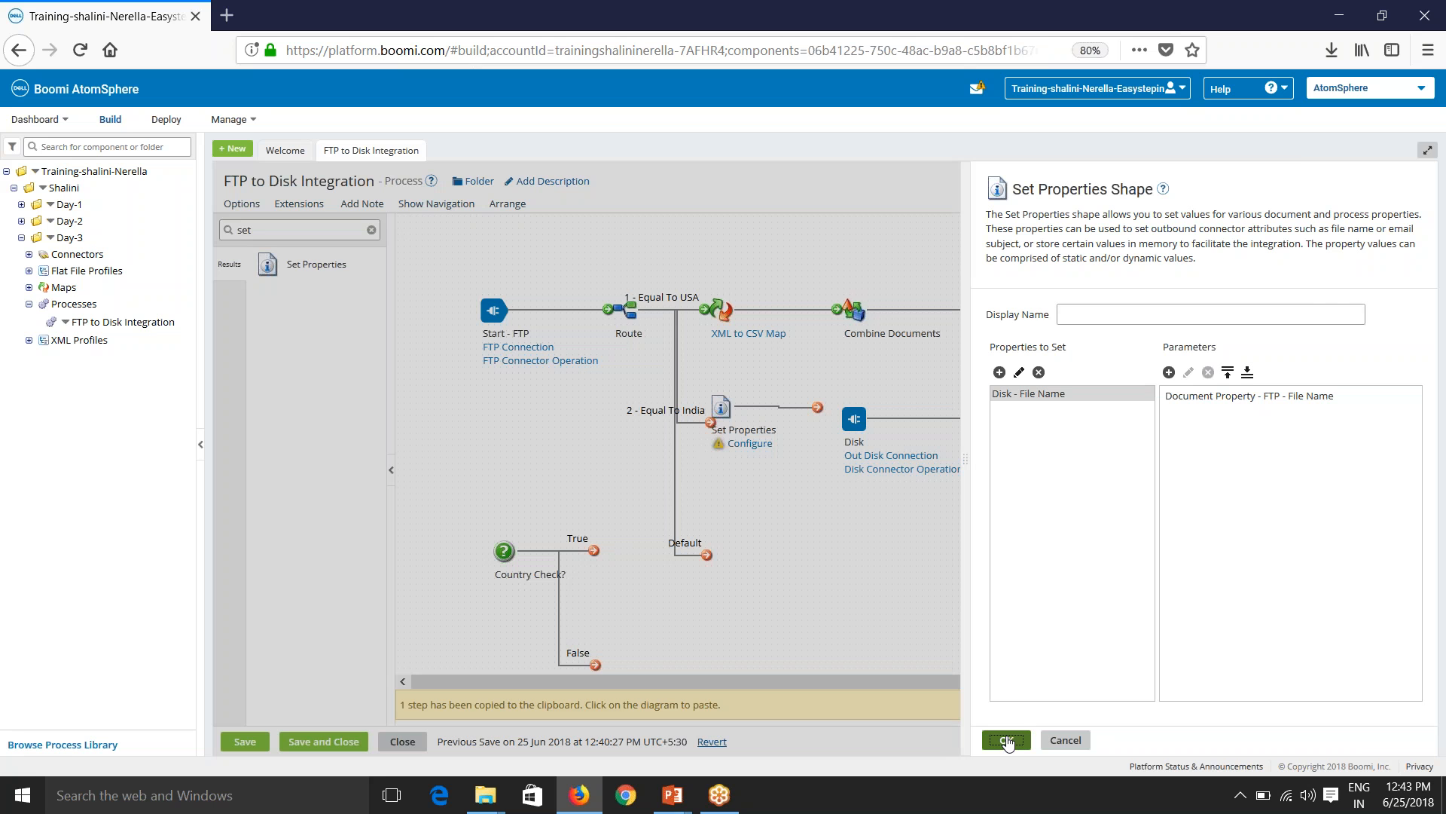
Name the Set Properties shape Set FileName and connect it between the Equal To India branch and the lower Disk shape.
left_click(721, 408)
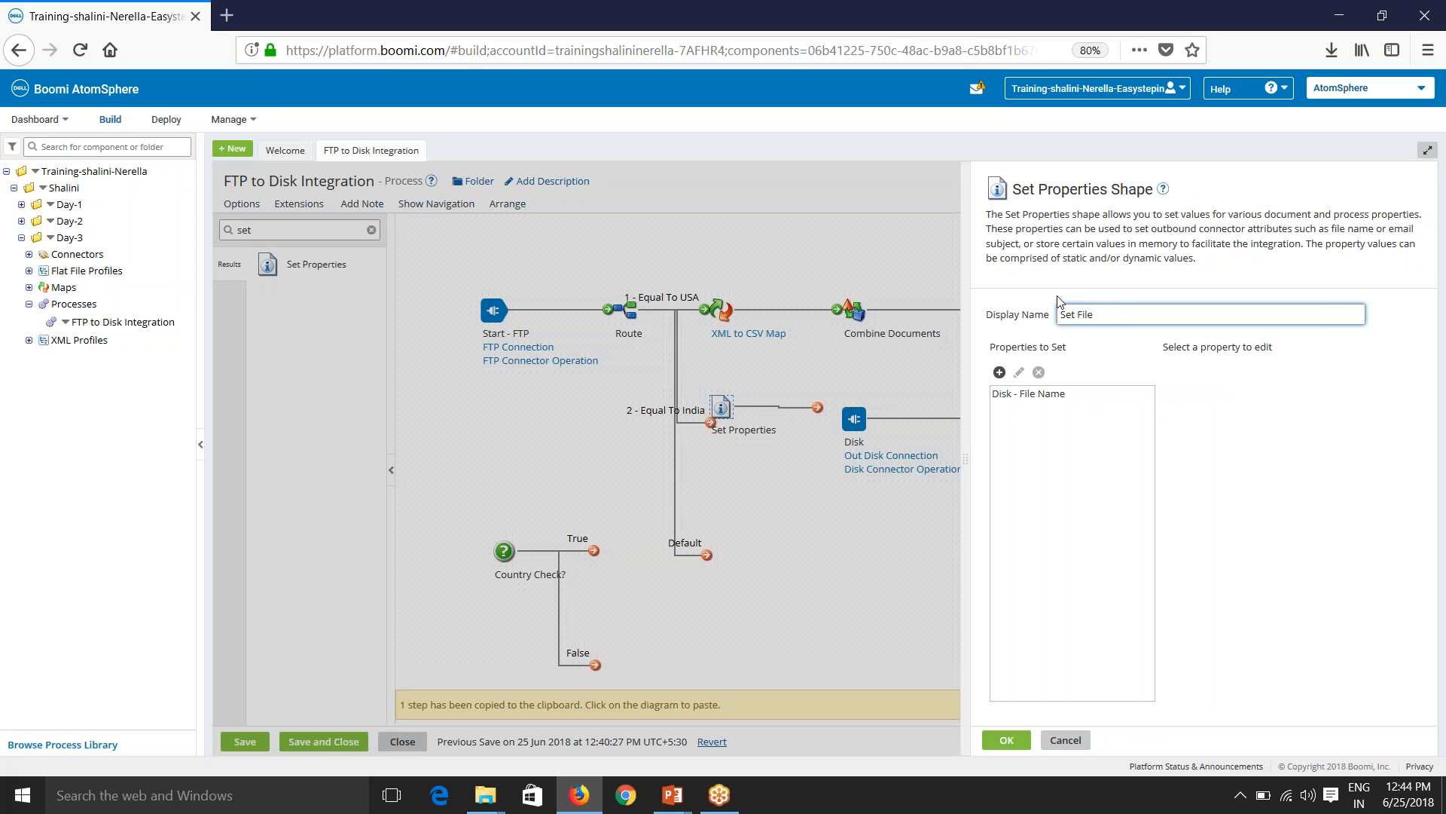
left_click(1007, 741)
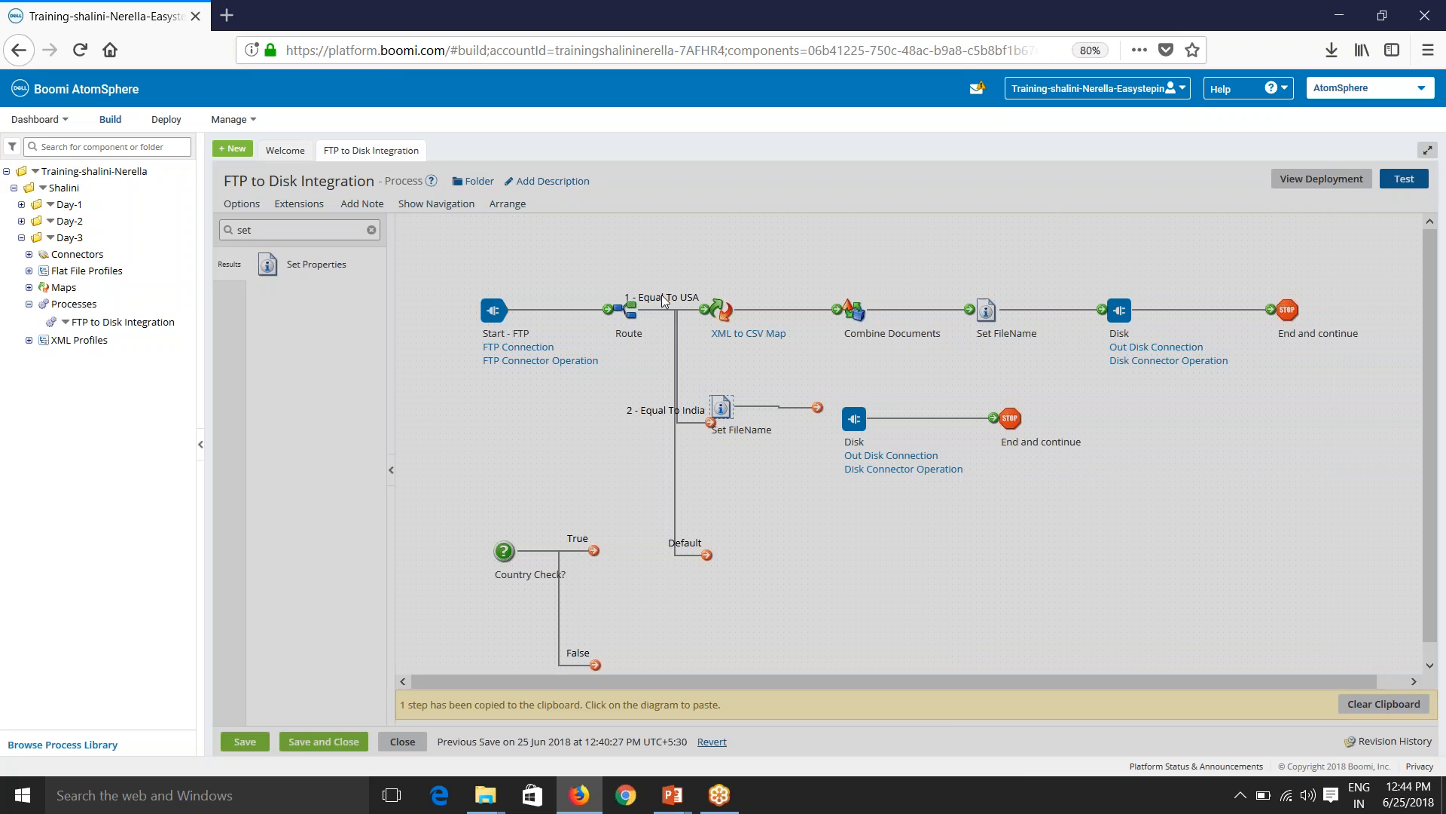
left_click_drag(721, 407, 857, 420)
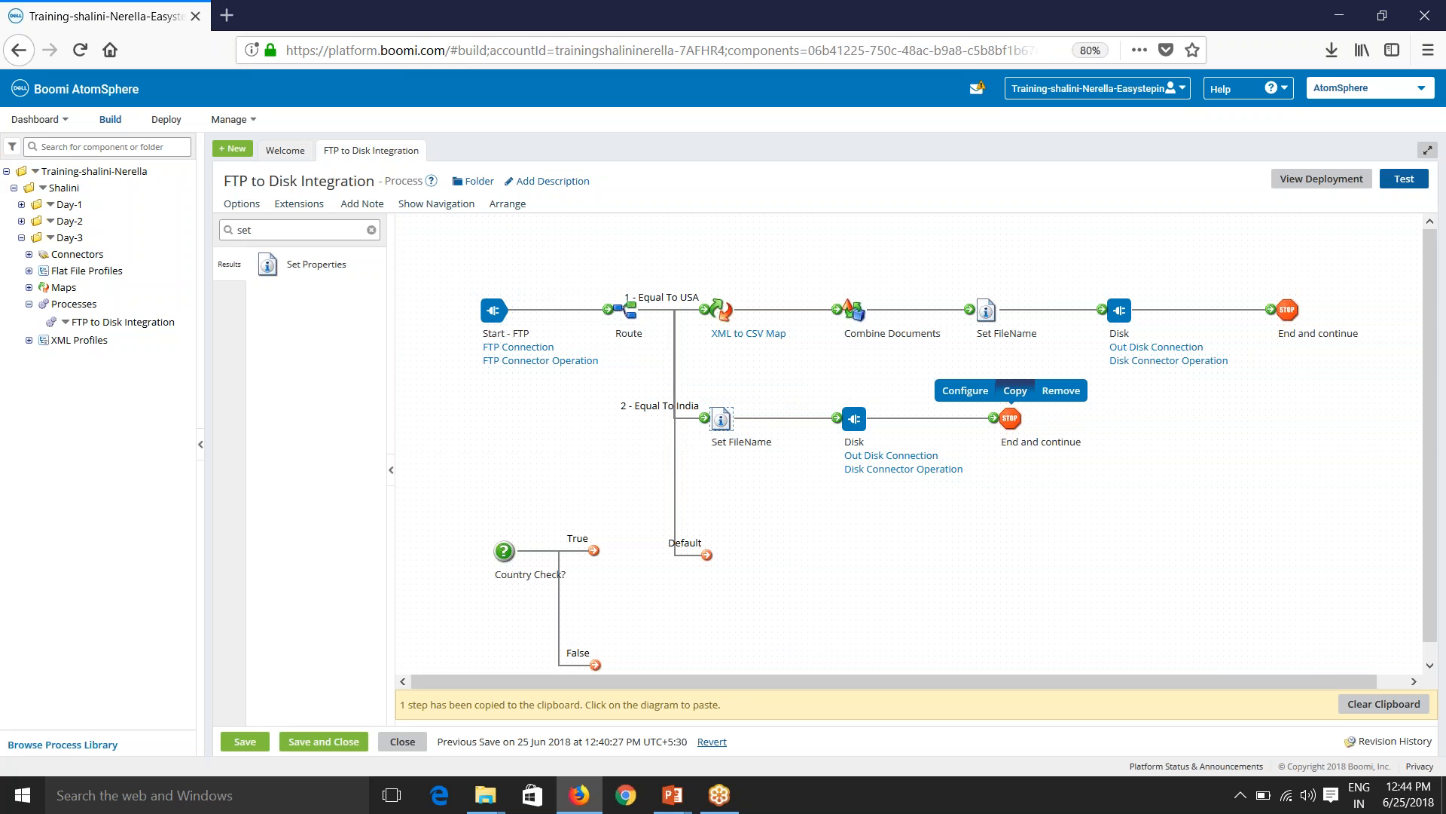
Paste a copy of the End and continue shape and connect the Default branch to it.
left_click(732, 558)
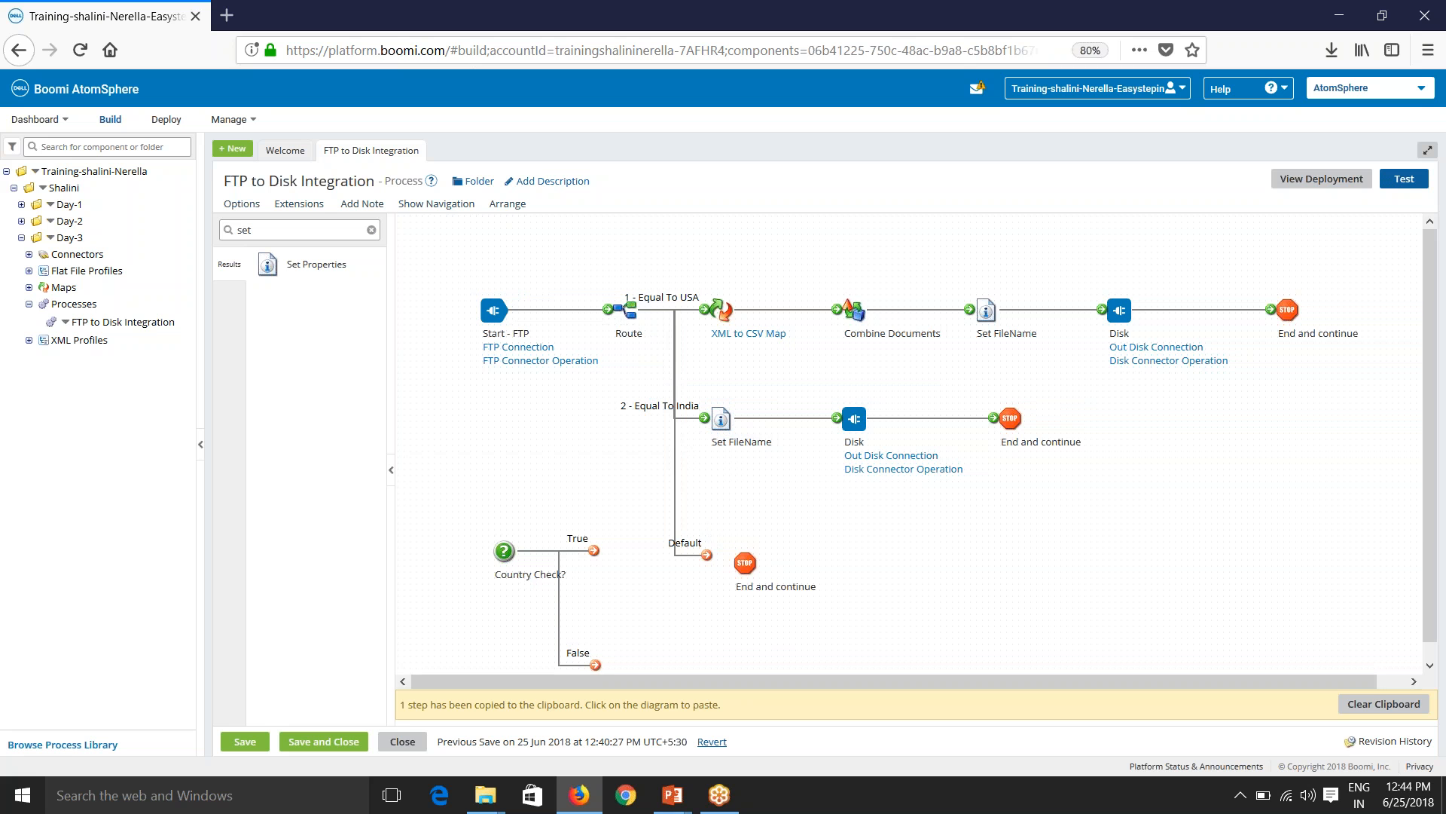
left_click_drag(745, 562, 721, 538)
Save the FTP to Disk Integration process and run it in test mode.
left_click(244, 742)
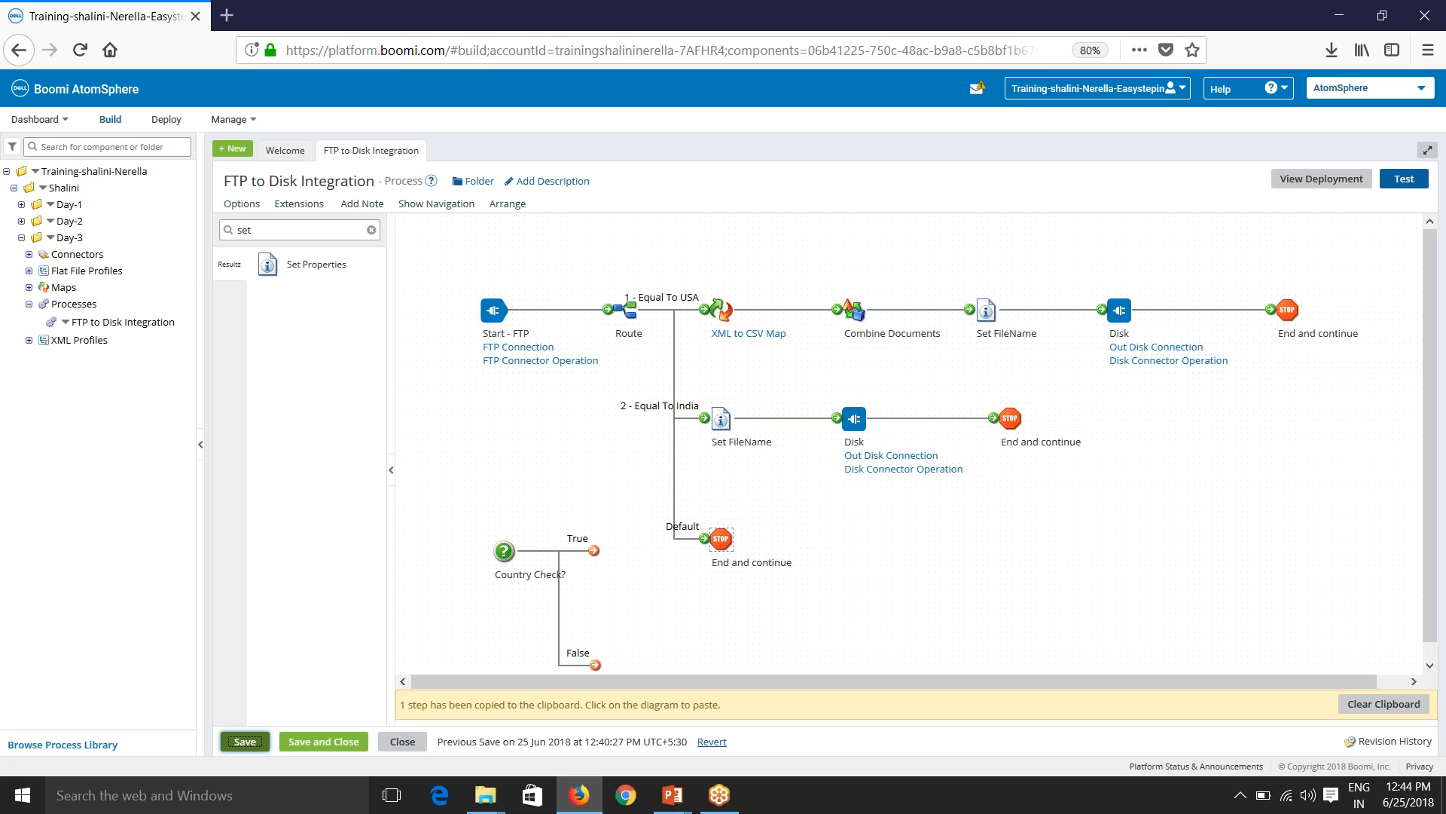
left_click(1392, 181)
left_click(960, 297)
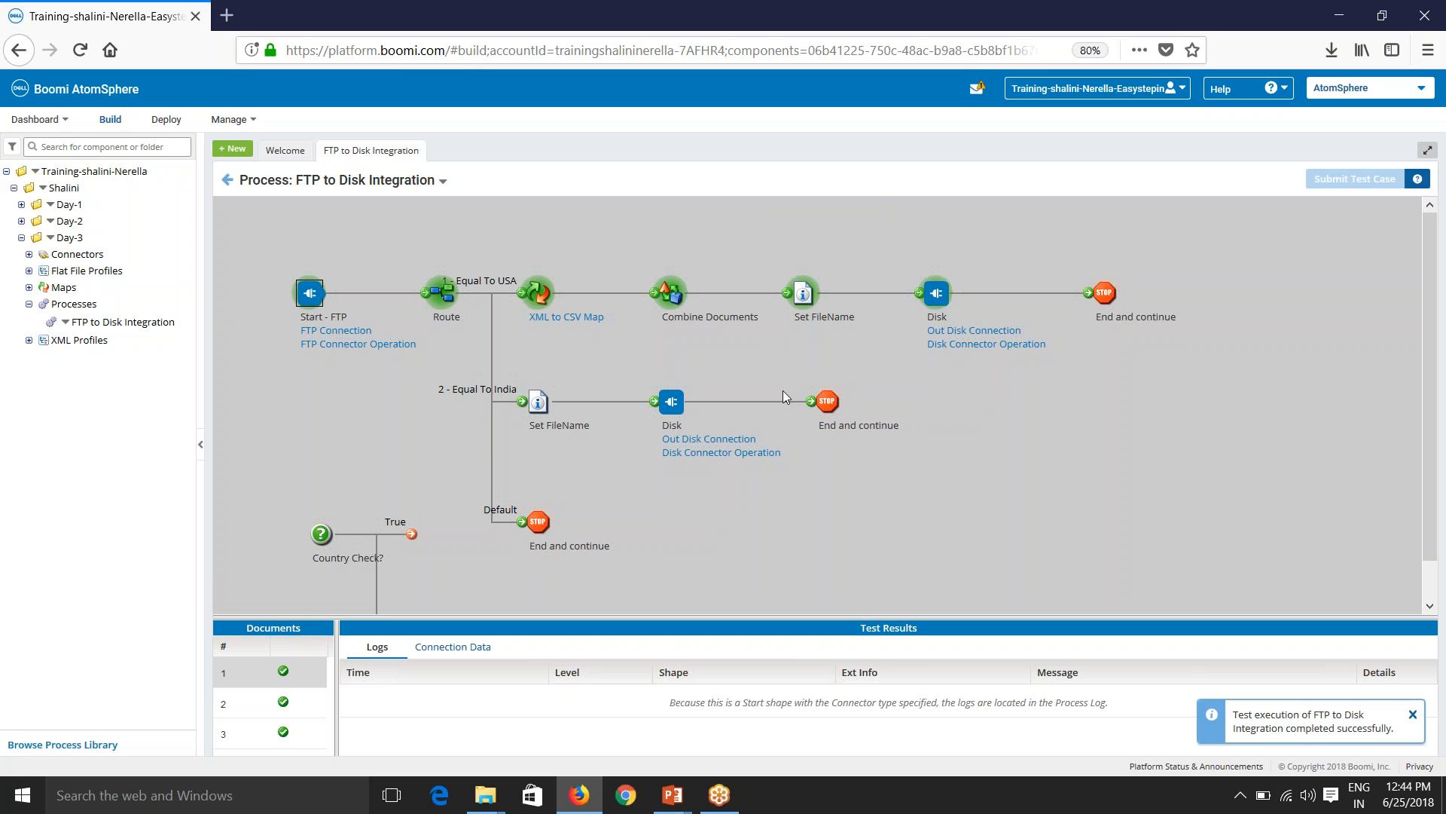
Examine the Route shape's test logs and execution path for documents 1 and 2.
left_click(454, 297)
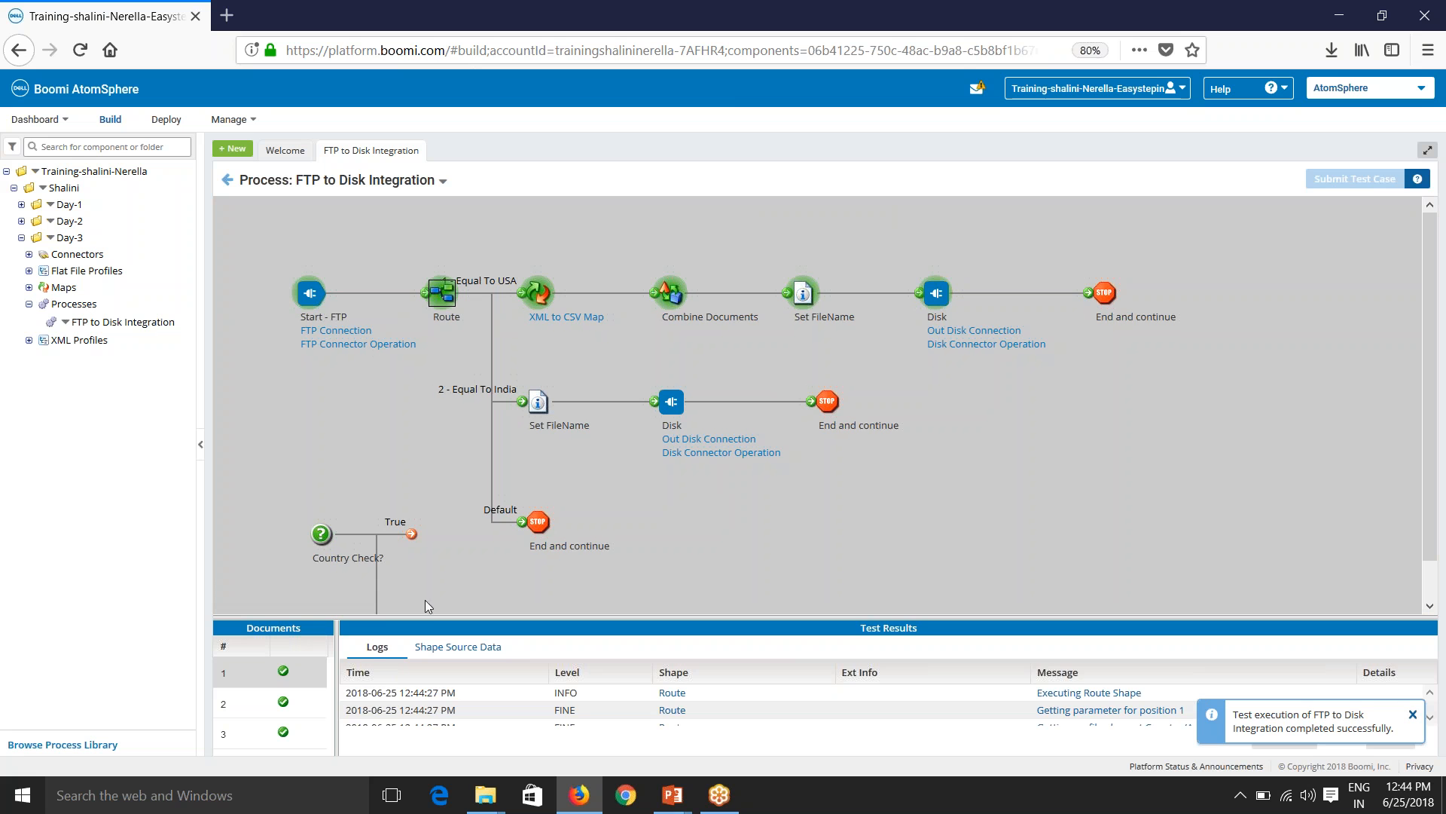
left_click_drag(432, 619, 495, 412)
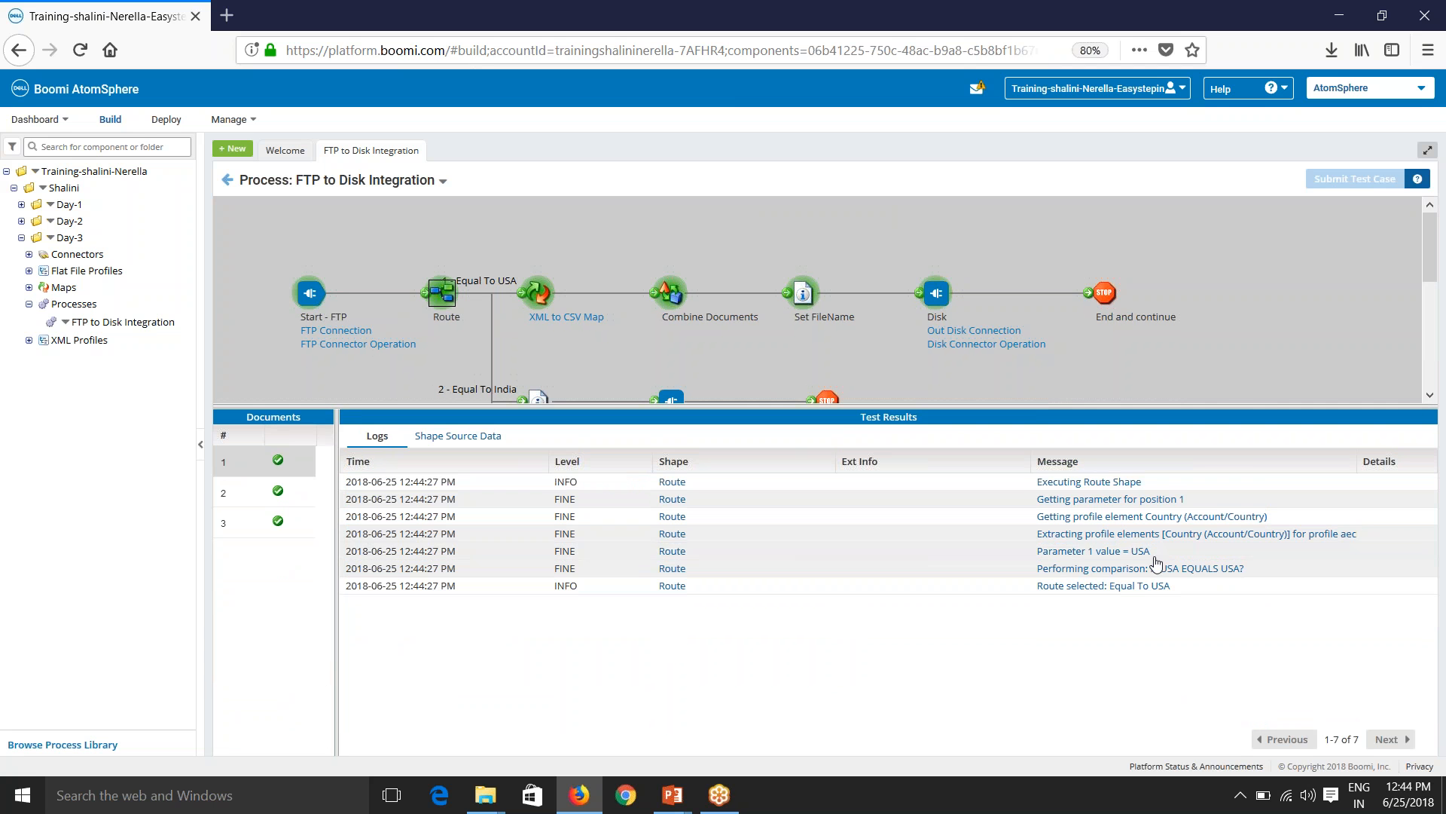
left_click(1368, 563)
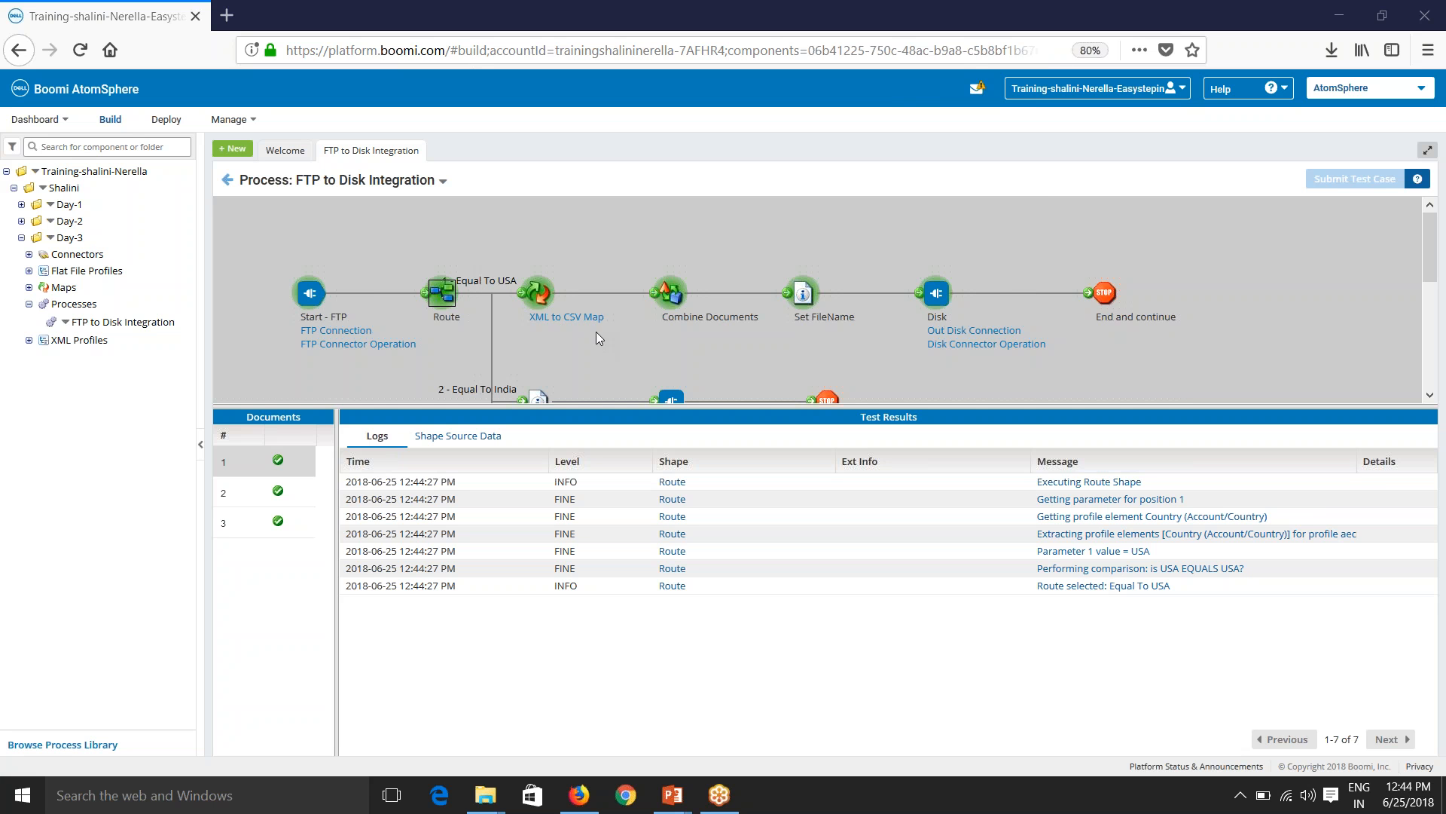
left_click(226, 493)
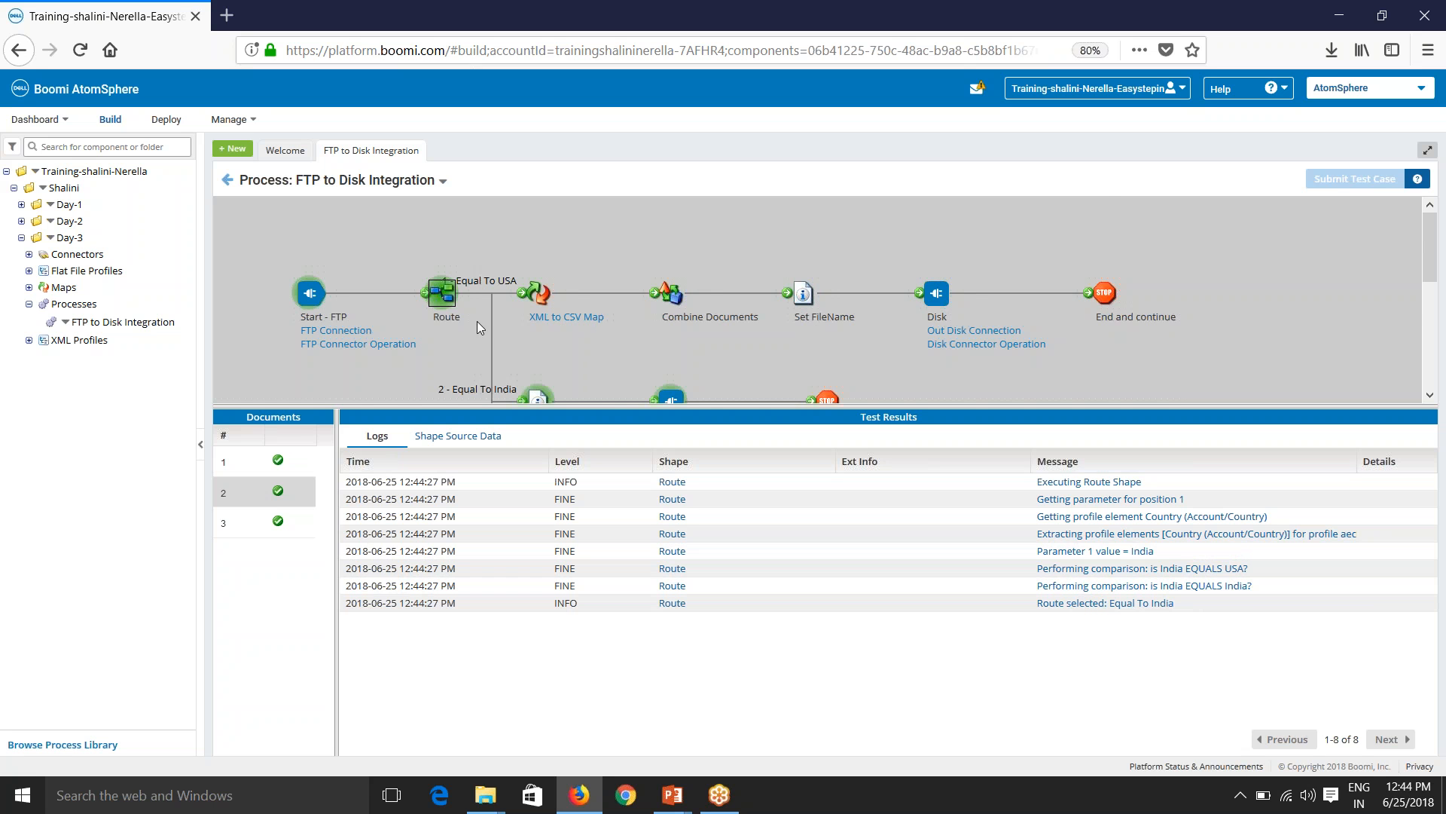
scroll(520, 331, "down", 2)
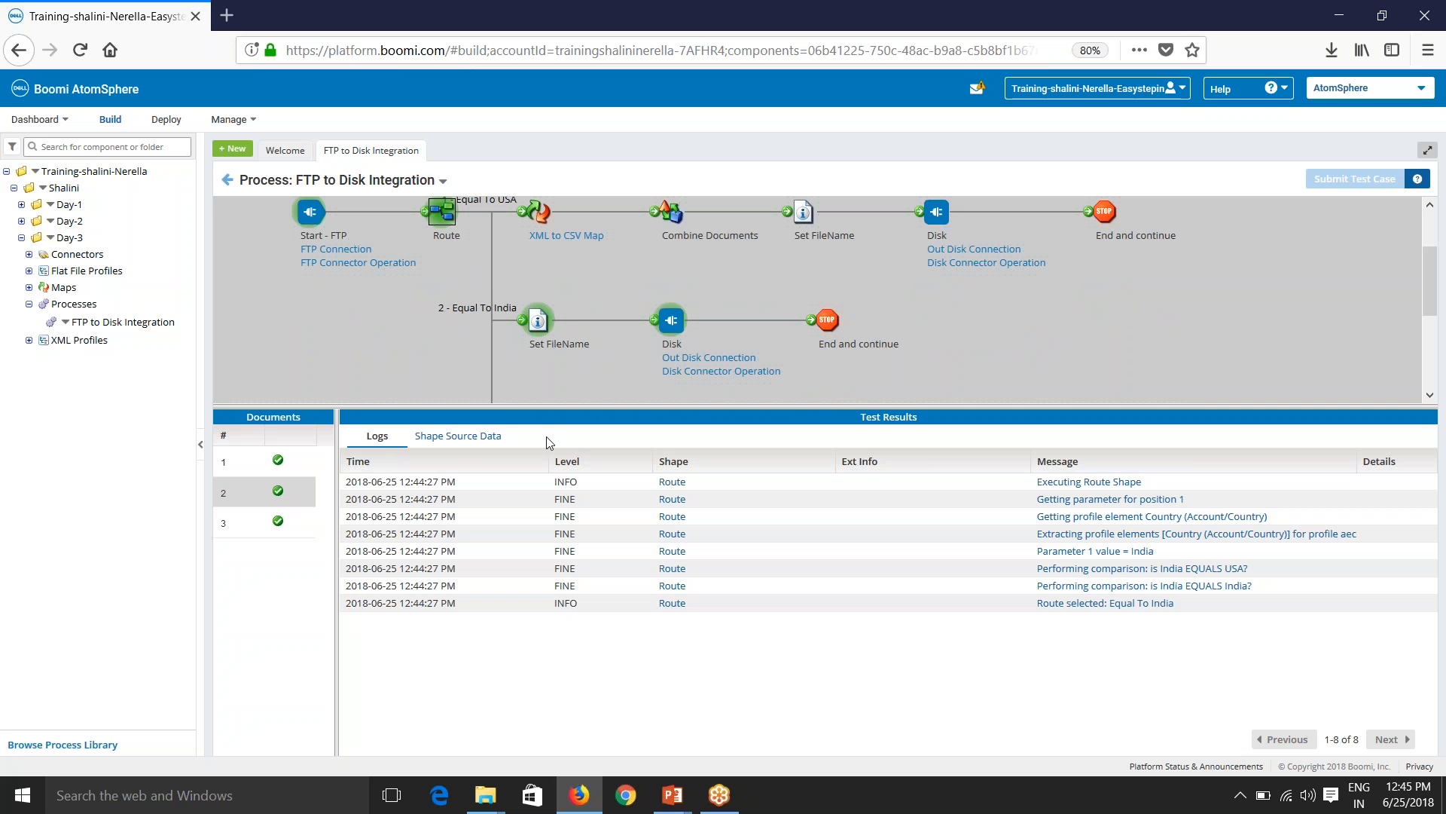
Examine the Route shape's test logs and execution path for document 3.
scroll(573, 323, "down", 2)
left_click(265, 529)
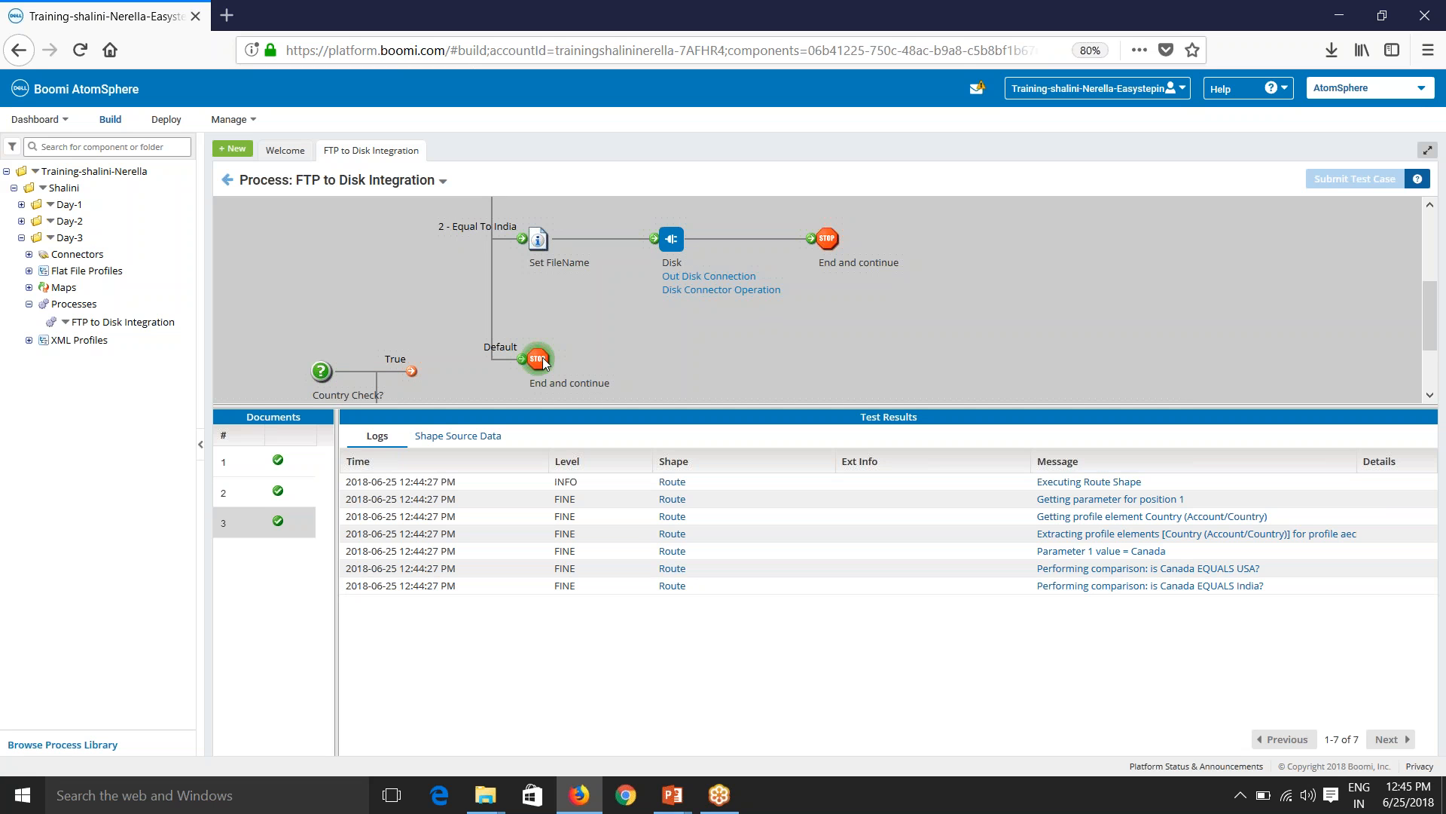
scroll(675, 322, "up", 3)
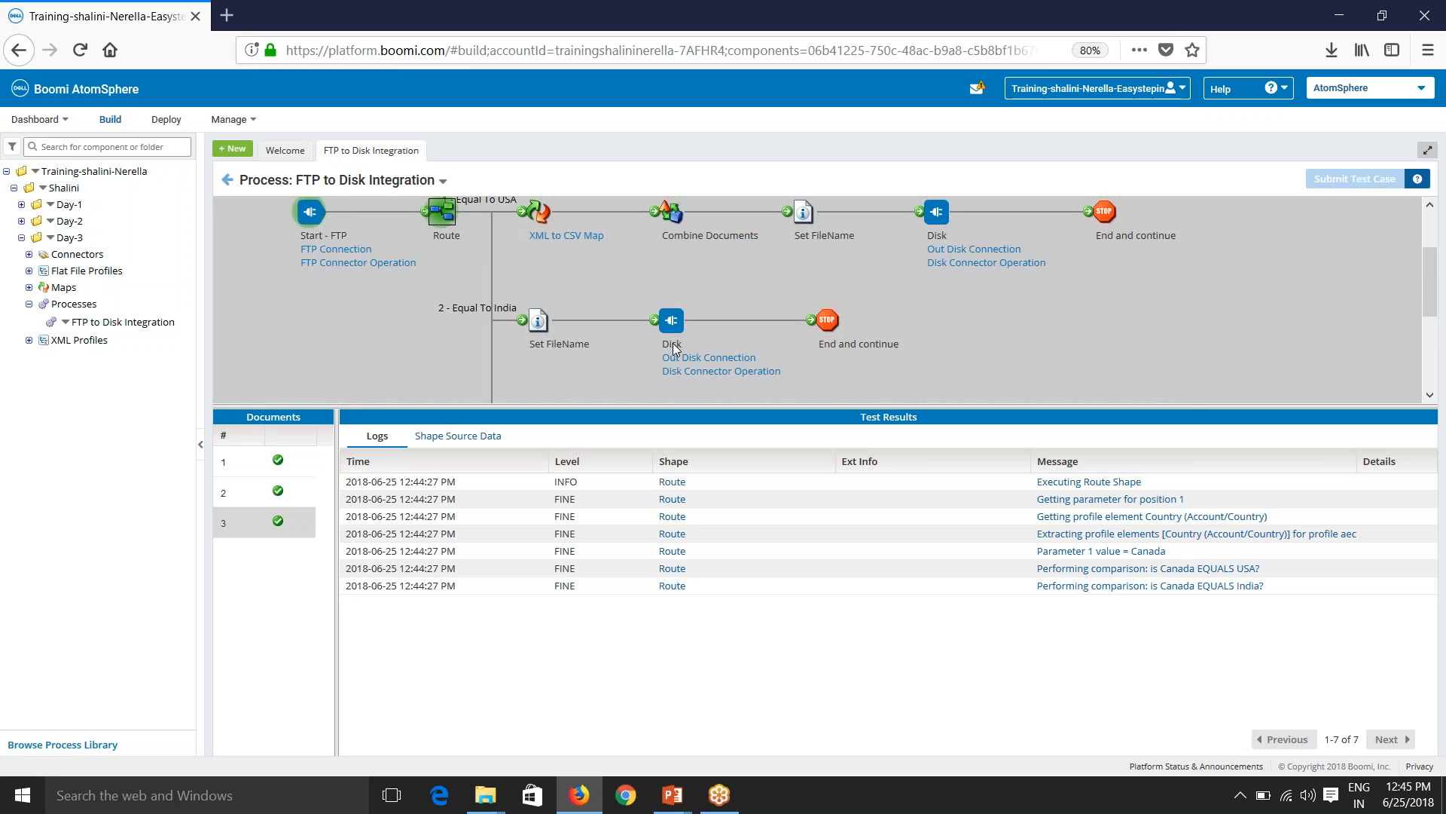
left_click_drag(655, 409, 602, 526)
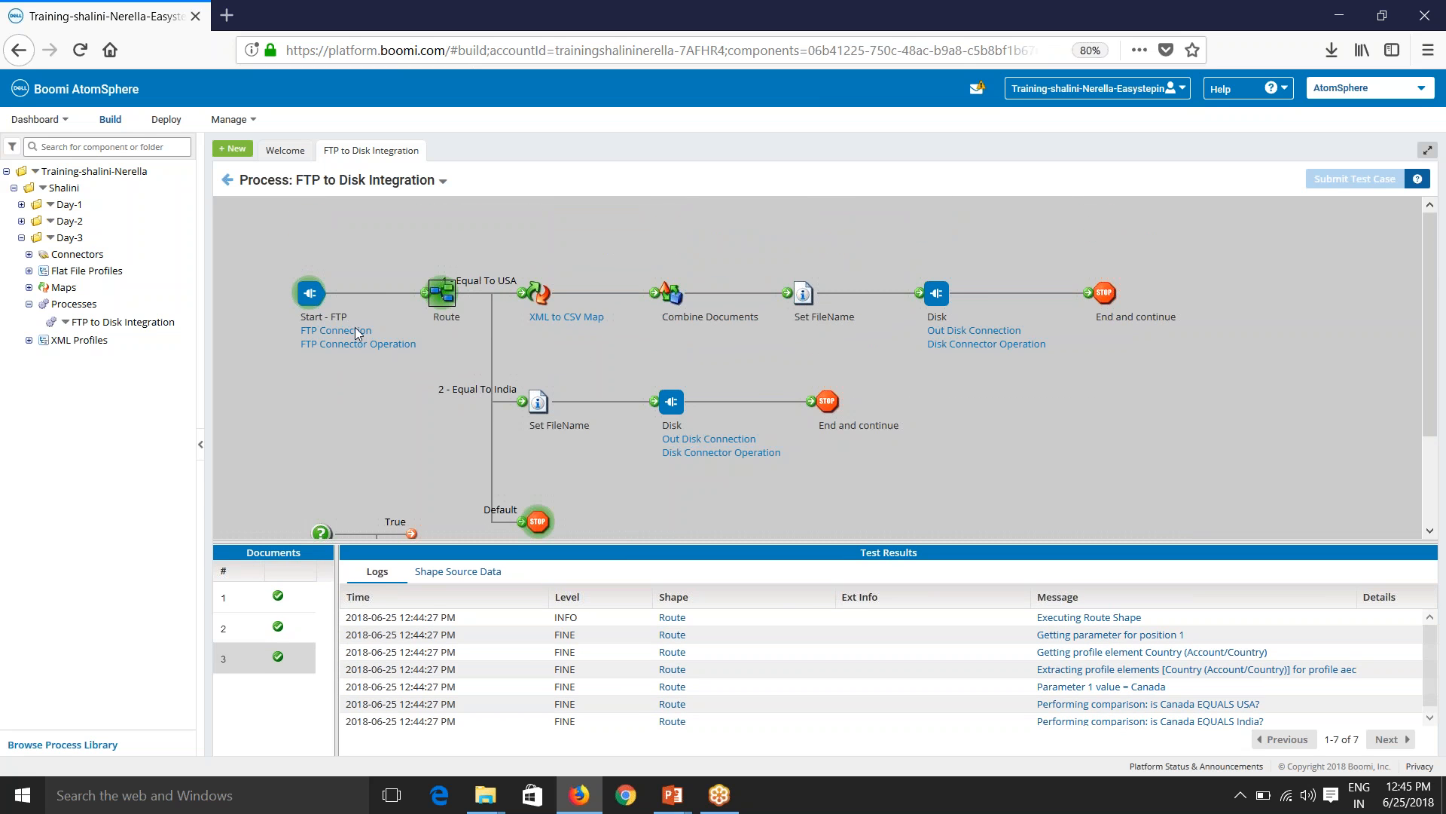
Change the Route shape's second route value to INDIA.
left_click(227, 185)
double_click(634, 310)
double_click(1293, 440)
type("INDI")
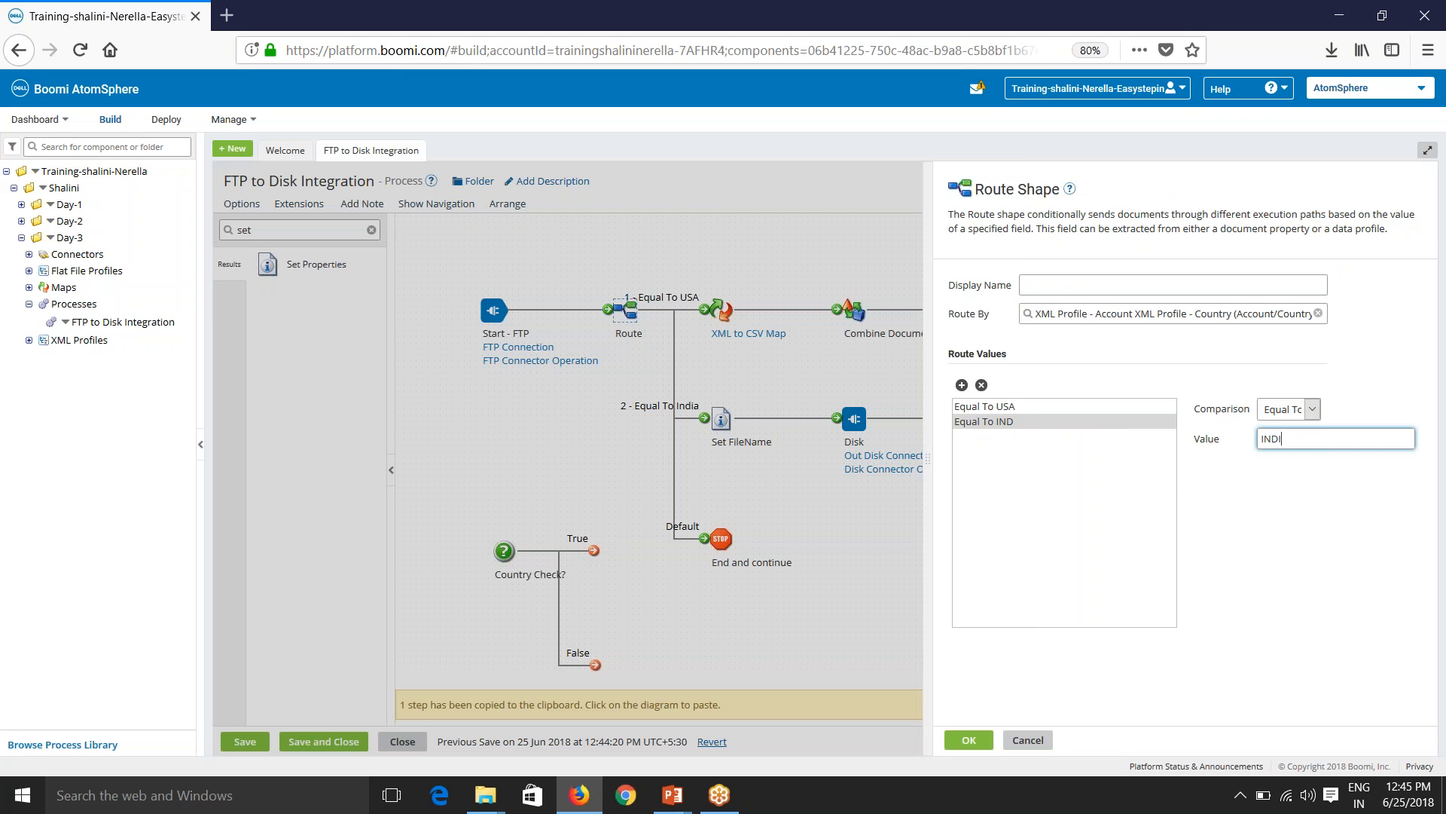
type("A")
left_click(957, 741)
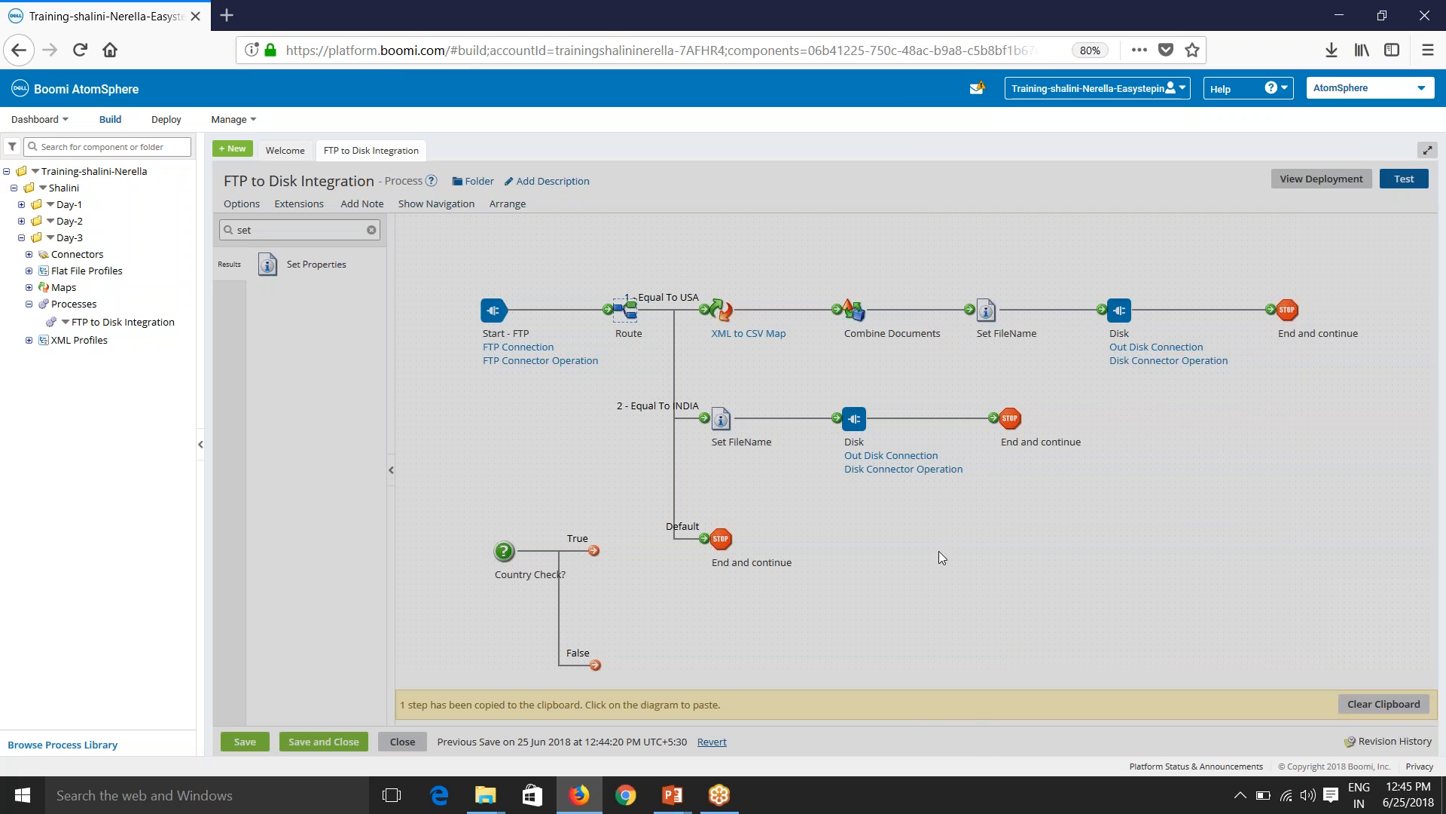
Save the process with the changed route value and run a new test.
left_click(1404, 179)
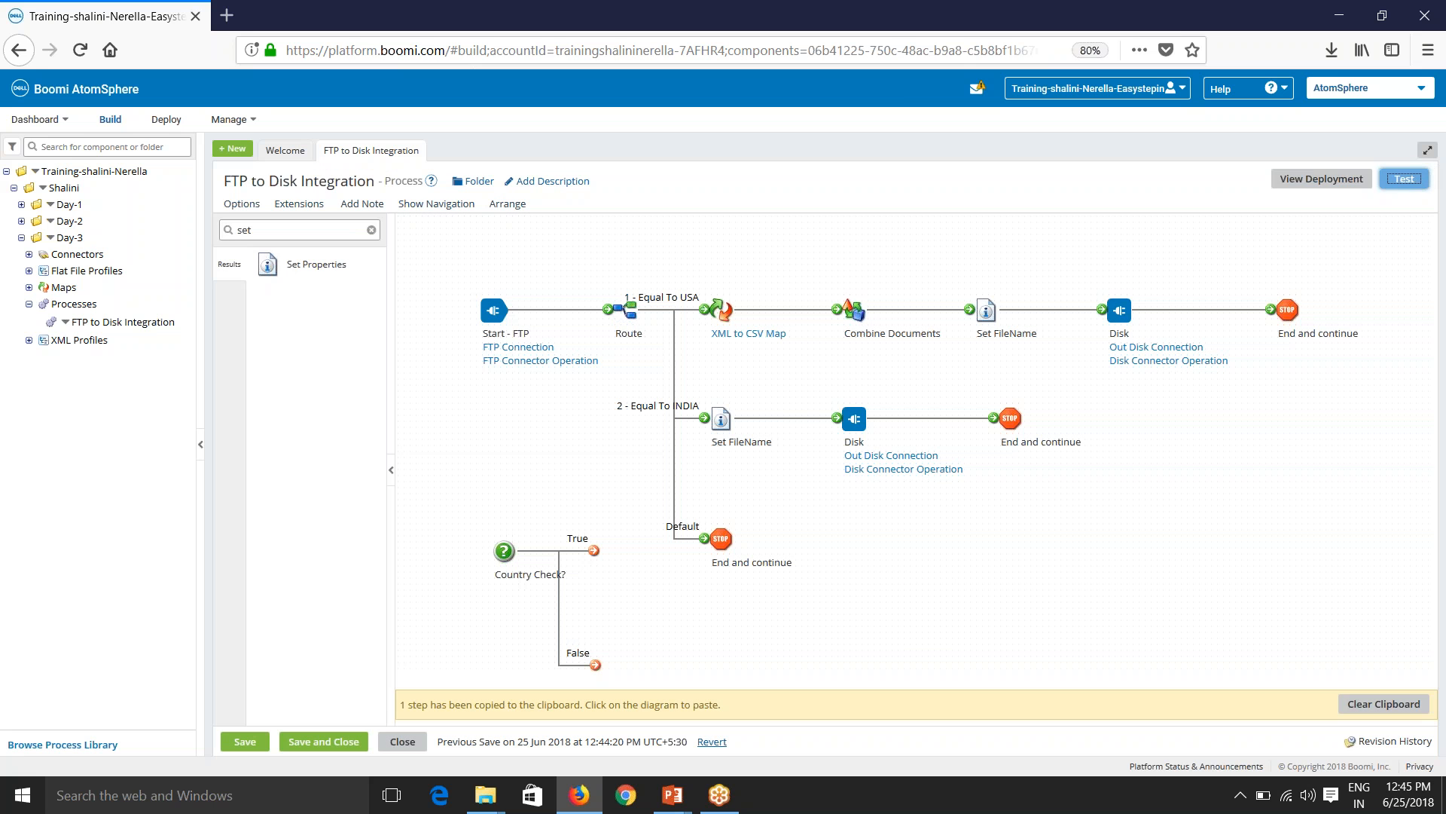
left_click(753, 459)
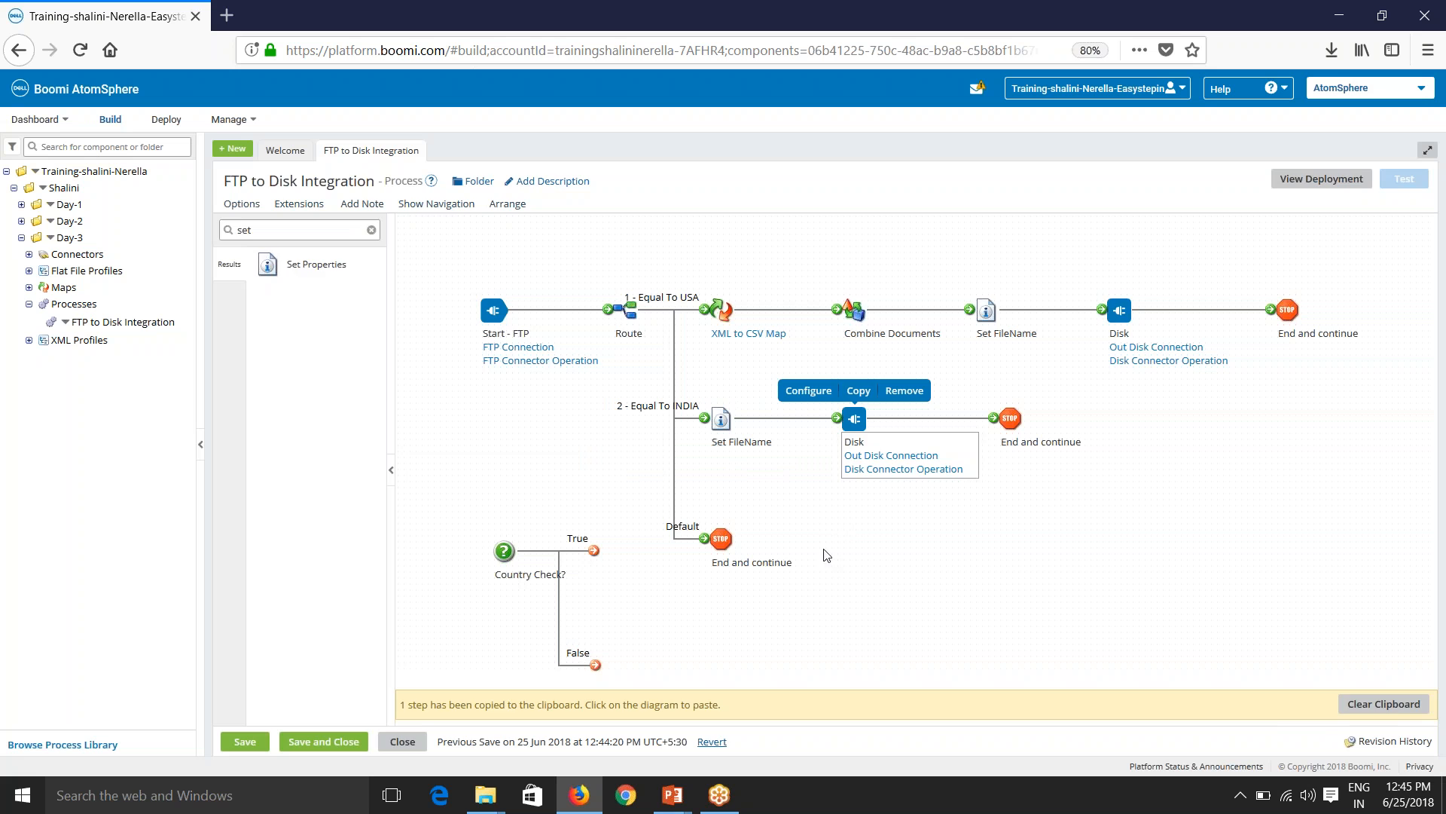
left_click(950, 292)
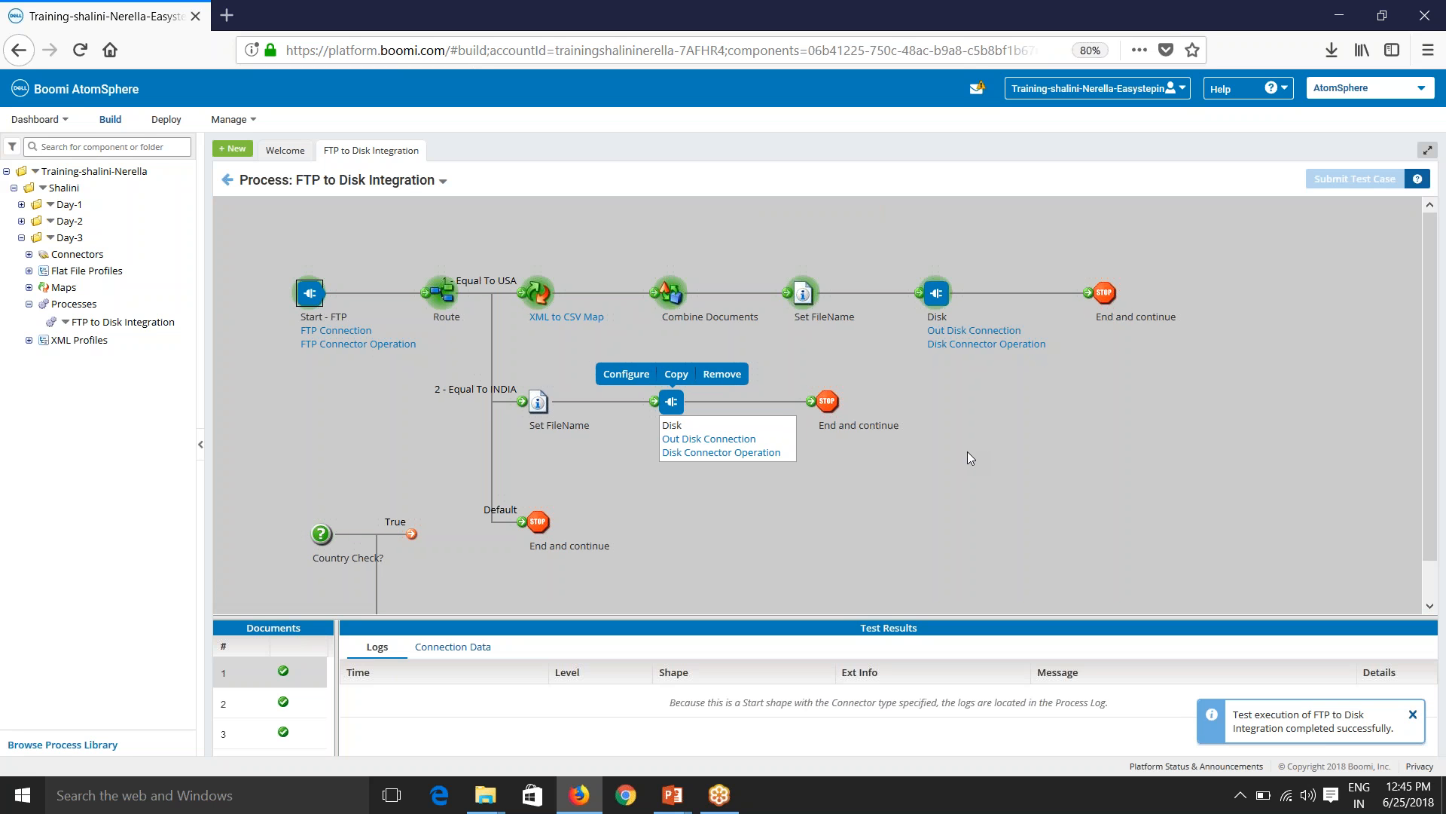
Examine document 2's execution path and its Route shape comparison logs.
left_click(251, 705)
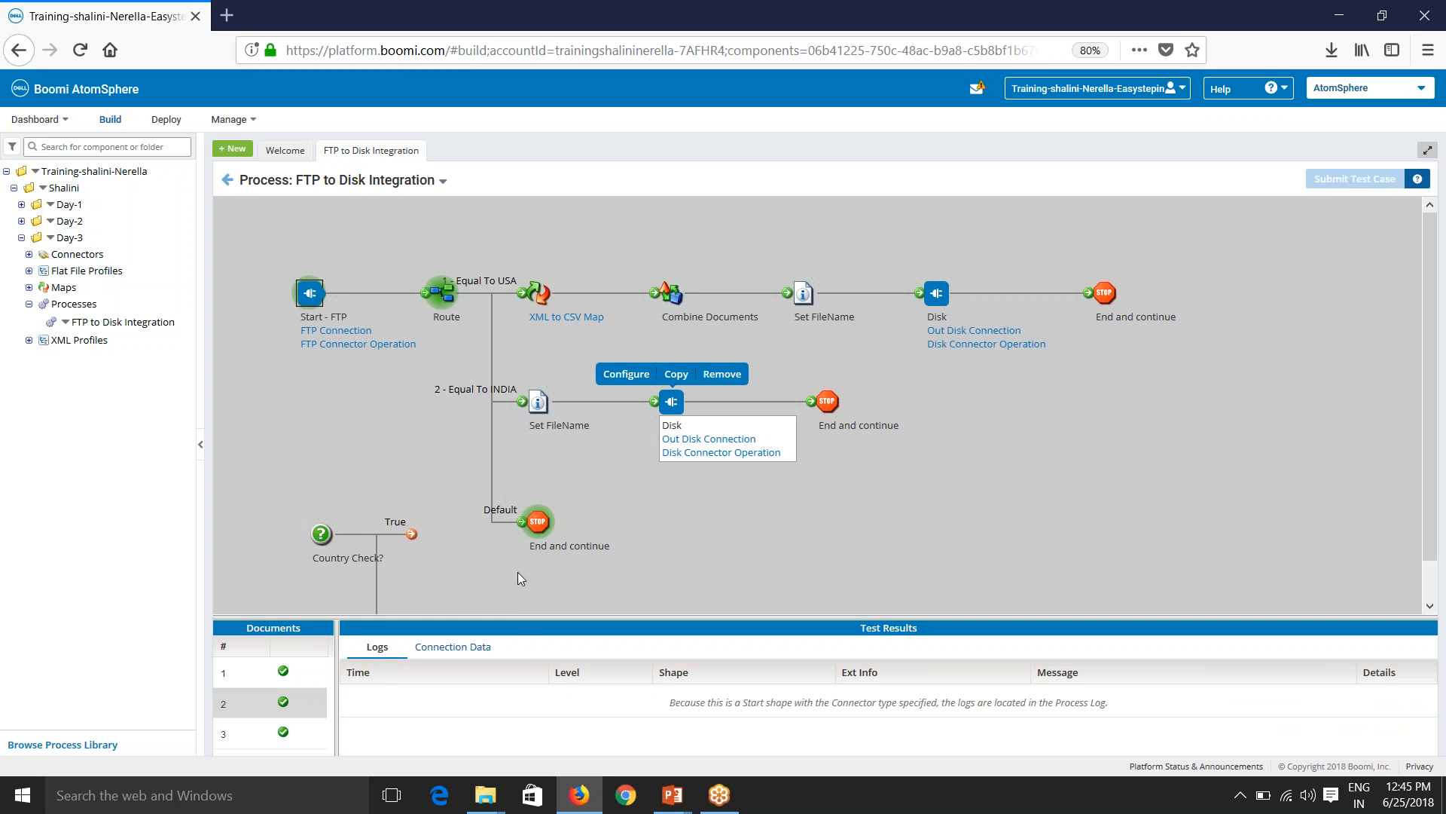
left_click_drag(512, 629, 513, 477)
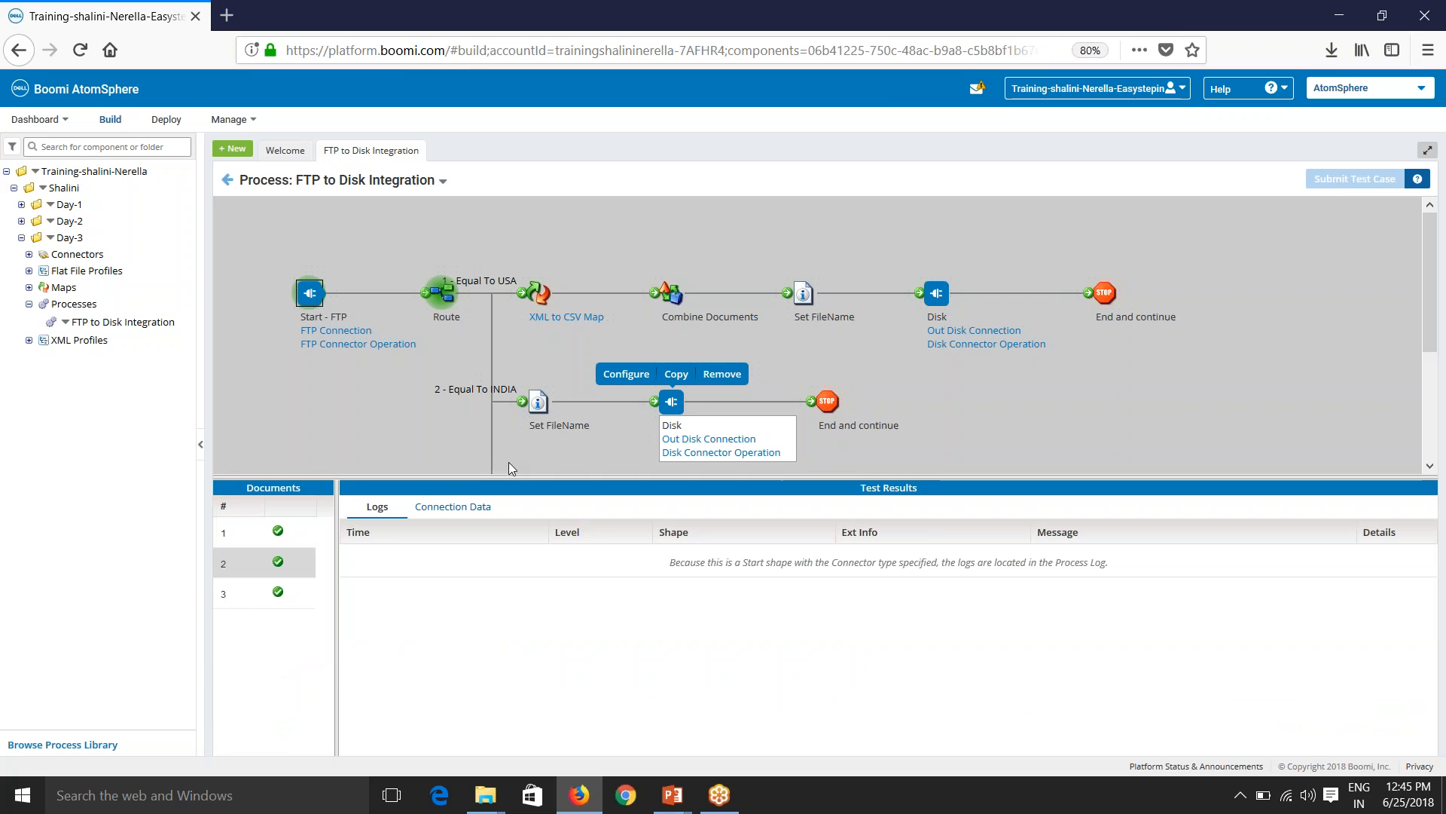
left_click(446, 298)
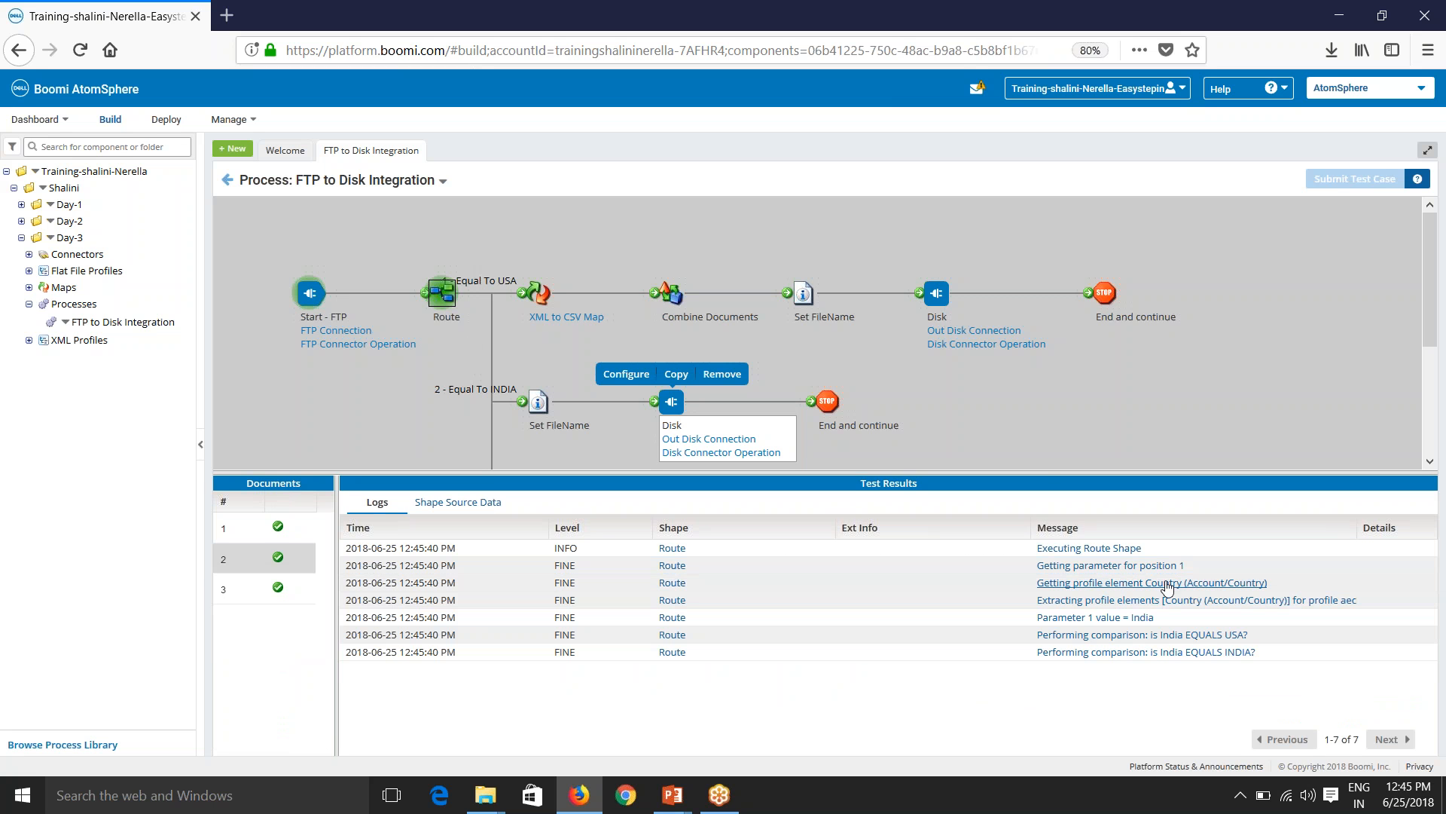
left_click_drag(1044, 477, 1044, 353)
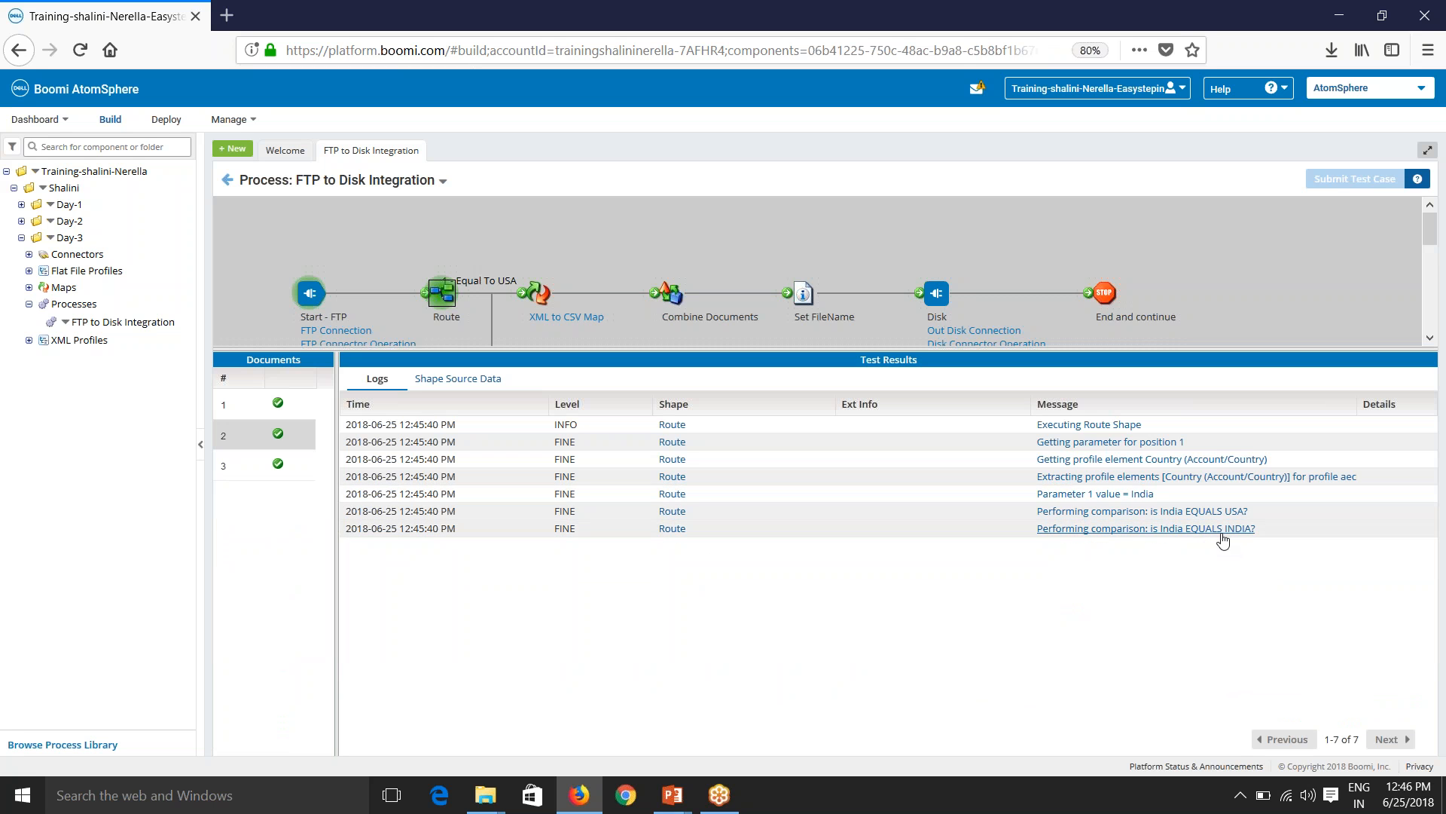
left_click_drag(842, 345, 830, 548)
Set the Route shape's second route to Matches Regular Expression with the value INDIA|India.
left_click(226, 180)
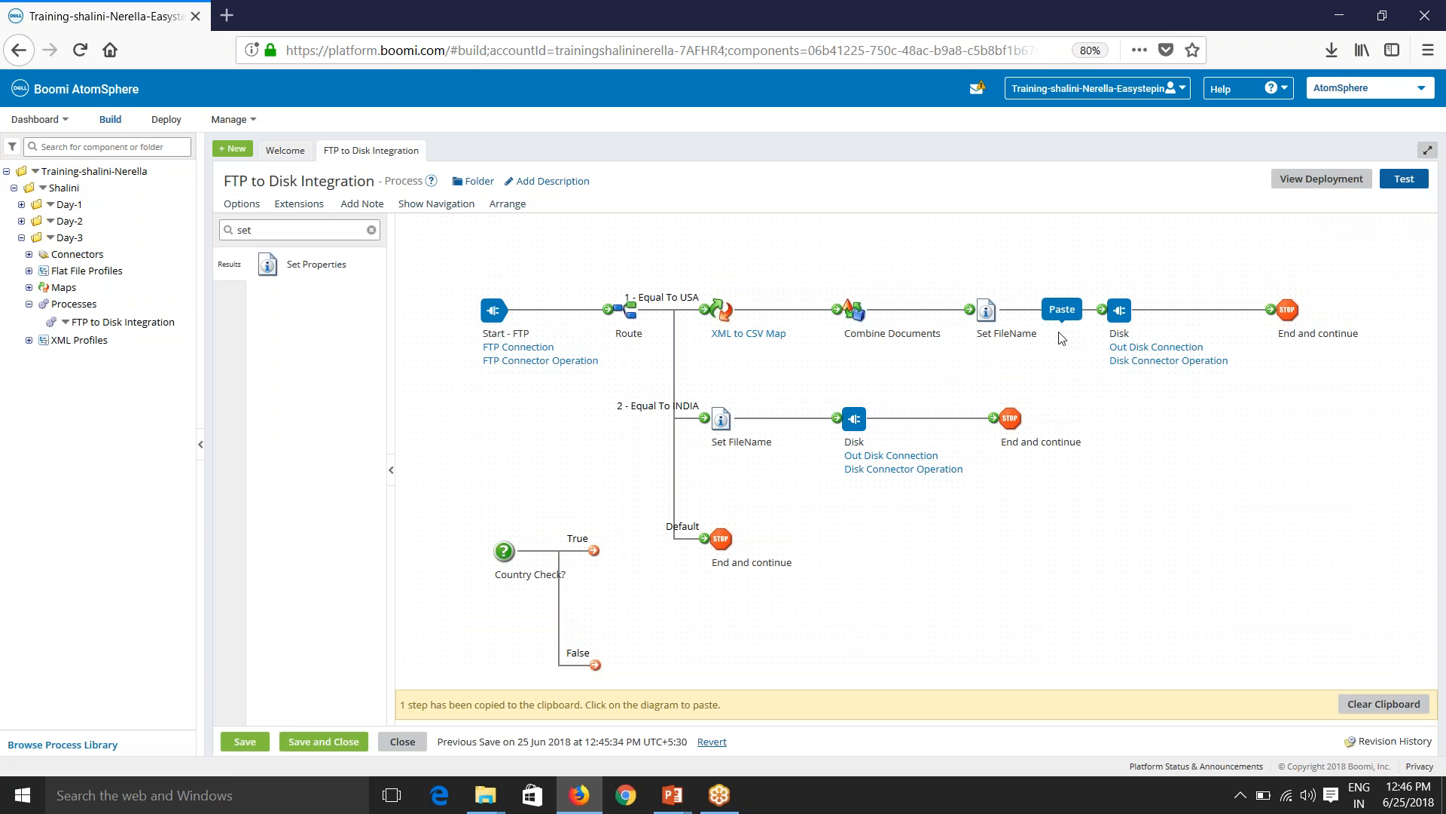
left_click(628, 313)
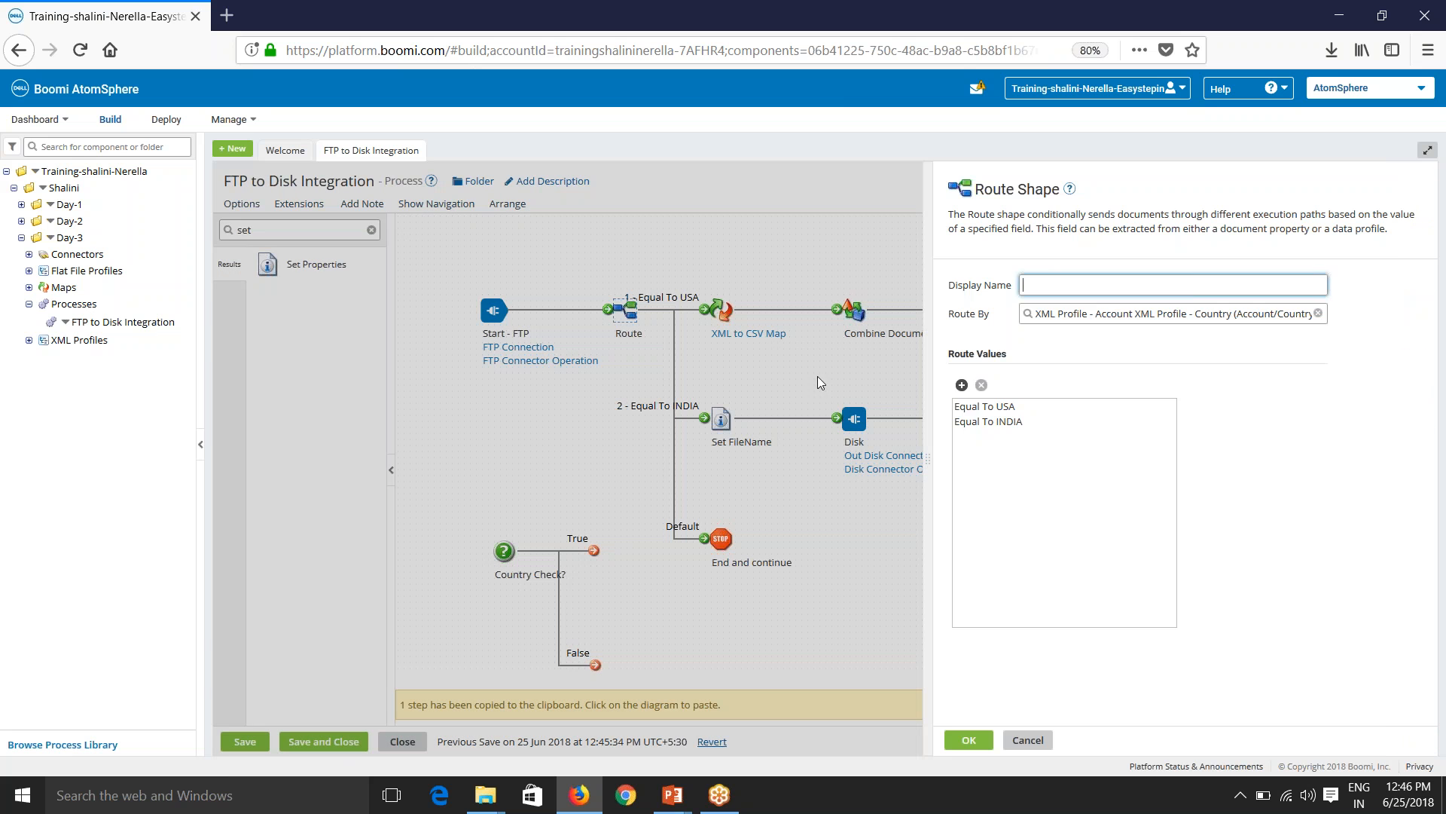
left_click(981, 421)
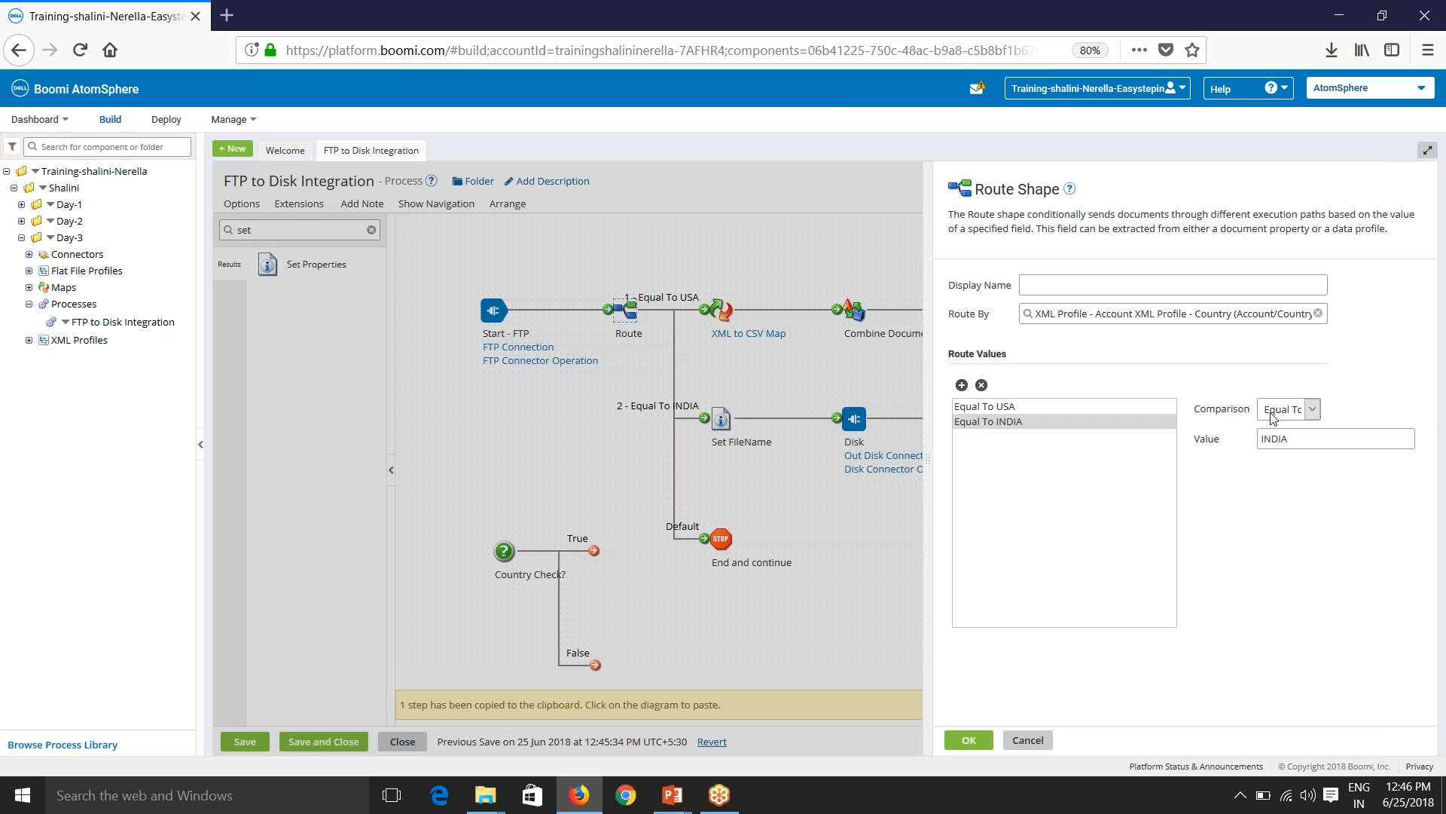
left_click(1307, 438)
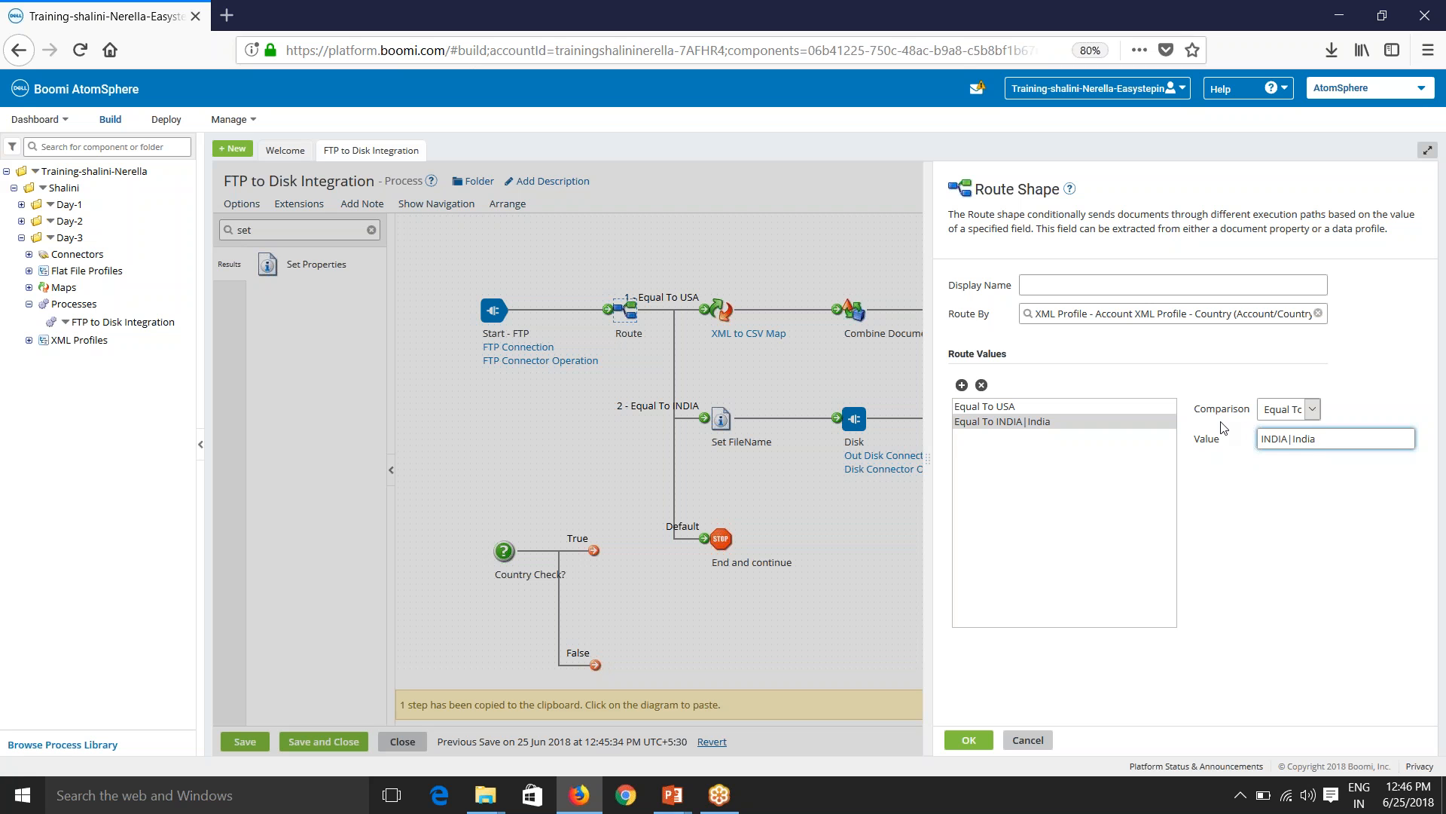
left_click(1278, 414)
left_click(1305, 540)
left_click(969, 740)
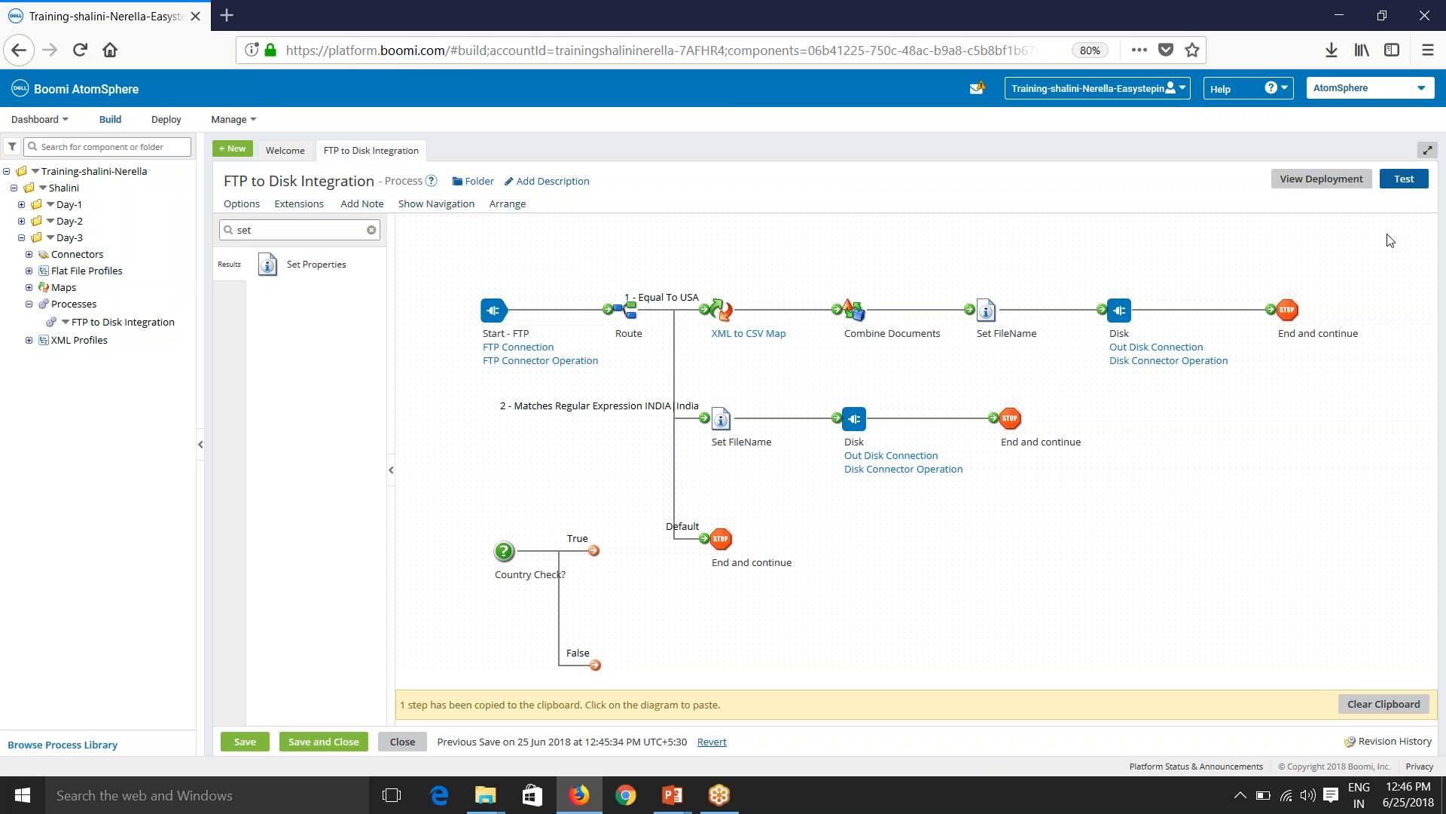
Save the process with the regular expression route and run a new test.
left_click(1405, 179)
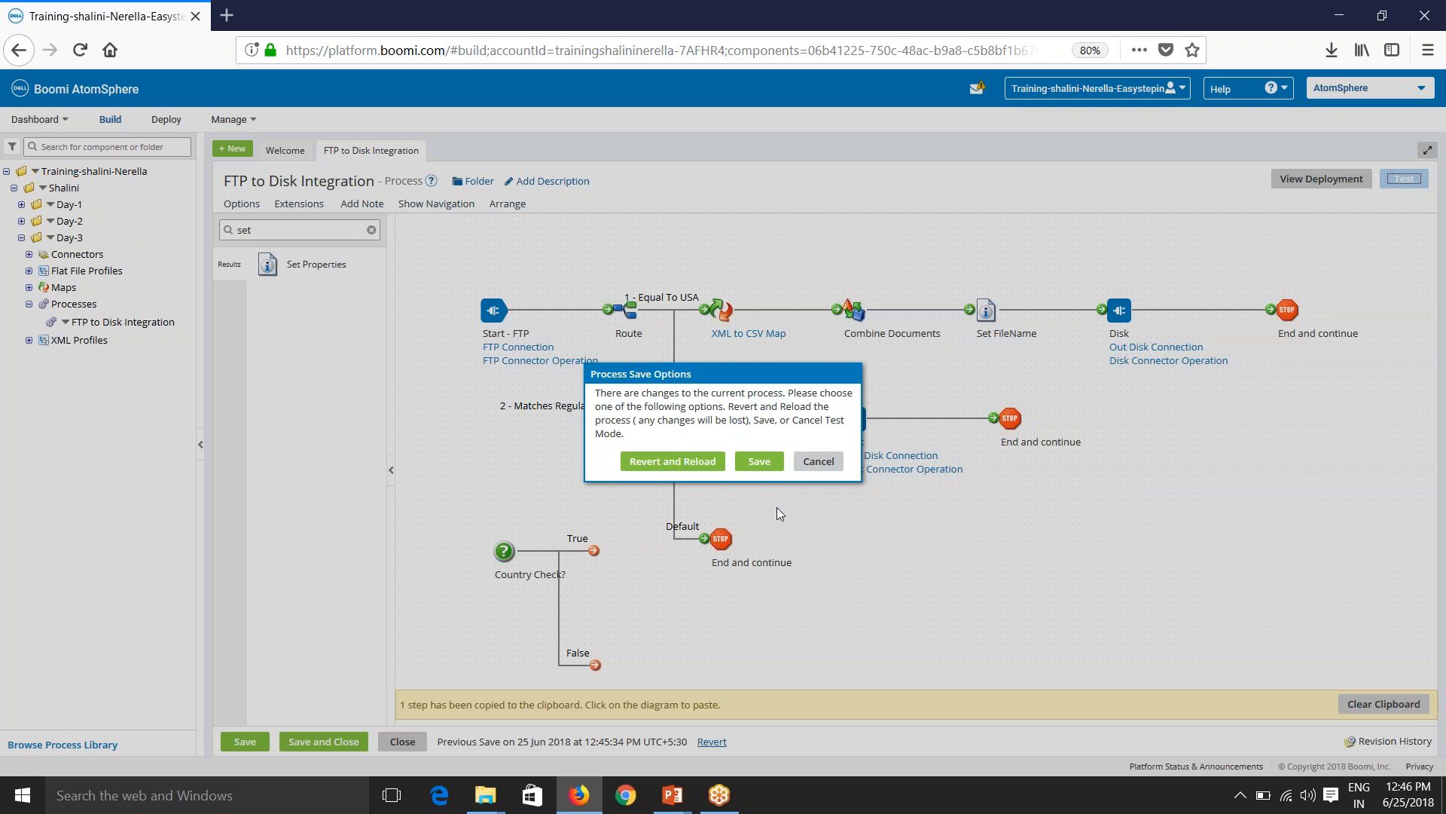
left_click(758, 462)
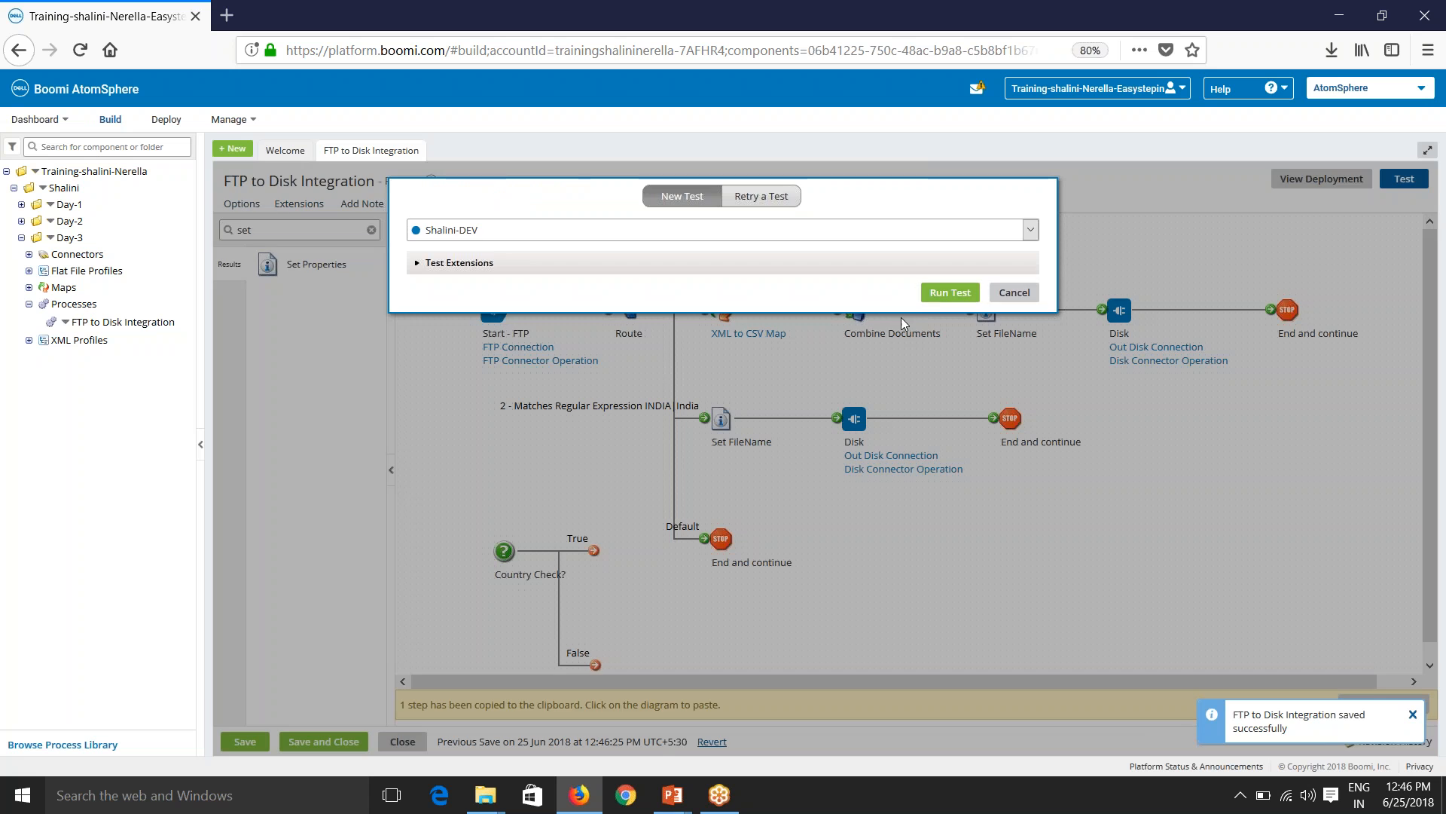
left_click(945, 294)
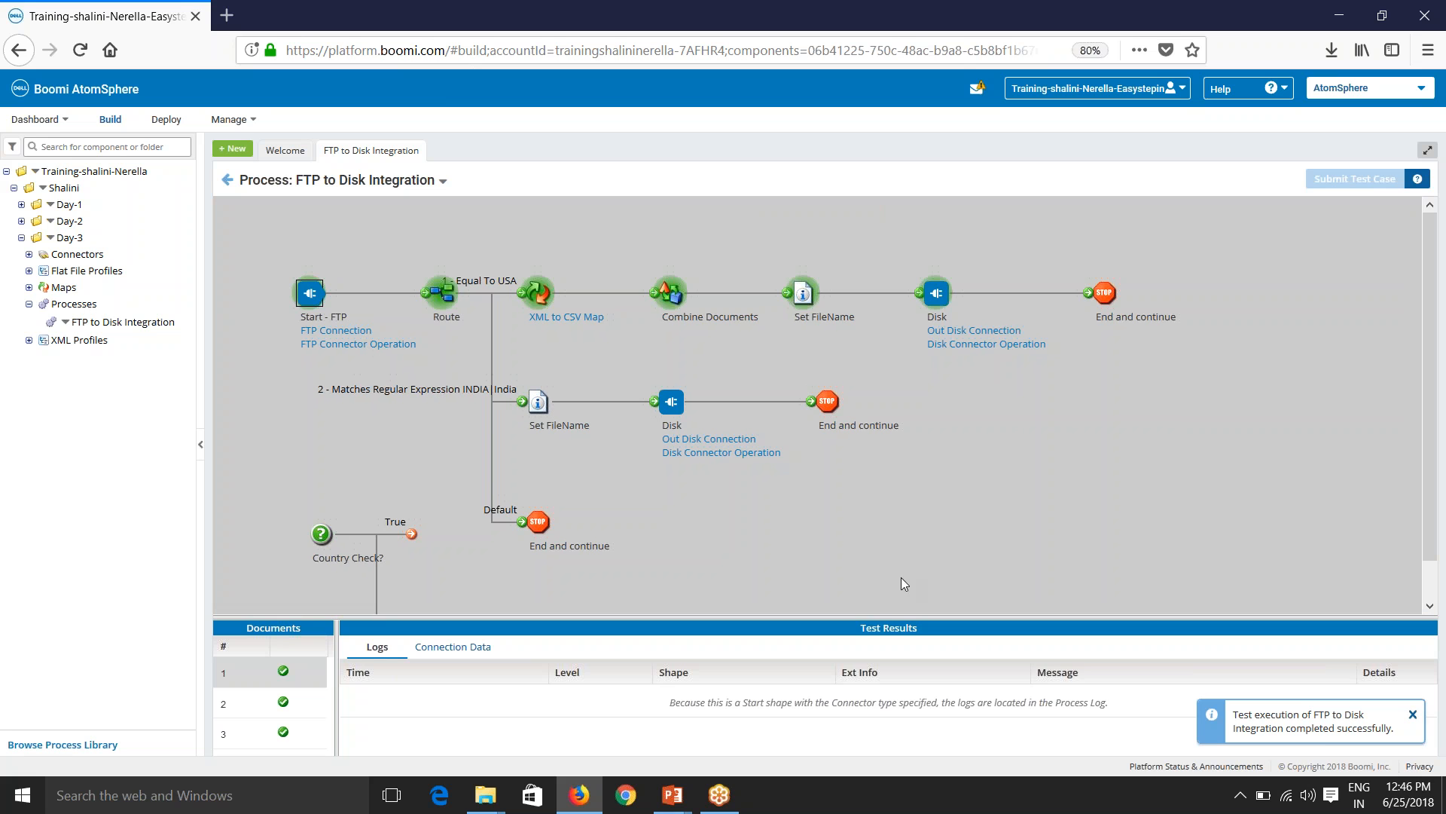
Examine how document 2 is routed and read the Route shape's regular expression comparison logs.
left_click_drag(888, 613, 893, 512)
left_click(226, 598)
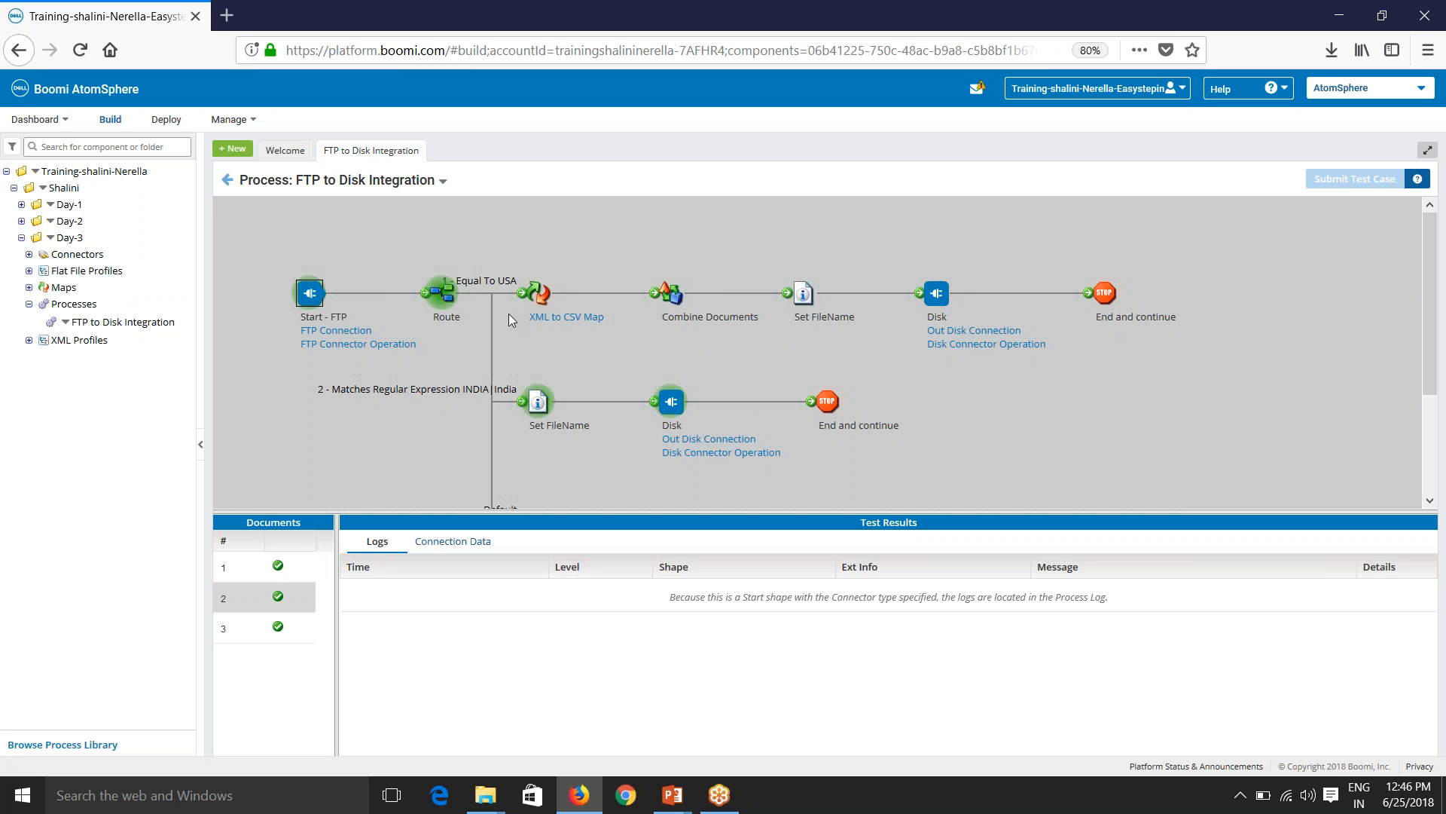
left_click(448, 293)
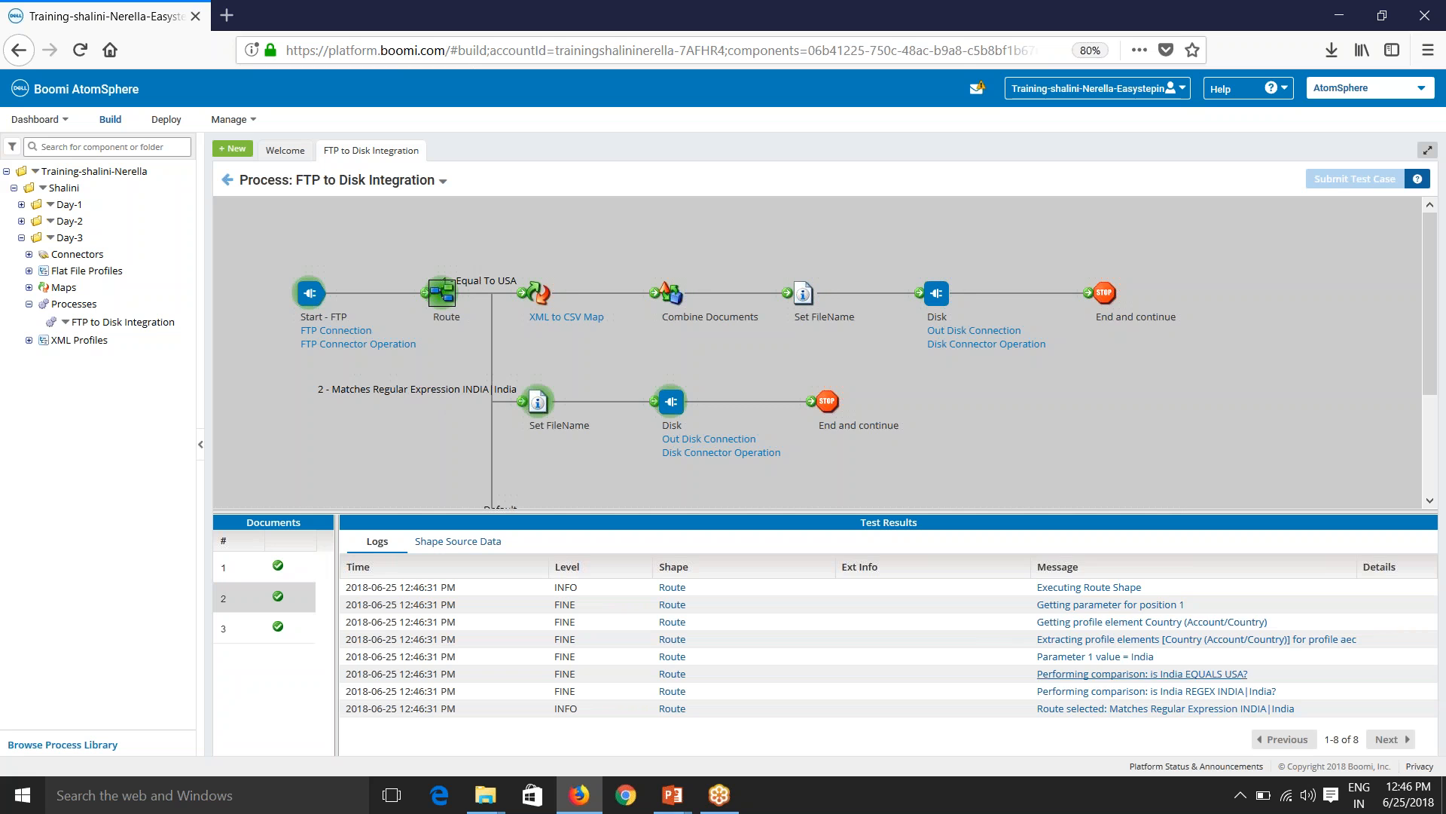
left_click_drag(1070, 511, 1056, 376)
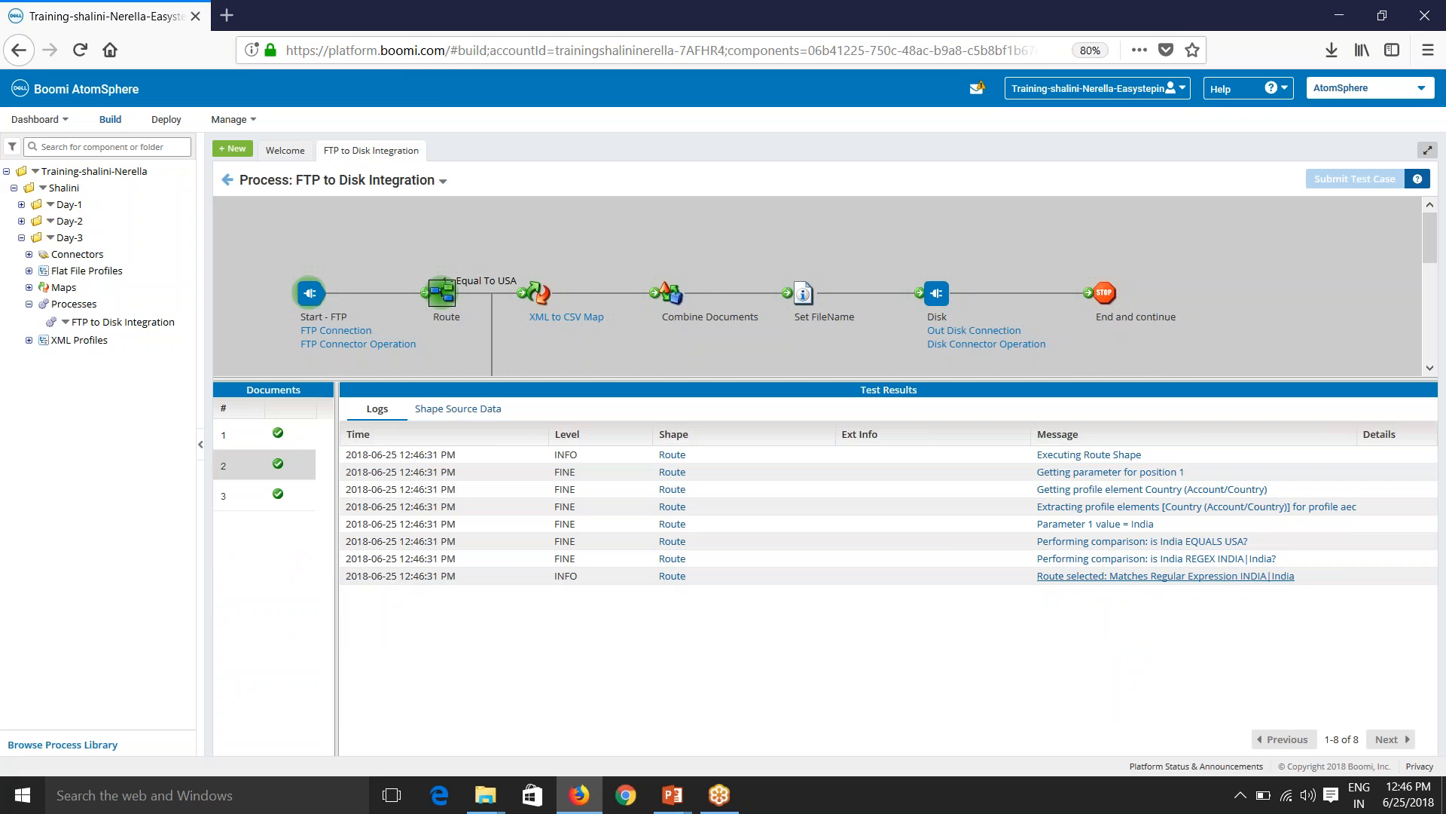
left_click_drag(964, 380, 964, 571)
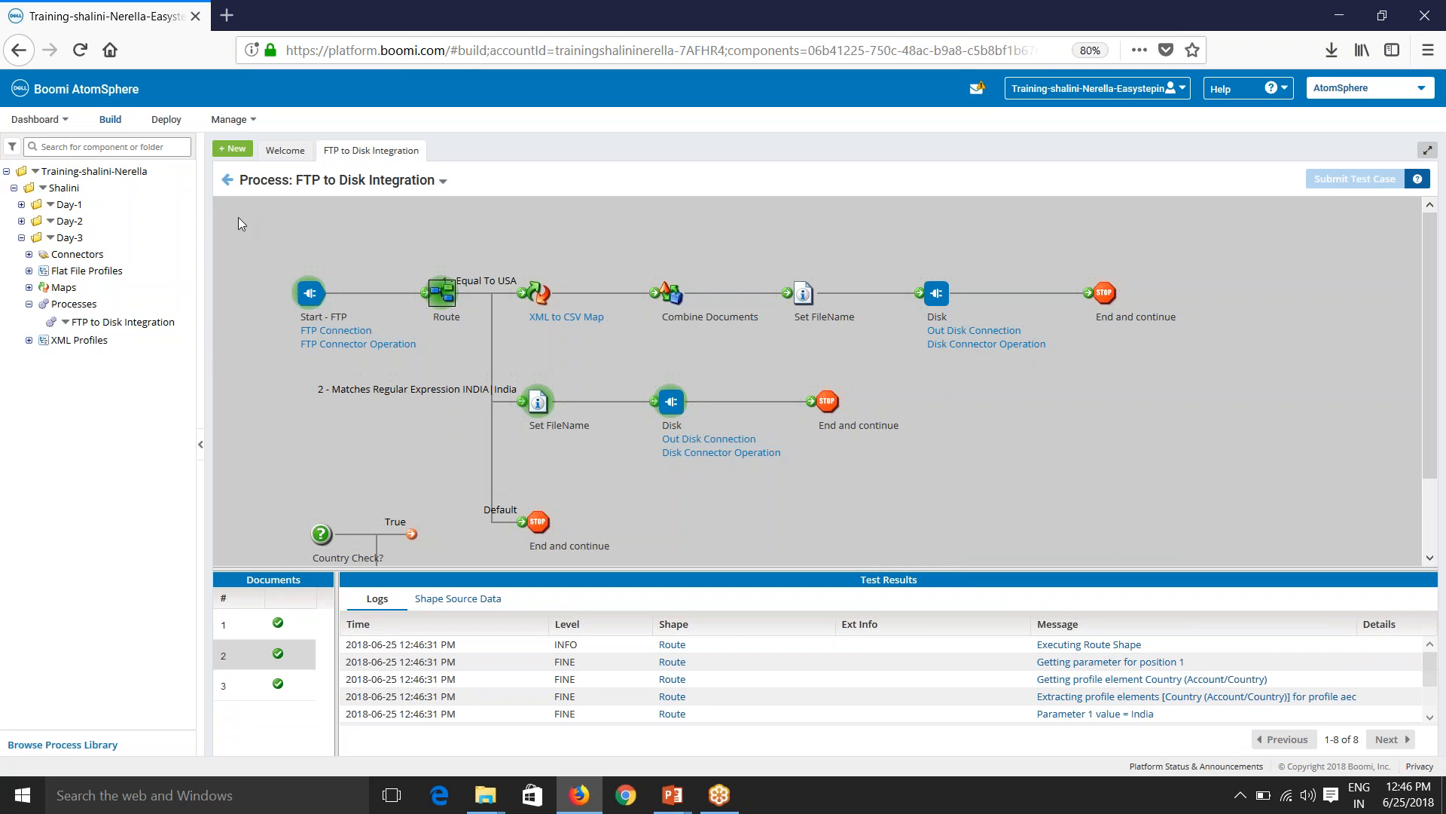
Detach the Route shape from the flow, place it in the empty area below, and move the Country Check? shape clear of it.
left_click(228, 180)
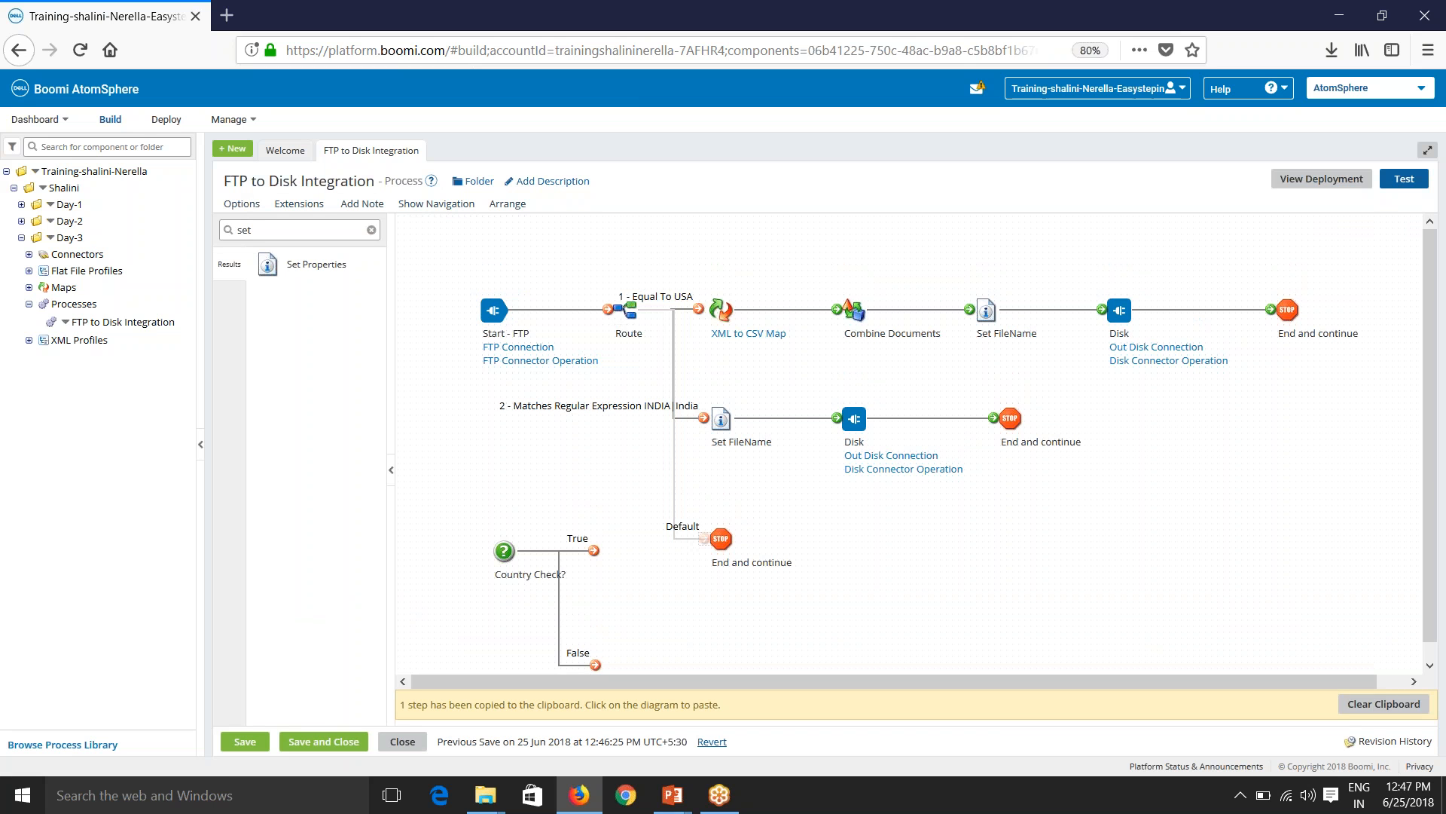
mouse_move(626, 319)
left_click_drag(626, 318, 761, 277)
scroll(663, 481, "up", 2)
mouse_move(517, 365)
left_click_drag(507, 358, 470, 453)
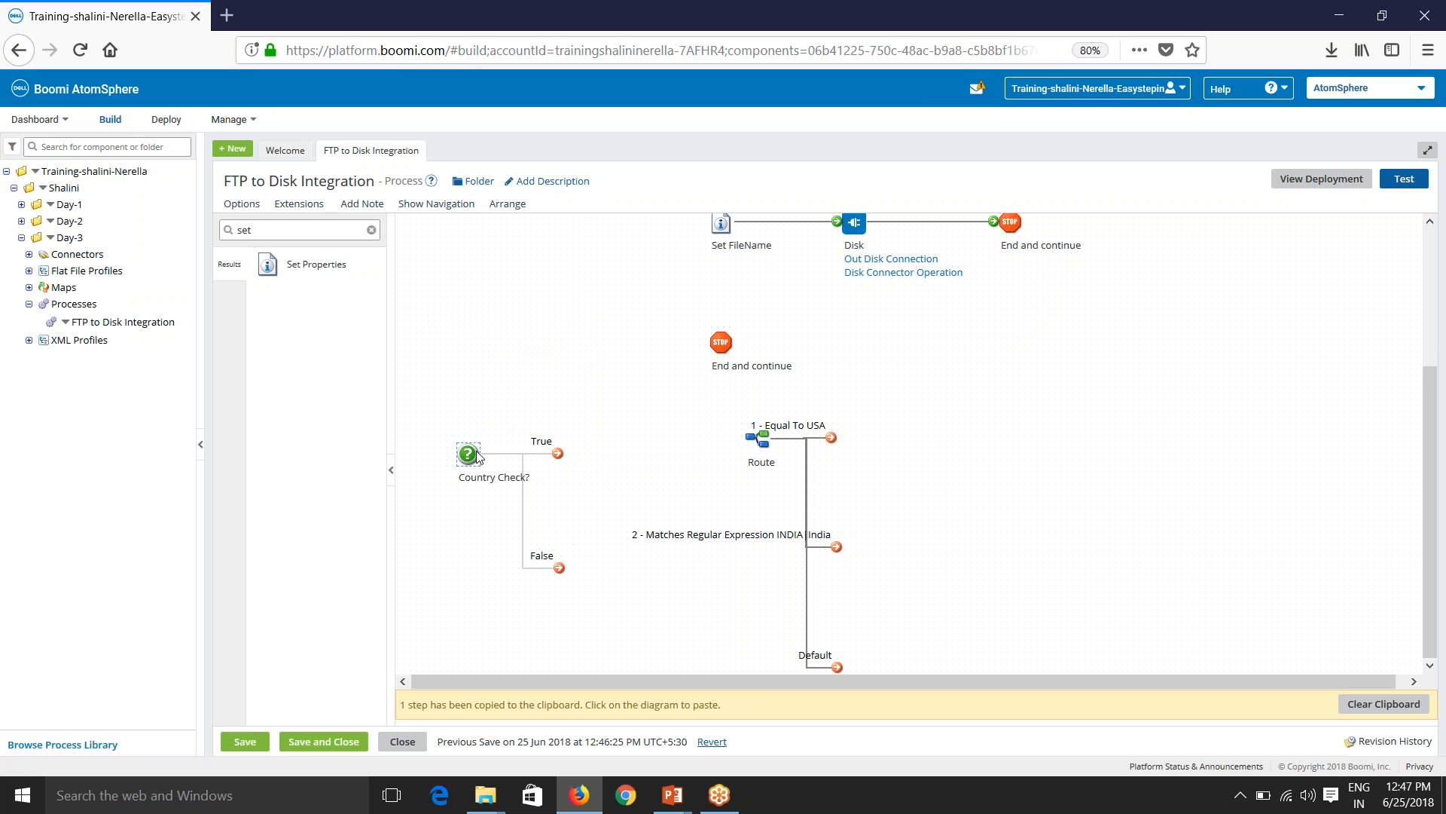
Find the Business Rules shape and place it between Start - FTP and XML to CSV Map.
scroll(863, 485, "up", 3)
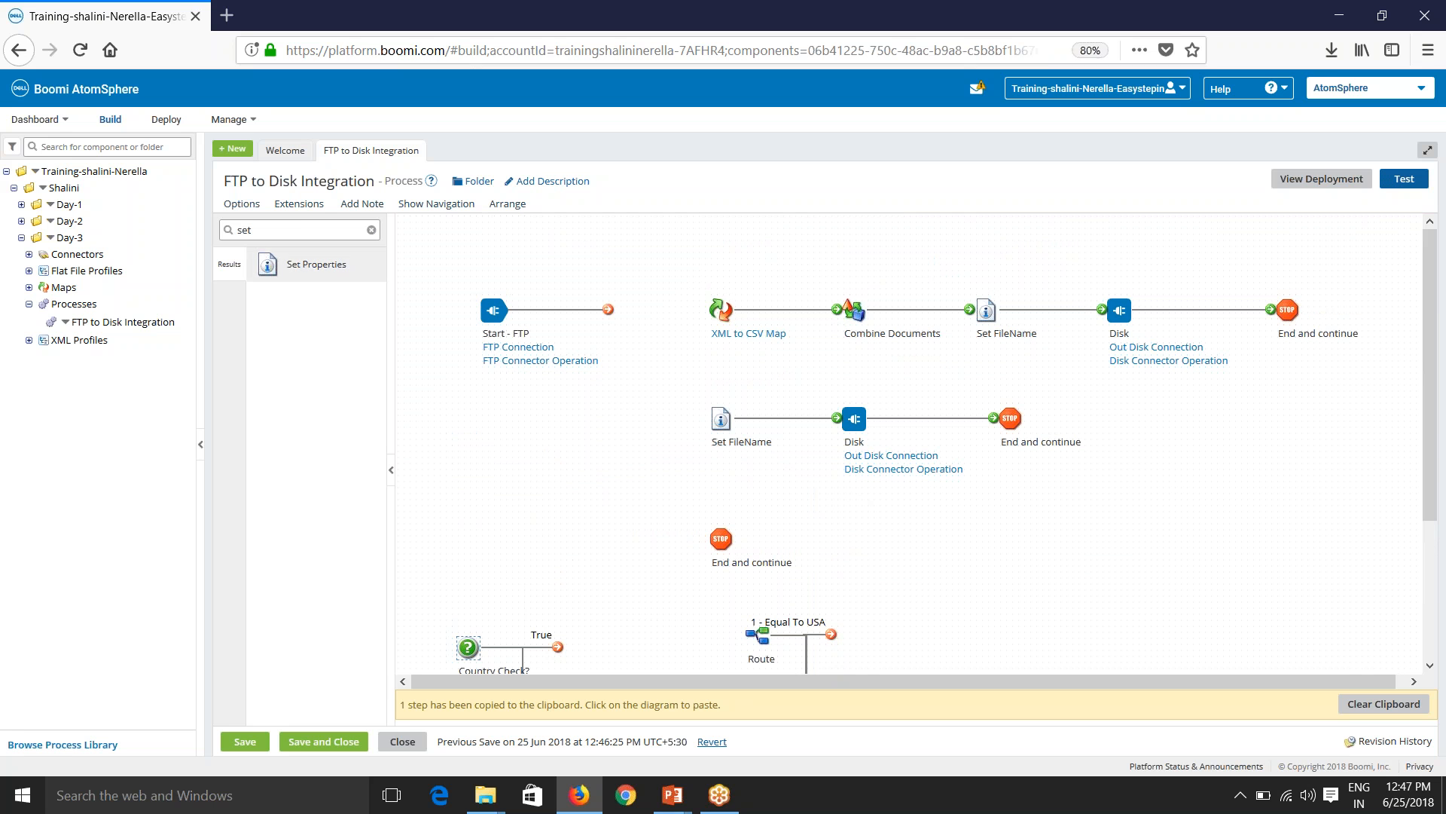
left_click_drag(266, 232, 208, 219)
type("busi")
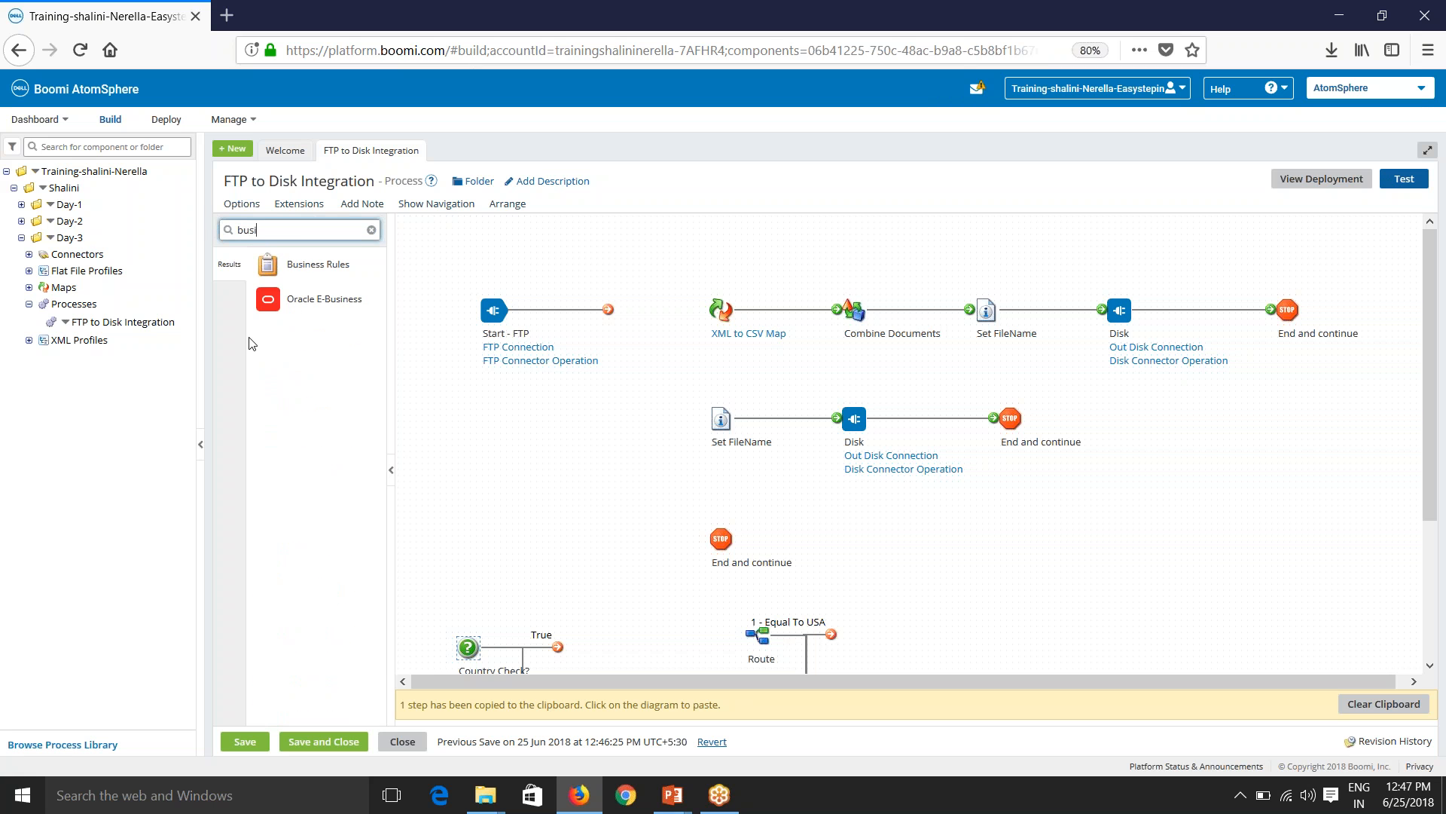
left_click_drag(292, 269, 676, 330)
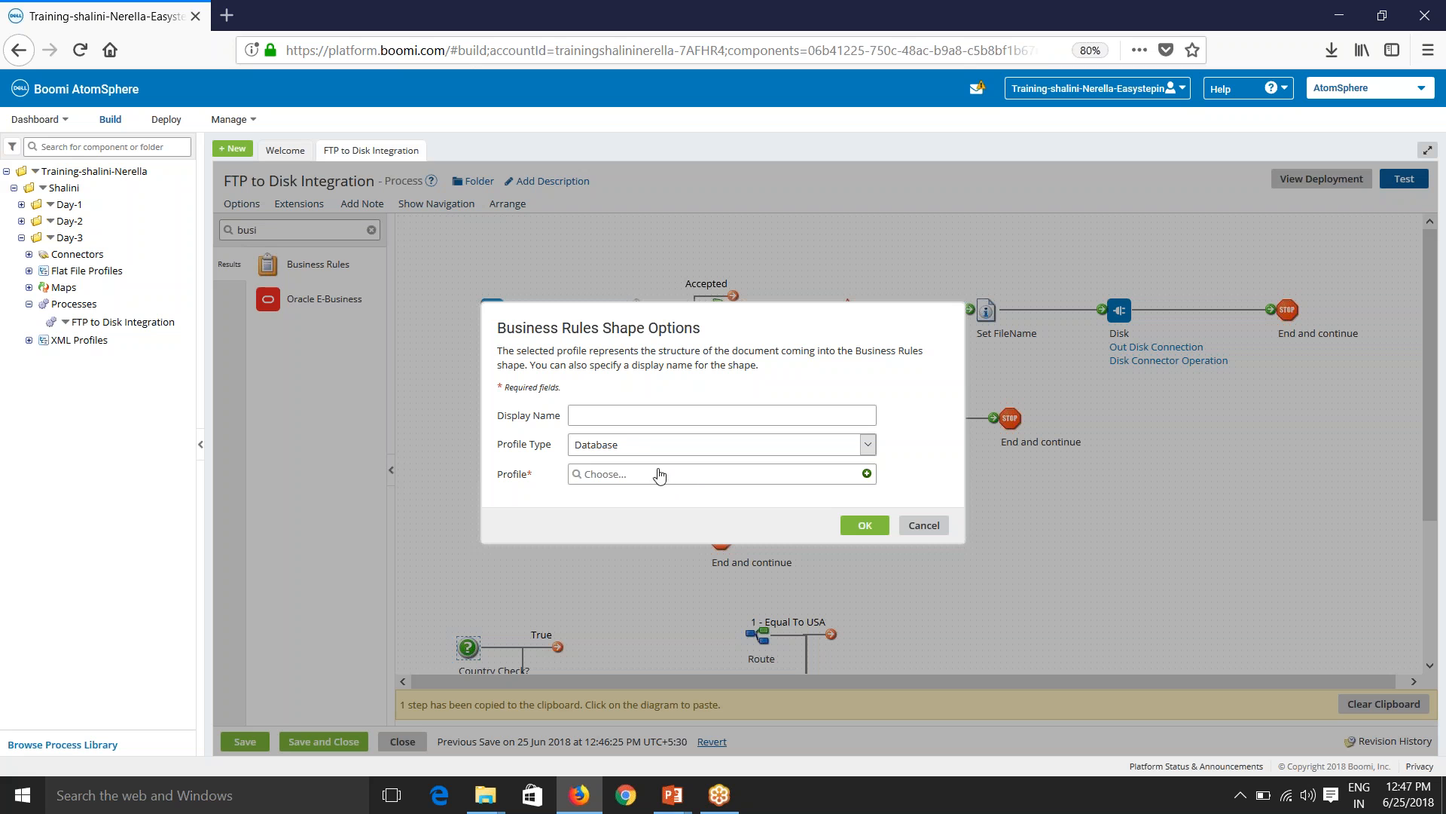
Set the Business Rules shape's profile type to XML and select the XML profile of the incoming documents.
left_click(613, 447)
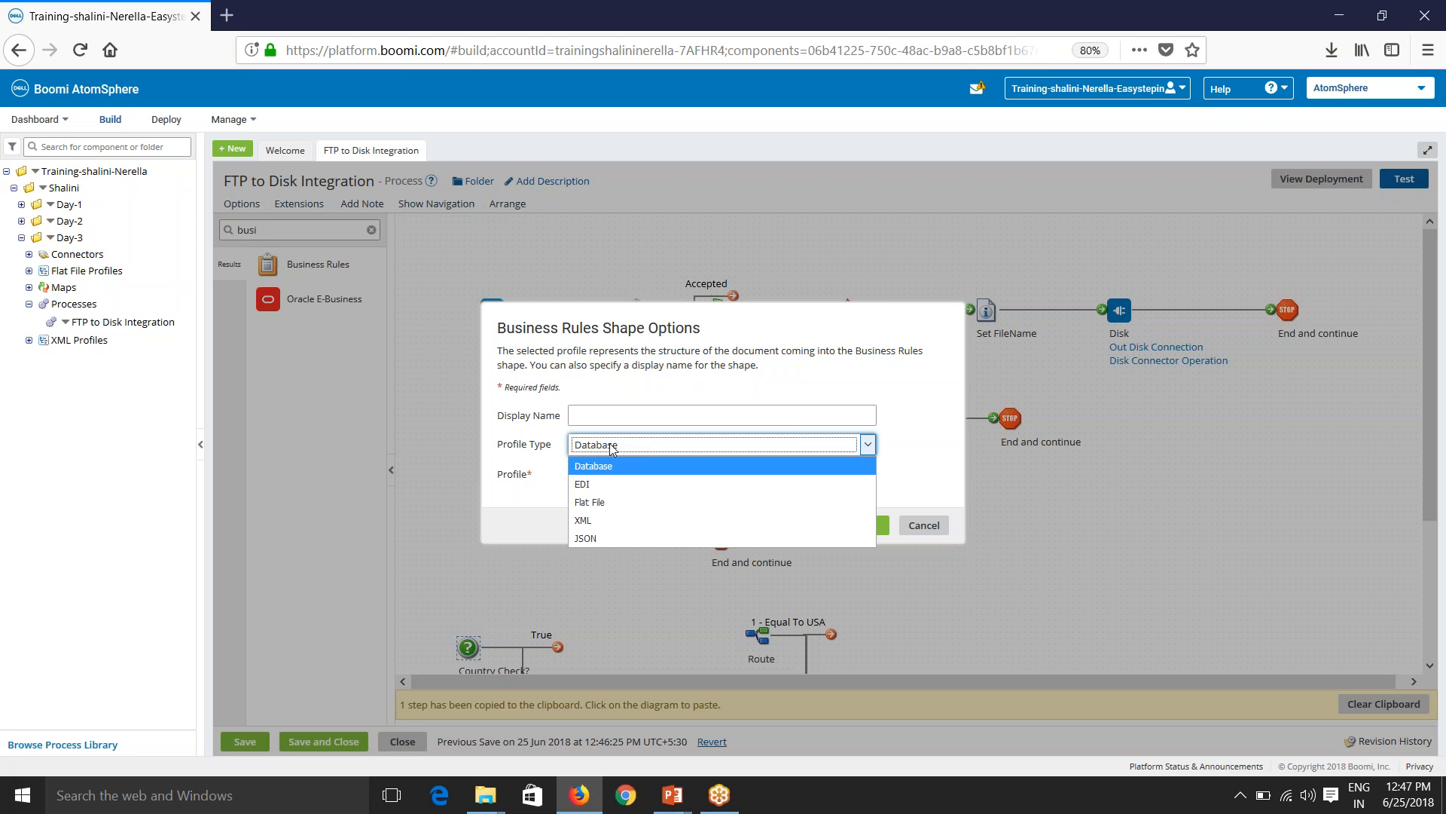
left_click(588, 520)
left_click(586, 477)
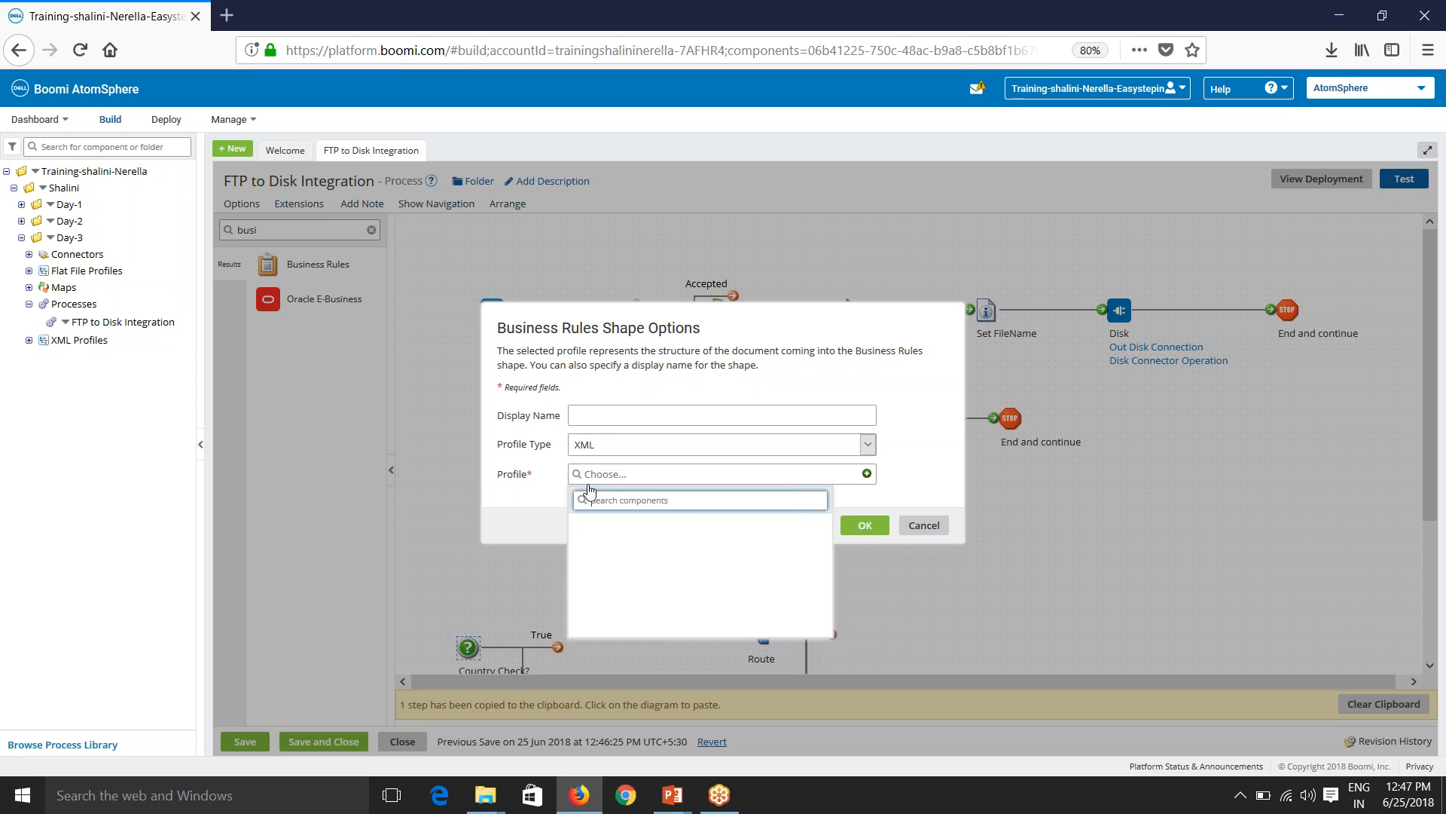
left_click(582, 538)
left_click(589, 571)
left_click(645, 590)
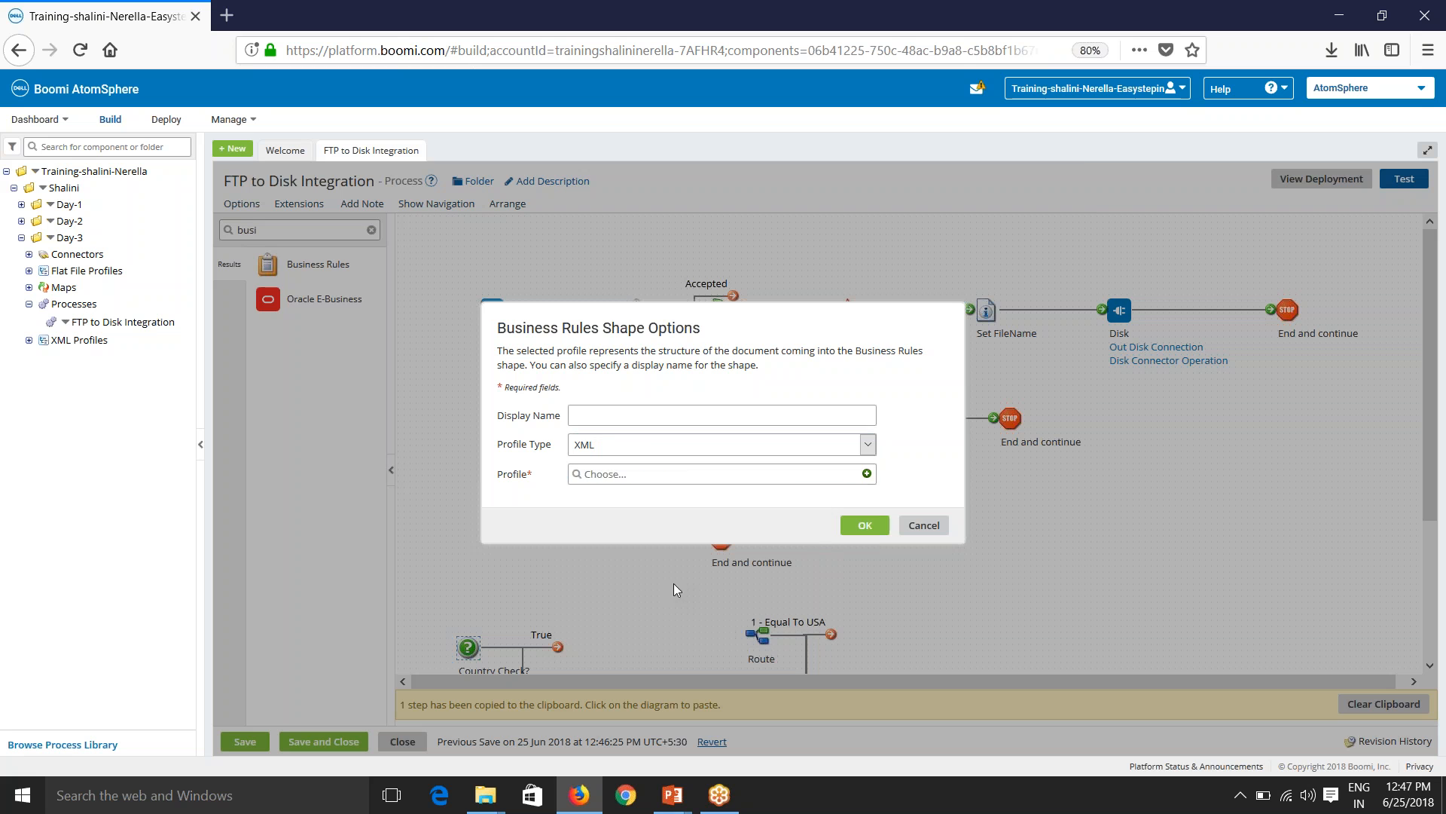
left_click(865, 525)
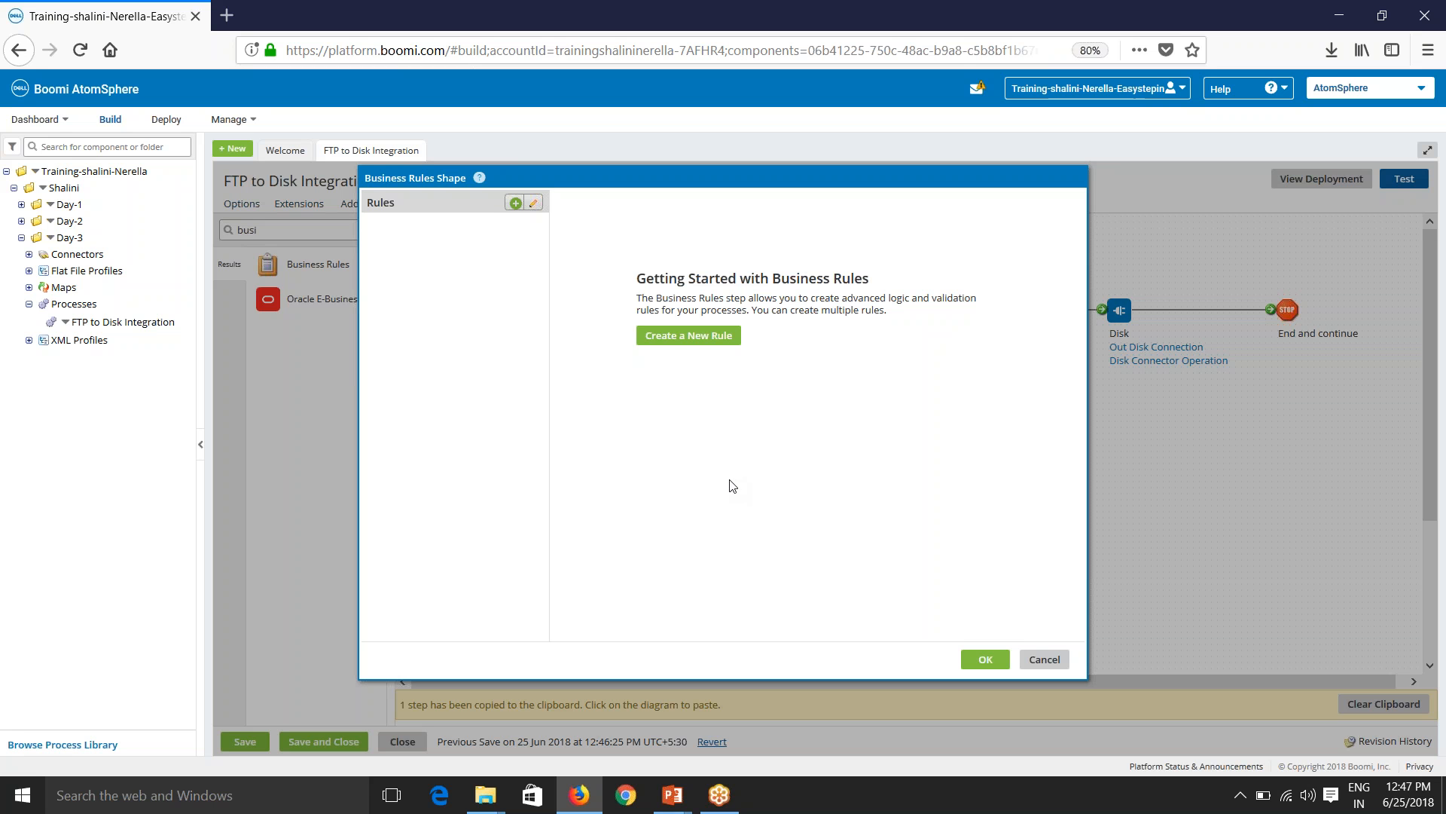
Create a new business rule and name it Country Check.
left_click(515, 204)
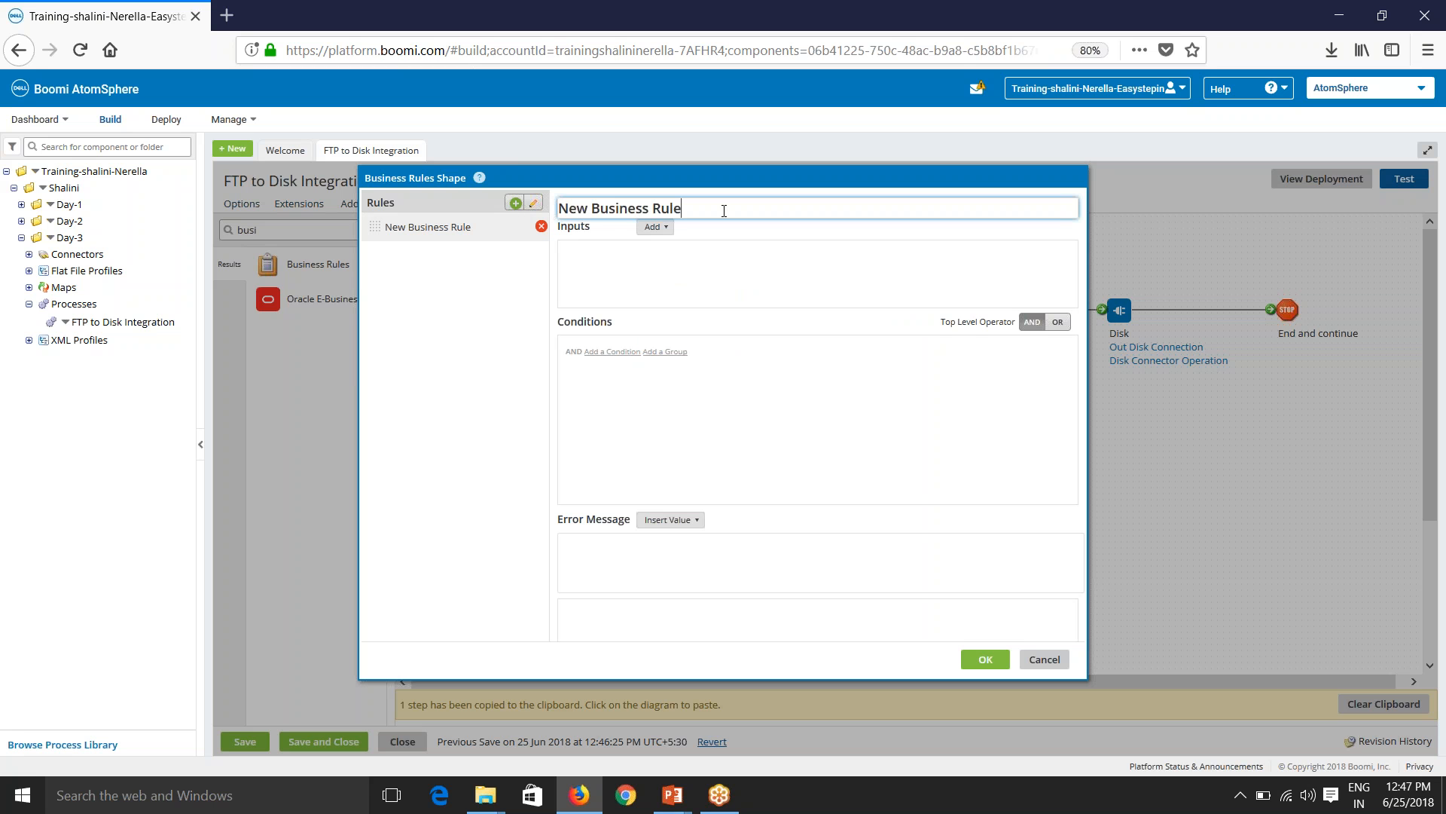
left_click(656, 226)
left_click(694, 204)
left_click_drag(649, 211, 537, 214)
type("Country Check")
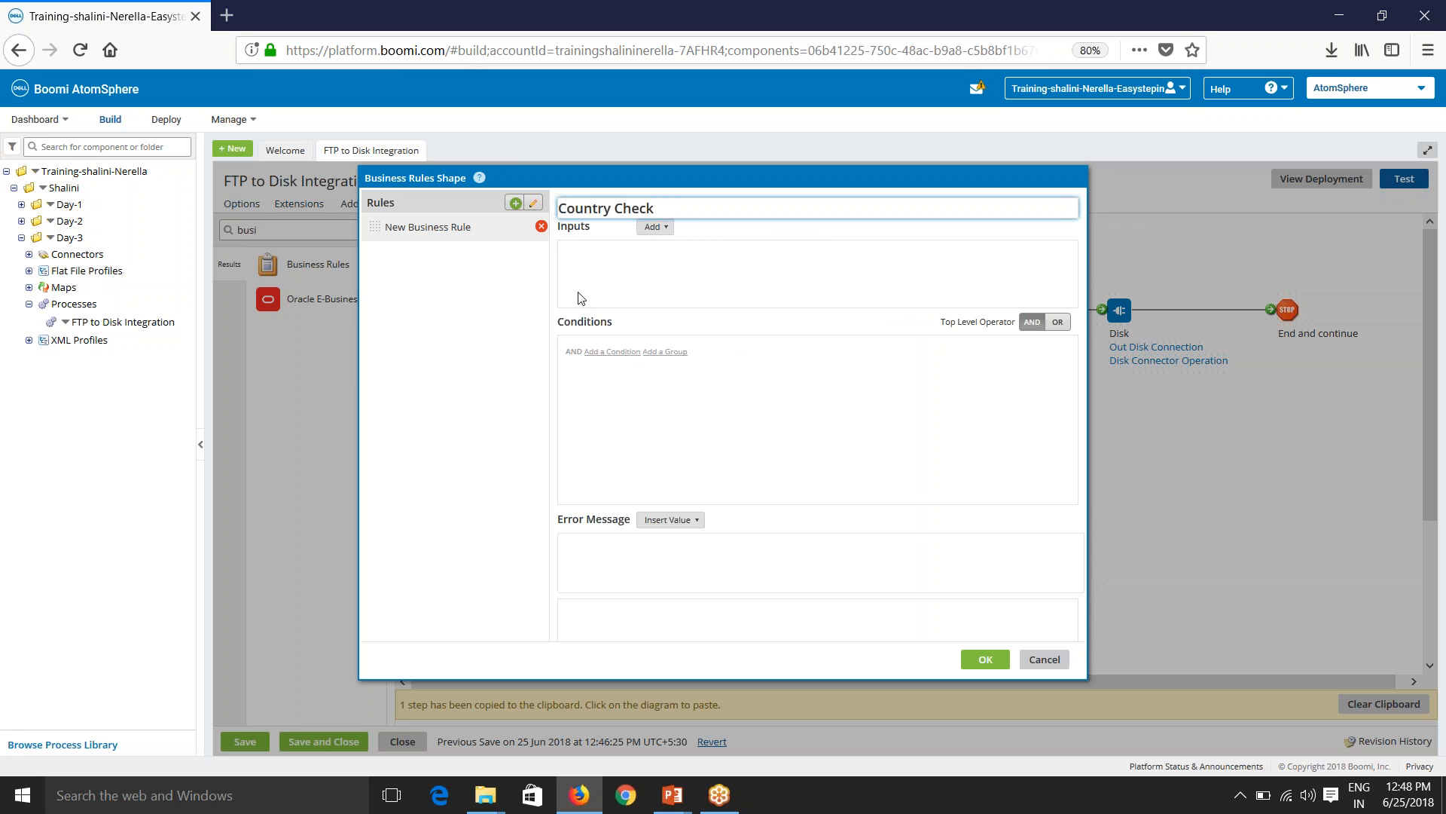
Add the Country element of Account as an input field of the Country Check rule.
left_click(739, 242)
left_click(655, 226)
left_click(697, 260)
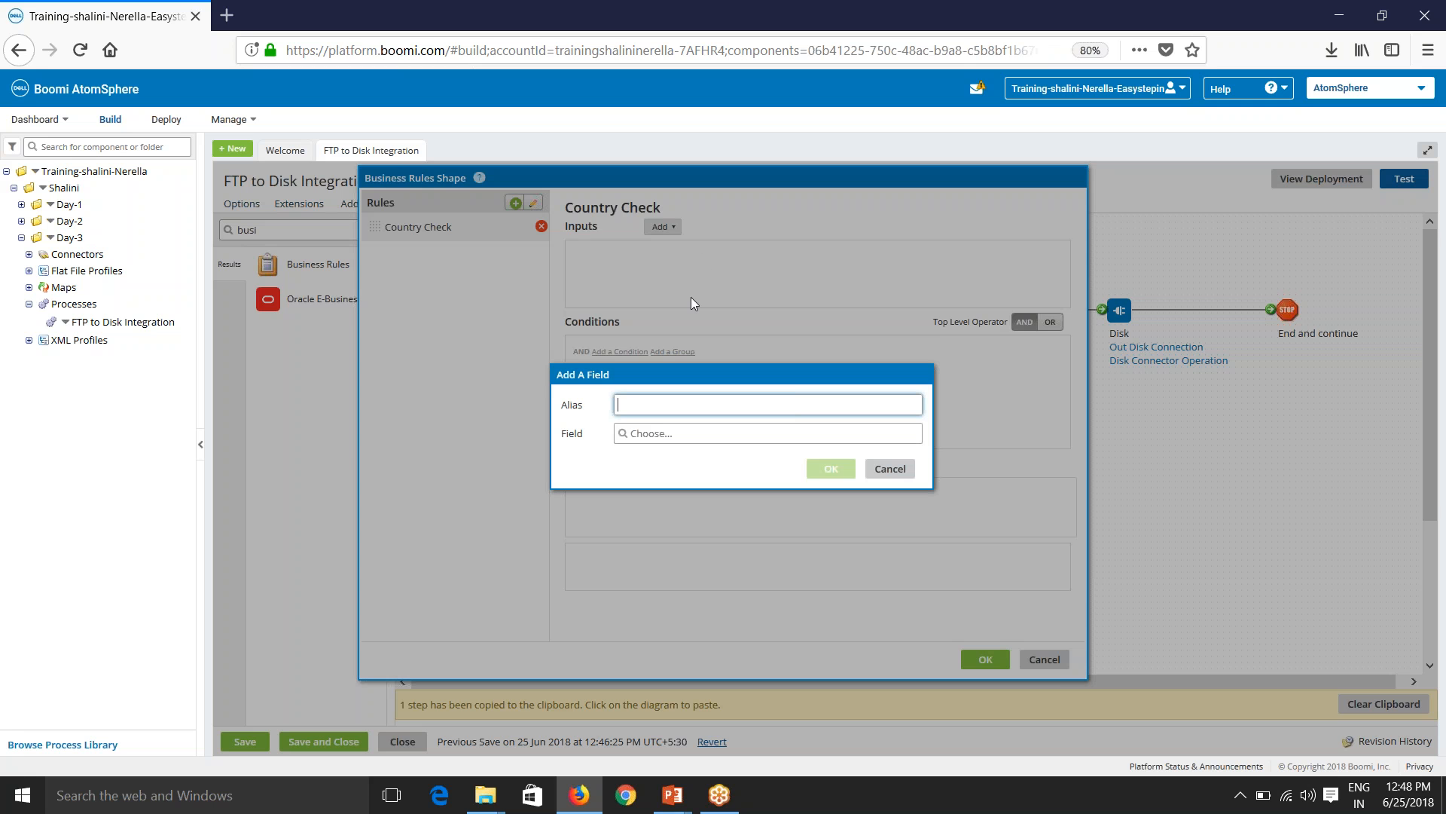
left_click(629, 443)
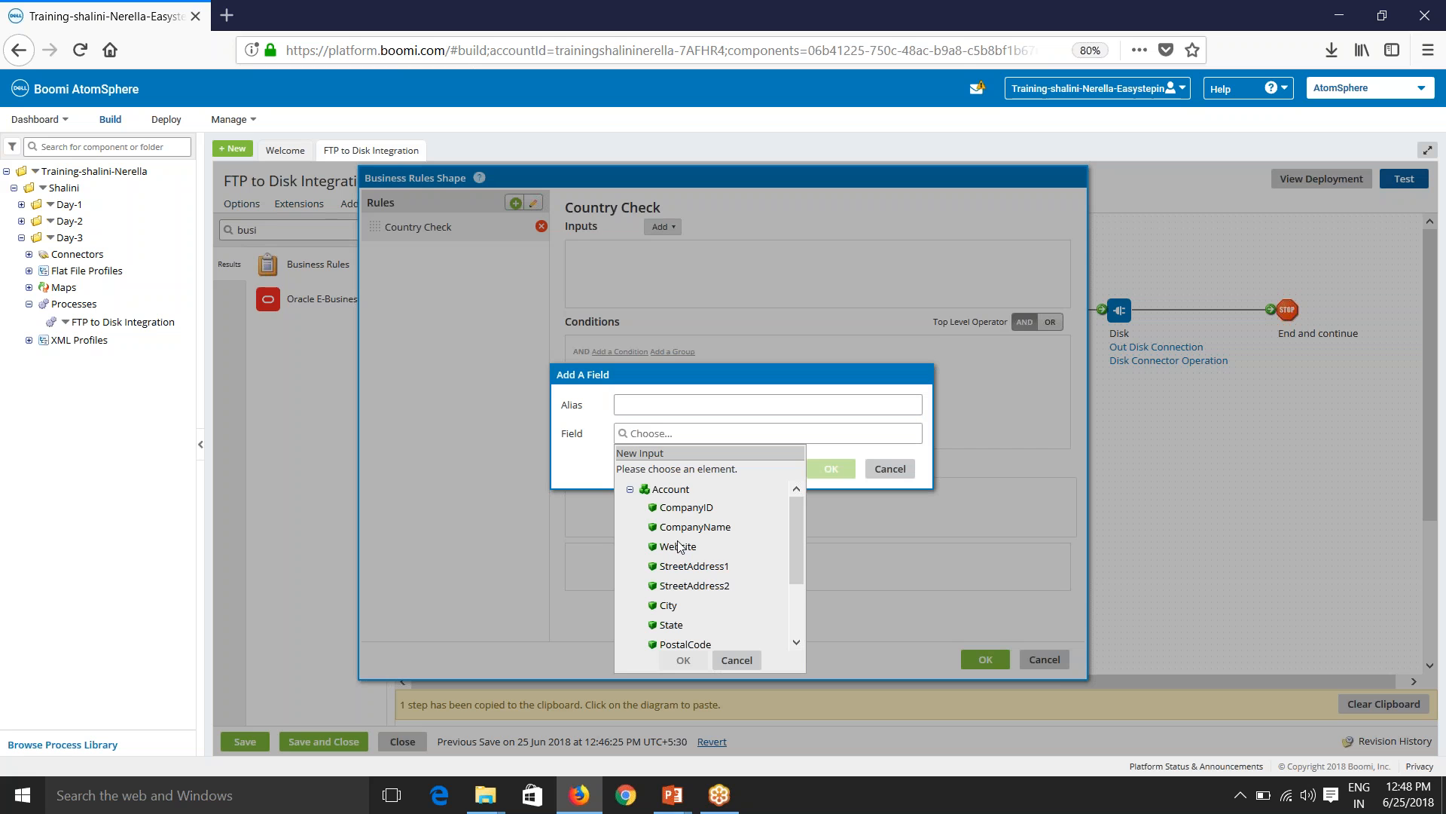
scroll(664, 588, "down", 2)
left_click(678, 586)
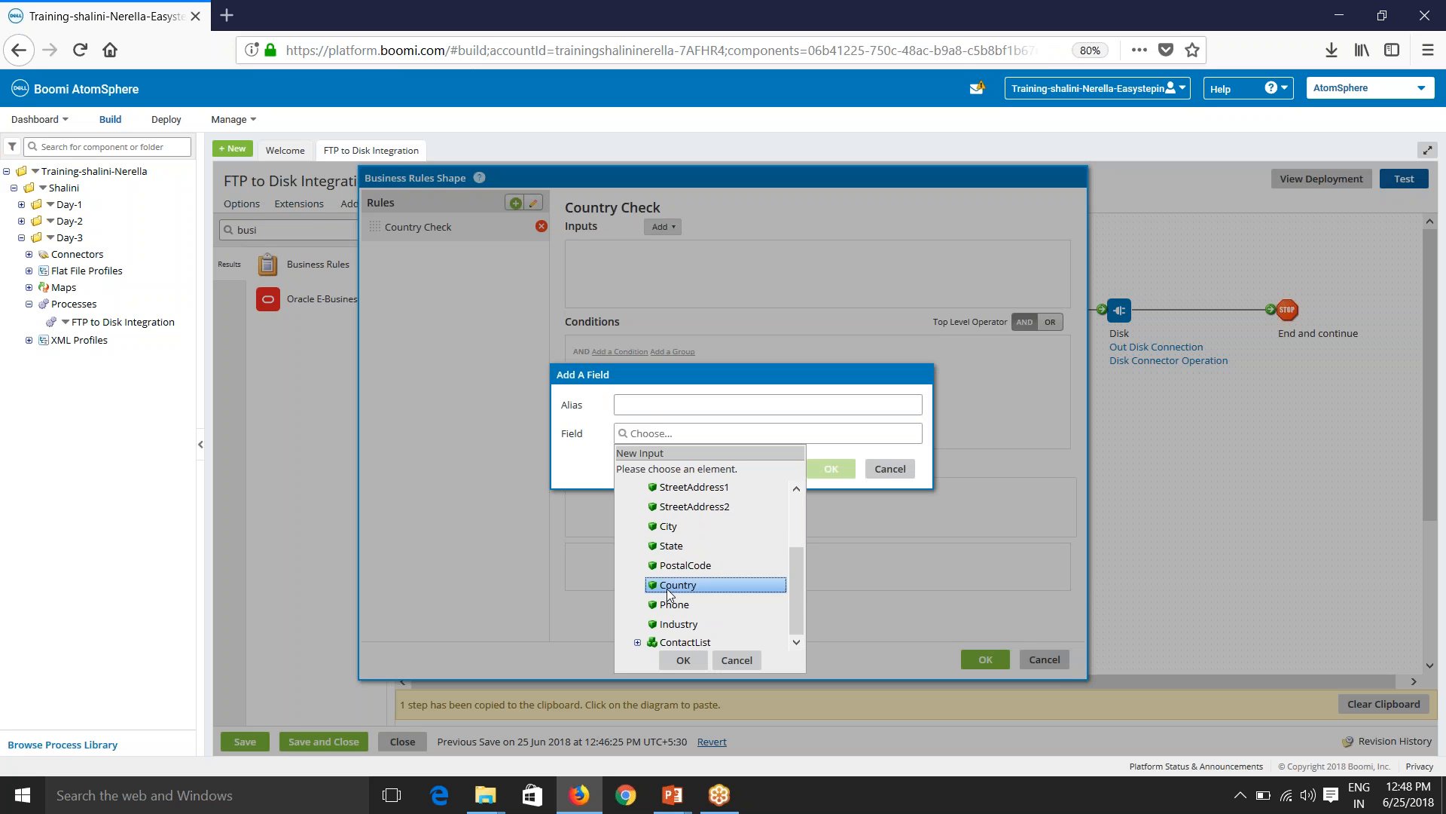
left_click(692, 660)
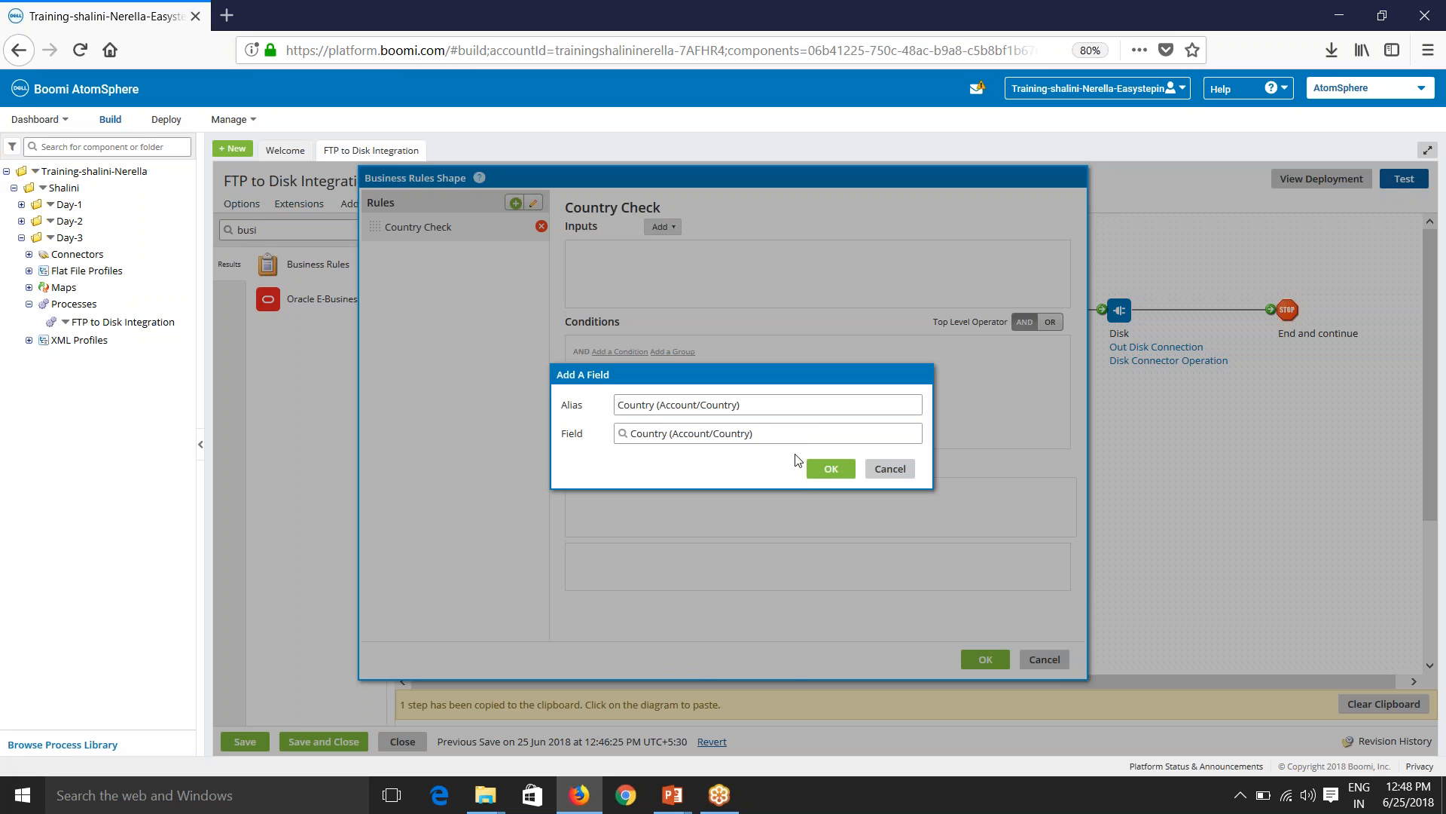
left_click(815, 466)
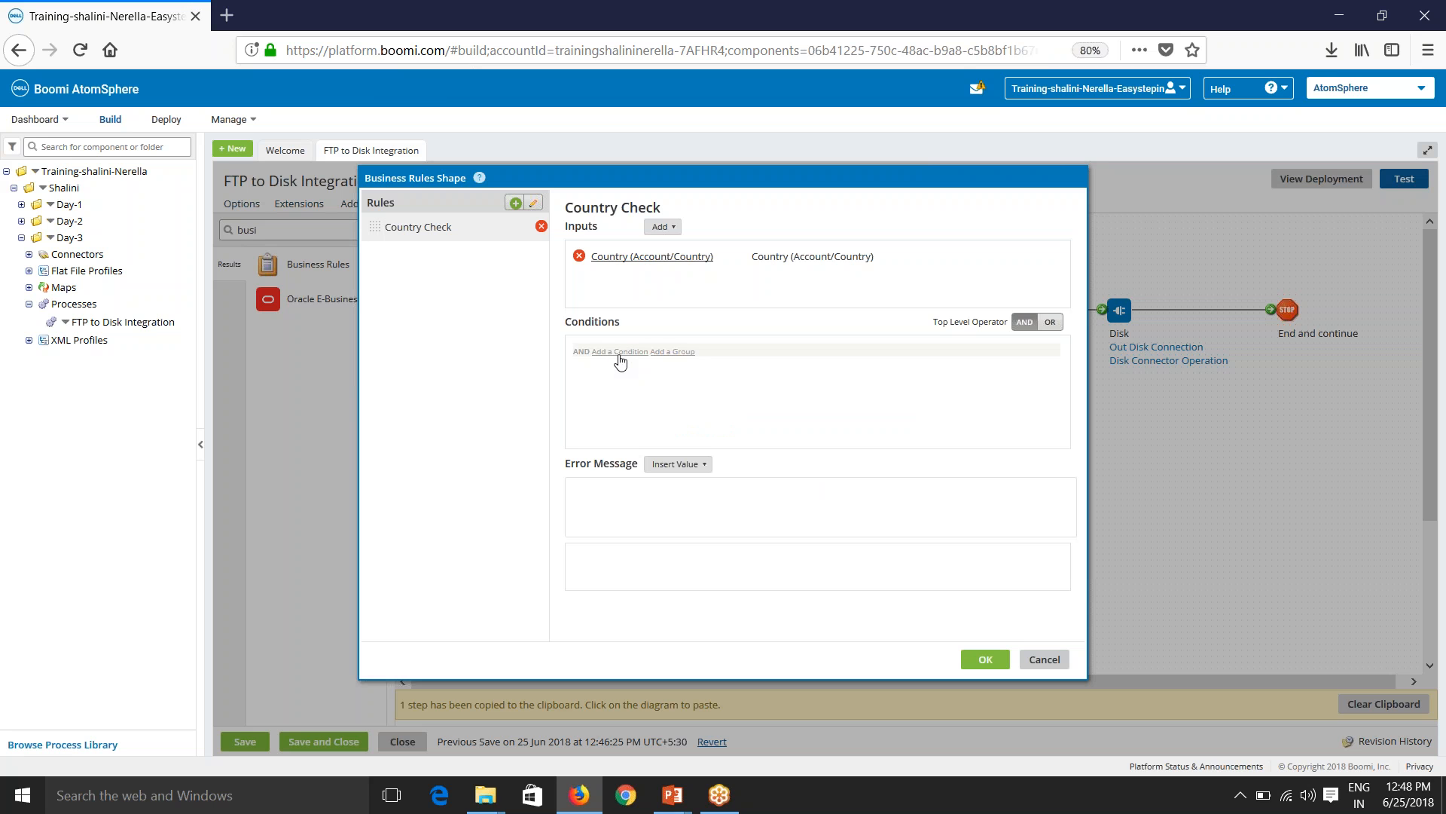
Add a condition to the rule requiring Country (Account/Country) = the static value USA, and save it.
left_click(603, 357)
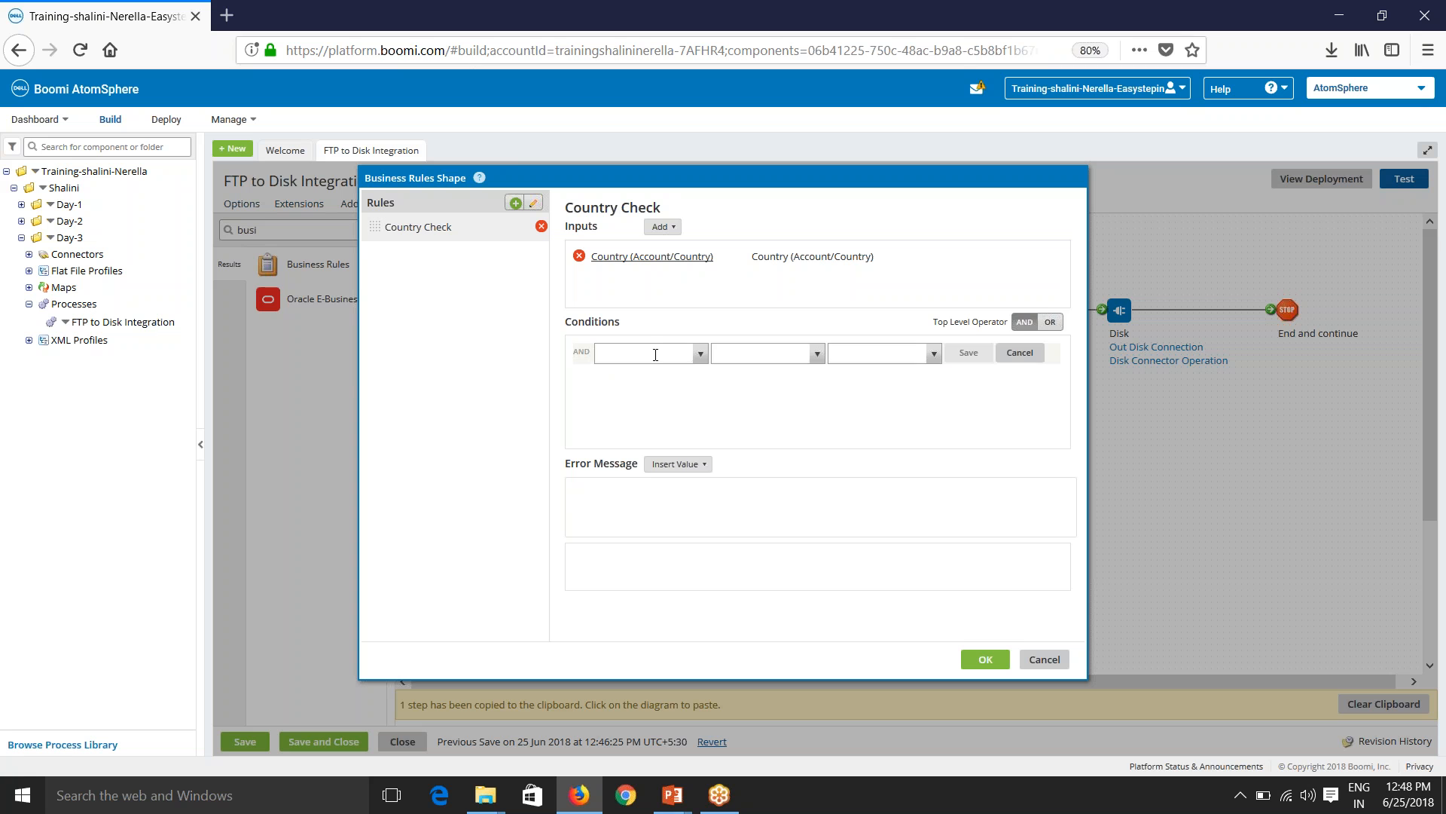
left_click(700, 353)
left_click(703, 399)
left_click(816, 353)
scroll(761, 446, "down", 1)
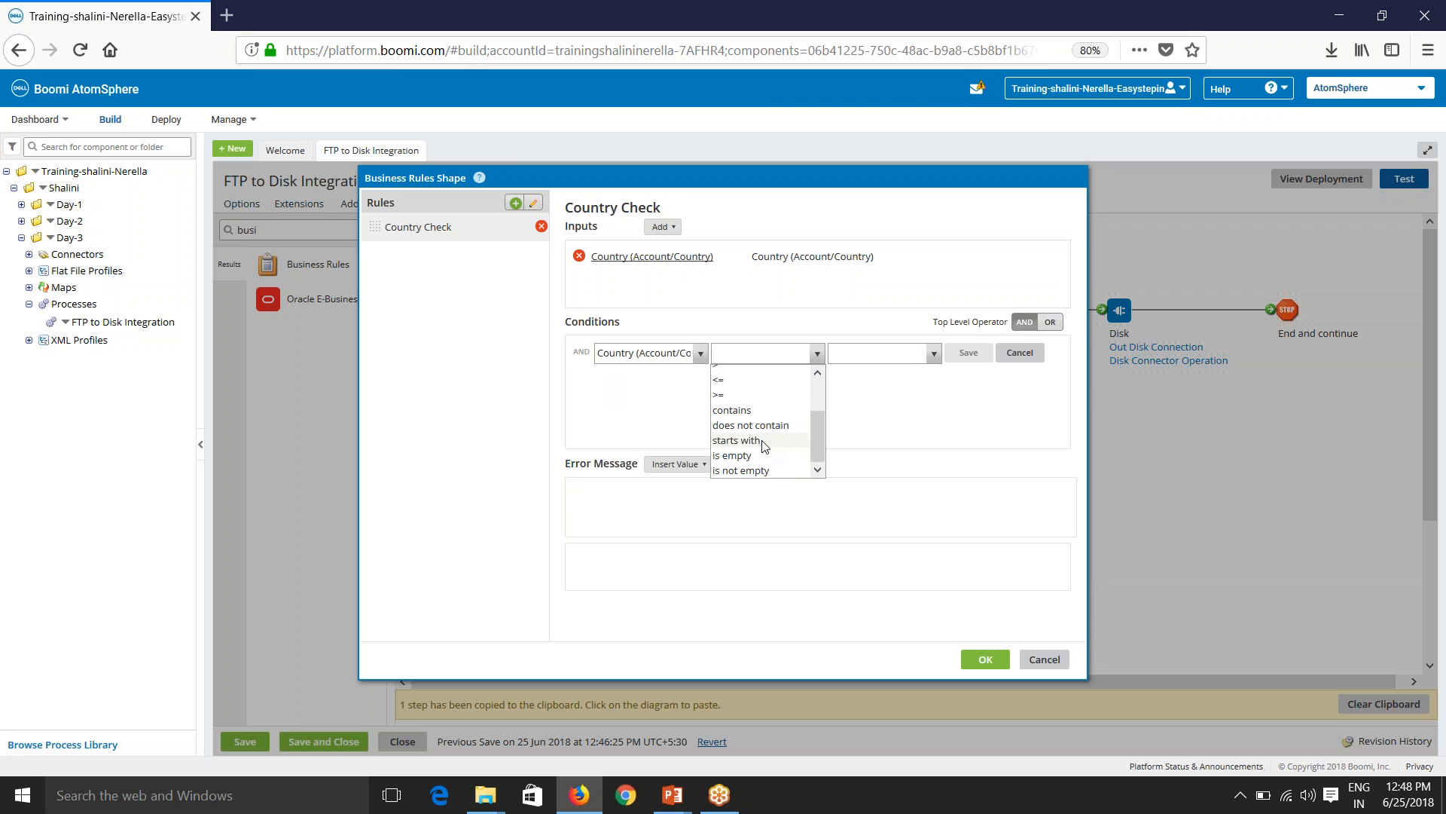
scroll(742, 443, "up", 1)
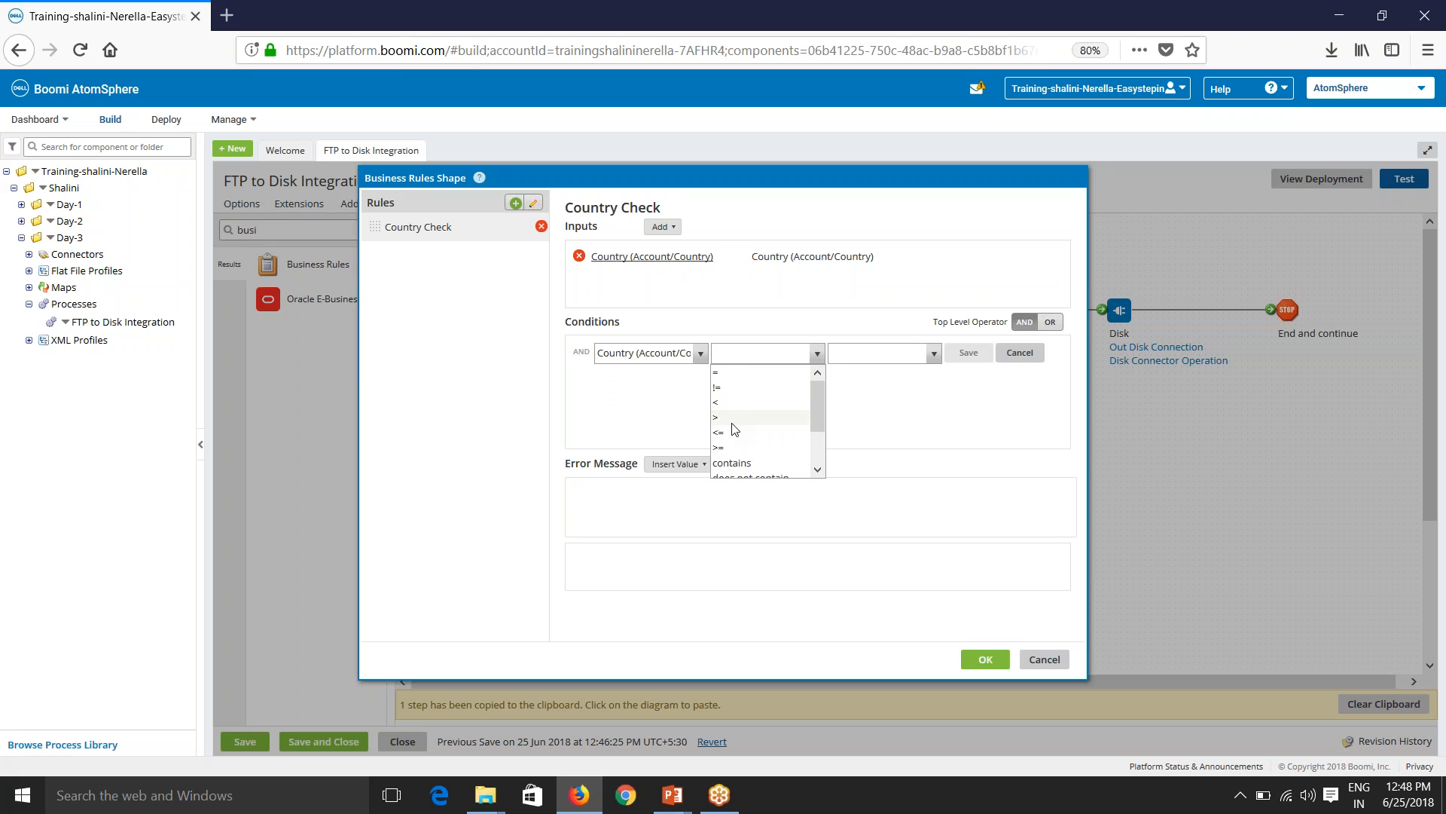
scroll(734, 426, "down", 2)
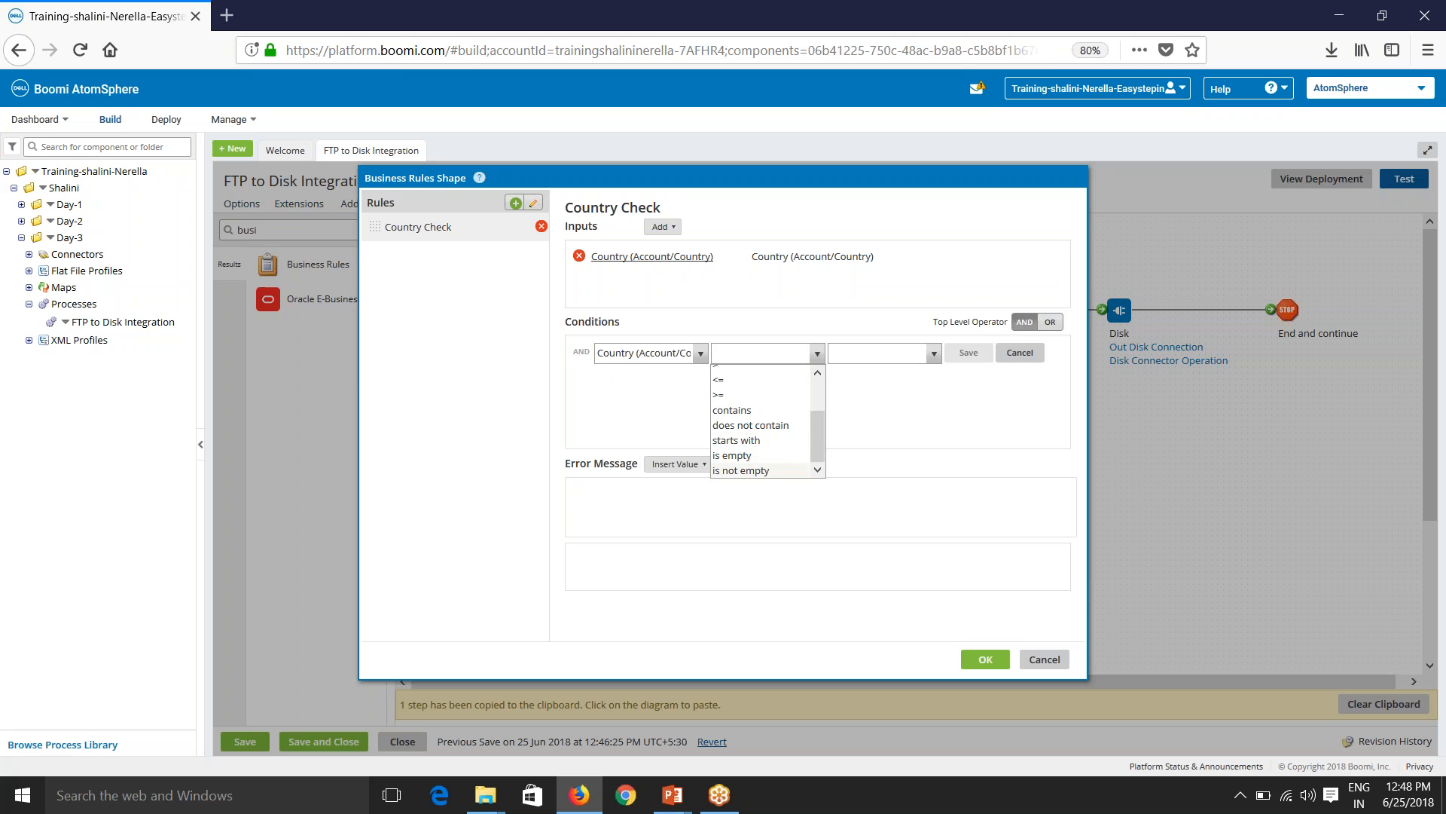
scroll(755, 471, "up", 1)
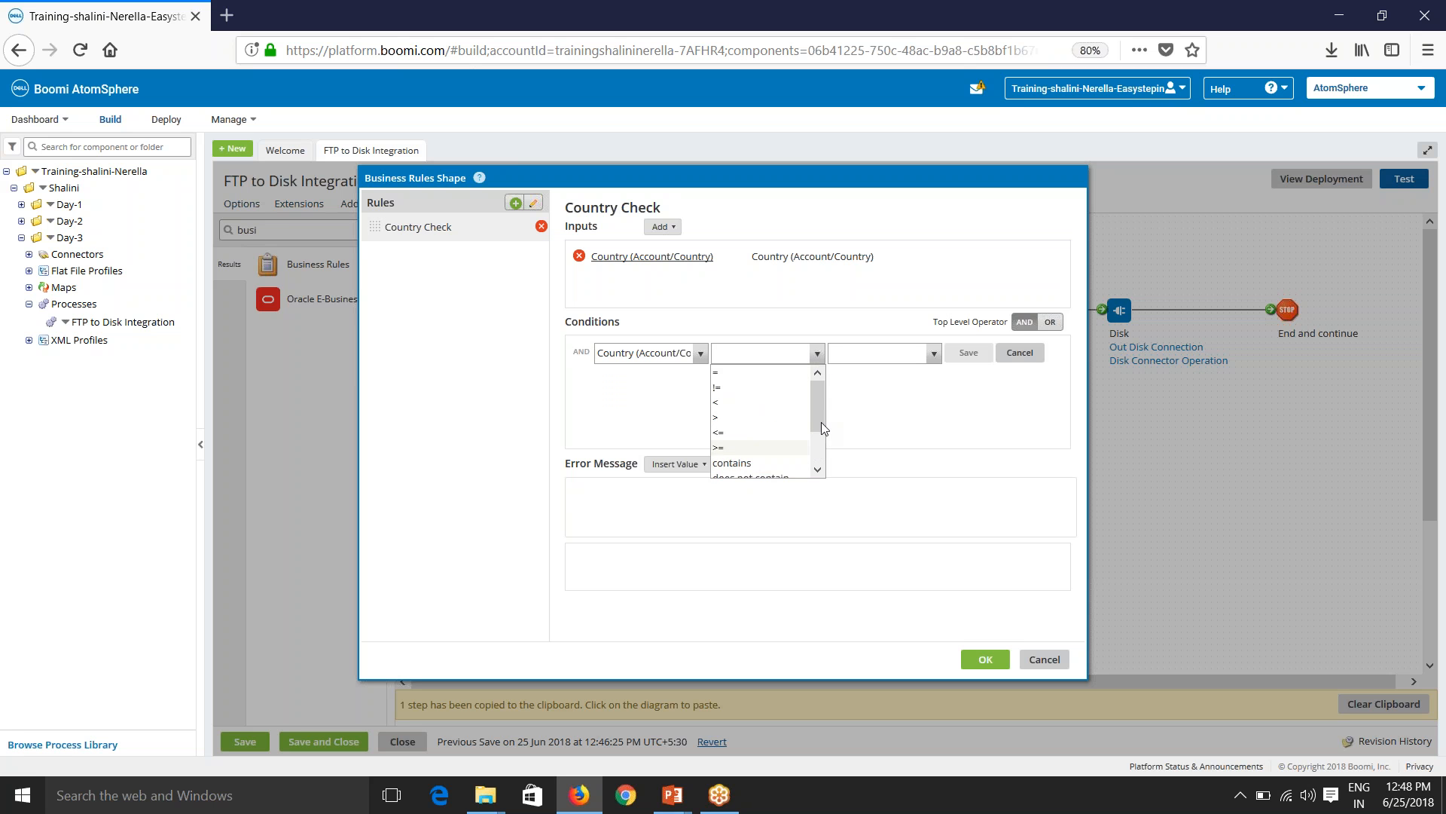
left_click(739, 371)
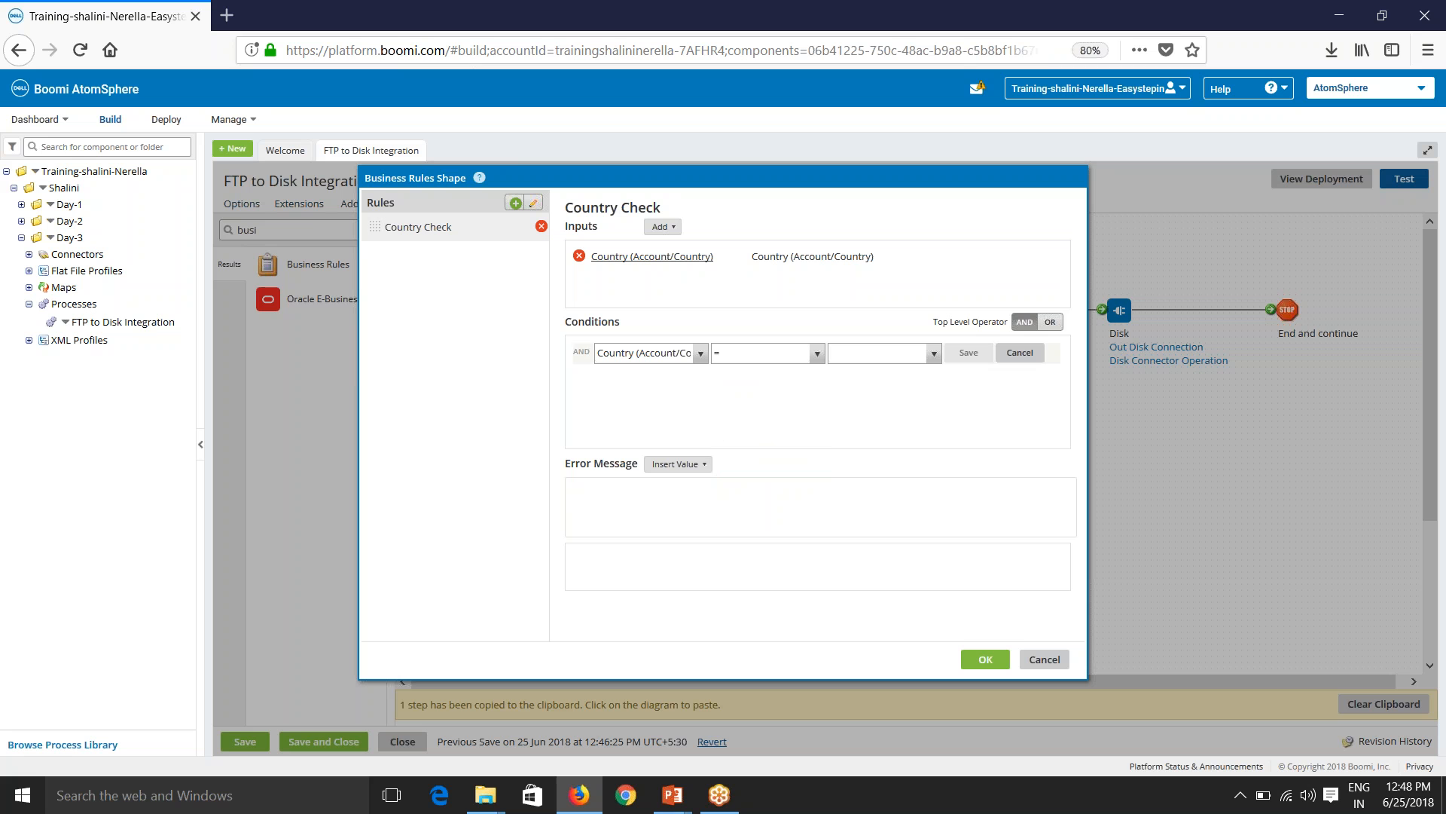
left_click(927, 360)
left_click(860, 374)
left_click(661, 376)
type("USA")
left_click(970, 353)
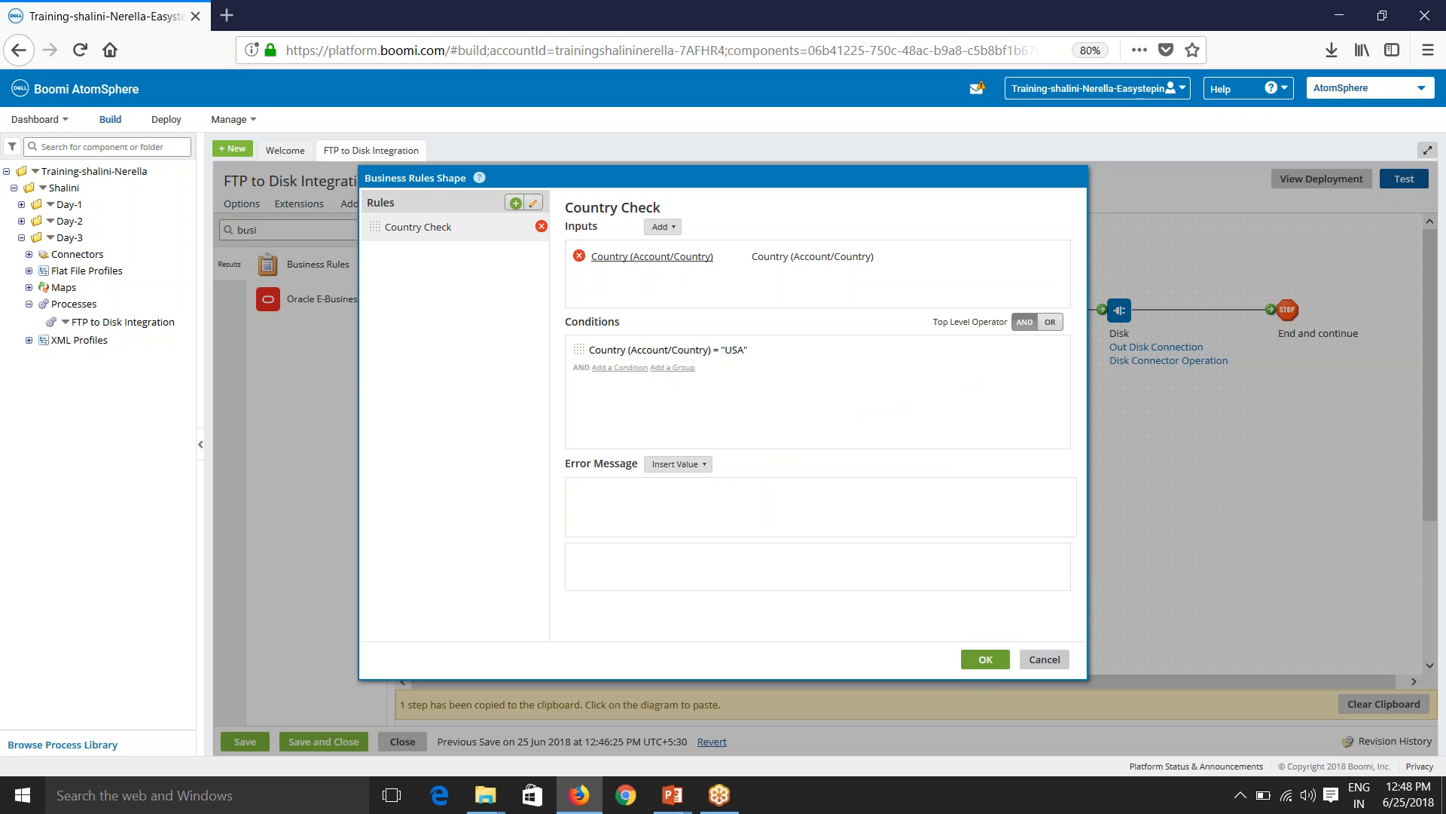
Set the rule's error message to "The country values is not equal to USA, value provided is" followed by the Country value, and accept the rule.
left_click(724, 507)
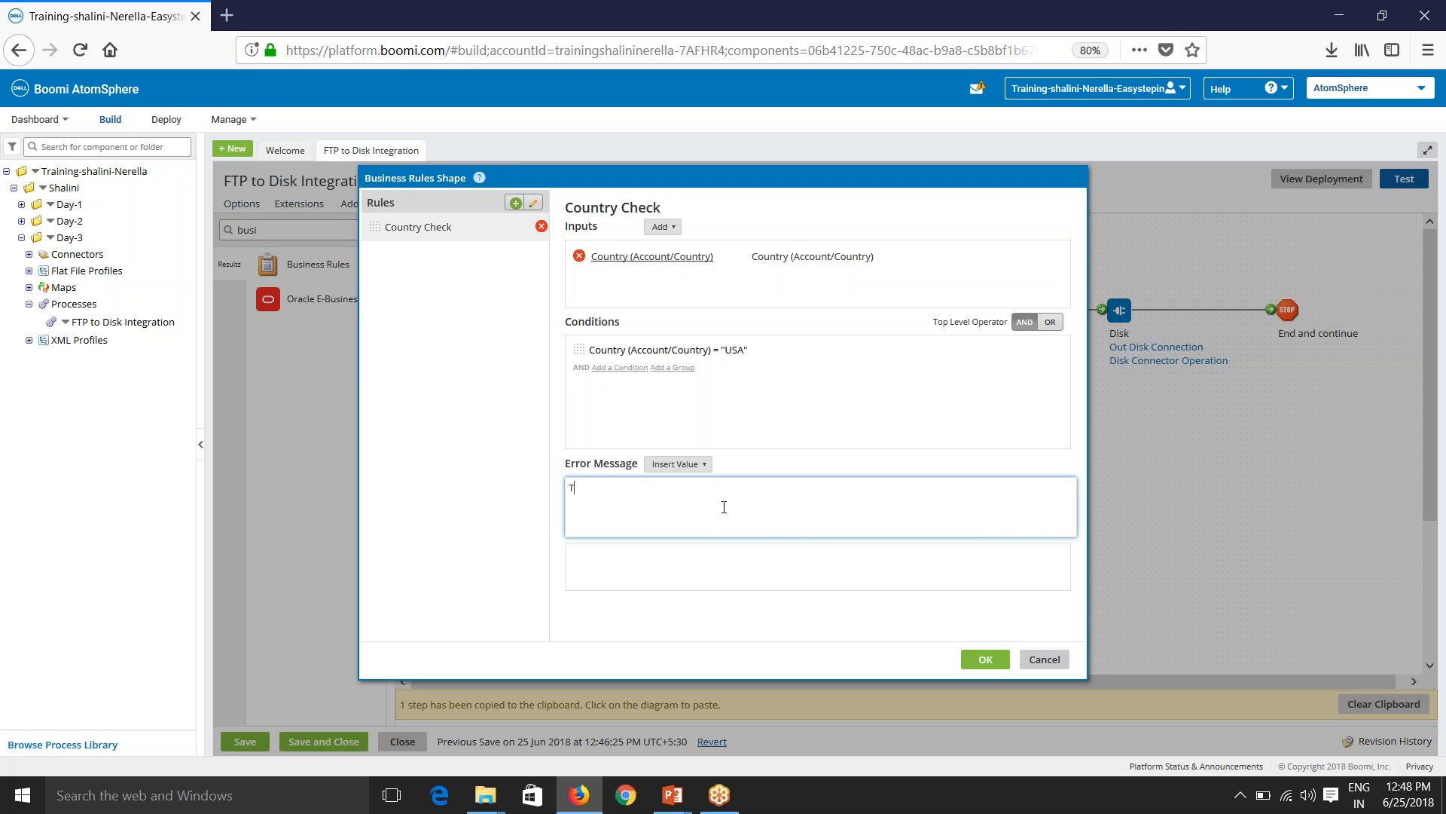
type("ountry values is not eqi")
type("al to USA, value provided is")
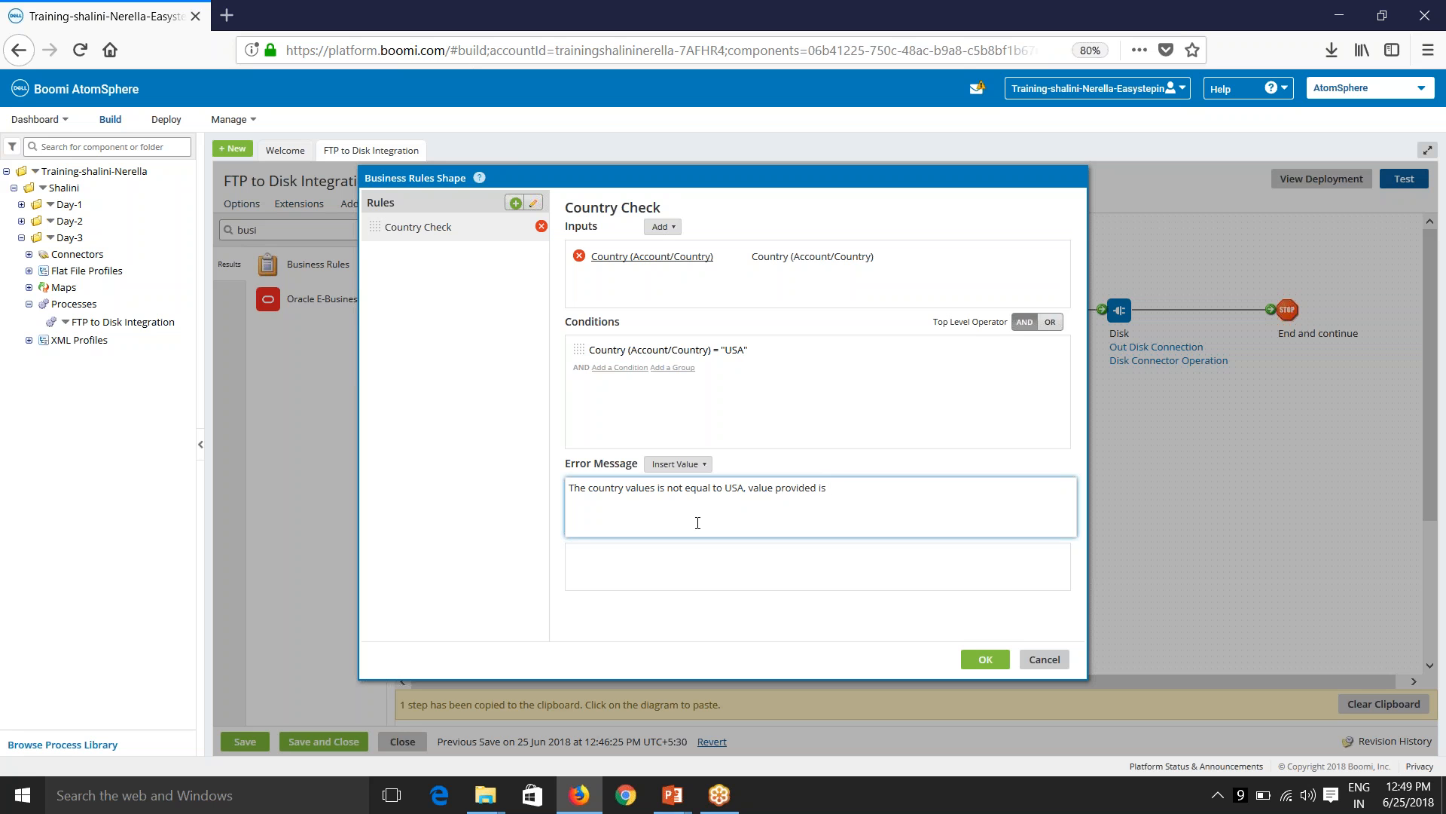
left_click(680, 463)
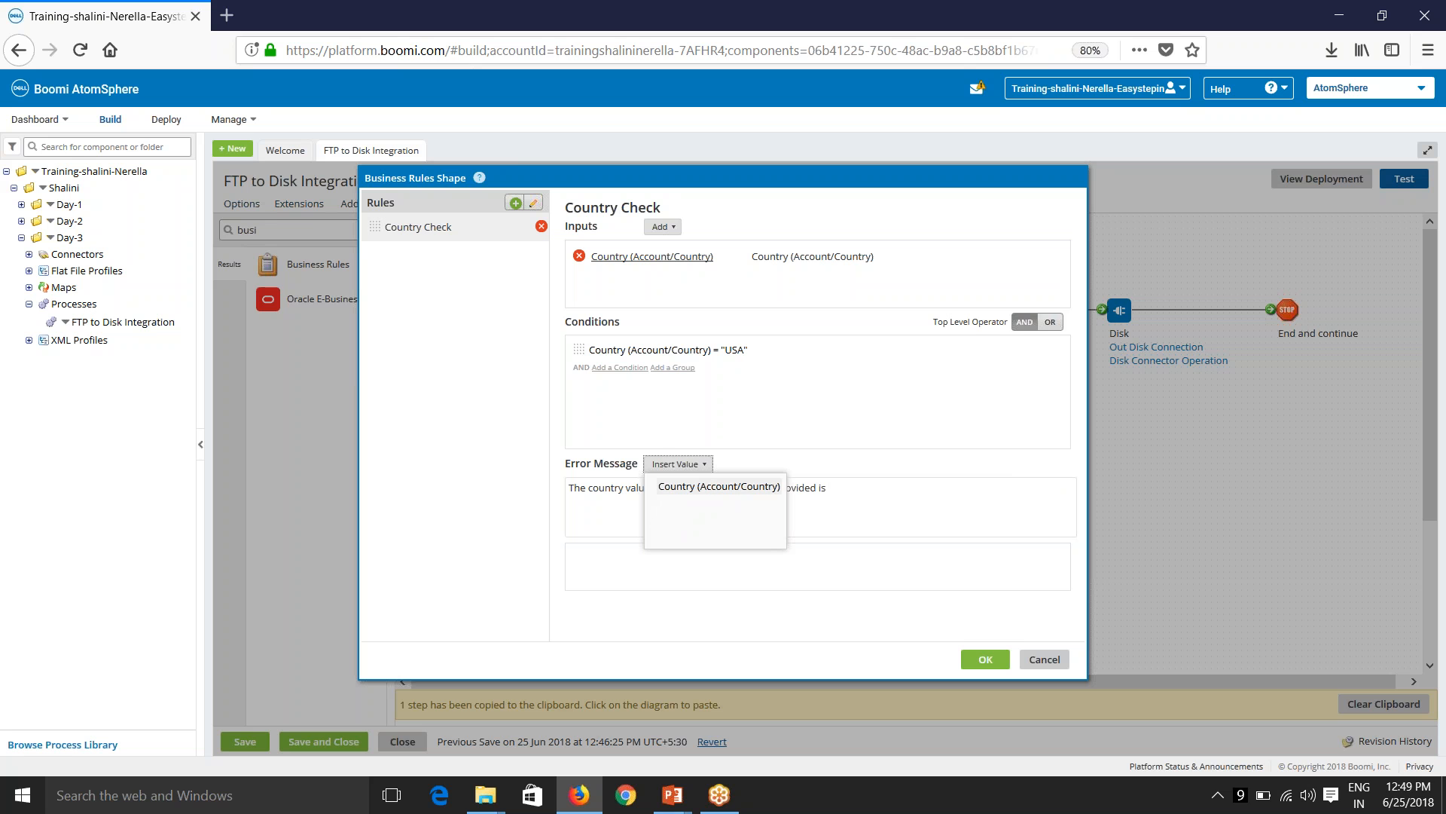
left_click(678, 488)
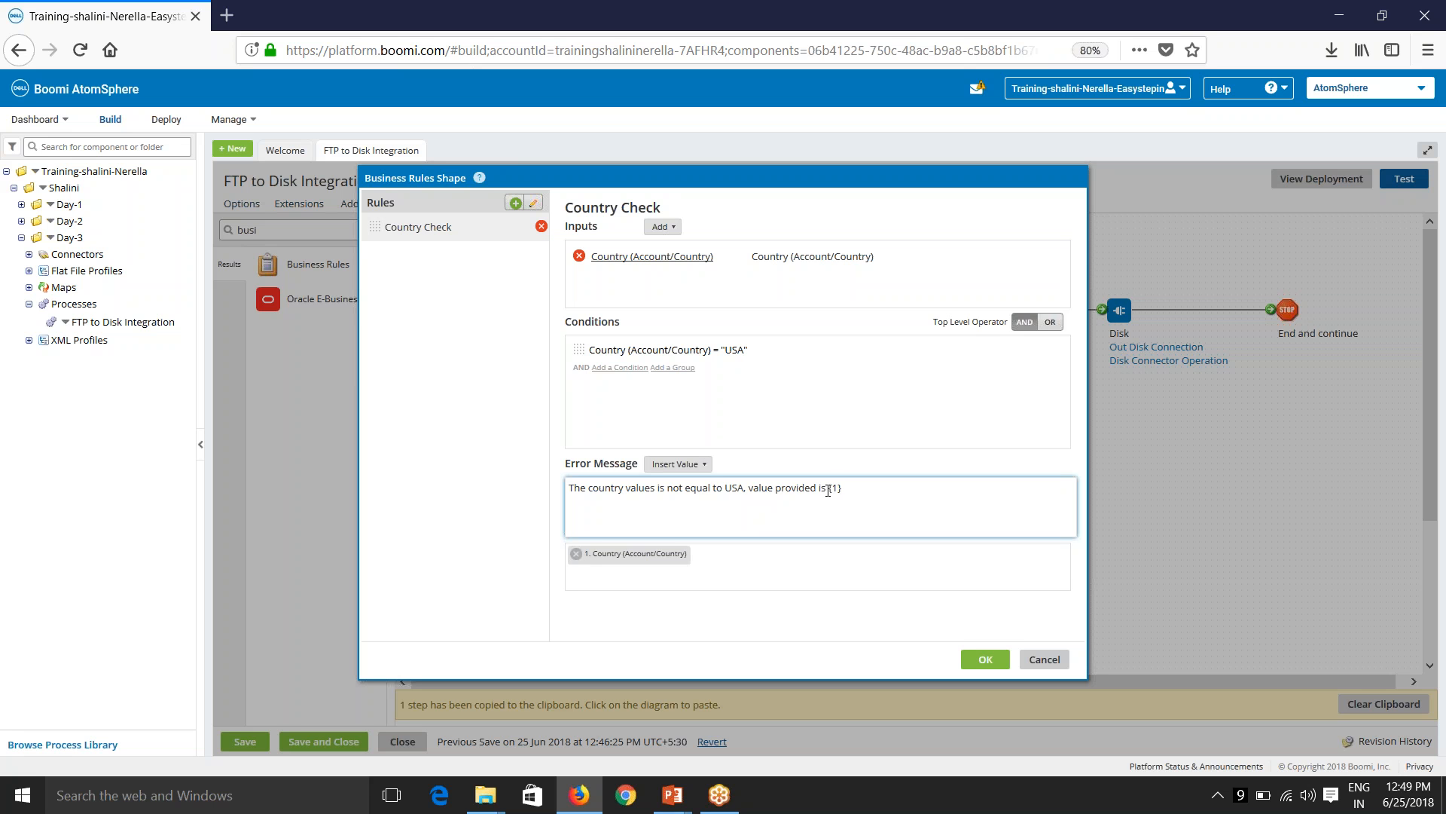
left_click(1399, 624)
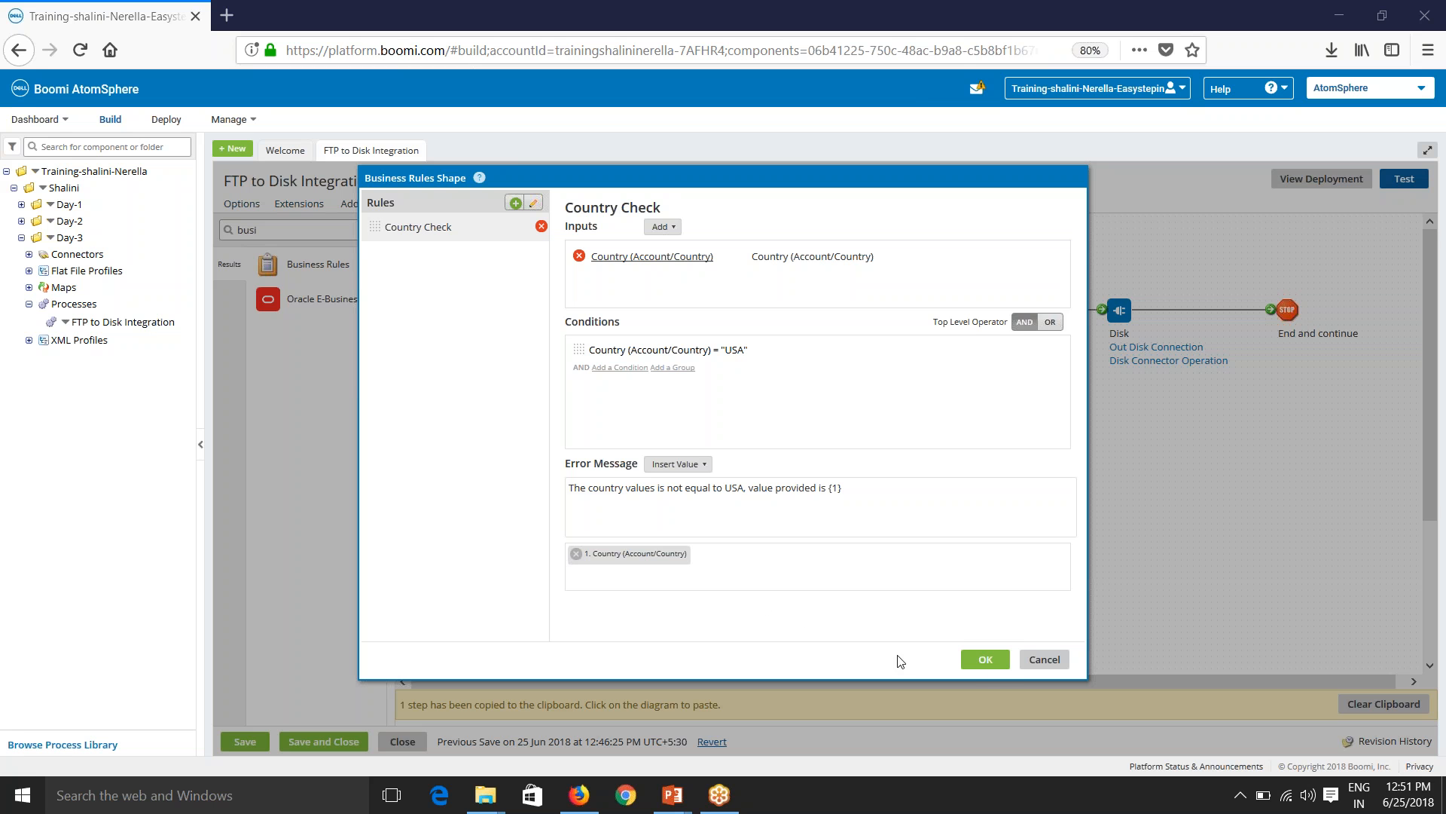
left_click(982, 661)
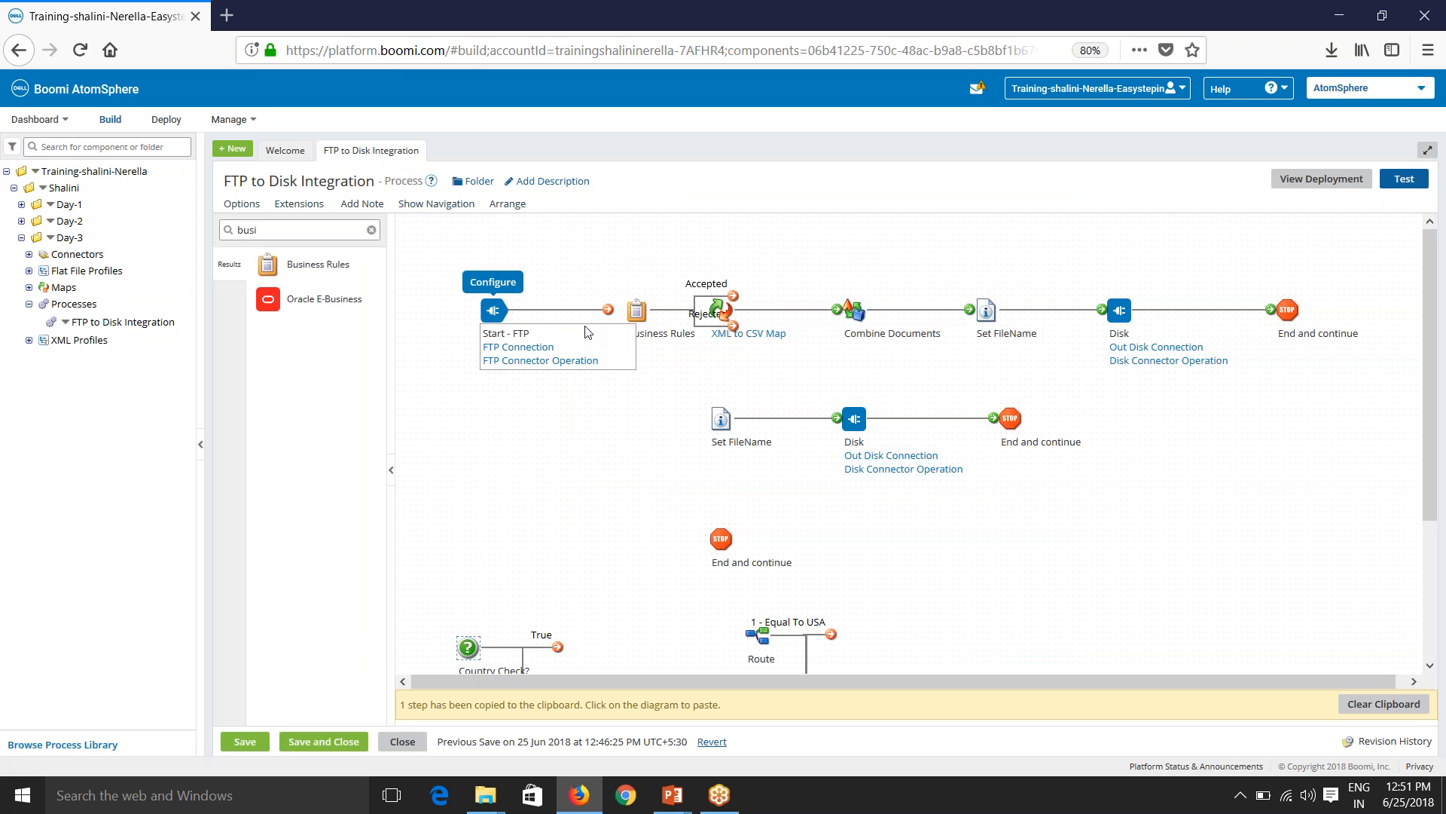
Connect Start - FTP to Business Rules, link Accepted to XML to CSV Map, and lead Rejected toward the lower End and continue, leaving a gap.
mouse_move(608, 310)
left_mouse_down()
mouse_move(637, 311)
mouse_move(614, 310)
left_mouse_up()
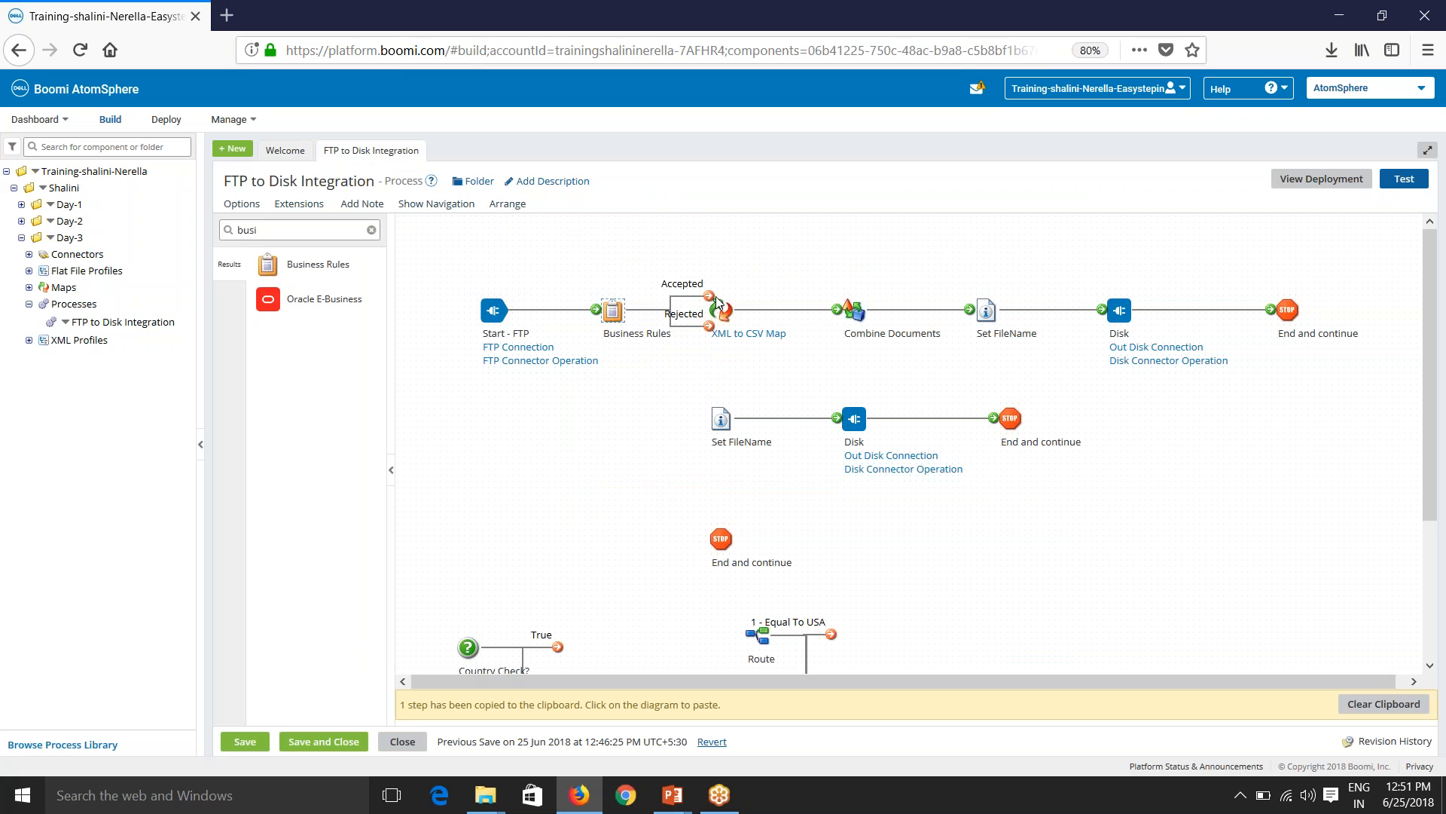
left_click_drag(708, 295, 721, 538)
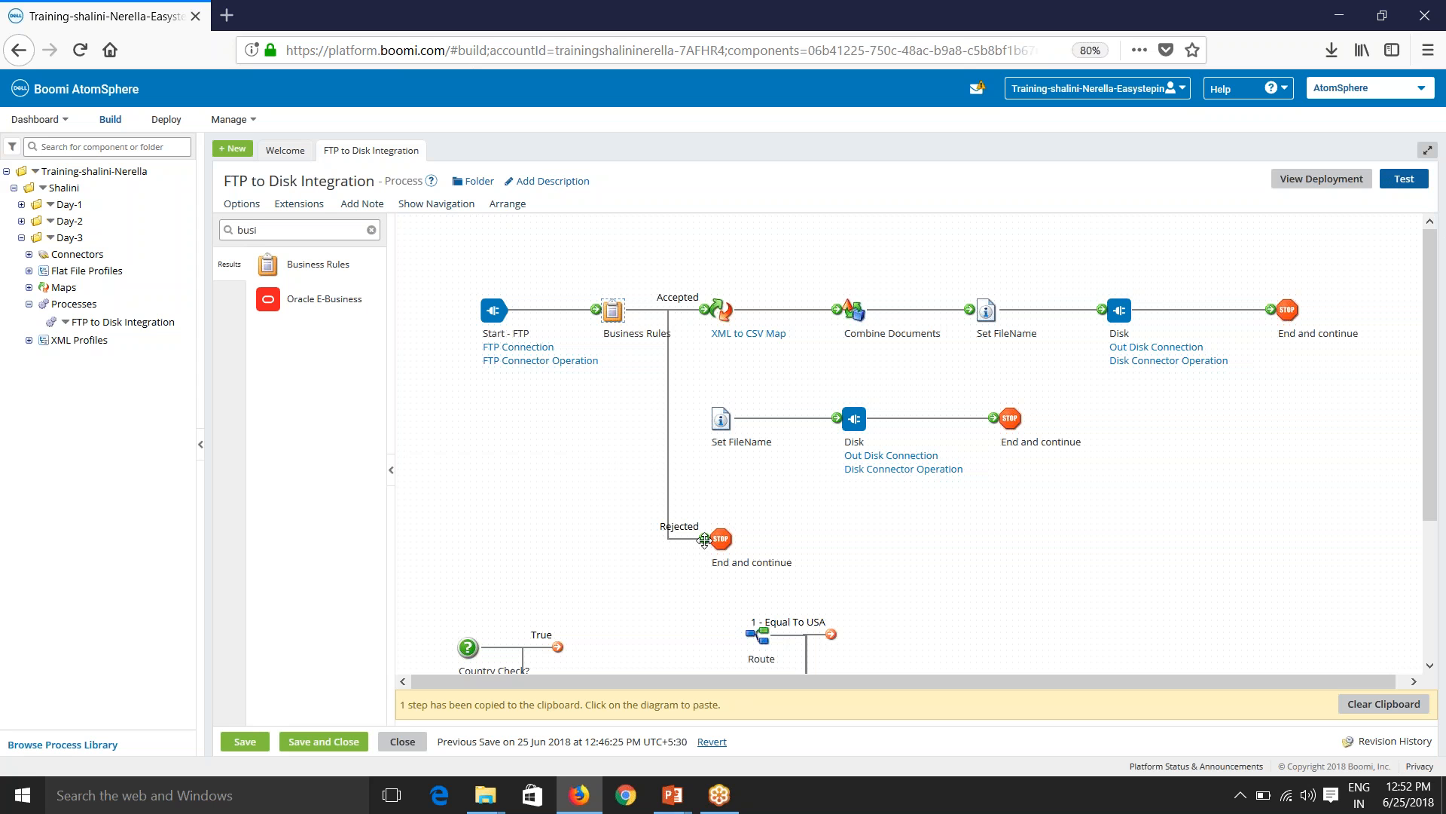
left_click_drag(705, 539, 794, 547)
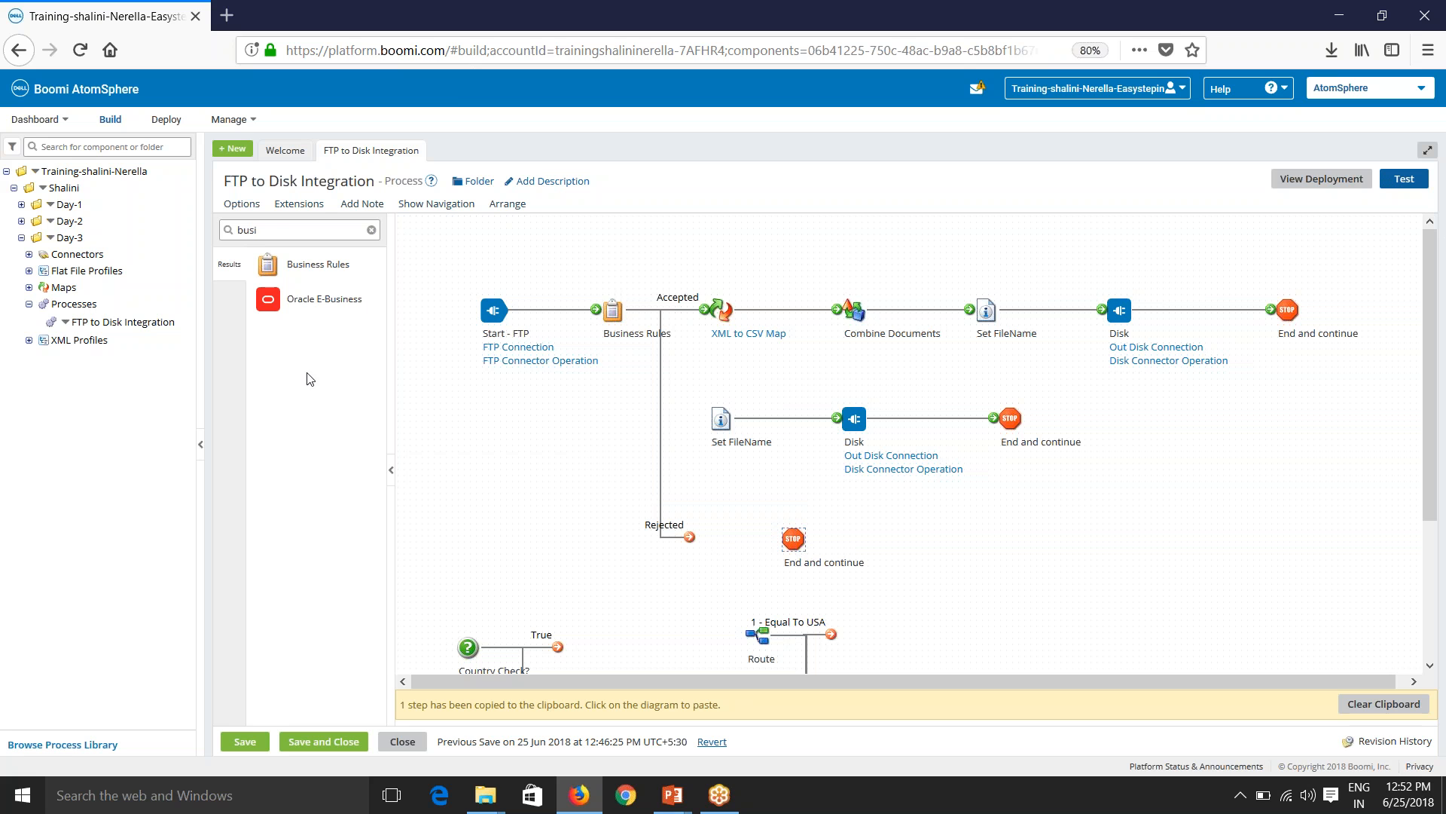
Find the Message shape and place it between the Rejected path's end and the lower End and continue shape.
left_click_drag(260, 230, 216, 217)
type("mess")
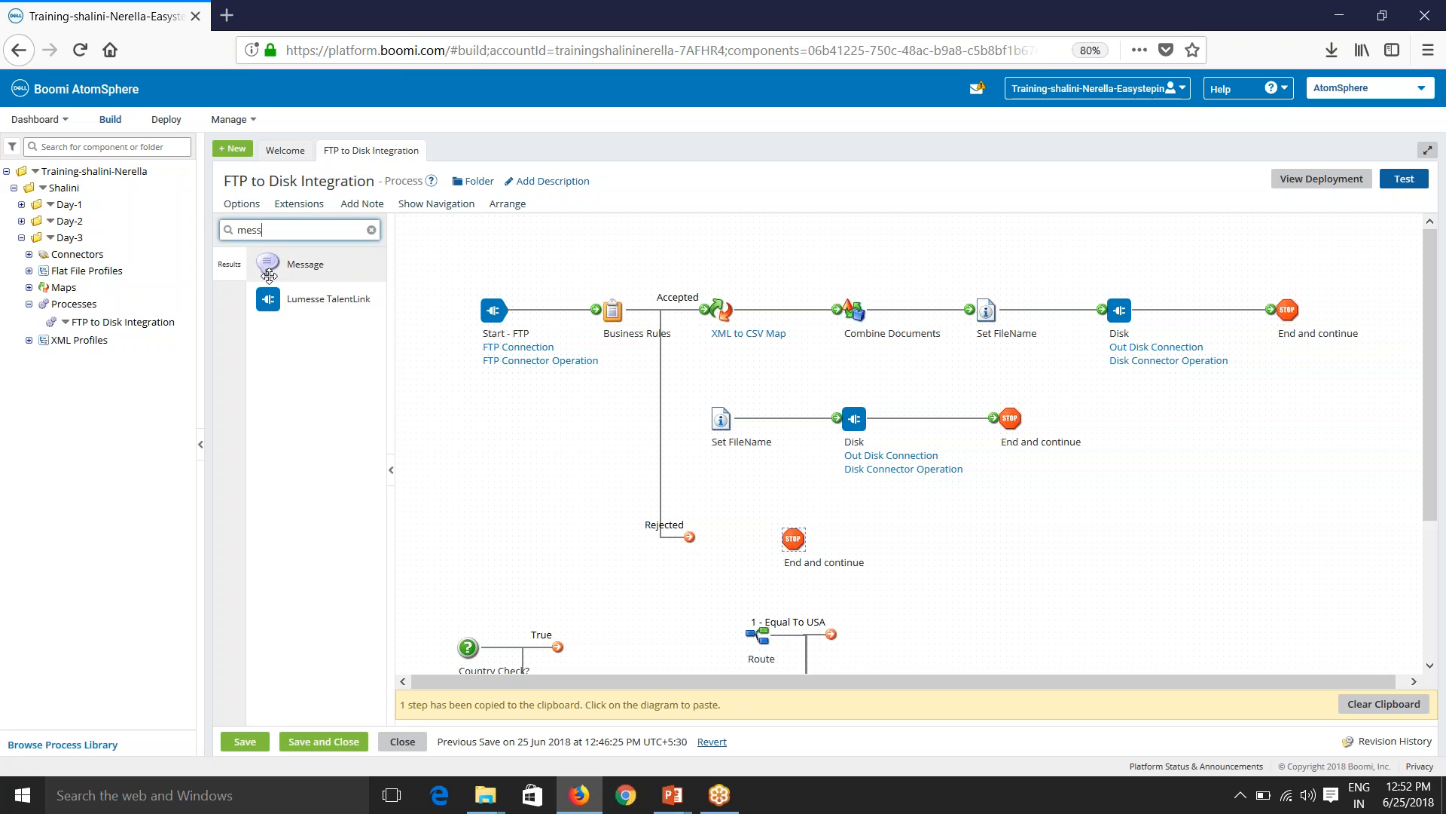
left_click_drag(269, 264, 721, 536)
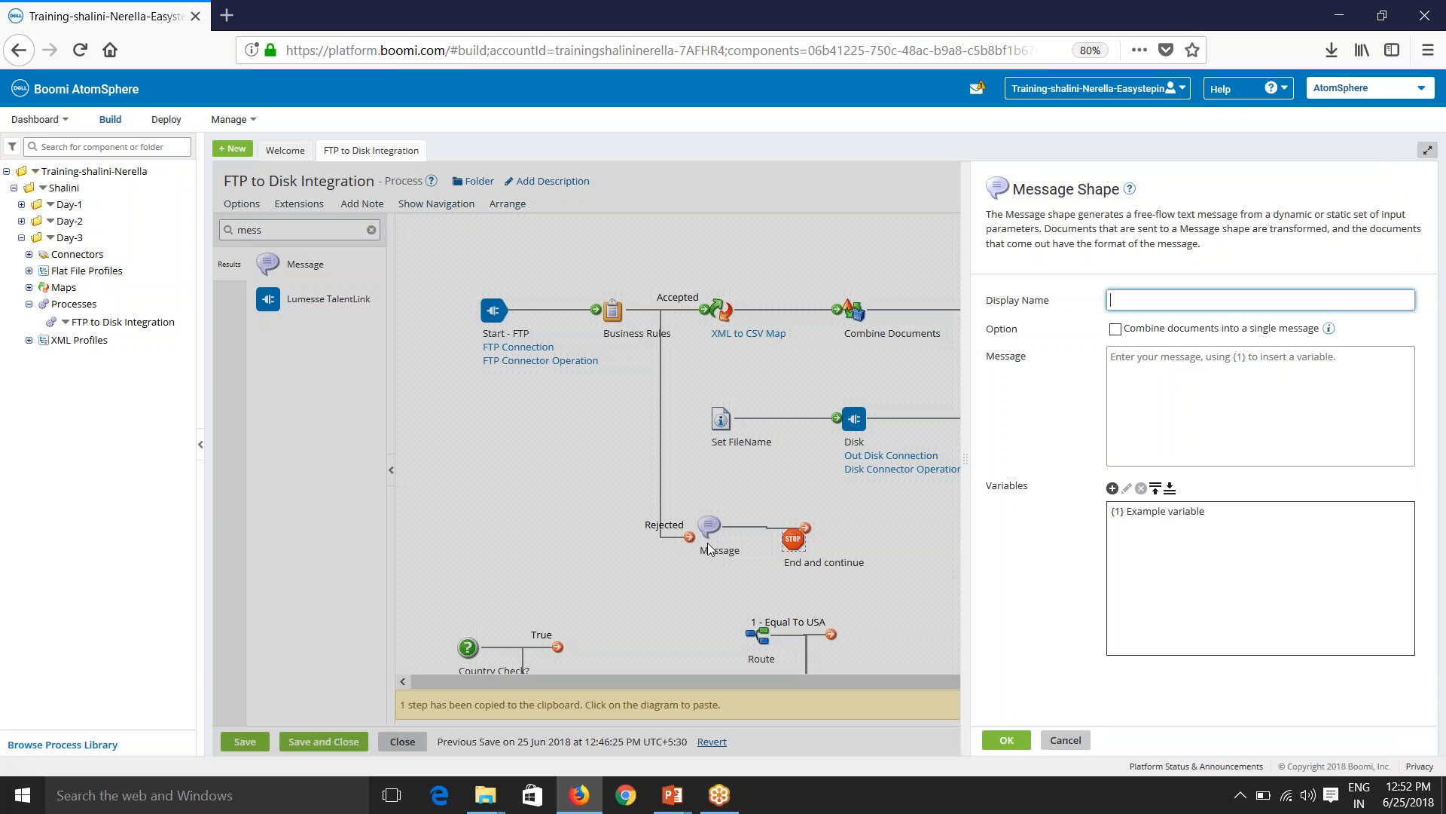
Enter "The error message is: {1}" as the text of the Message shape.
left_click(1140, 383)
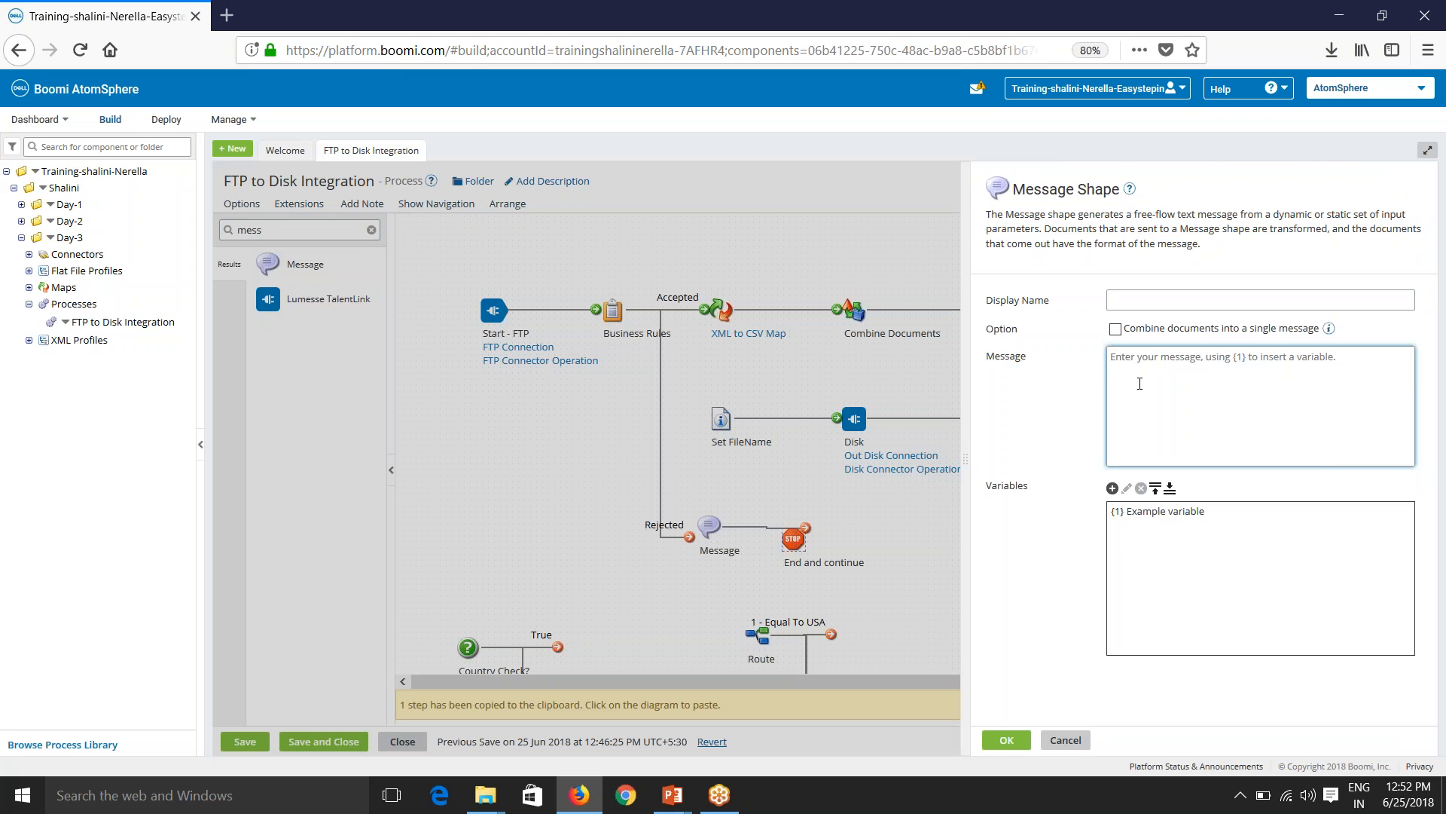
type("Th")
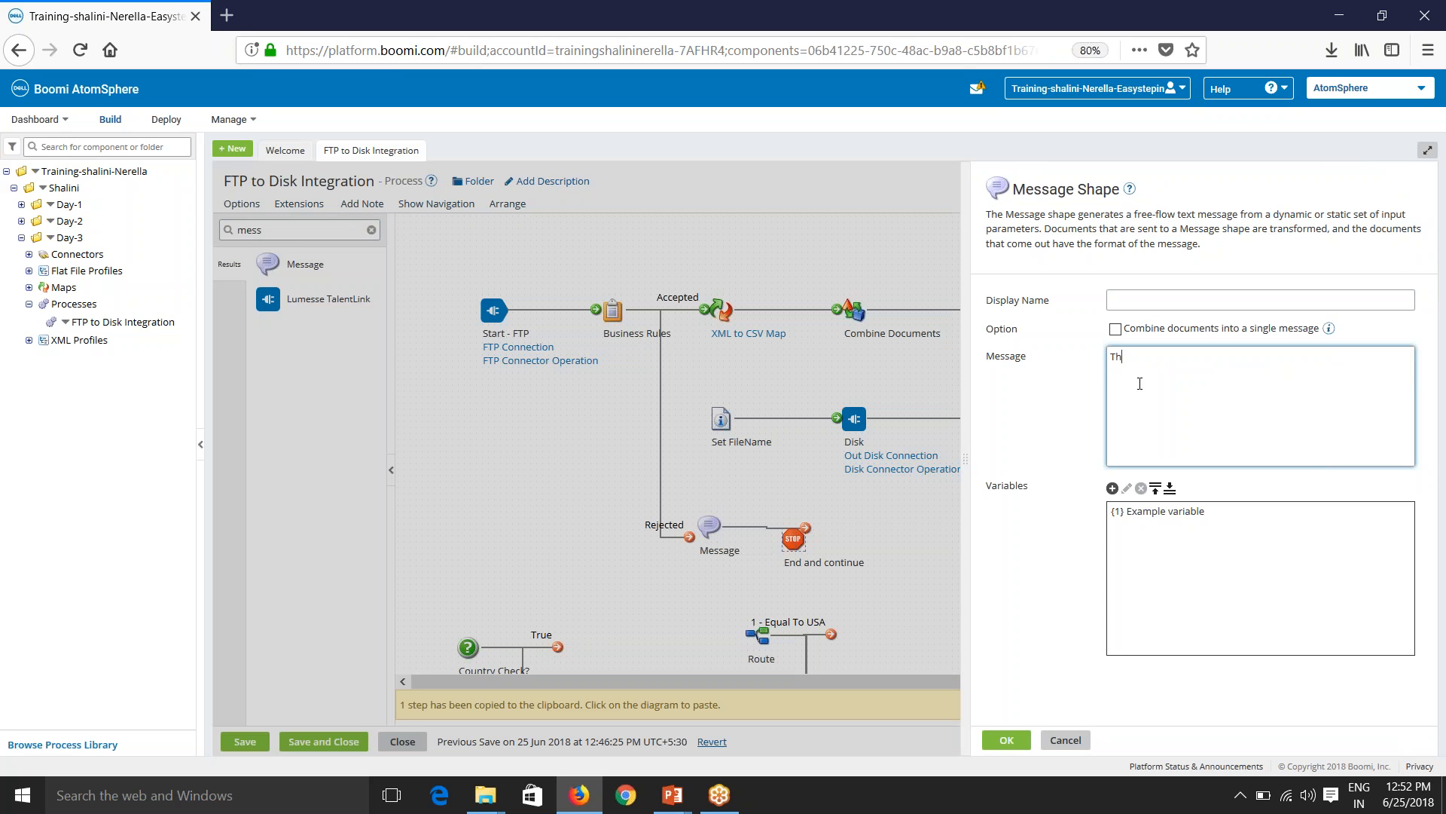
type("e error message is: {1")
left_click(1298, 796)
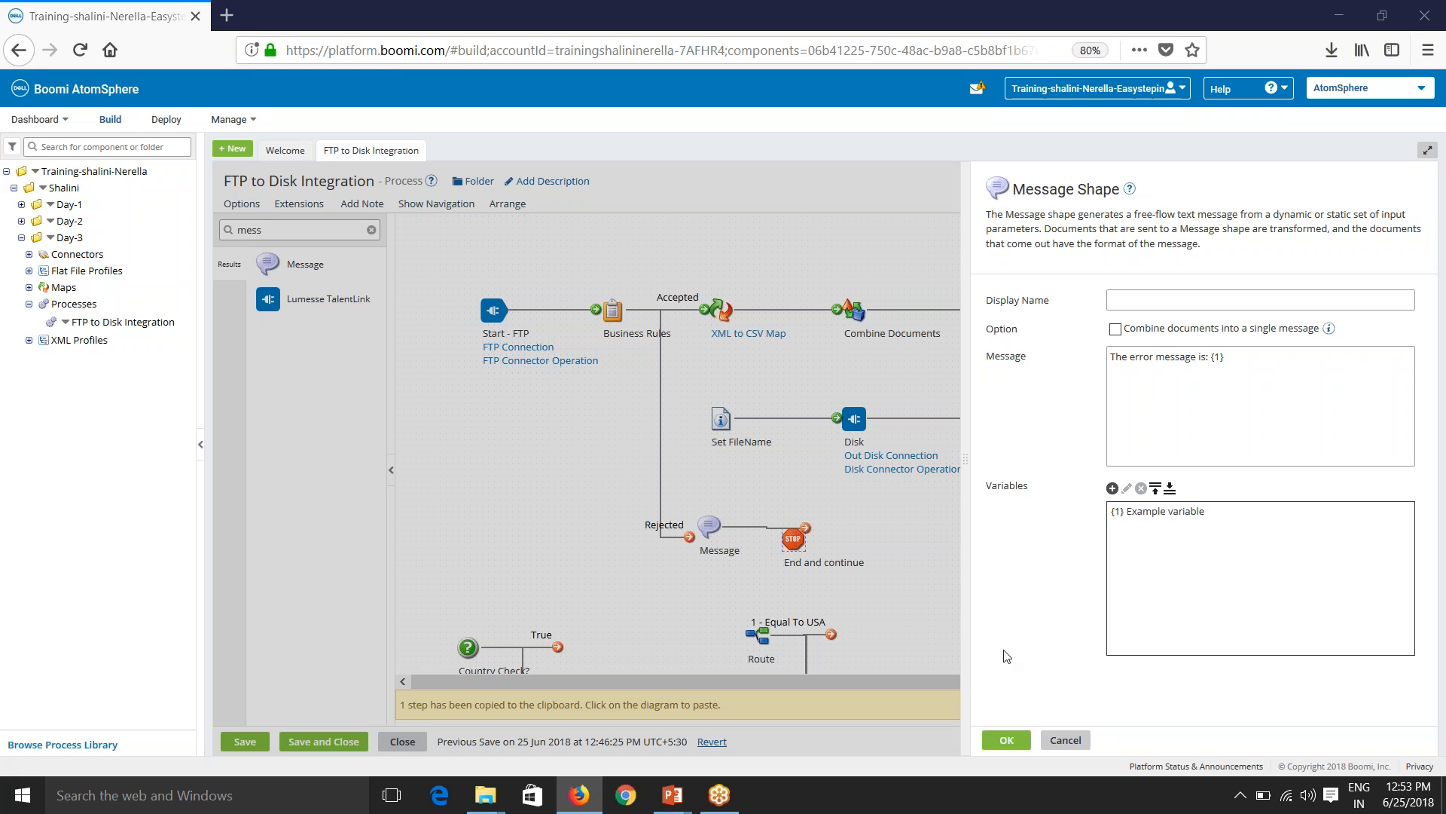
Define variable {1} as the document property Business Rules Result Message from the Base meta data, and accept the Message shape.
left_click(1112, 488)
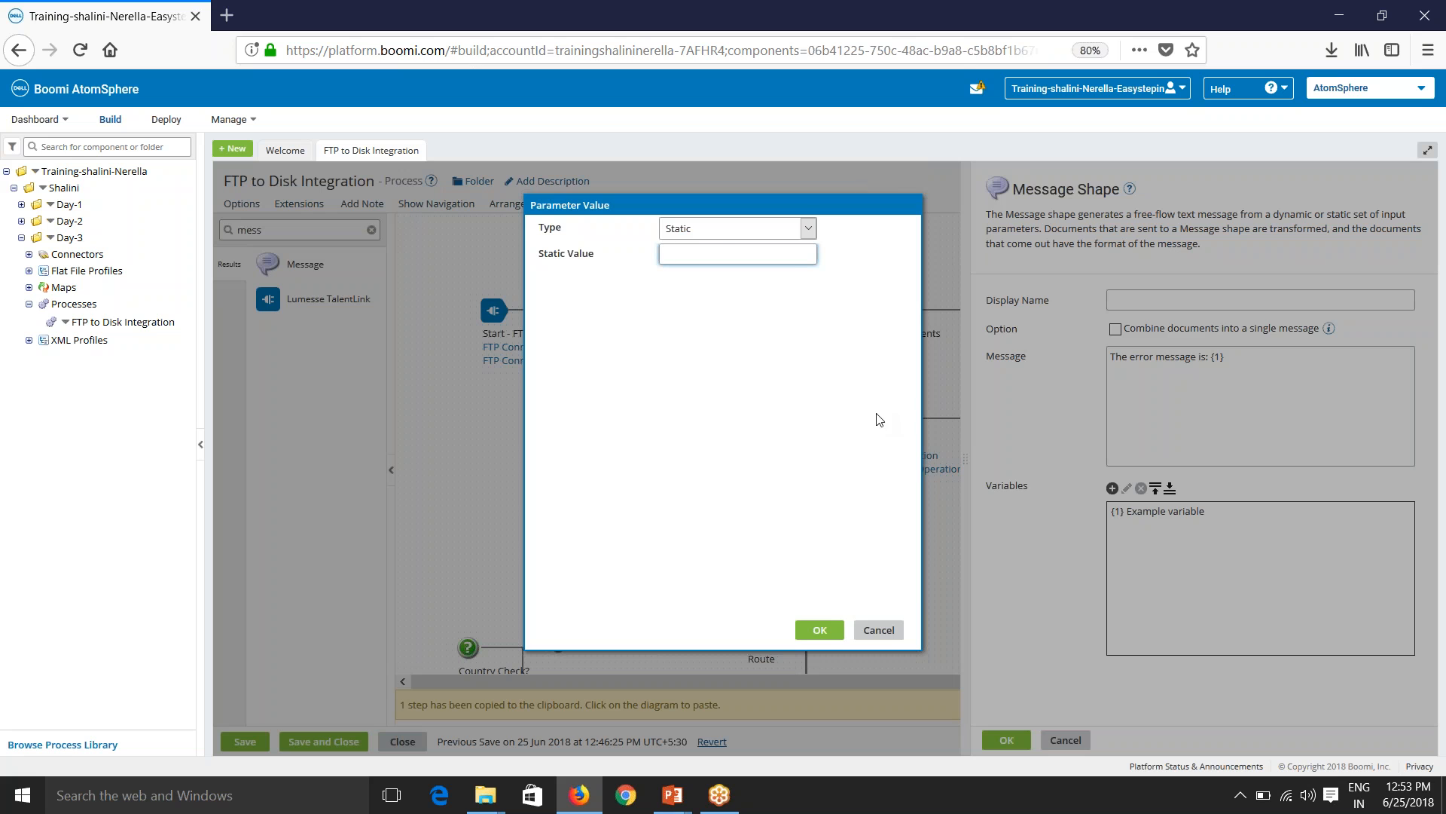
left_click(808, 228)
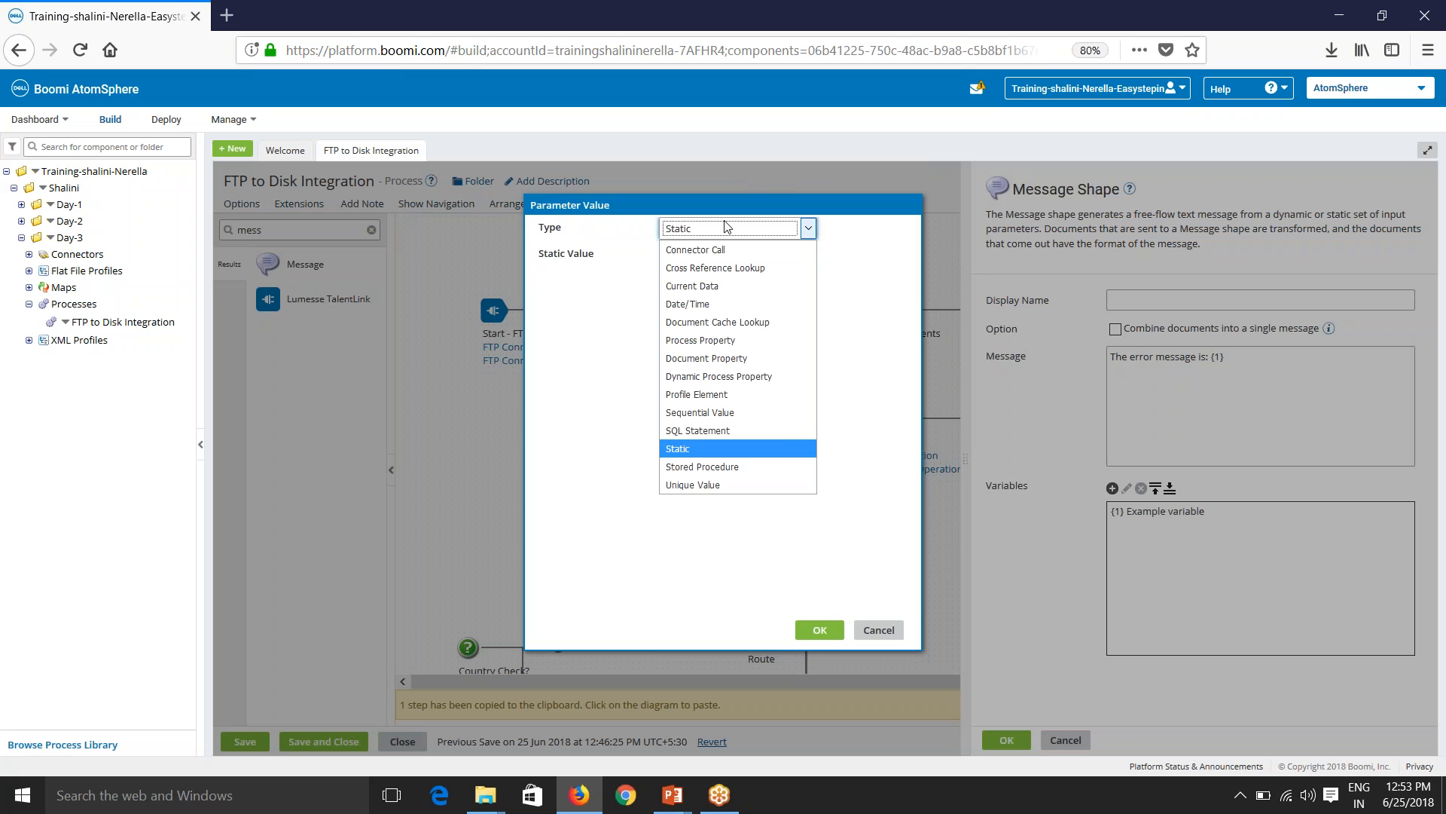
left_click(677, 359)
left_click(818, 255)
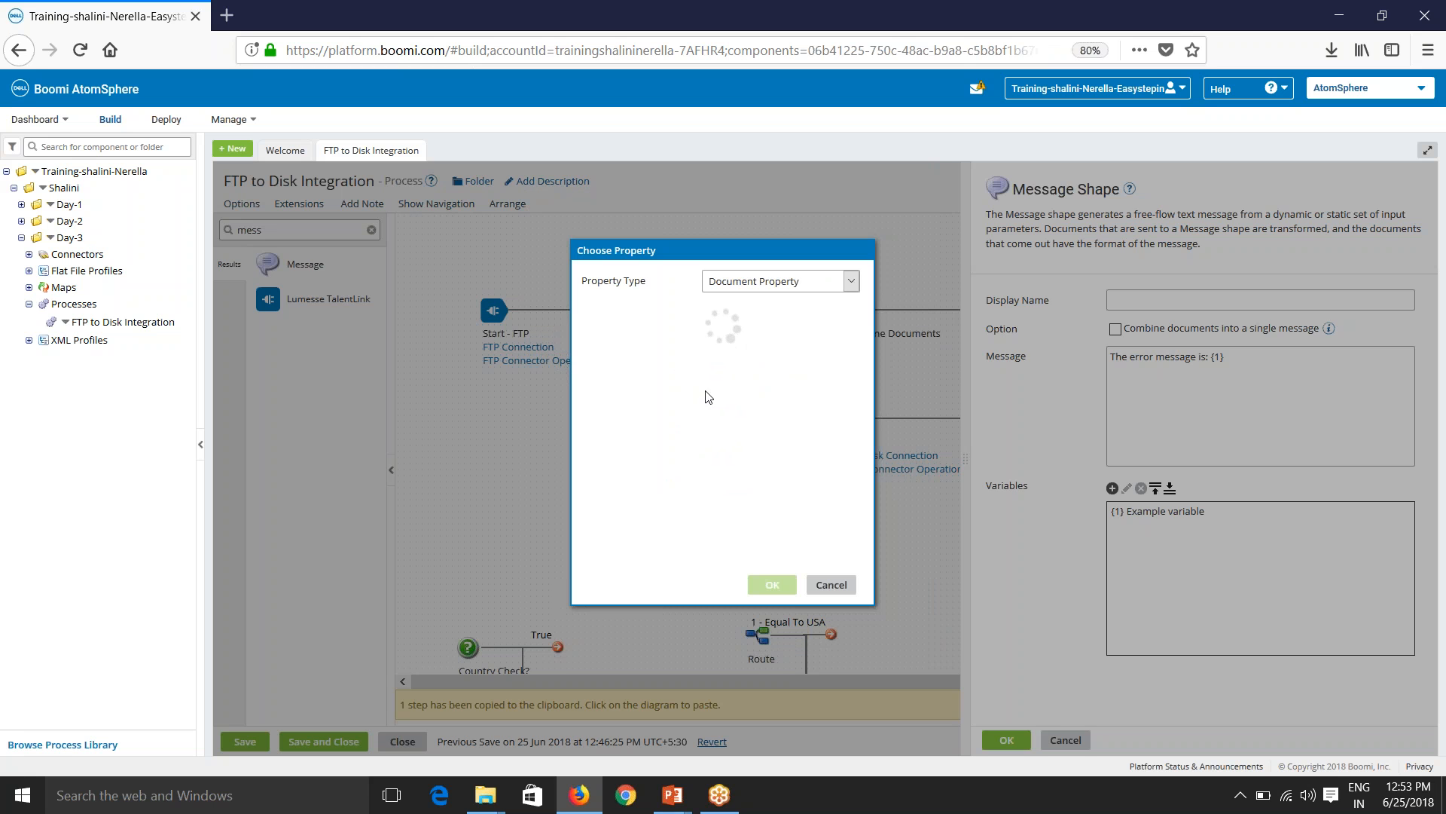
scroll(708, 400, "down", 3)
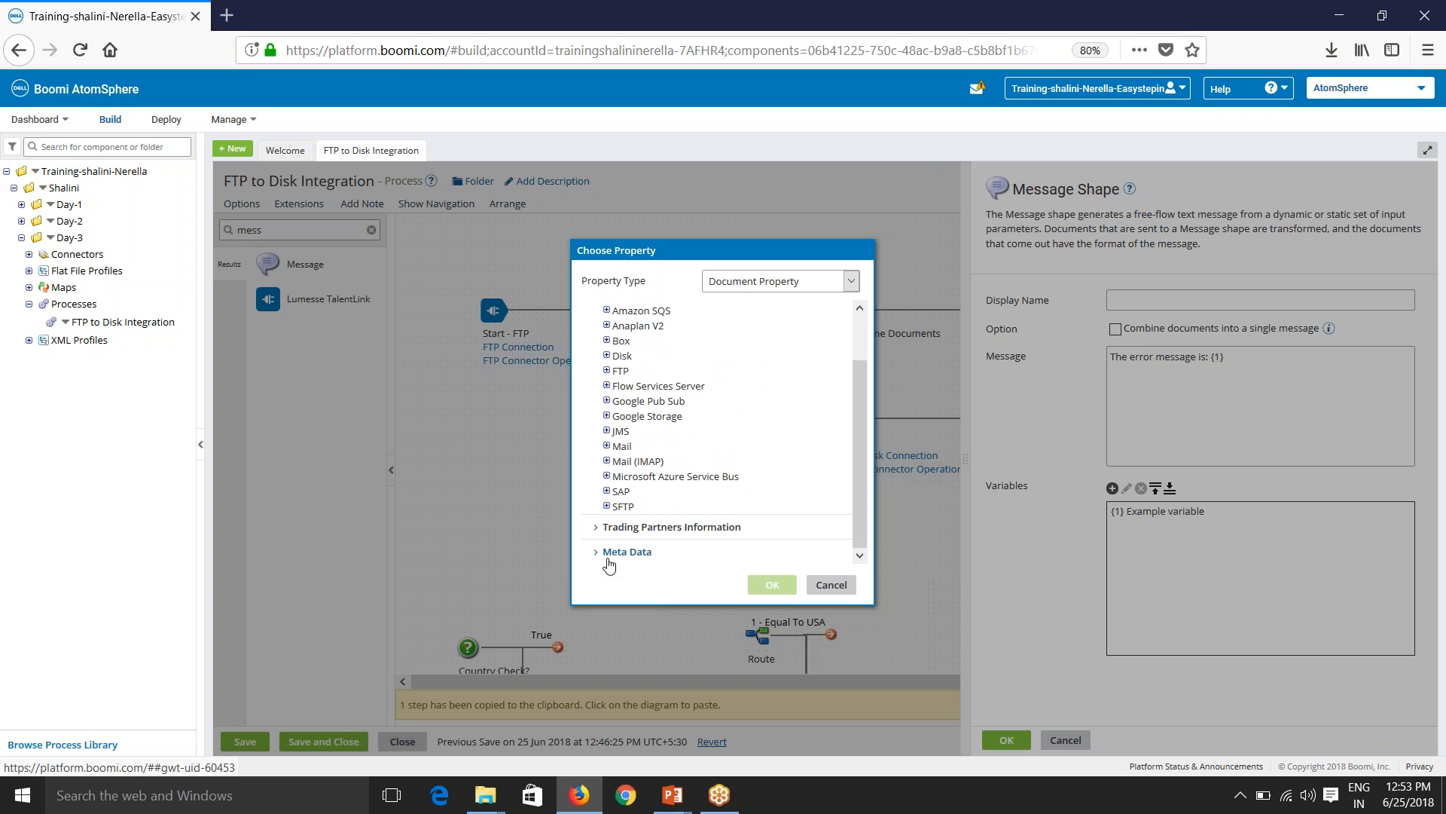
left_click(631, 551)
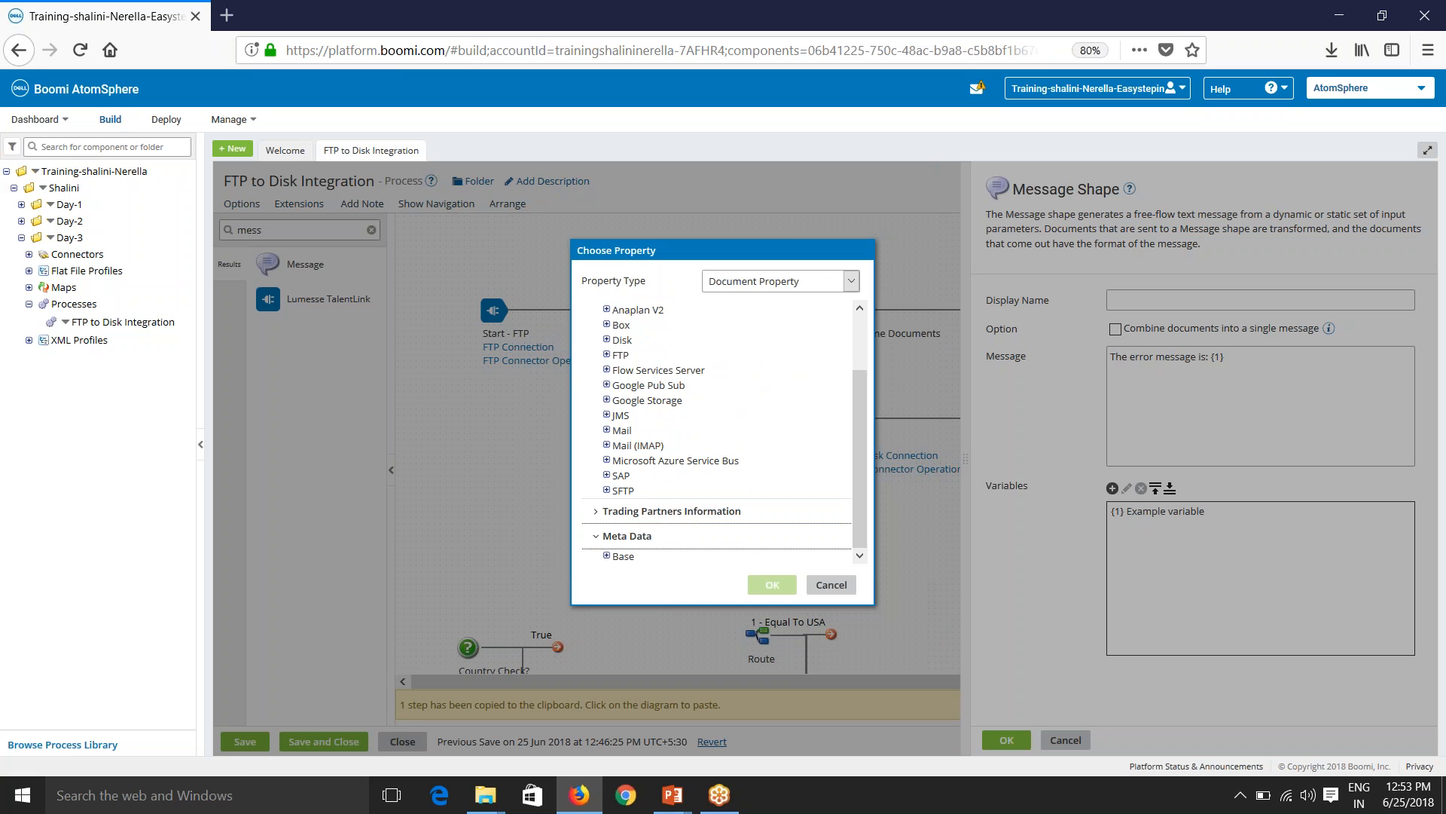
left_click(606, 556)
scroll(687, 504, "down", 2)
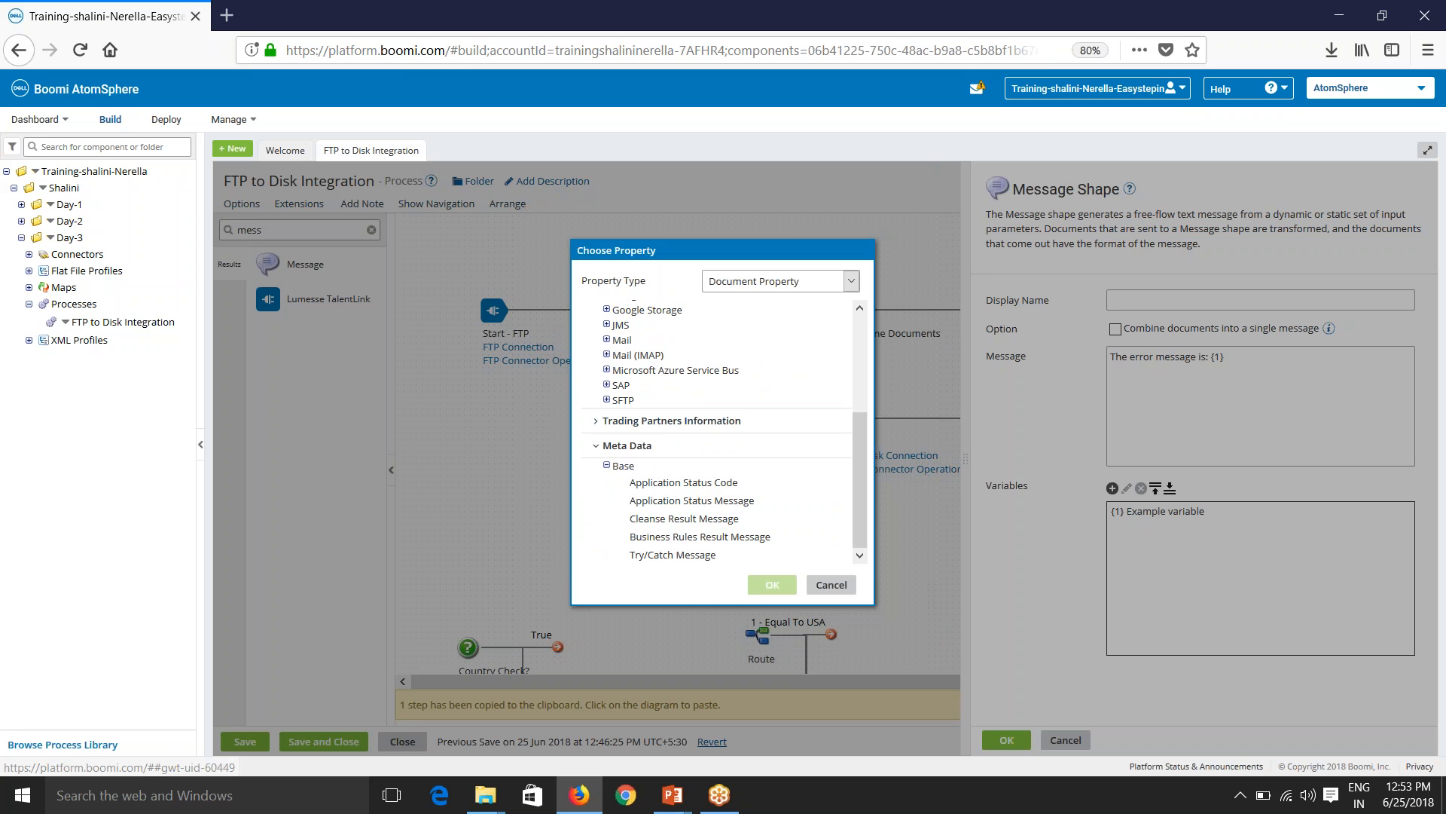
left_click(671, 537)
left_click(773, 585)
left_click(821, 539)
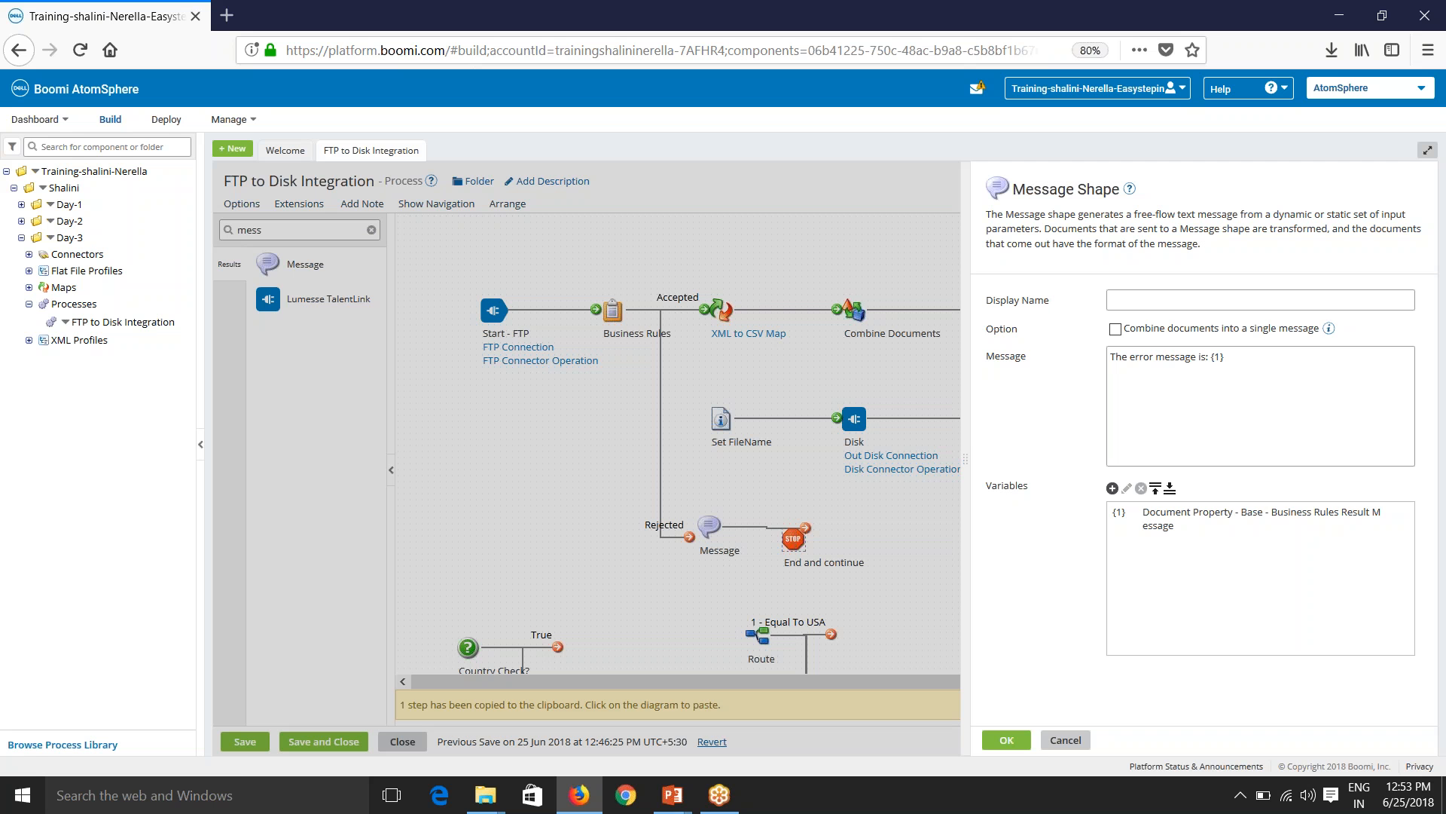
left_click(1007, 740)
Connect the Rejected path to the Message shape and the Message shape to the lower End and continue shape.
mouse_move(703, 552)
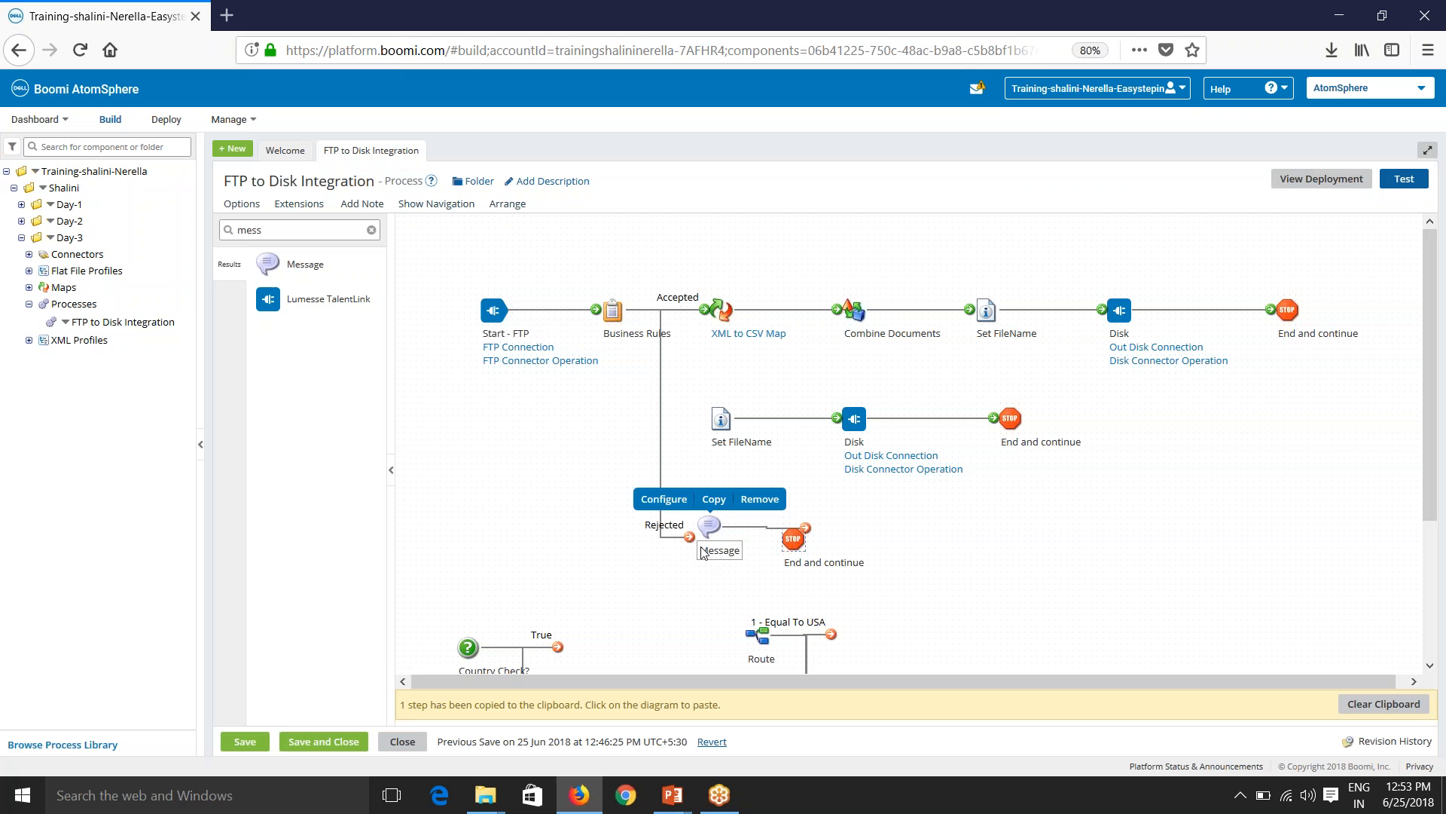
left_click_drag(689, 538, 708, 537)
left_click_drag(806, 538, 819, 539)
mouse_move(707, 540)
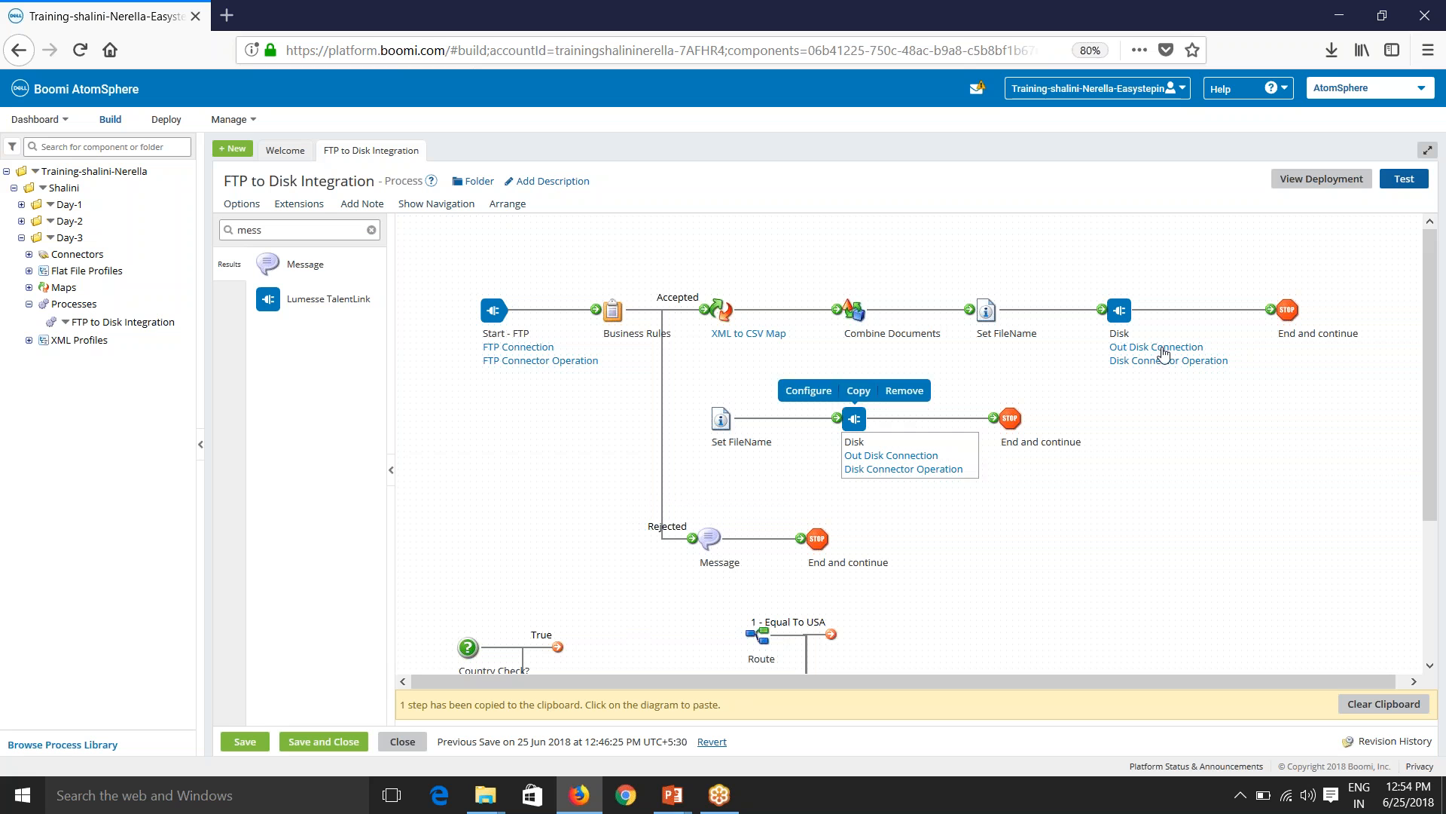
Save the FTP to Disk Integration process and run a new test on the preselected DEV Atom.
left_click(1404, 184)
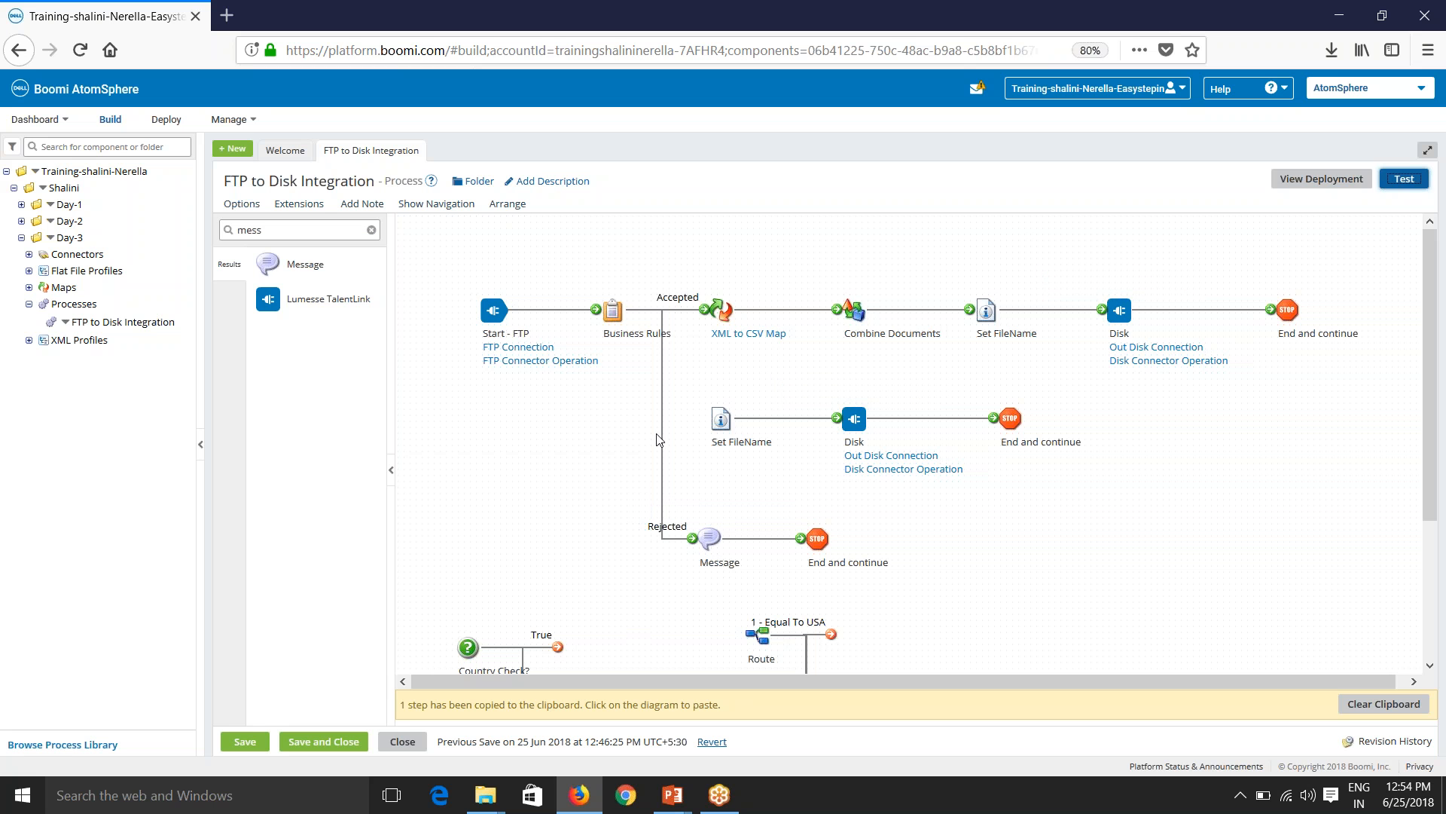
left_click(758, 459)
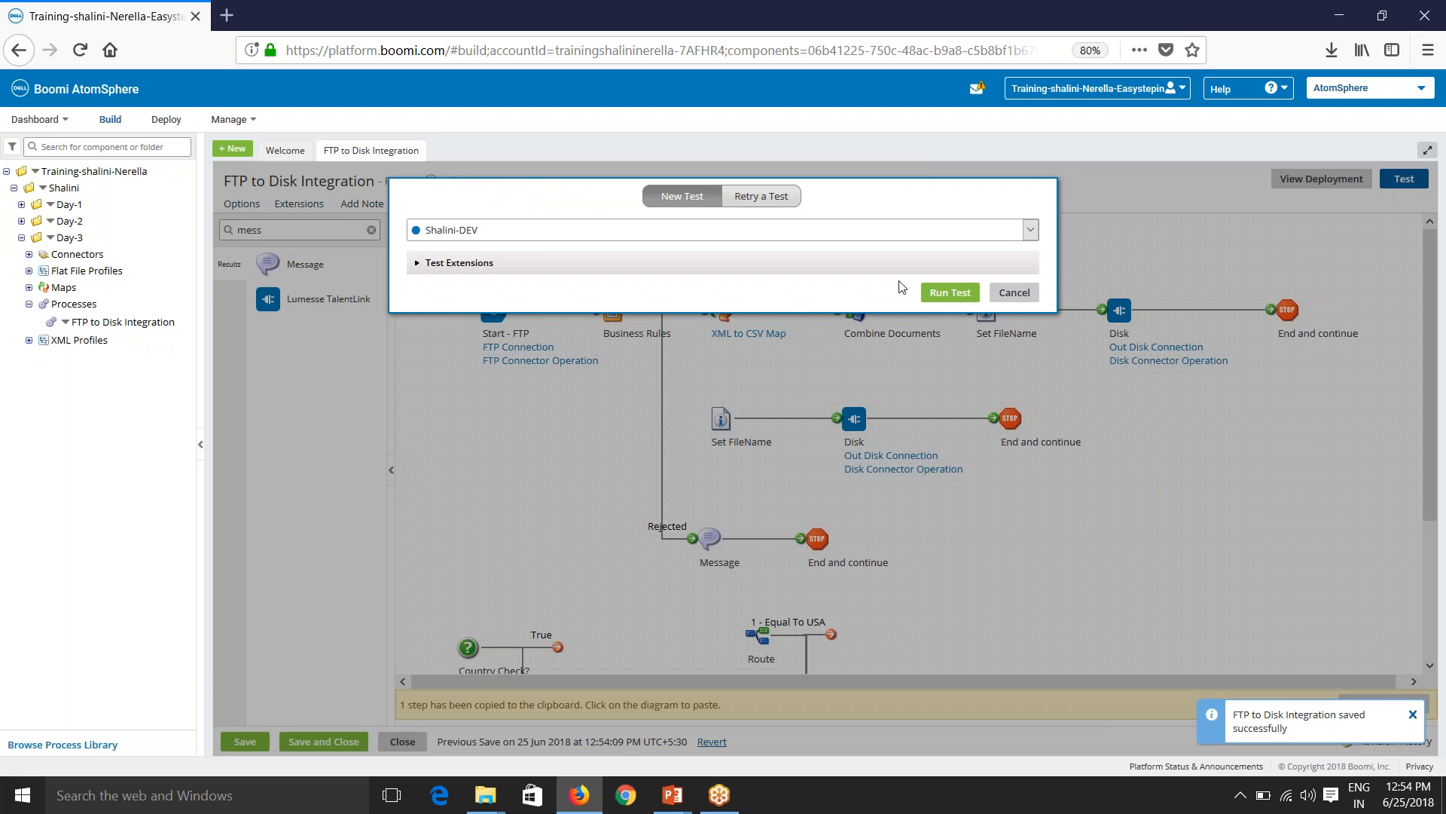
left_click(950, 292)
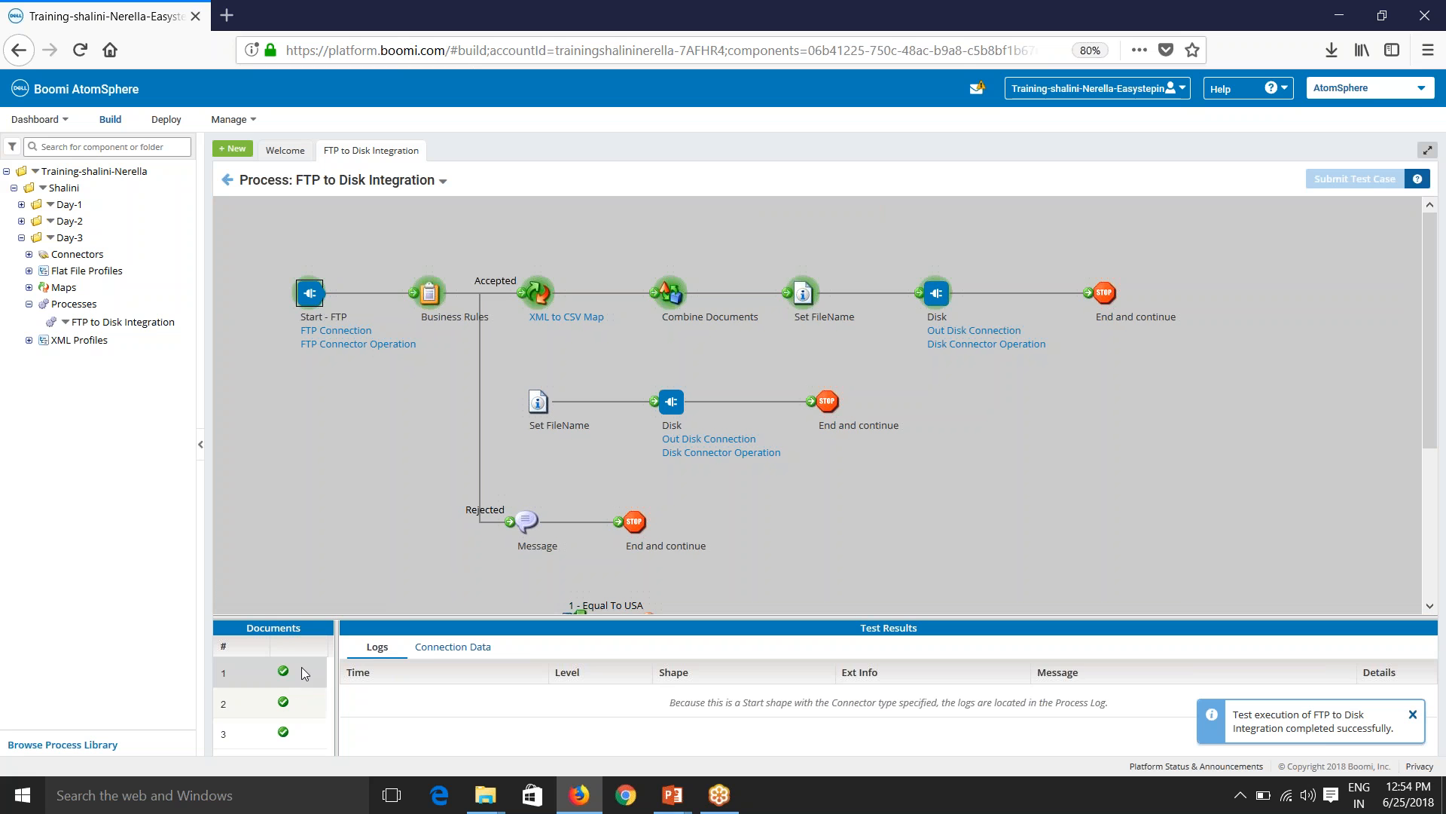
Inspect the Business Rules logs for document 1, reading the full string comparison message for the Country Check rule.
left_click(440, 314)
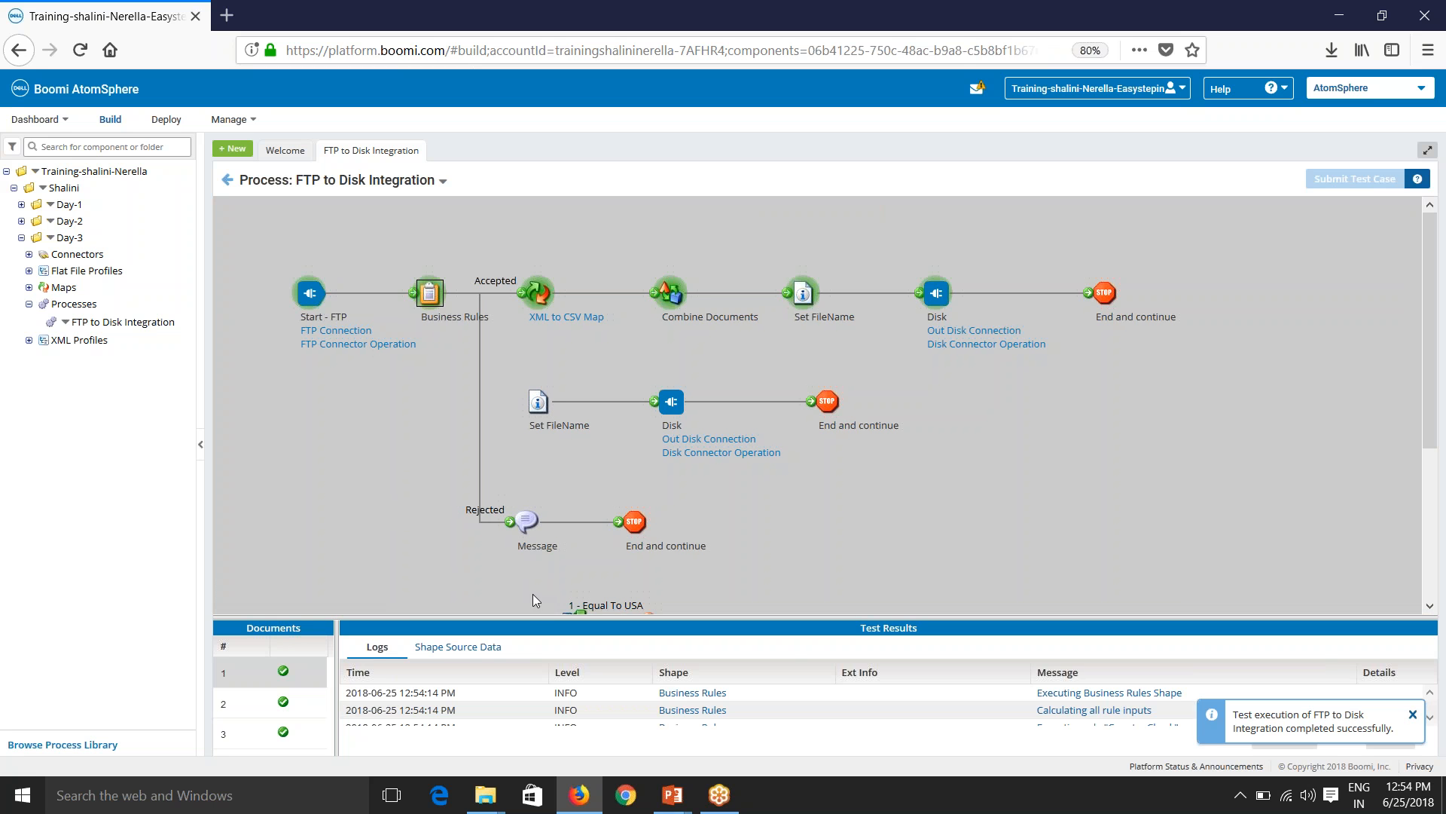
left_click_drag(527, 616, 527, 367)
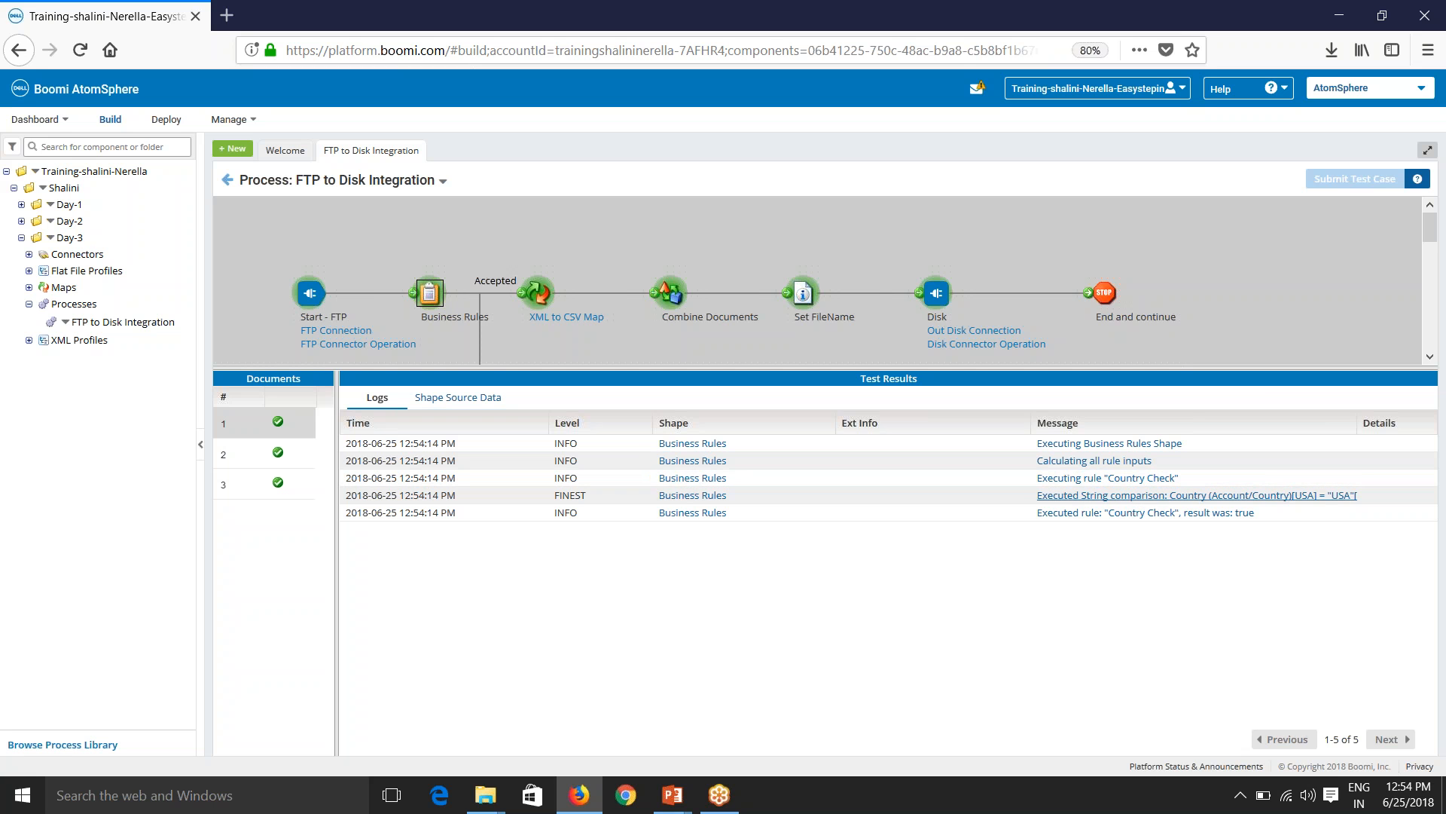
left_click(1391, 319)
left_click(1156, 495)
left_click_drag(774, 272, 839, 322)
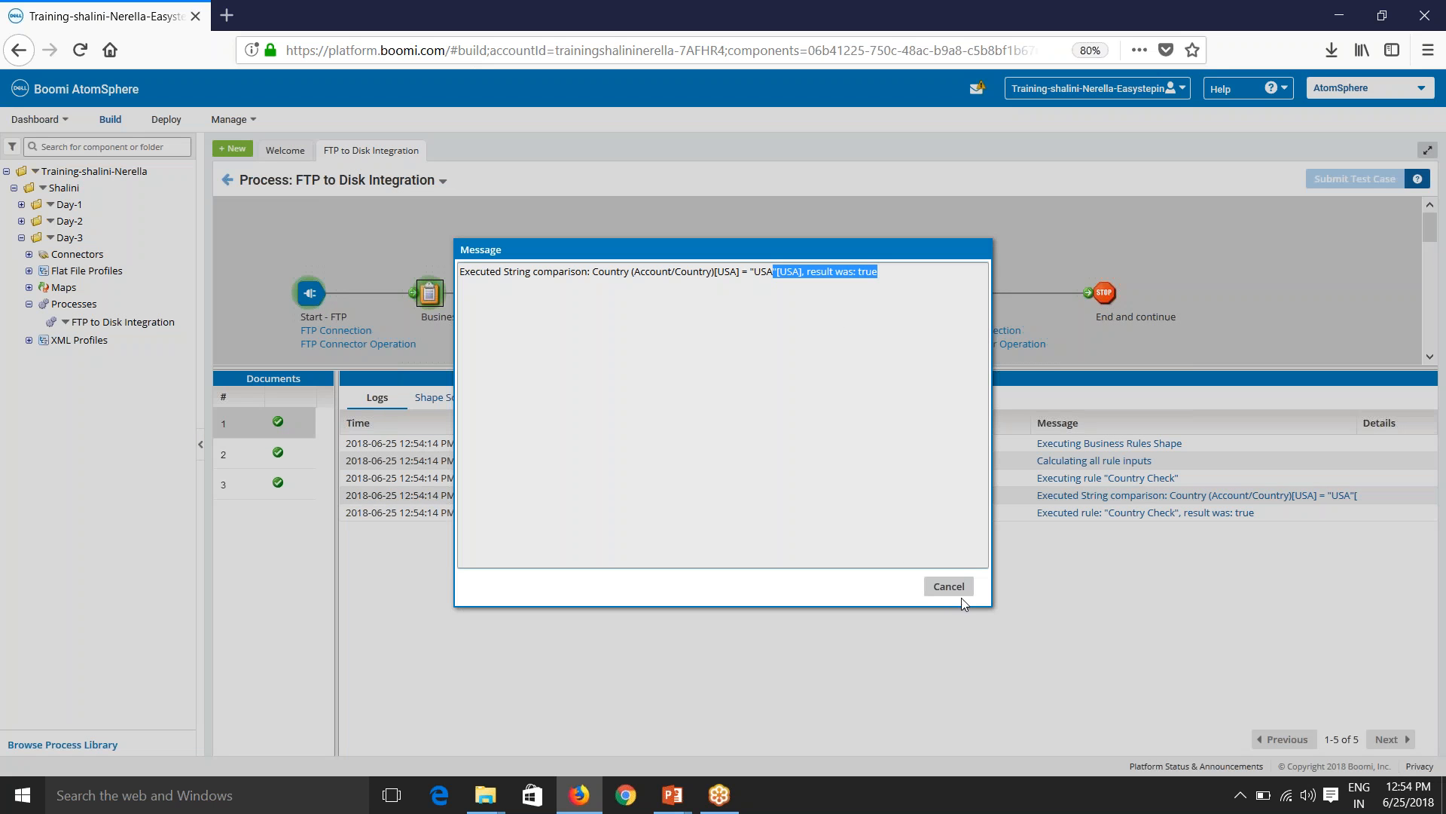
key("Escape")
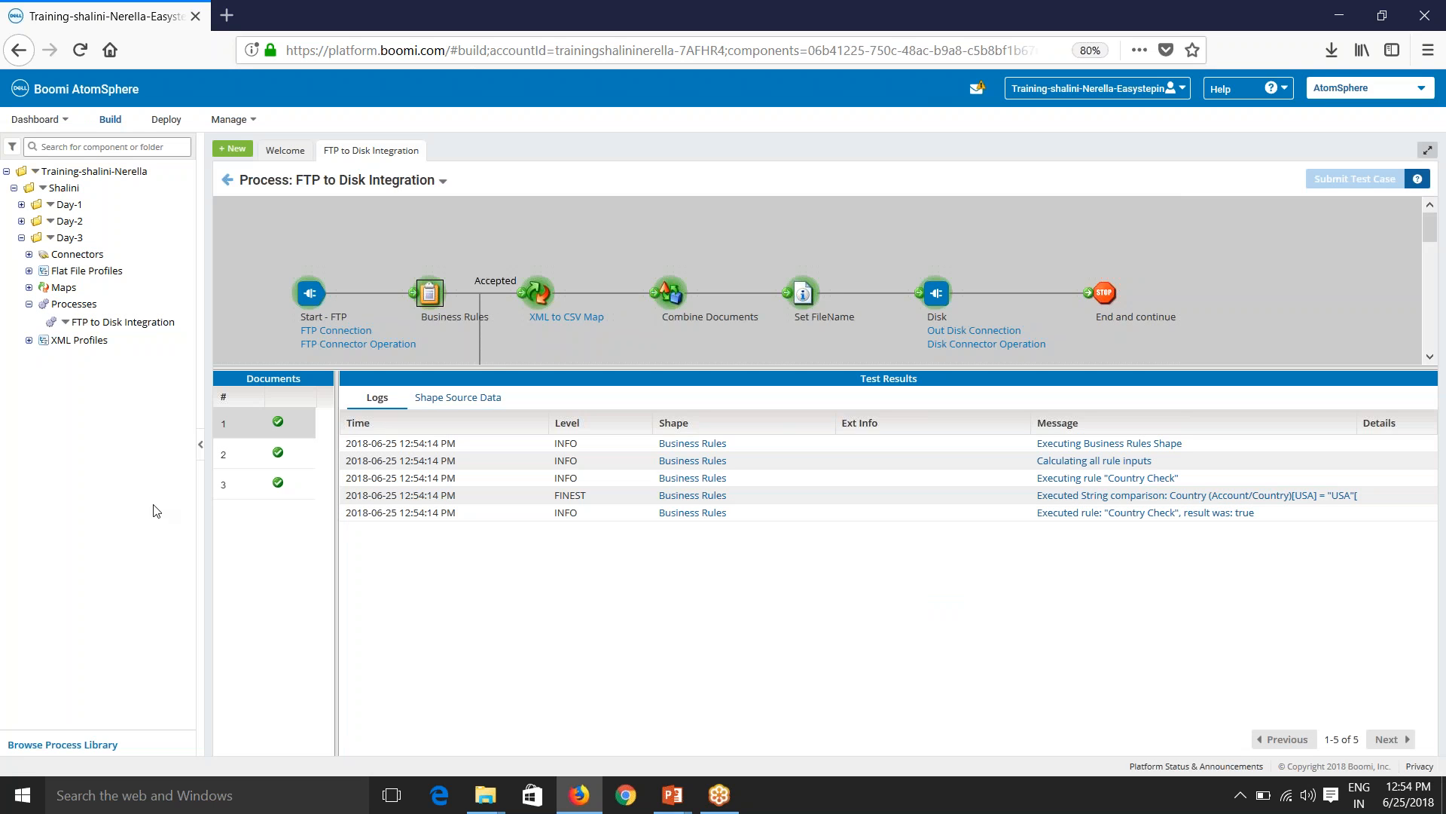
Inspect the Business Rules logs for document 2, reading the full string comparison message and the Country Check failure warning.
left_click(255, 455)
scroll(383, 354, "down", 2)
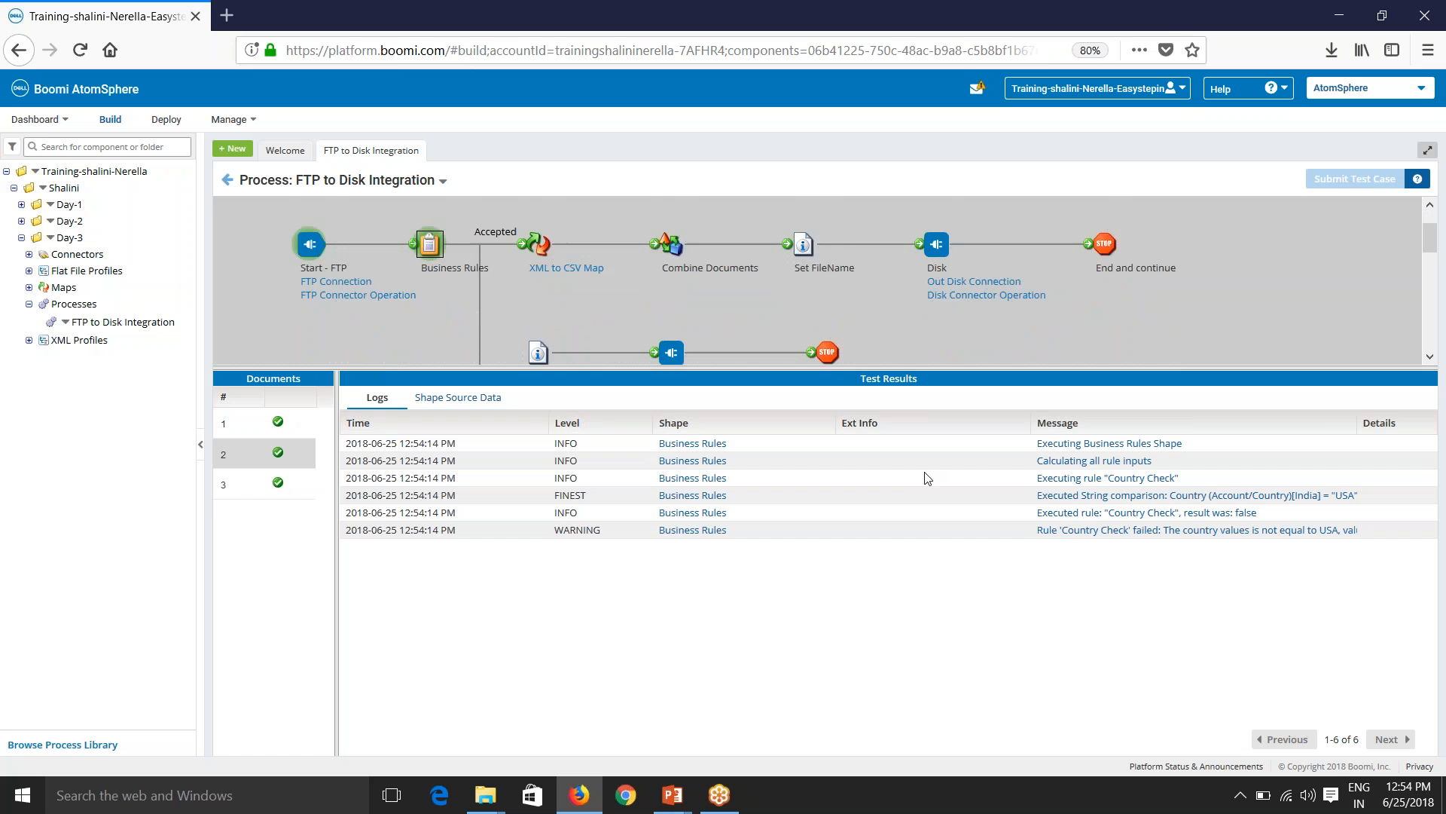
left_click(1223, 497)
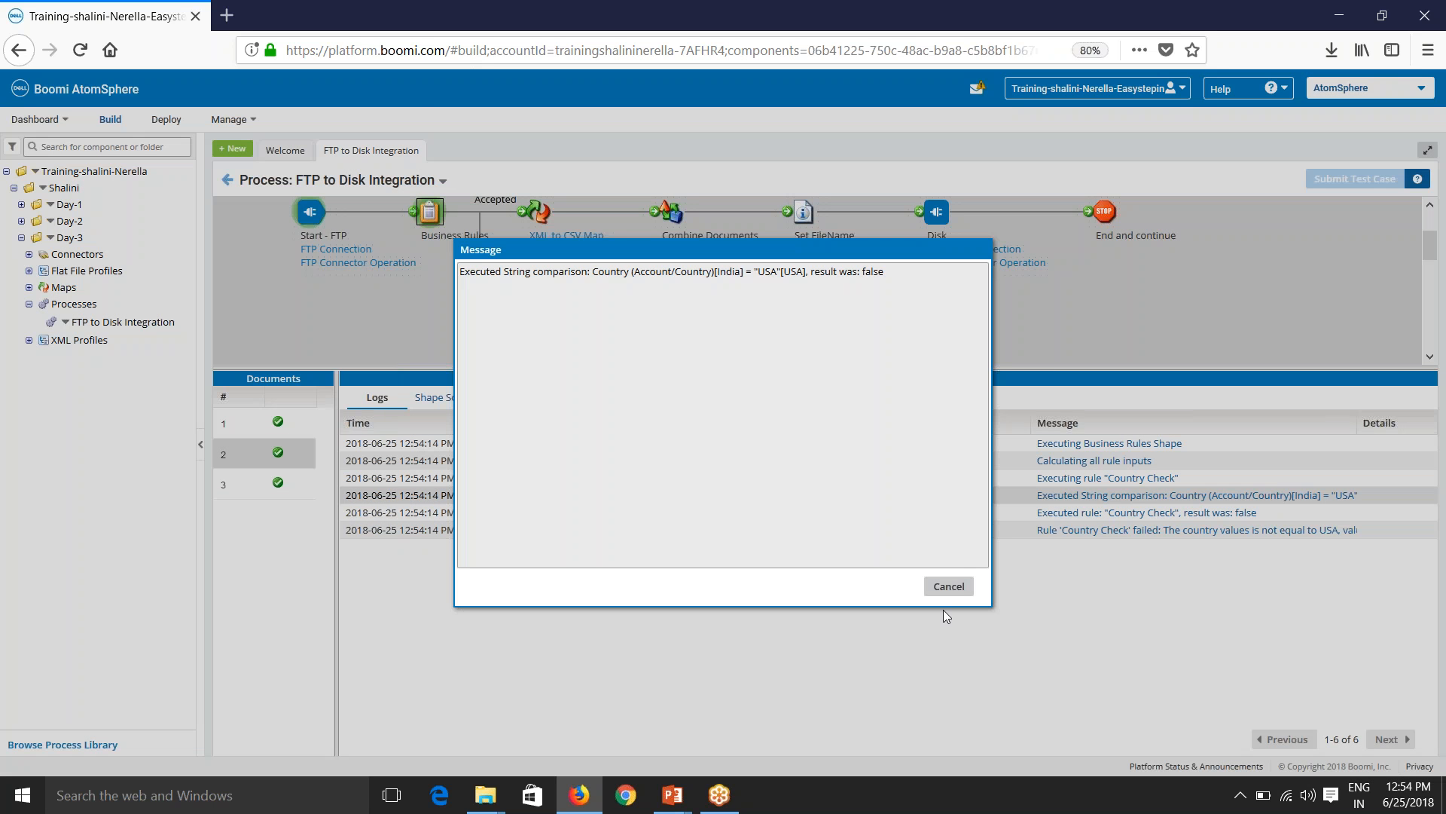
left_click(949, 587)
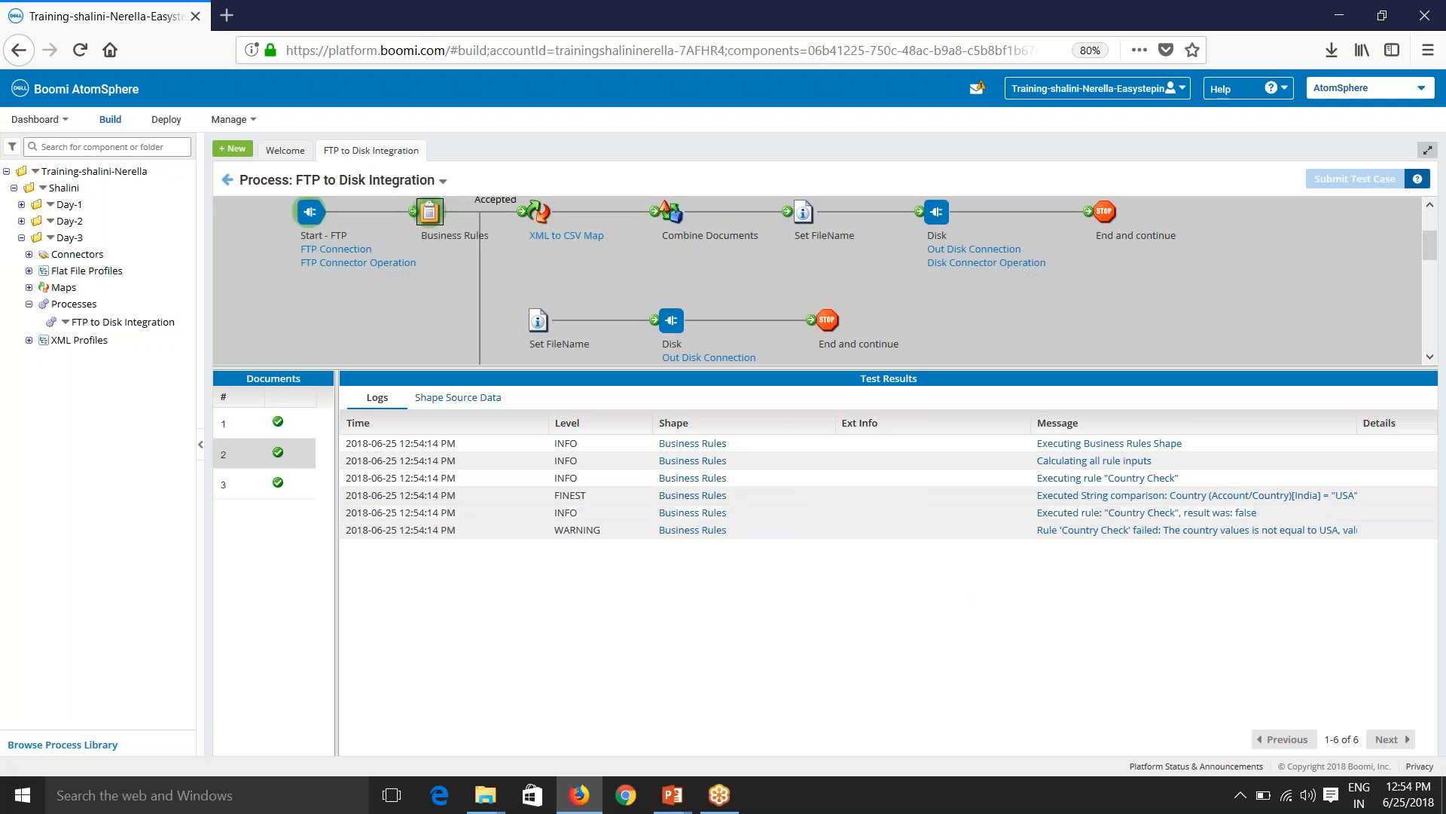
left_click(1156, 531)
left_click_drag(599, 276, 840, 269)
left_click(875, 272)
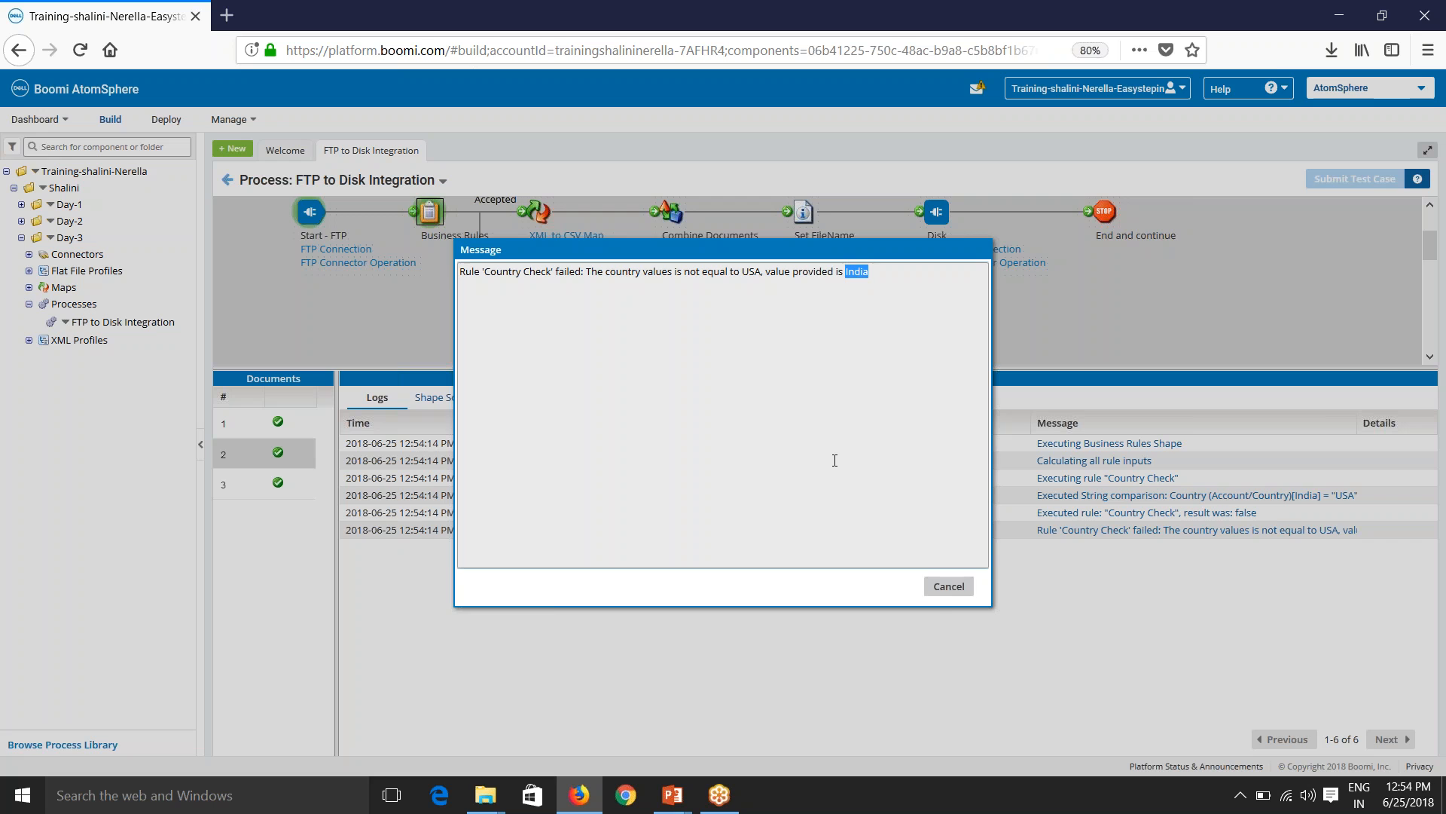
left_click(948, 586)
View the source data of document 2 at the Message shape and check its Country value.
scroll(702, 312, "down", 3)
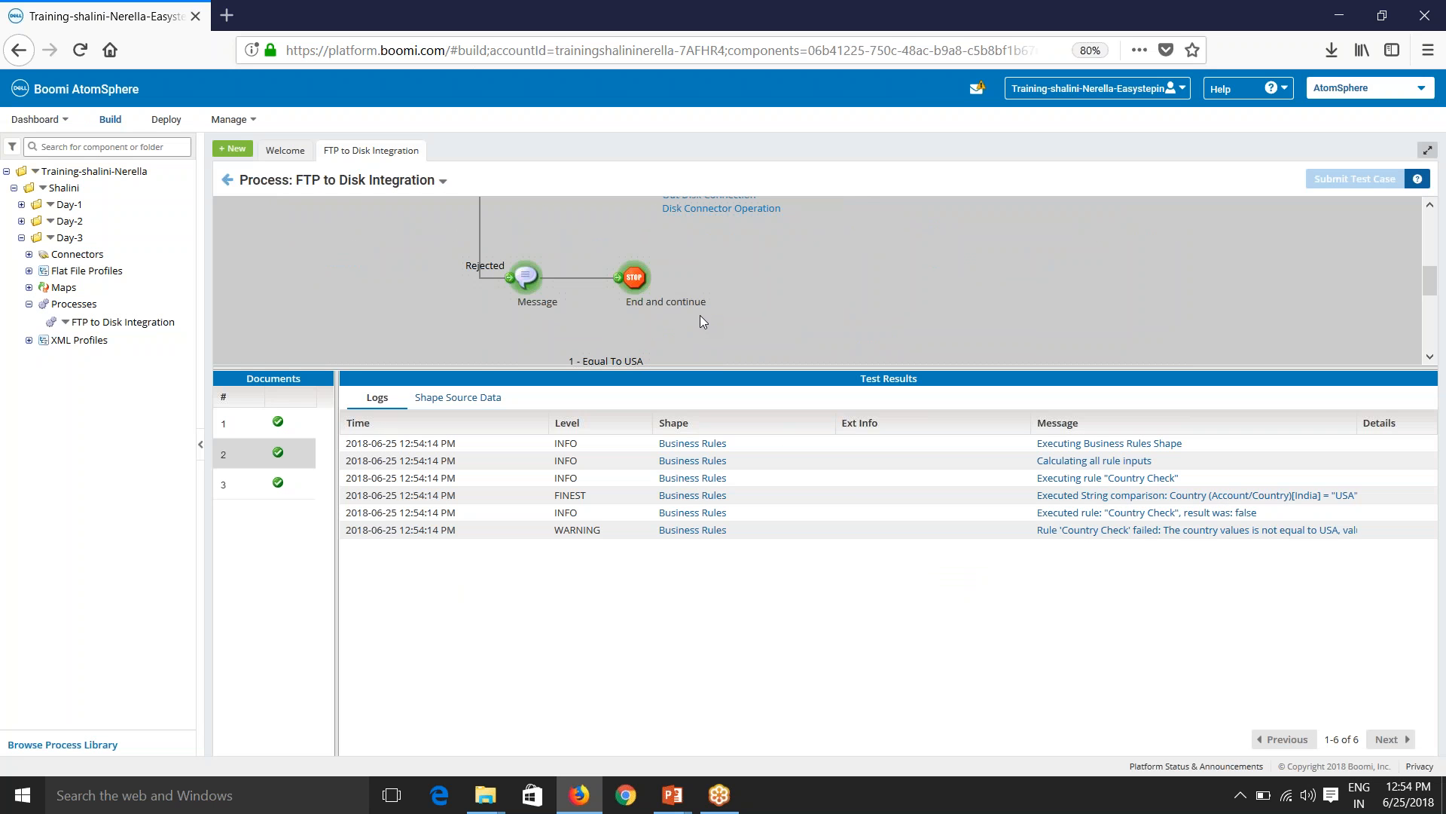
scroll(513, 330, "up", 2)
left_click_drag(541, 367, 541, 461)
left_click(526, 358)
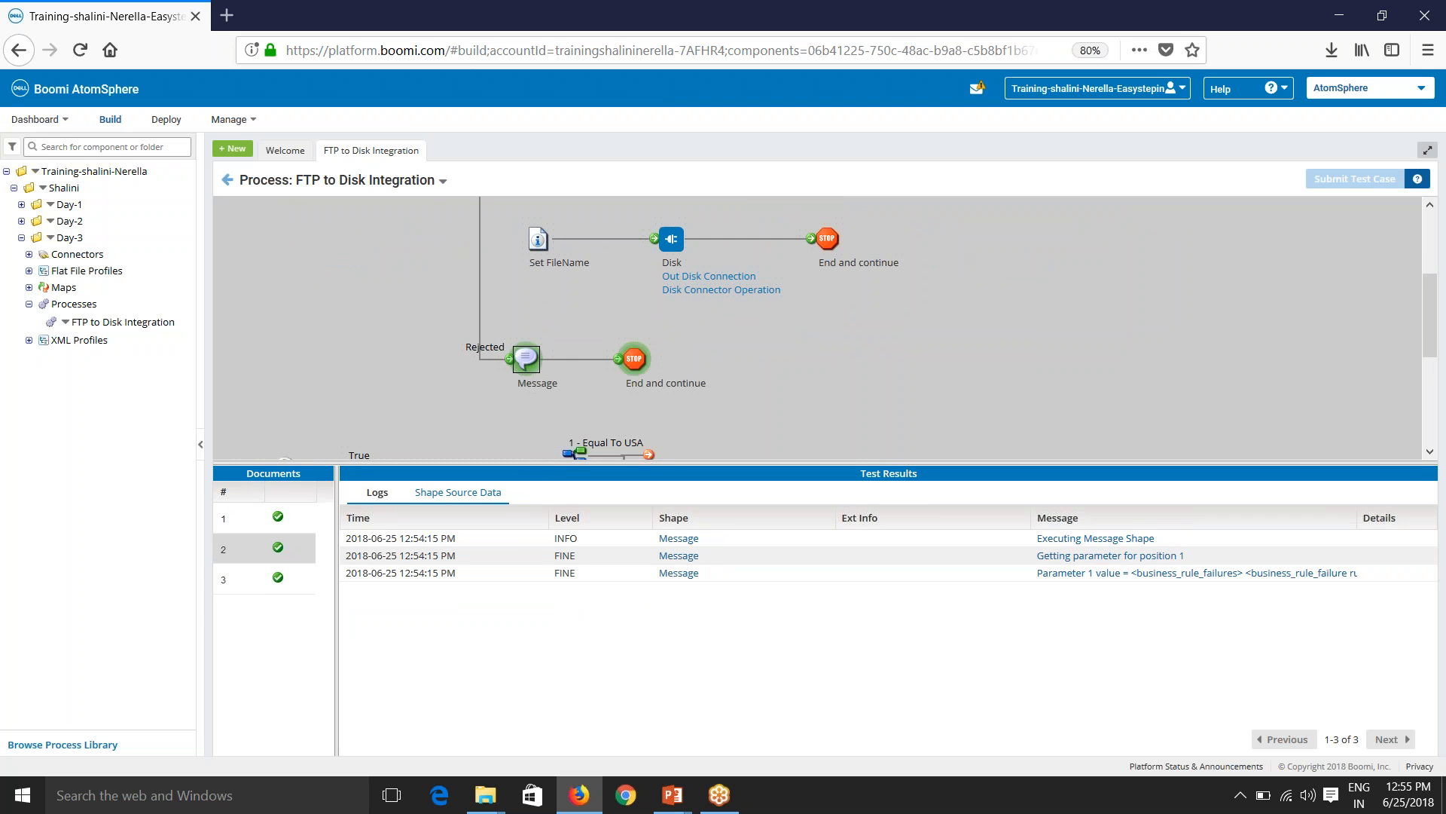
left_click(454, 493)
left_click(353, 541)
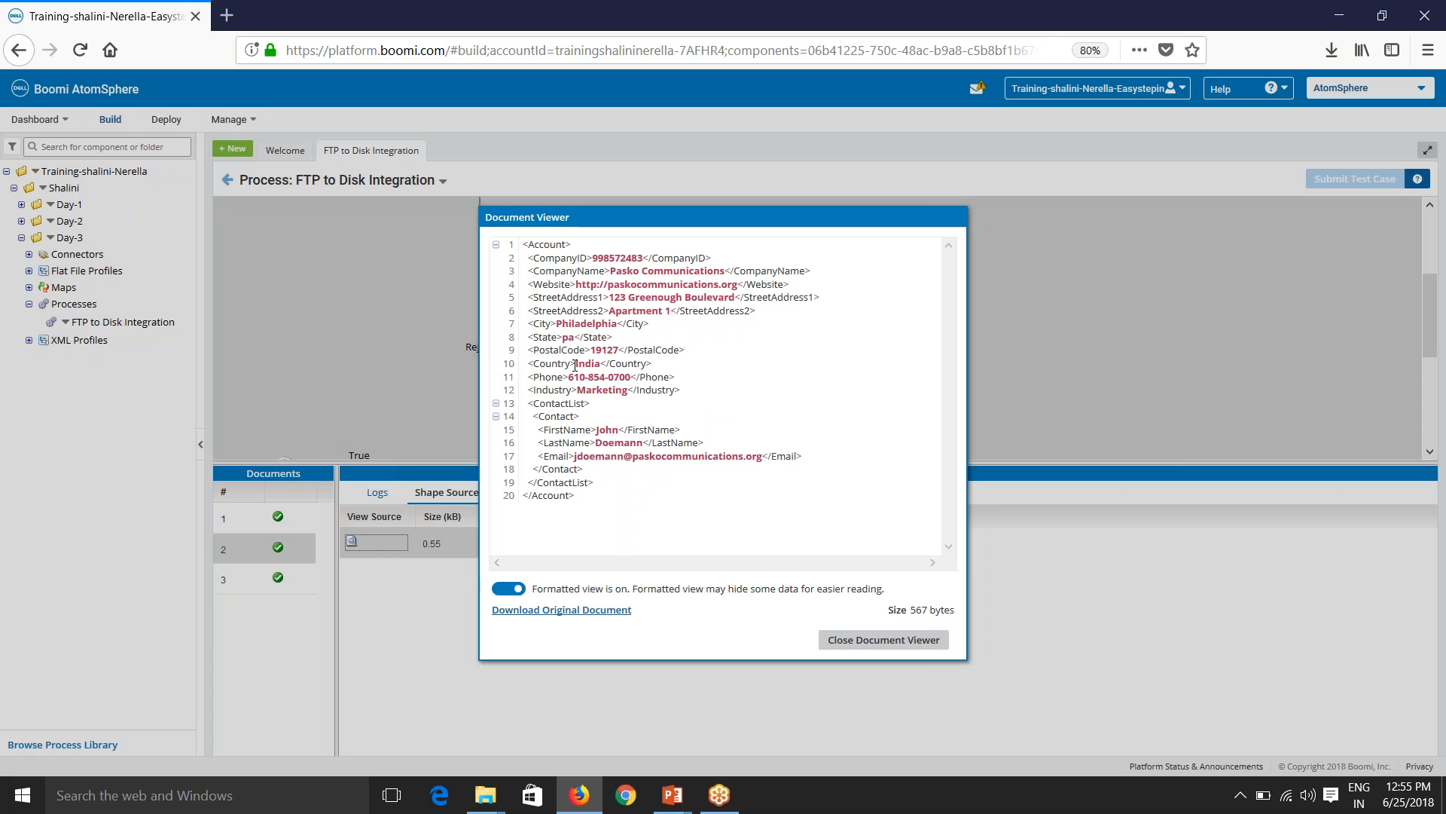
left_click_drag(577, 366, 659, 373)
left_click(855, 640)
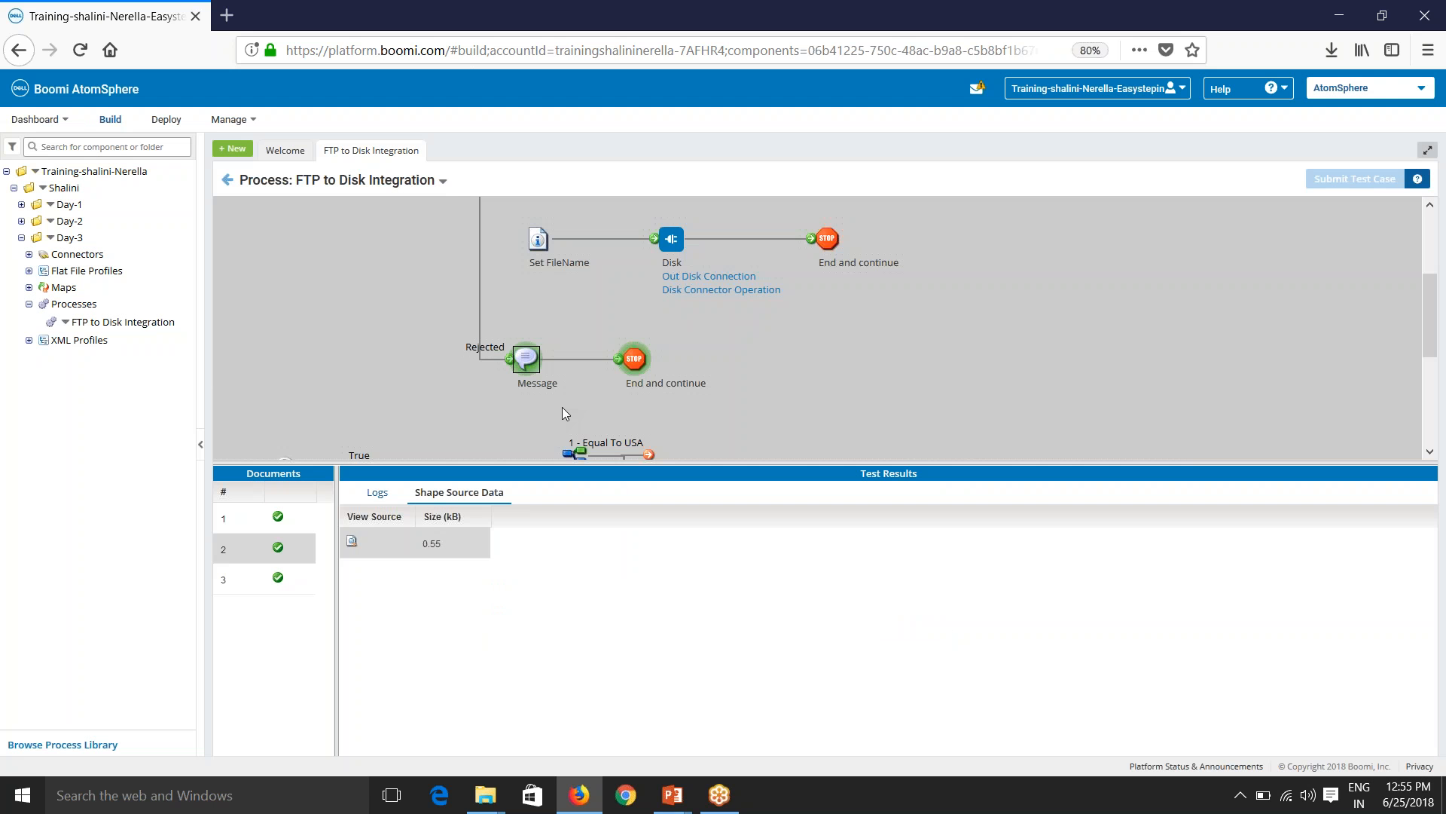
View document 2's source data at the End and continue shape of the Rejected path and read the error message.
left_click(642, 364)
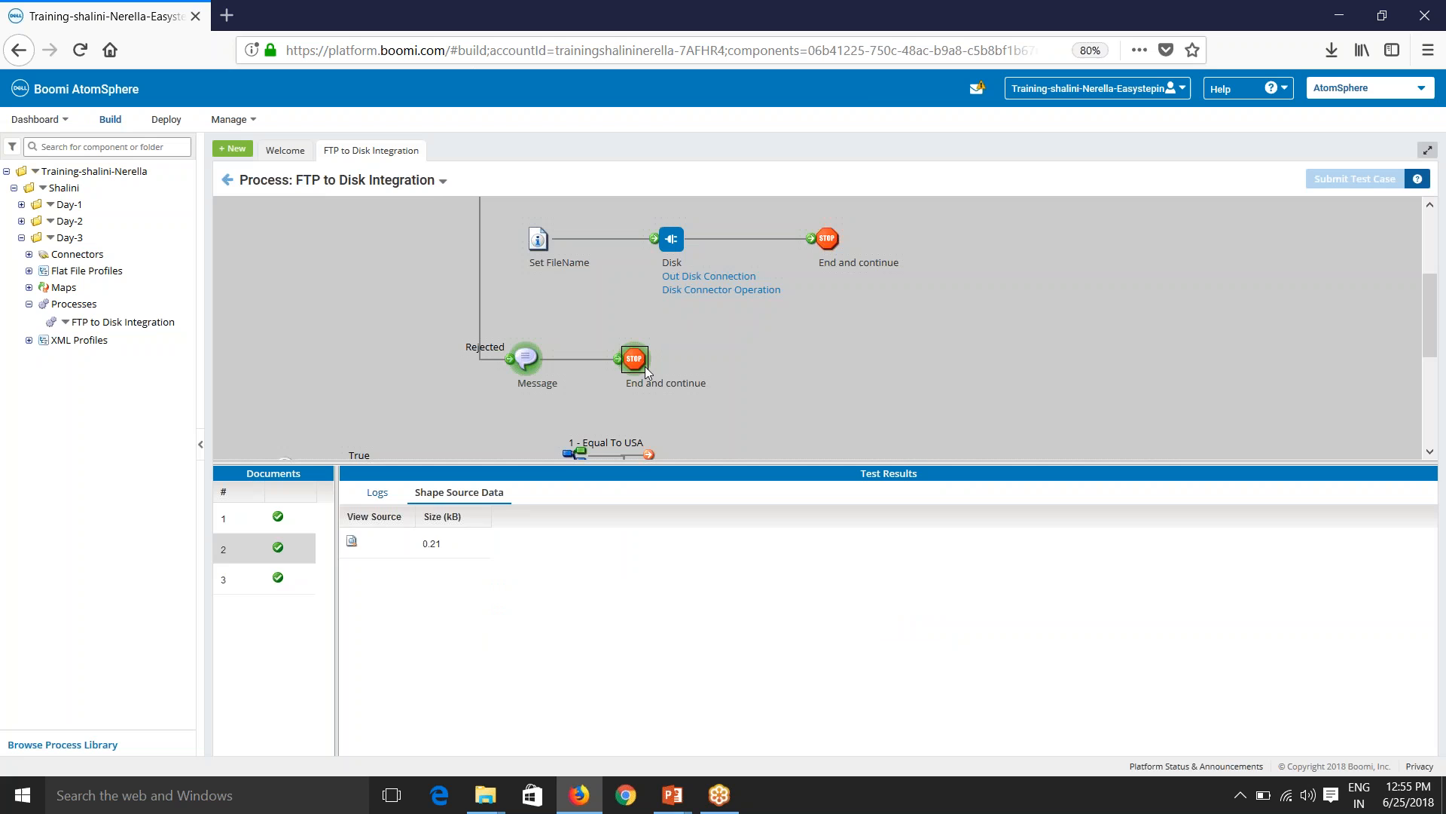
left_click(352, 541)
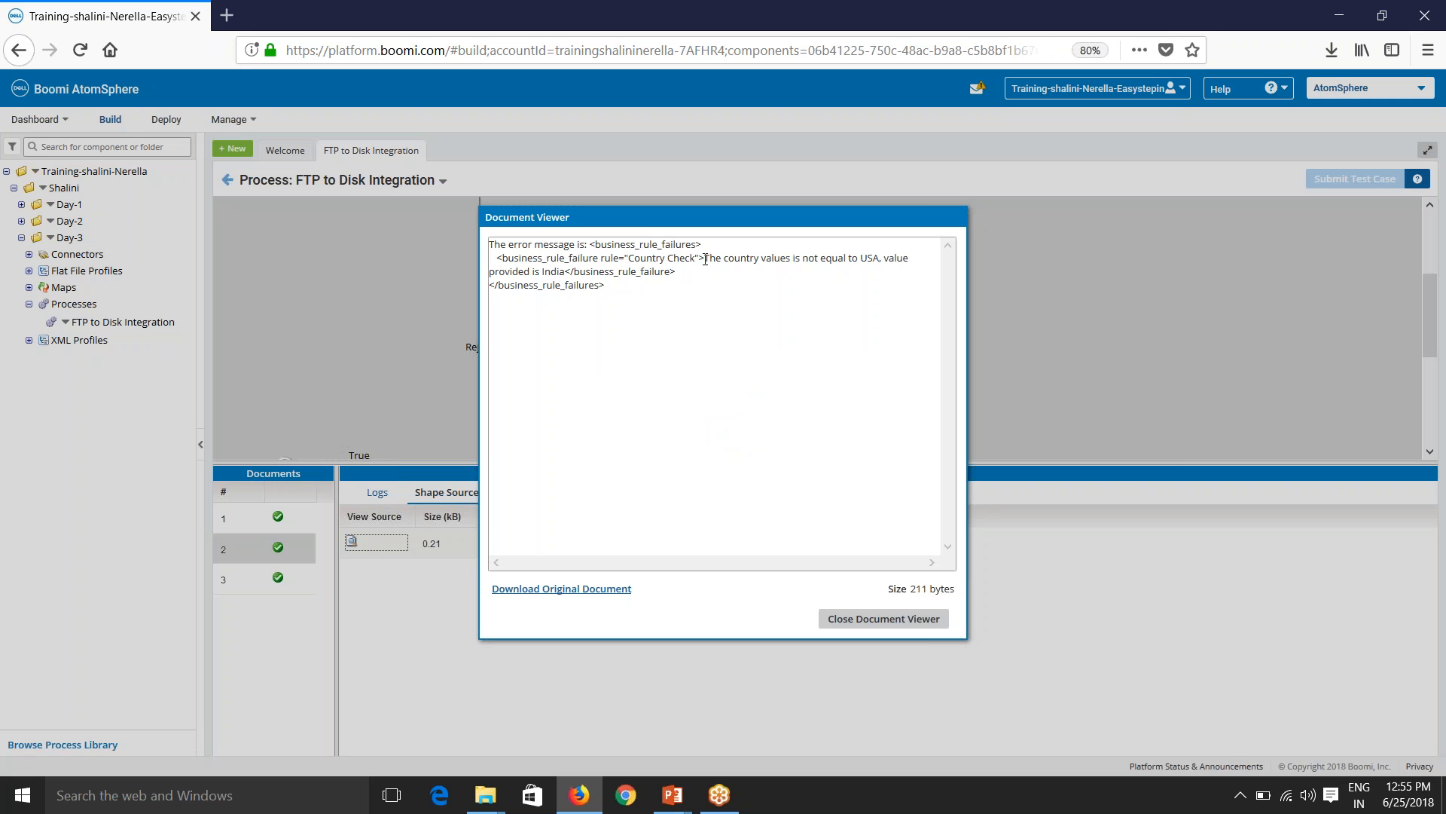
left_click_drag(705, 260, 567, 244)
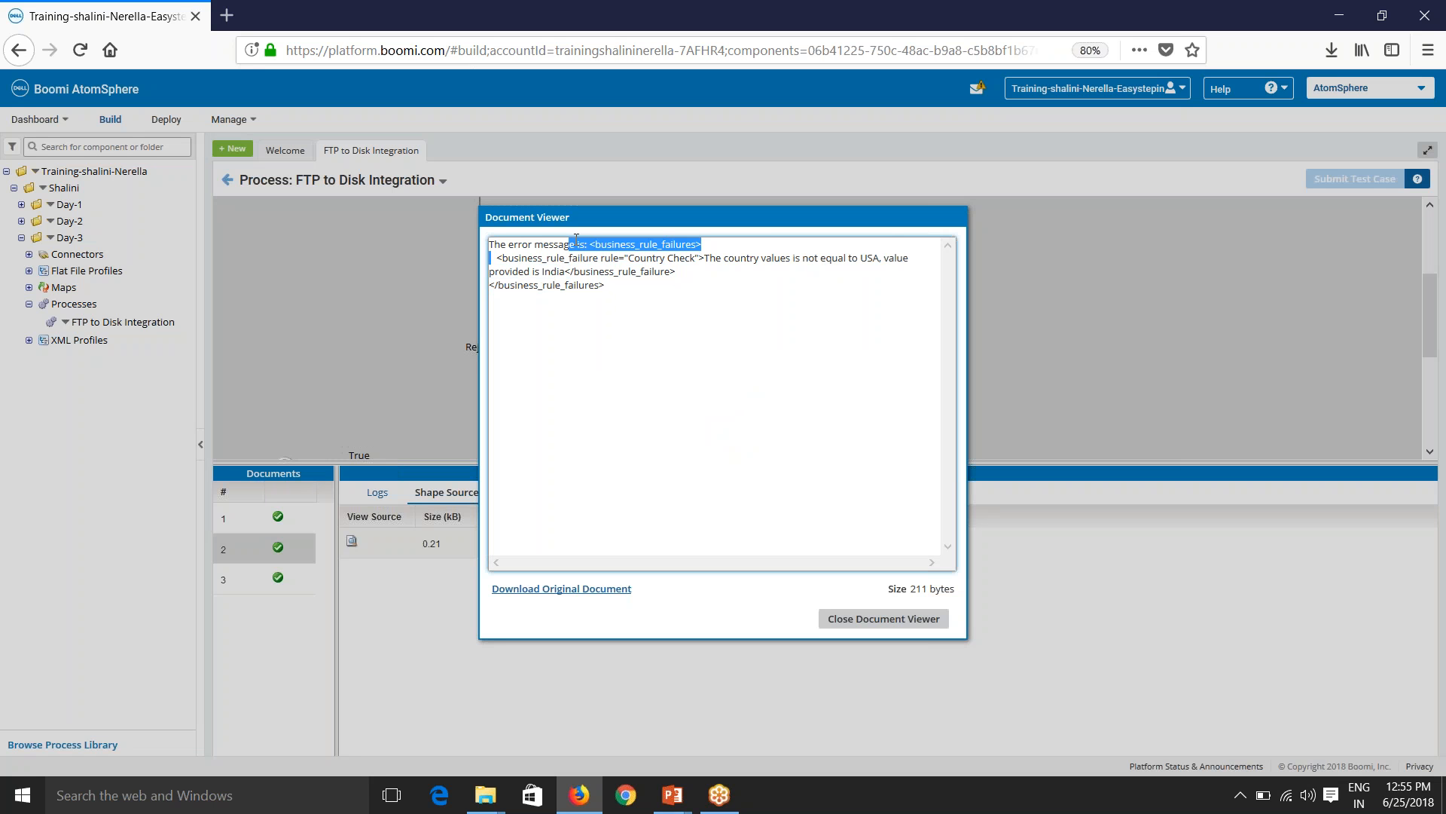
left_click(859, 620)
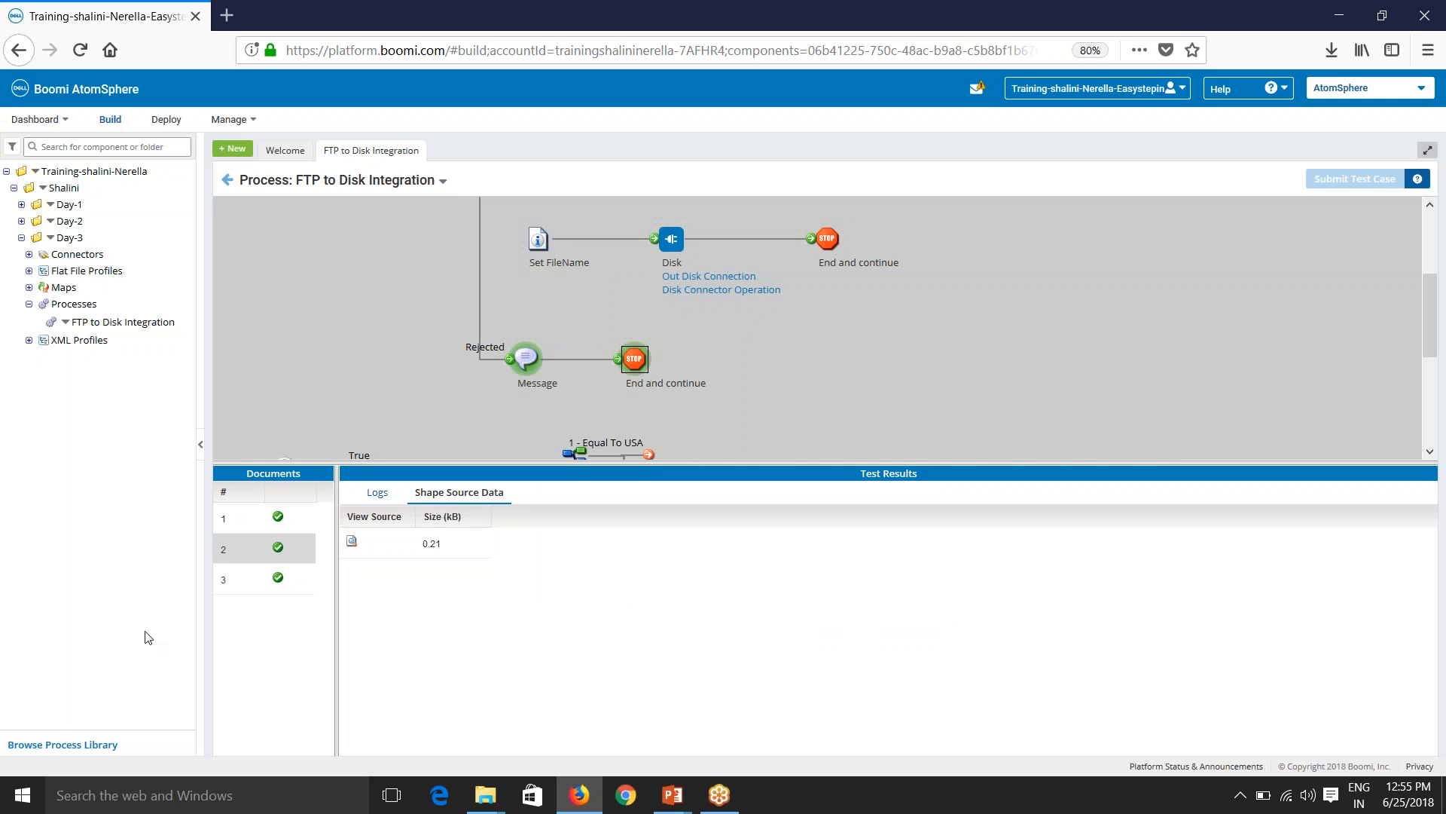
View document 3's source data at the Rejected path's End and continue shape and read its error message.
left_click(242, 586)
left_click(352, 543)
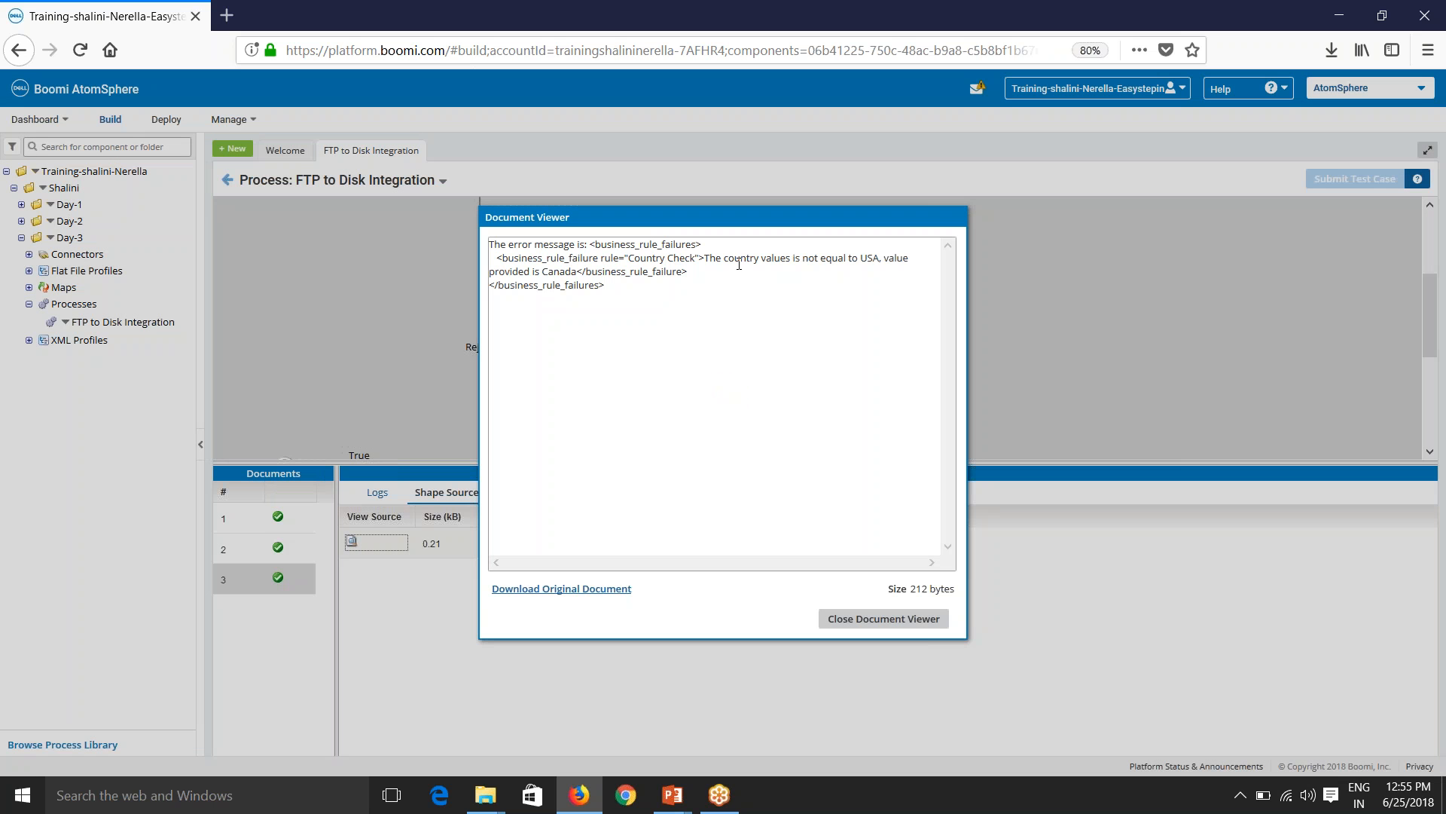
left_click_drag(724, 257, 888, 259)
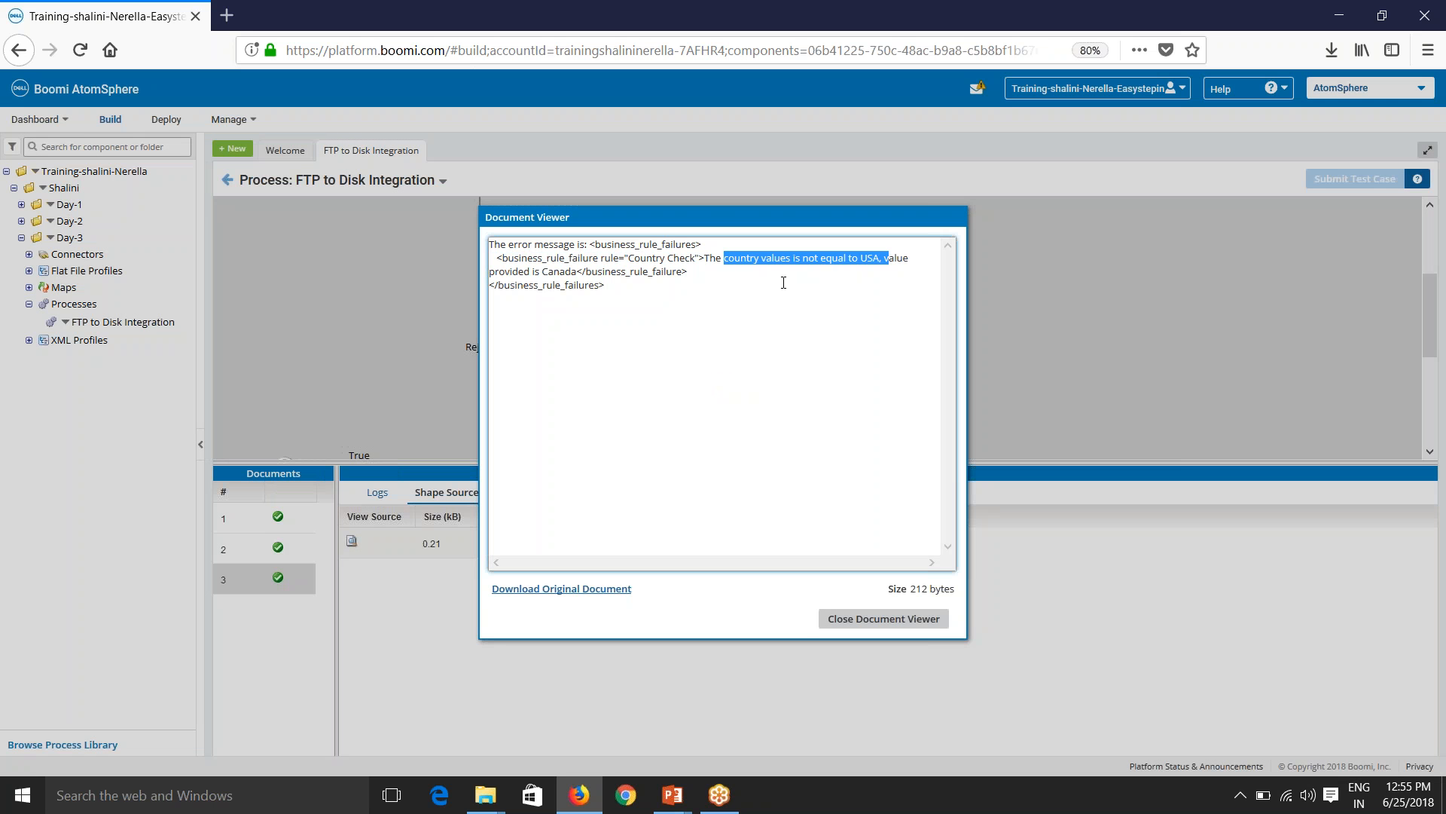
left_click_drag(495, 271, 584, 272)
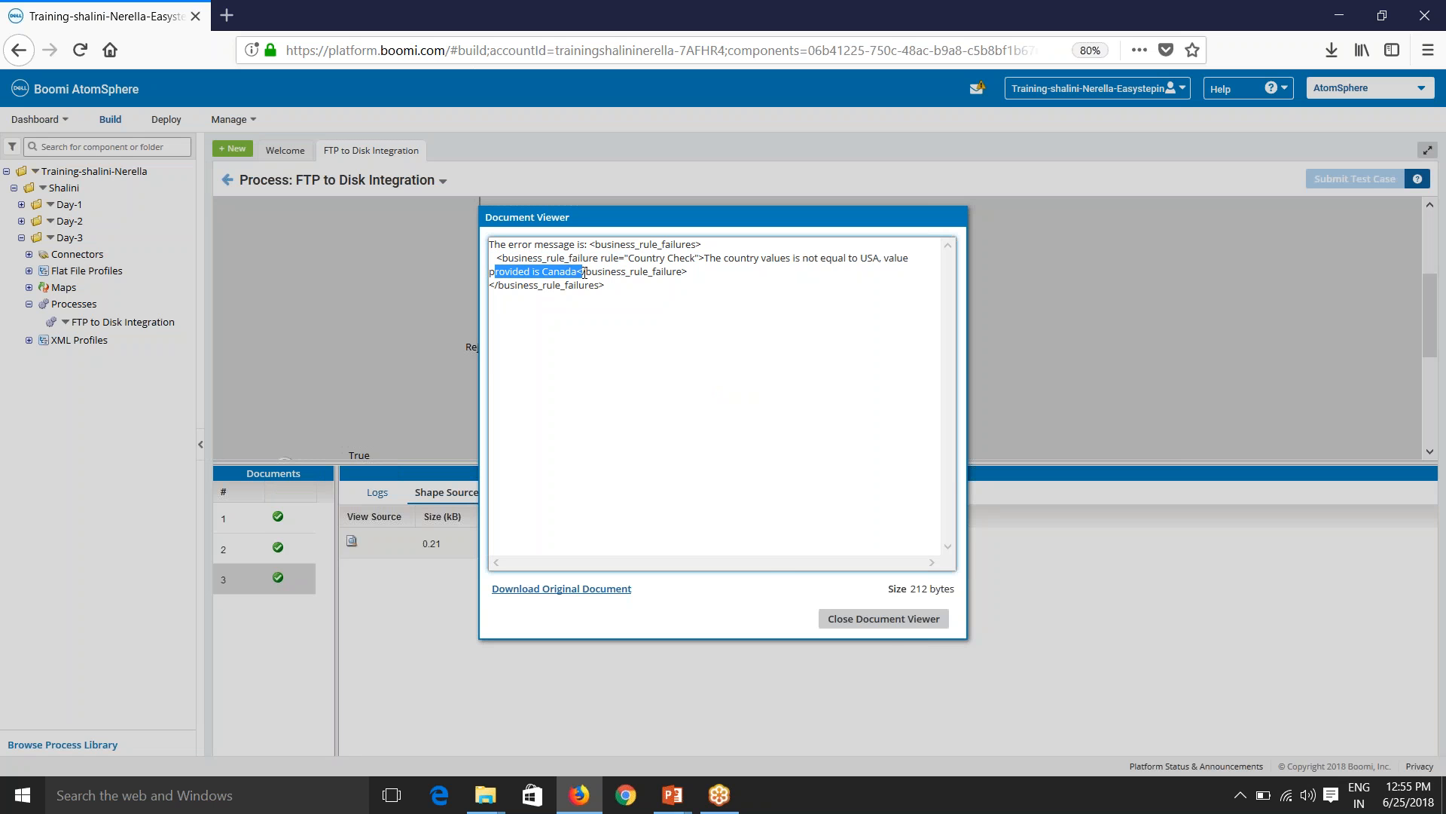
left_click(874, 619)
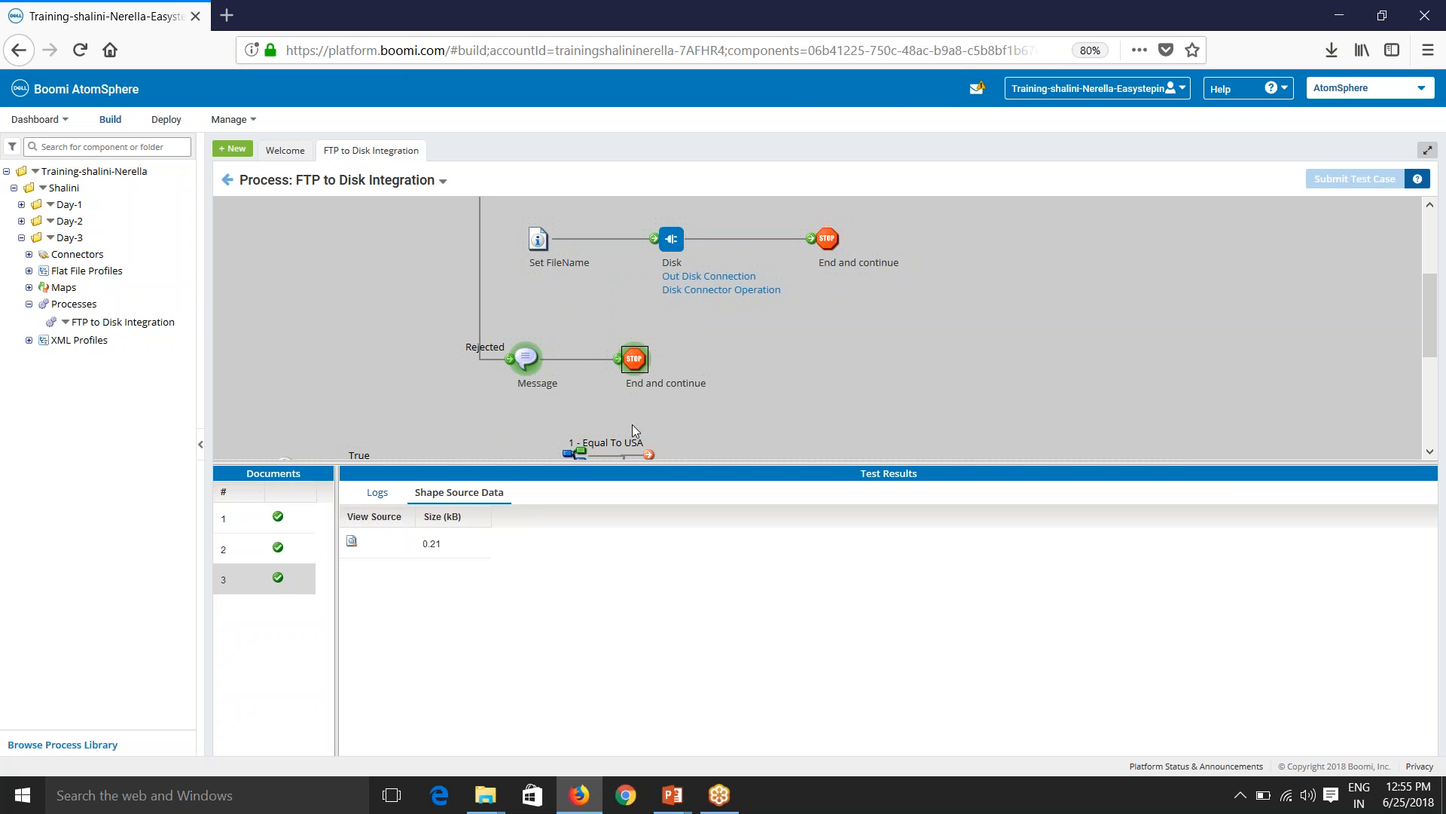
Review the executed process paths in the test view and return to the process editor.
left_click_drag(617, 463, 612, 467)
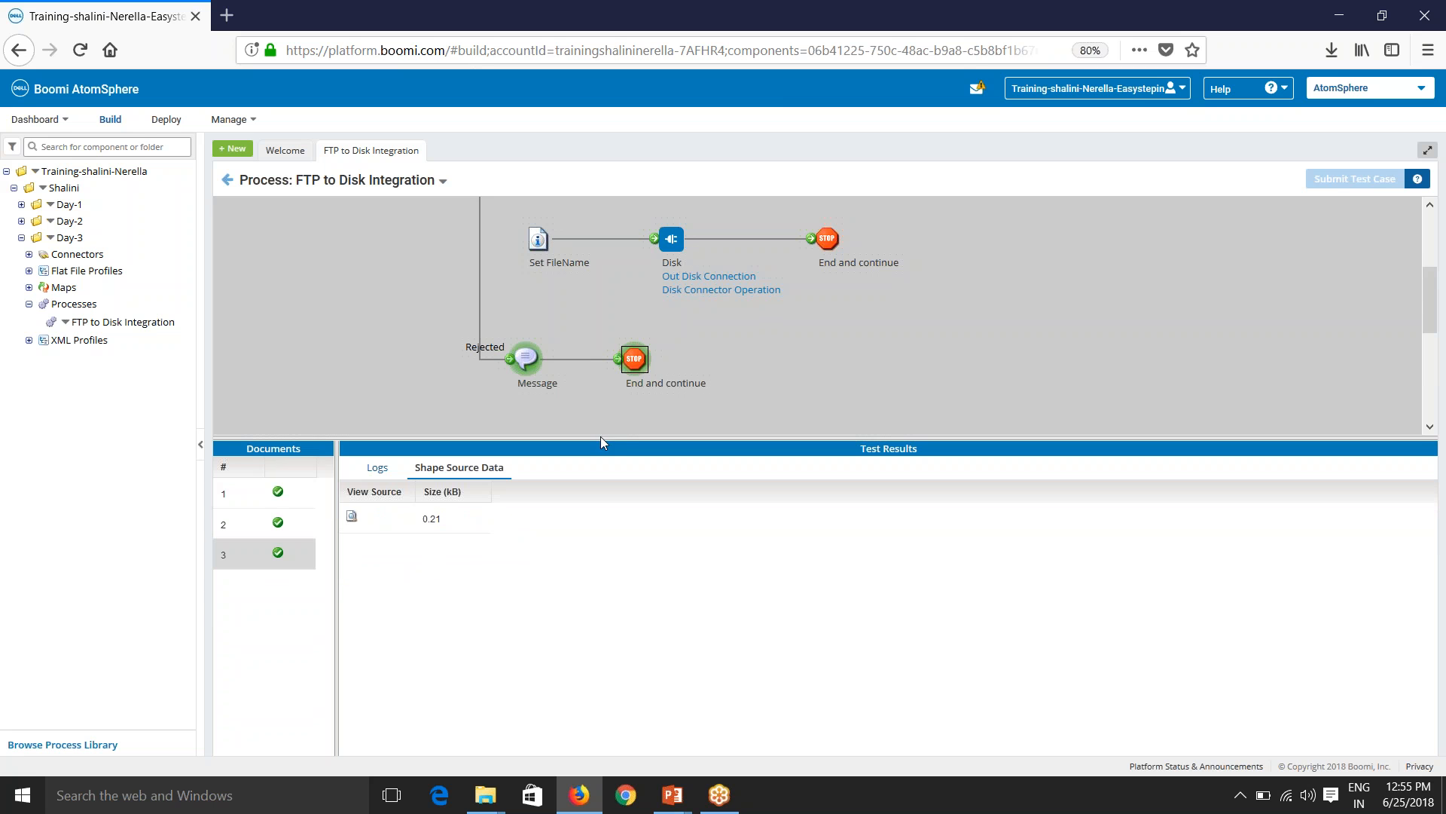
scroll(641, 345, "down", 2)
scroll(626, 387, "up", 5)
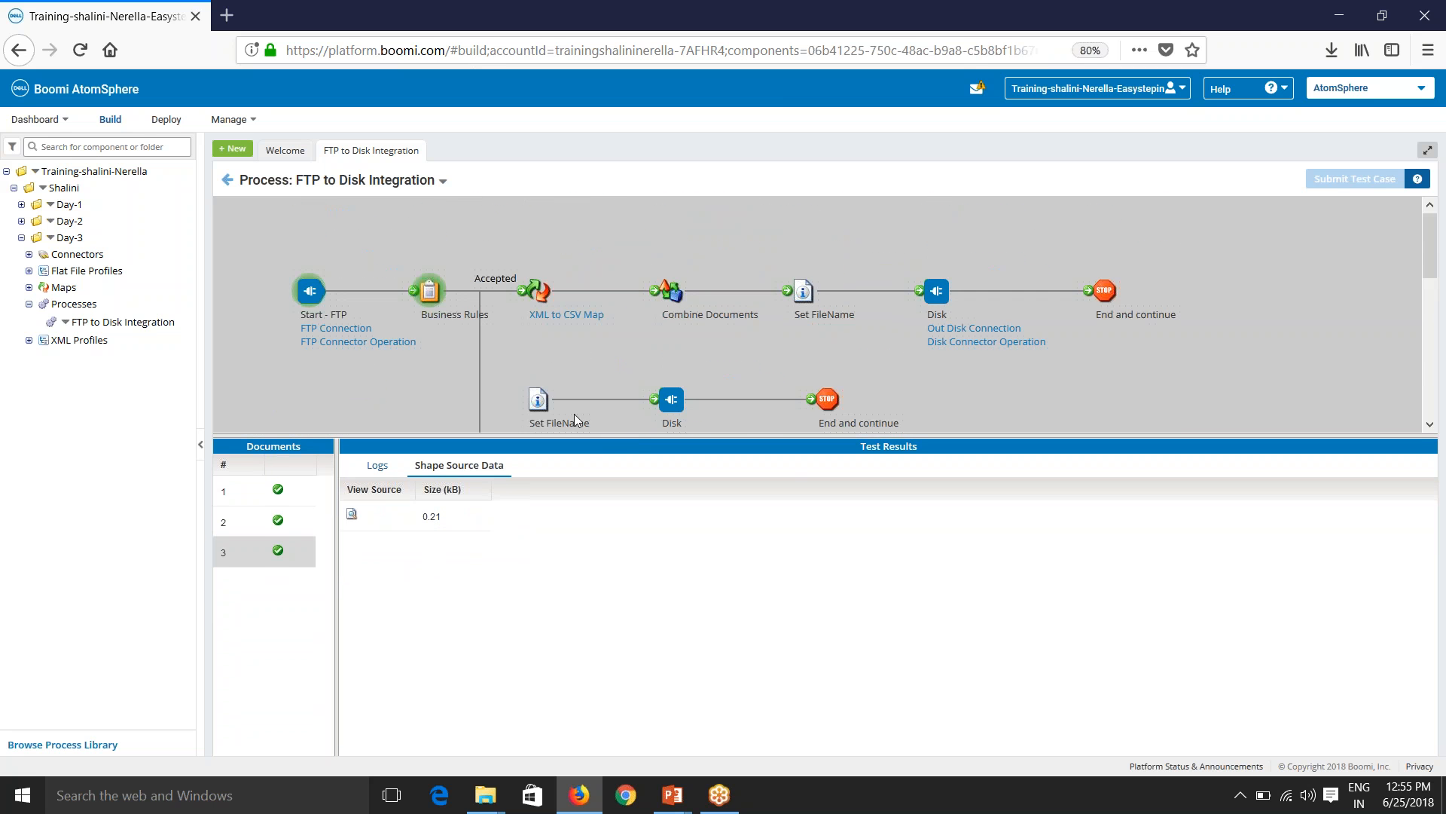
left_click_drag(550, 450, 534, 543)
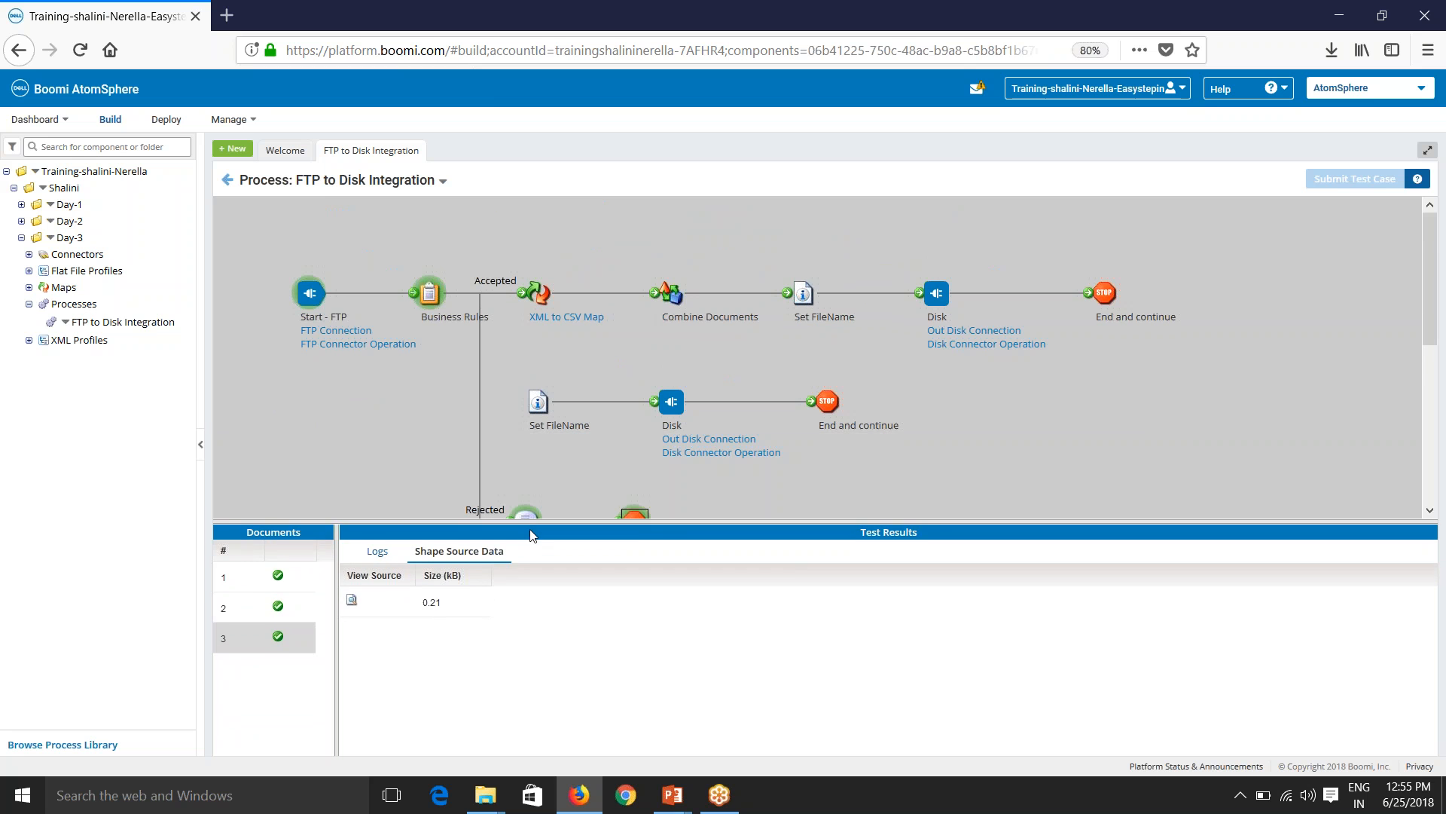
left_click(227, 181)
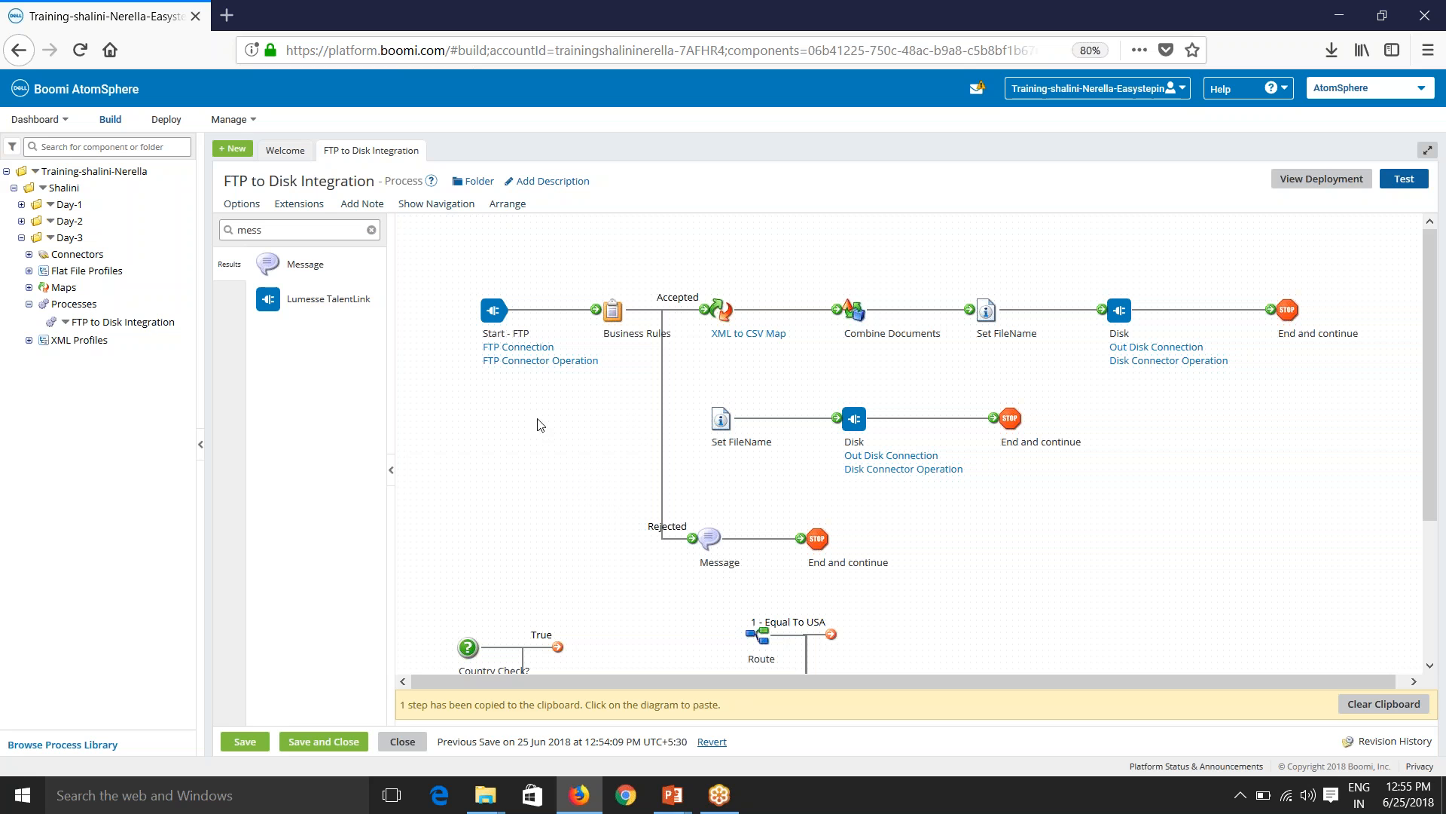
Reopen the Business Rules shape with its Country Check rule and add a second business rule.
mouse_move(622, 314)
left_click(567, 281)
left_click(433, 230)
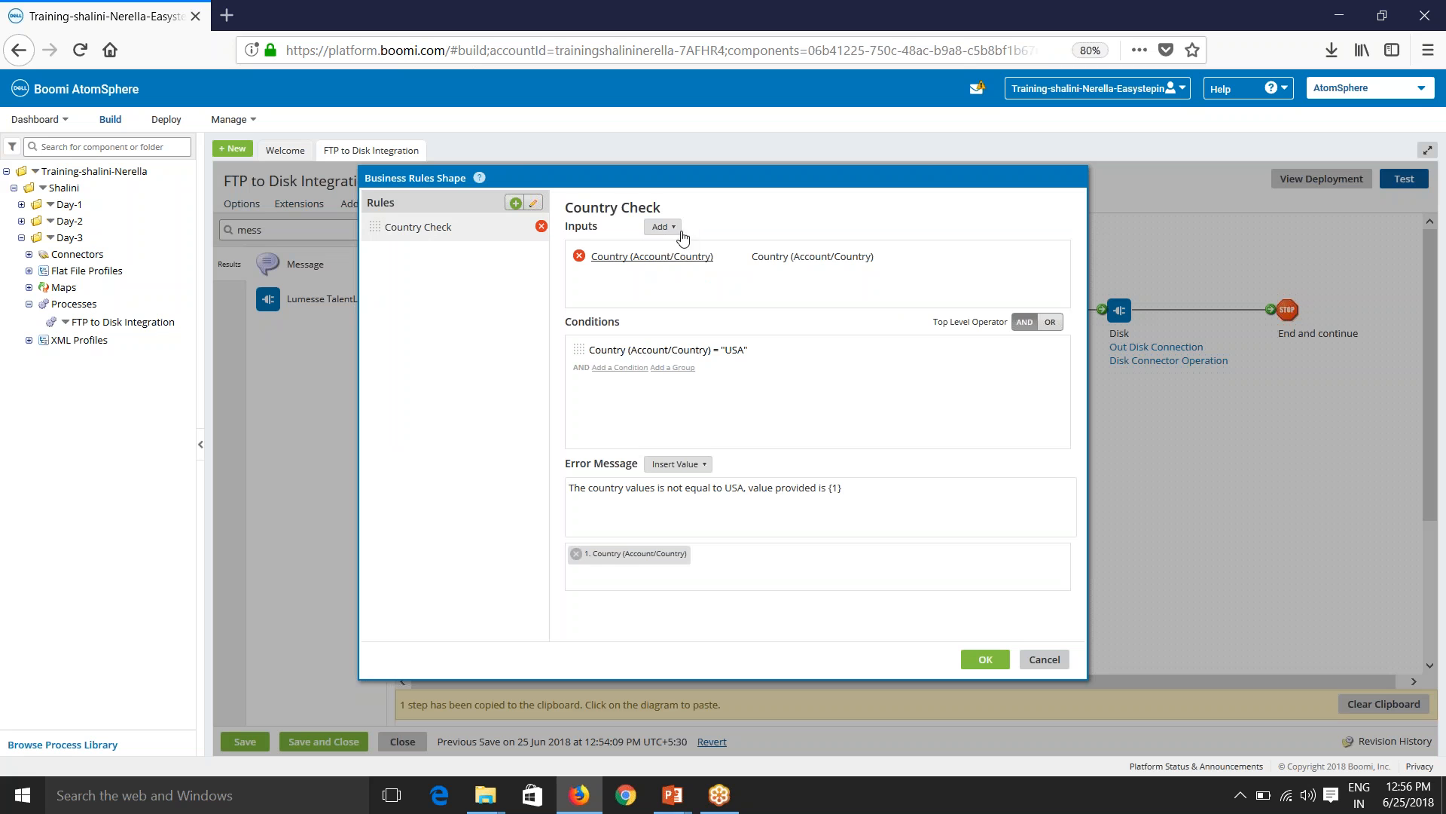
left_click(516, 203)
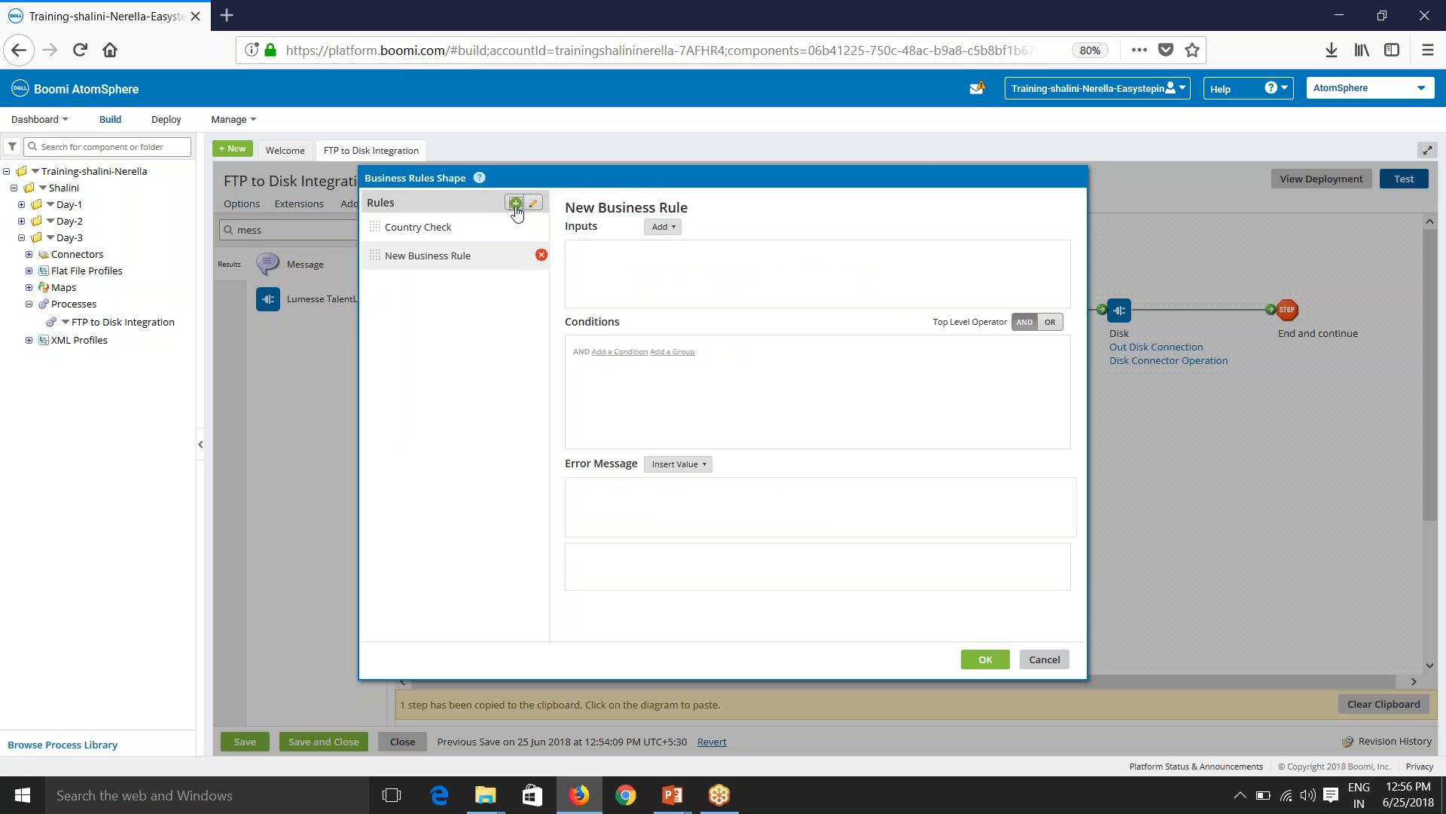
Add the Phone element of the Account profile as a field input of the new business rule.
left_click(663, 228)
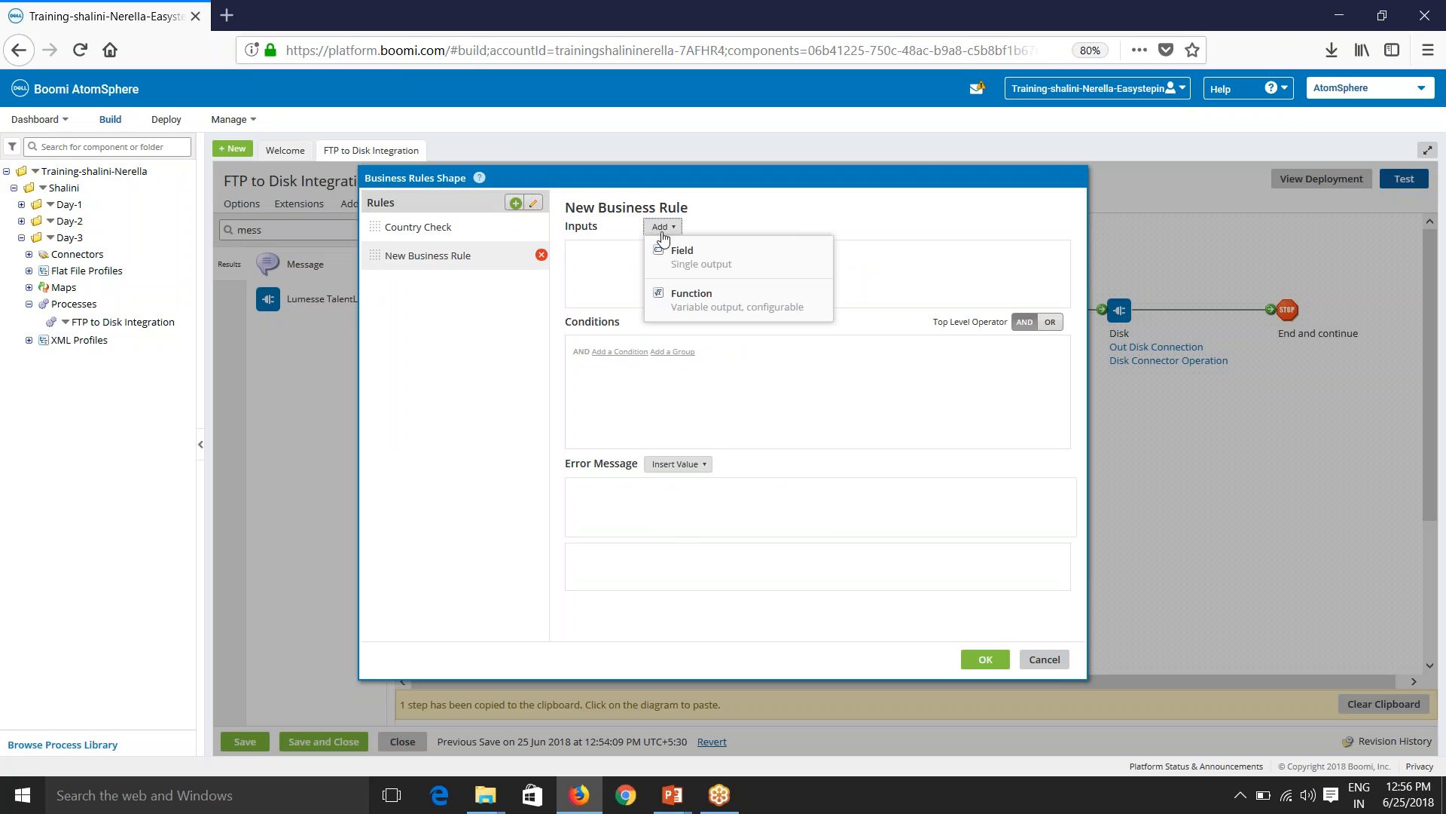
left_click(697, 272)
left_click(612, 432)
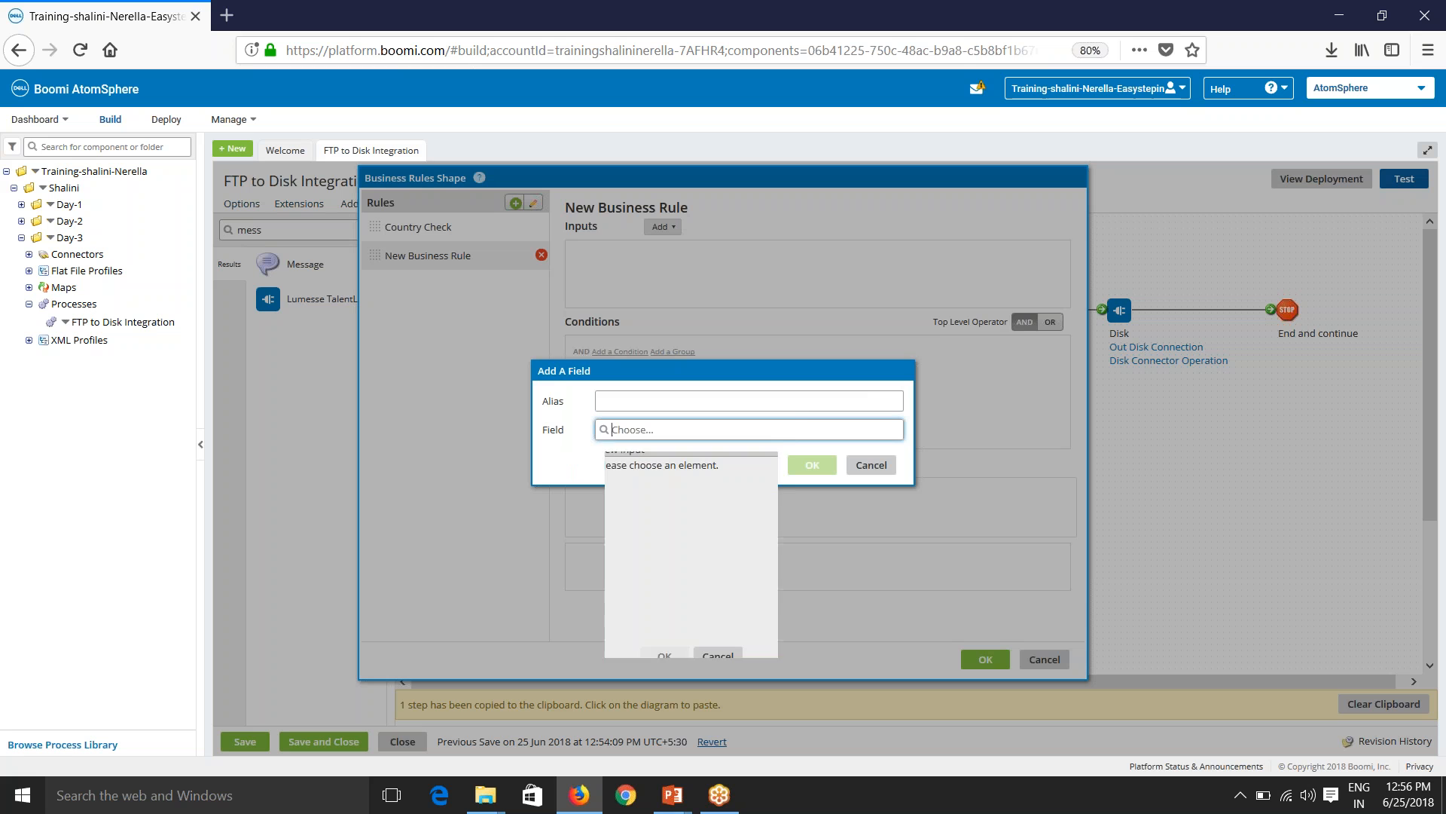
scroll(663, 567, "down", 2)
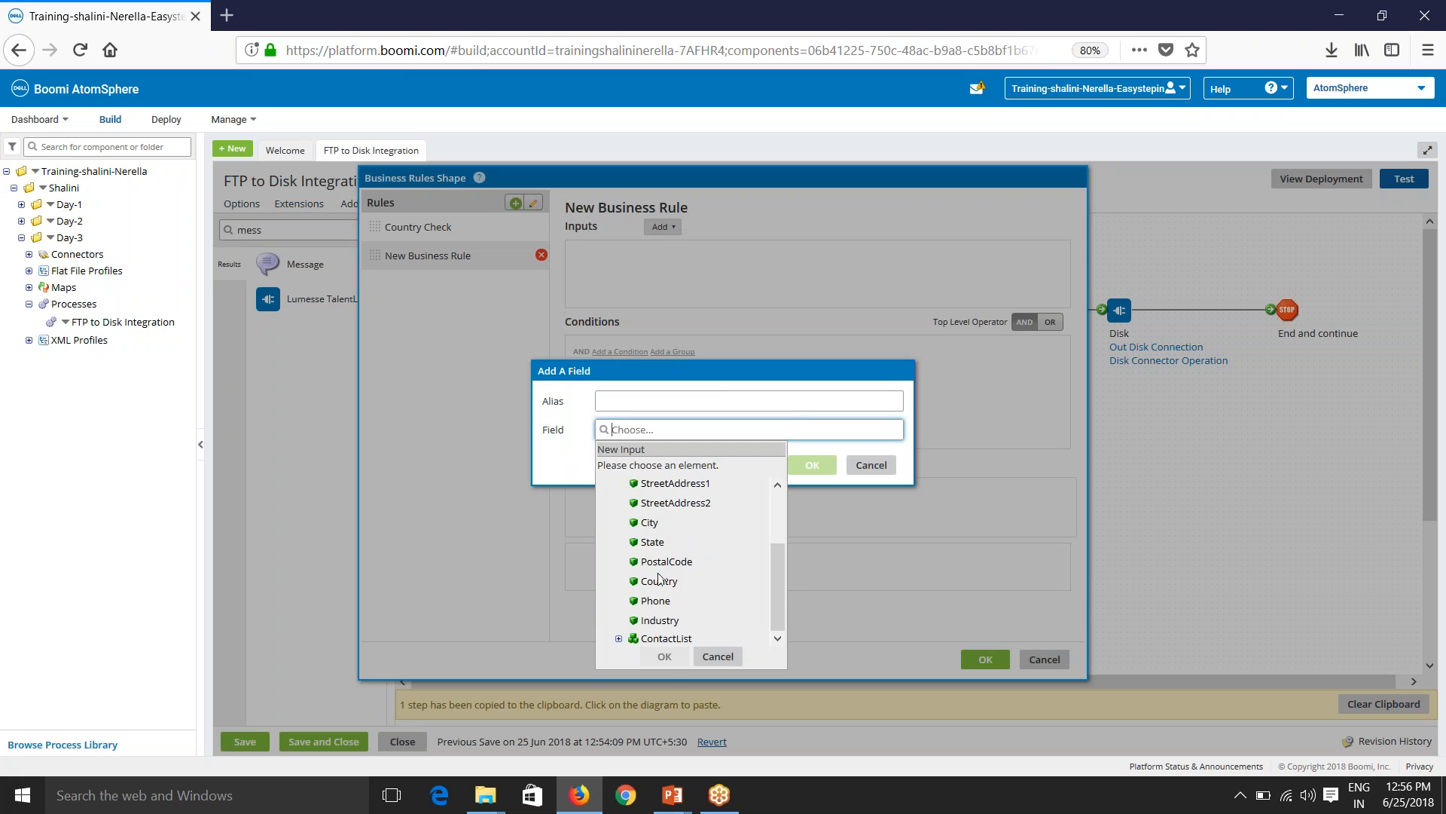
left_click(659, 601)
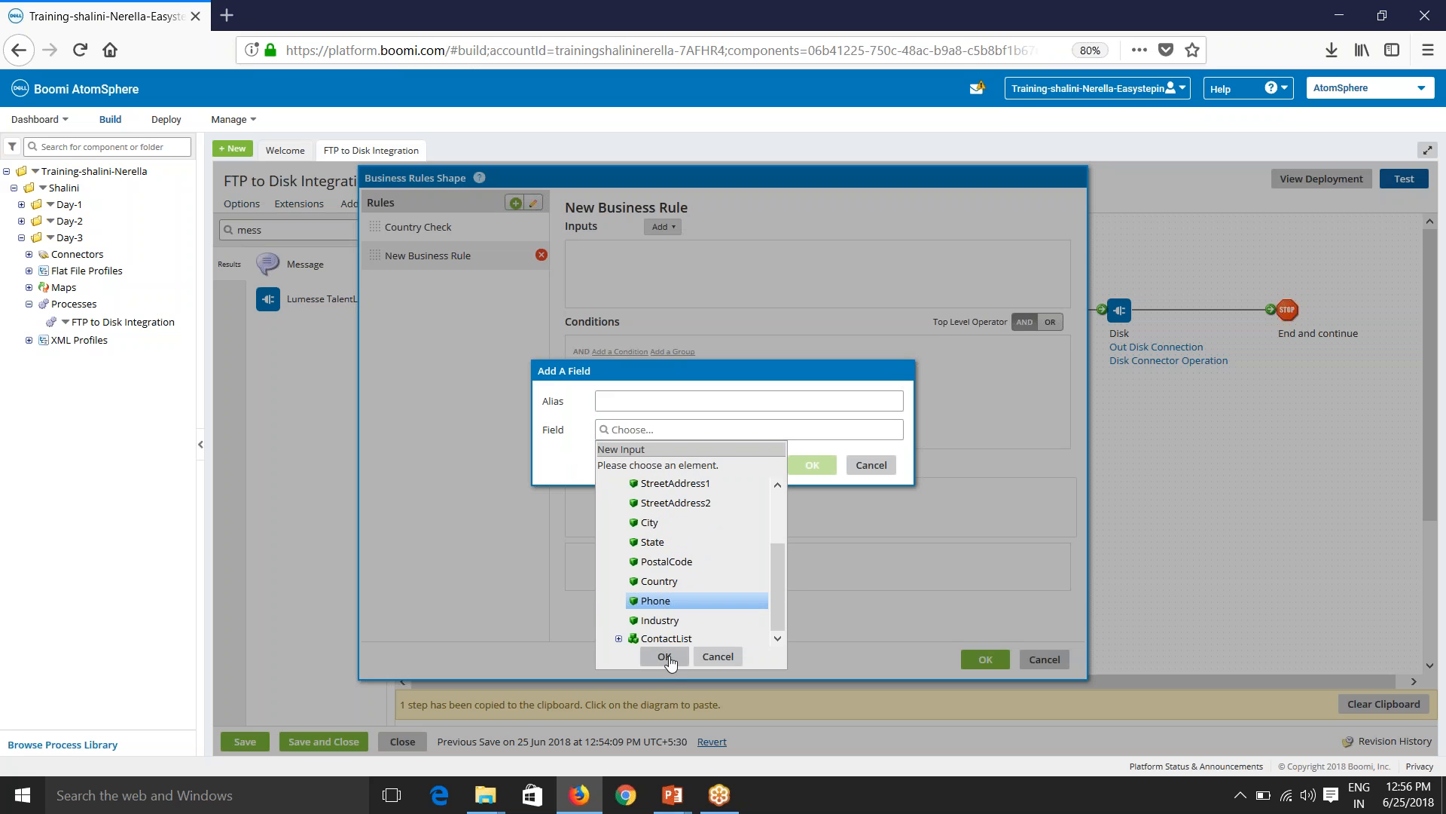
left_click(665, 656)
left_click(812, 465)
Add a condition to the new business rule requiring that the Phone field is not empty.
left_click(637, 352)
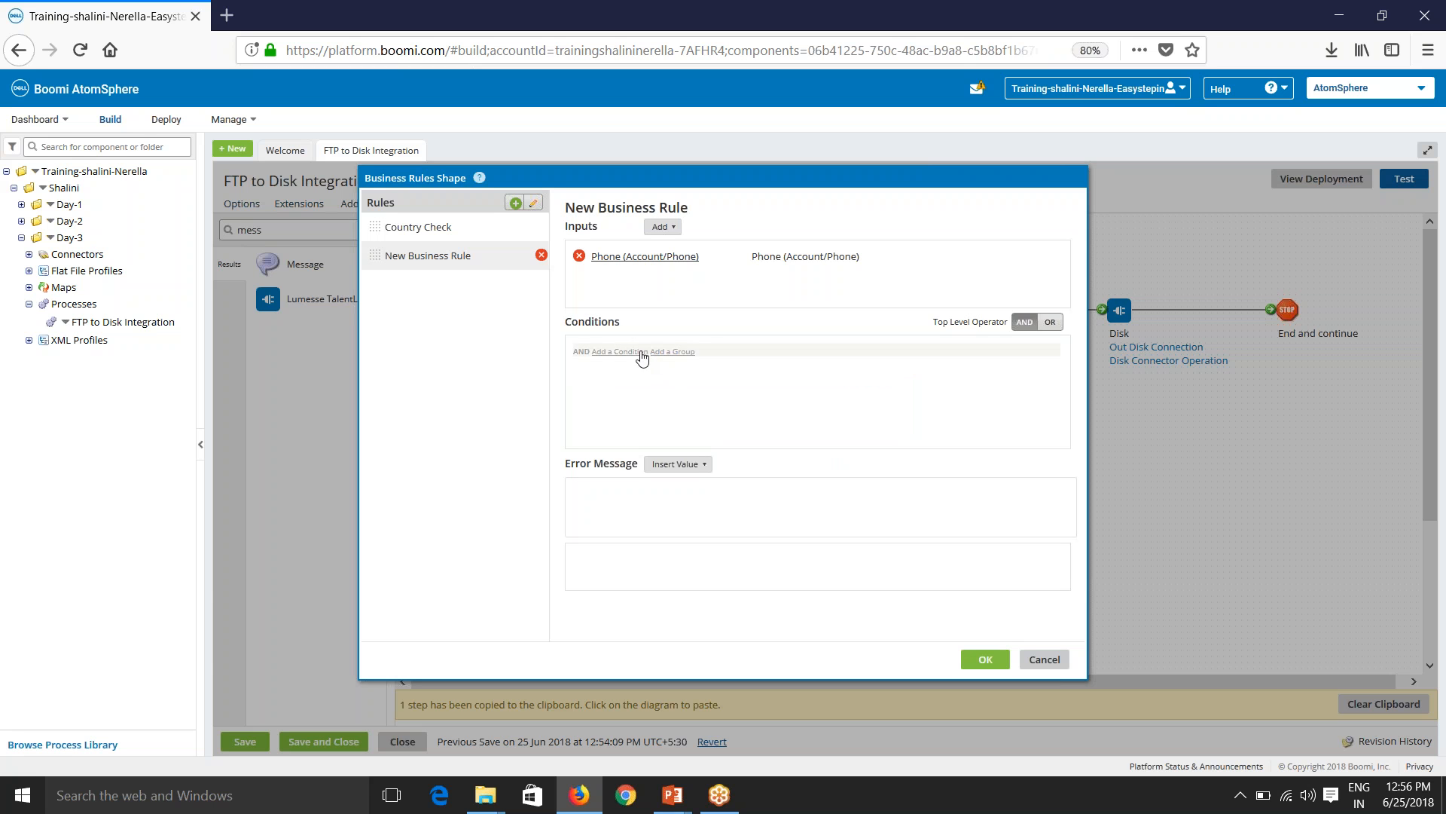
left_click(701, 354)
left_click(661, 392)
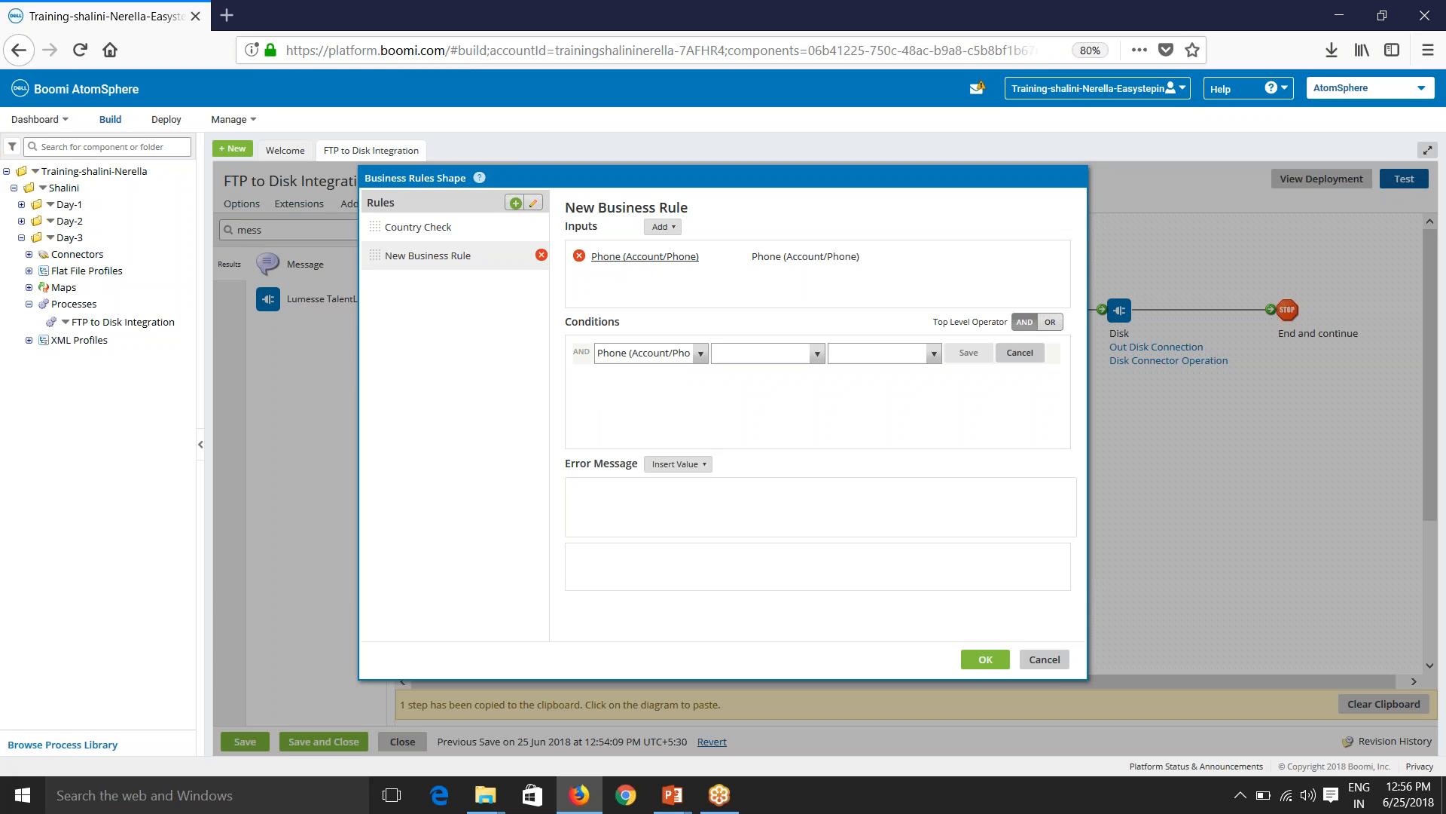
left_click(817, 353)
scroll(784, 460, "down", 2)
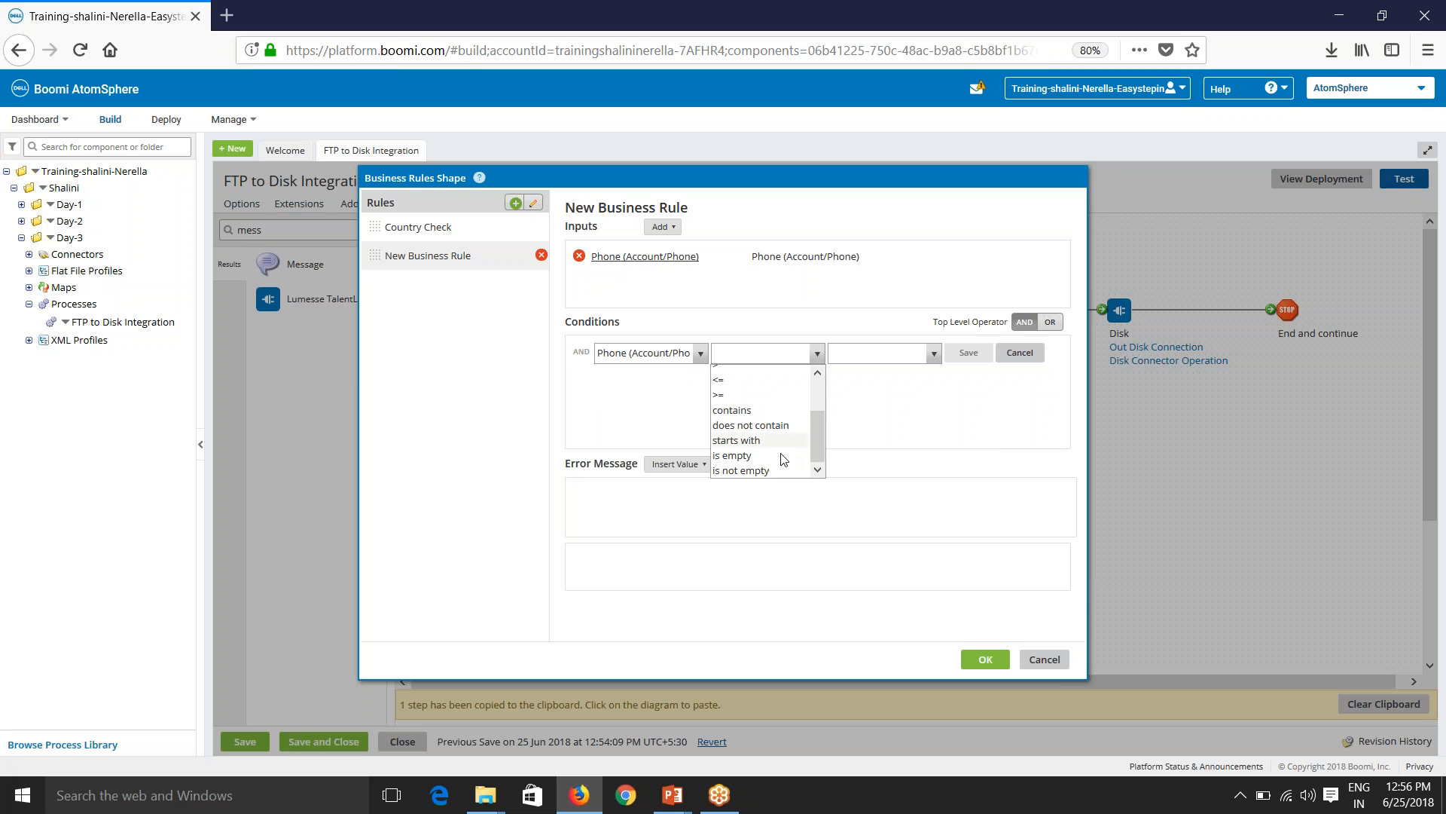
left_click(746, 472)
left_click(852, 353)
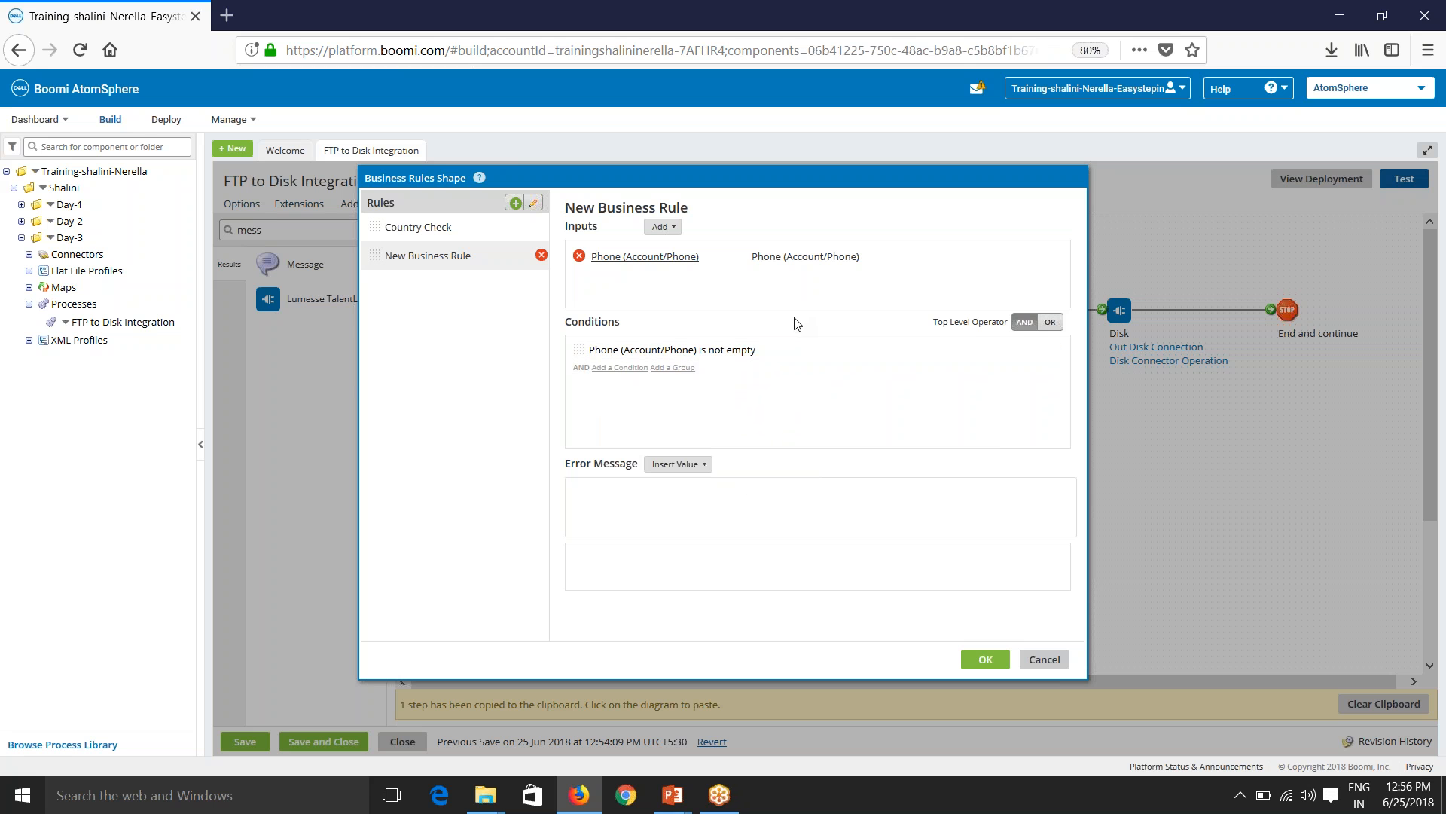
Add the FirstName element under ContactList/Contact as a second field input of the new business rule.
left_click(663, 226)
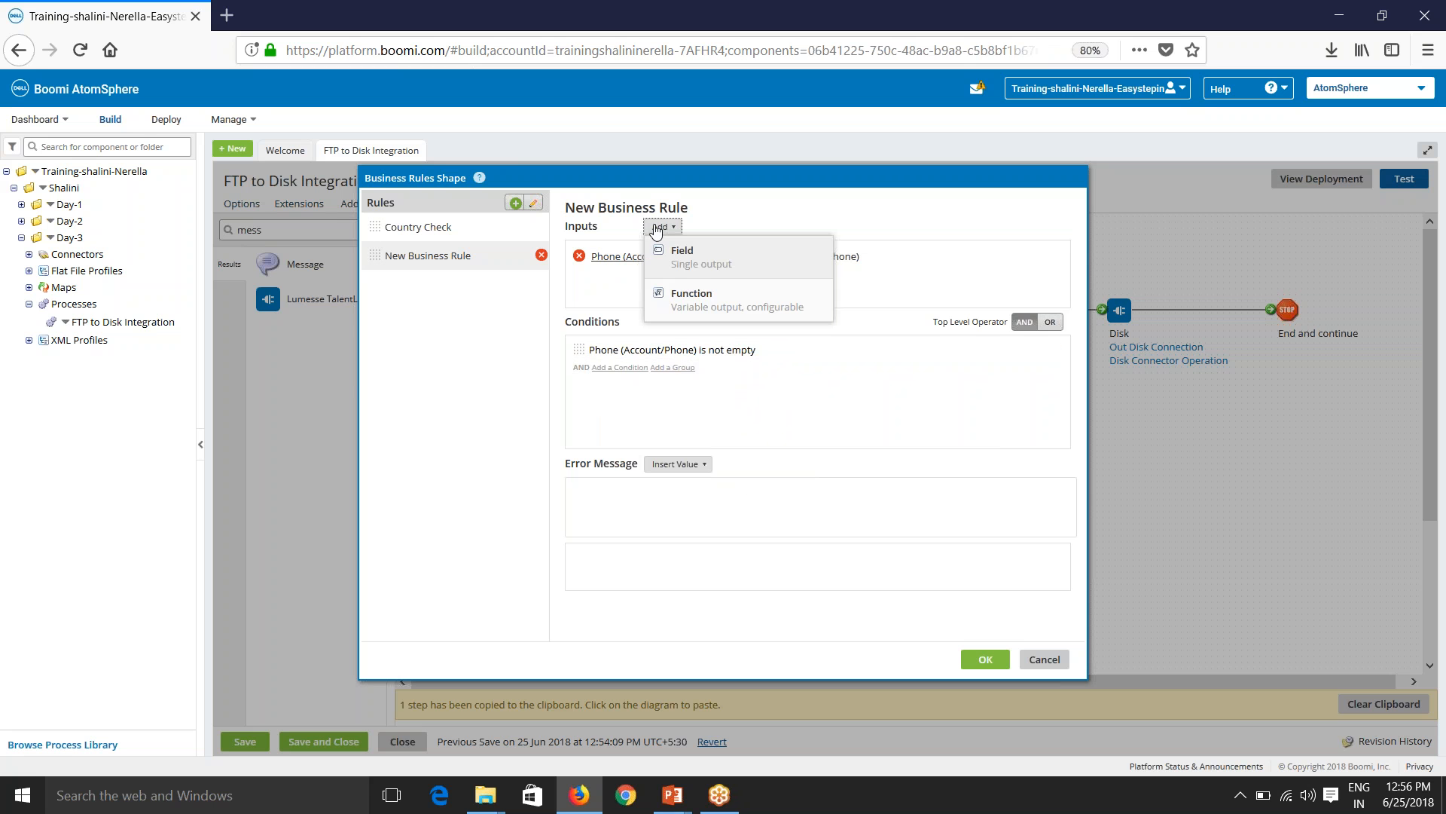
left_click(693, 255)
left_click(612, 431)
scroll(658, 612, "down", 2)
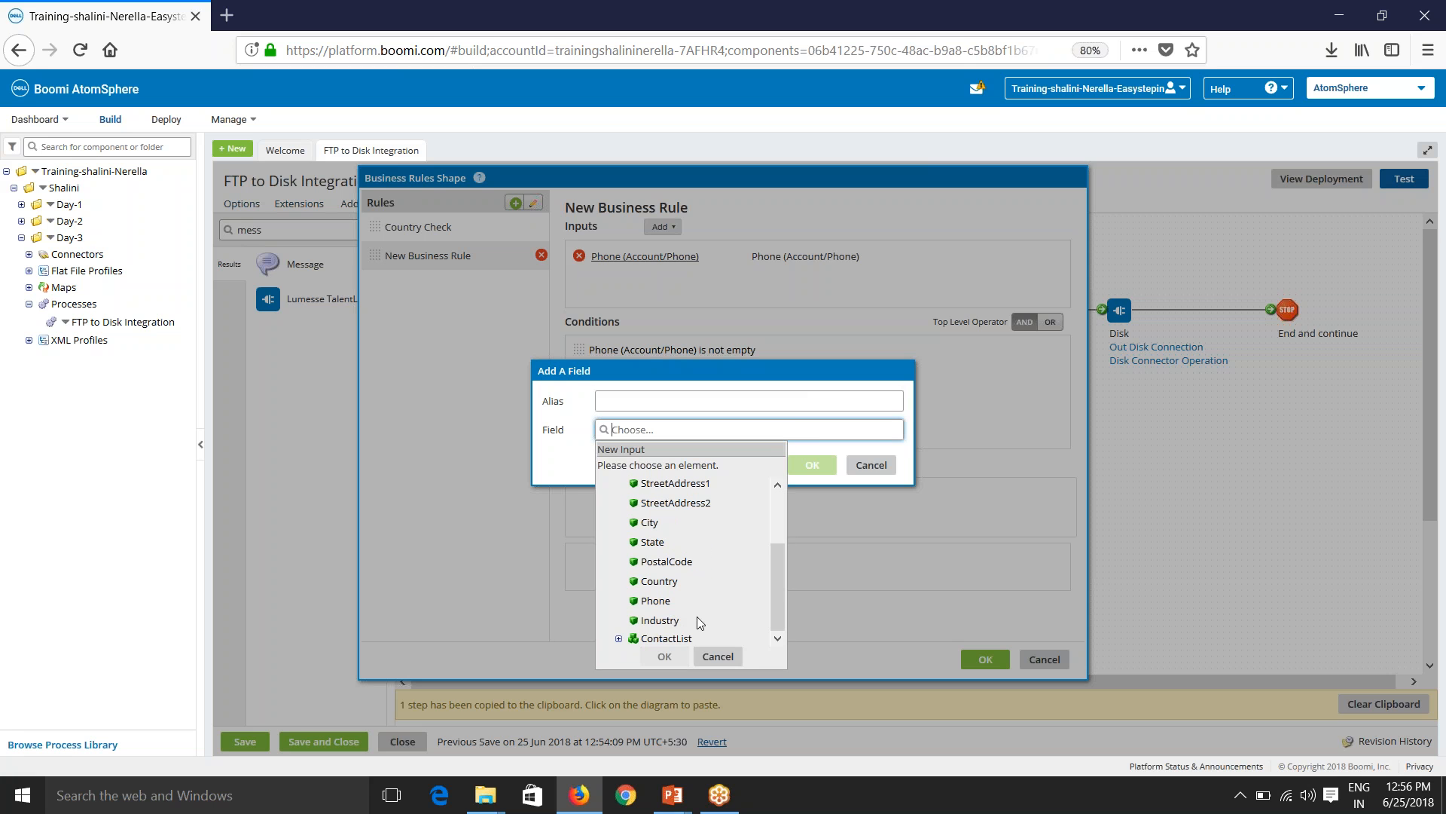
left_click(619, 633)
left_click(620, 638)
scroll(675, 585, "down", 1)
left_click(626, 638)
scroll(663, 603, "down", 2)
left_click(667, 595)
left_click(664, 656)
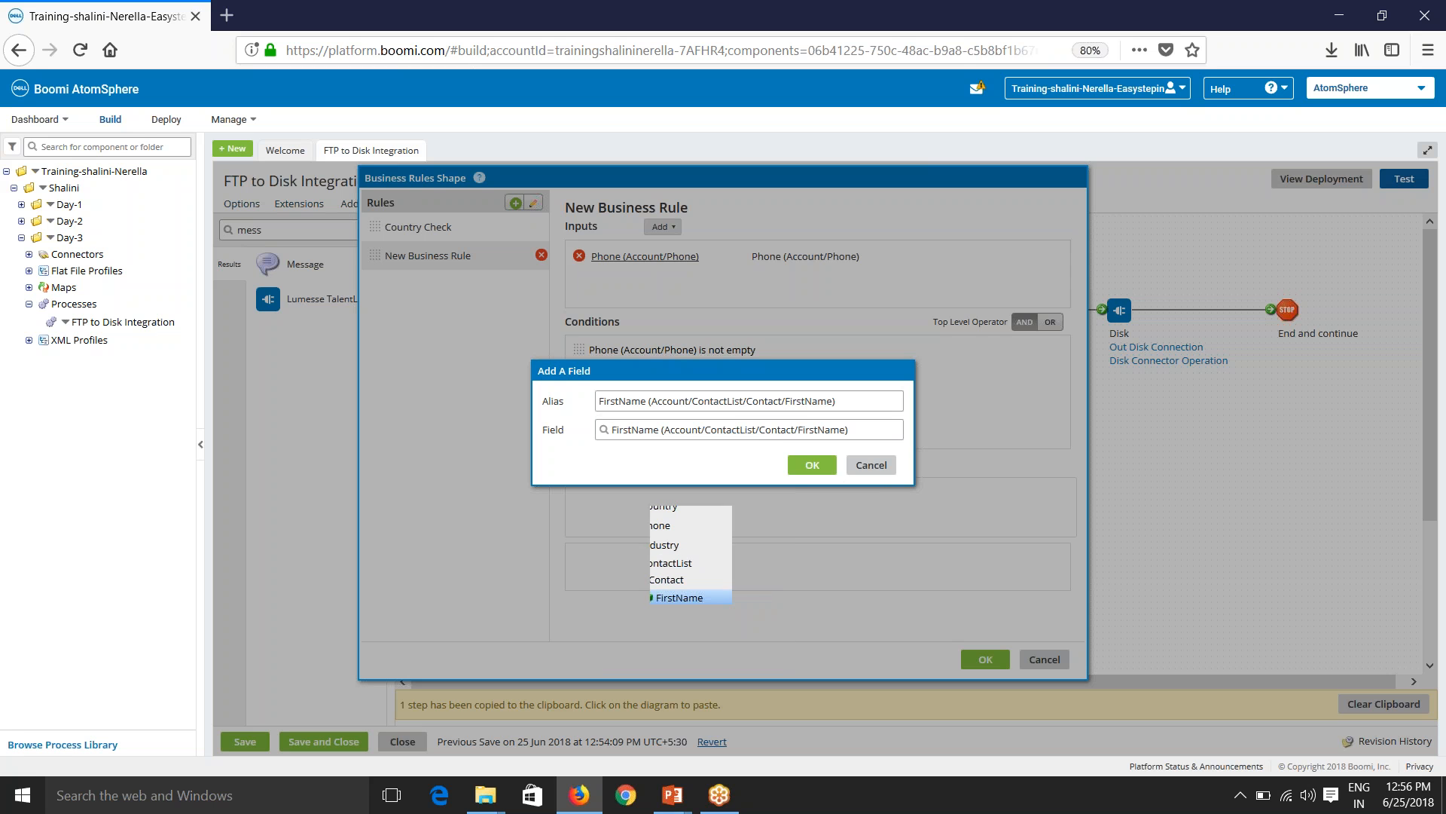
left_click(811, 471)
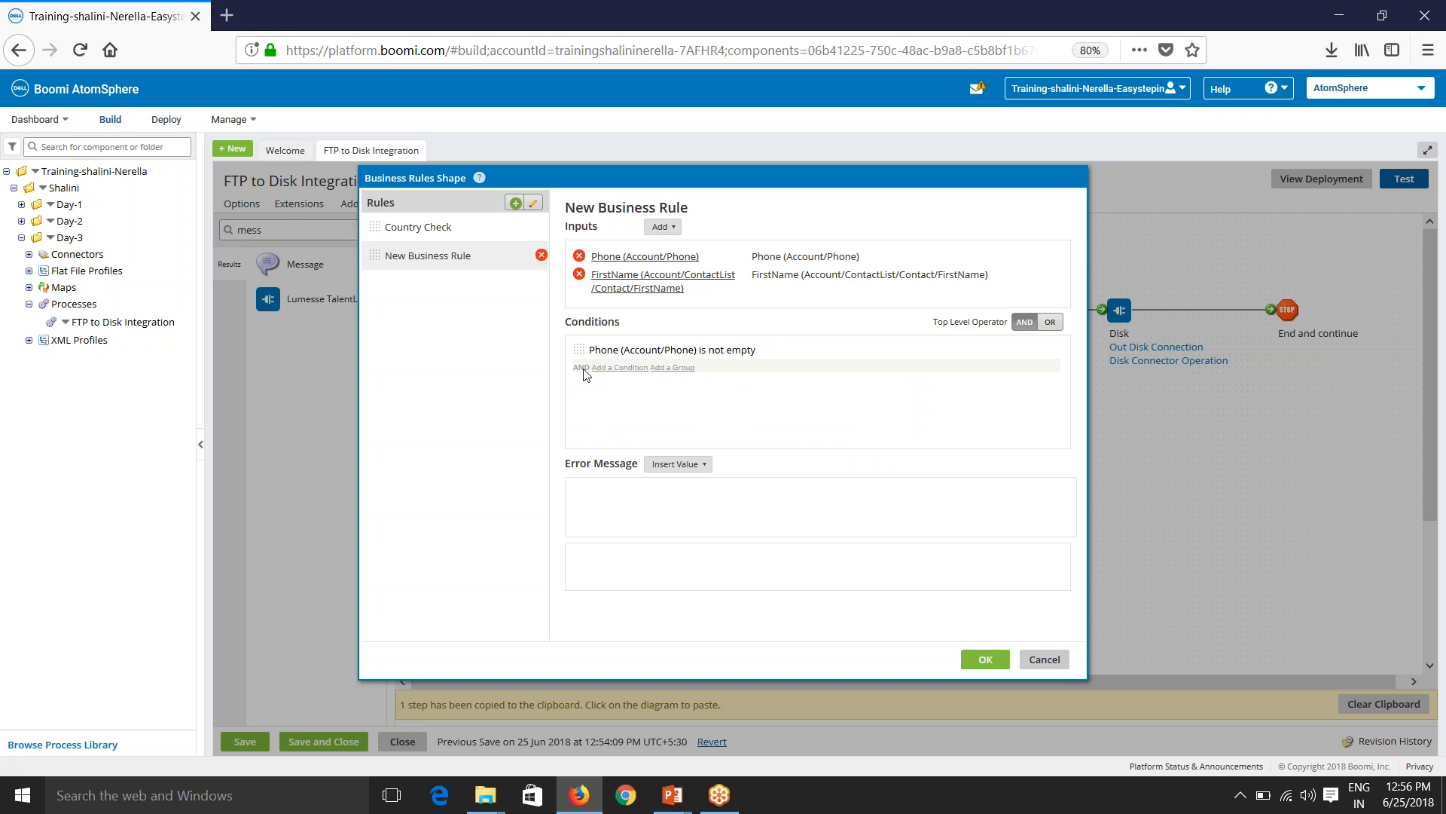
Add a second condition, joined with AND, requiring that FirstName starts with the static value "P".
left_click(1050, 321)
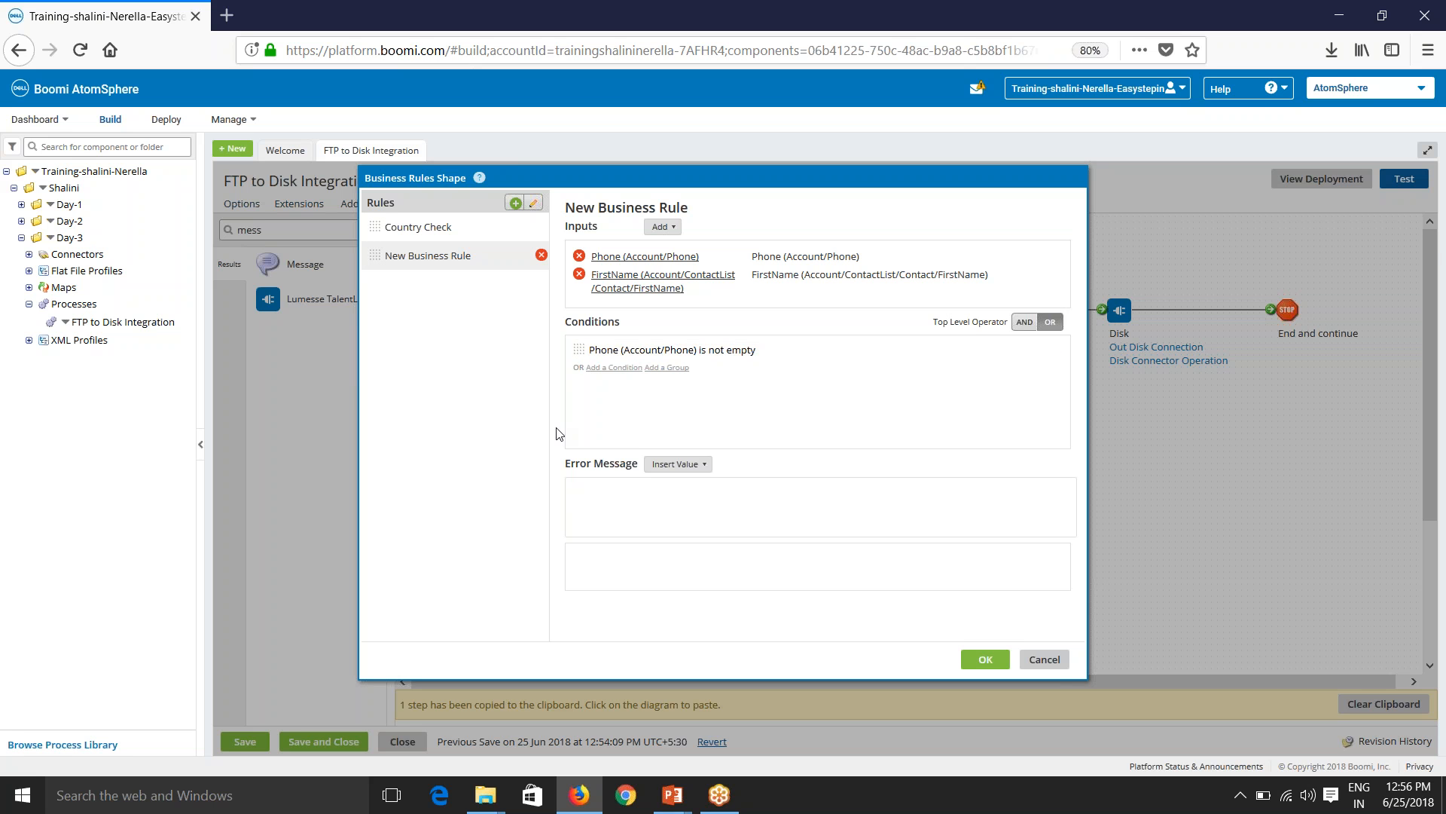
left_click(1025, 321)
left_click(619, 367)
left_click(700, 368)
left_click(648, 441)
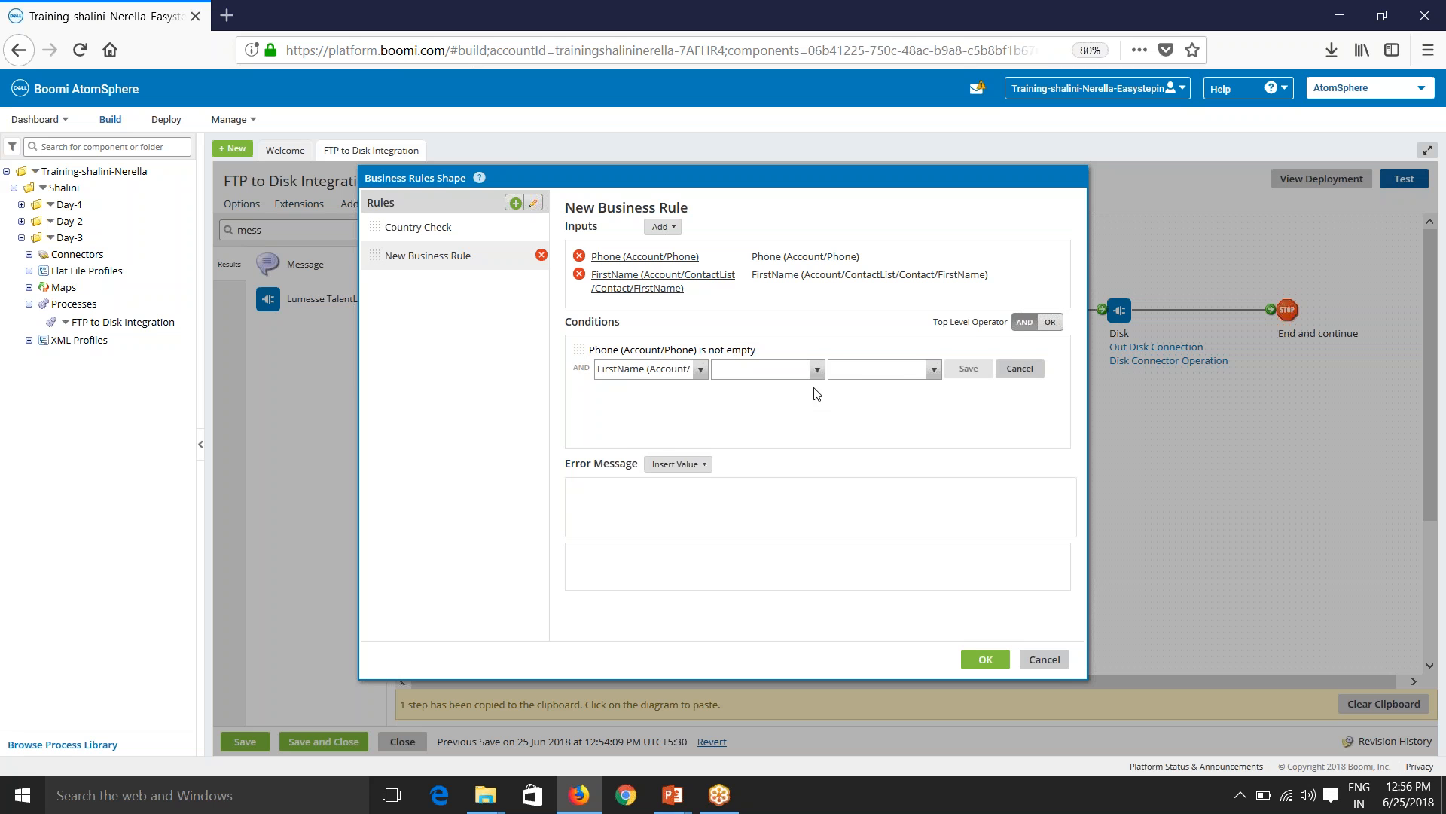
left_click(817, 369)
scroll(803, 452, "down", 2)
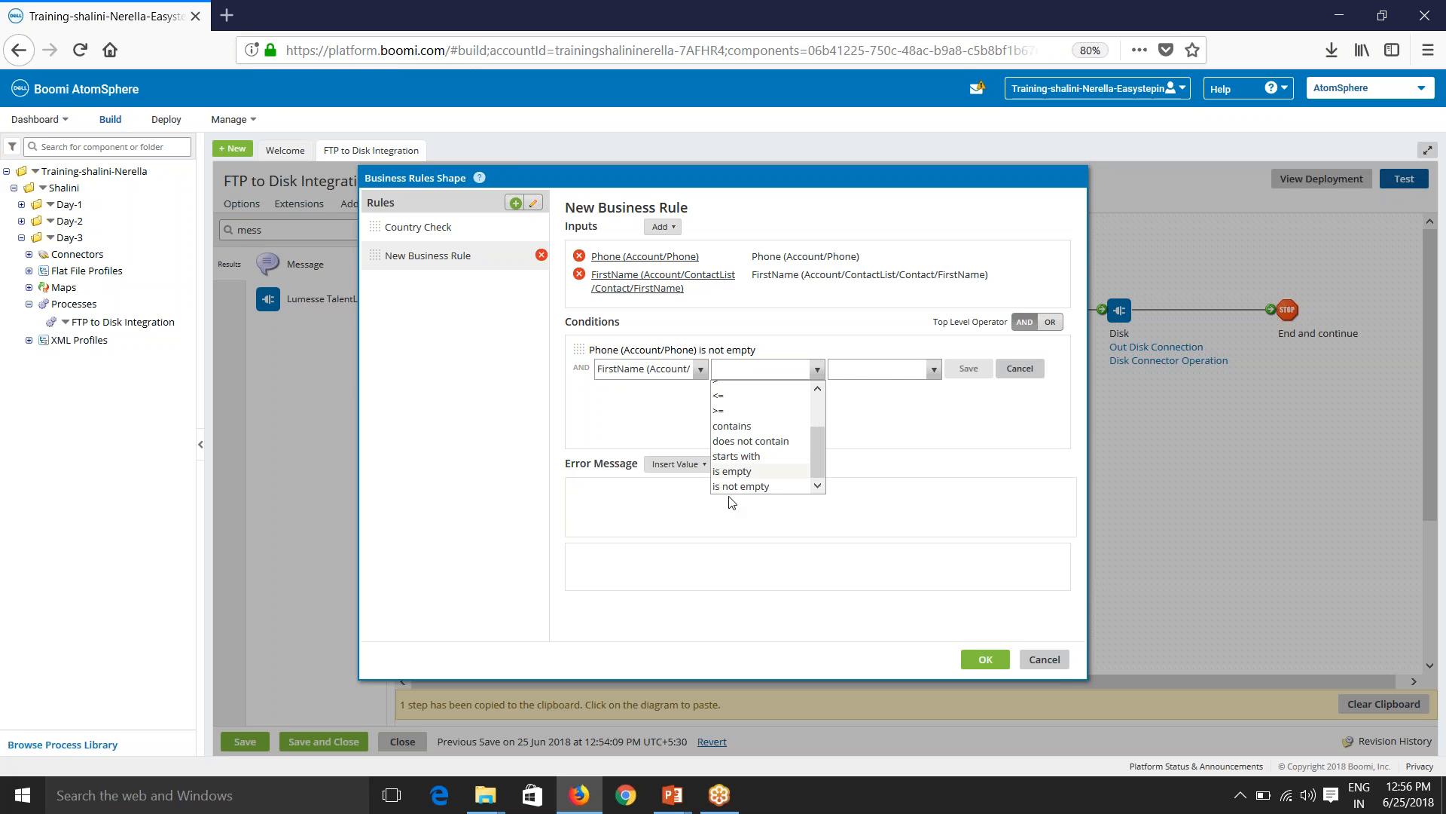
left_click(744, 456)
left_click(934, 370)
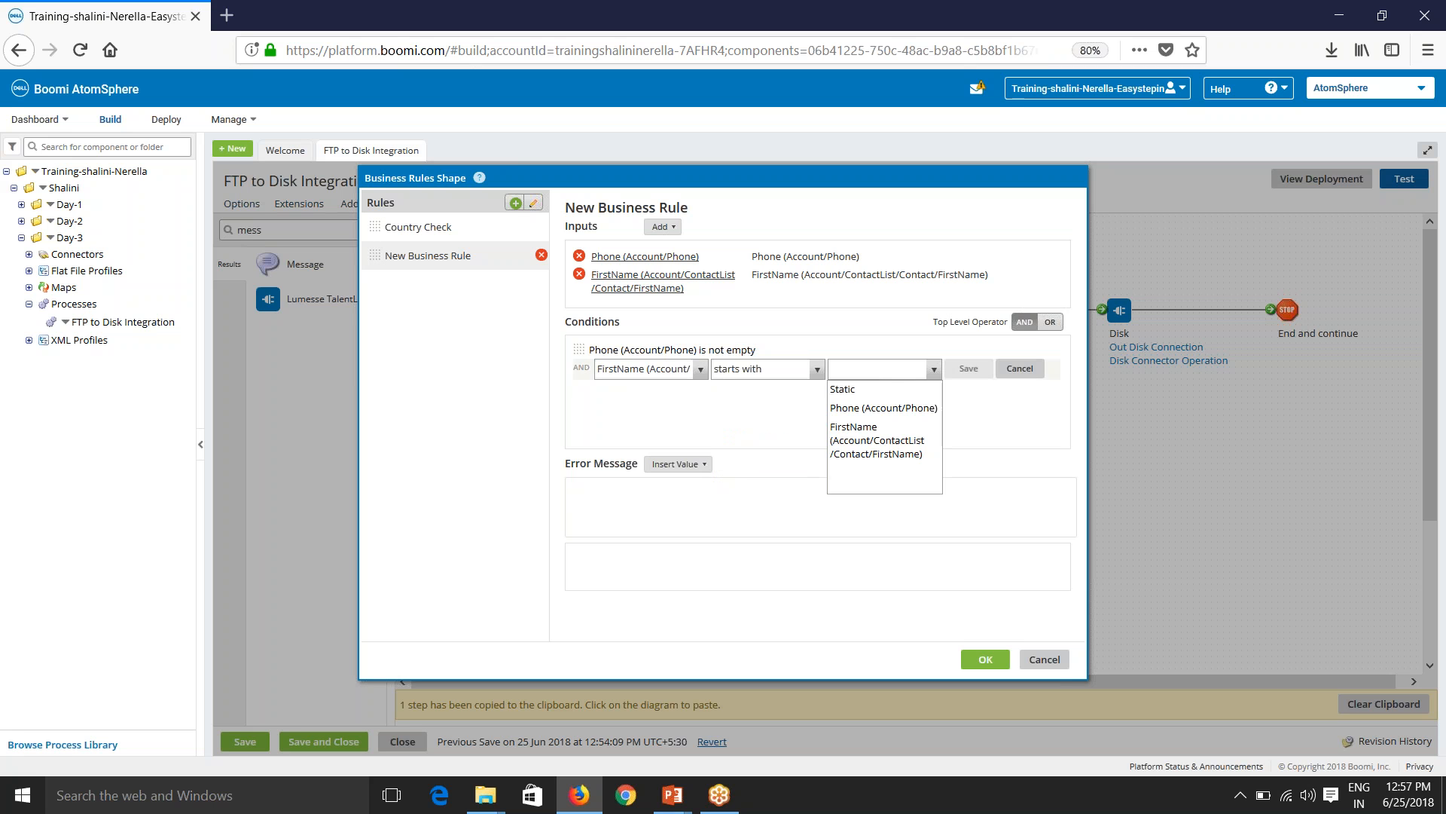
left_click(842, 389)
left_click(672, 392)
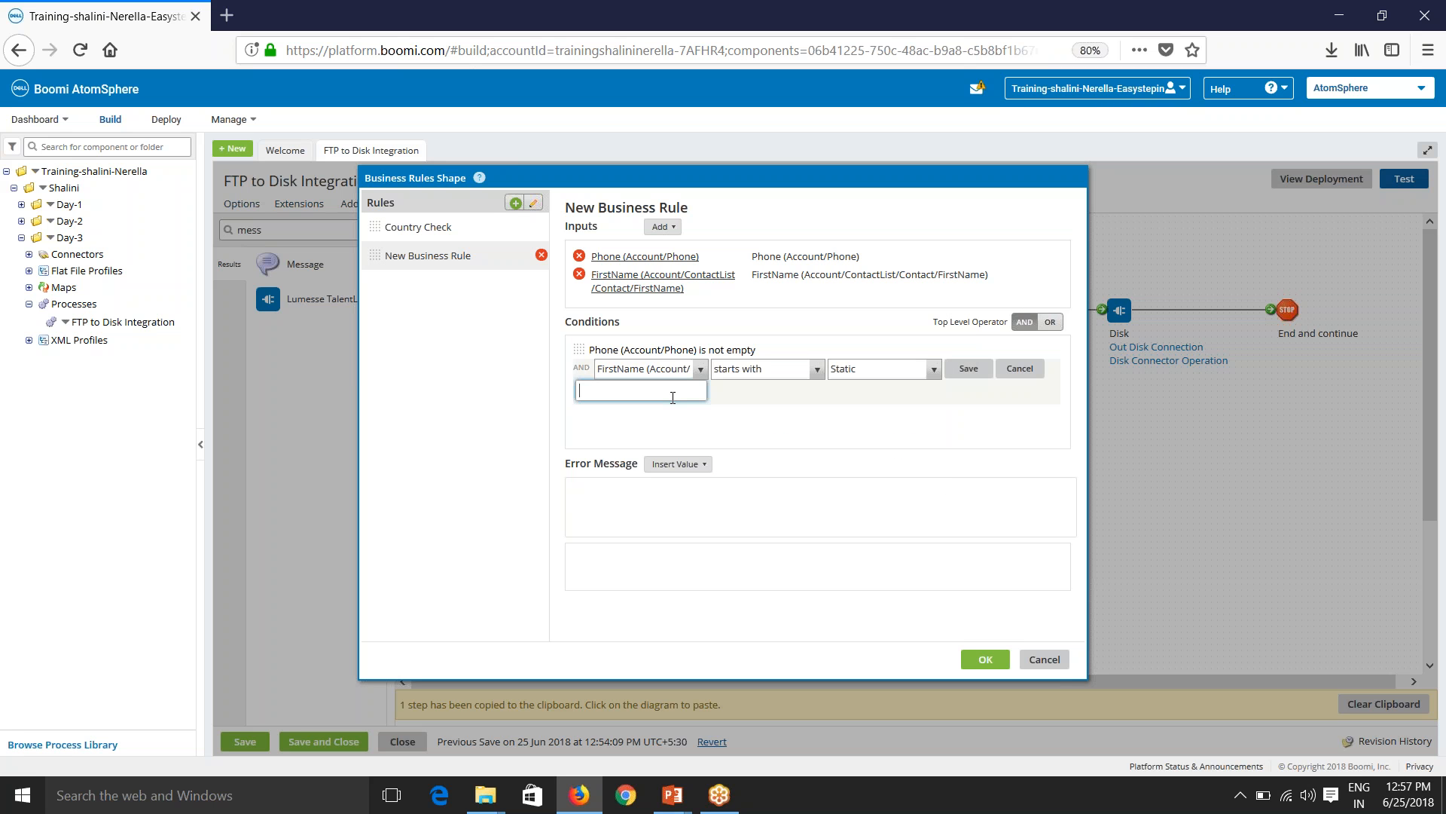
type("P")
key("Return")
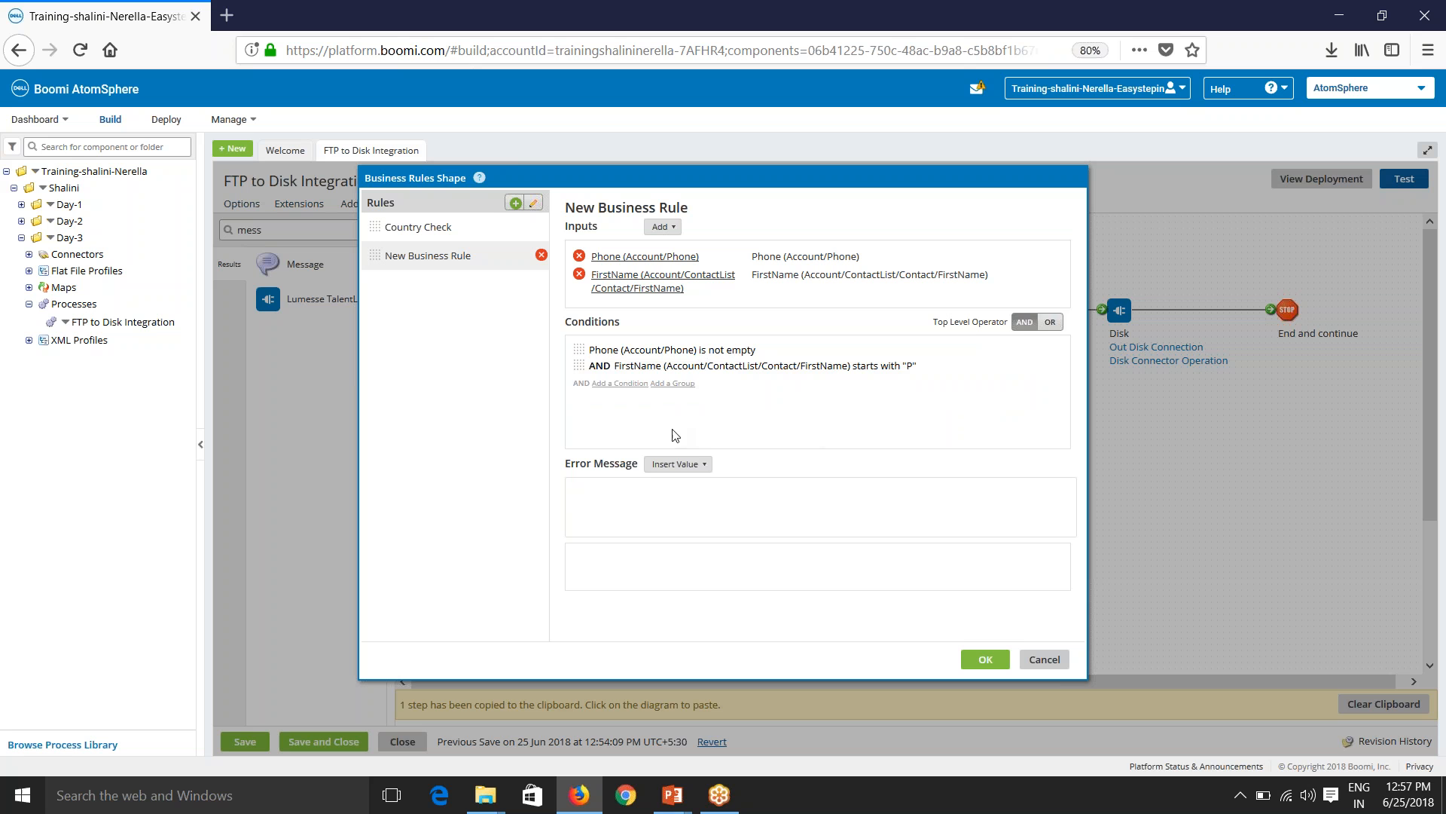
Delete the new business rule and accept the Business Rules shape with its Country Check rule.
left_click(676, 385)
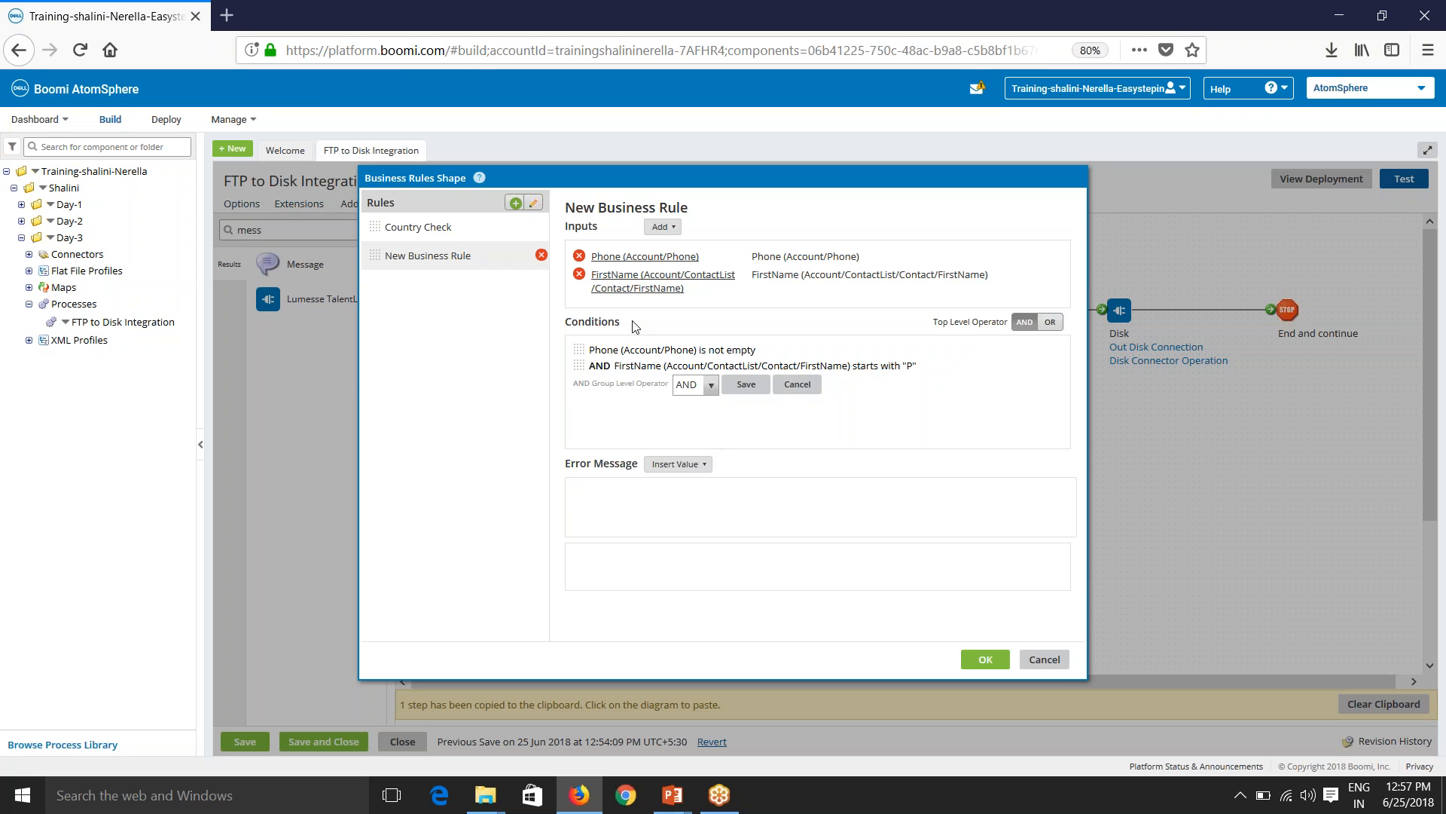
left_click(542, 256)
left_click(763, 159)
left_click(984, 660)
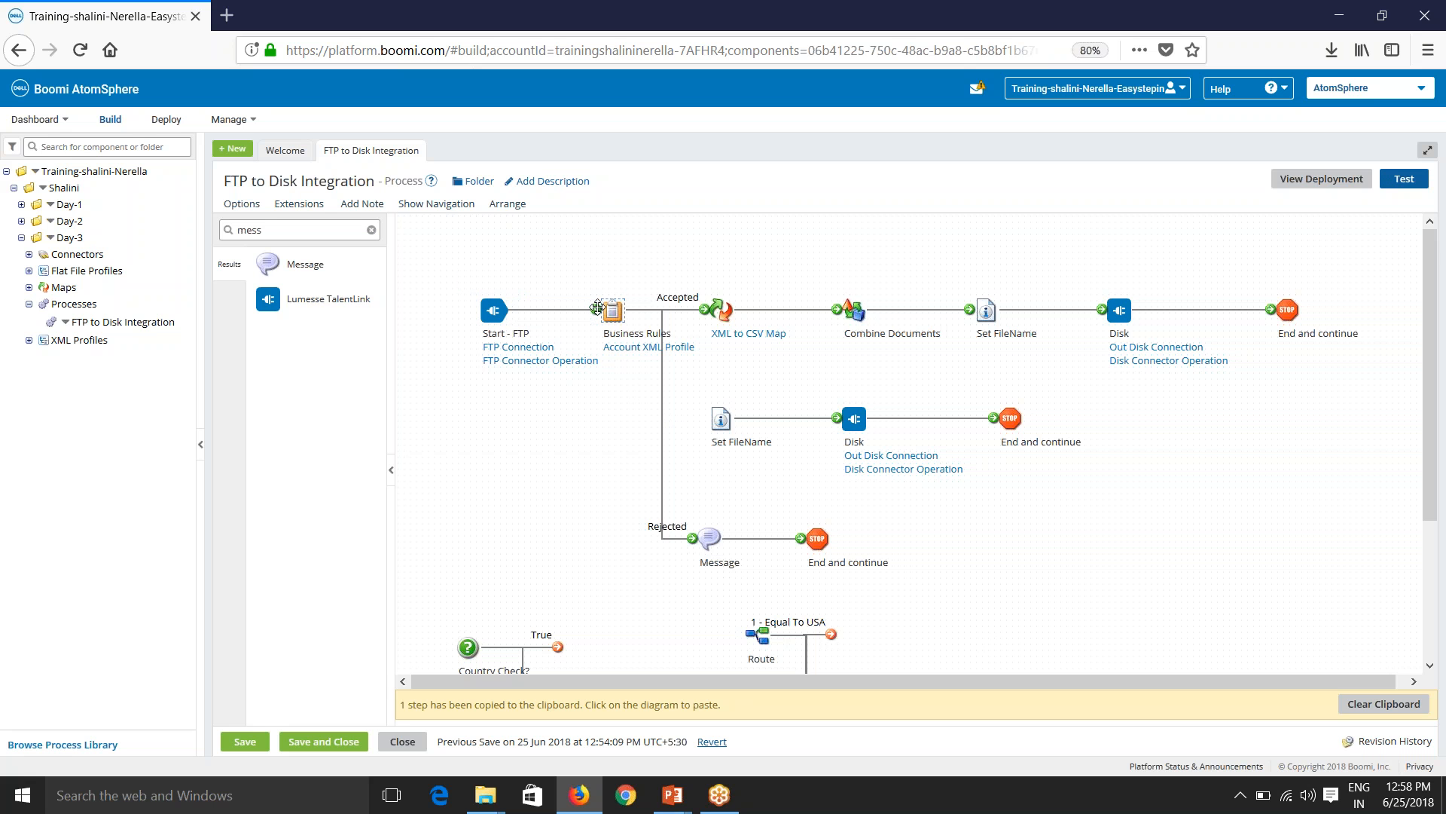
Detach the Business Rules shape from the Start, XML to CSV Map and Message shapes and move it below the flow beside Country Check.
left_click(1426, 602)
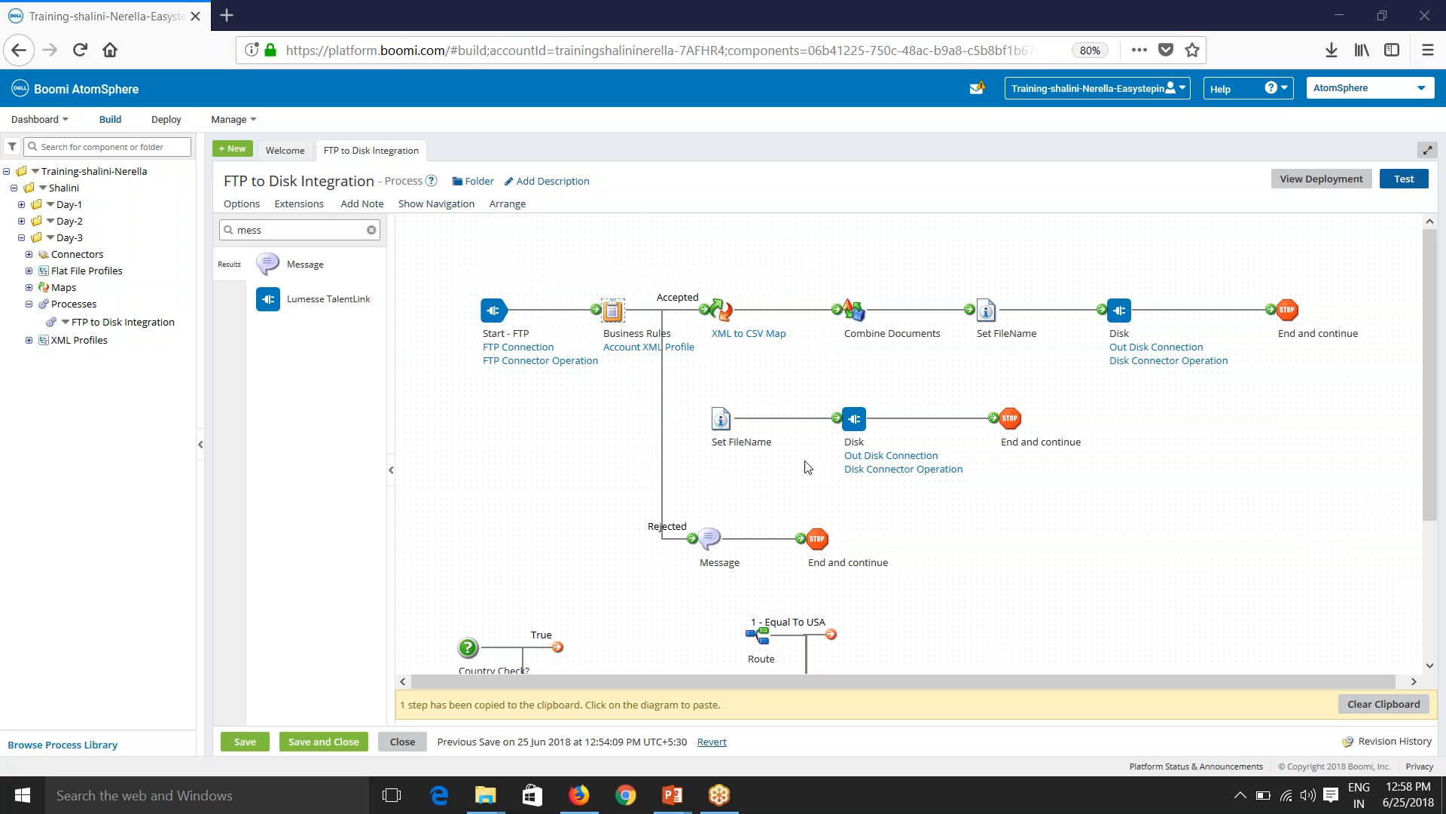
mouse_move(623, 335)
mouse_move(612, 310)
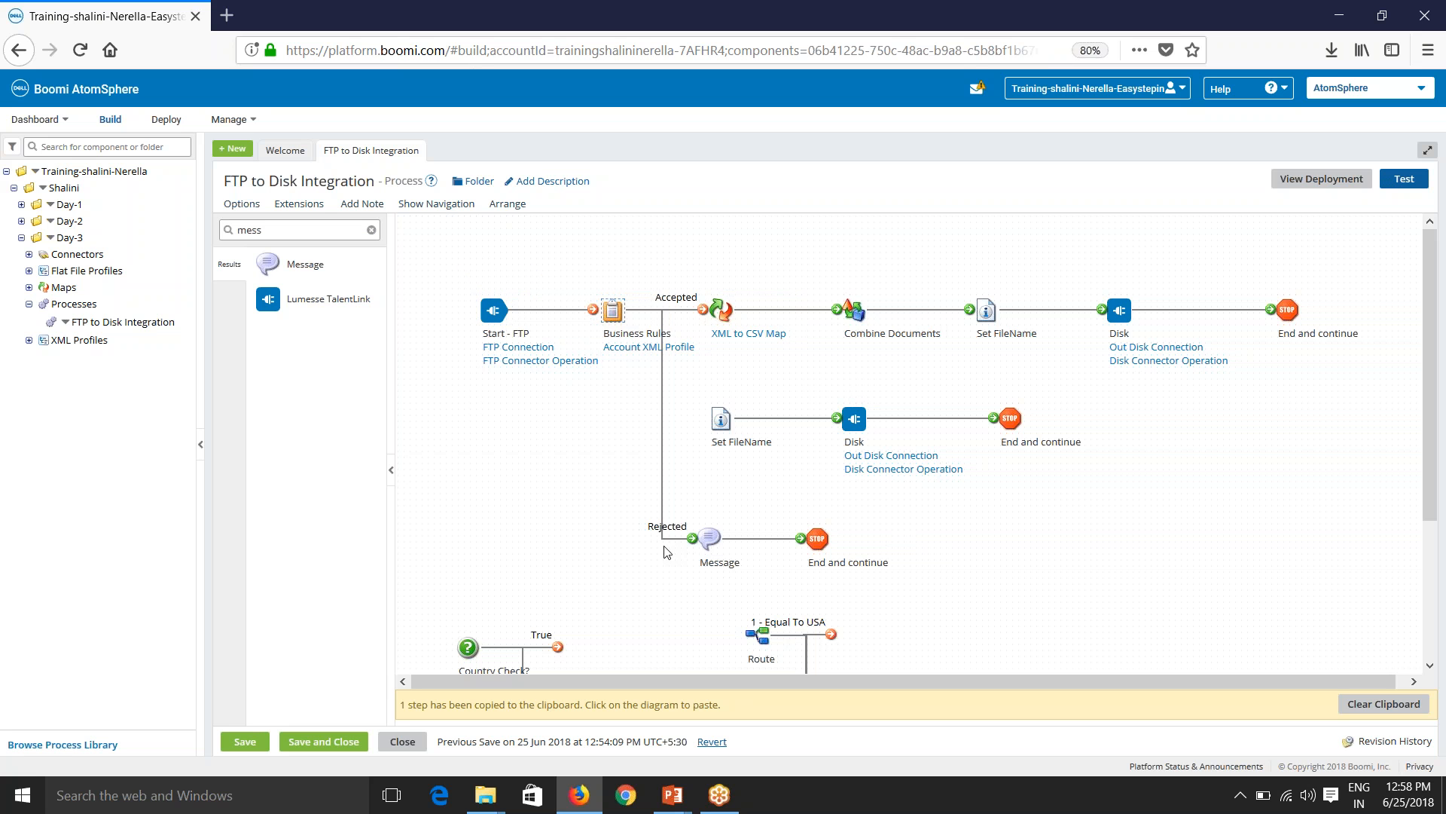
left_click_drag(691, 538, 685, 538)
mouse_move(610, 317)
left_mouse_down()
mouse_move(613, 633)
mouse_move(661, 315)
mouse_move(637, 309)
left_mouse_up()
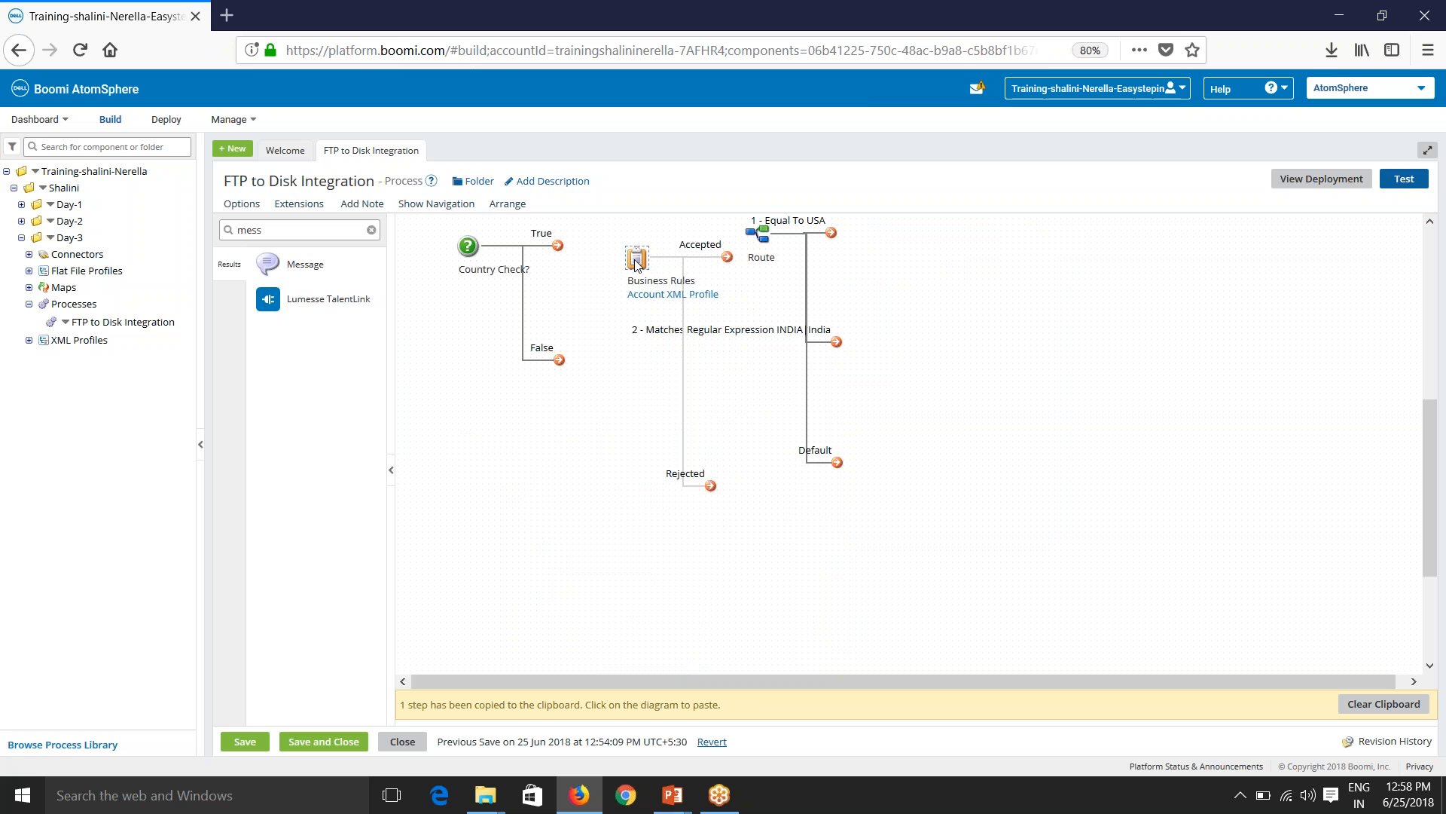
Place a Branch shape after the FTP Start shape and set its number of branches to 3.
scroll(904, 445, "up", 5)
left_click_drag(274, 229, 143, 245)
type("branch")
left_click_drag(275, 269, 619, 313)
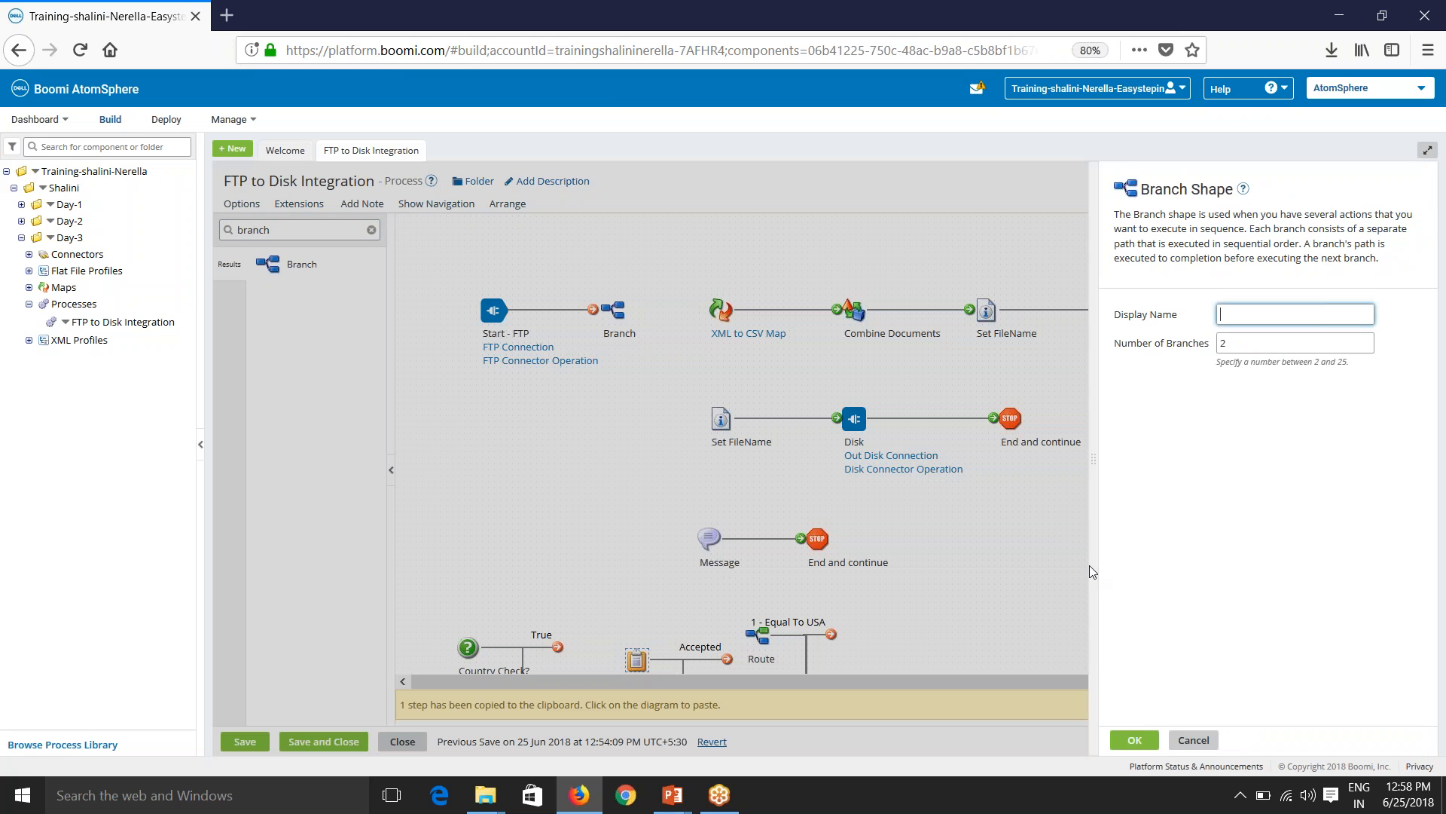
left_click(1222, 346)
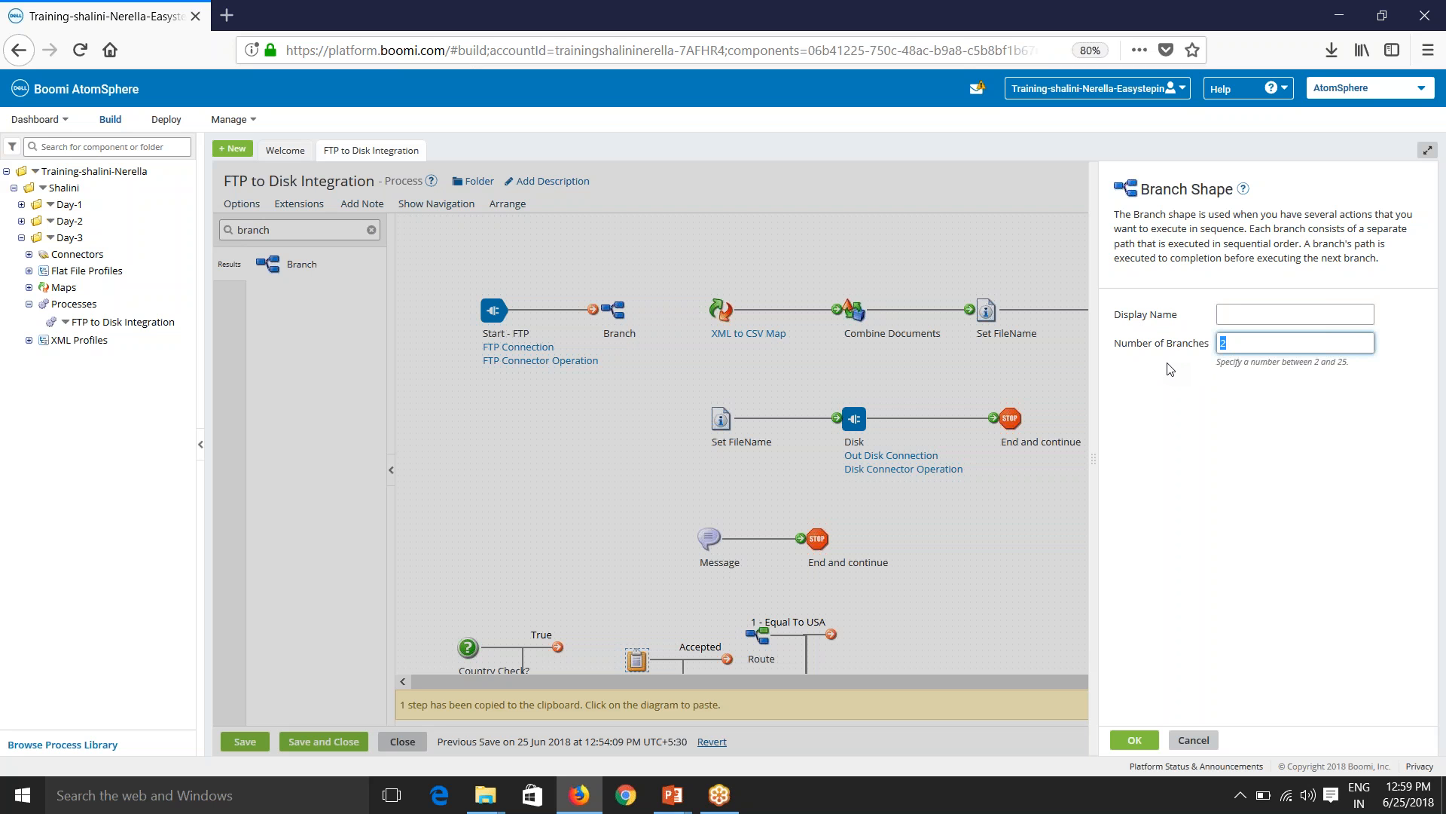
type("3")
left_click(1134, 739)
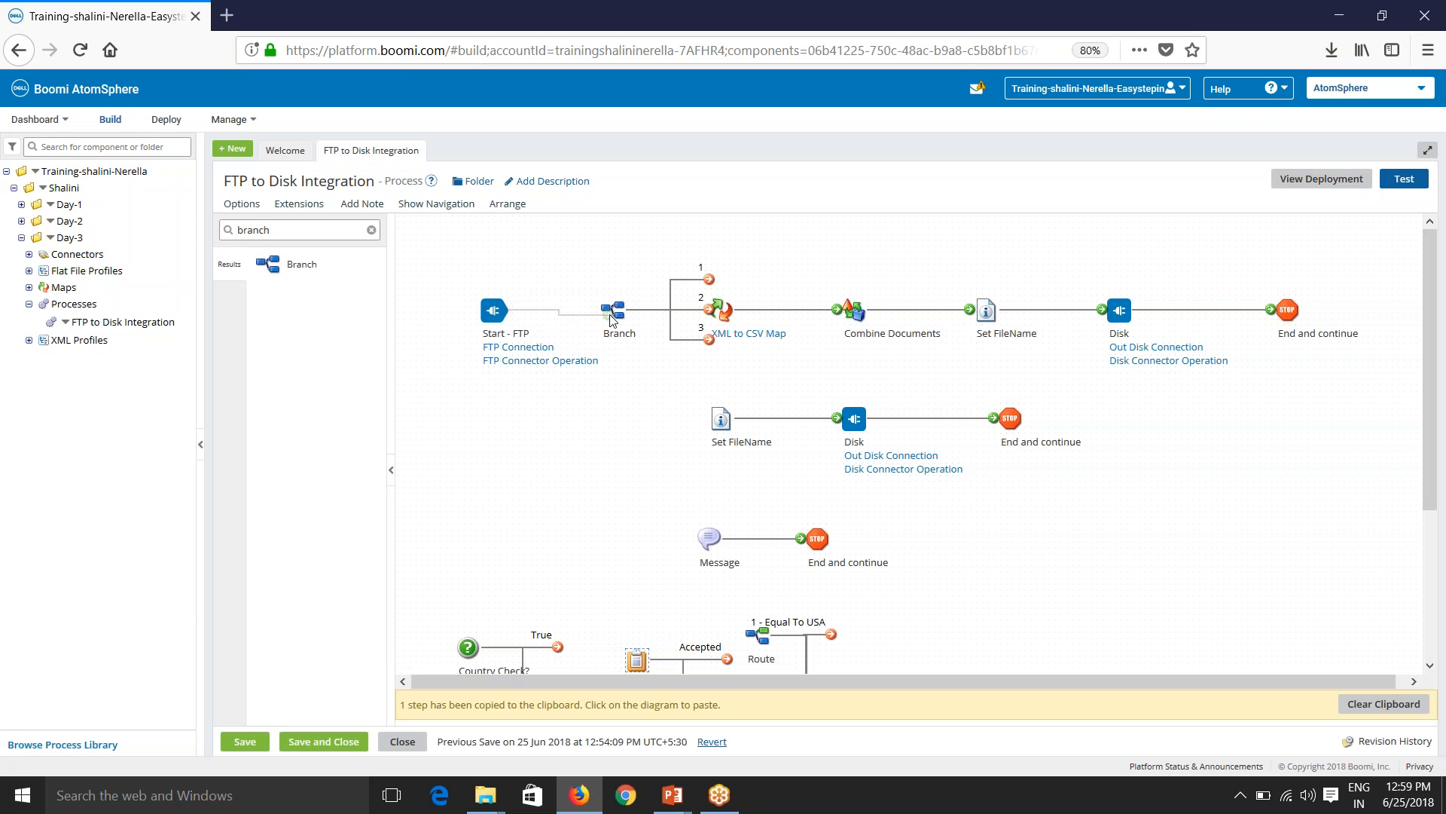
Wire the Start shape to the Branch and connect branches 1, 2 and 3 to XML to CSV Map, the second Set FileName and Message.
left_click_drag(708, 309, 719, 418)
left_click_drag(706, 345, 709, 538)
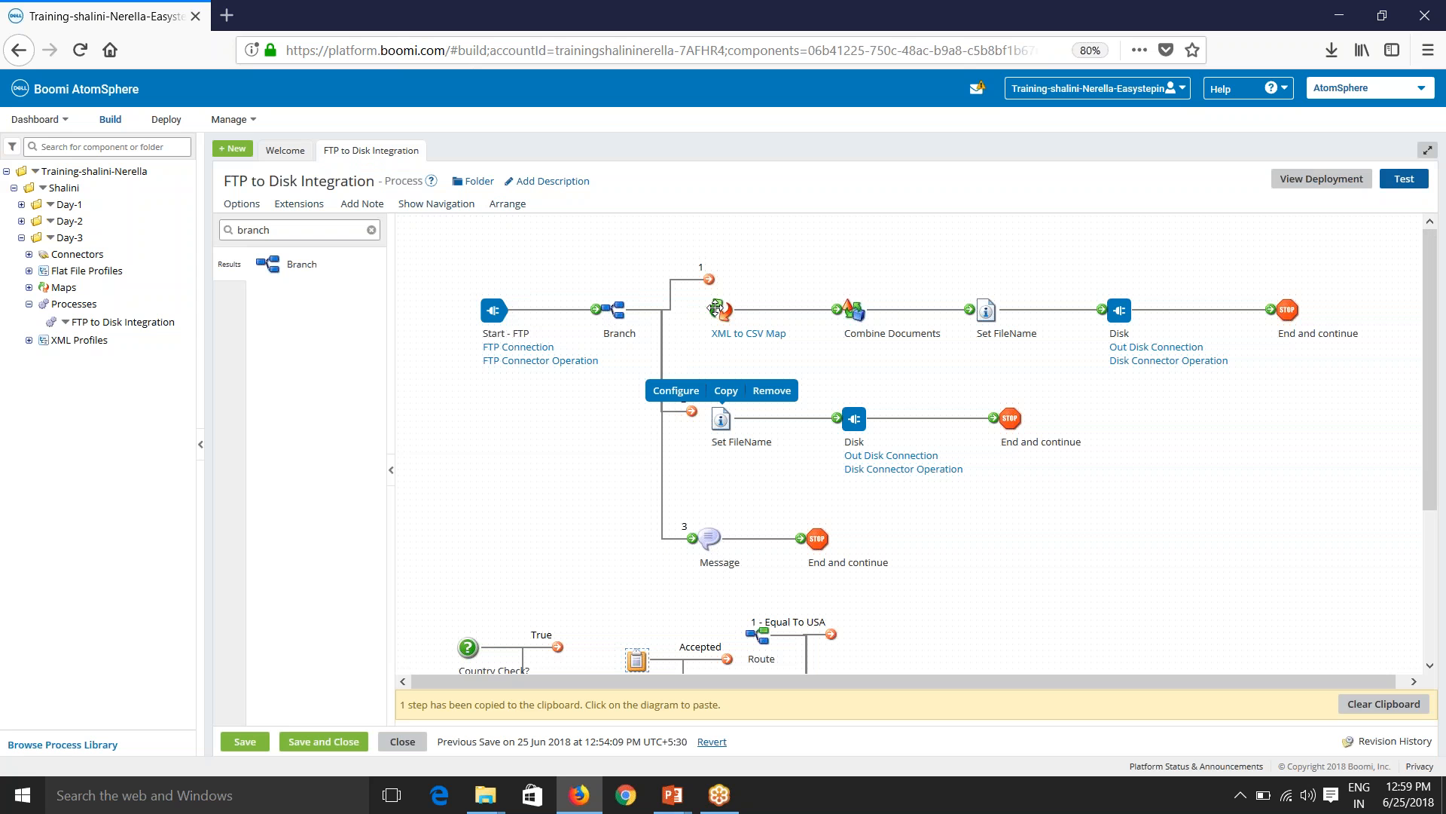
left_click_drag(709, 280, 719, 309)
left_click_drag(693, 412, 719, 419)
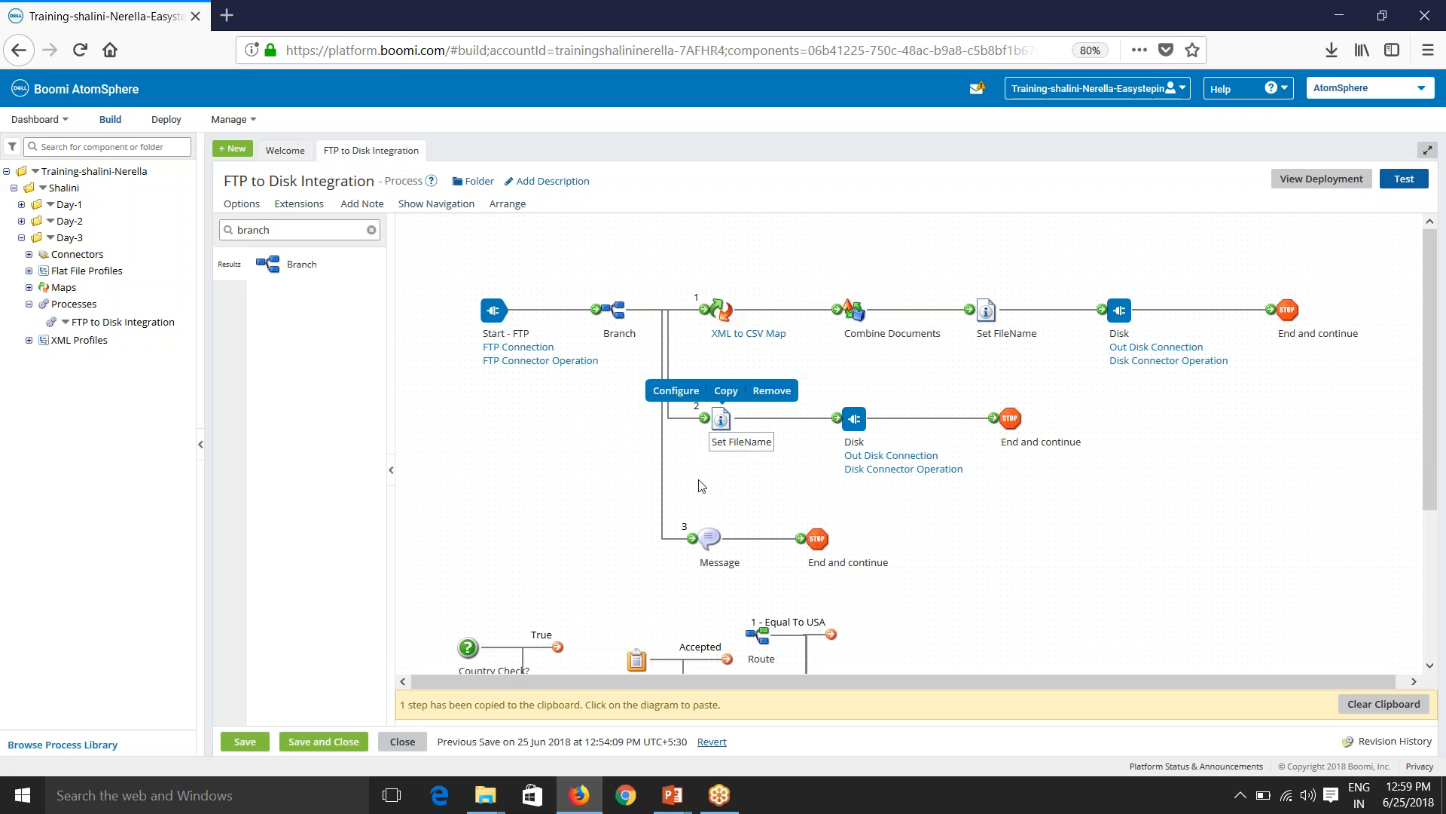
left_click_drag(699, 541, 712, 541)
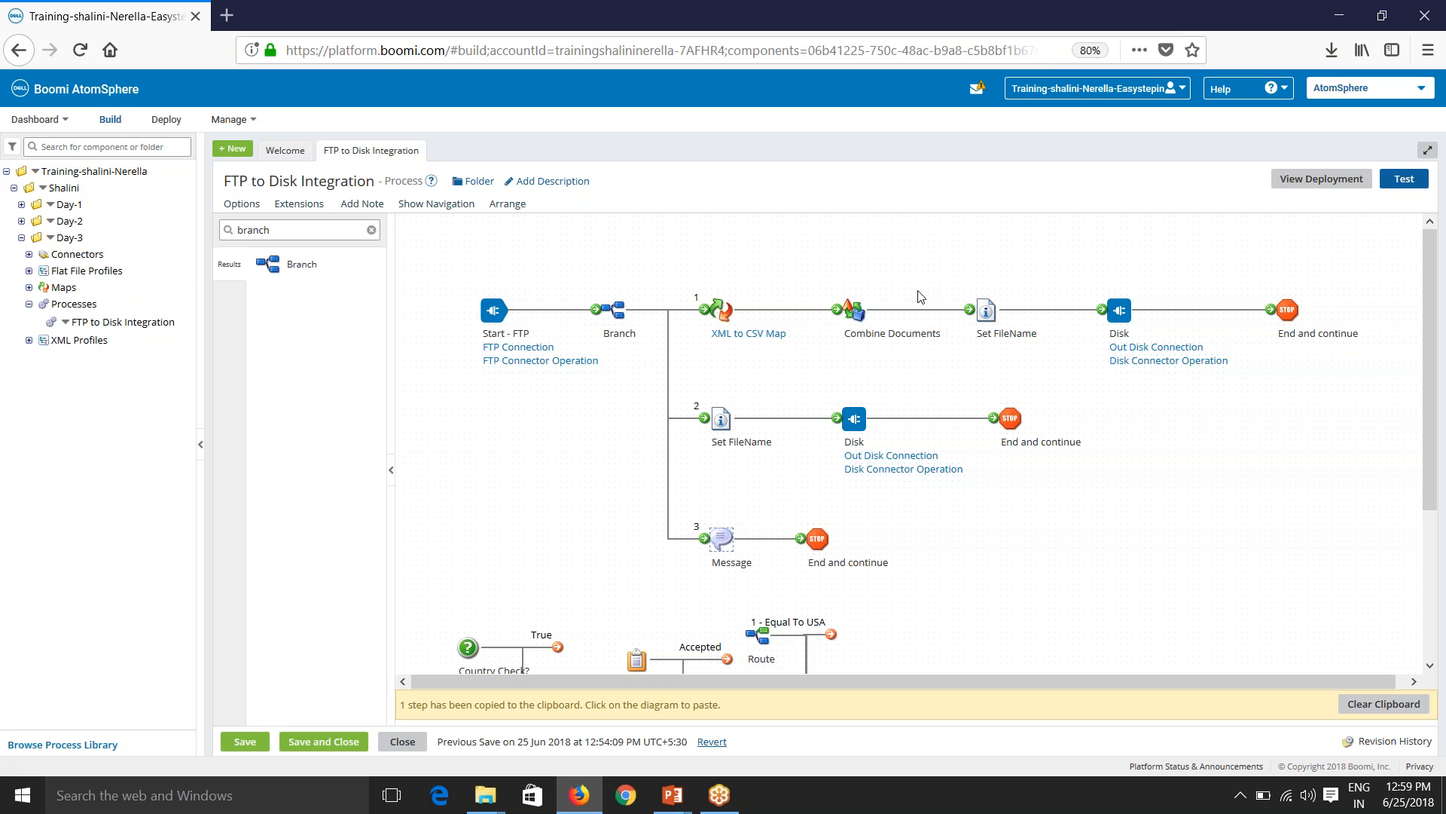
Save the changed process and run a new test of it.
left_click(1404, 179)
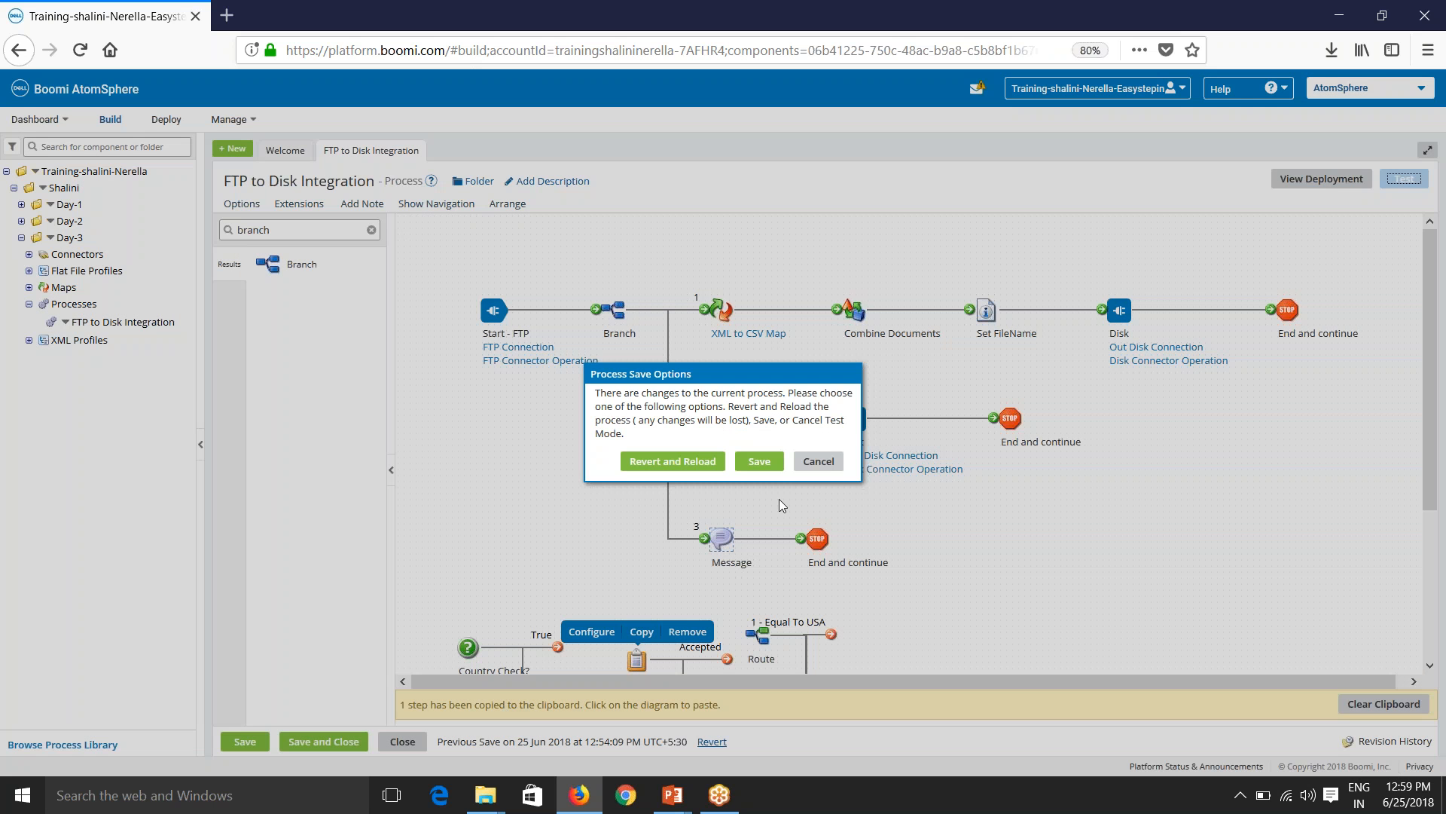
left_click(781, 468)
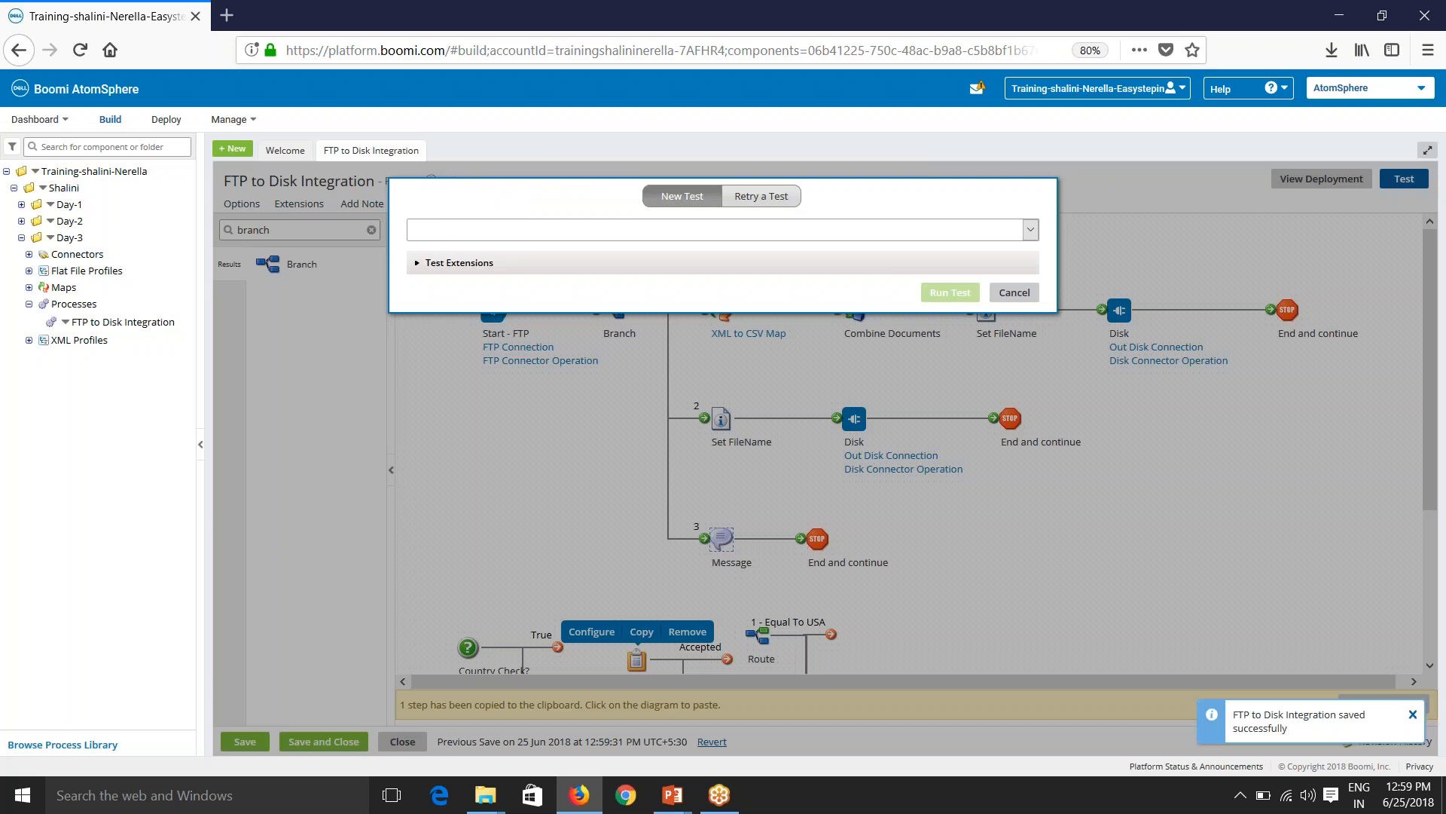
left_click(950, 293)
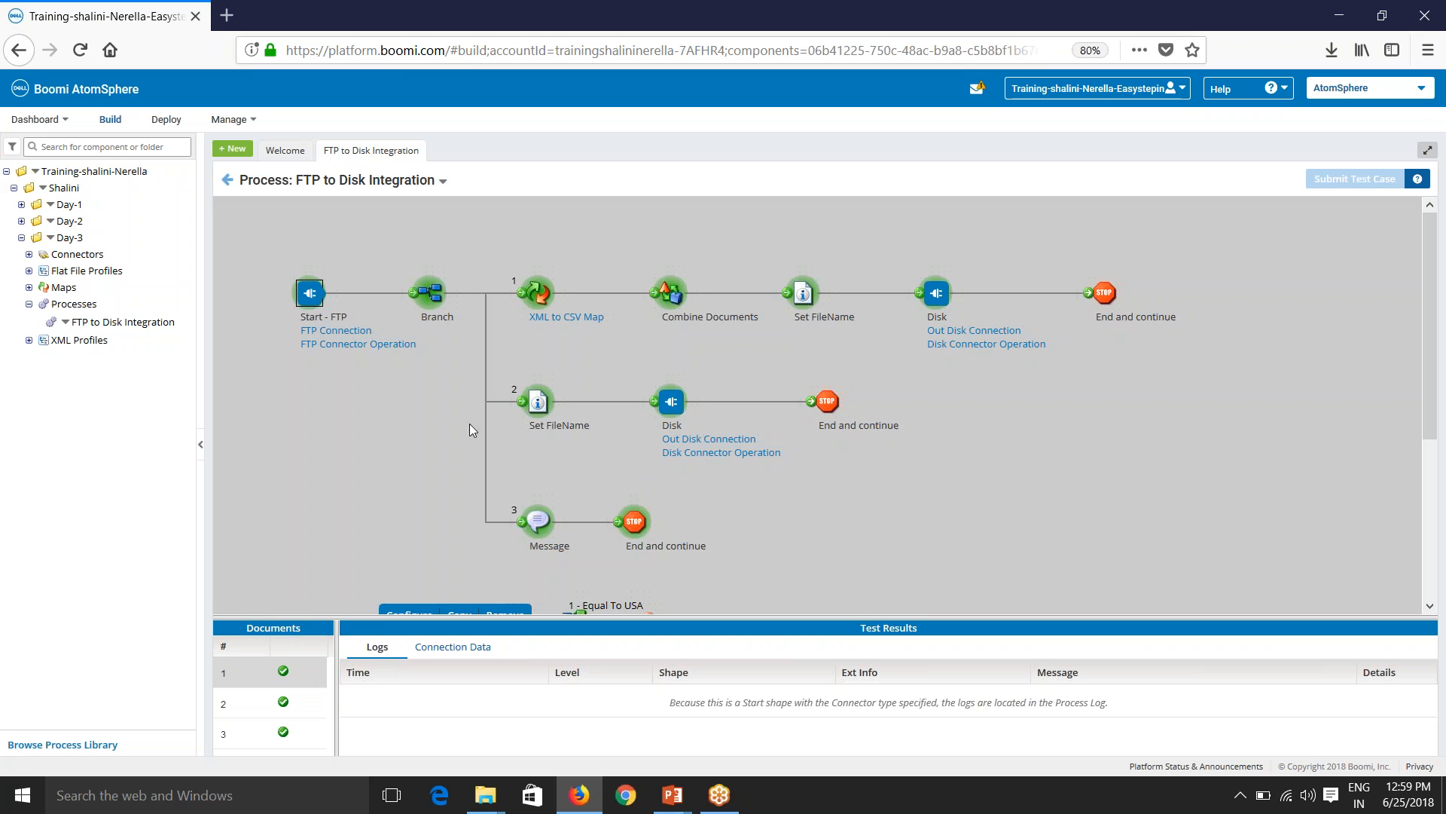
View document 1's shape source data at branch 1's XML to CSV Map shape in the test results.
left_click(543, 296)
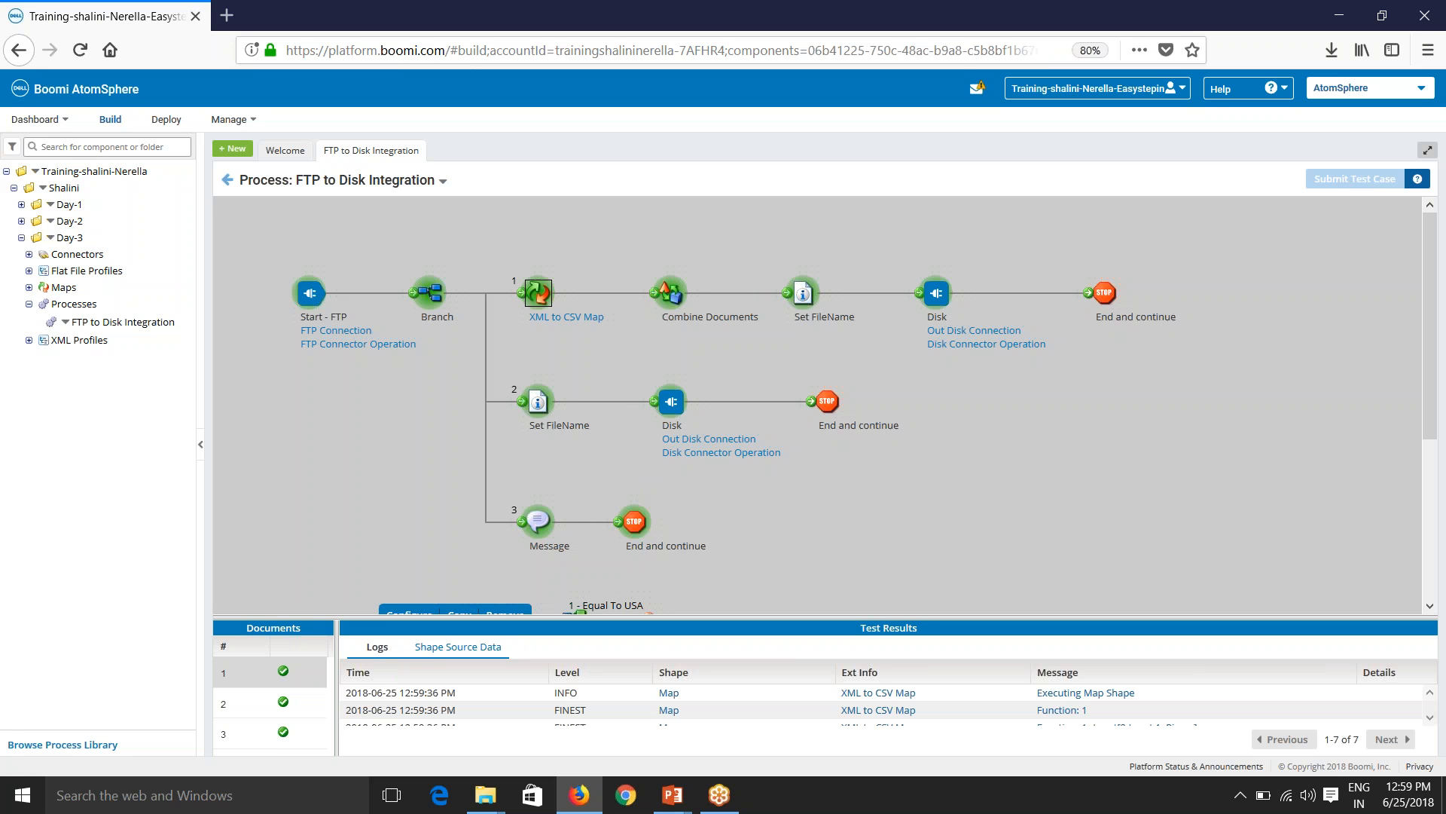
left_click_drag(503, 627, 522, 481)
left_click(474, 510)
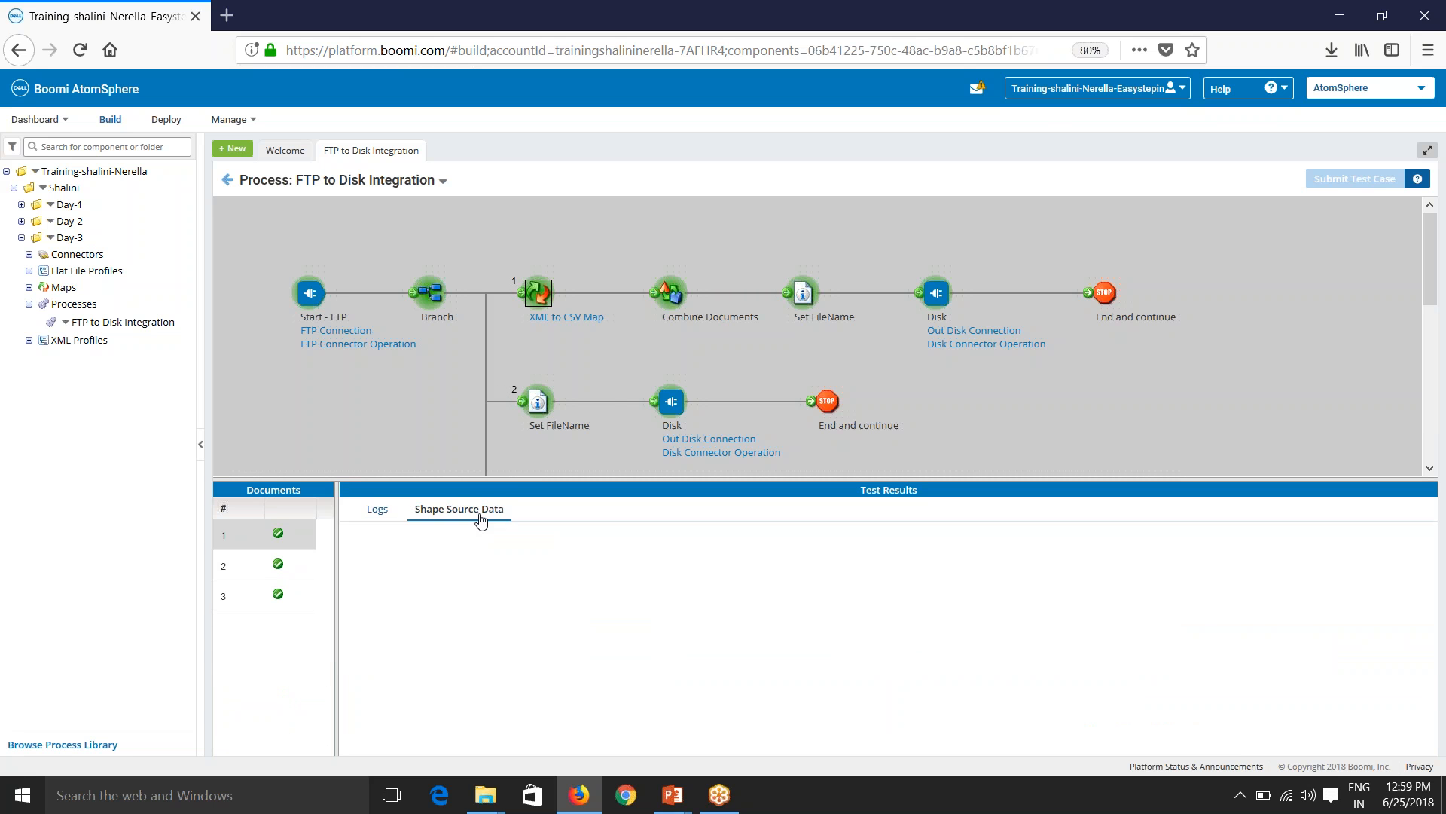
left_click(531, 402)
scroll(523, 404, "down", 2)
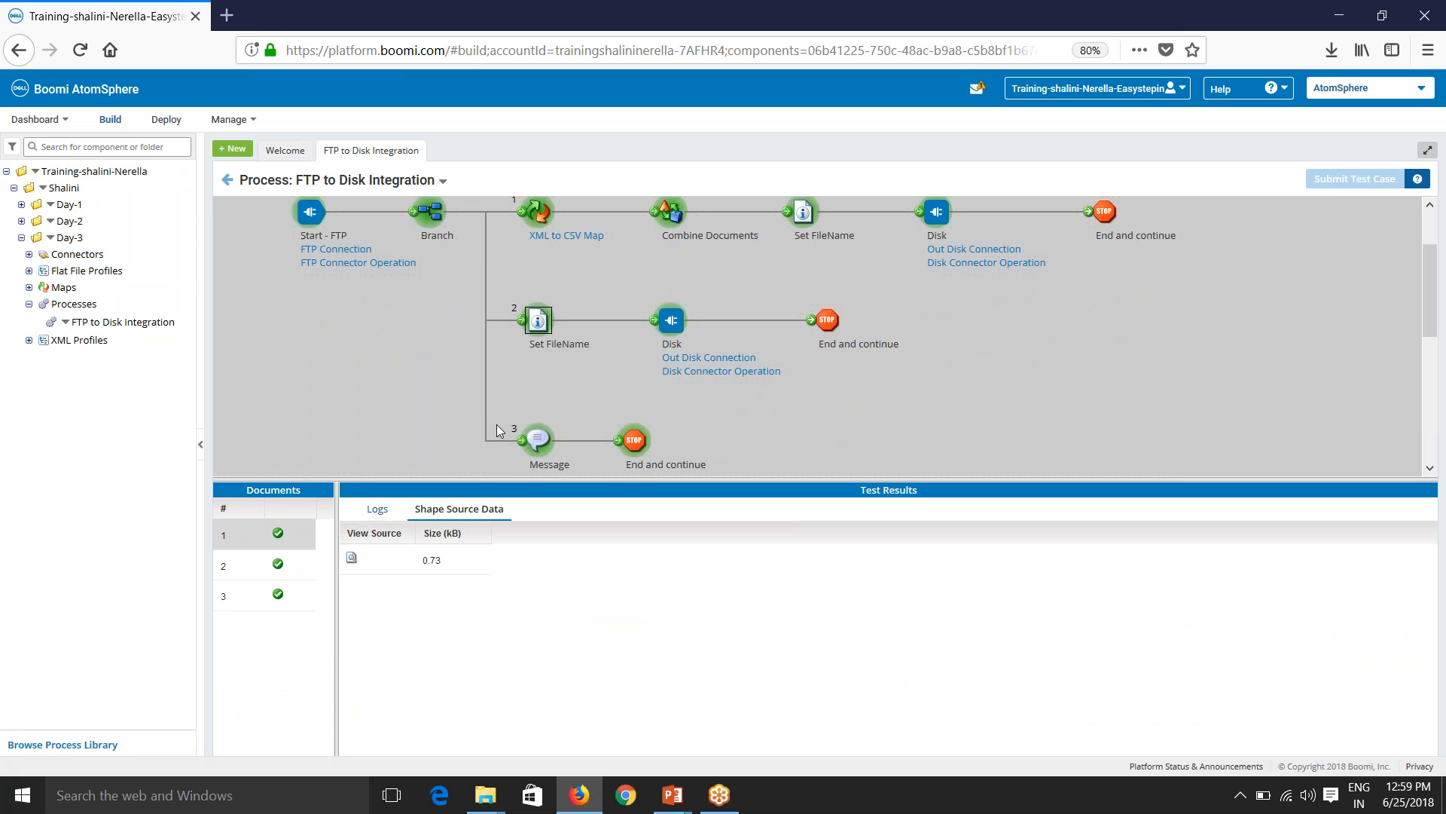
scroll(506, 399, "up", 2)
left_click(536, 301)
left_click(351, 557)
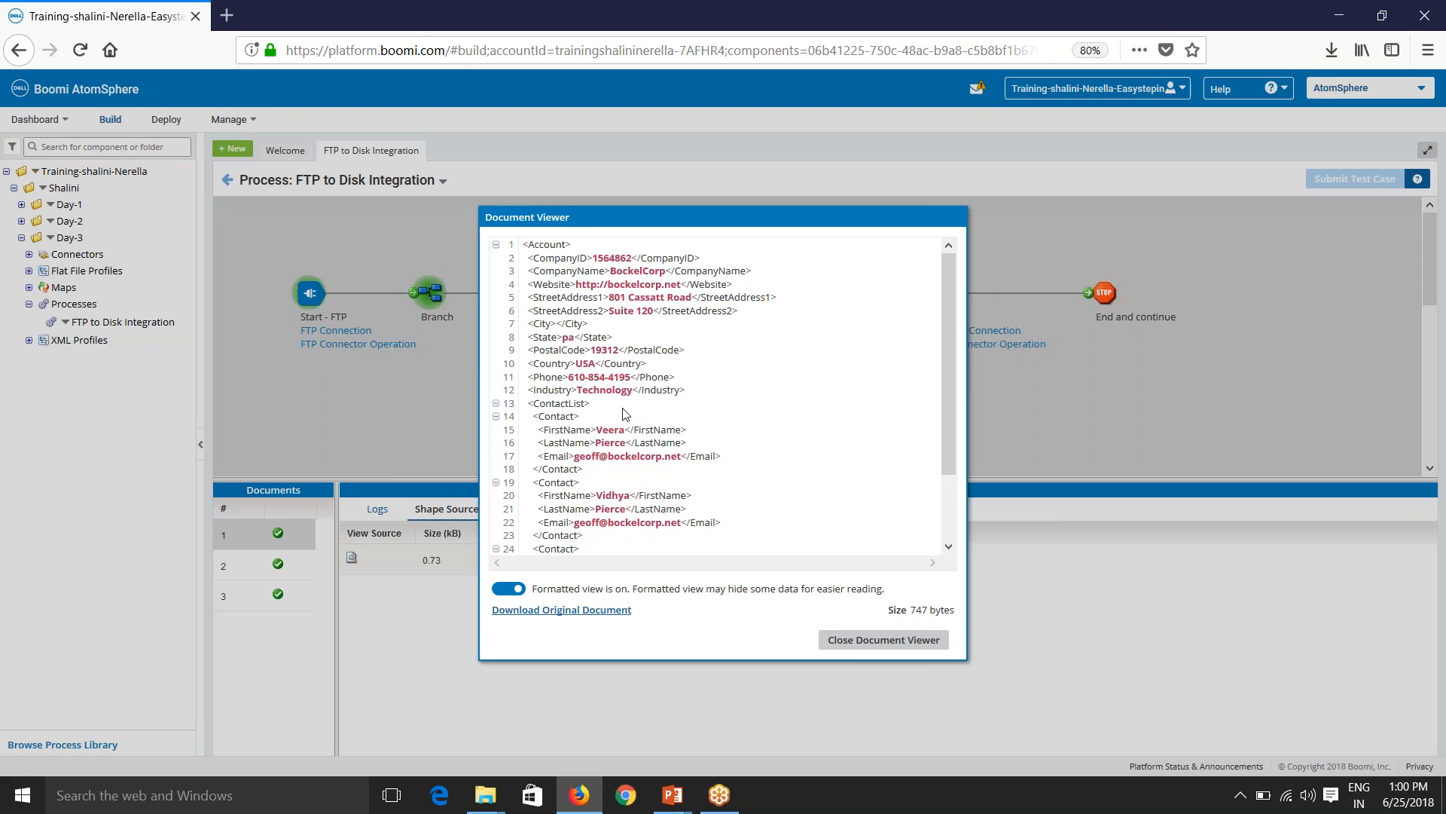
left_click(883, 639)
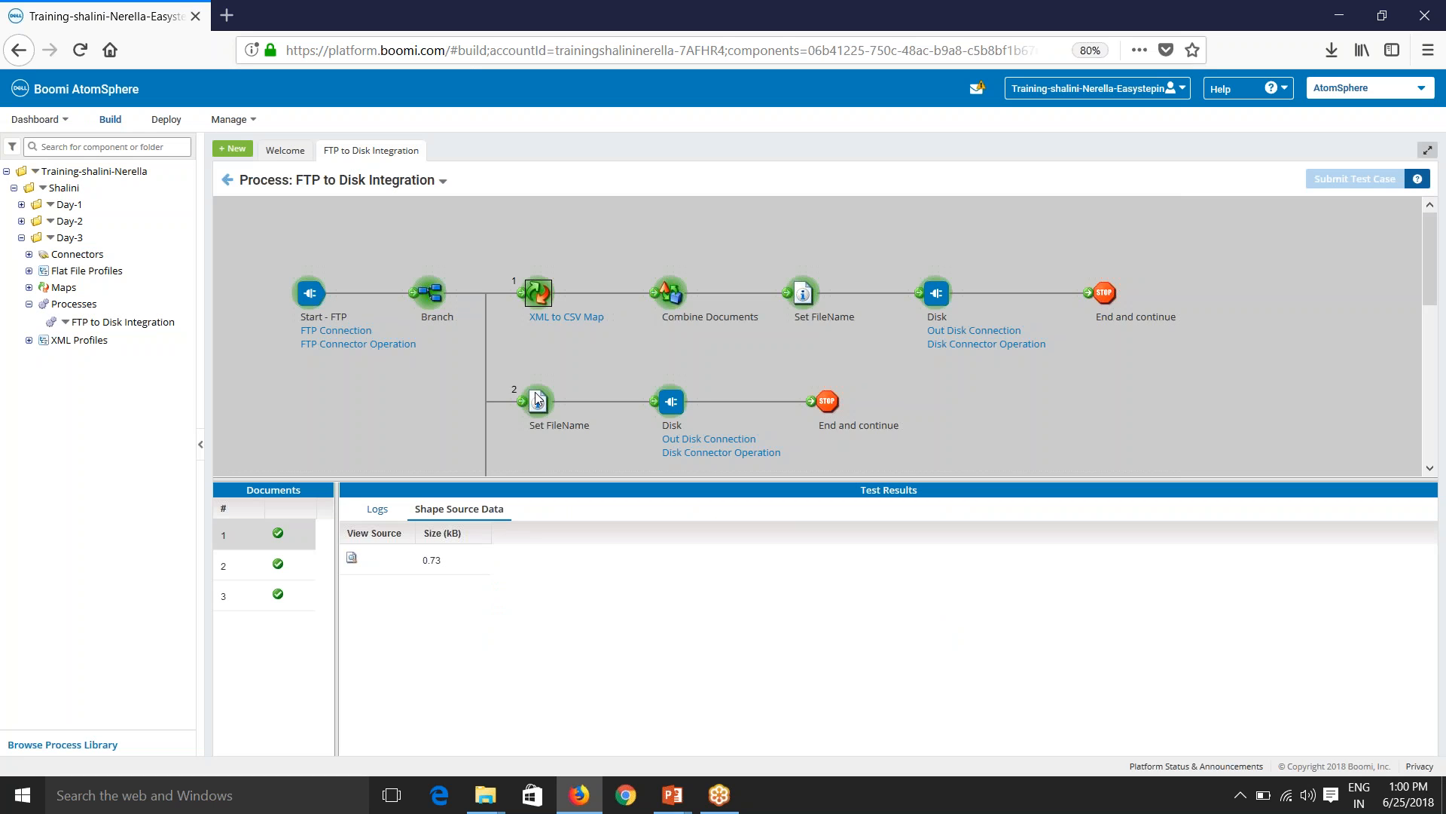
View document 1's shape source data at branch 2's Set FileName shape and read through the XML.
left_click(351, 557)
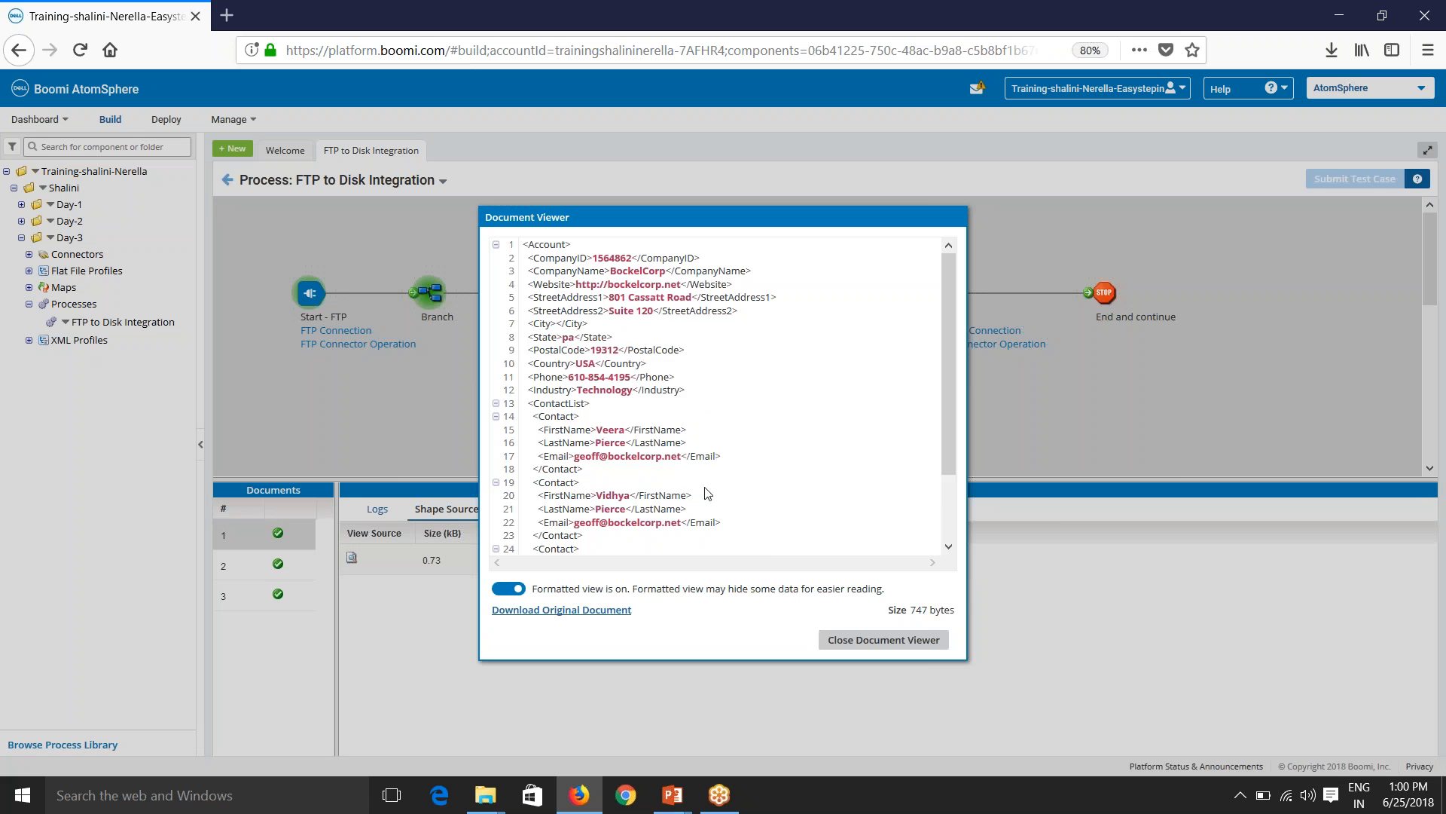
scroll(708, 498, "down", 1)
scroll(755, 556, "down", 2)
scroll(755, 556, "up", 5)
left_click(866, 640)
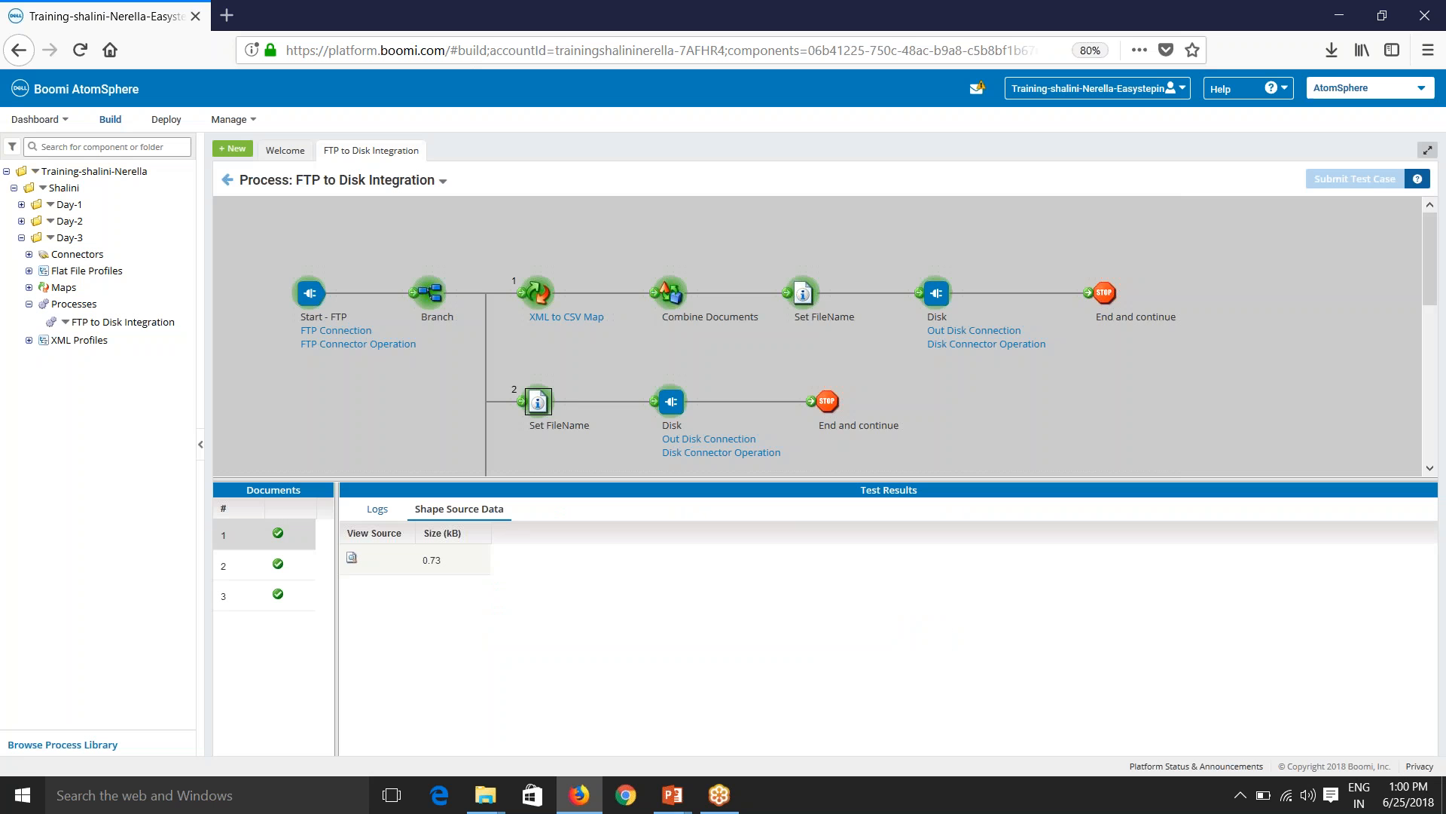
View document 3's shape source data at branch 3's Message shape in the test results.
left_click(263, 598)
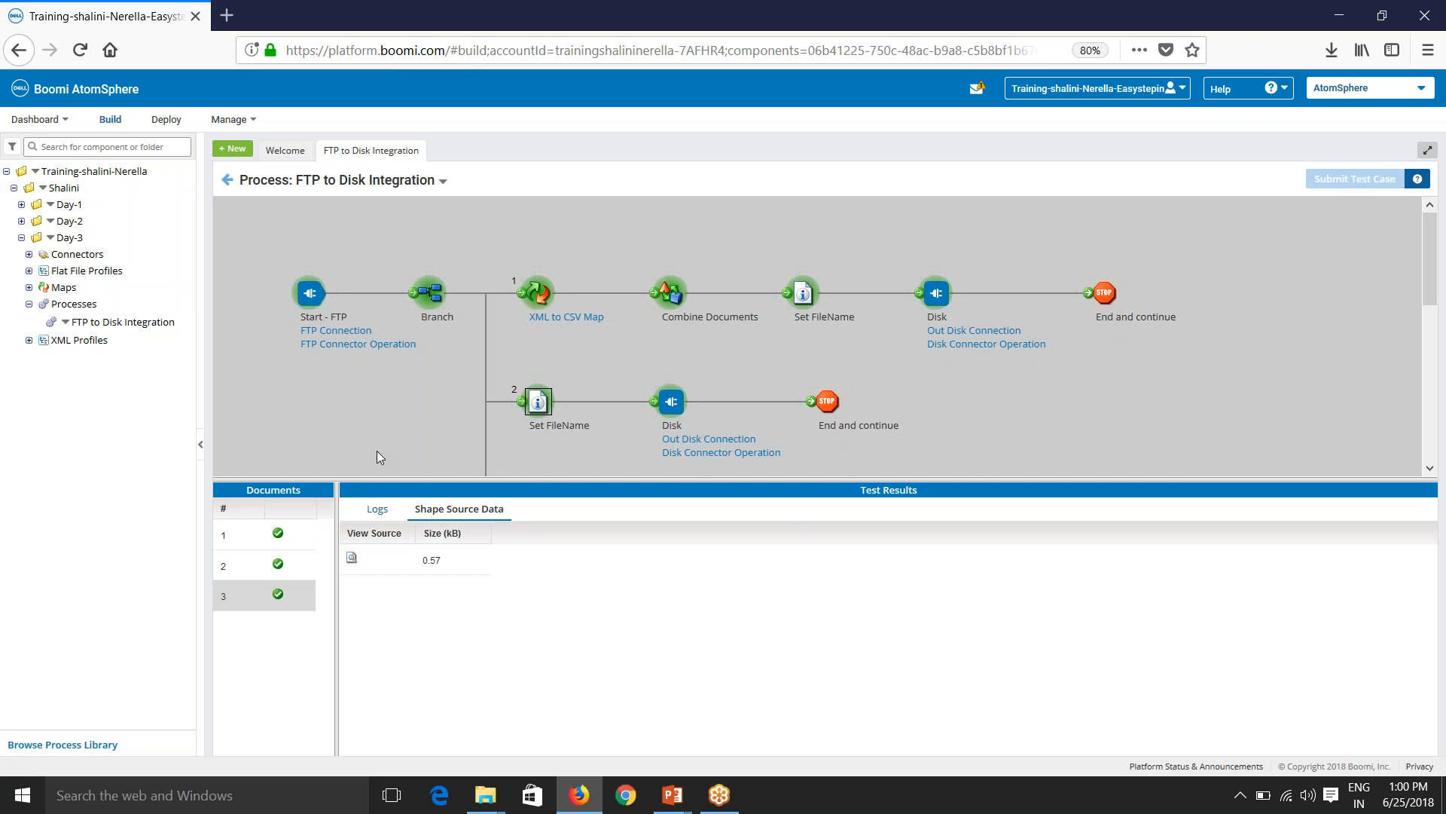
scroll(407, 445, "down", 2)
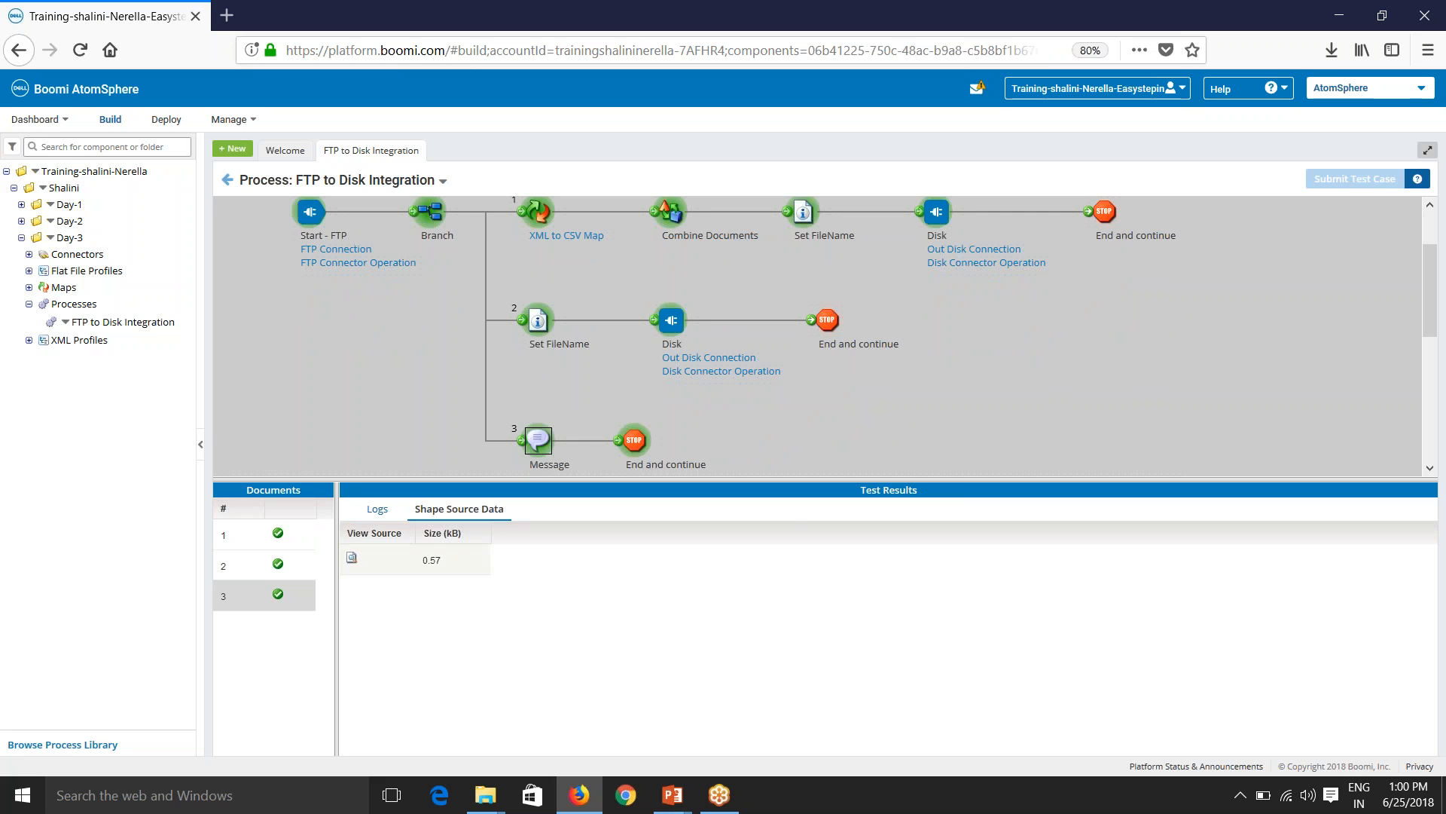
left_click(351, 559)
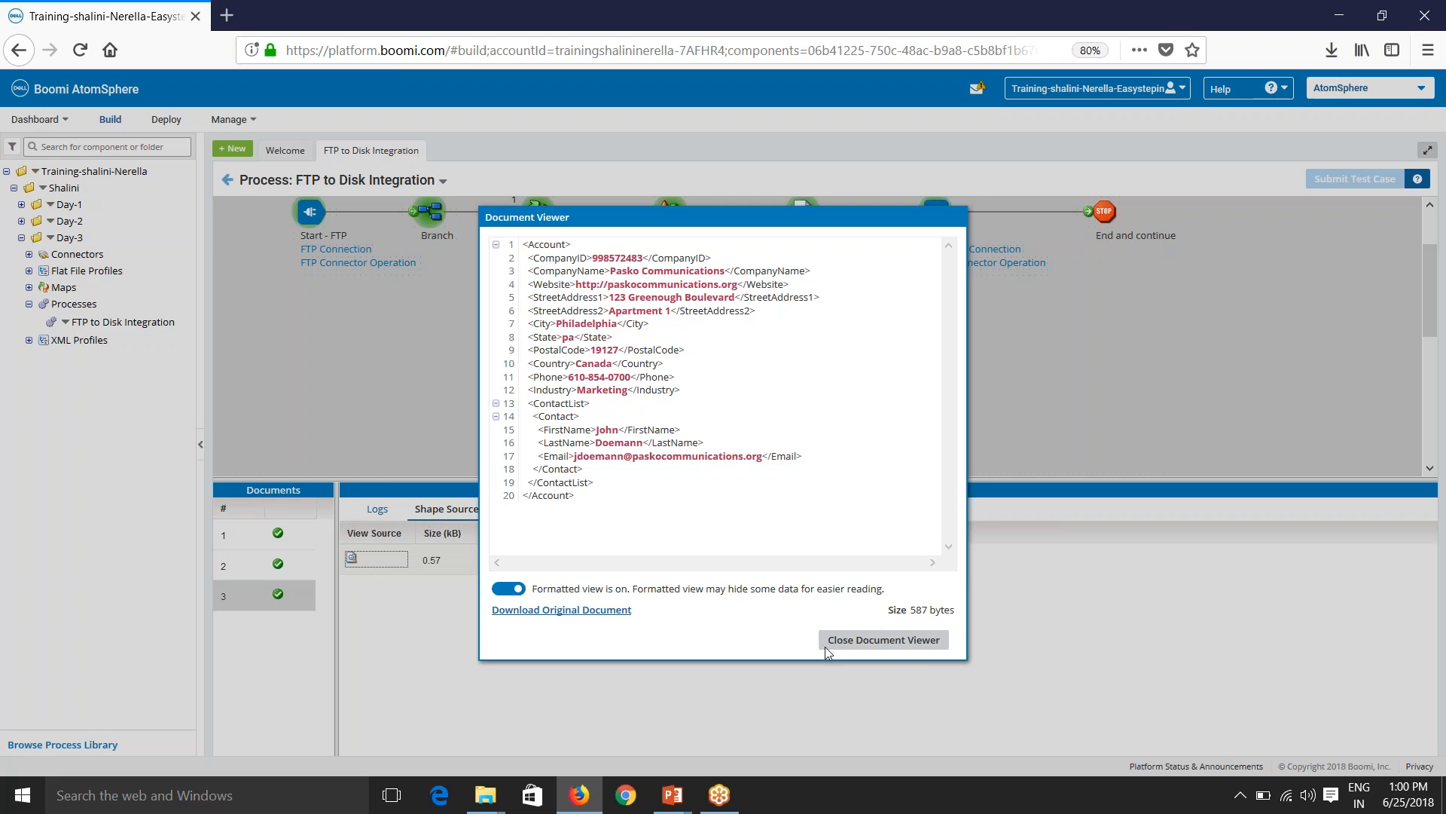
left_click(825, 646)
scroll(768, 413, "up", 1)
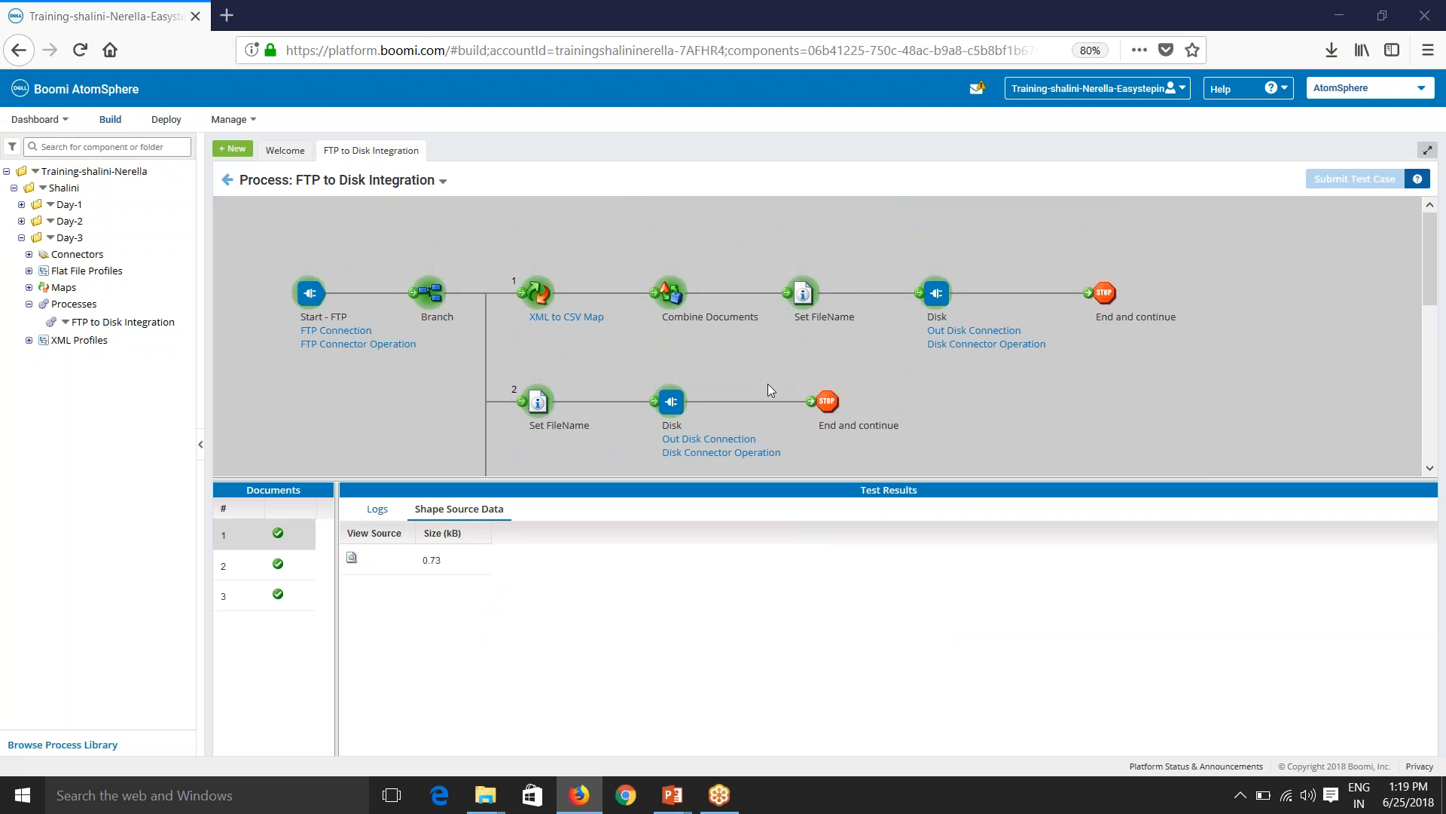
Return to the process canvas and remove the five shapes on branches 2 and 3.
left_click(226, 180)
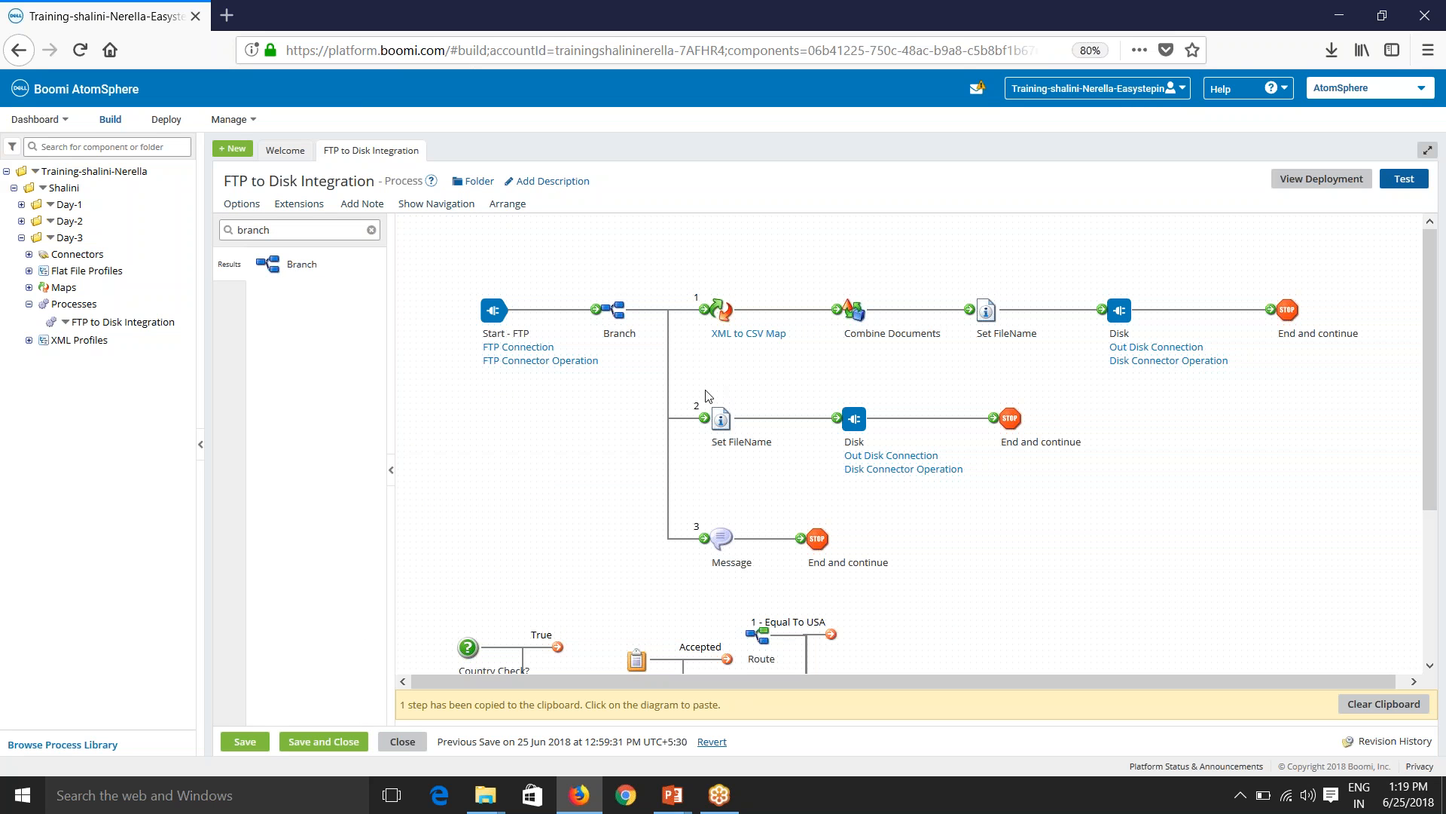
left_click_drag(708, 393, 1058, 589)
left_click(915, 393)
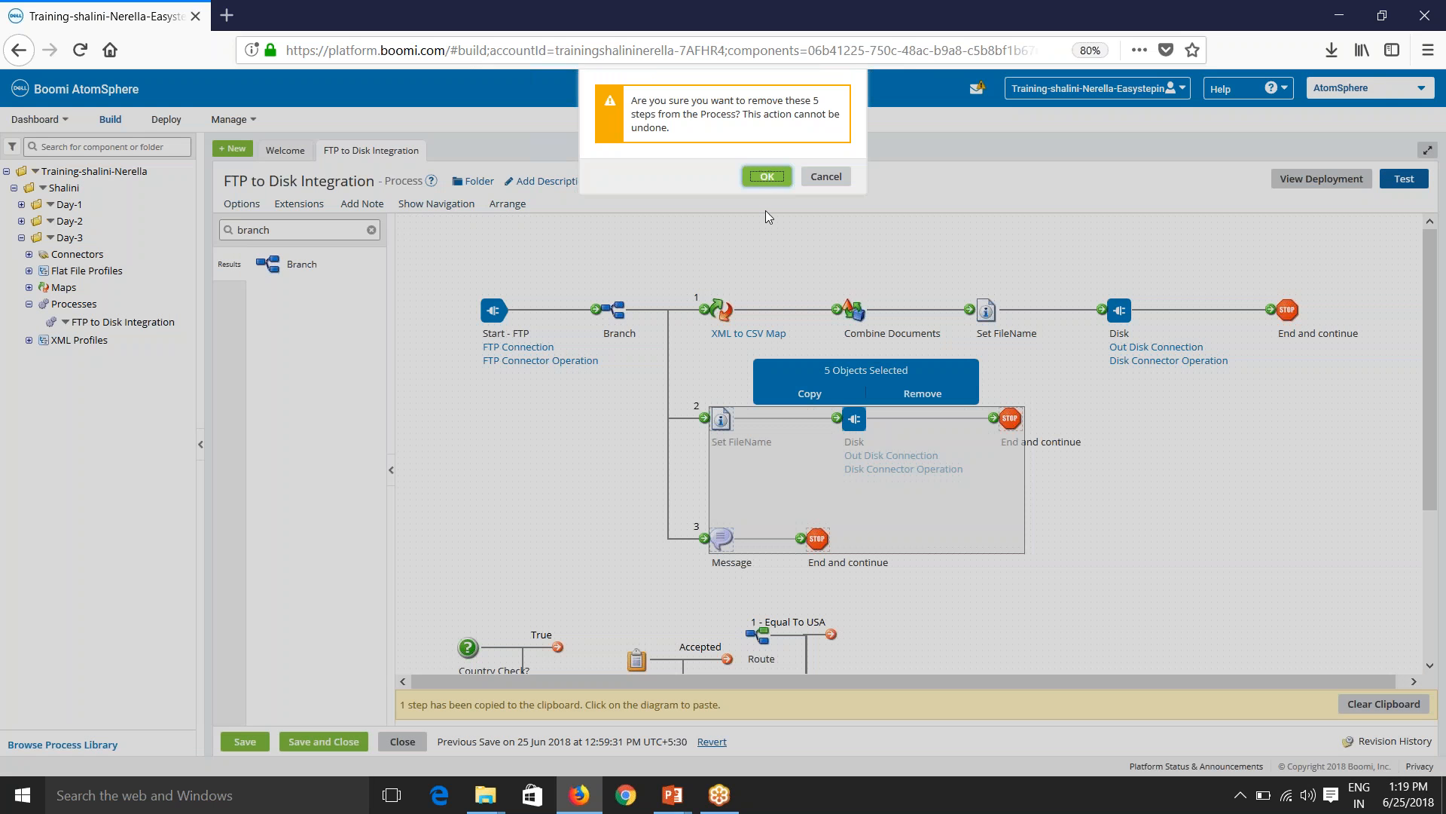
left_click(767, 177)
Reduce the Branch shape's number of branches to 2.
left_click(614, 311)
left_click(1228, 341)
key("BackSpace")
type("2")
left_click(1115, 739)
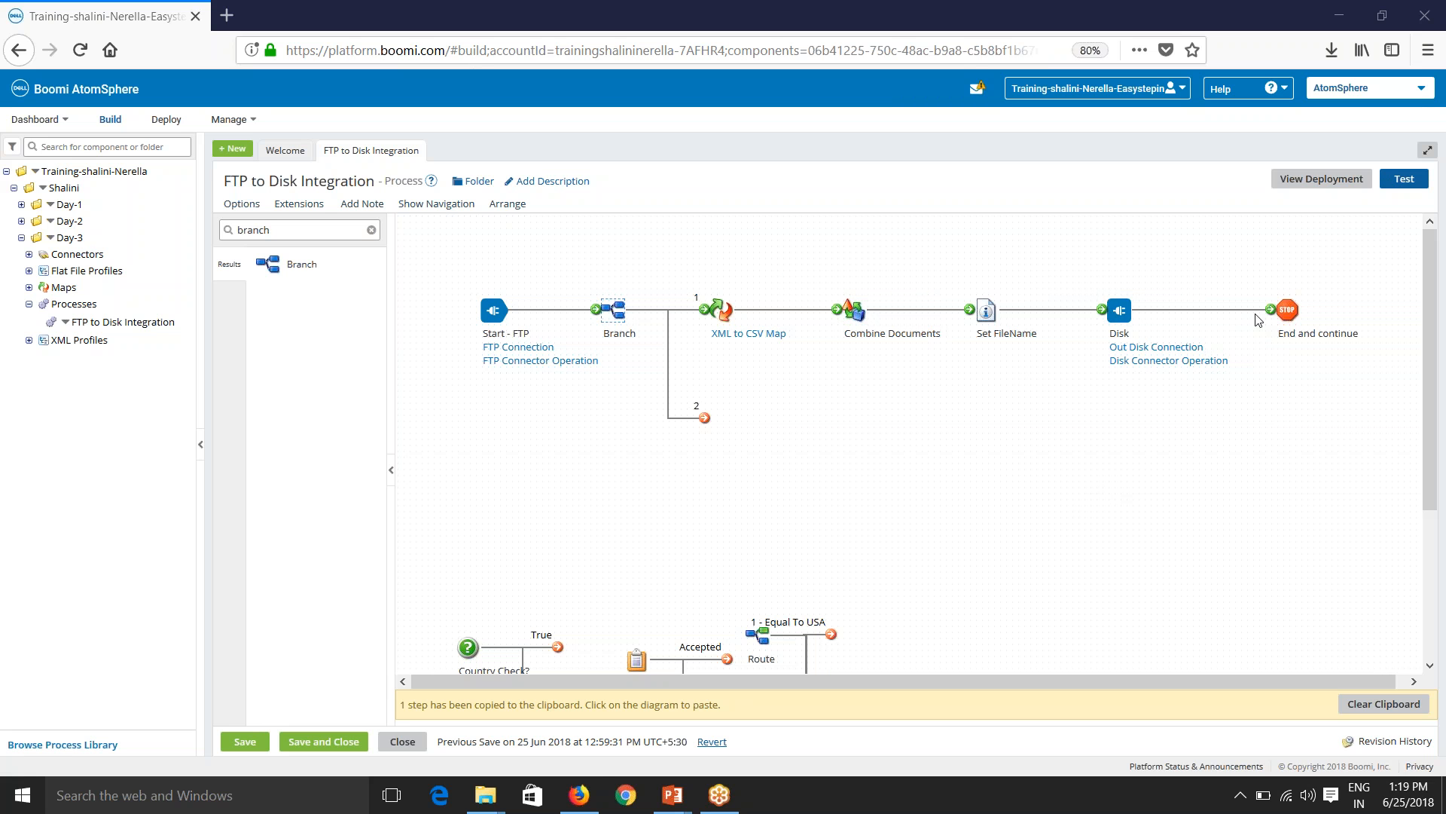
Detach Disk from its End and continue shape on branch 1 and add a Message shape between them.
left_click_drag(1270, 309, 1238, 312)
double_click(260, 229)
type("mess")
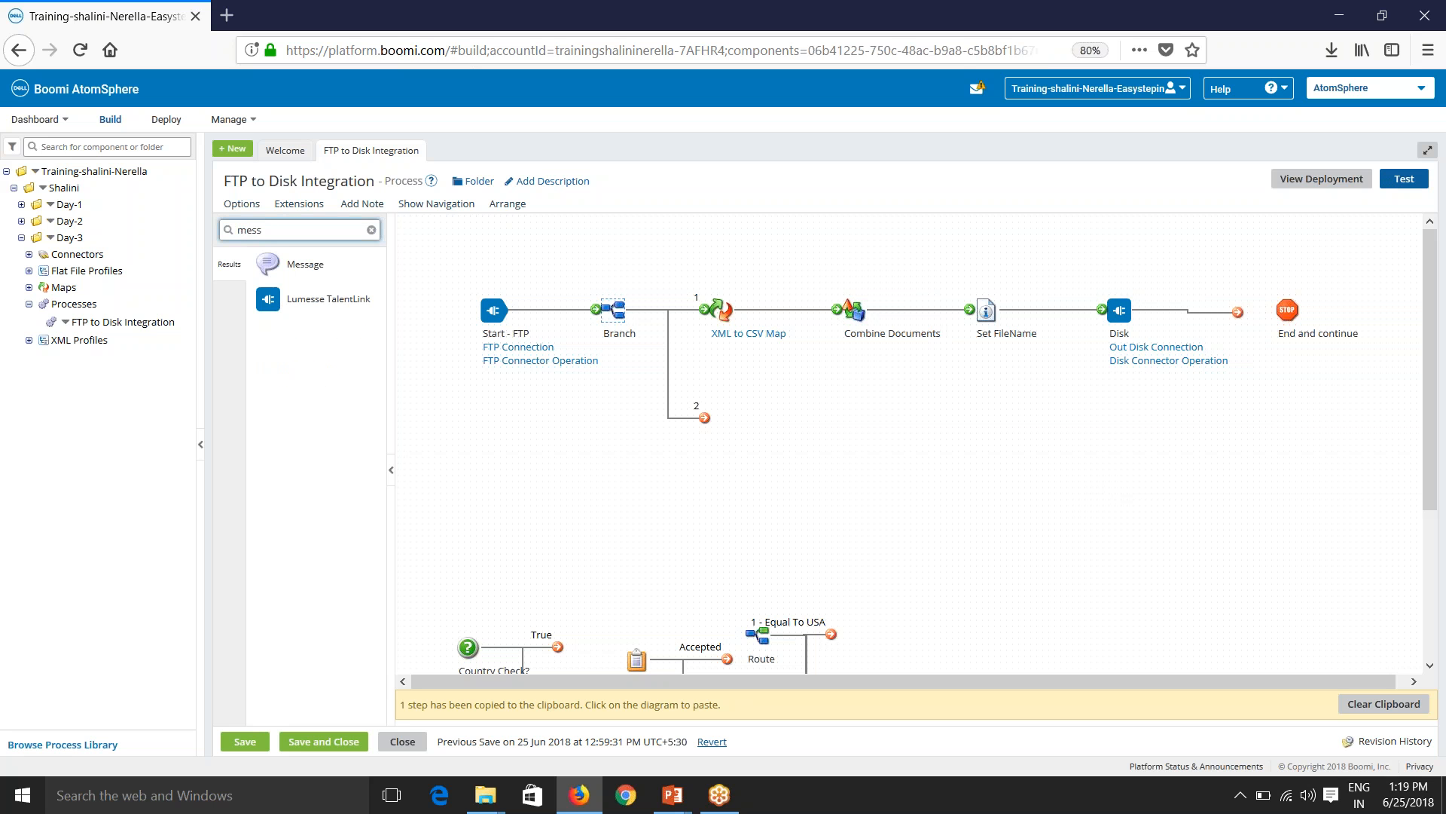
left_click_drag(279, 265, 1225, 304)
Enter the message text "The file is successfully sent to Disk" with a second line "FileName: {1}".
left_click(1171, 403)
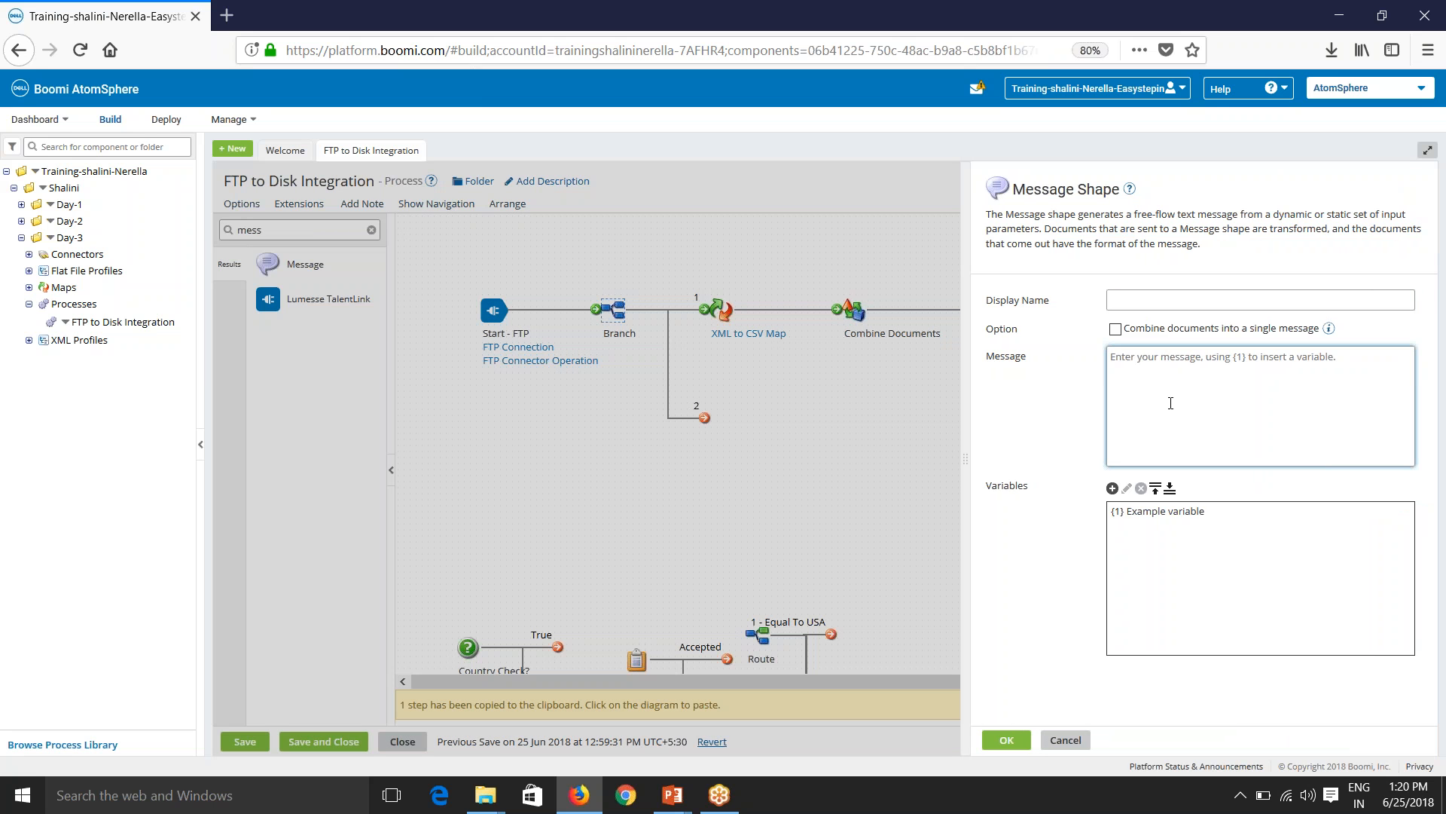
type("The")
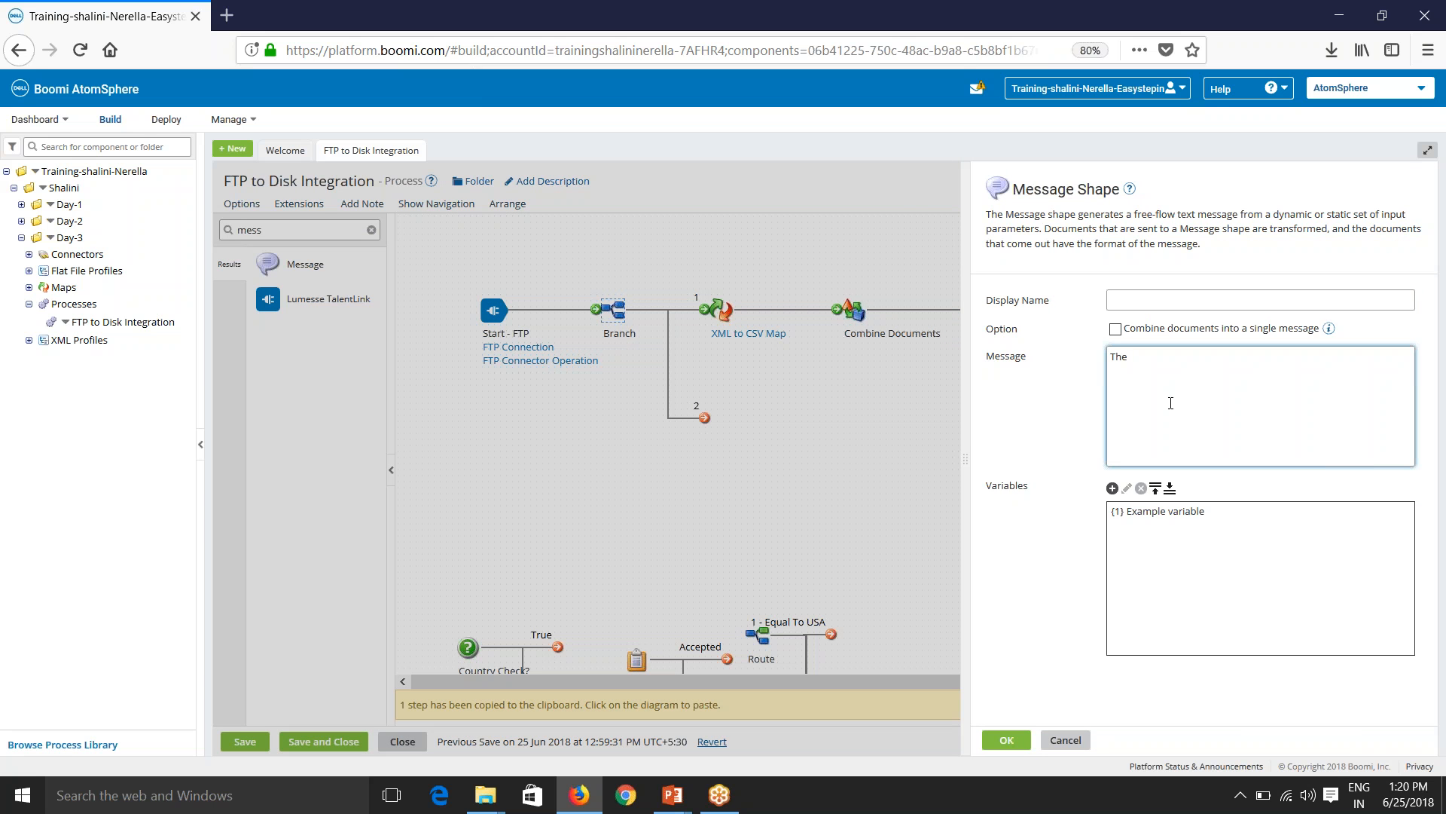
type(" file is successfully sent t")
type("o Disk")
key("Return")
type("FileName: {")
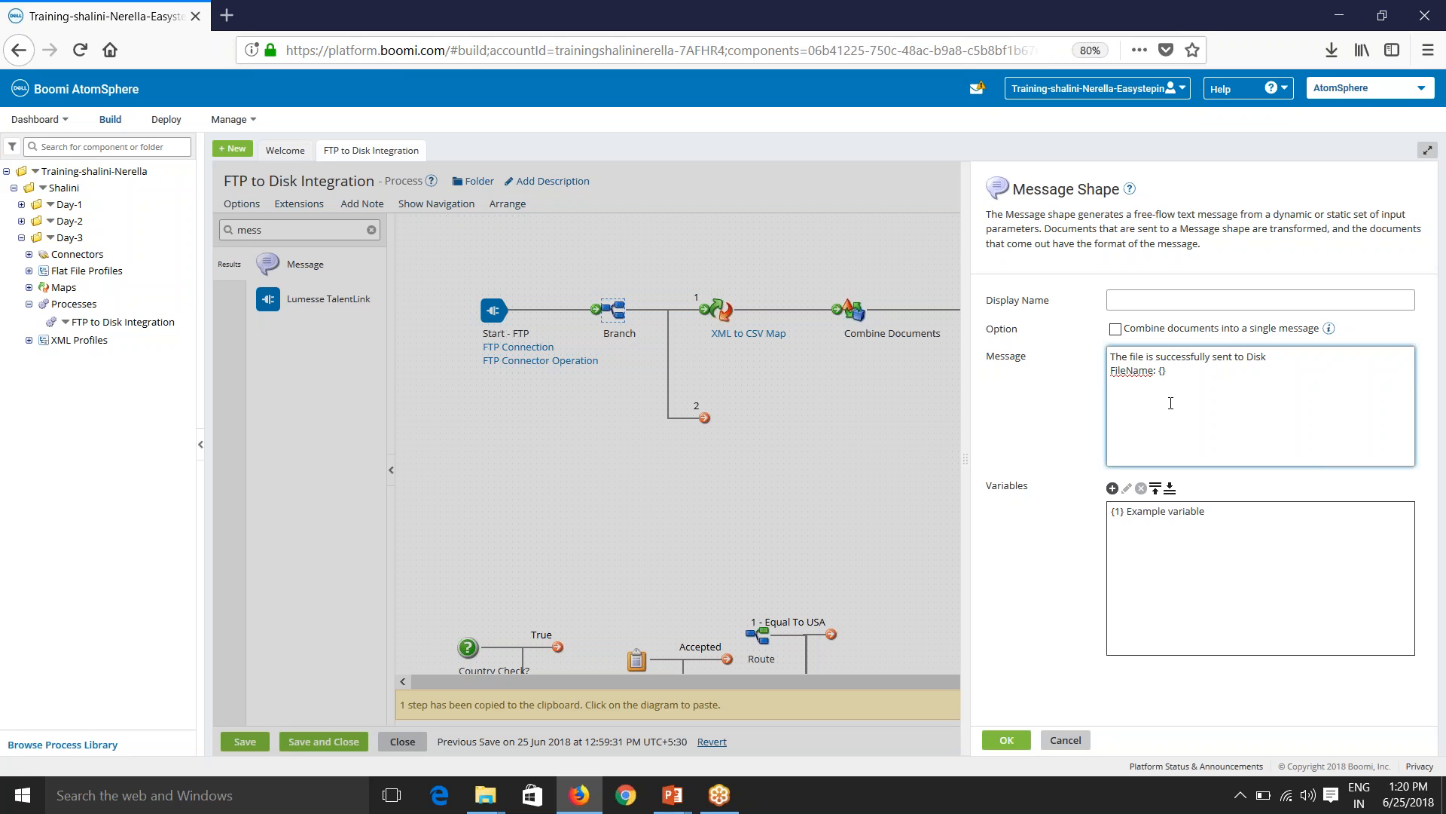
type("1")
Add a Document Property variable to the Message shape and connect the shape between Disk and End and continue.
left_click(1113, 489)
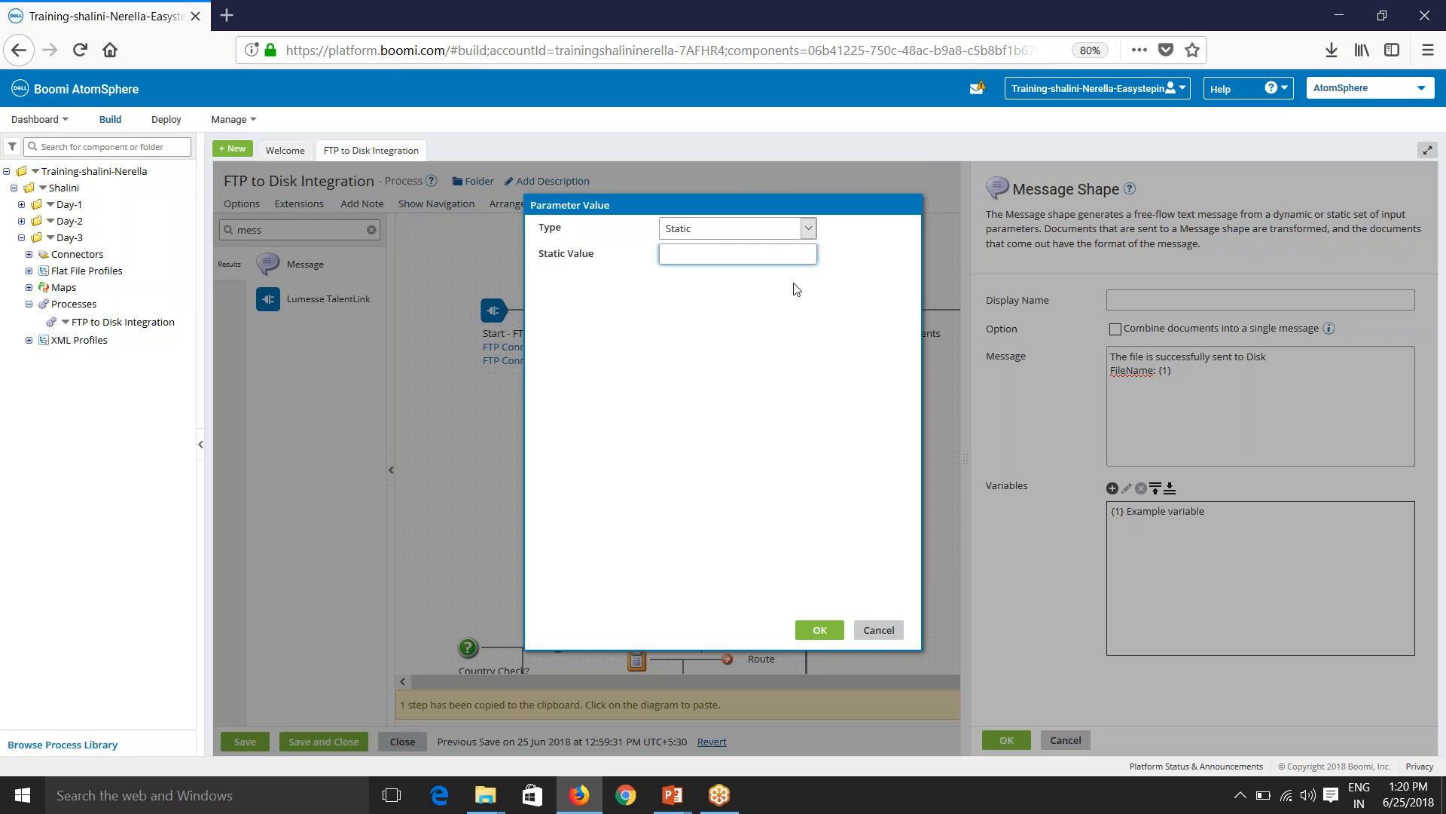
left_click(743, 230)
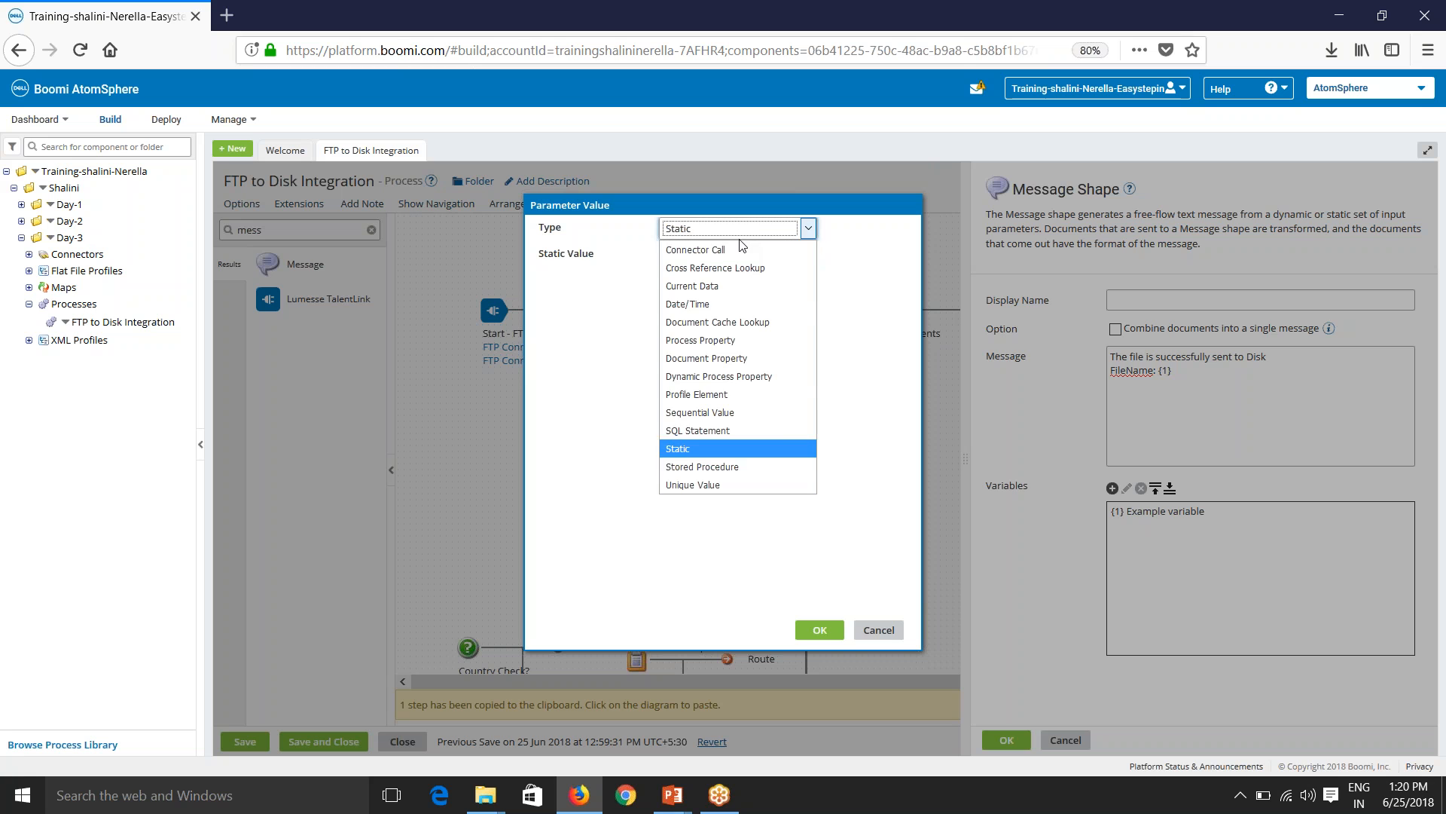
left_click(726, 359)
left_click(821, 254)
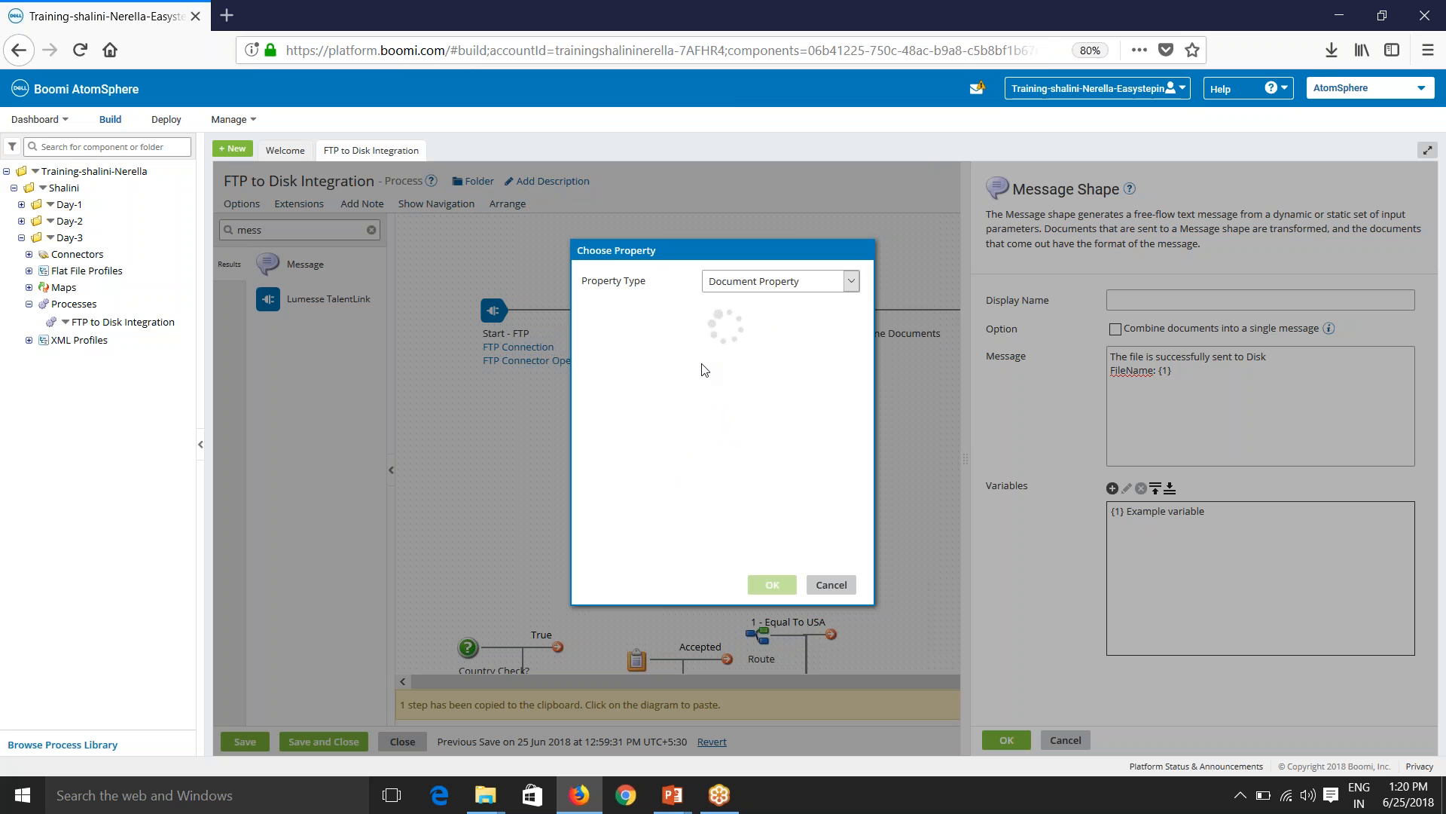
left_click(607, 423)
left_click(646, 441)
left_click(772, 584)
left_click(818, 629)
left_click(1007, 740)
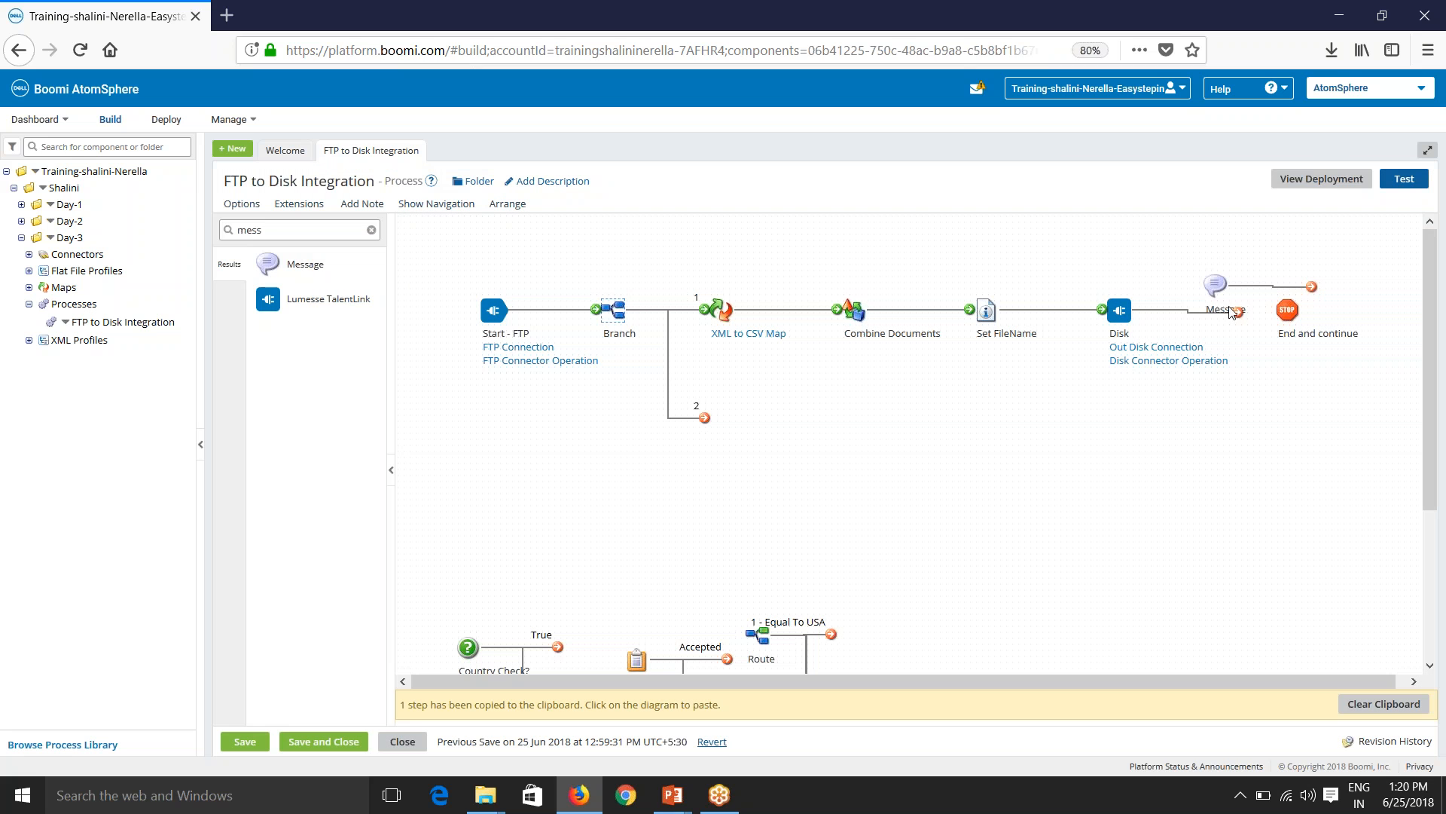
left_click_drag(1236, 311, 1336, 309)
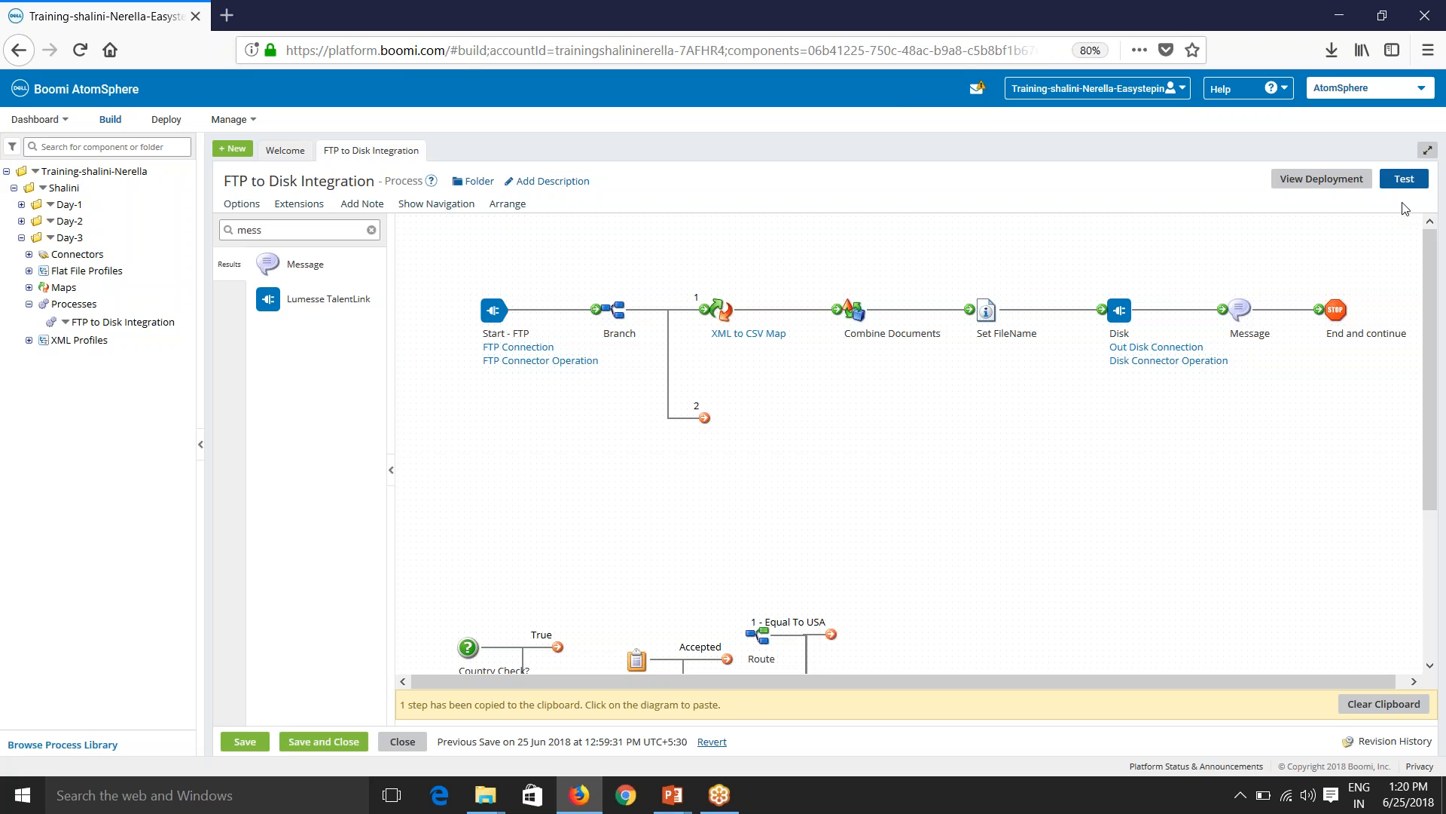
Save the process, run a new test of it and check the Disk shape's logs in the test results.
left_click(1404, 178)
left_click(759, 461)
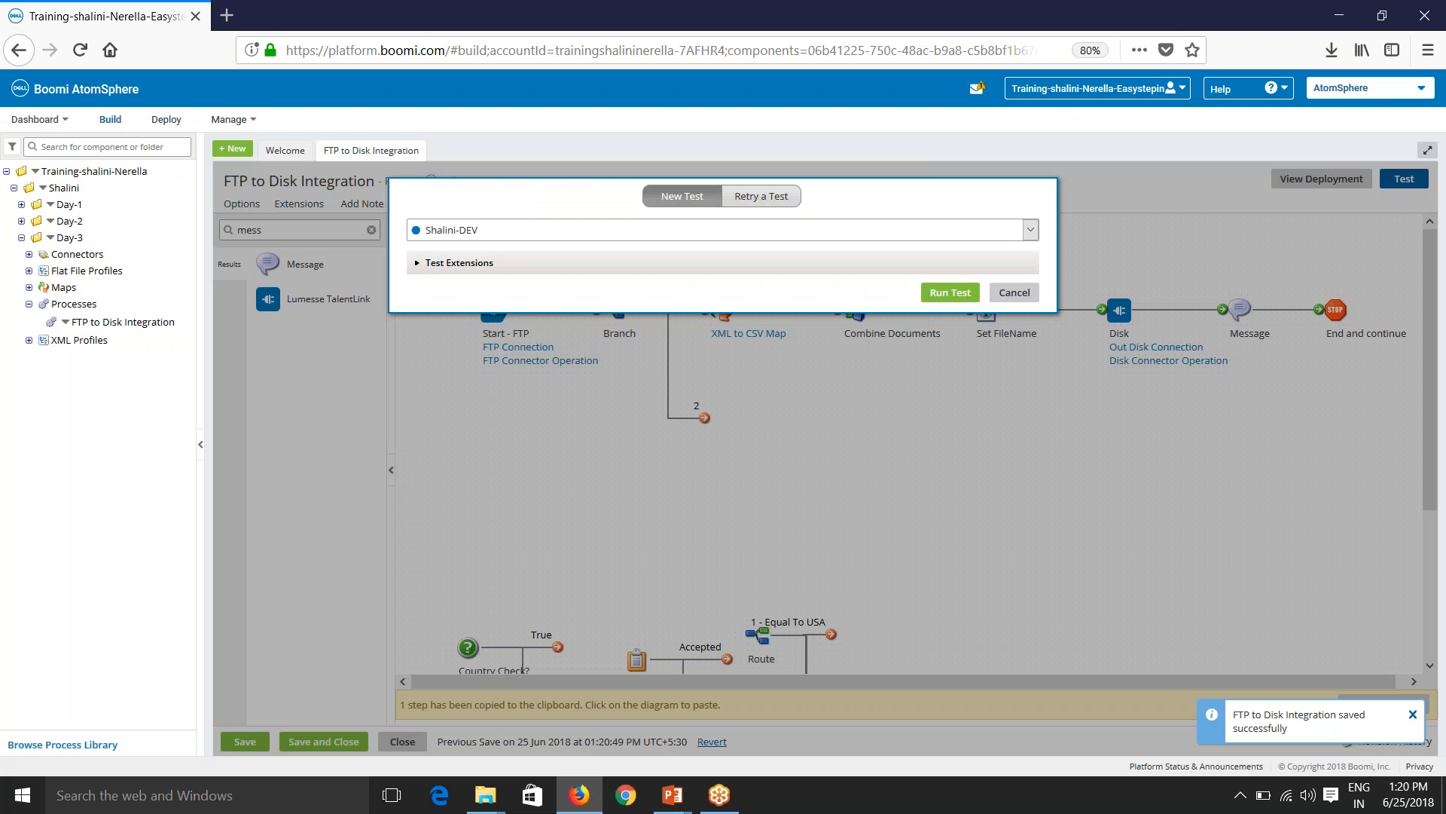
left_click(948, 294)
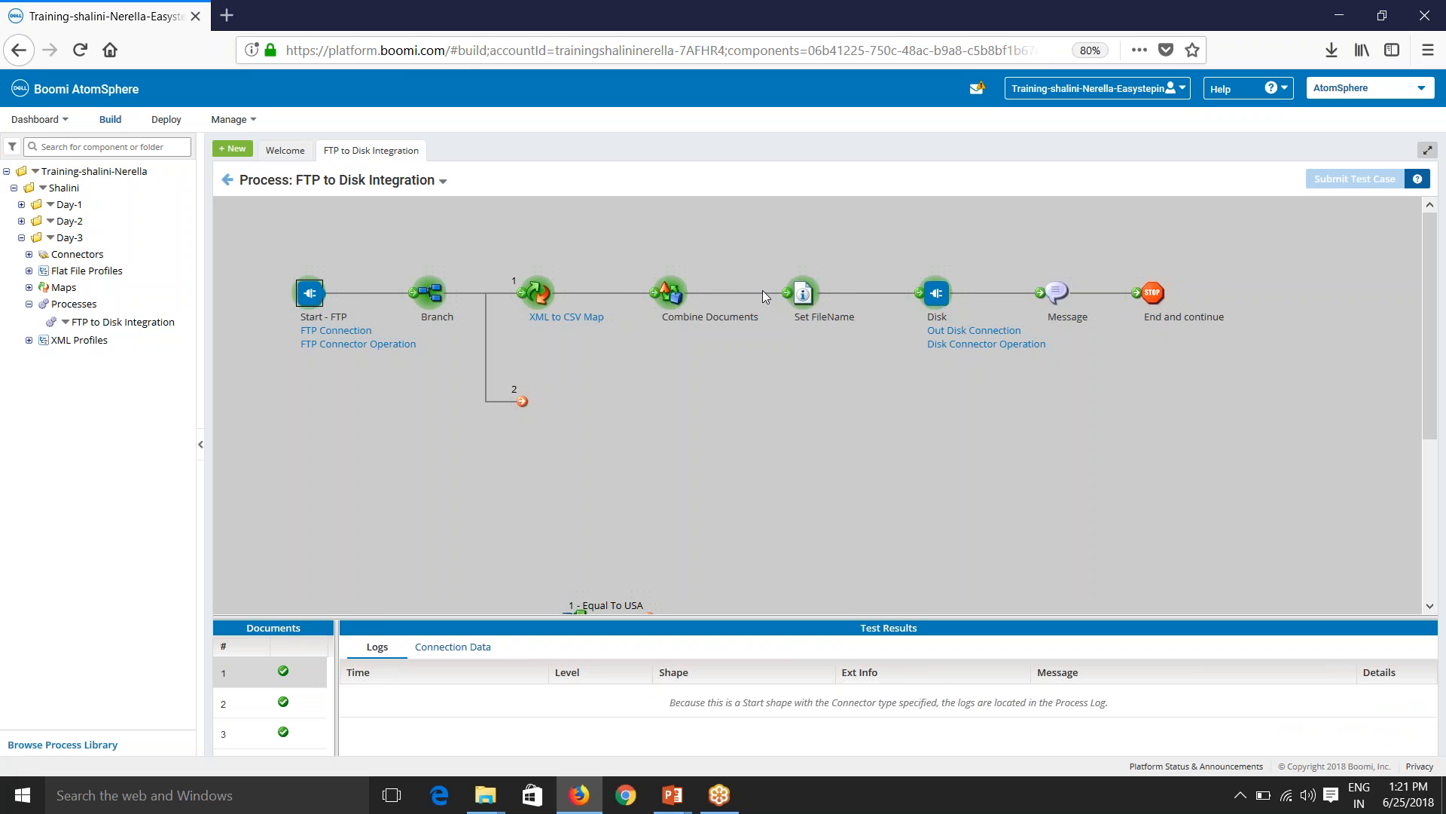
left_click(941, 299)
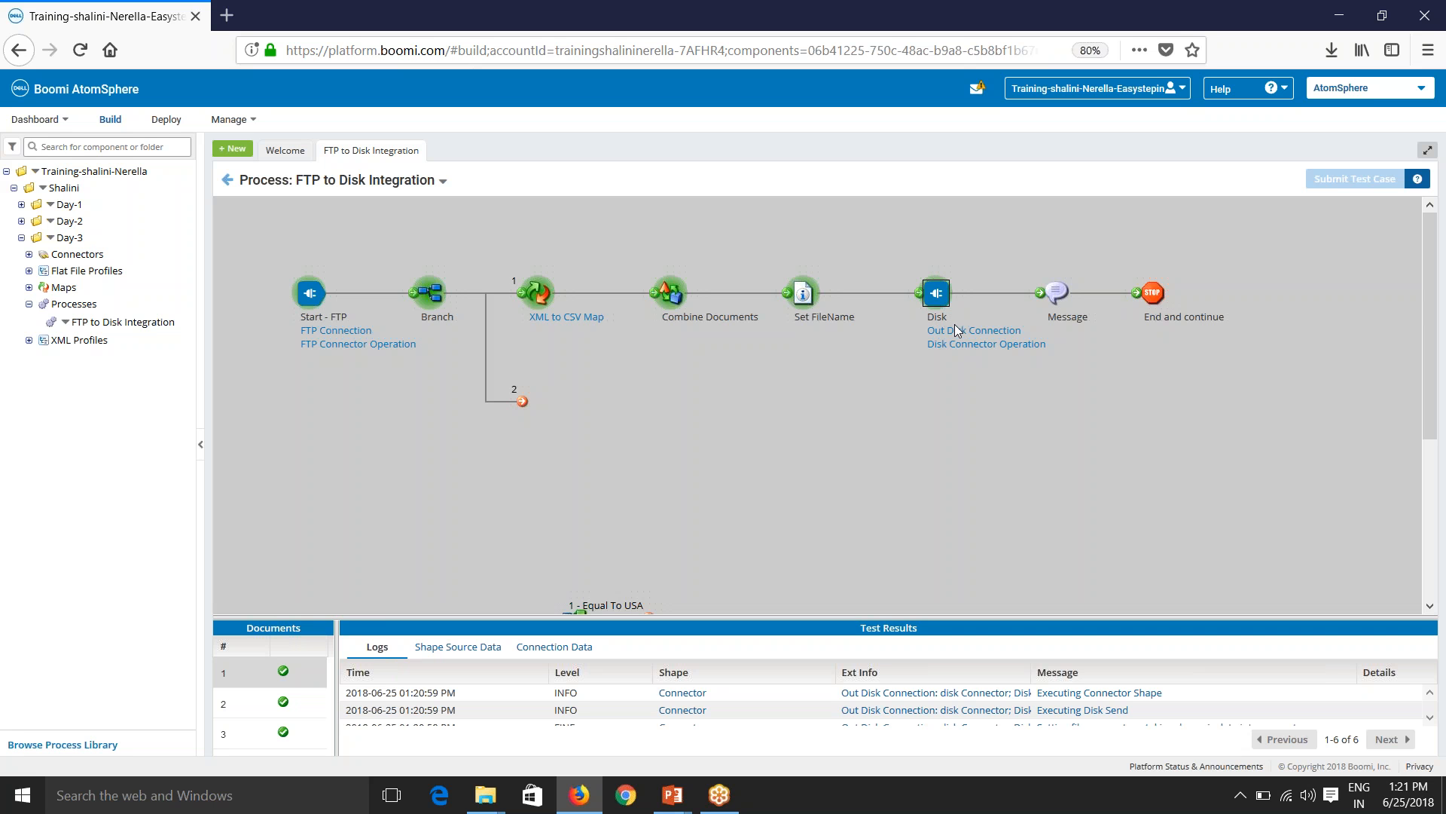
left_click(1439, 467)
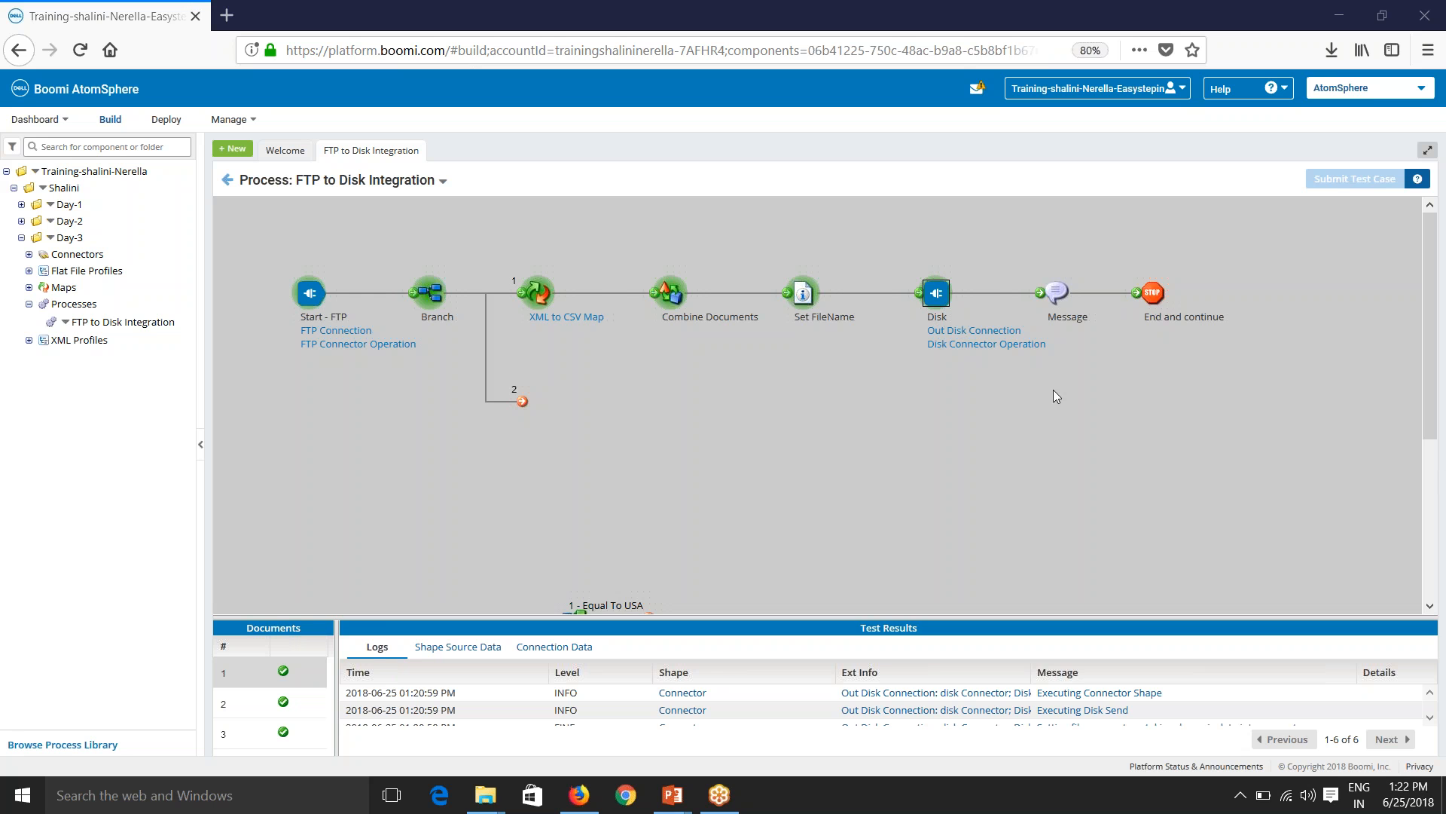
Return to the process canvas and move the Message shape from after Disk to the end of branch 2.
left_click(227, 180)
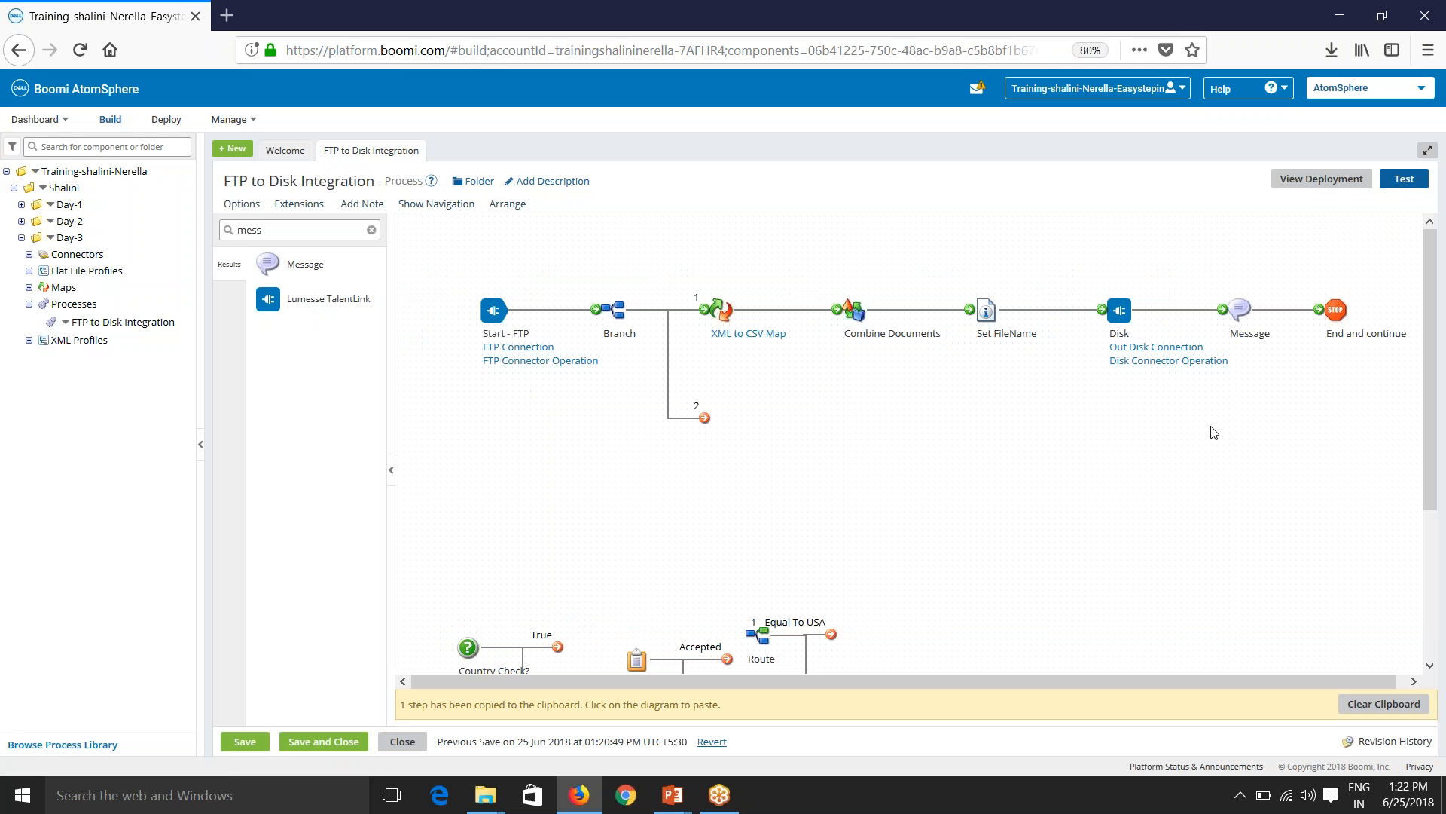
mouse_move(1244, 320)
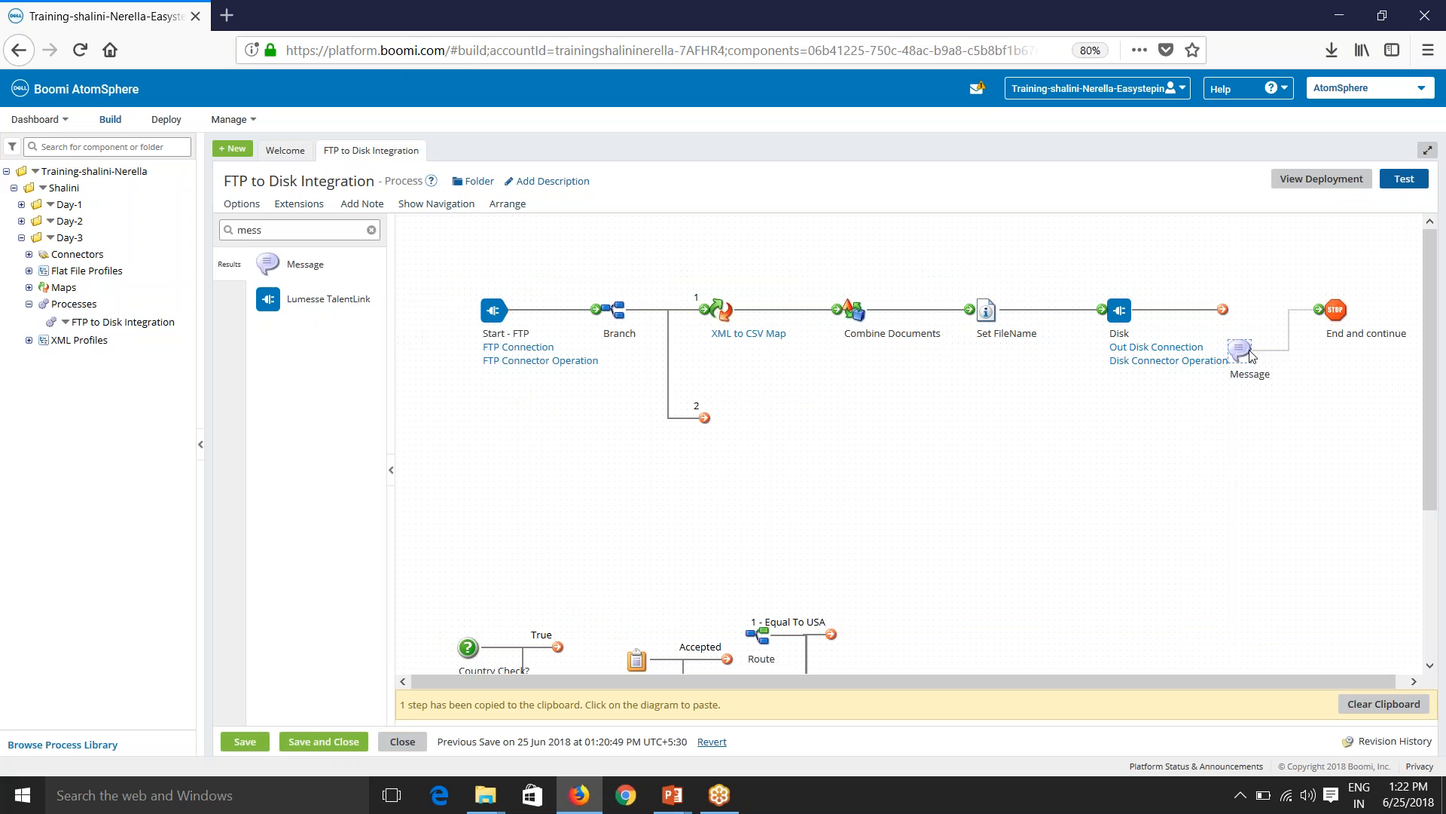
left_click_drag(1243, 319, 721, 418)
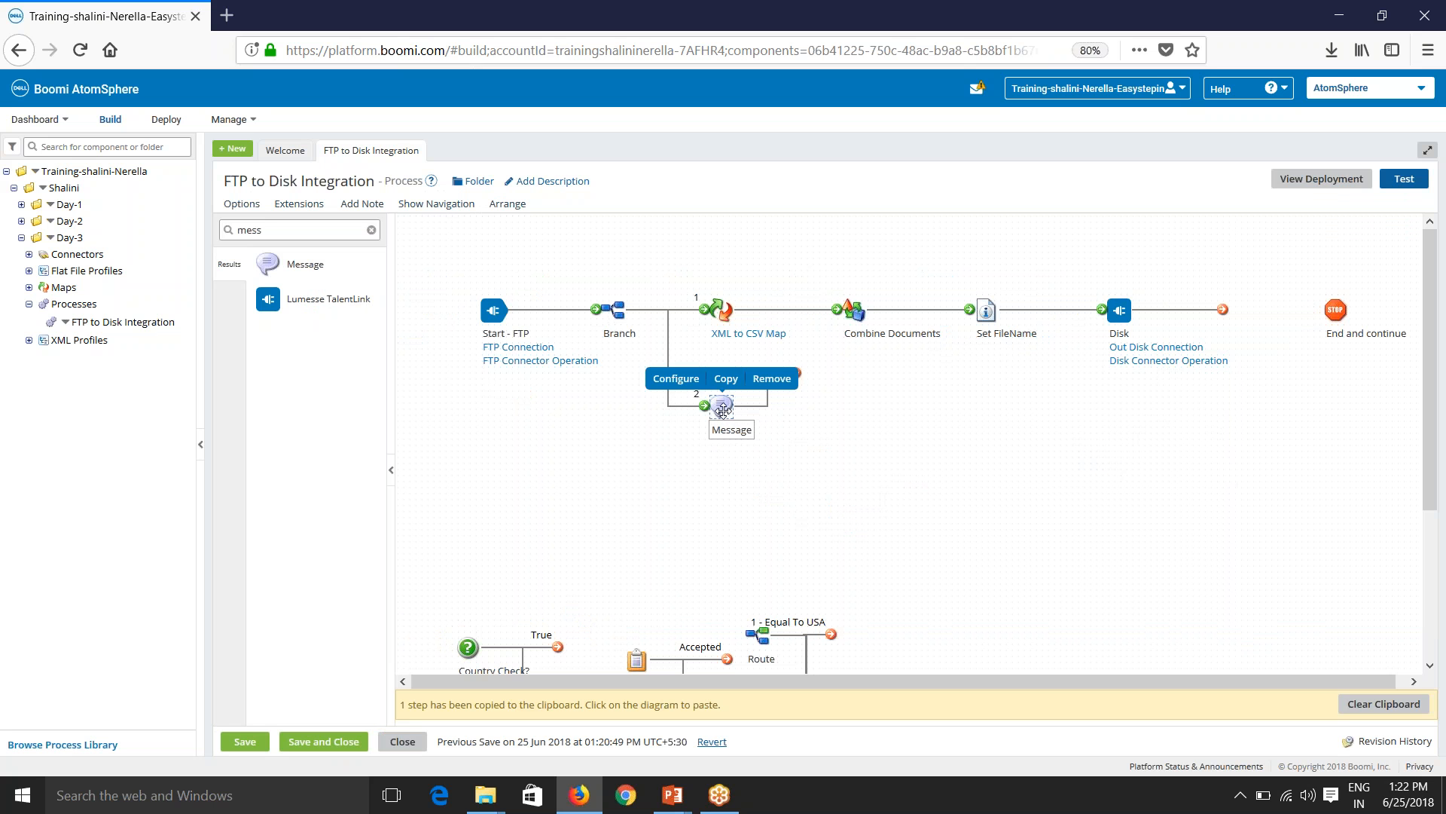
Connect Disk directly to End and continue, and paste the copied End and continue shape after Message on branch 2.
left_click_drag(1336, 310, 1250, 309)
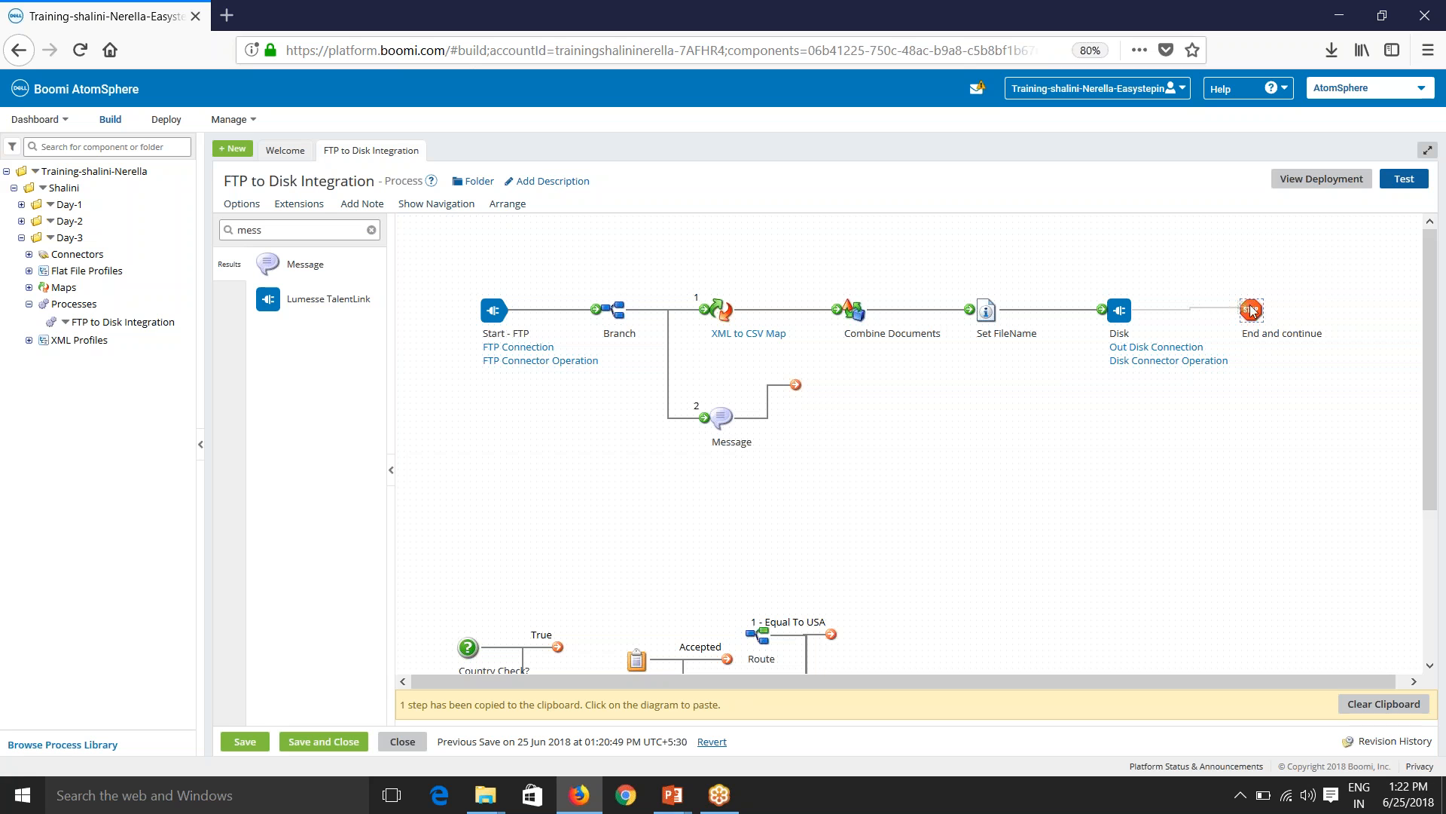
left_click(821, 398)
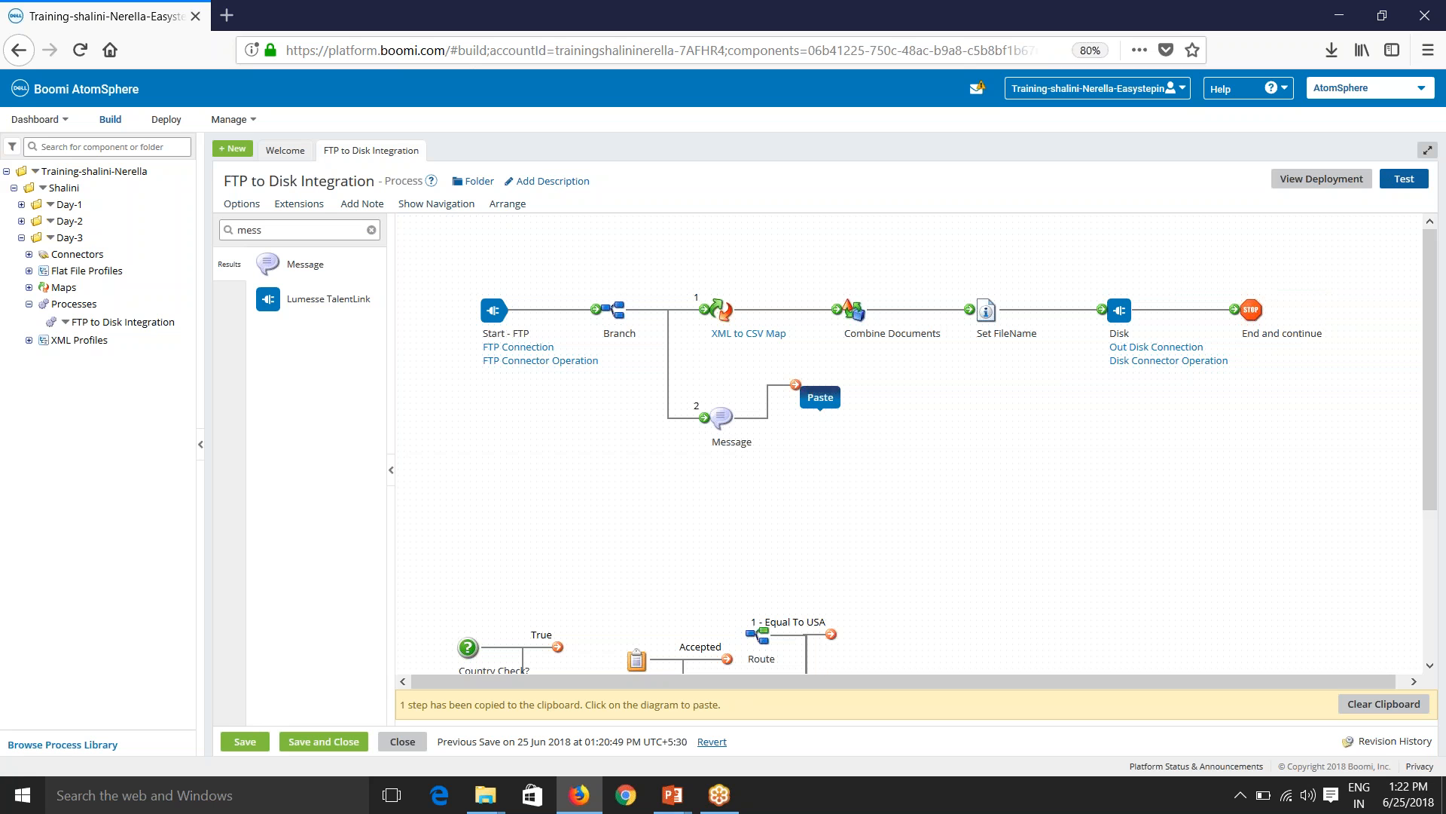
left_click_drag(796, 385, 828, 414)
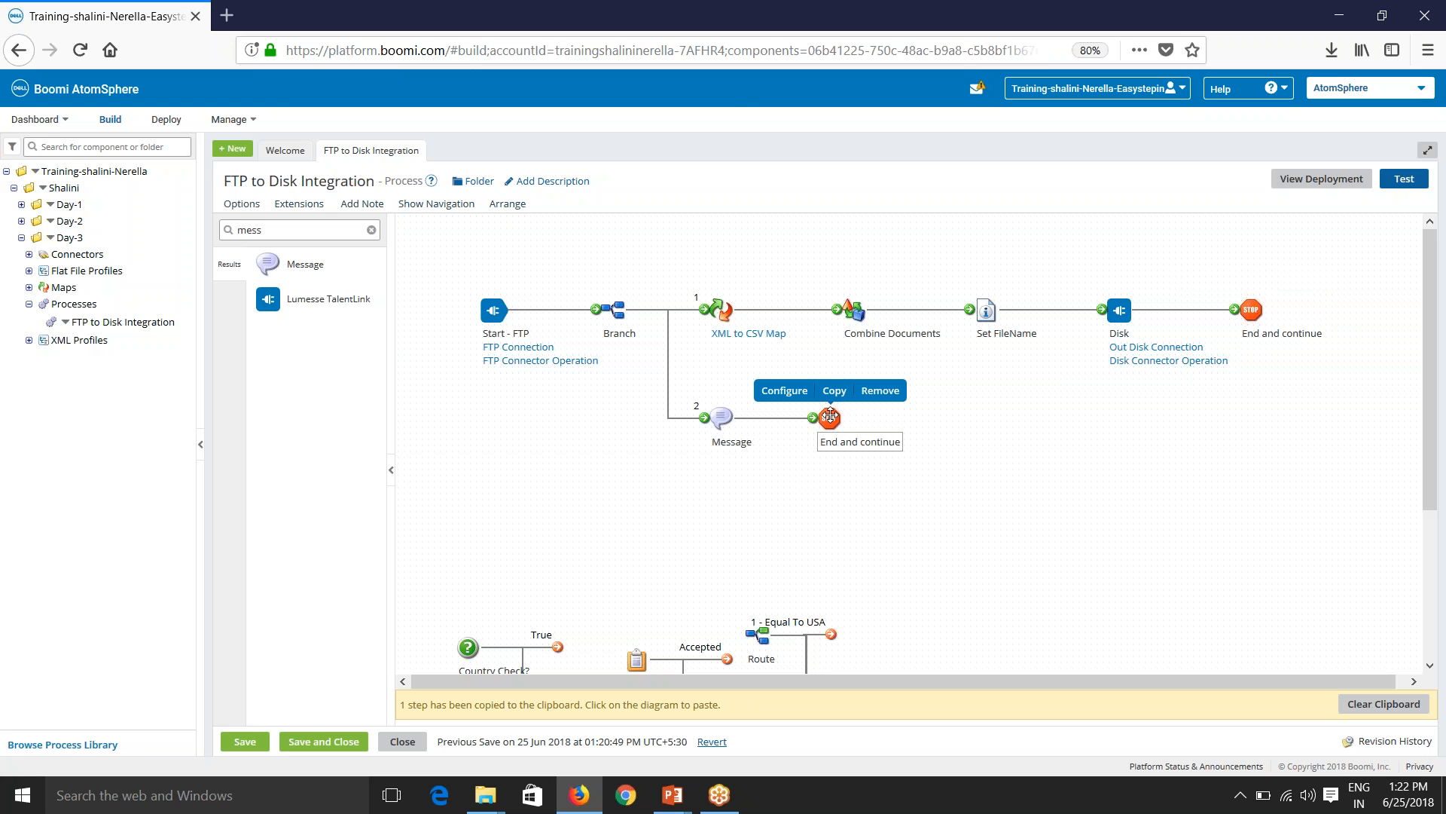
Review the settings of the Stop shape and the Message shape on branch 2 of the process.
double_click(828, 417)
left_click(1418, 288)
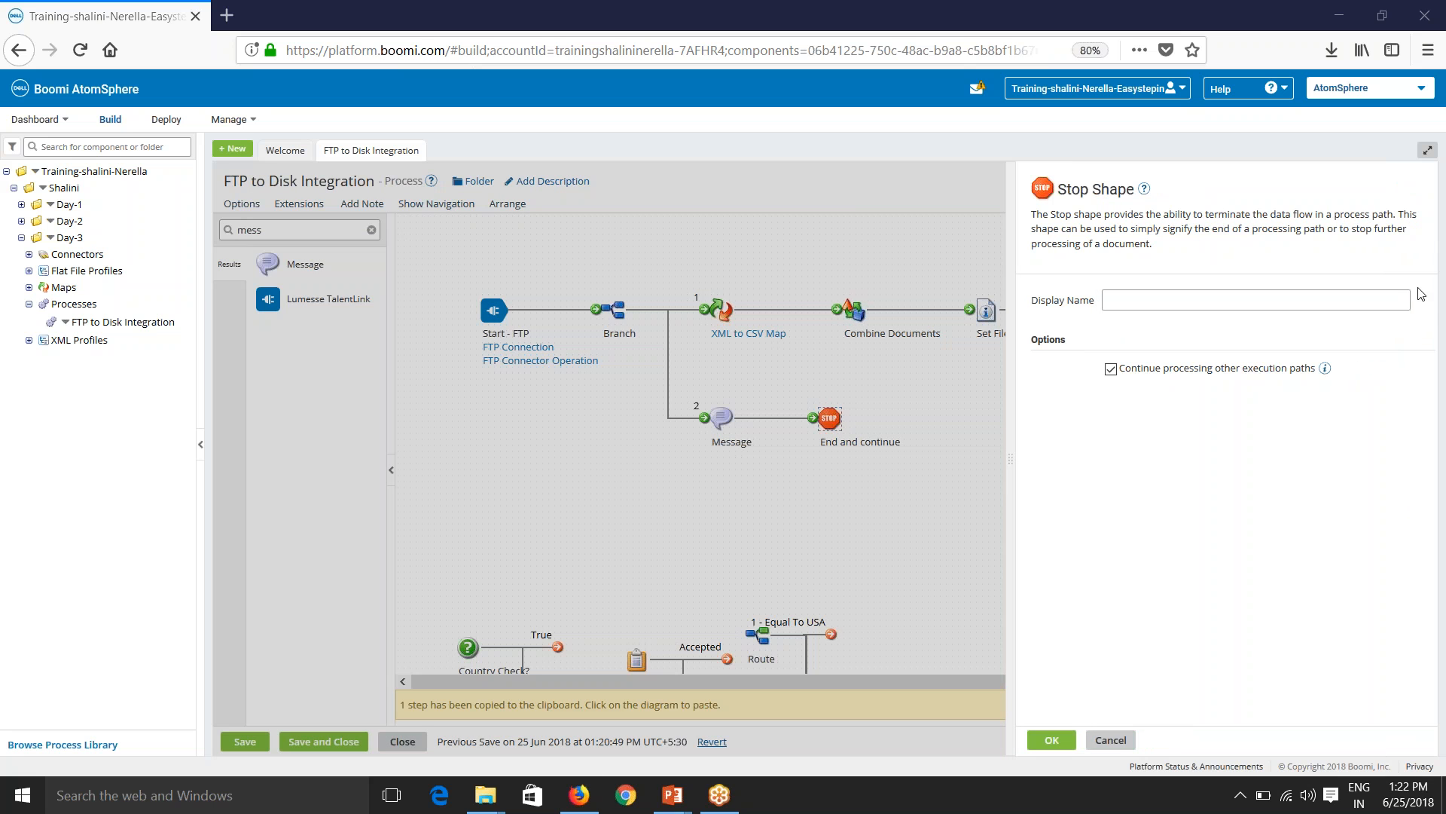
left_click(1113, 740)
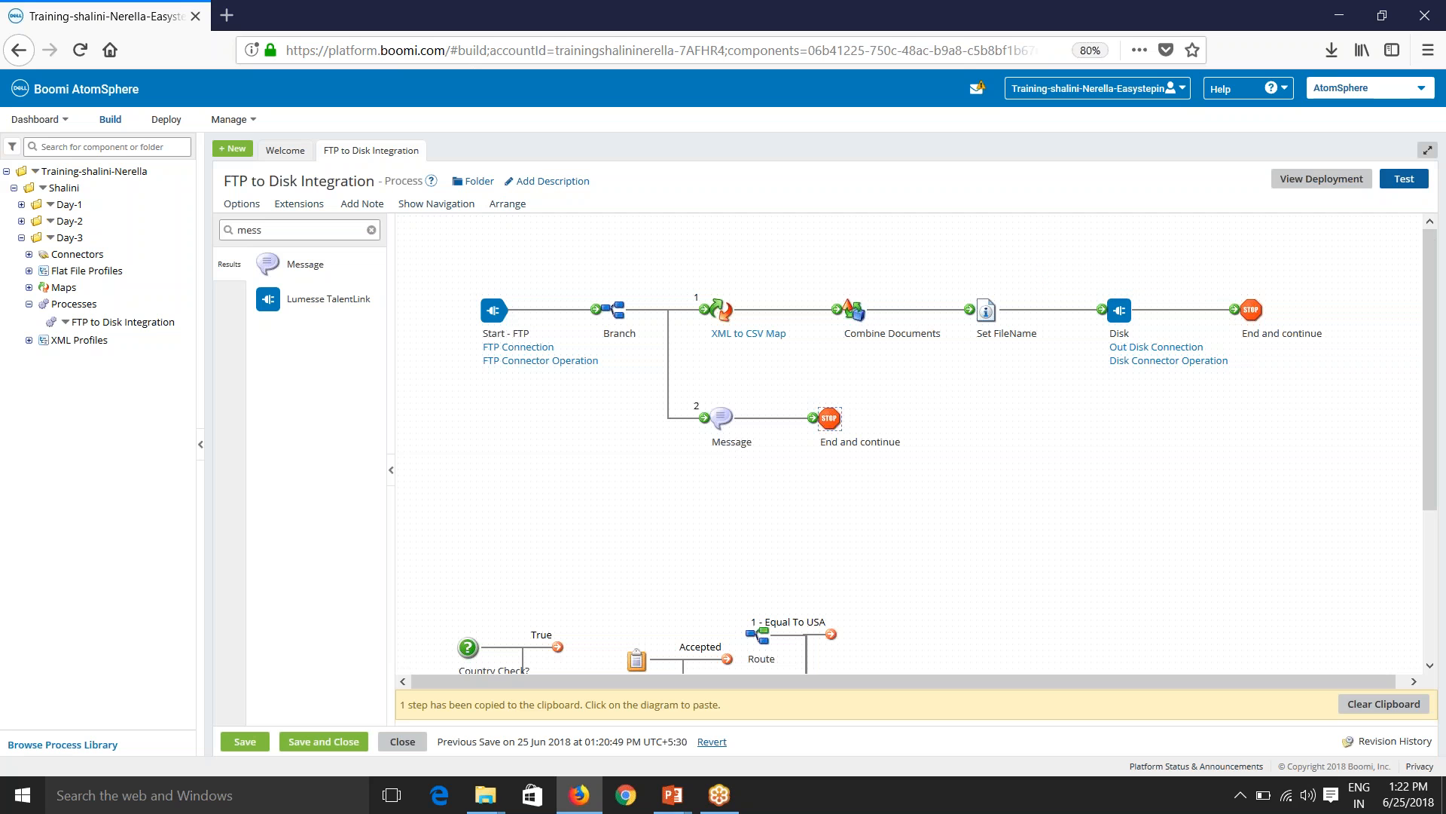
mouse_move(725, 421)
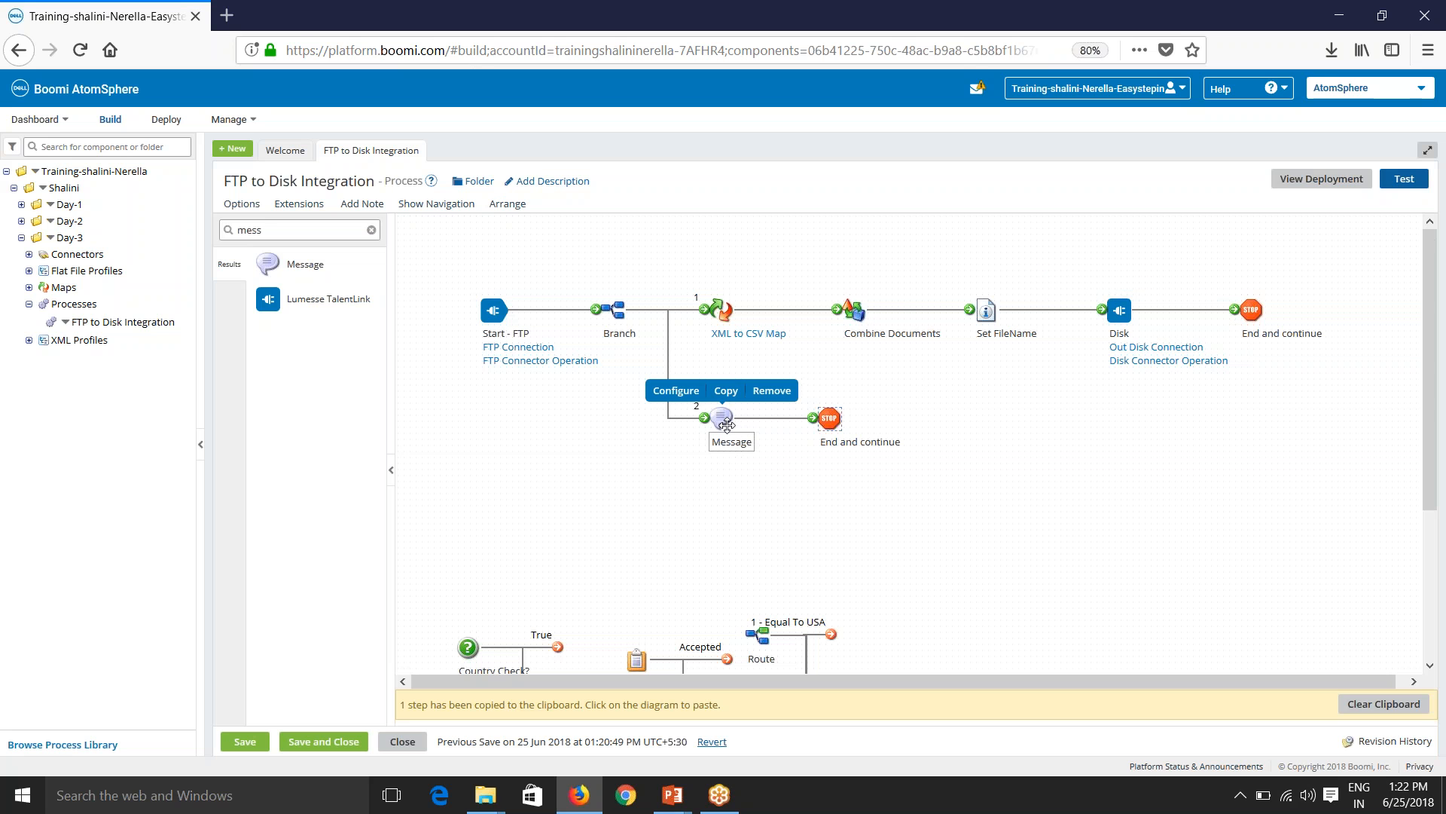
double_click(725, 420)
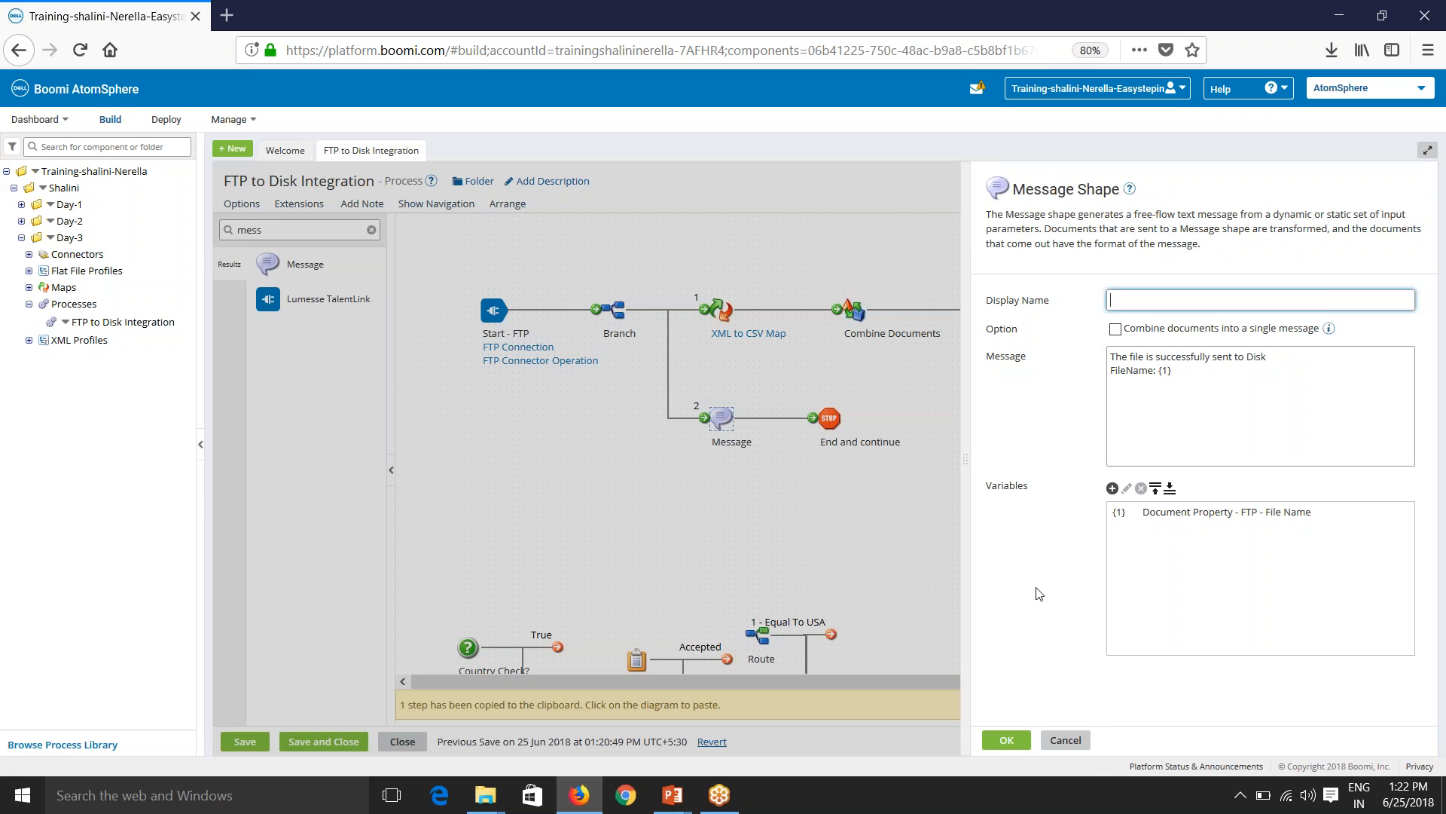
left_click(1008, 740)
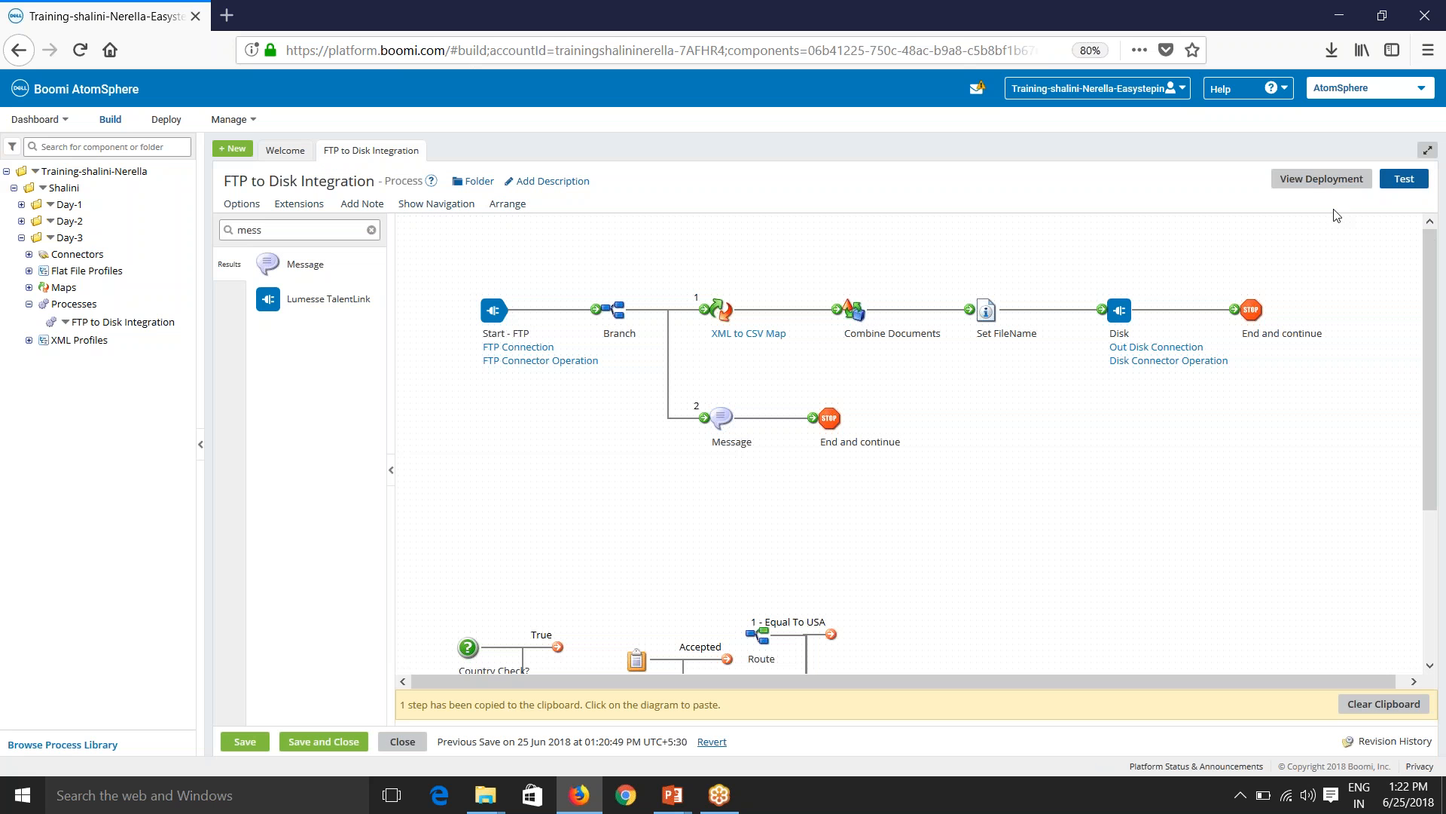
Save the FTP to Disk Integration process and run a new test on the DEV atom.
left_click(1404, 178)
left_click(759, 461)
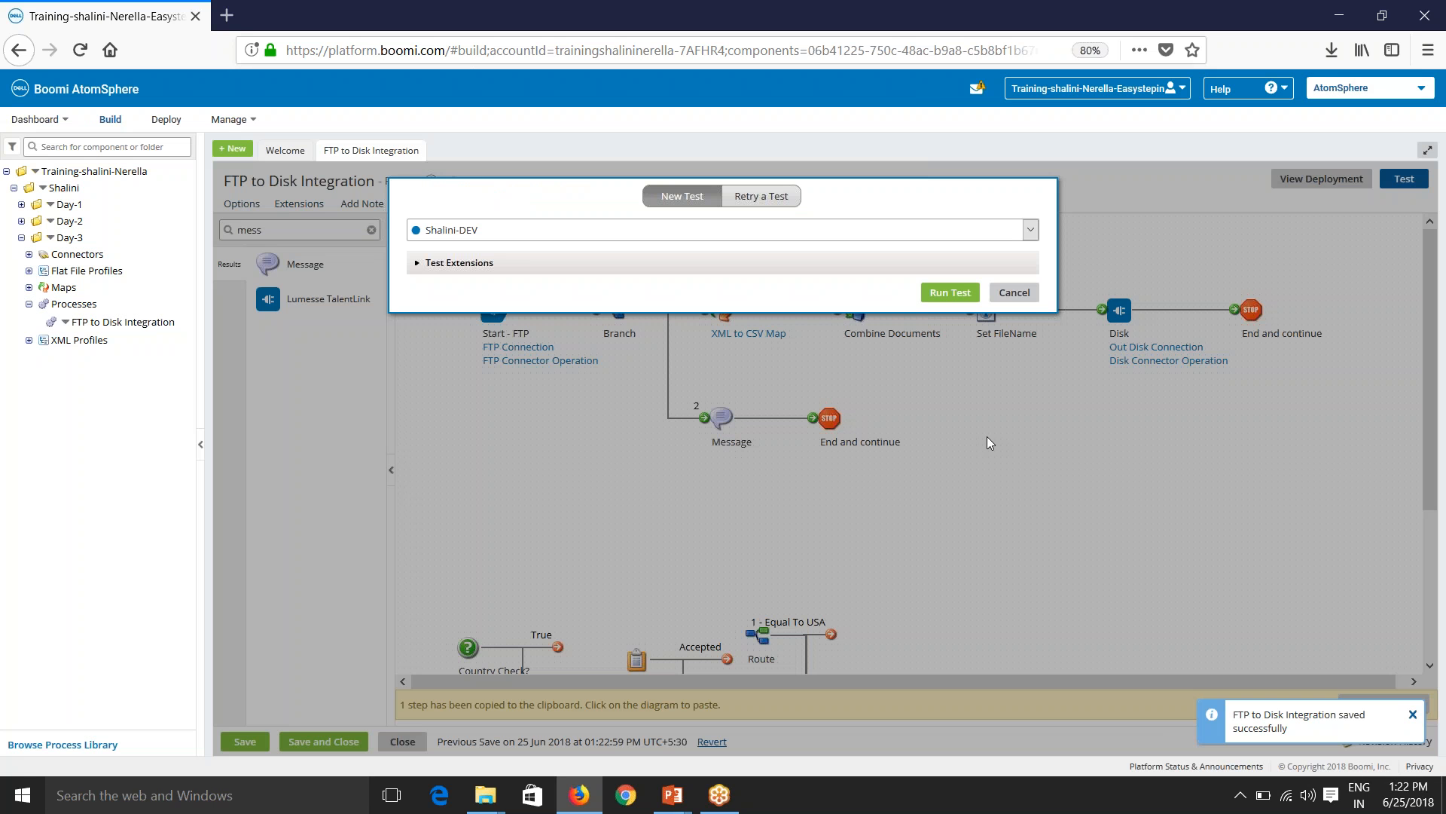
left_click(950, 293)
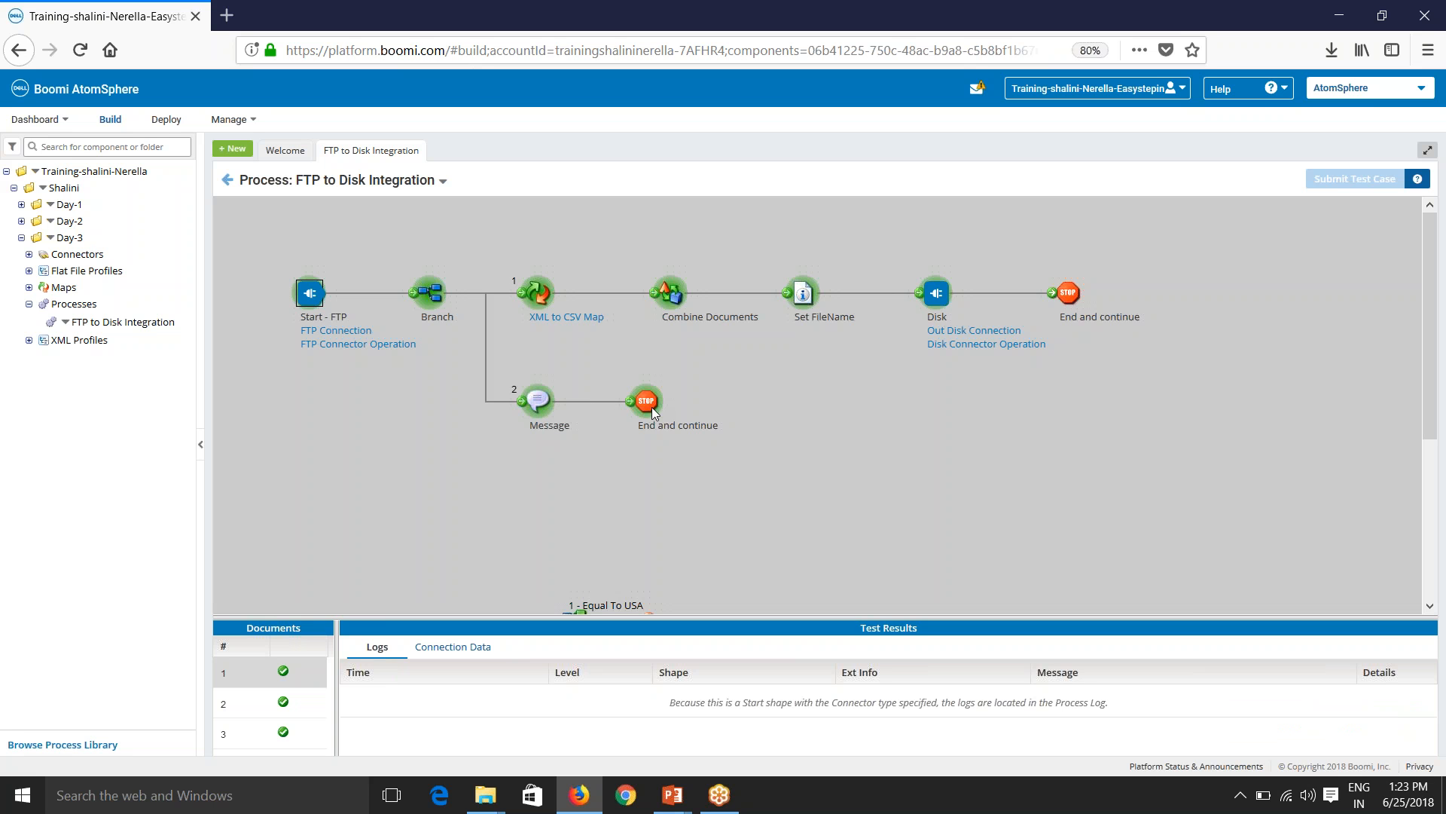
Read the source document that reached the Stop shape on branch 2, checking its message text and file name.
left_click(649, 408)
left_click_drag(629, 614, 649, 497)
left_click(456, 528)
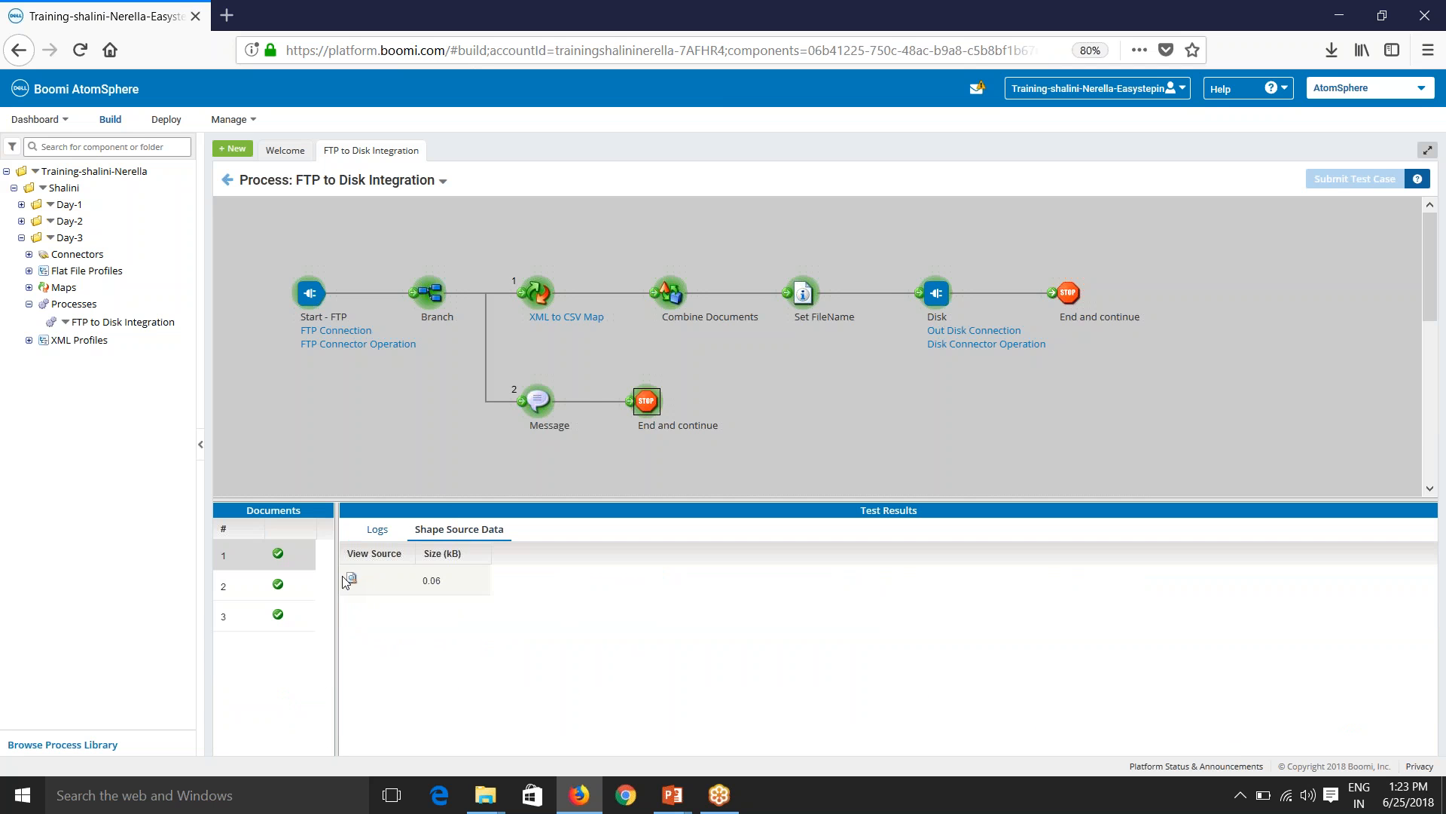
left_click(352, 578)
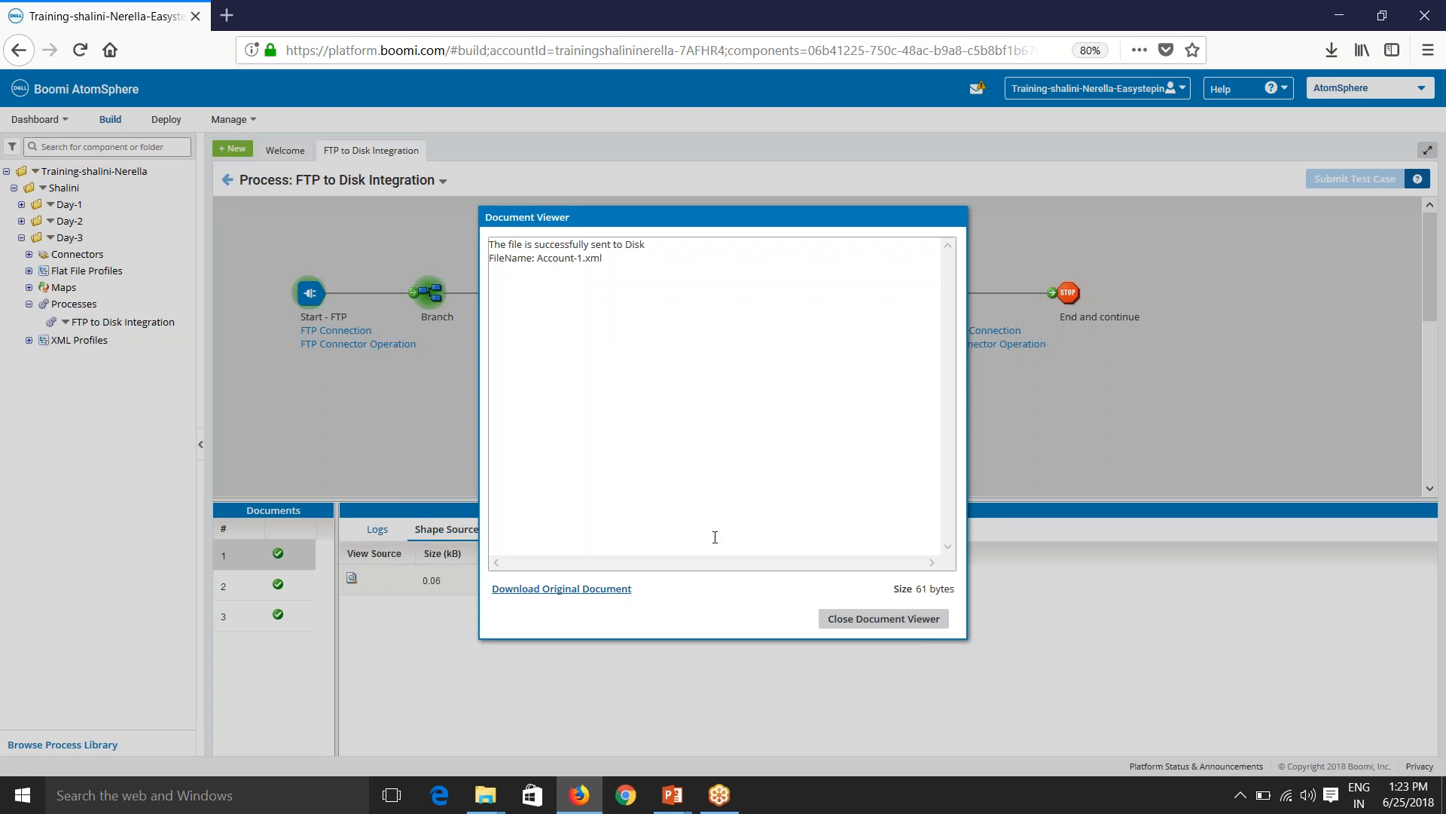
left_click_drag(500, 244, 643, 241)
left_click_drag(533, 258, 602, 258)
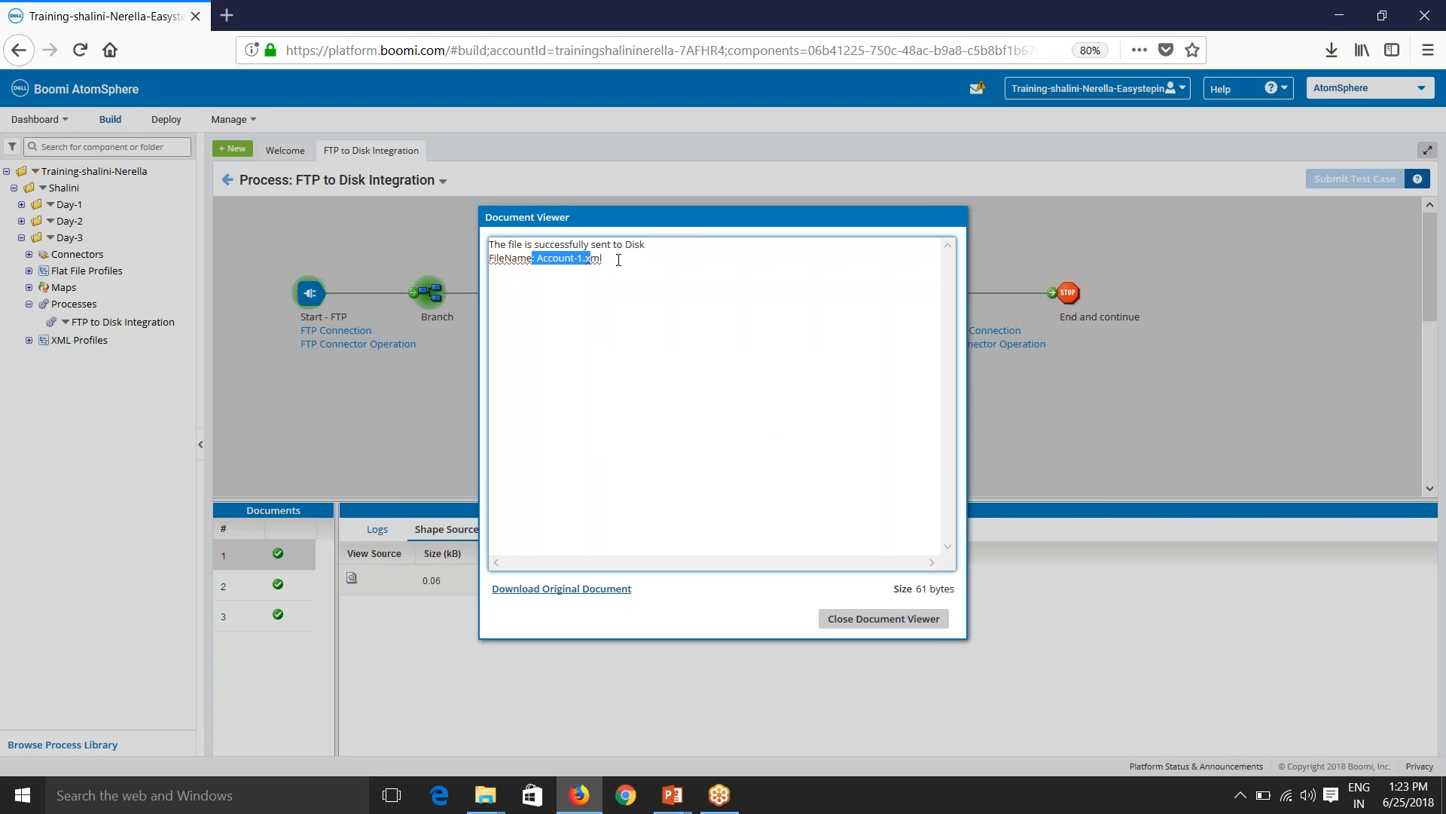
left_click(884, 619)
Check the test results of the XML to CSV Map and Message shapes, and return to the process canvas.
left_click(536, 294)
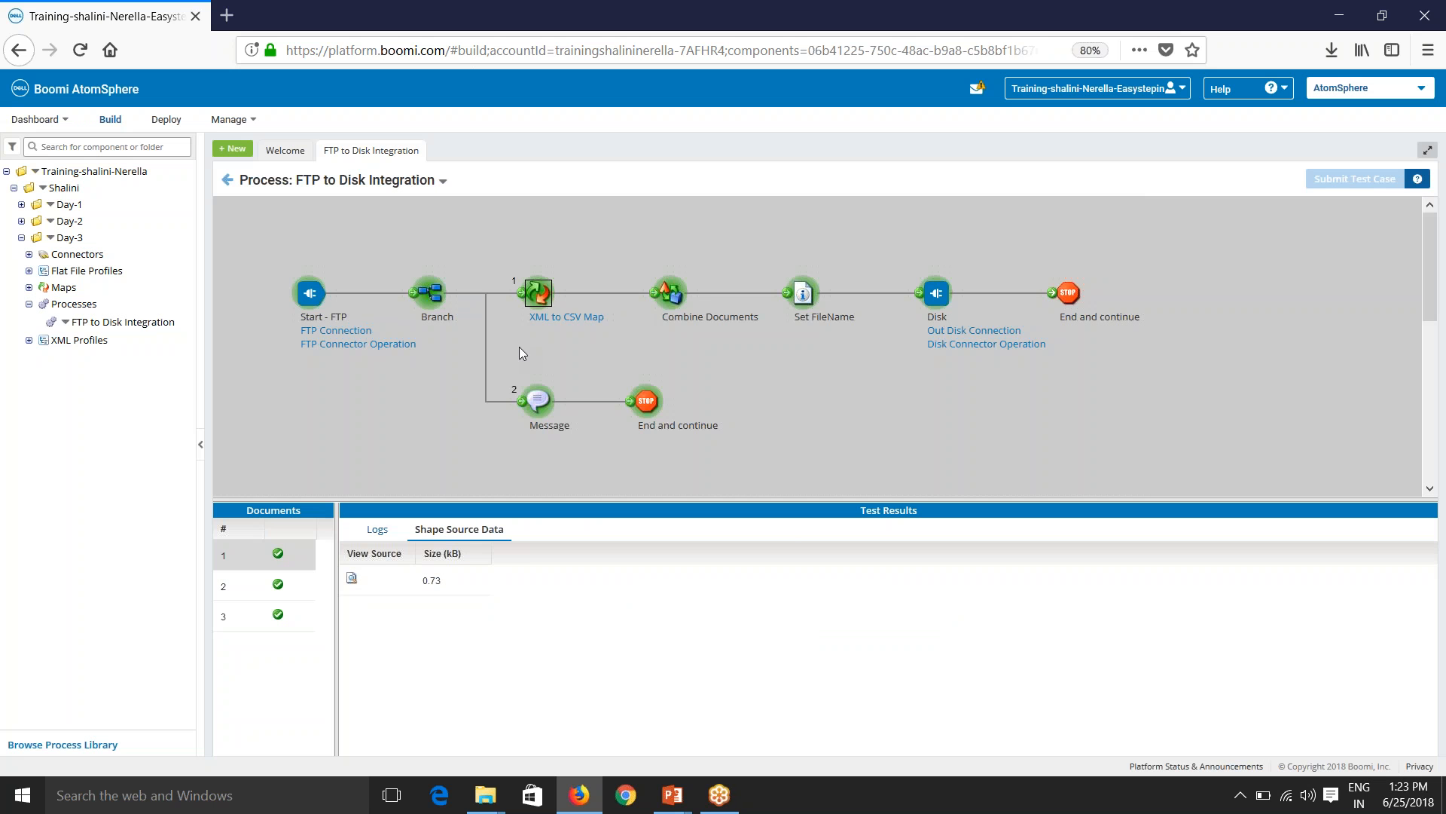
left_click(377, 528)
left_click(458, 529)
left_click(544, 401)
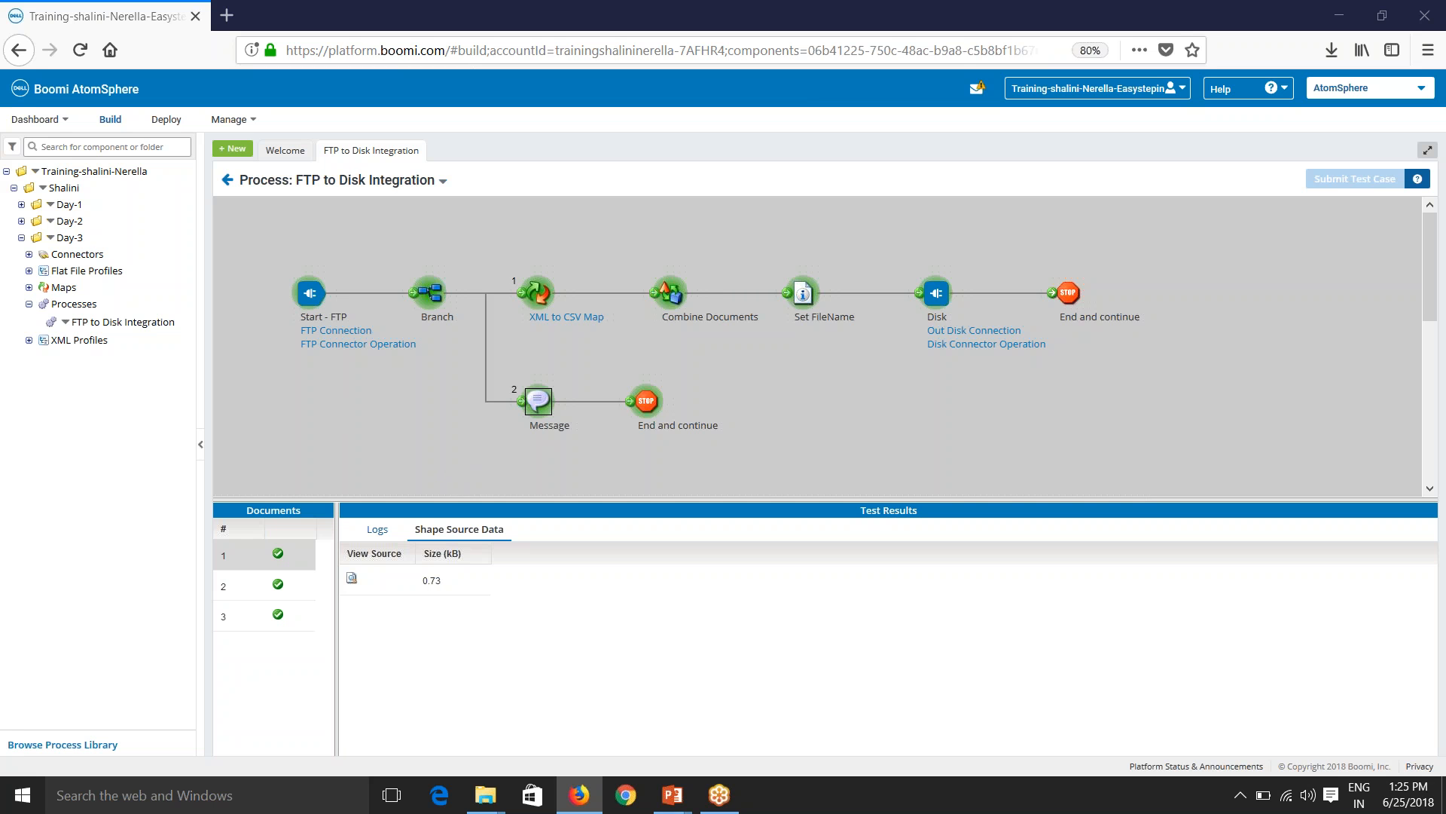
left_click(227, 180)
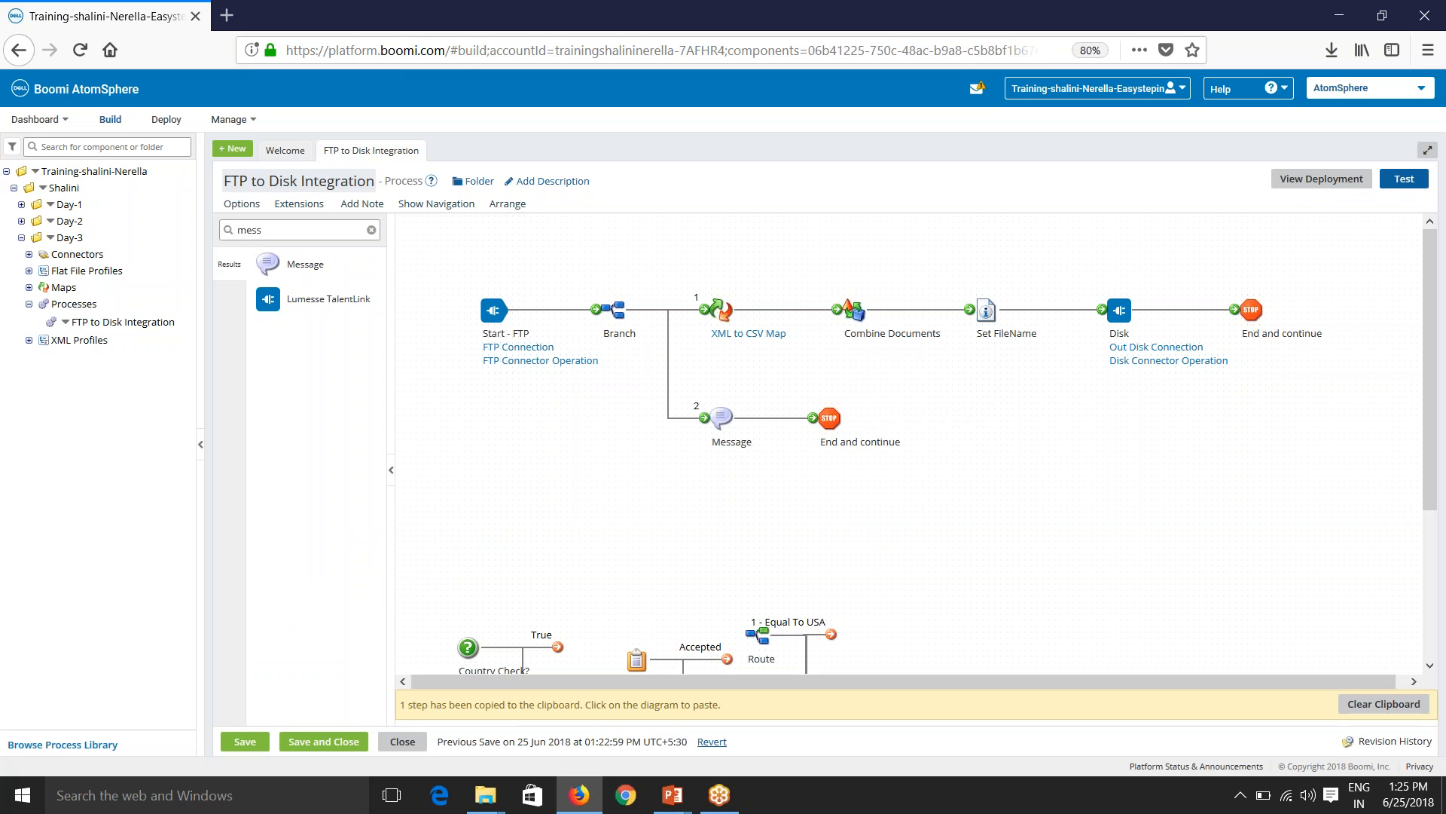
Detach the XML to CSV Map from branch 1 and shift the Start, Branch, Message and lower Stop shapes to open a gap.
mouse_move(714, 312)
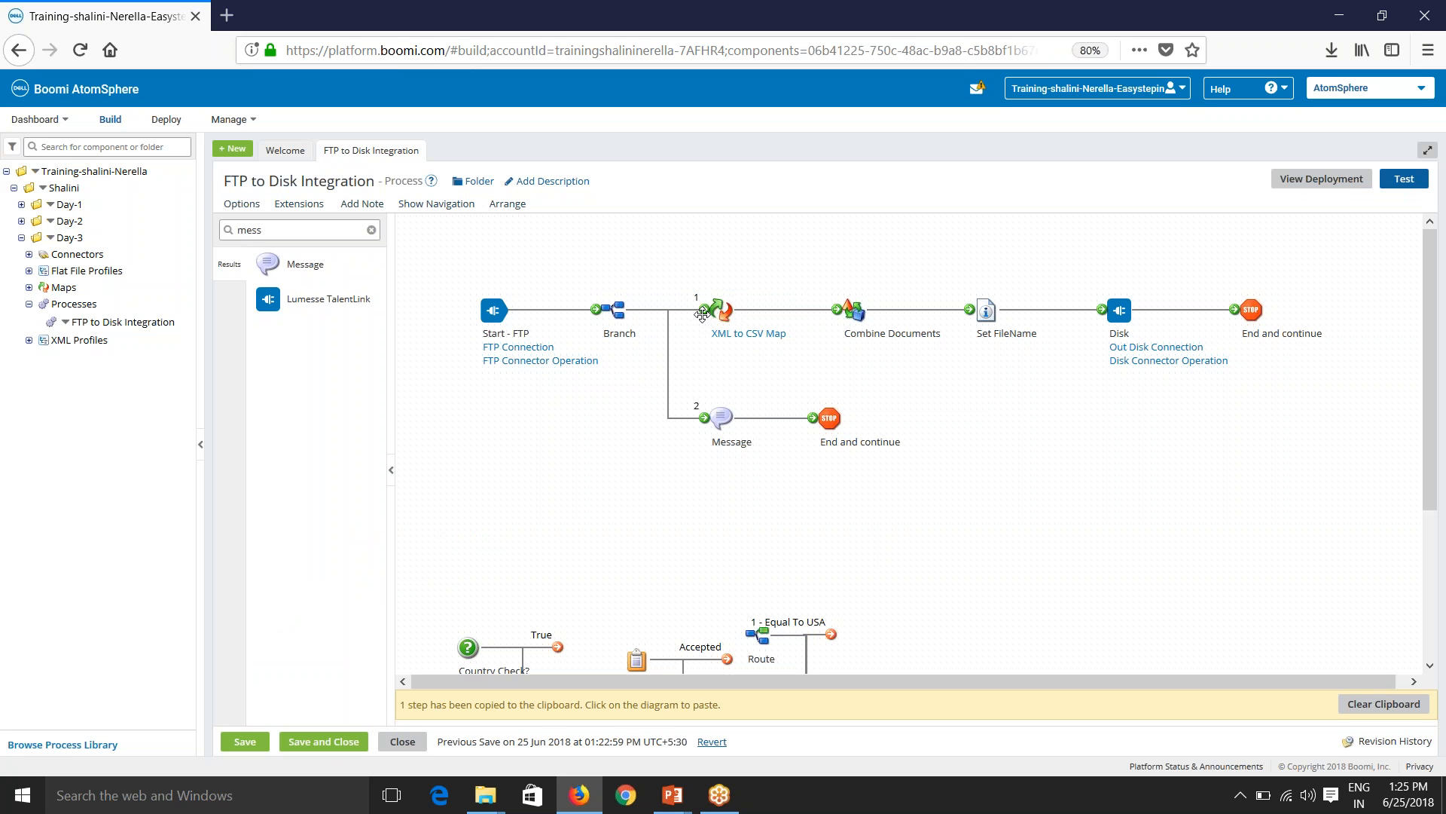
left_click_drag(704, 311, 757, 310)
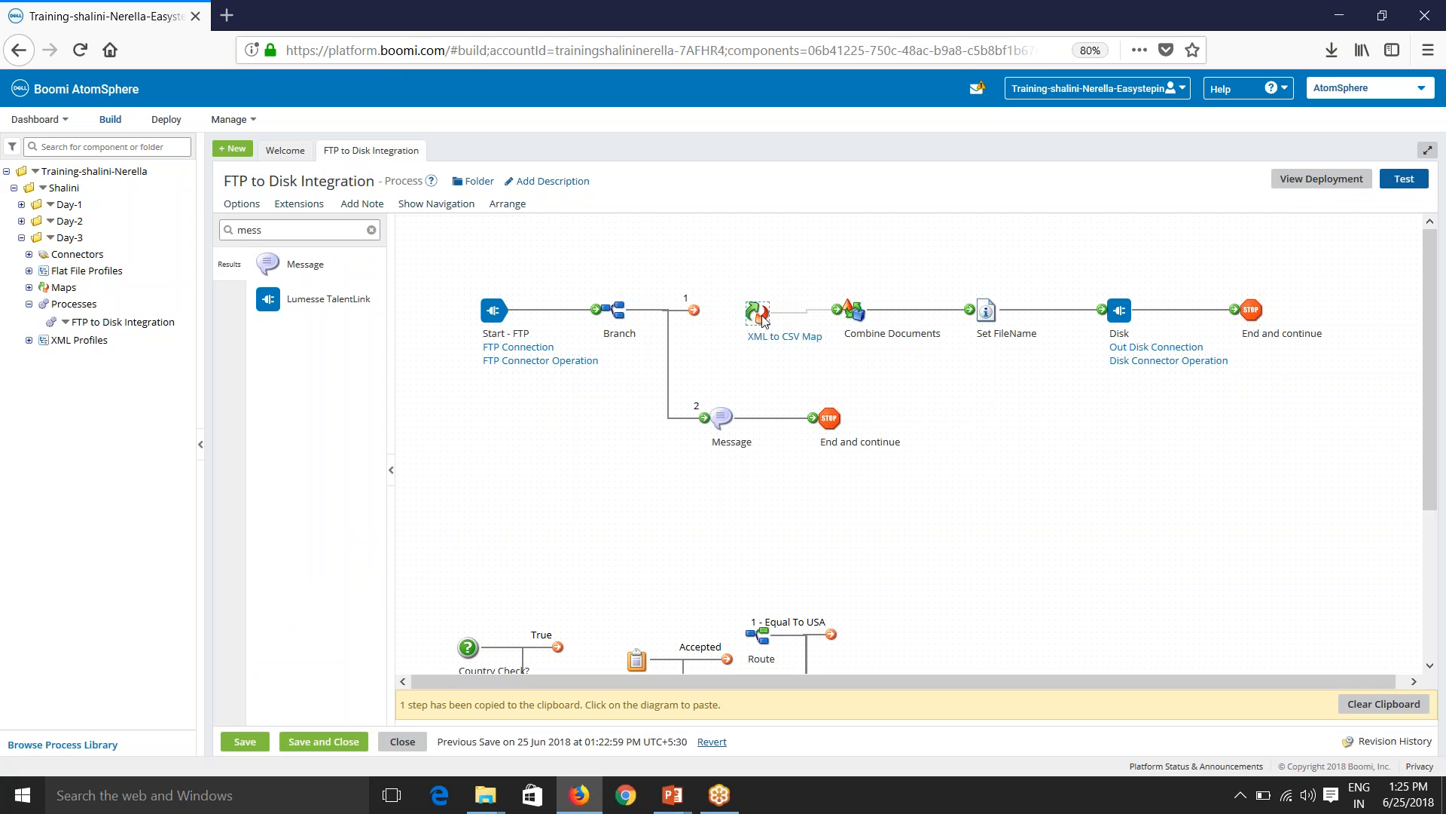
left_click_drag(494, 311, 457, 311)
left_click_drag(617, 310, 568, 310)
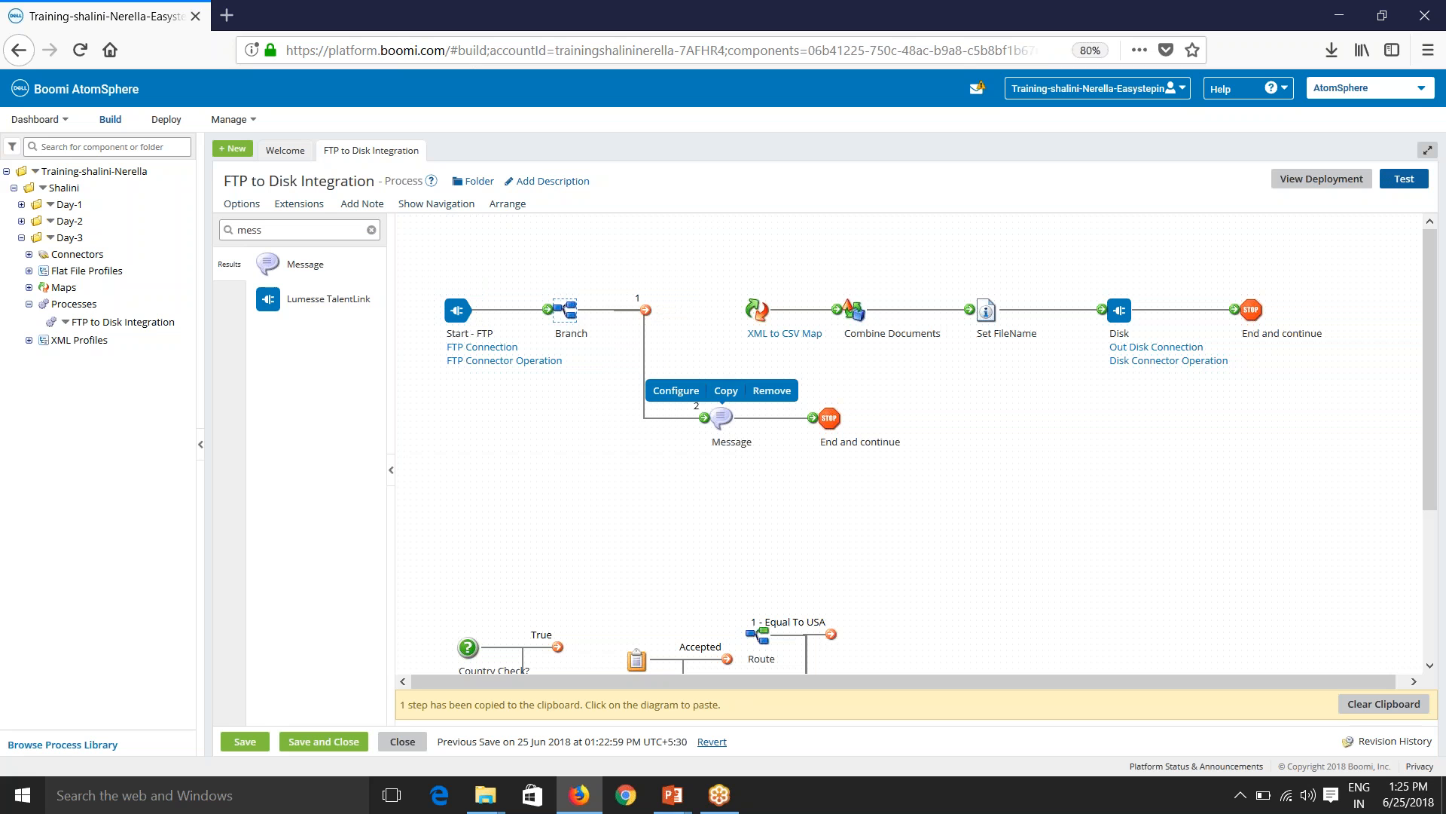
left_click_drag(721, 417, 661, 417)
left_click(828, 418)
left_click_drag(828, 417, 768, 418)
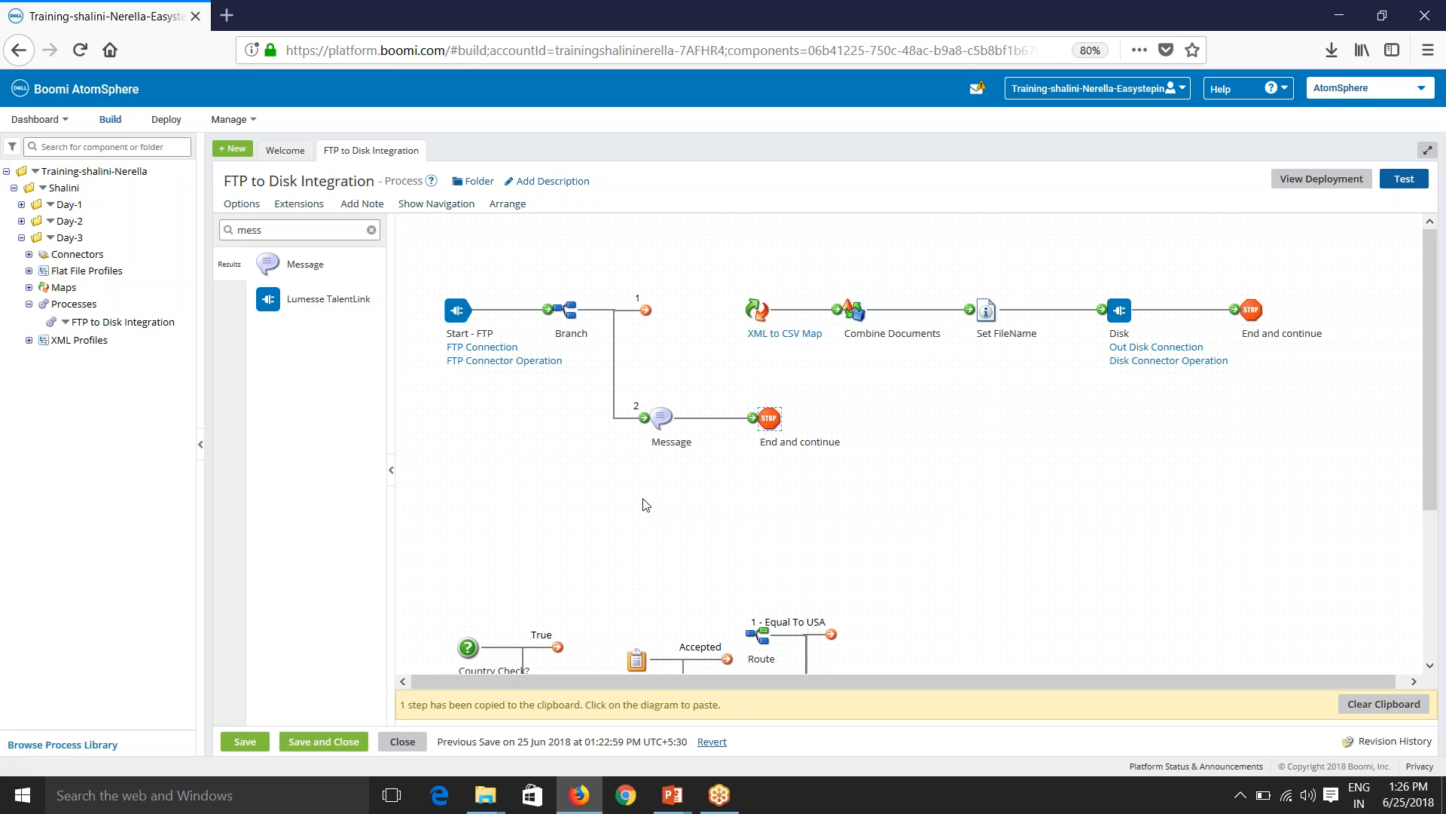
Find the Set Properties shape and place it on branch 1 between the Branch and the XML to CSV Map.
left_click_drag(268, 263, 161, 236)
type("set")
left_click_drag(268, 263, 636, 351)
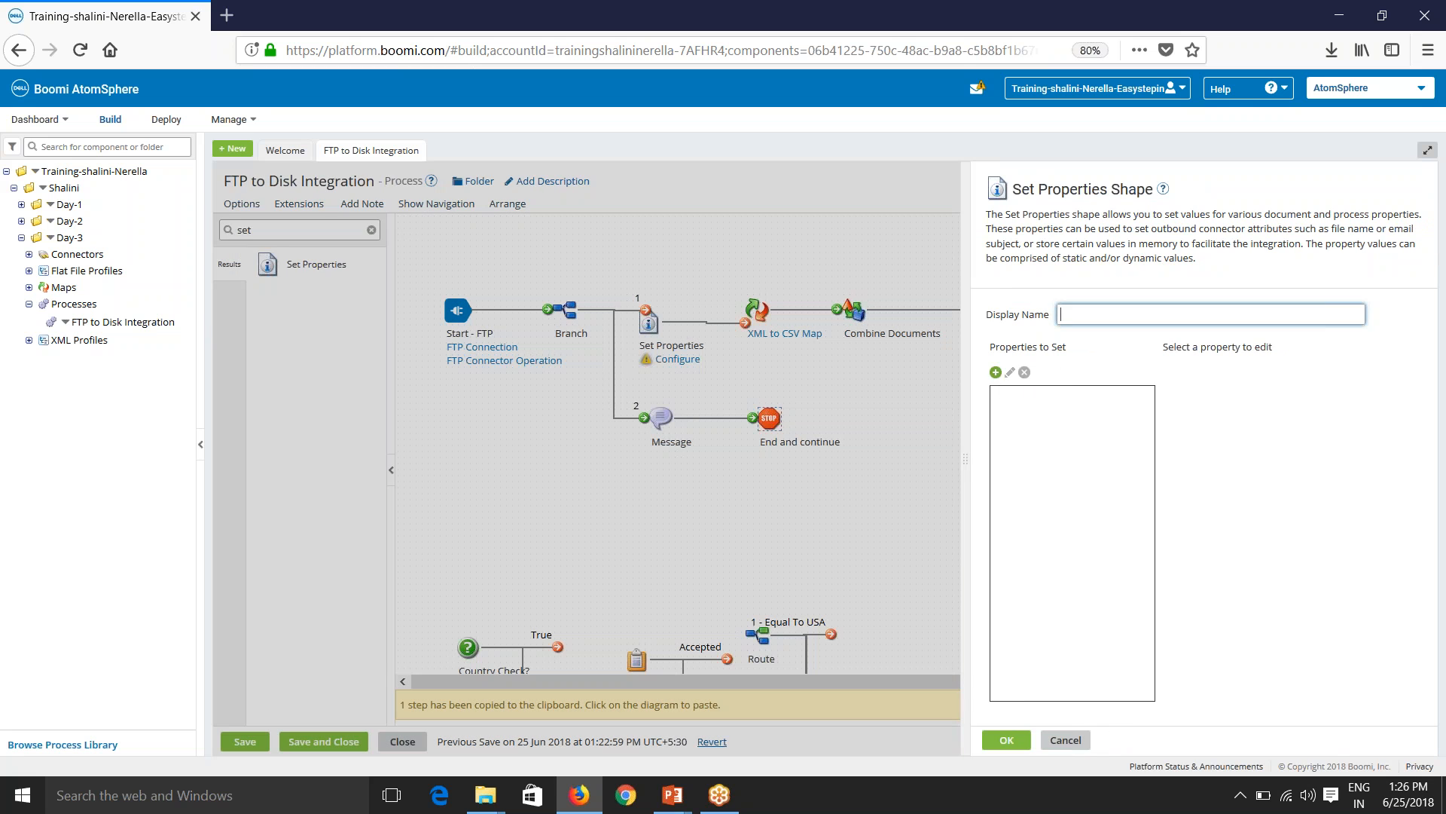
Add a Dynamic Document Property named DDP_FileName to the Set Properties shape.
left_click(995, 372)
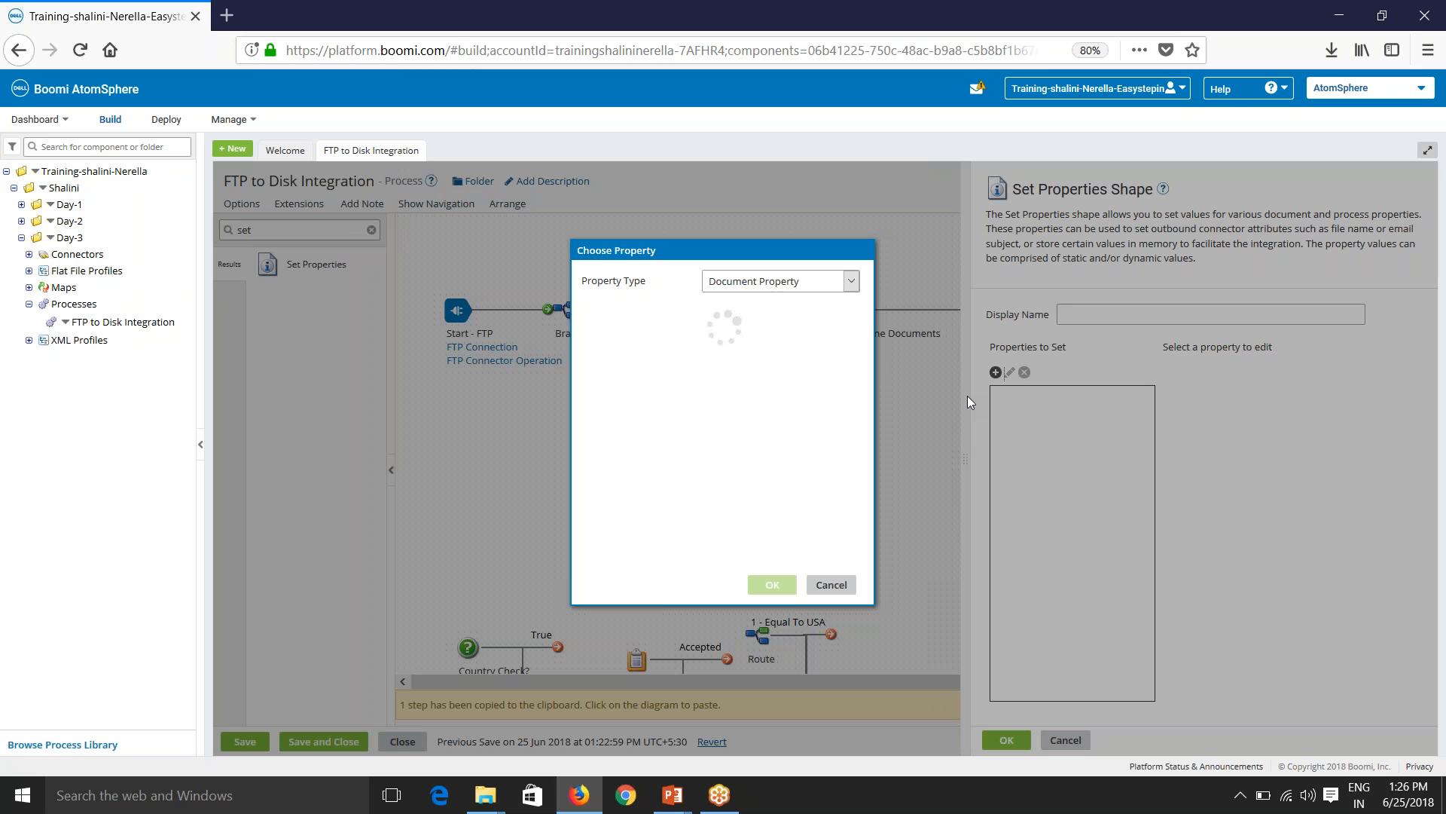
left_click(787, 283)
left_click(768, 314)
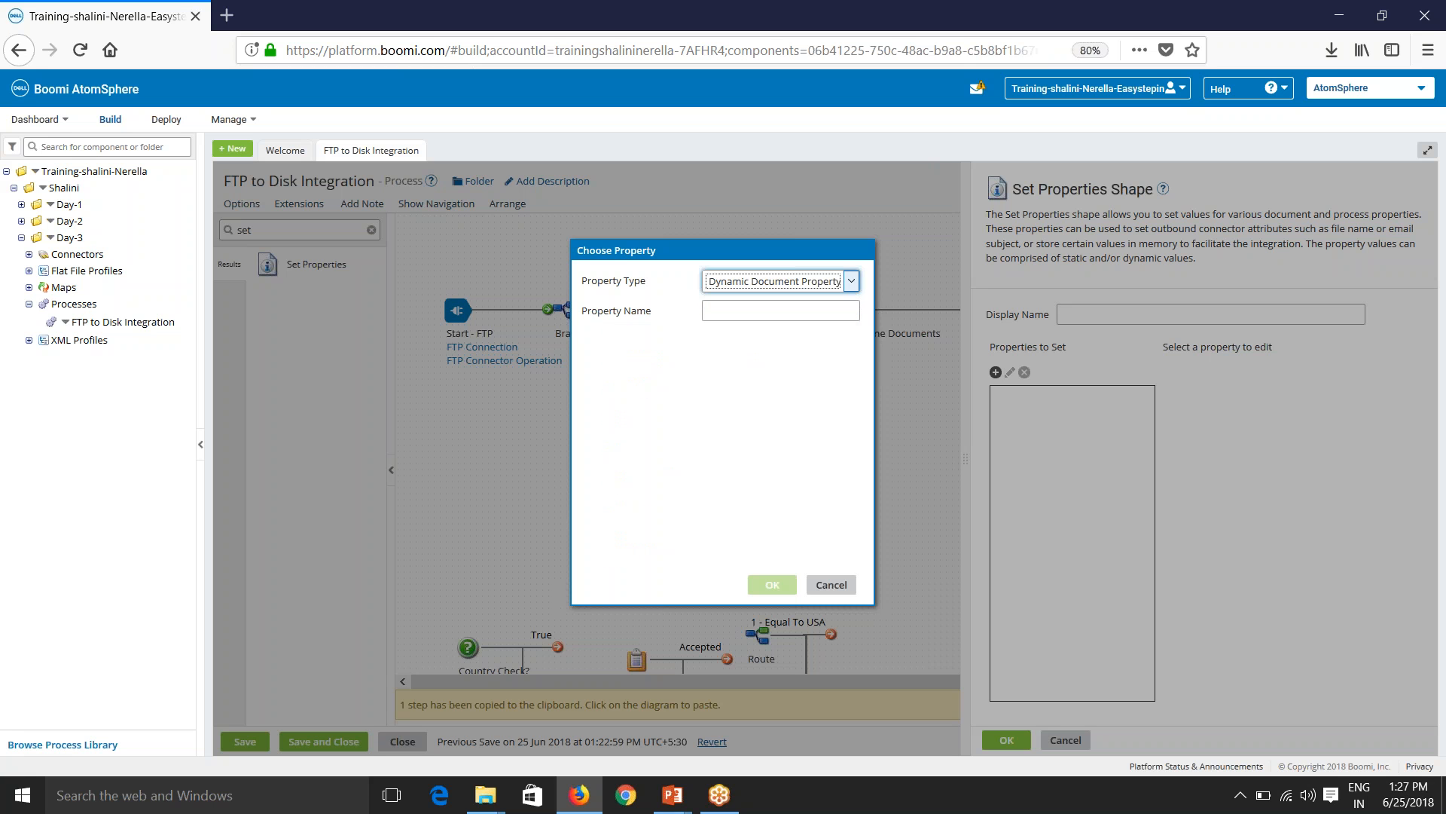
key("Down")
left_click(758, 318)
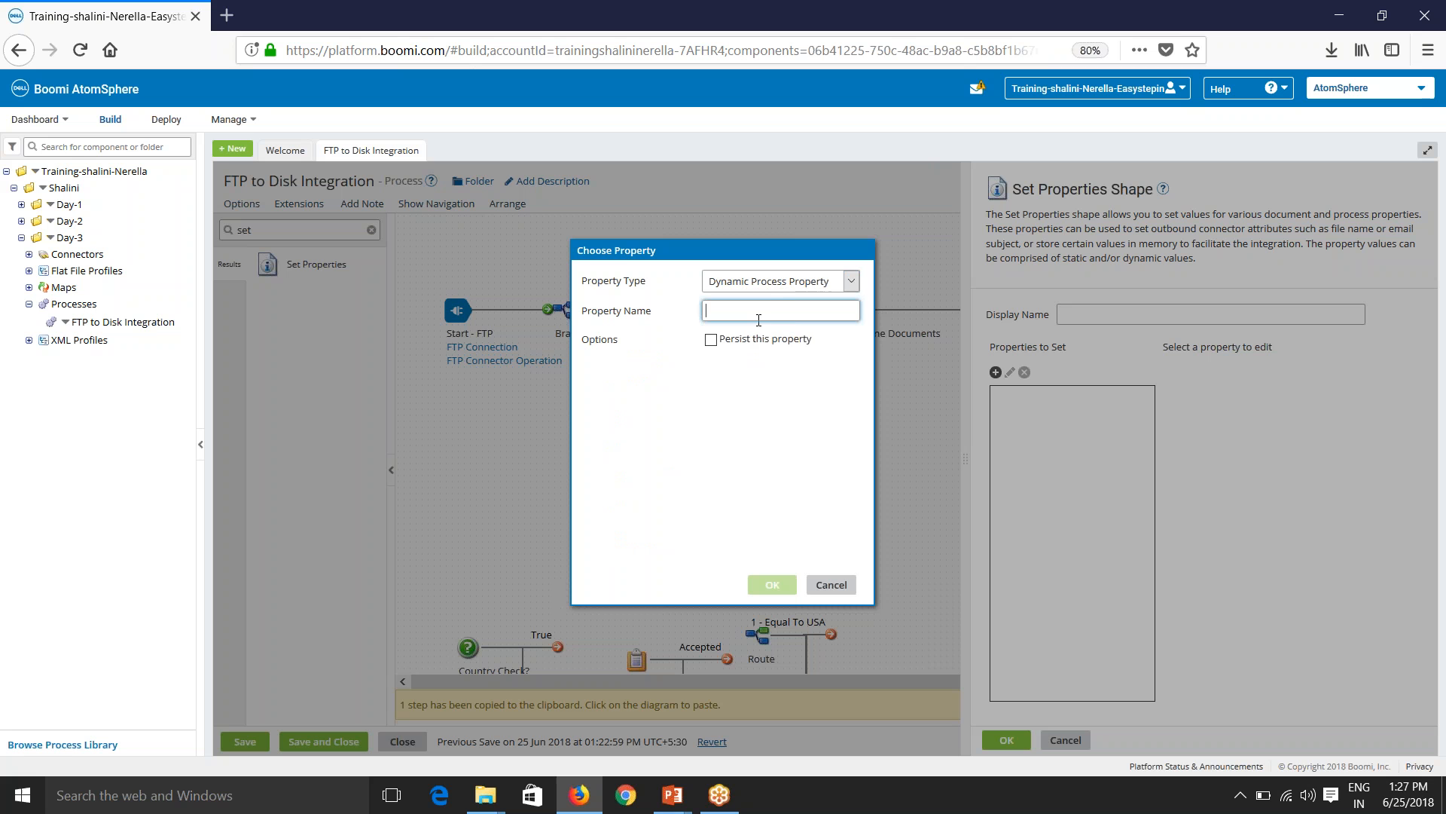
left_click(773, 286)
left_click(753, 320)
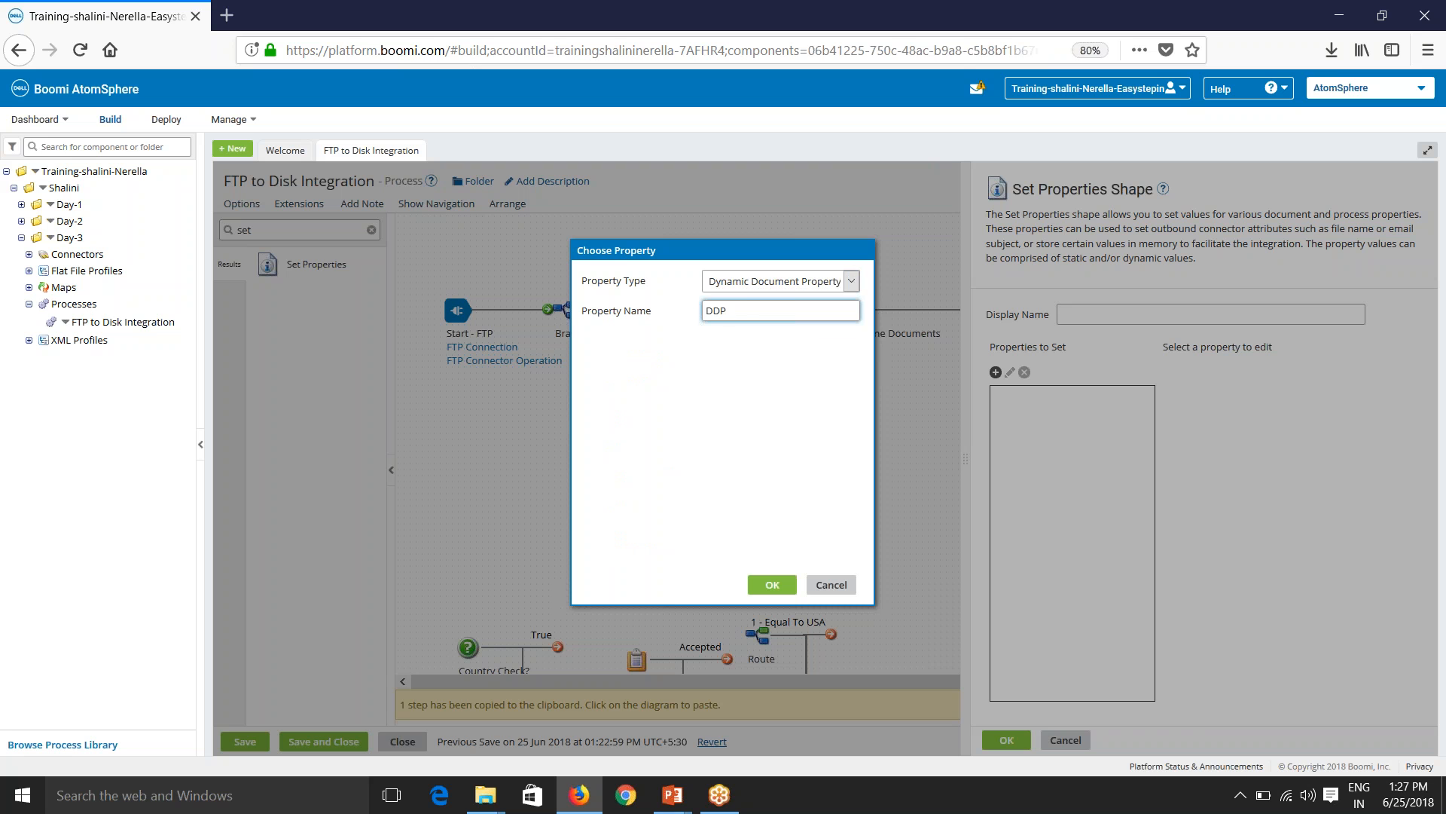
type("DDP_FileName")
left_click(772, 585)
Add a Dynamic Process Property named DPP_FileName without persisting it.
left_click(995, 372)
left_click(719, 281)
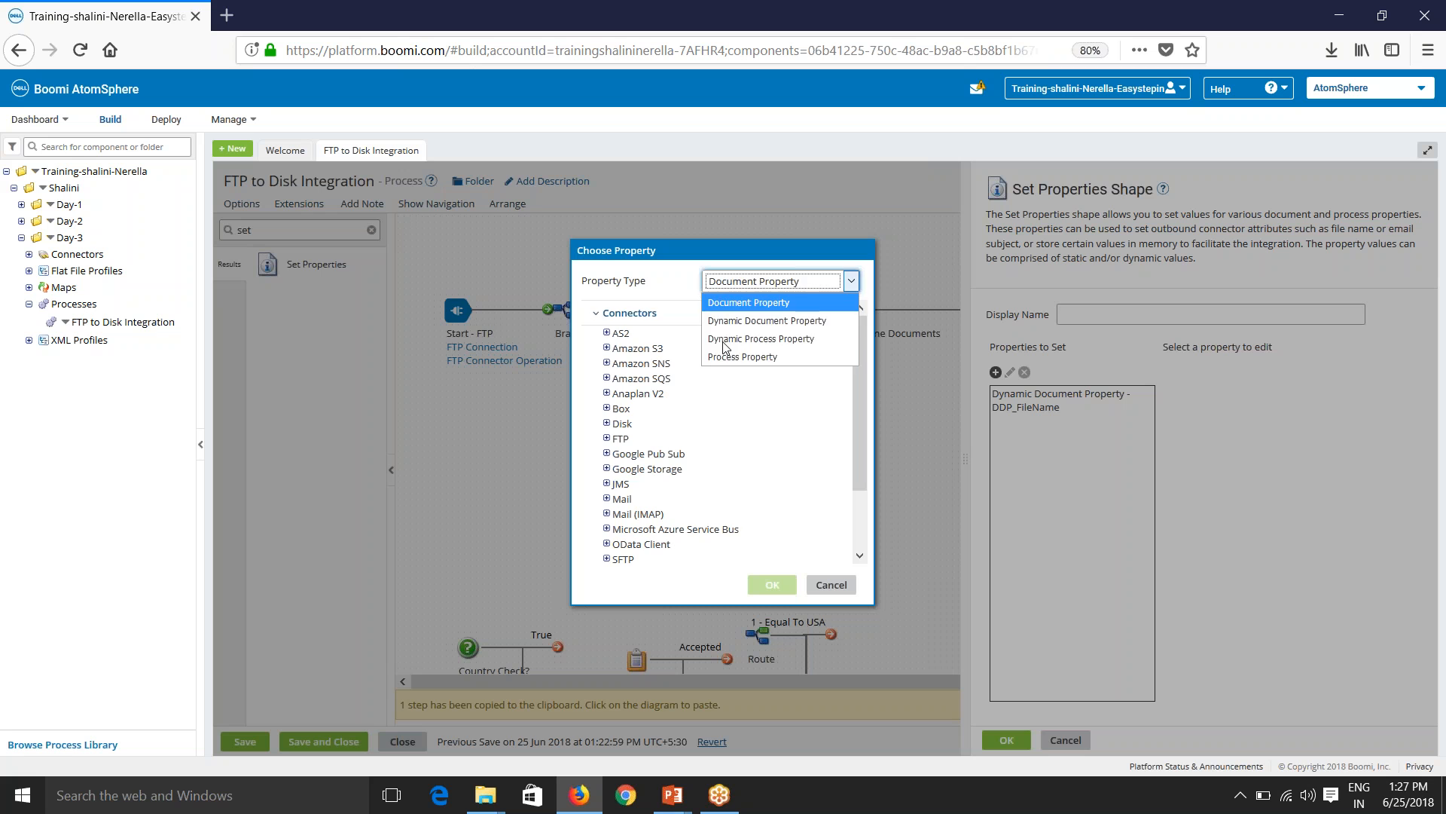
left_click(725, 341)
left_click(736, 313)
type("DPP_")
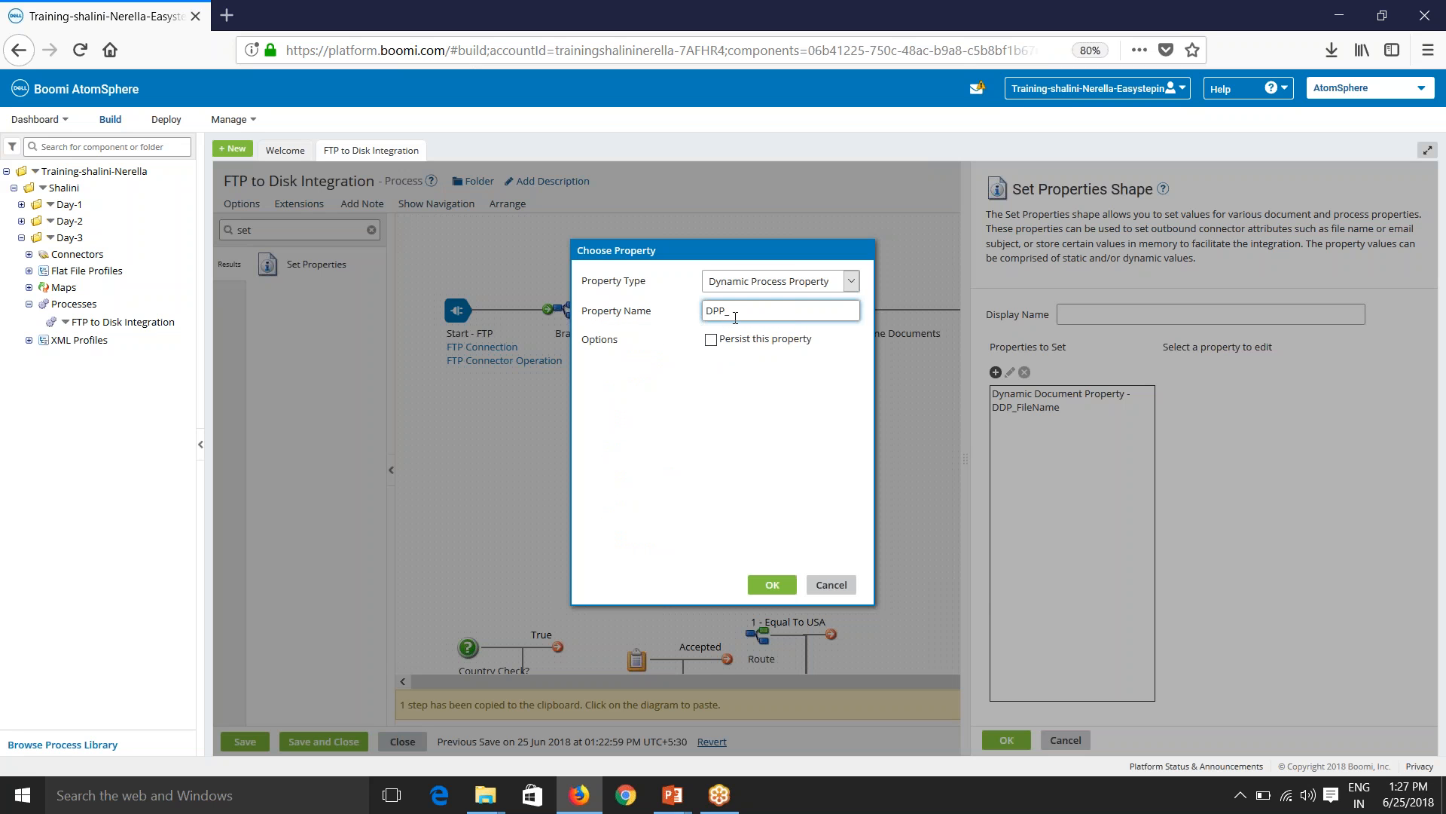
type("FileName")
left_click(776, 585)
Assign the document property FTP - File Name as the parameter value of DDP_FileName.
left_click(1080, 407)
left_click(1166, 372)
left_click(716, 234)
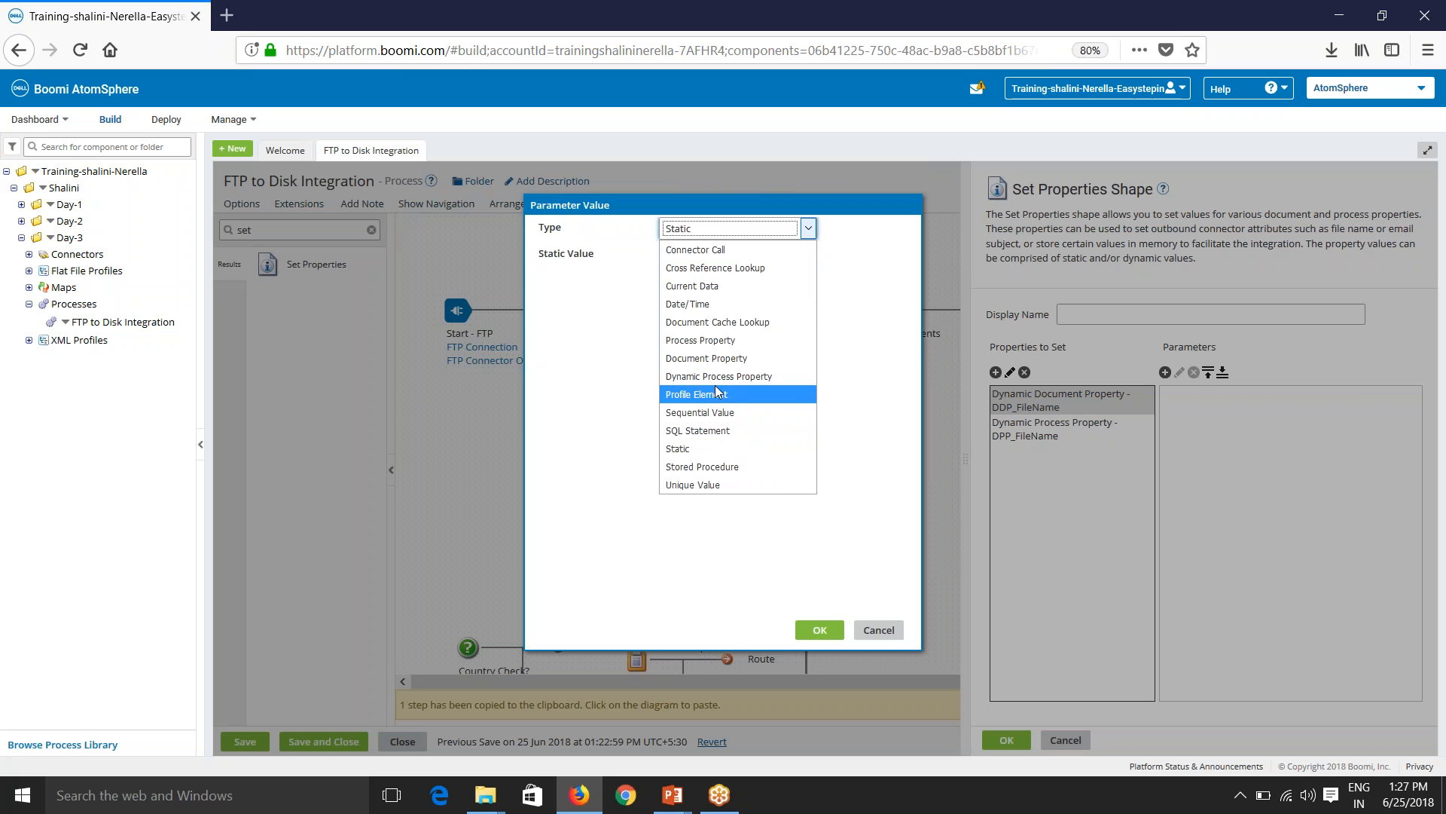
left_click(721, 357)
left_click(722, 255)
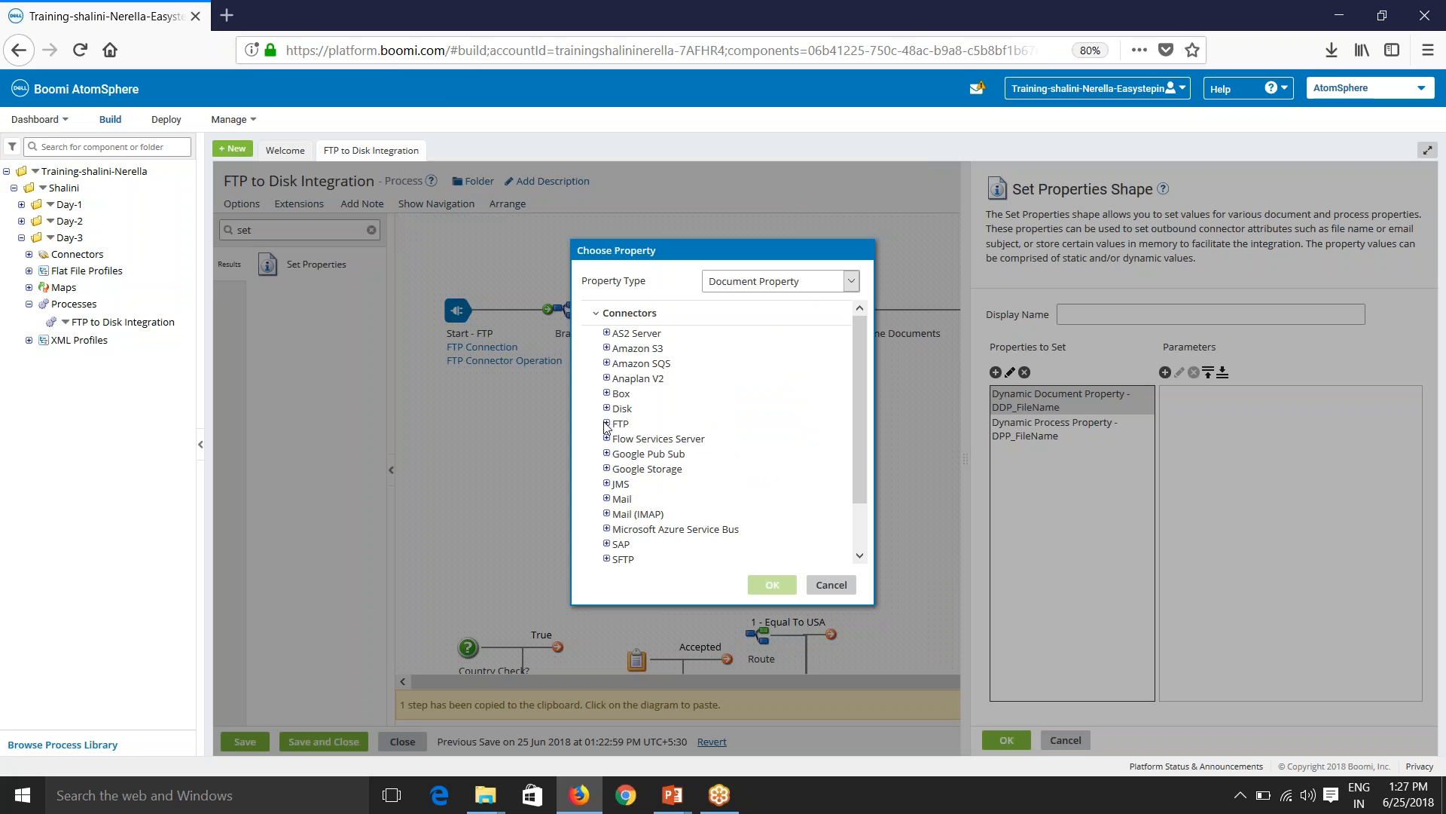
left_click(606, 422)
left_click(652, 440)
left_click(772, 585)
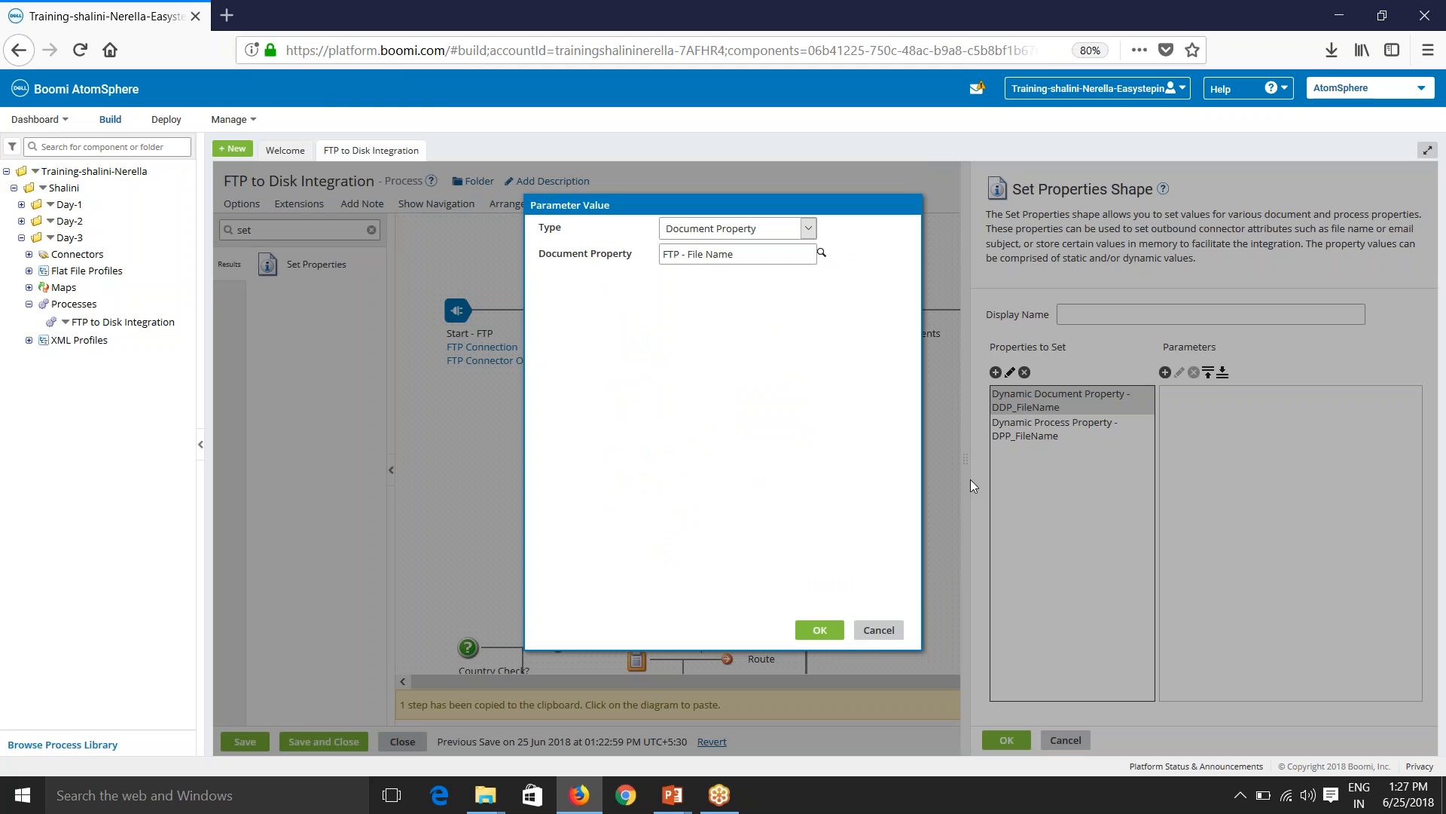
left_click(819, 618)
Assign the document property FTP - File Name as the parameter value of DPP_FileName and accept the Set Properties configuration.
left_click(1058, 436)
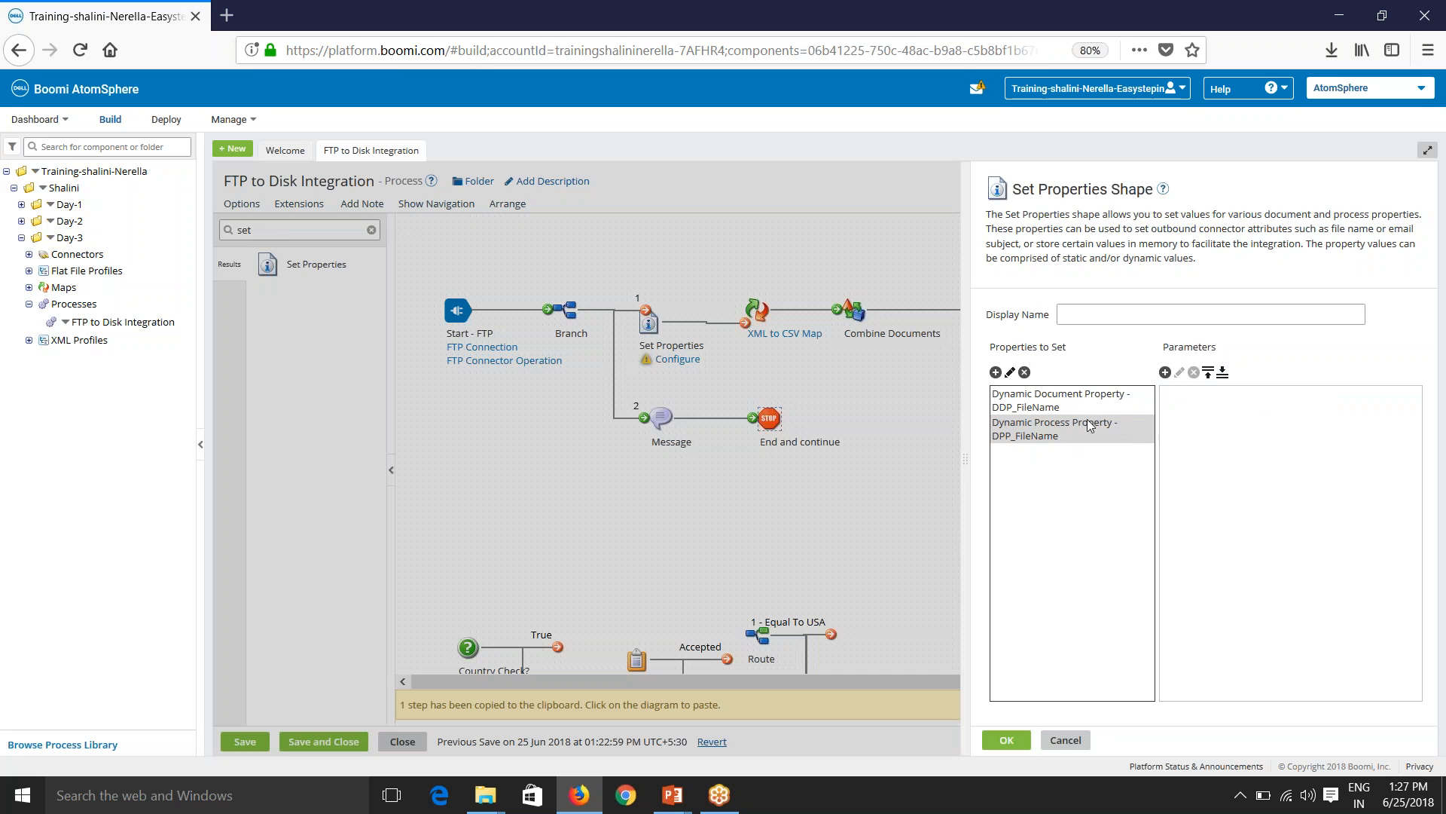
left_click(1165, 372)
left_click(770, 232)
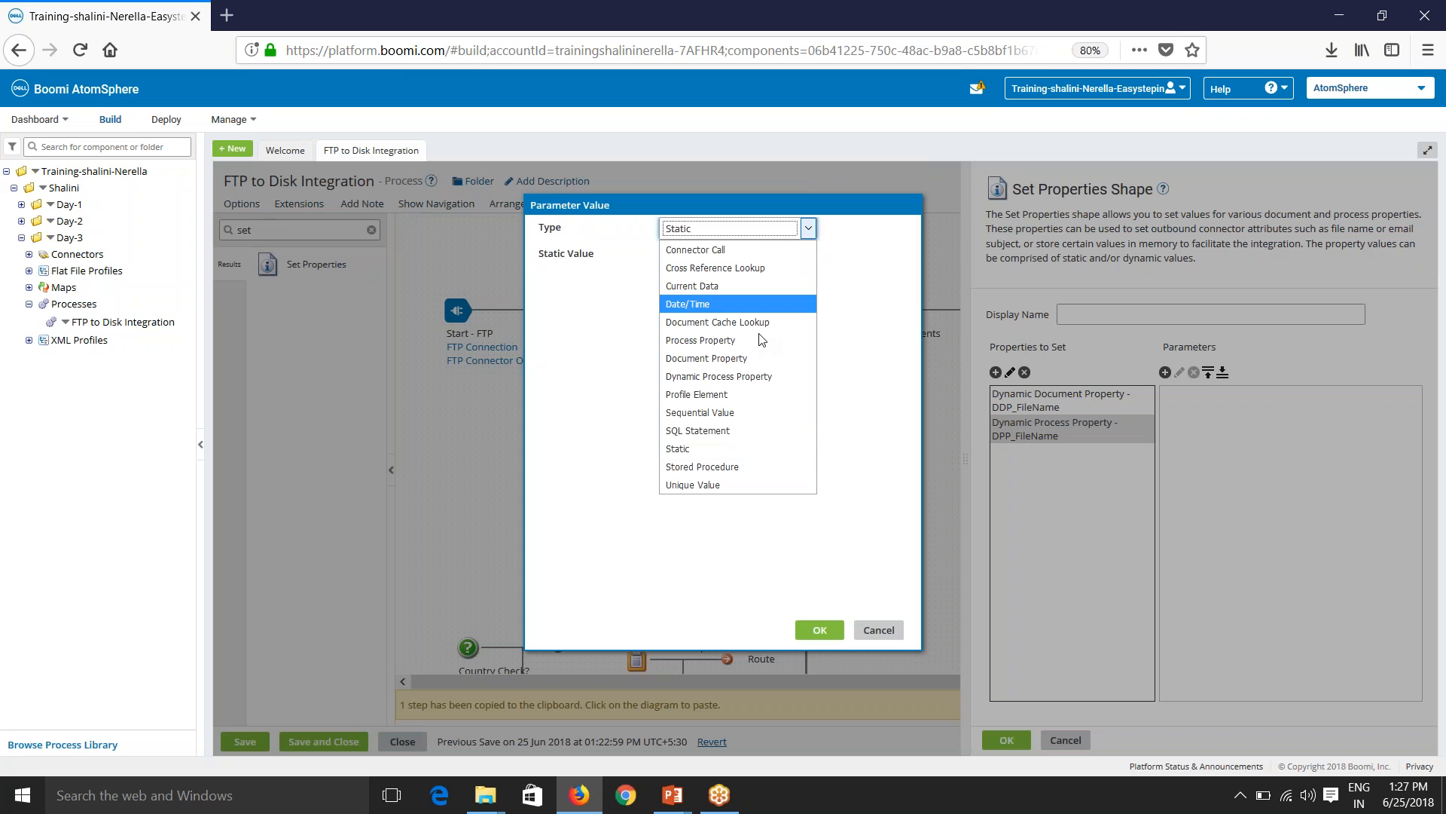
left_click(742, 376)
left_click(731, 256)
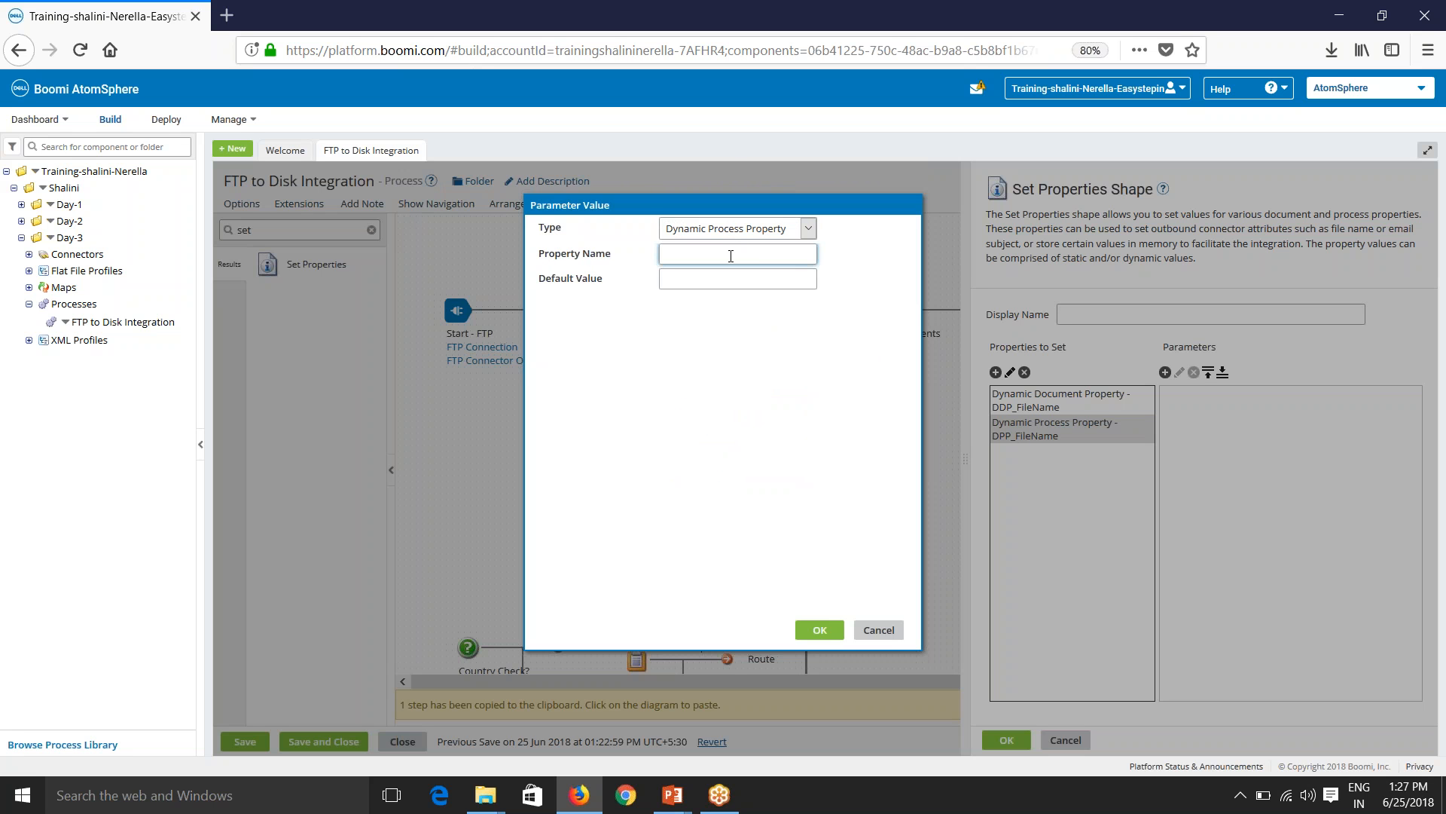
left_click(753, 229)
left_click(706, 368)
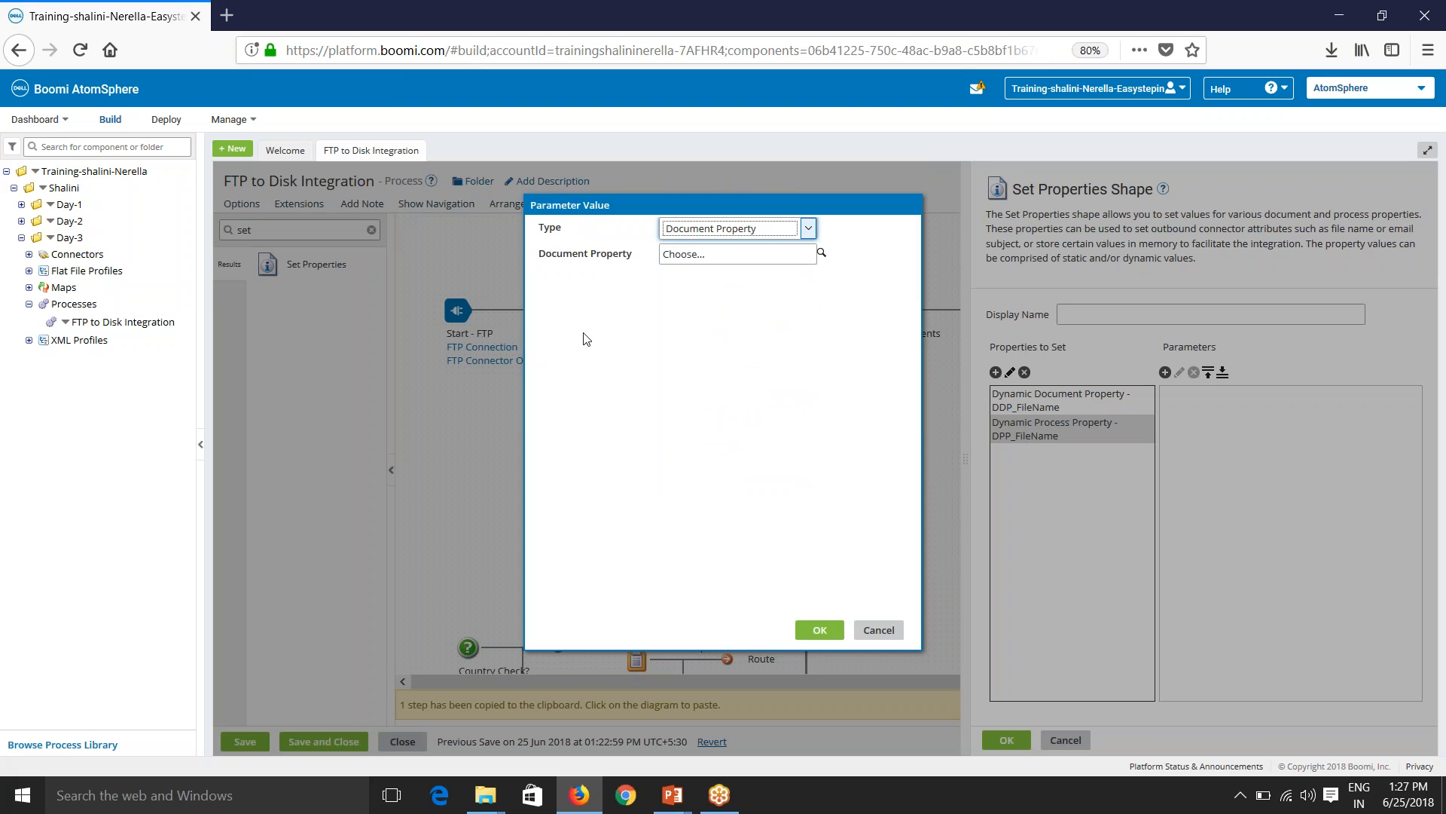
left_click(821, 254)
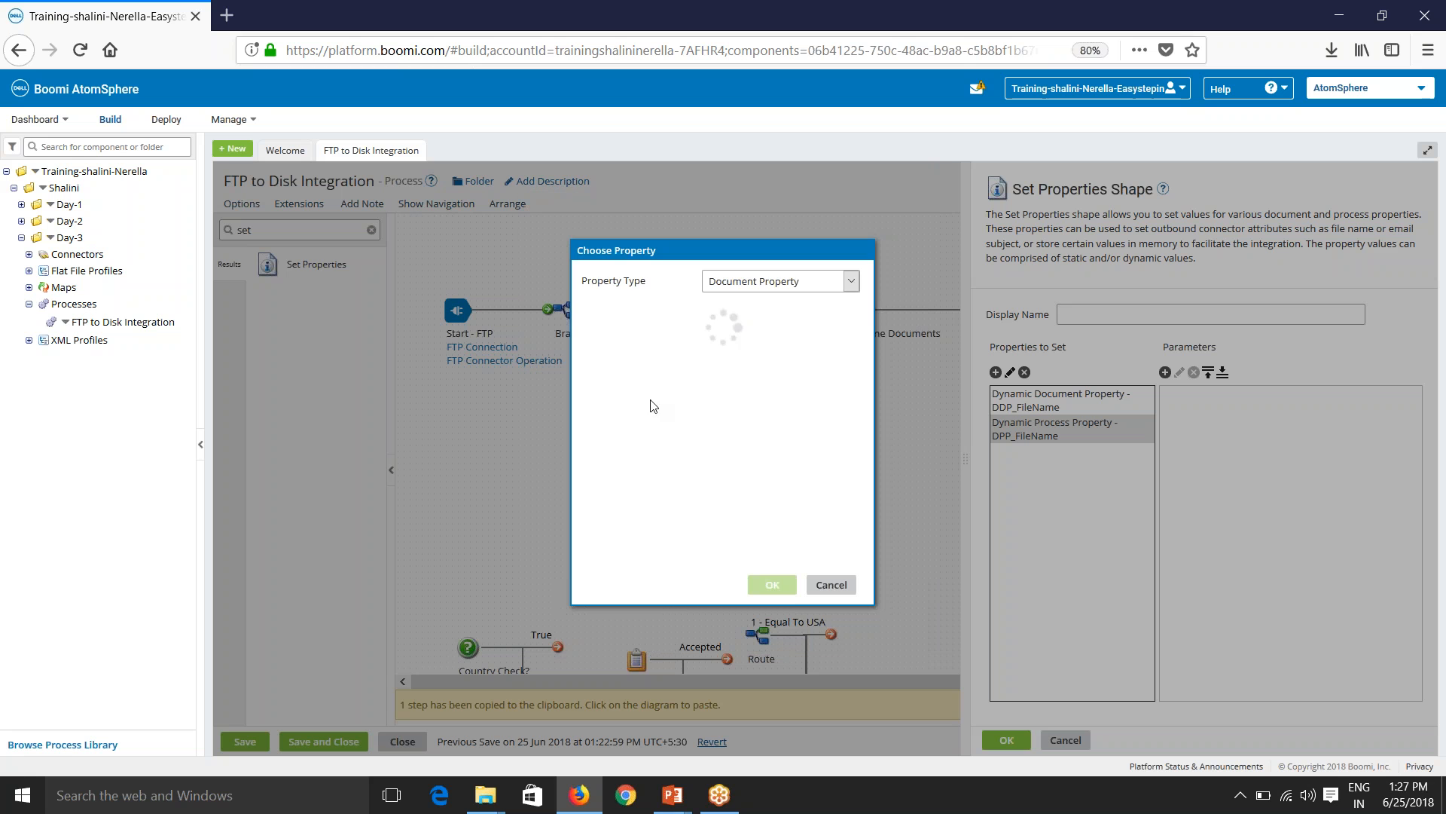
left_click(607, 424)
left_click(654, 440)
left_click(772, 584)
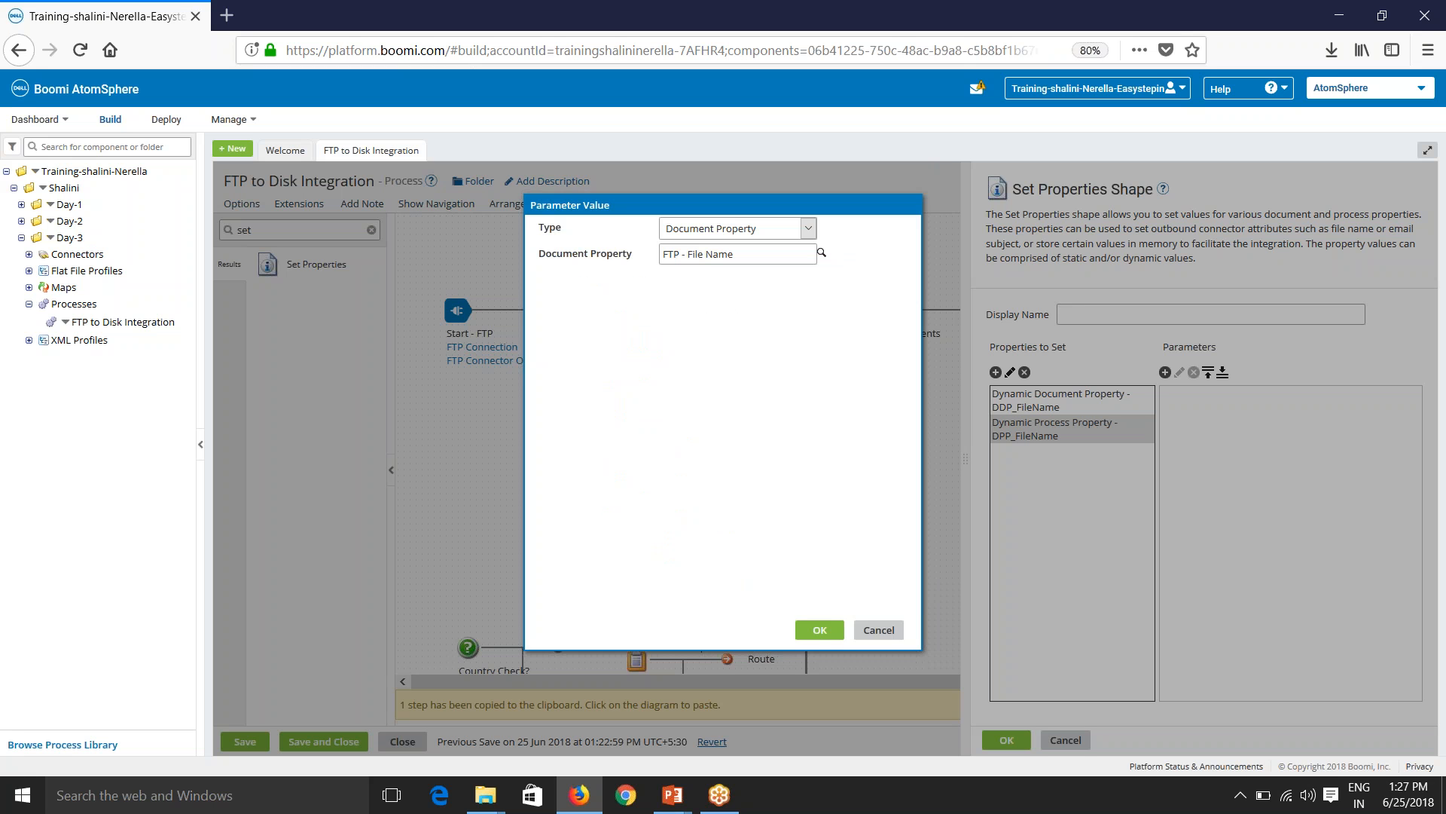
left_click(819, 630)
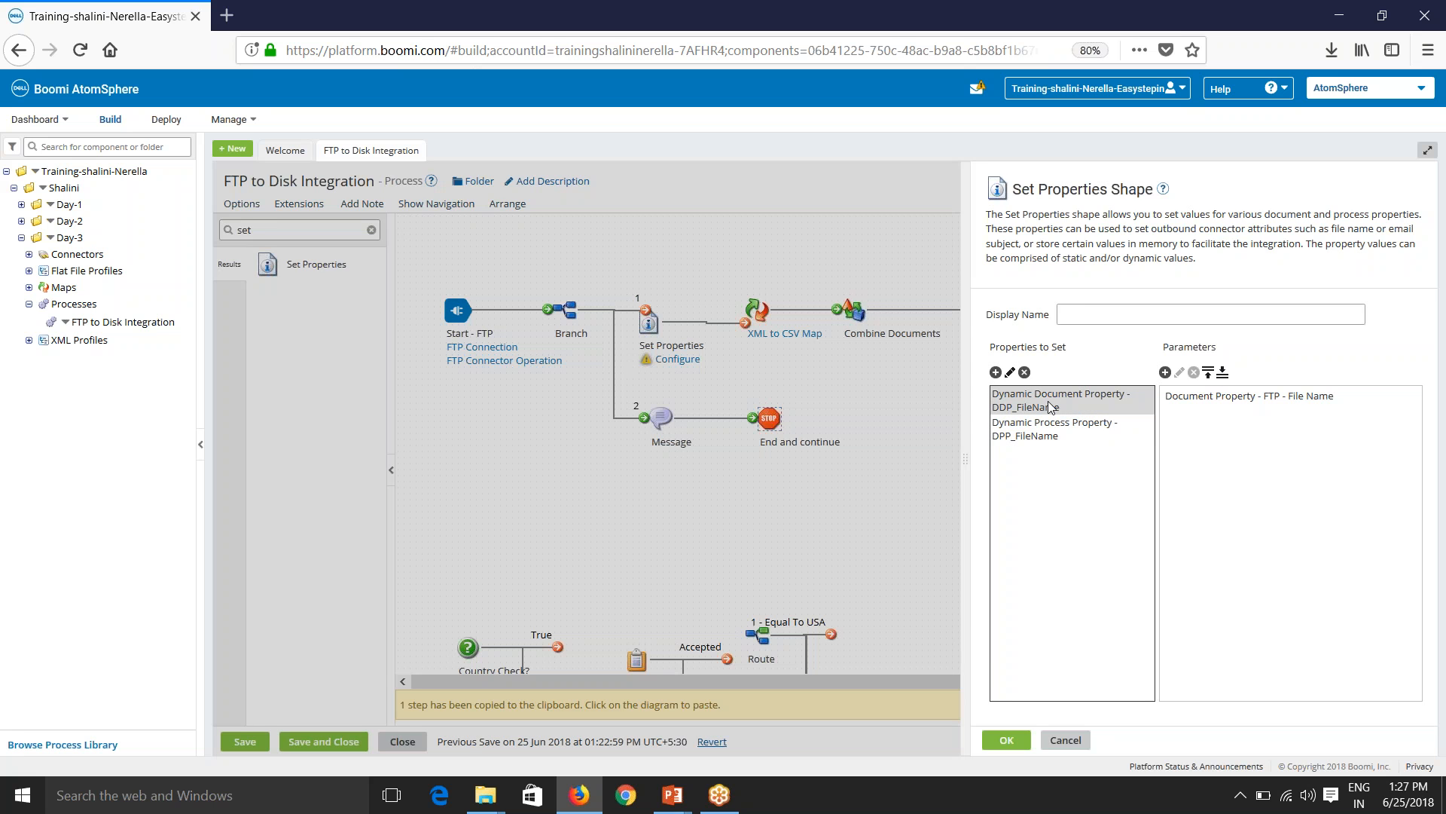
left_click(1006, 740)
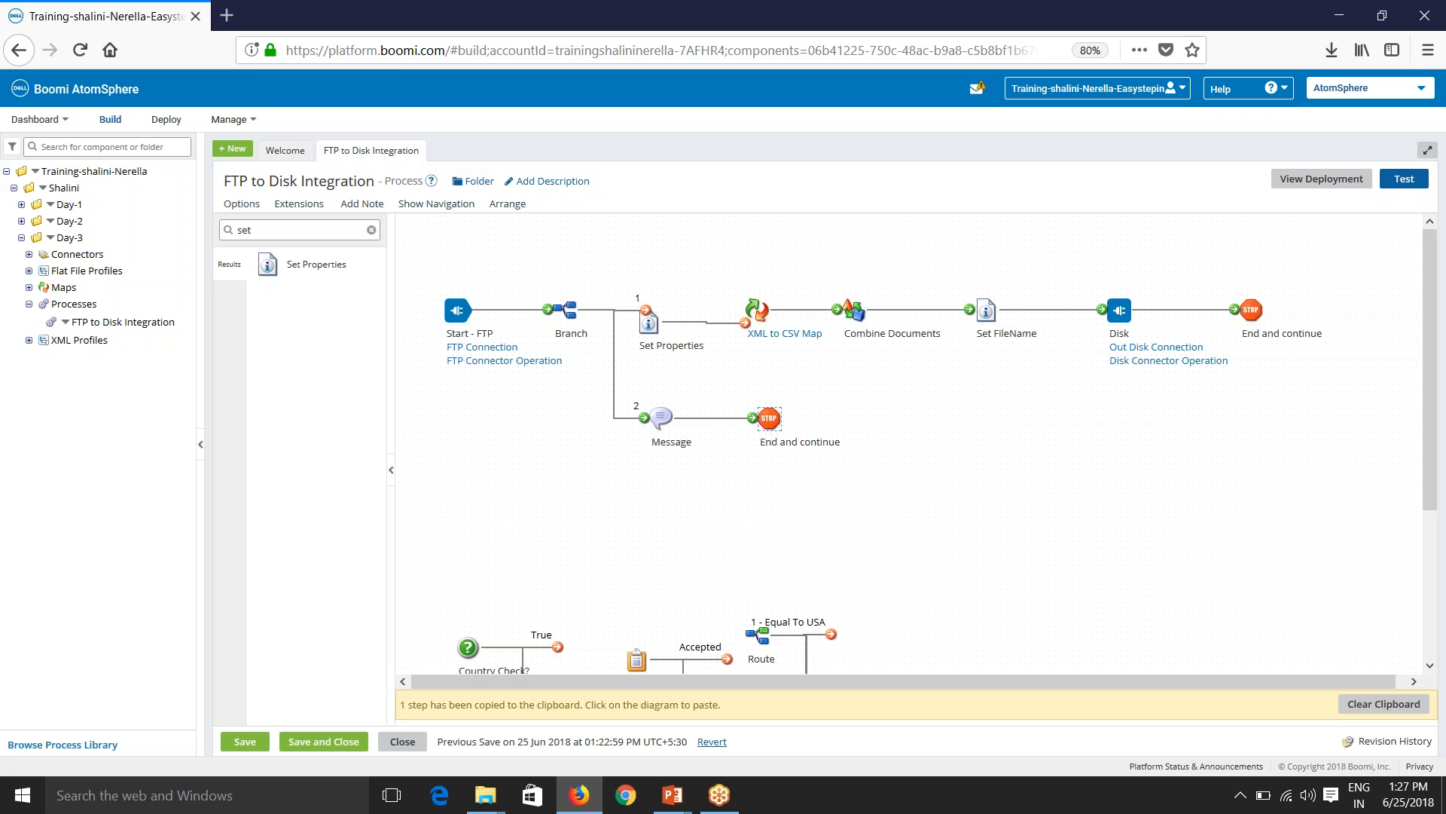
Line up the Set Properties shape with the first branch and set its display name to "Assign properties".
mouse_move(650, 325)
left_mouse_down()
mouse_move(662, 303)
mouse_move(657, 316)
left_mouse_up()
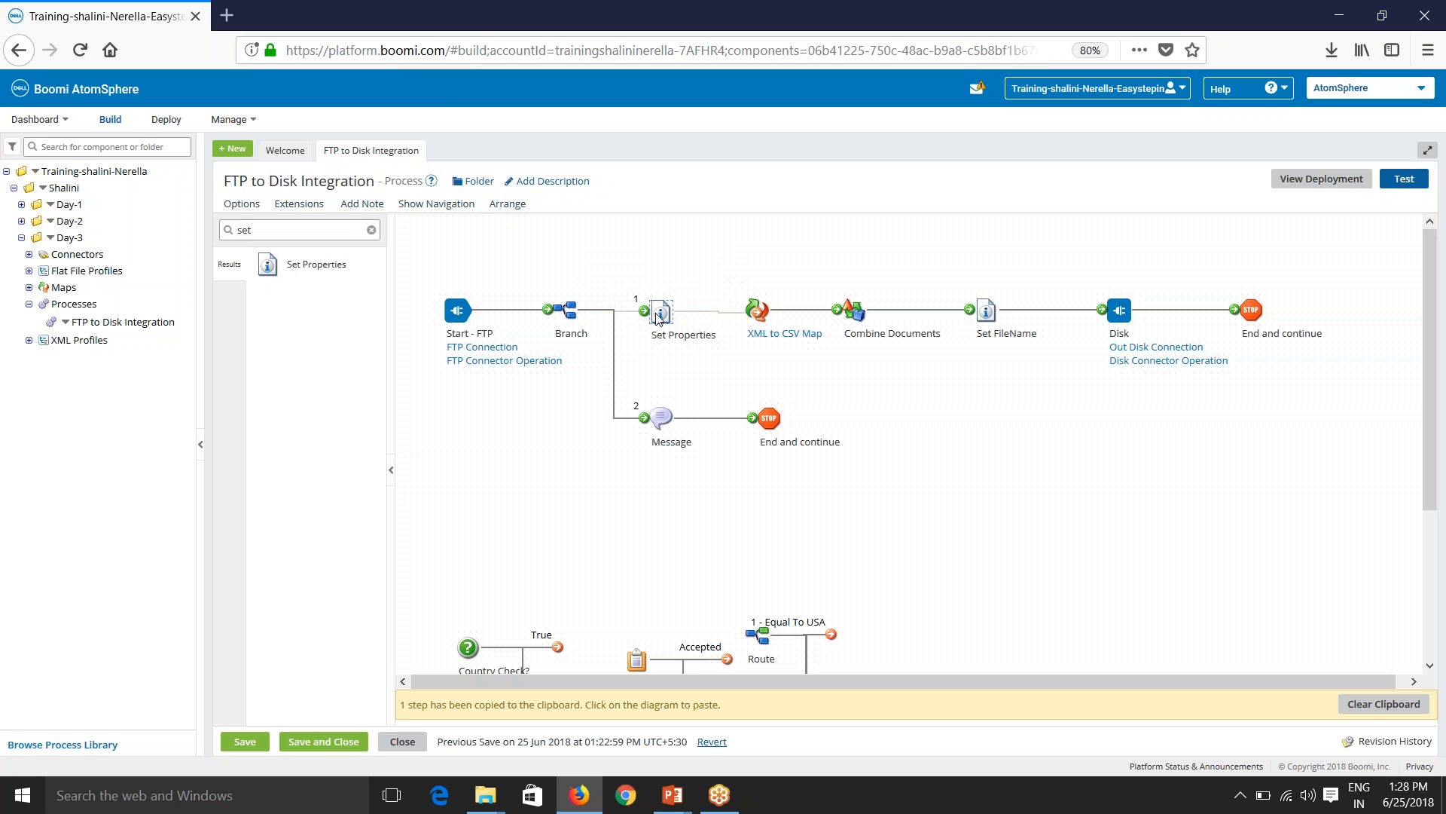
double_click(665, 322)
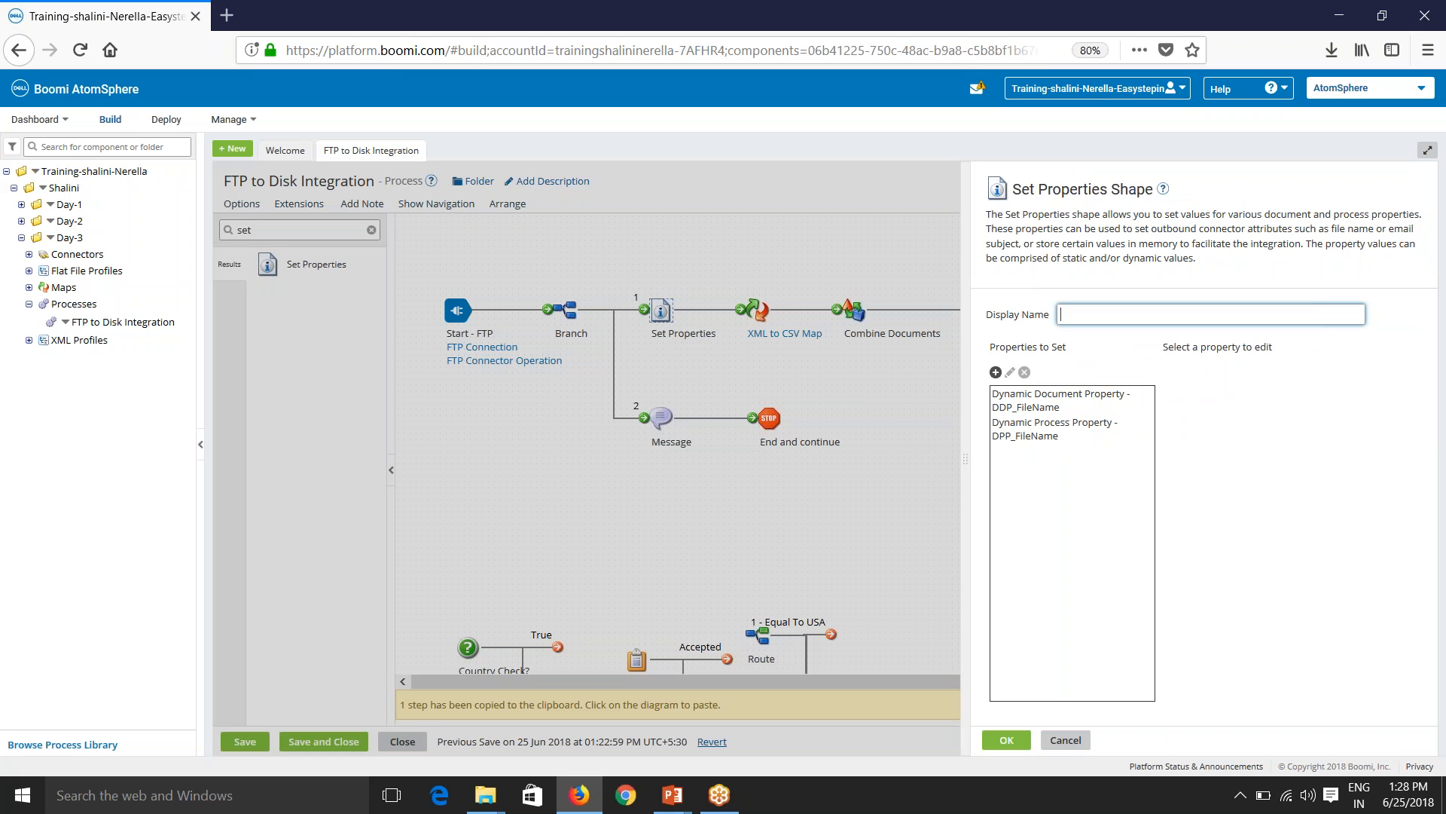
type("Assign properties")
left_click(1006, 740)
Replace the FileName line in the Message shape's text with "The Dynamic Document Property value is: {1}".
double_click(662, 418)
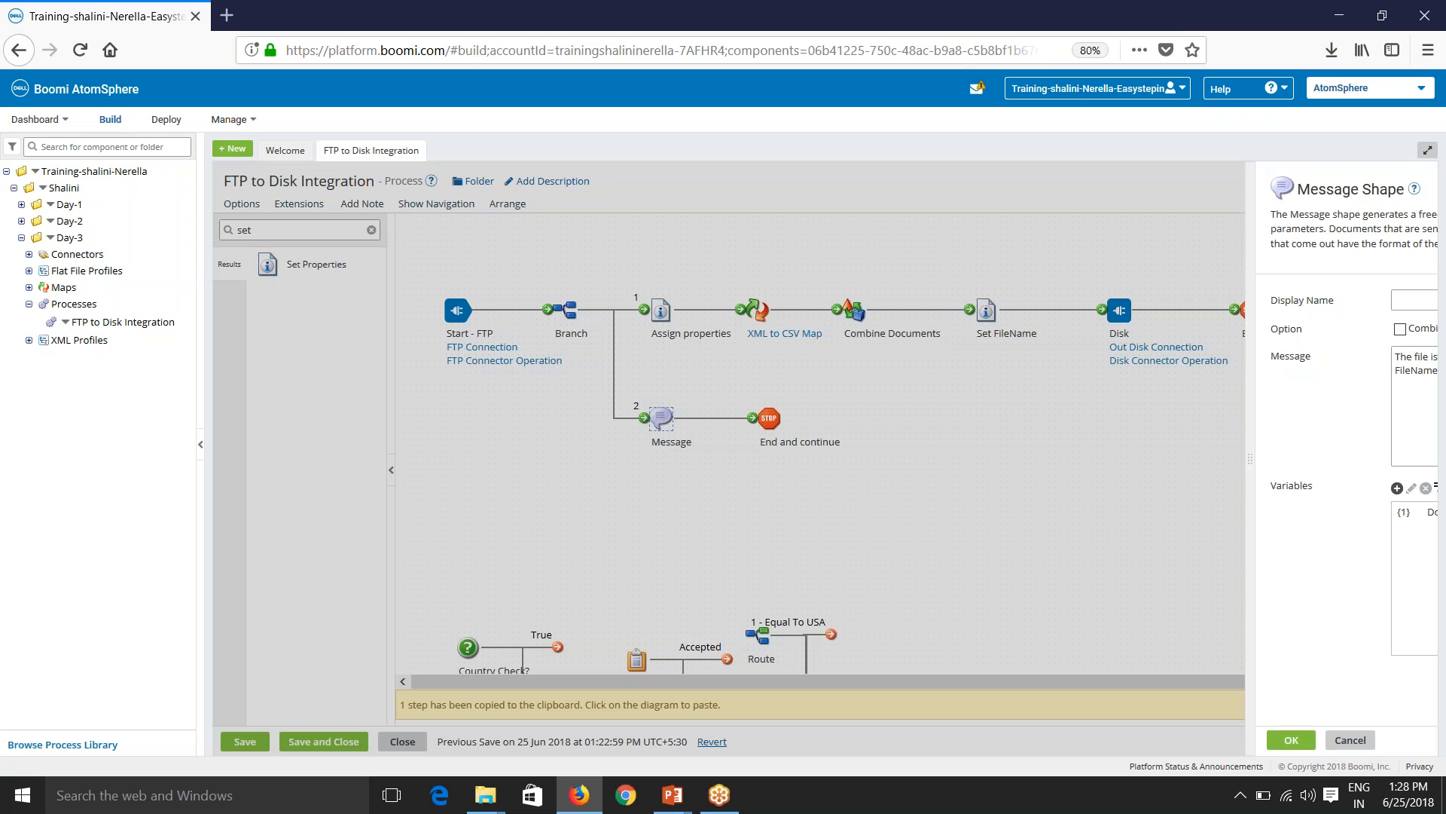
left_click_drag(1189, 374, 1110, 371)
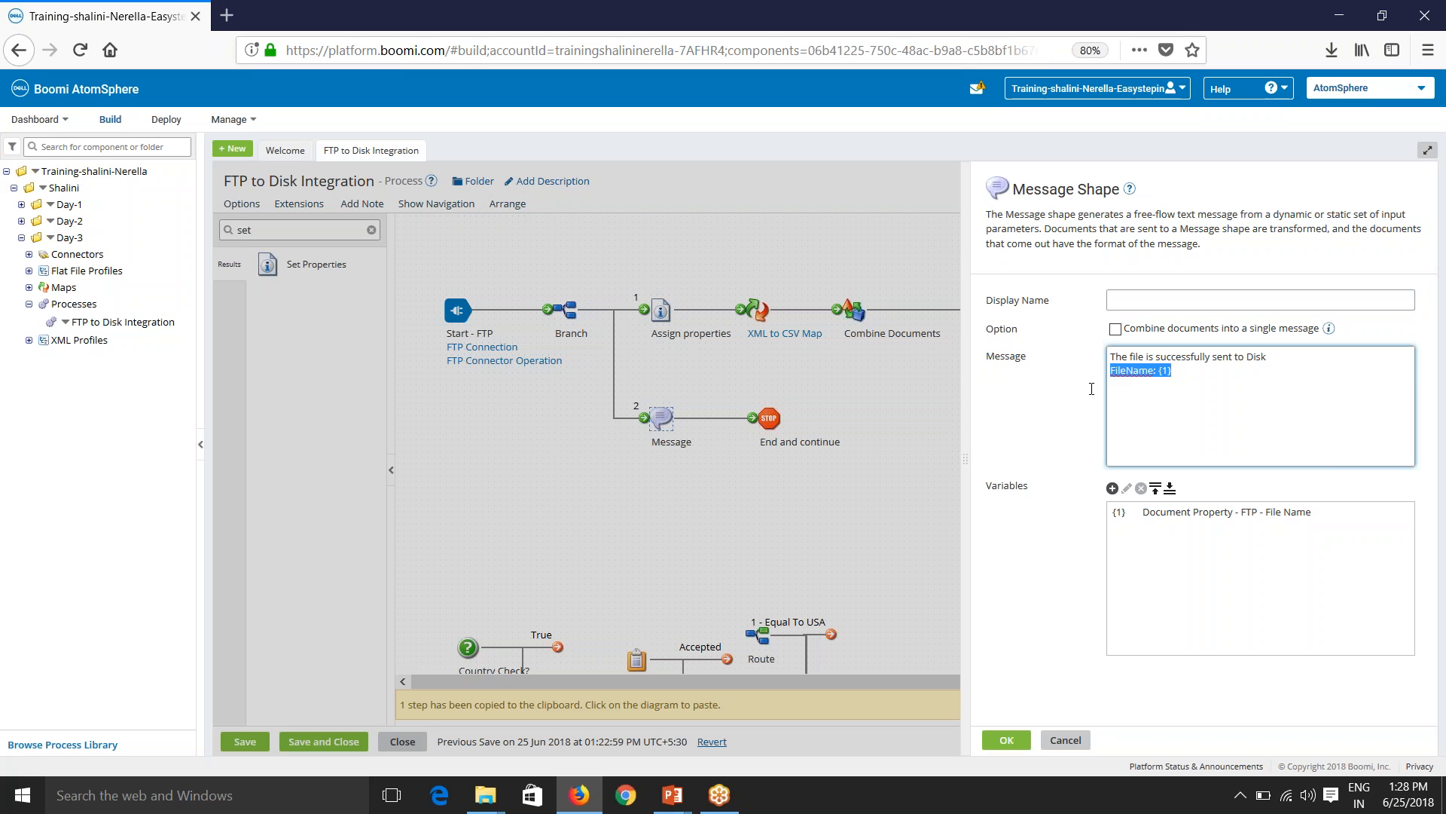
type("Teh")
key("BackSpace")
key("BackSpace")
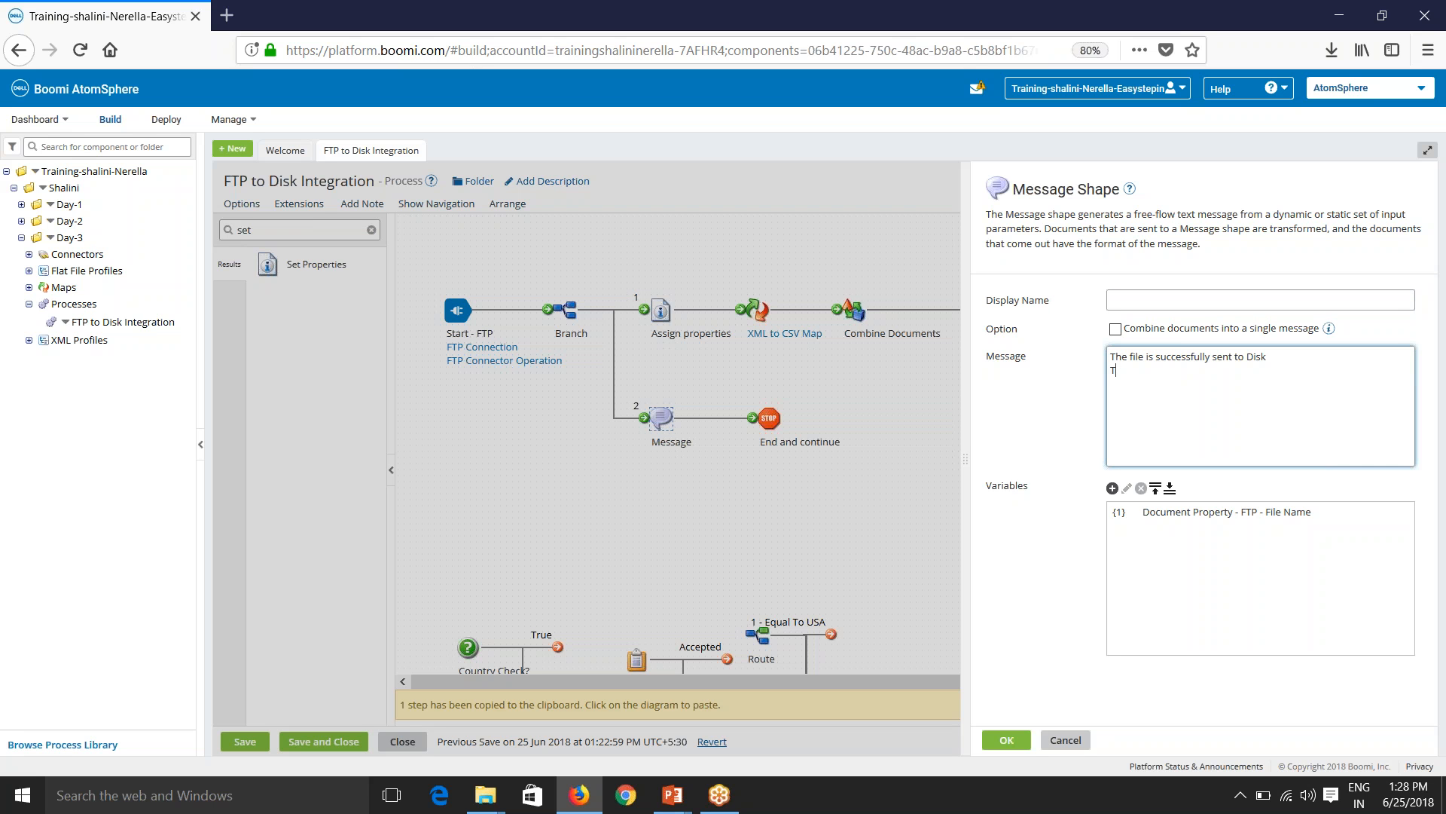
type("he Dynamic Document Property value is: ")
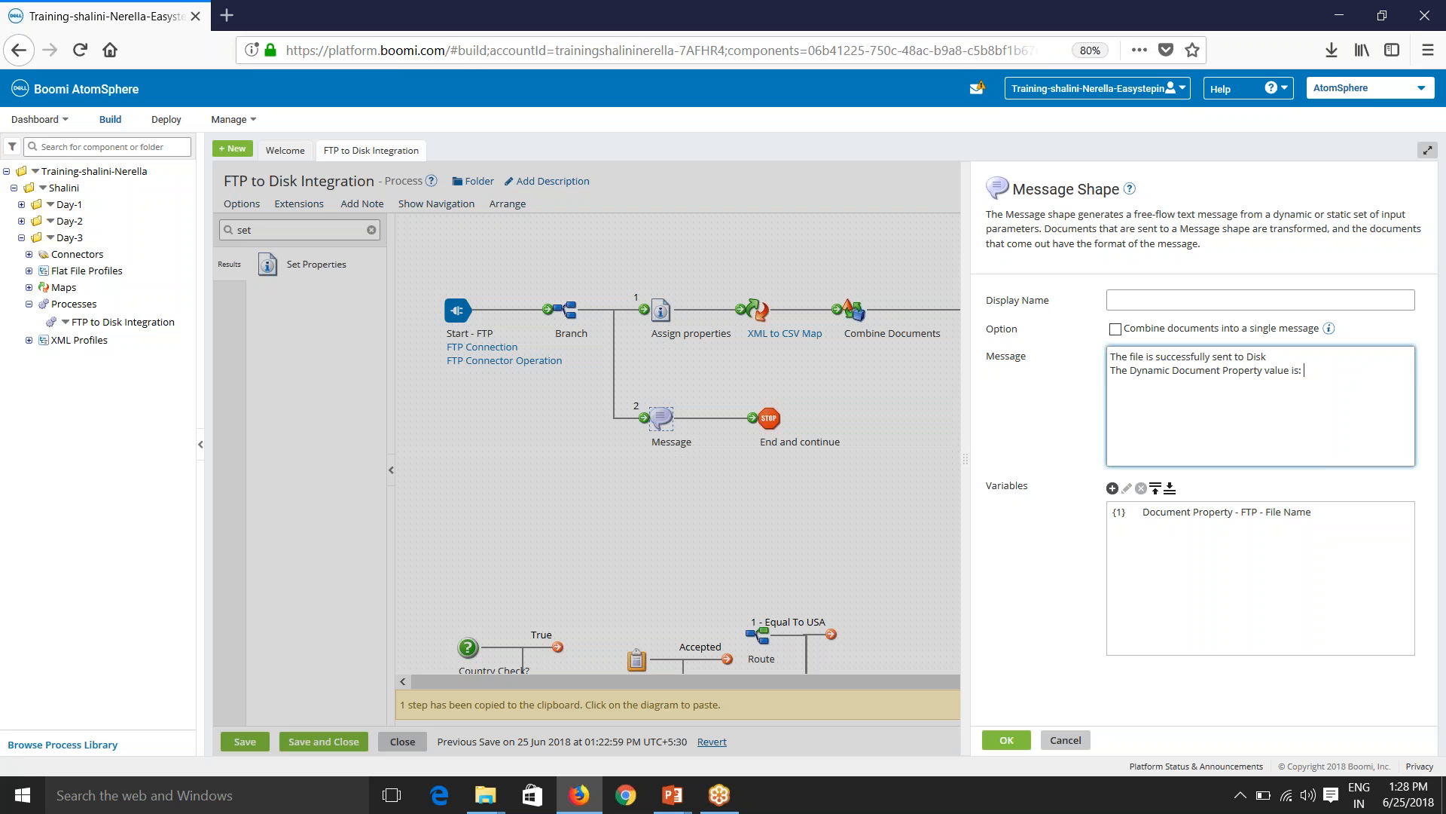
type("{")
type("1")
Add a third message line reading "The Dynamic Process Property value is : {2}".
type("The")
type(" Dynami")
type("c Pro")
type("cess Proper")
type("ty value is : {}")
type("2")
Delete the Document Property - FTP - File Name variable from the Message shape and accept the shape's configuration.
left_click(1165, 519)
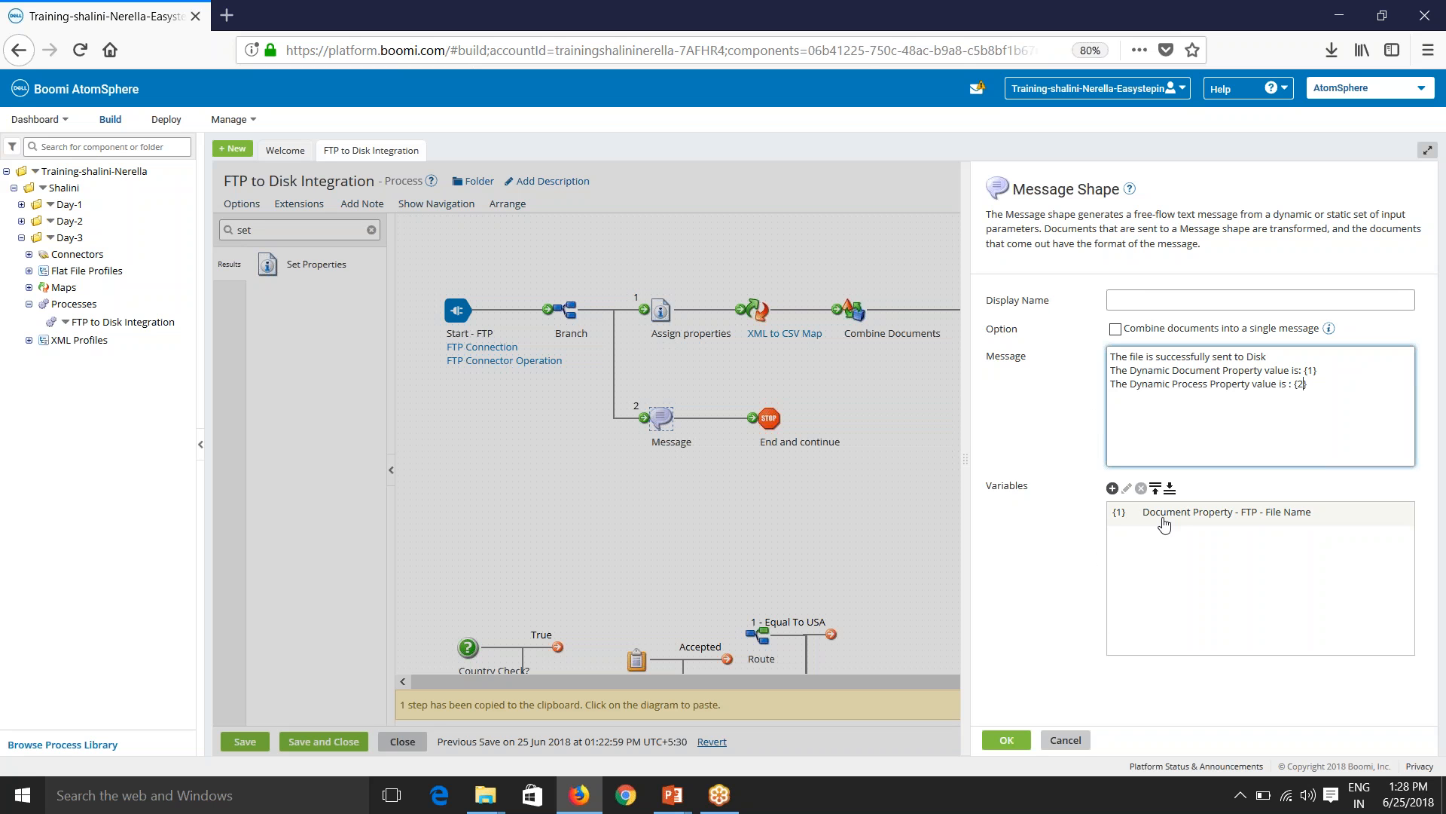
left_click(1141, 488)
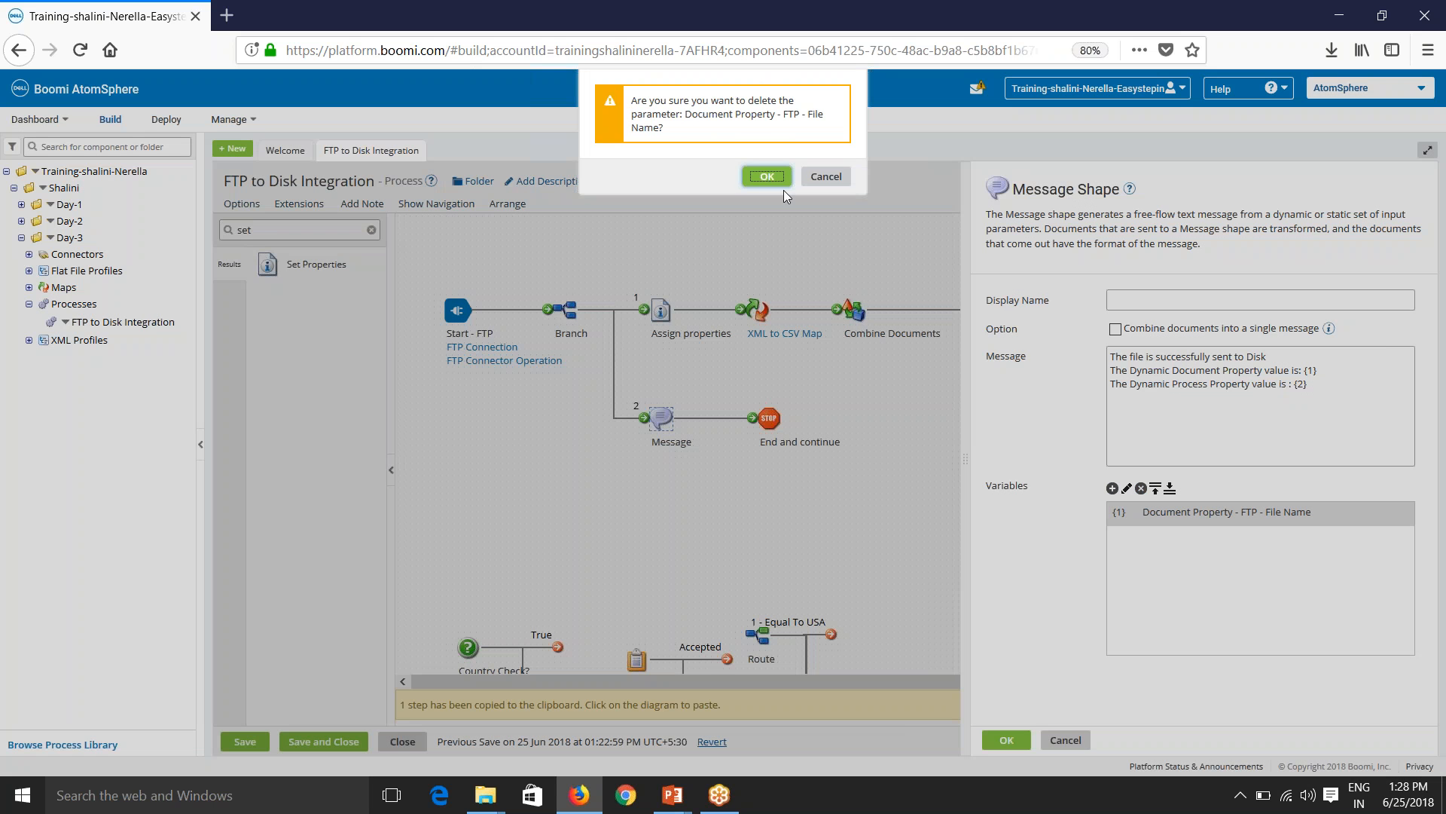
left_click(763, 175)
left_click(1007, 739)
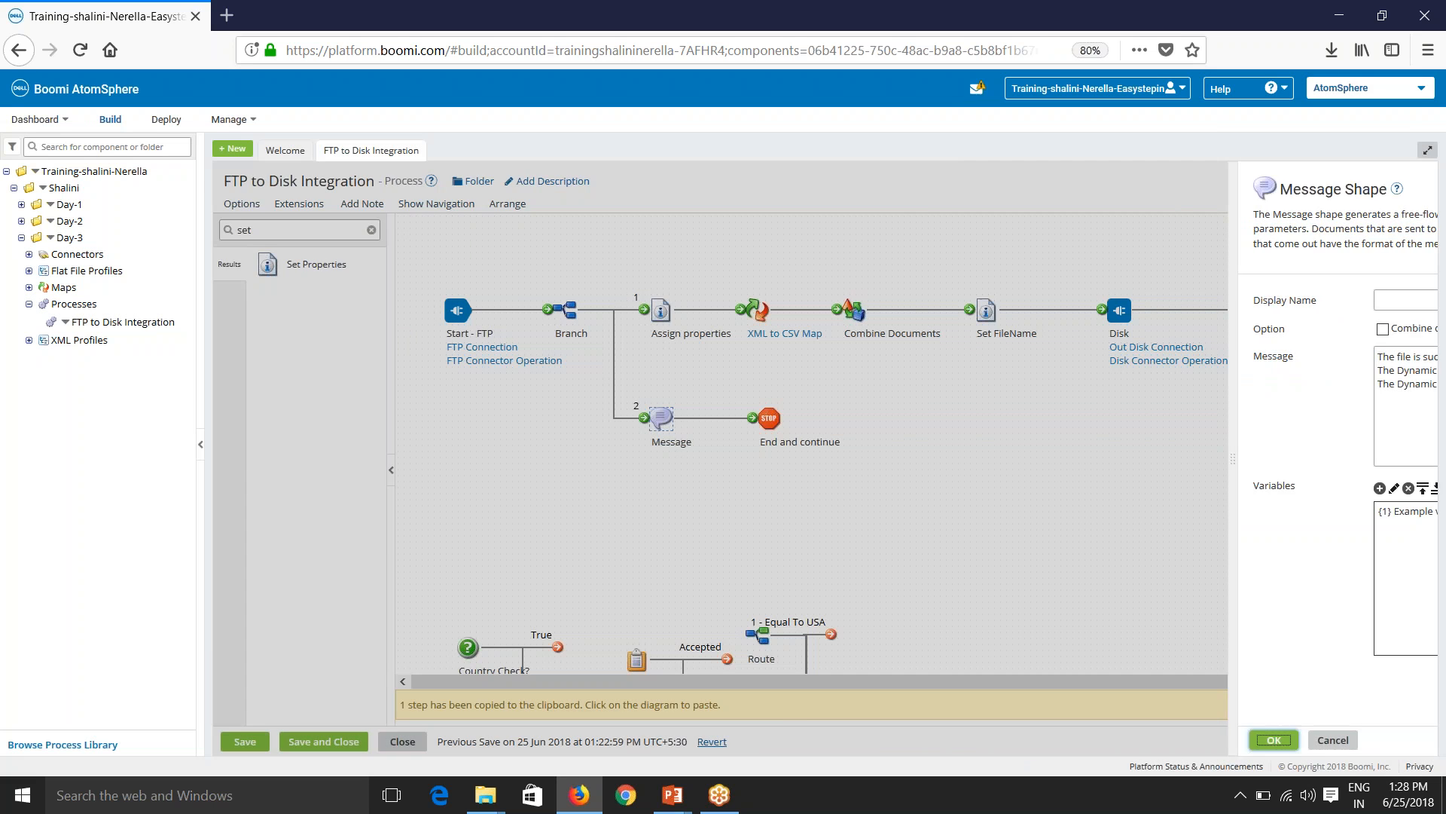
Copy the property name DDP_FileName from the Assign properties shape, leaving its configuration without changes.
left_click(661, 310)
left_click(1007, 400)
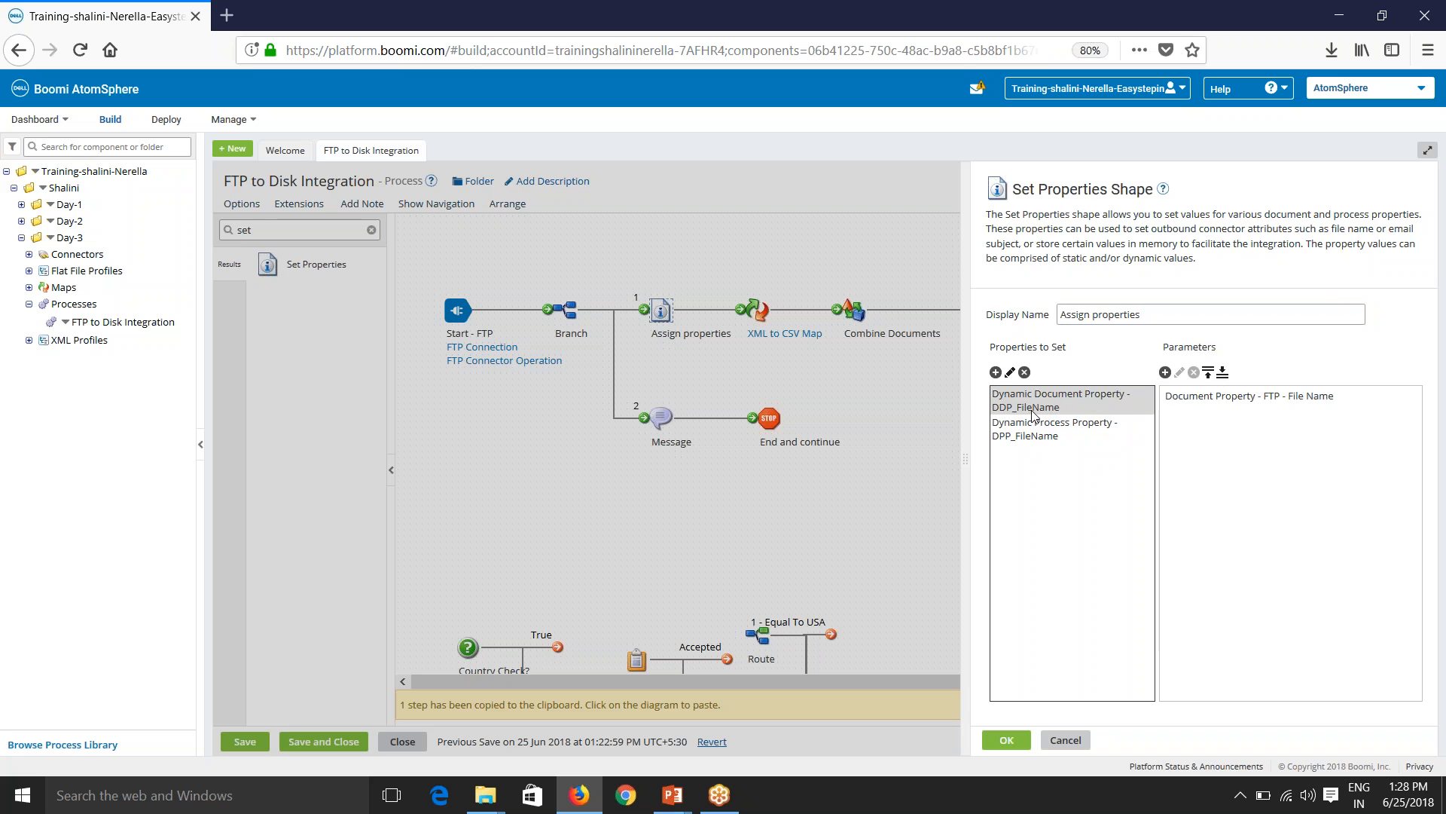
left_click(1010, 373)
double_click(771, 310)
key("ctrl+c")
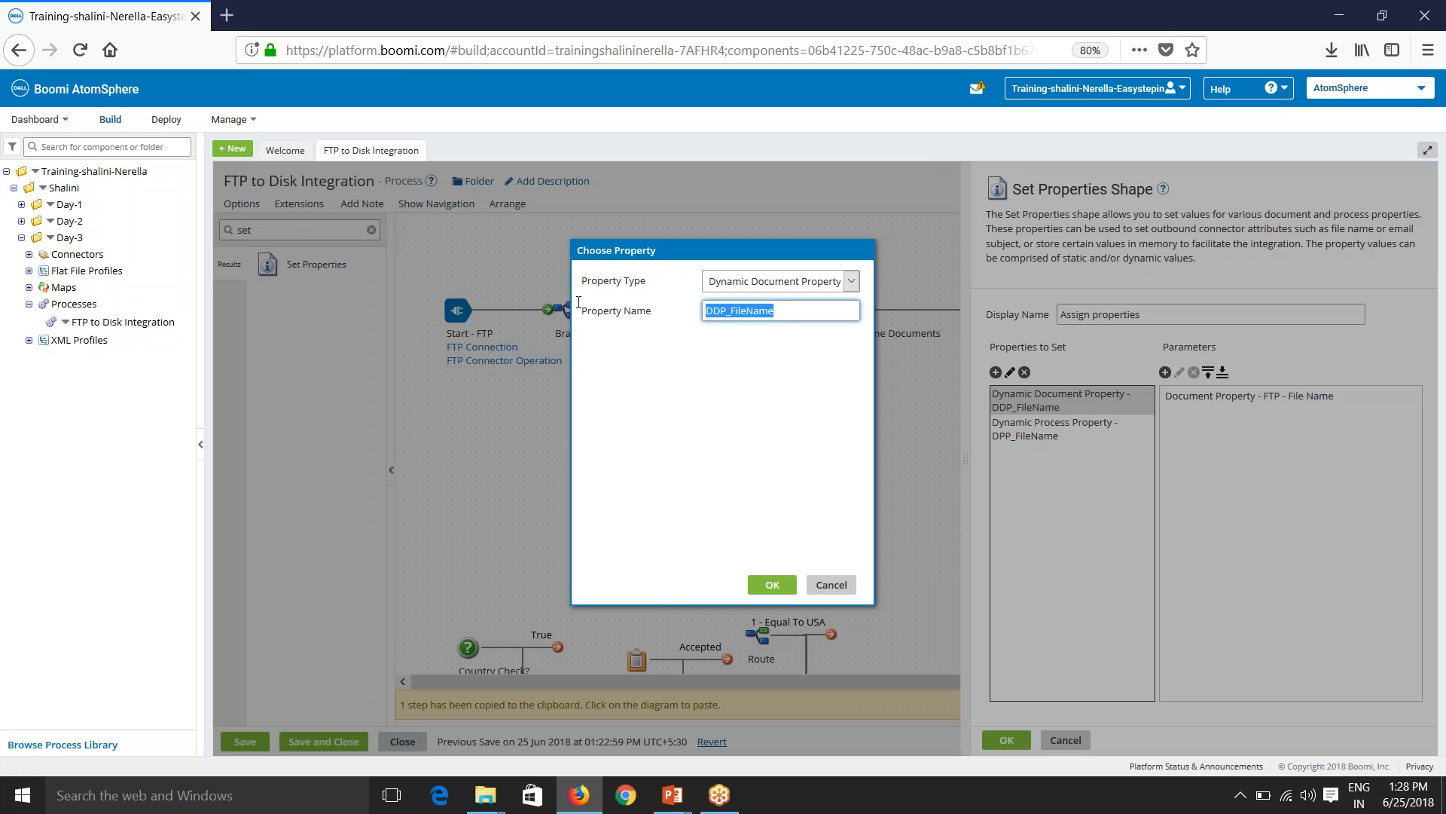
left_click(837, 587)
left_click(1065, 740)
Add the Dynamic Document Property DDP_FileName as the first variable of the Message shape.
left_click(649, 441)
left_click(614, 477)
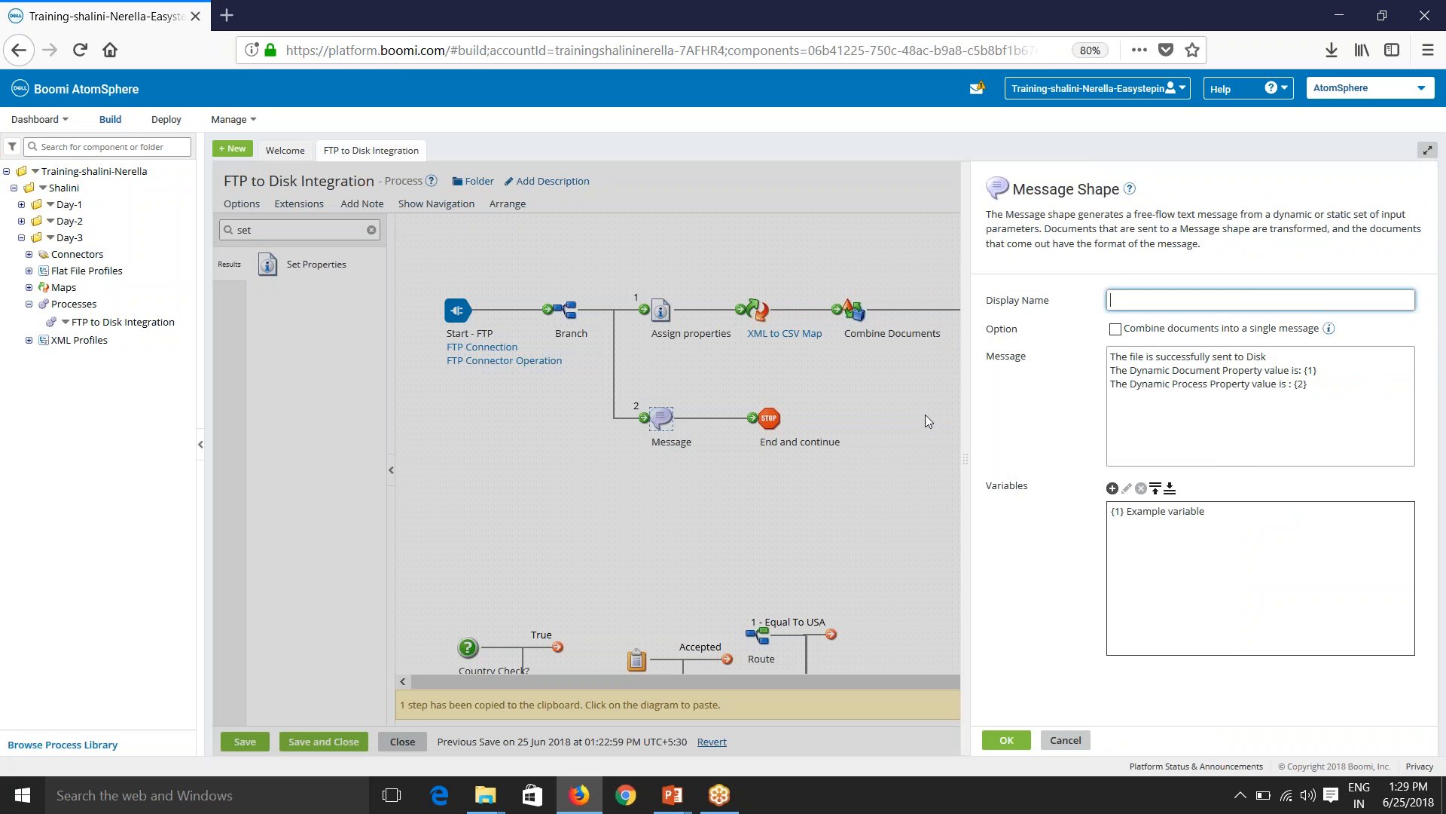
left_click(1113, 488)
left_click(768, 229)
left_click(749, 358)
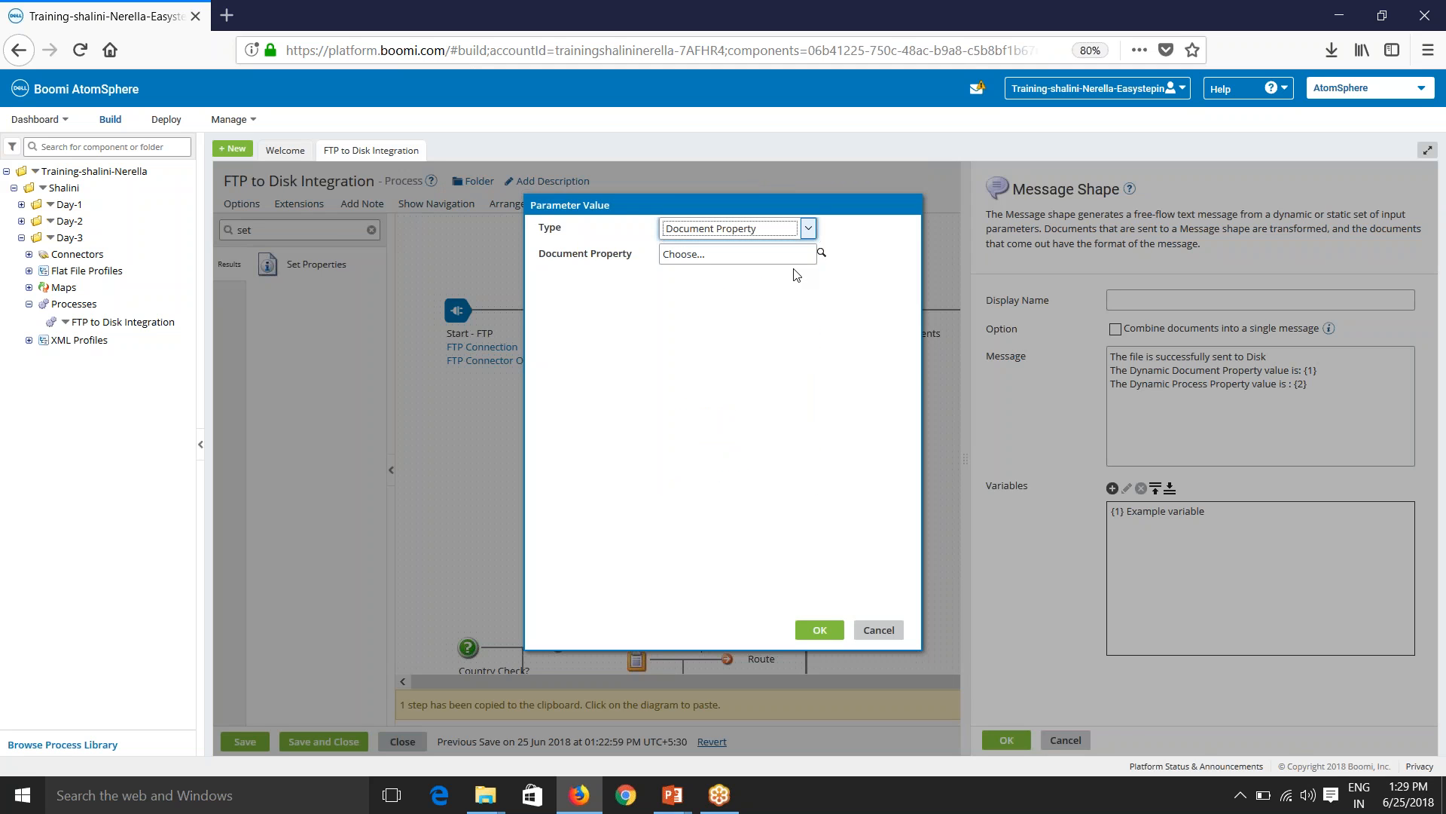
left_click(823, 257)
left_click(709, 288)
left_click(743, 307)
left_click(723, 313)
key("ctrl+v")
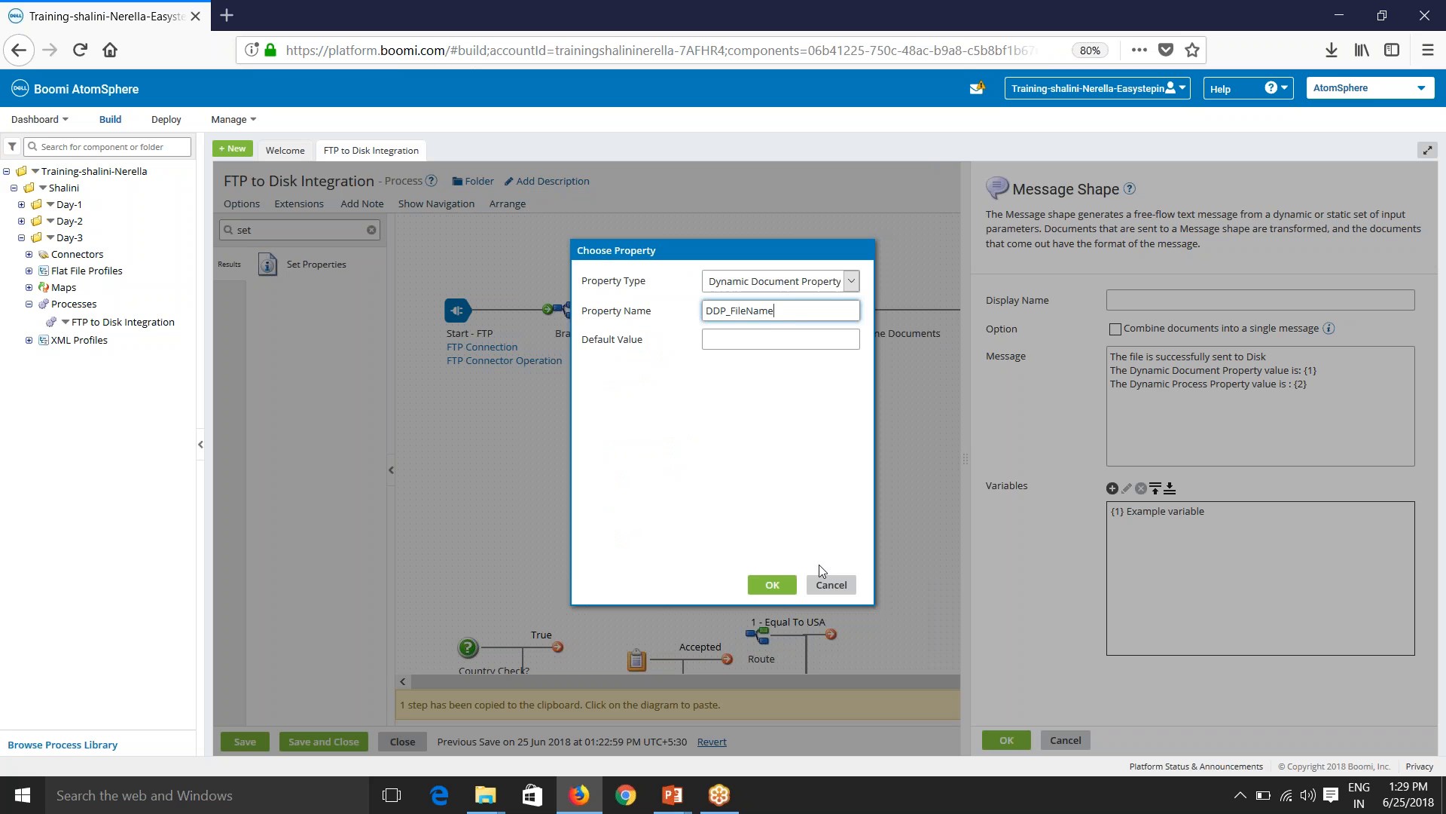
left_click(772, 584)
left_click(820, 629)
Add the Dynamic Process Property DPP_FileName as the second Message variable and accept the shape's configuration.
left_click(1112, 489)
left_click(808, 228)
left_click(751, 373)
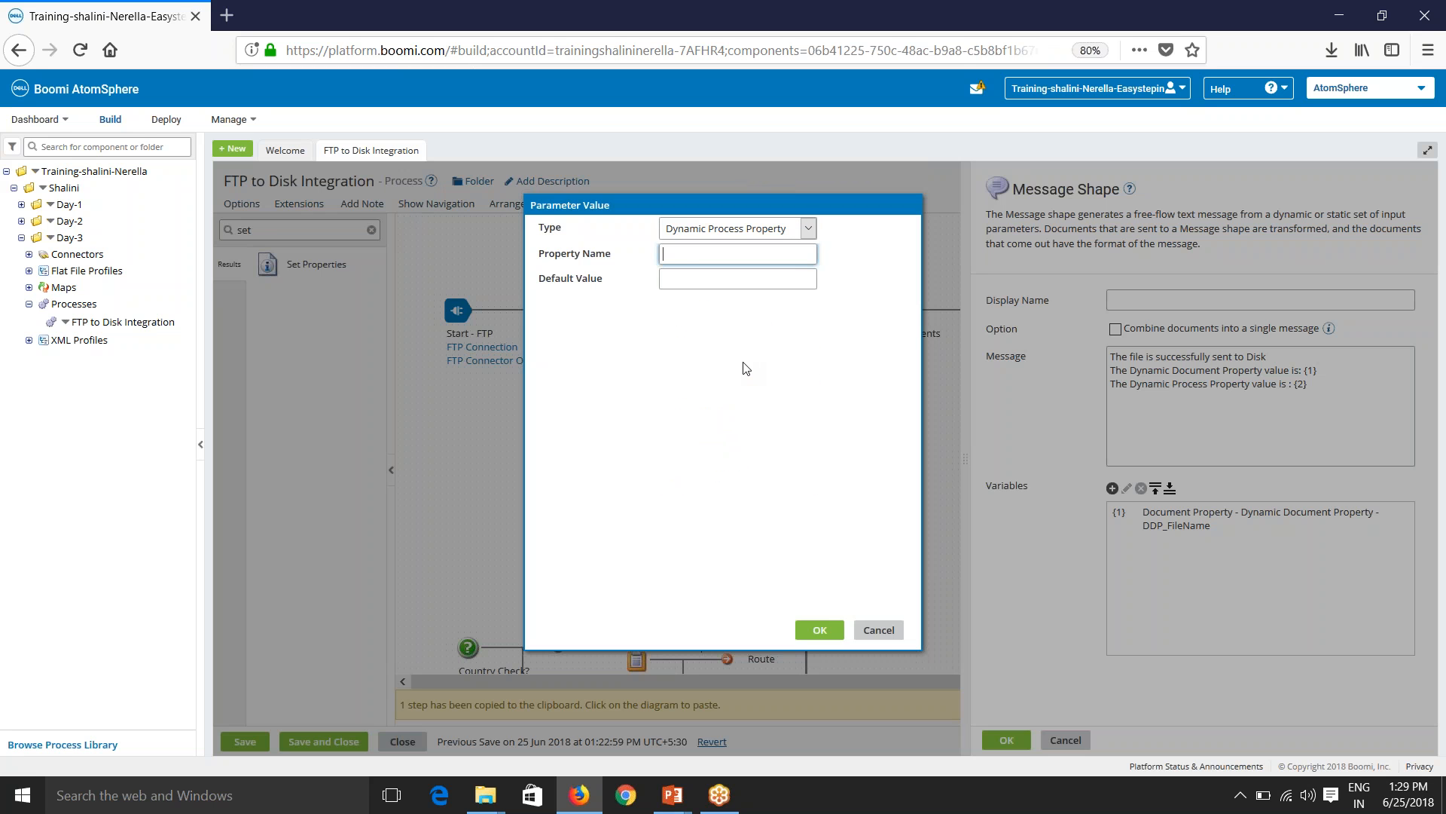
key("ctrl+v")
key("Home")
key("Delete")
key("Delete")
type("DP")
left_click(819, 629)
left_click(1006, 740)
Save the changed process and run it in test mode.
left_click(1409, 184)
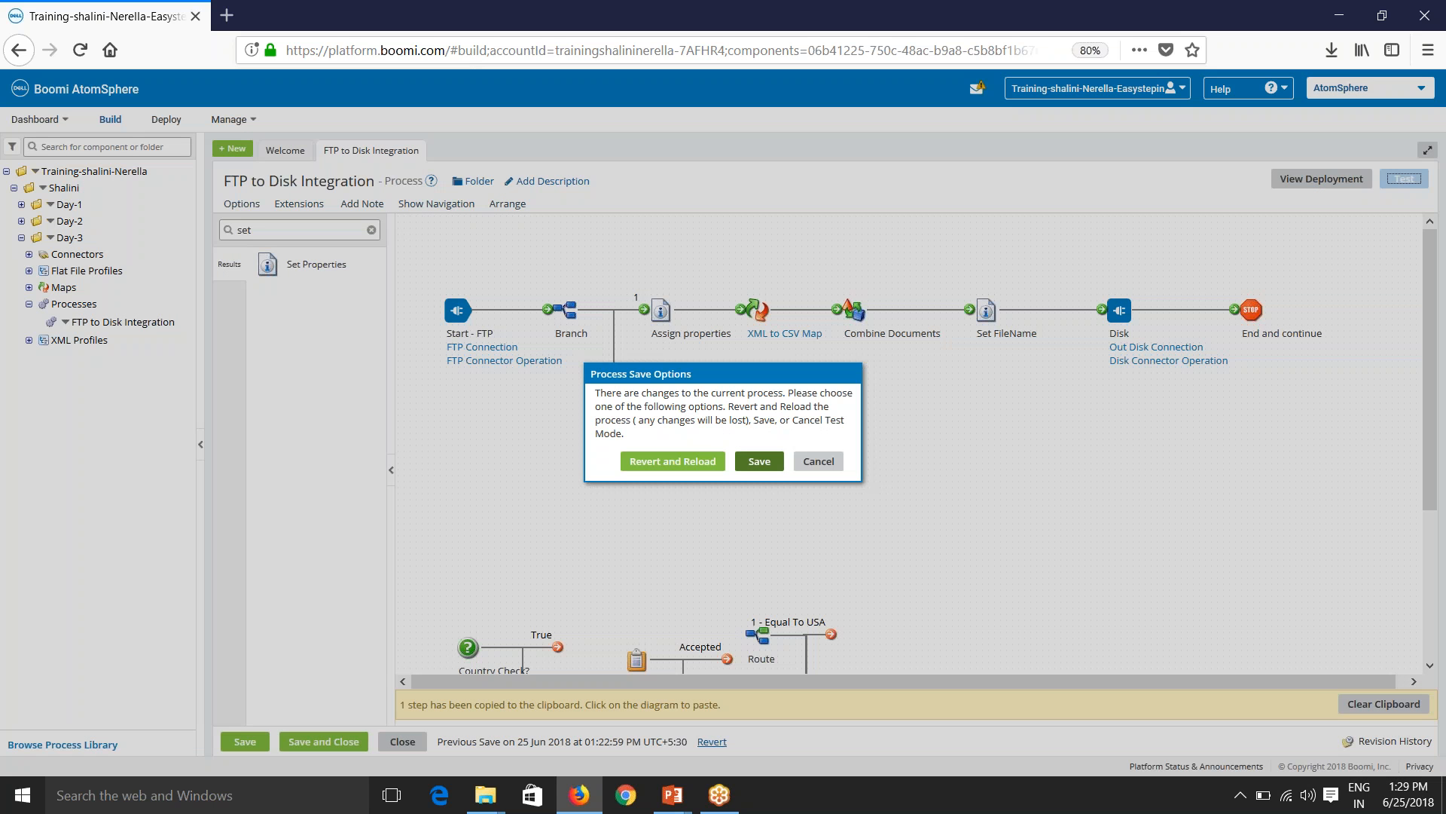
left_click(766, 472)
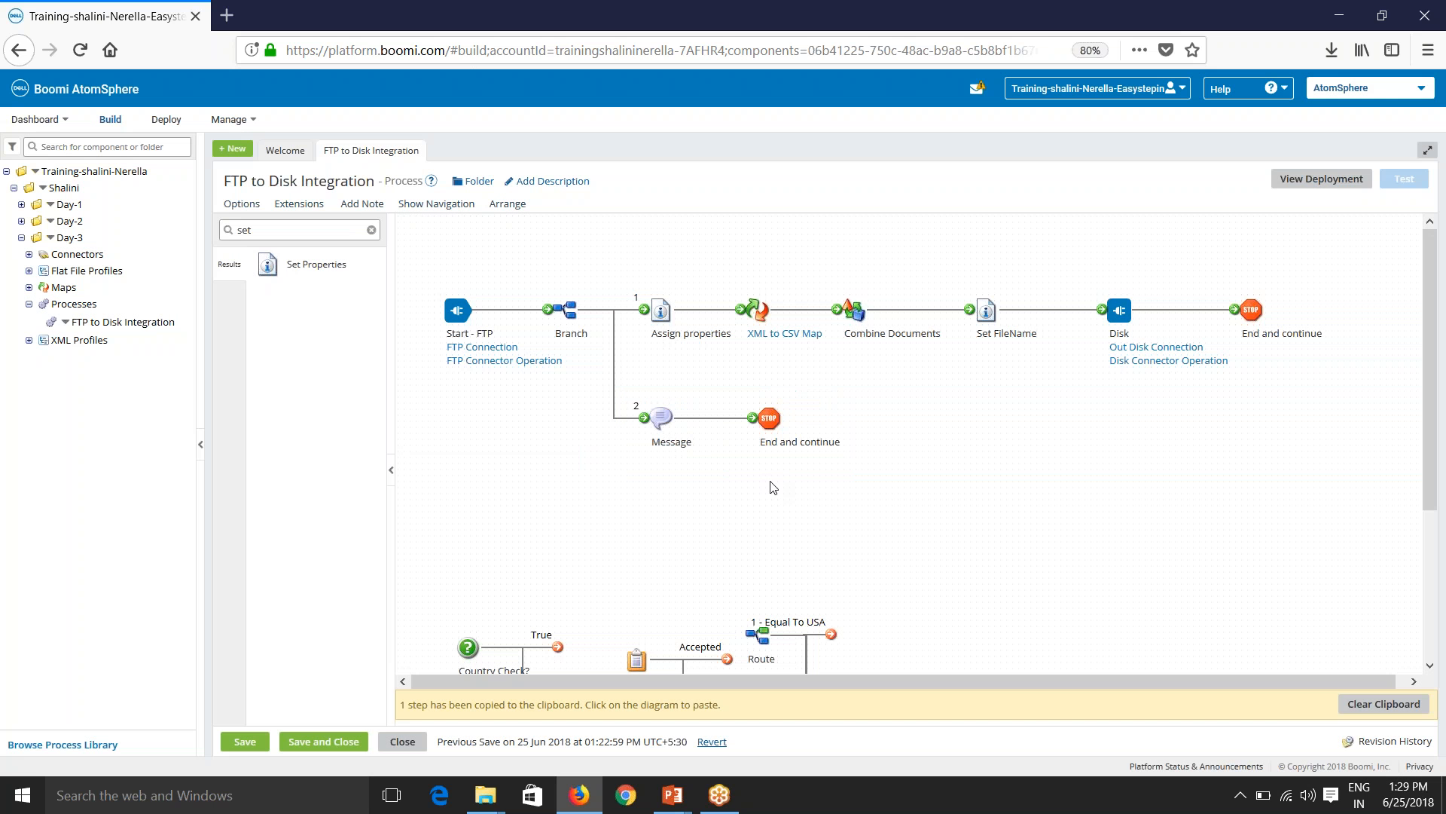
left_click(937, 295)
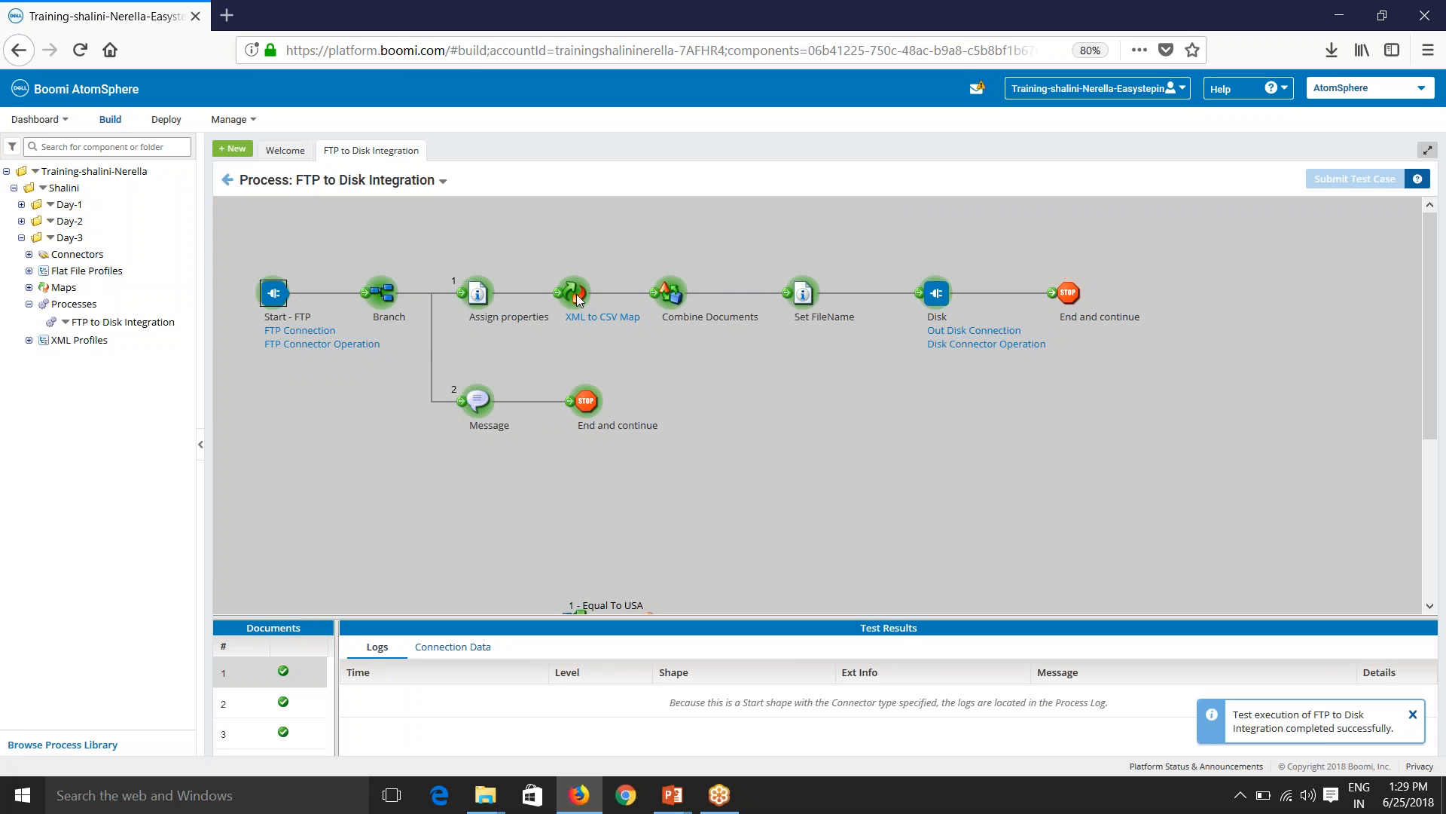
Examine the Assign properties test logs for the parameter values of documents 1, 2 and 3.
left_click(478, 294)
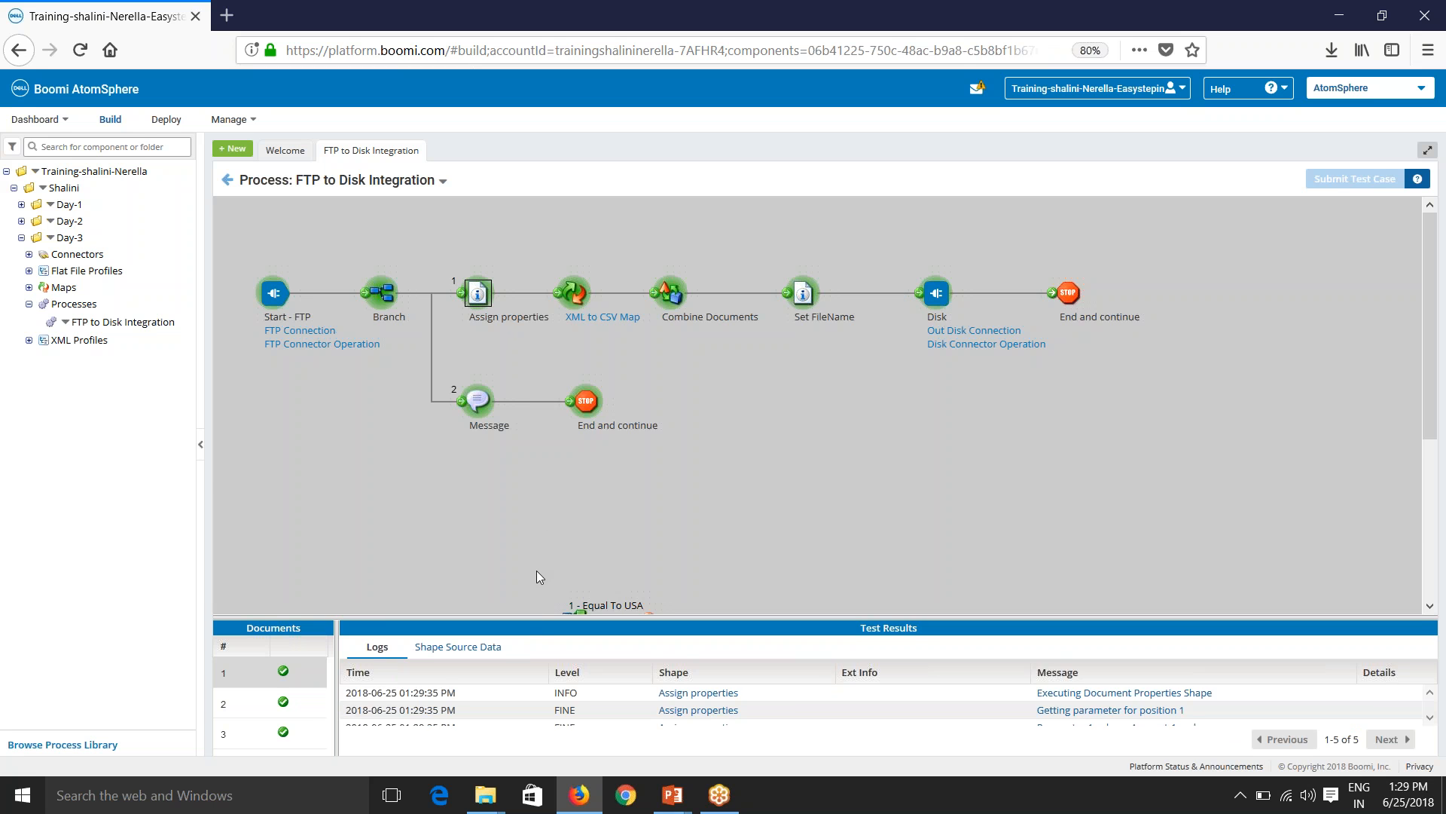
left_click_drag(536, 616, 535, 488)
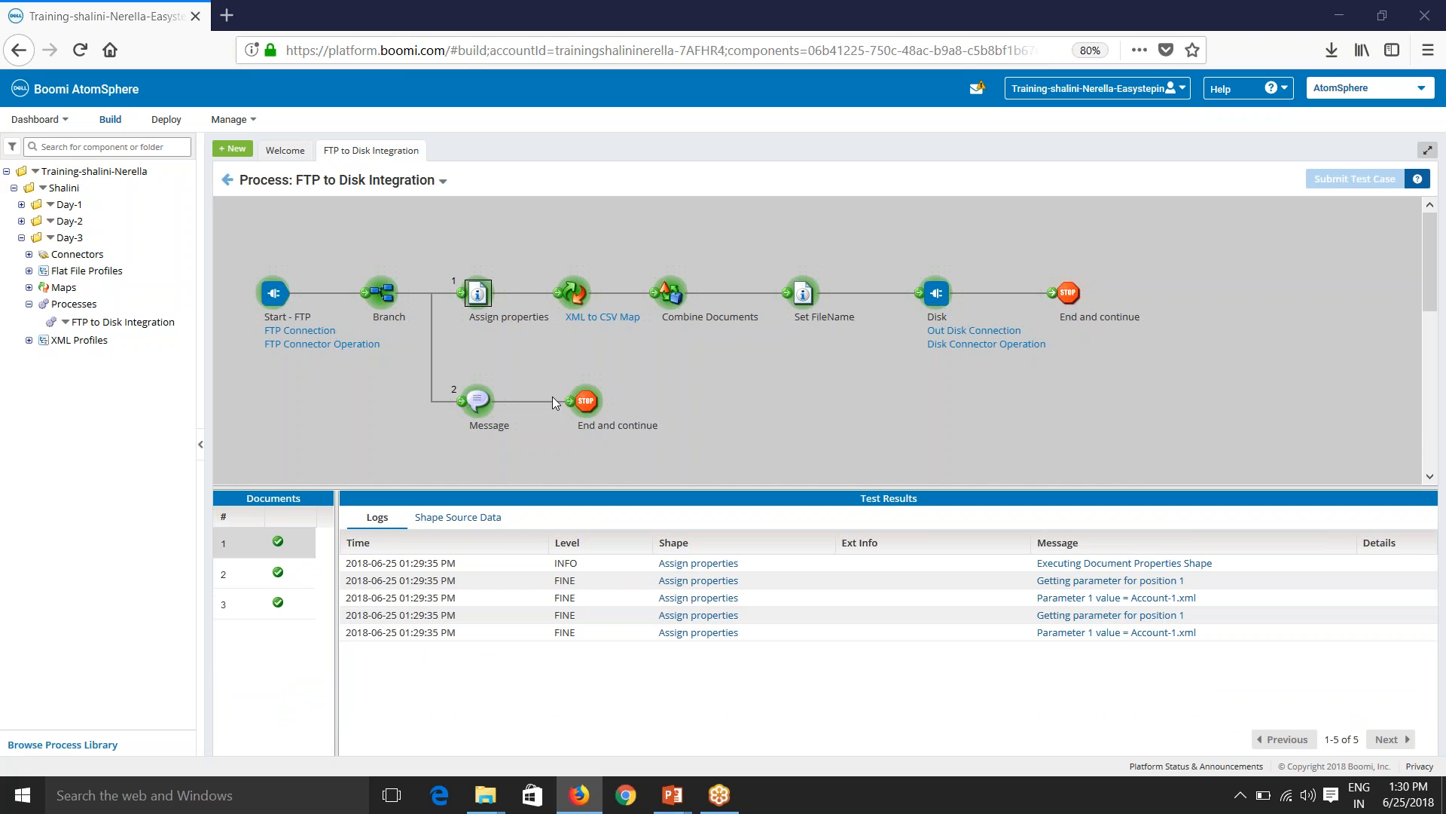
left_click(586, 413)
left_click(458, 519)
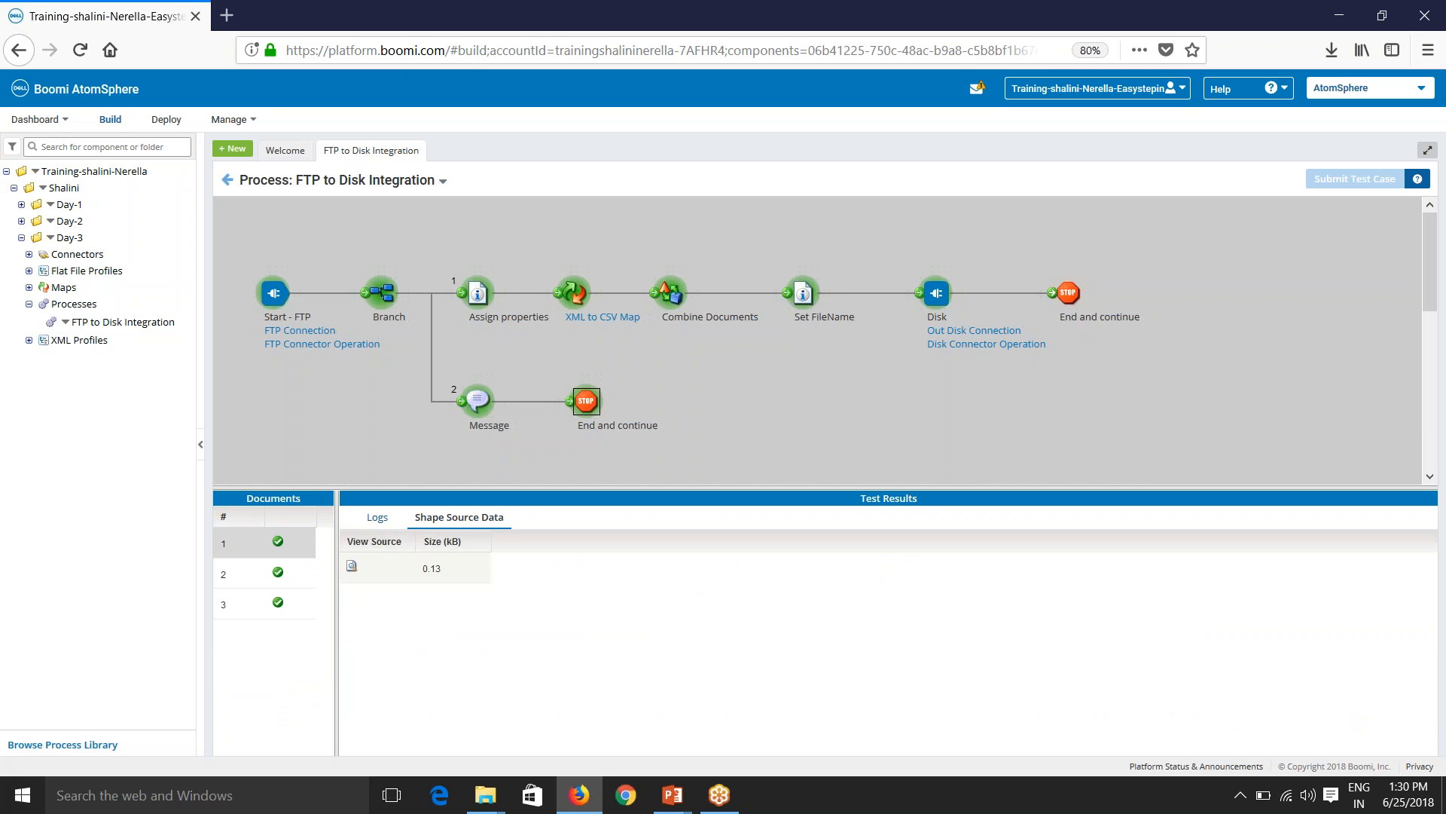
left_click(472, 300)
left_click(376, 518)
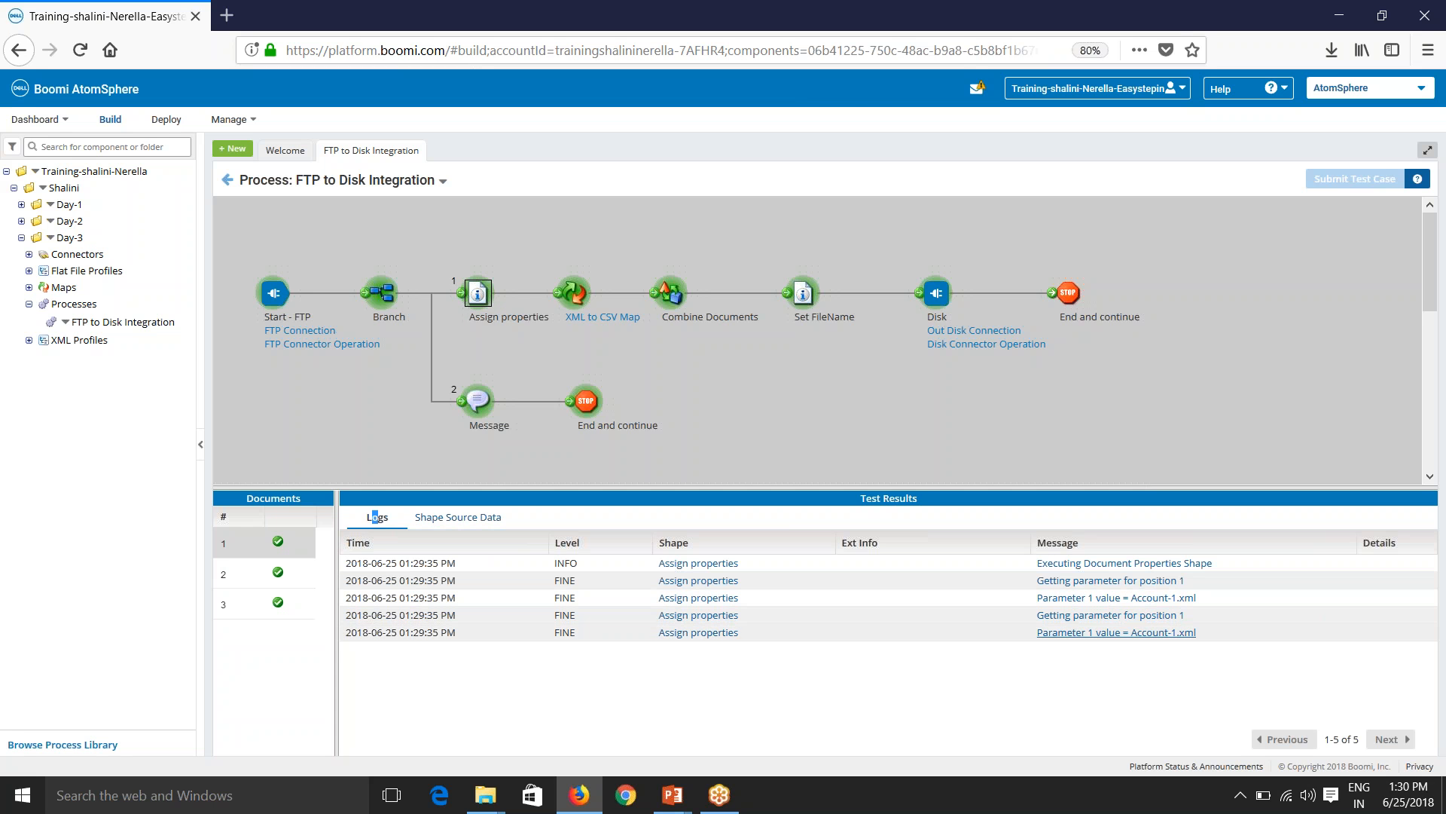
left_click(241, 588)
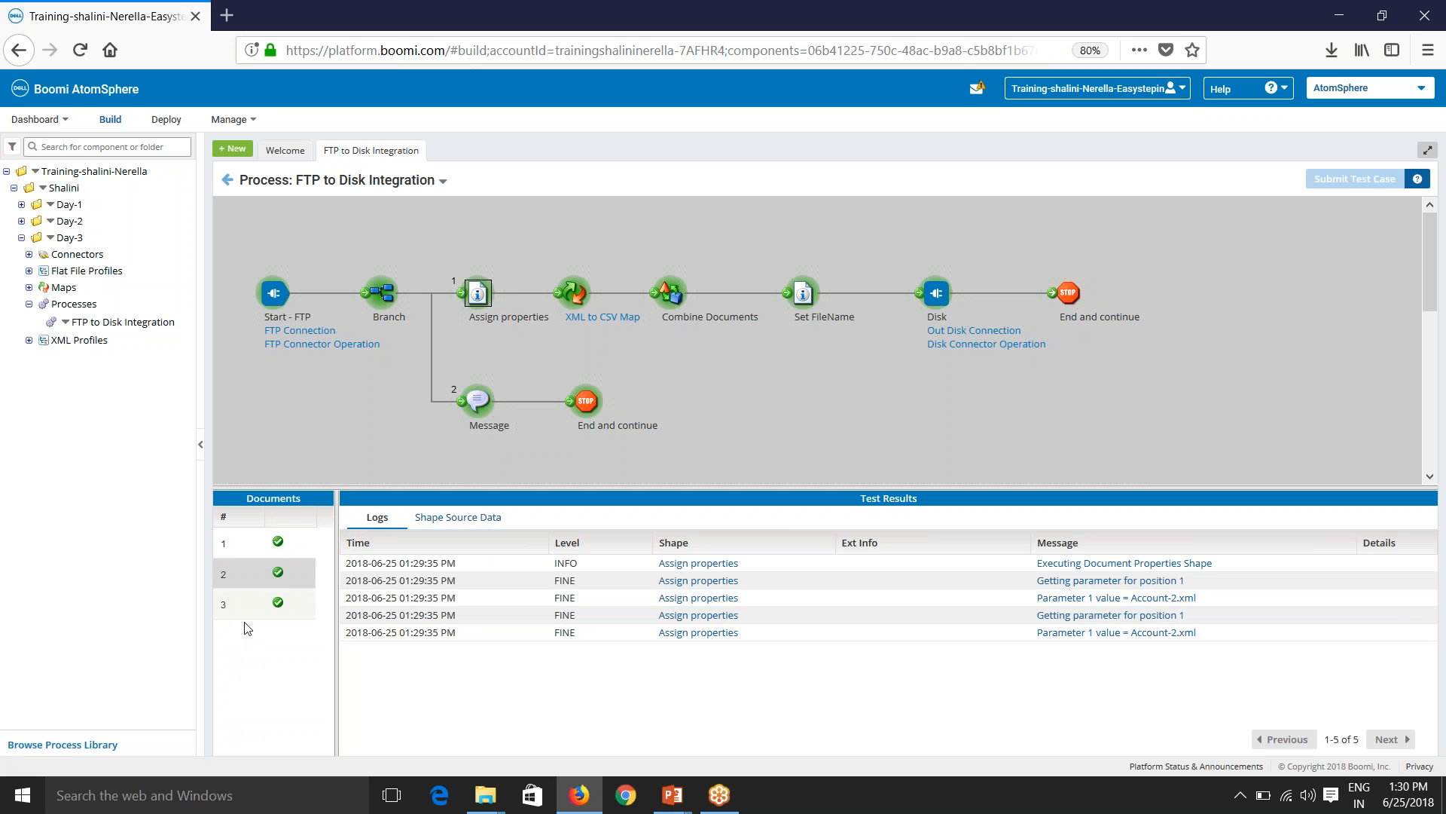
left_click(244, 614)
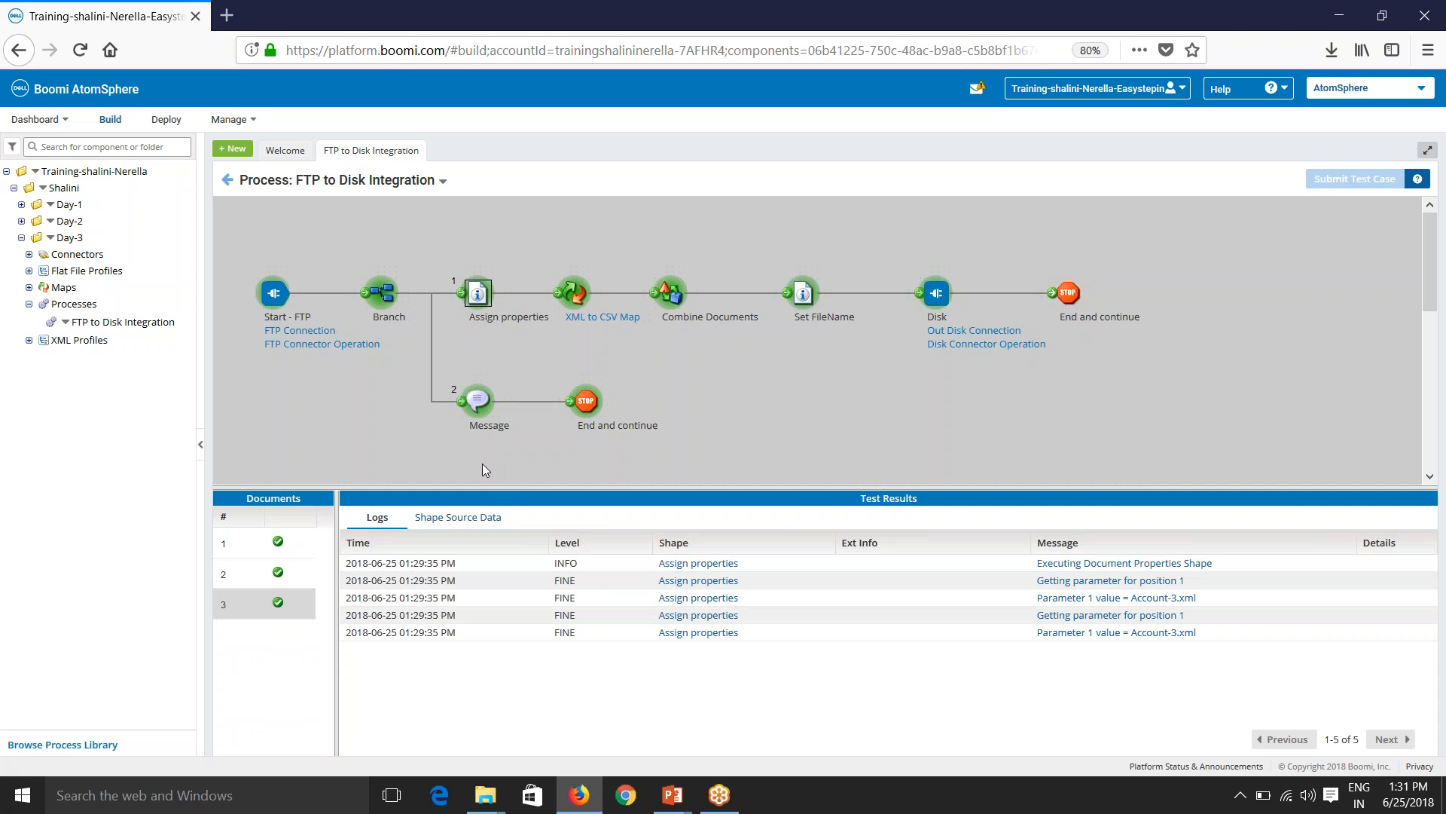
left_click(244, 542)
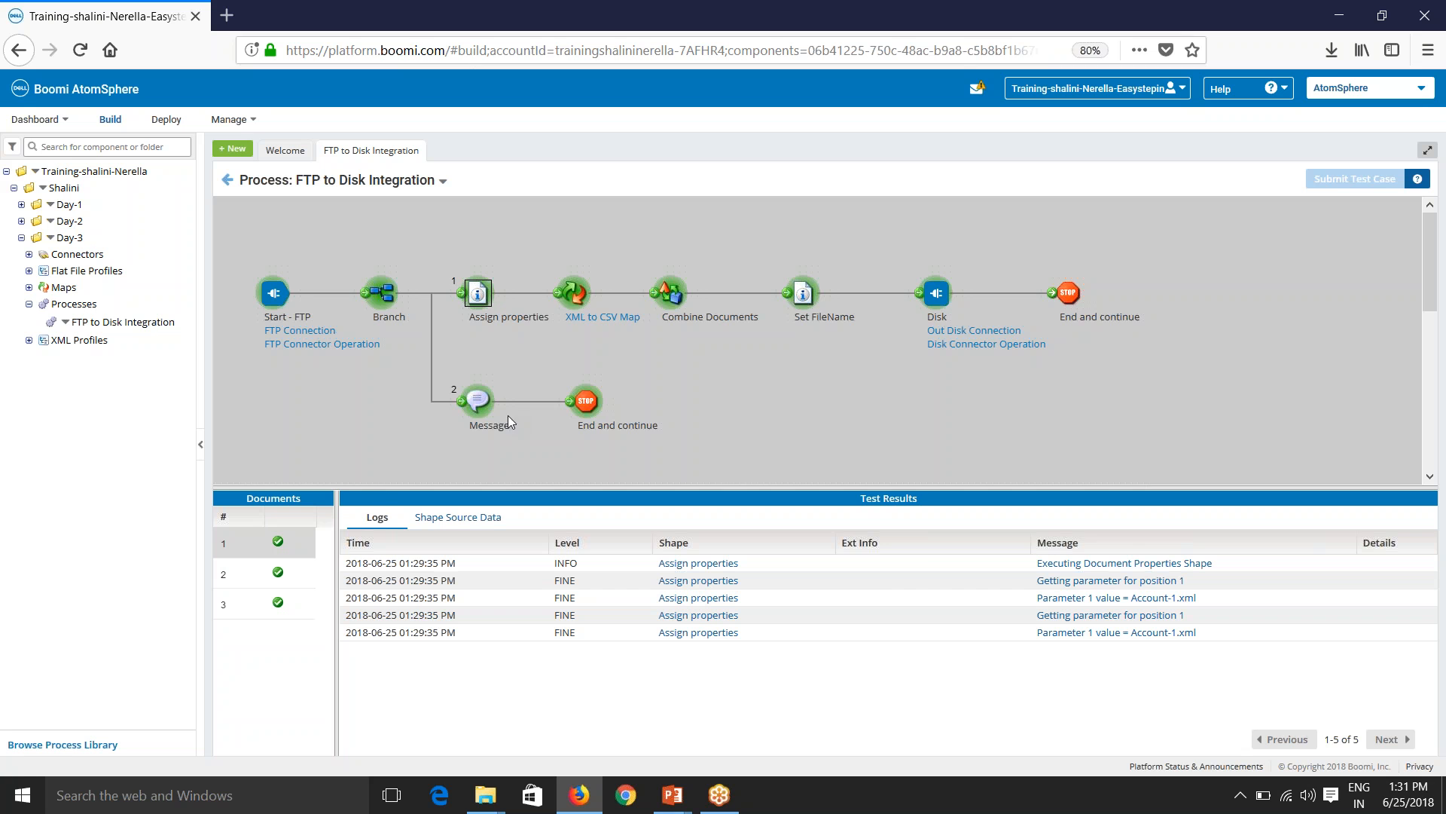
View document 1's source data at the stop shape after Message and check both dynamic property values.
left_click(588, 402)
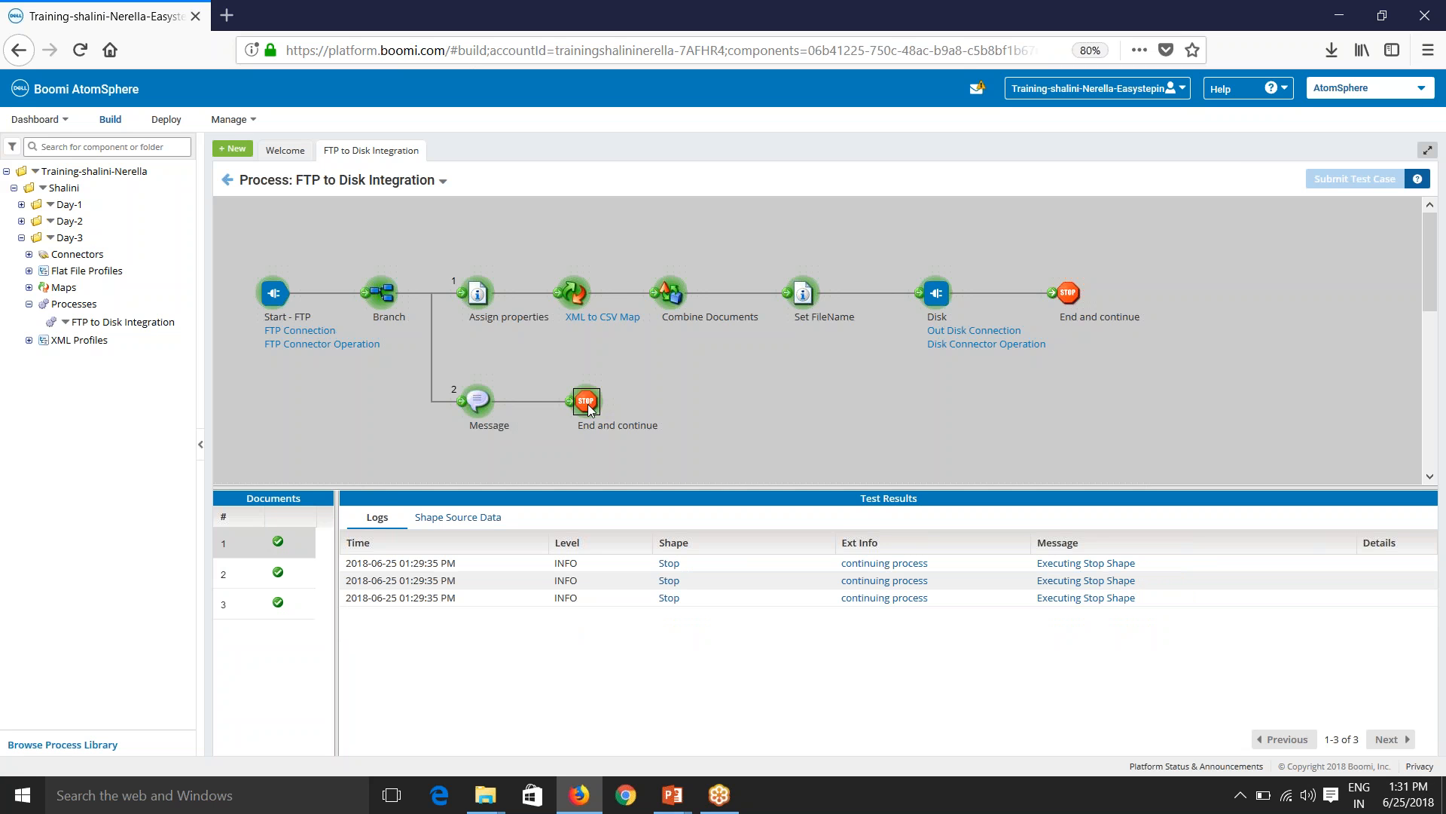
left_click(458, 517)
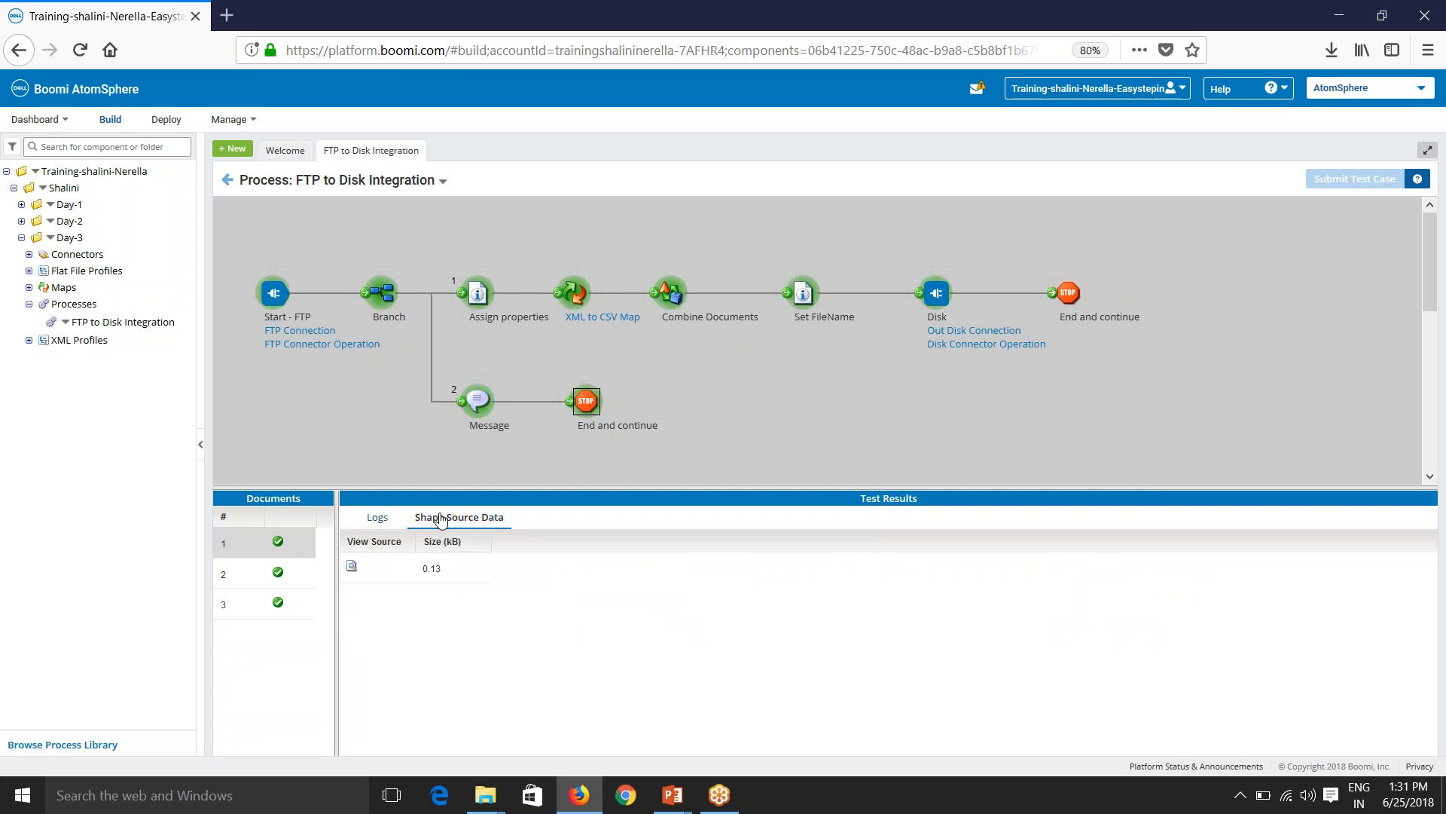
left_click(351, 568)
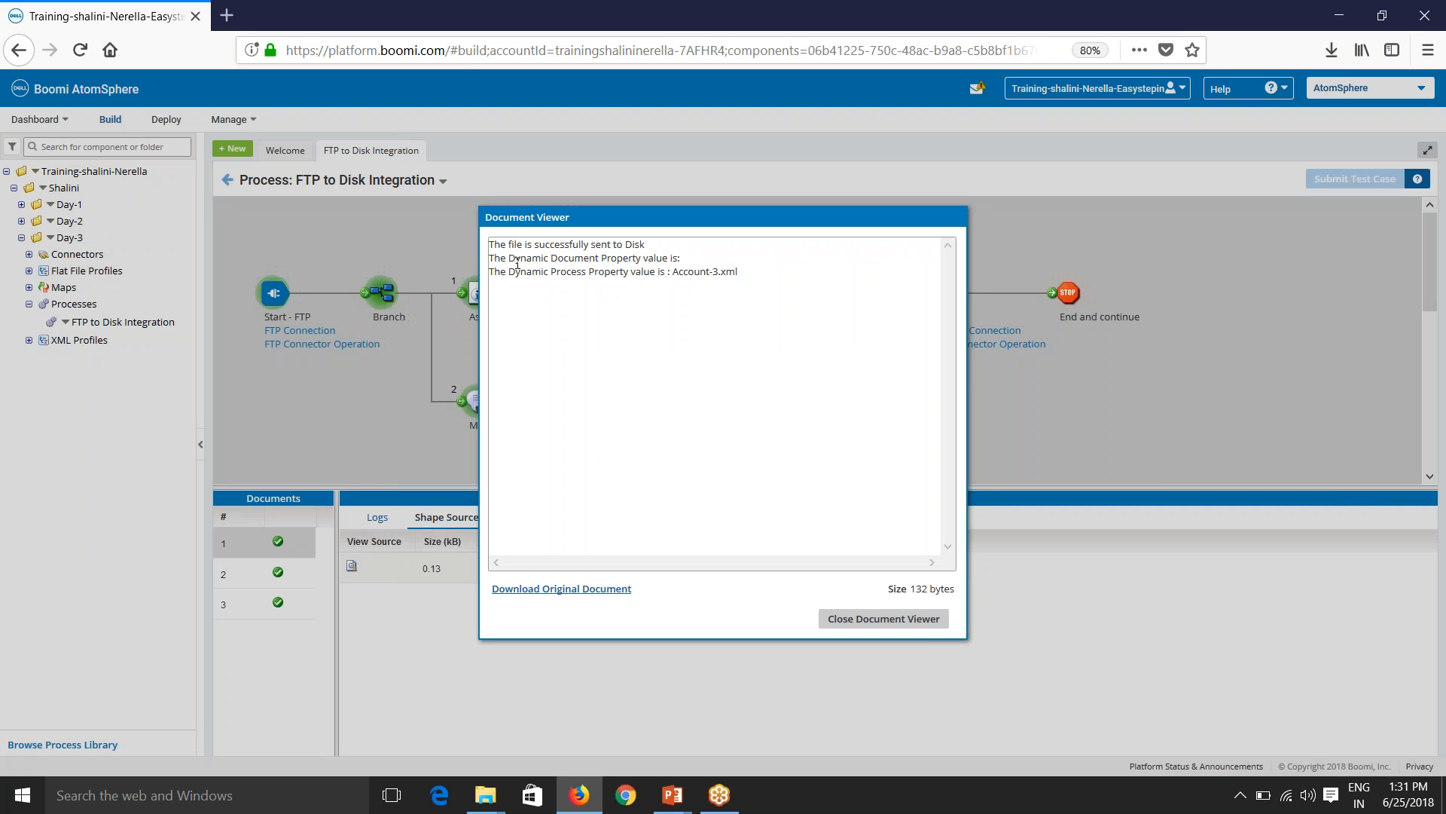
left_click_drag(516, 260, 682, 256)
left_click(764, 256)
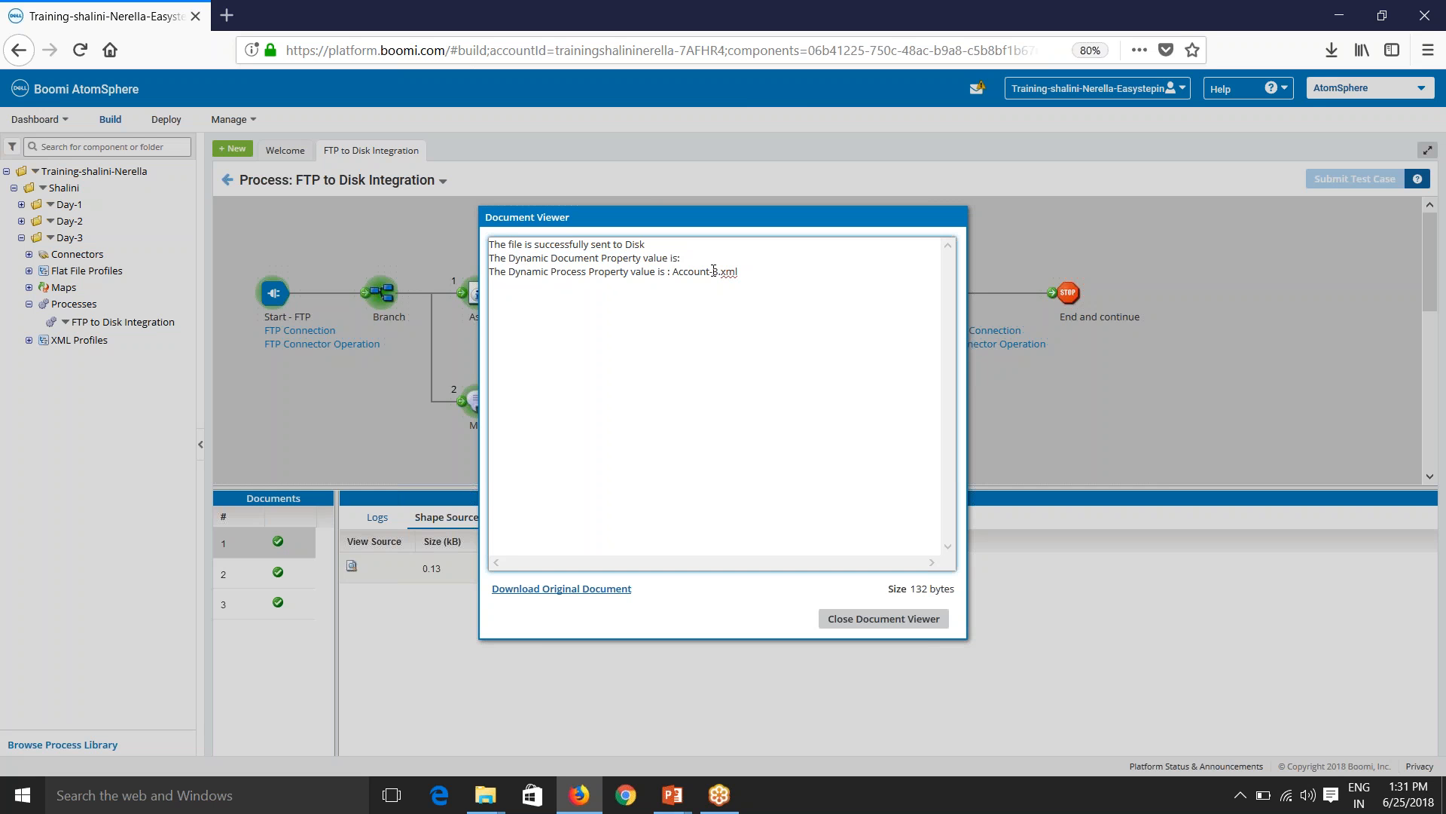
left_click_drag(705, 271, 746, 266)
left_click(866, 619)
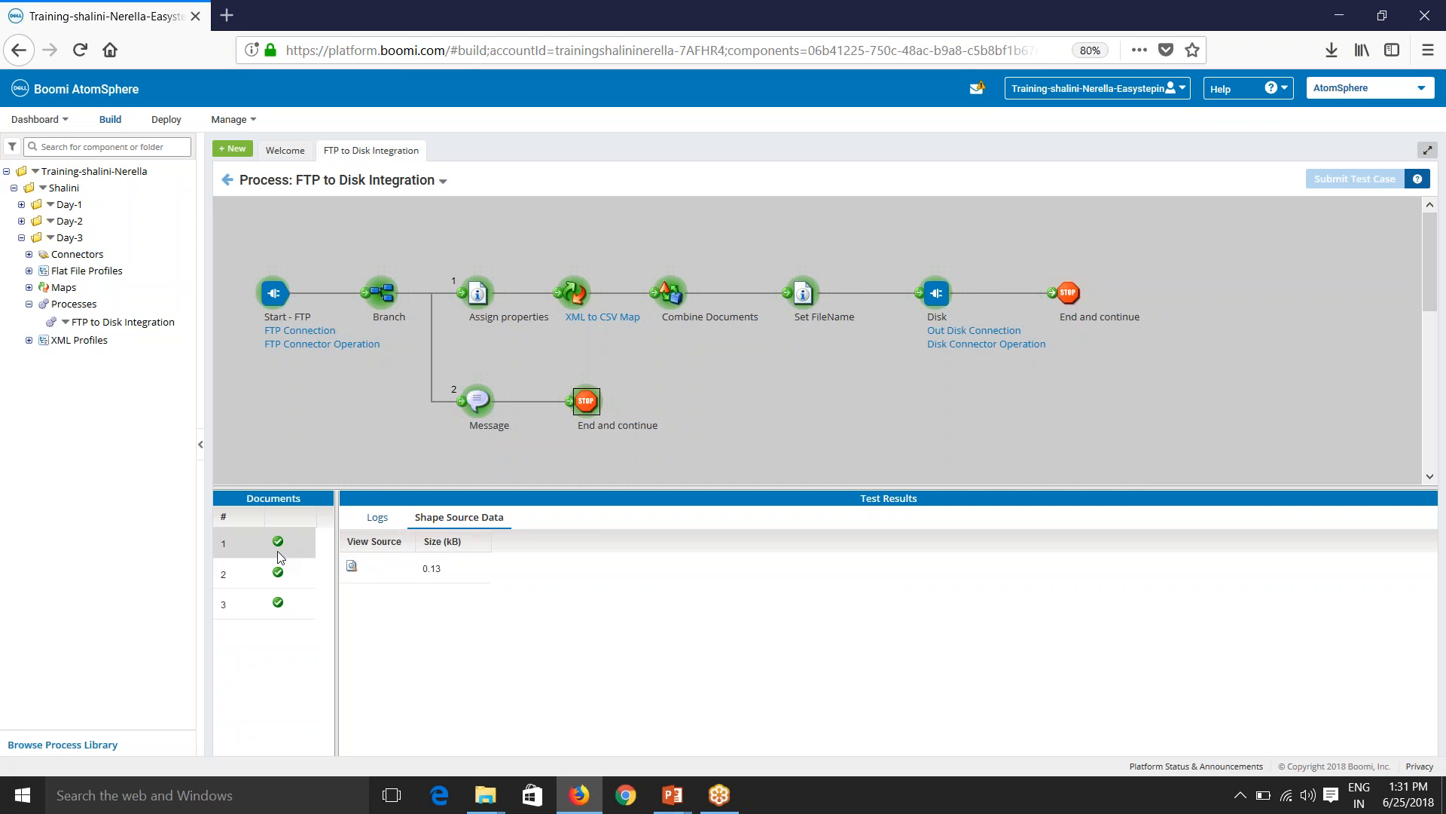
Reopen the first document's source data and recheck the file name given by the dynamic process property.
left_click(264, 574)
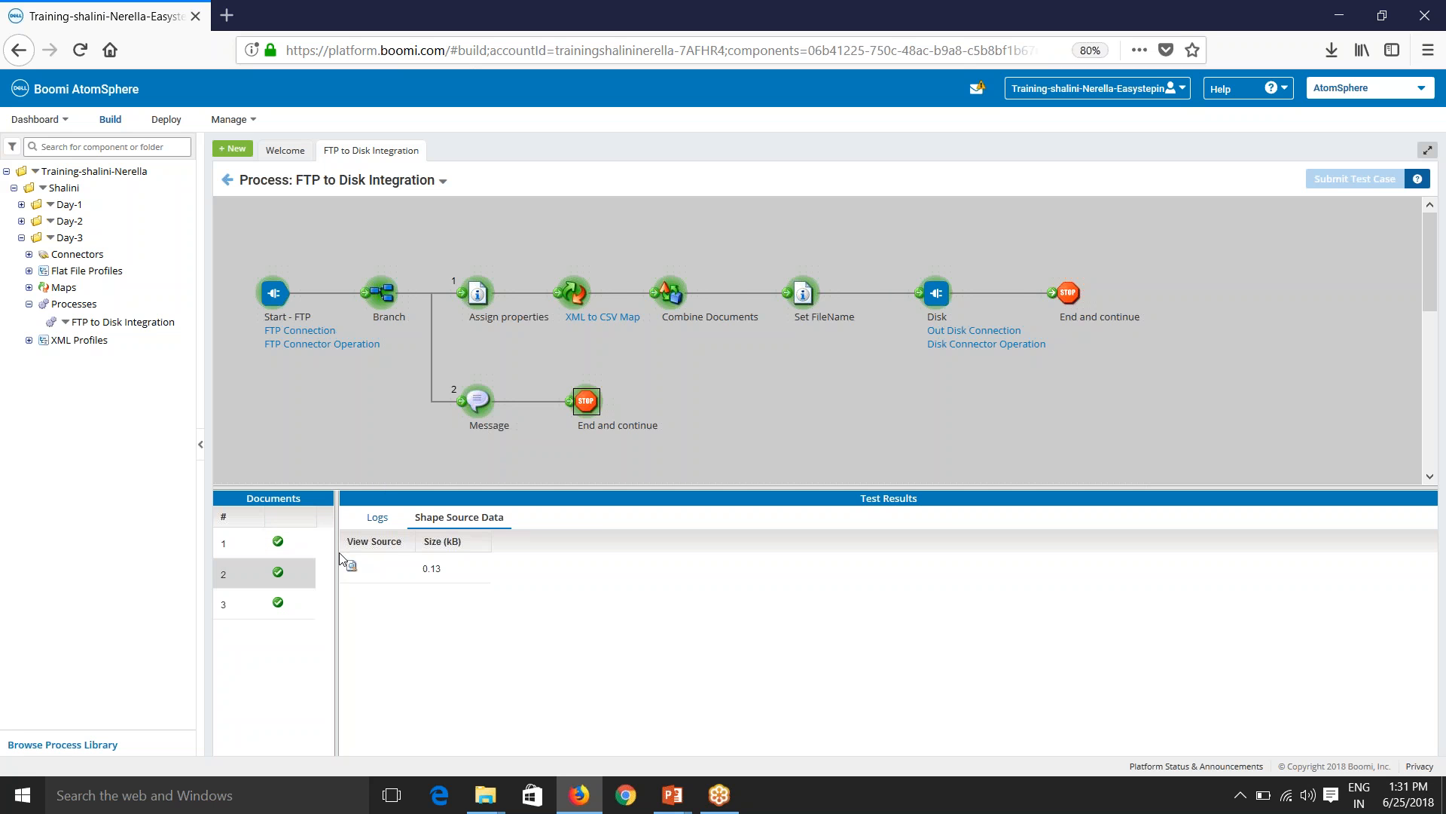
left_click(263, 542)
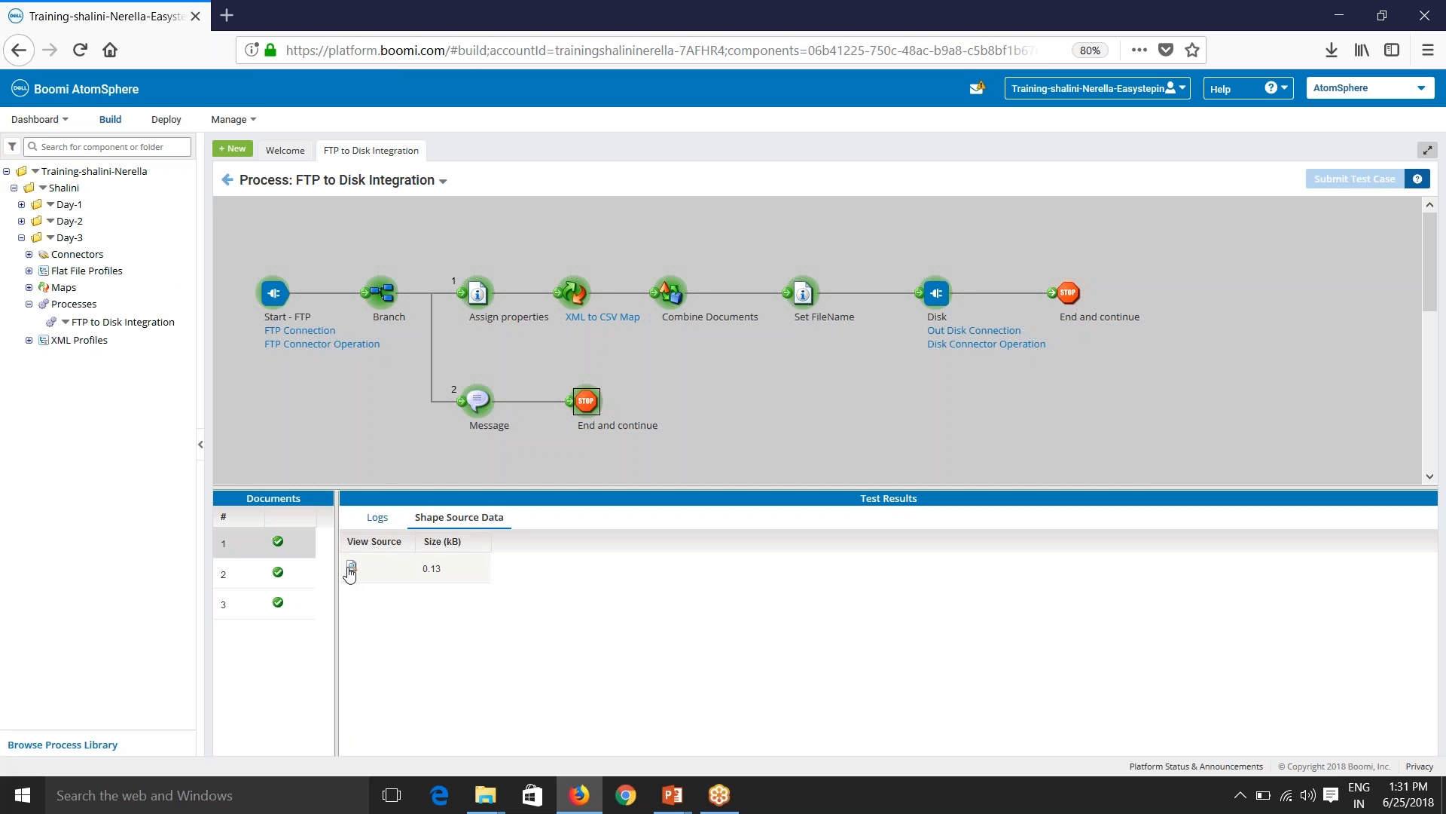
left_click(353, 566)
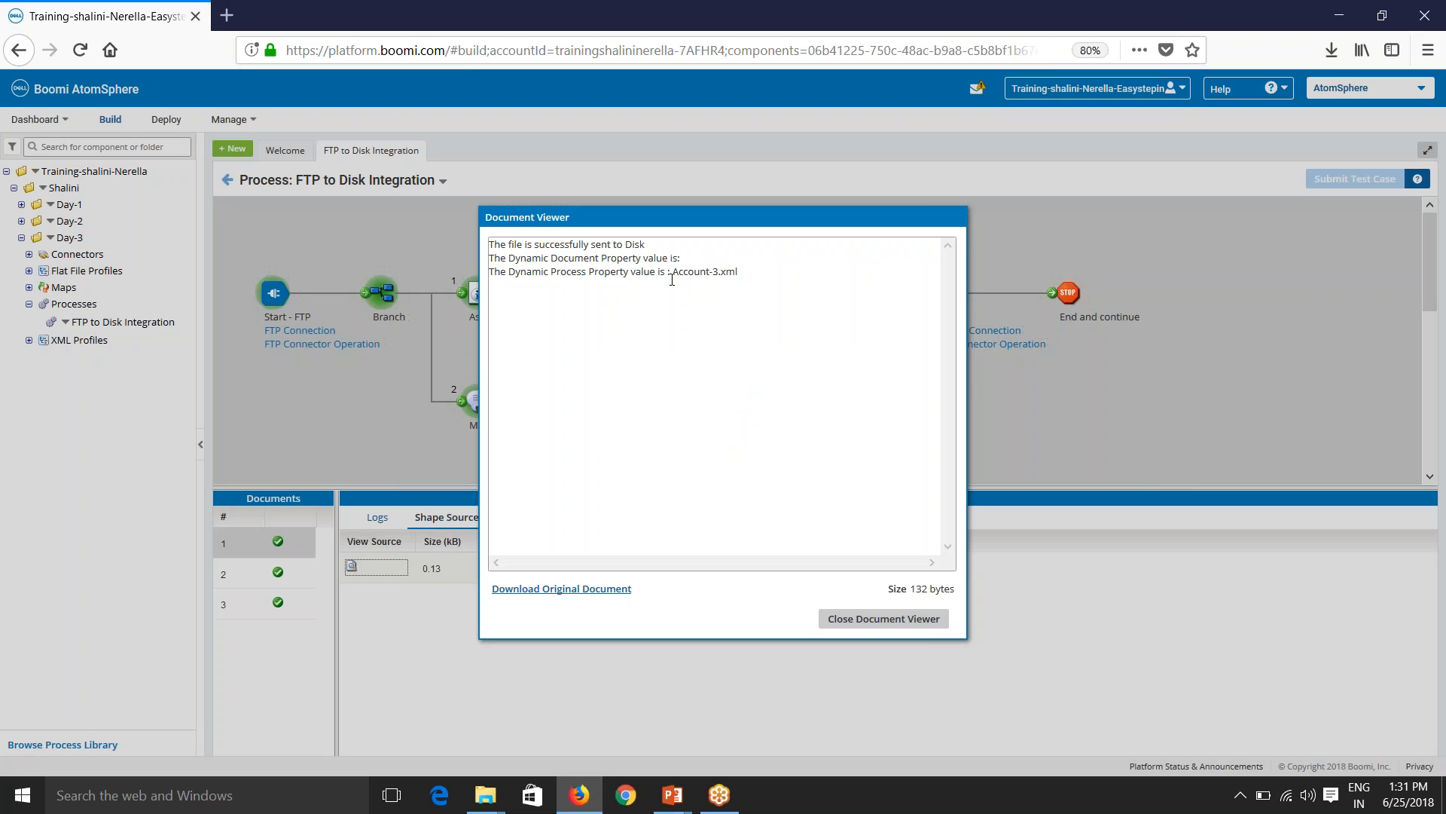
left_click_drag(673, 276, 747, 274)
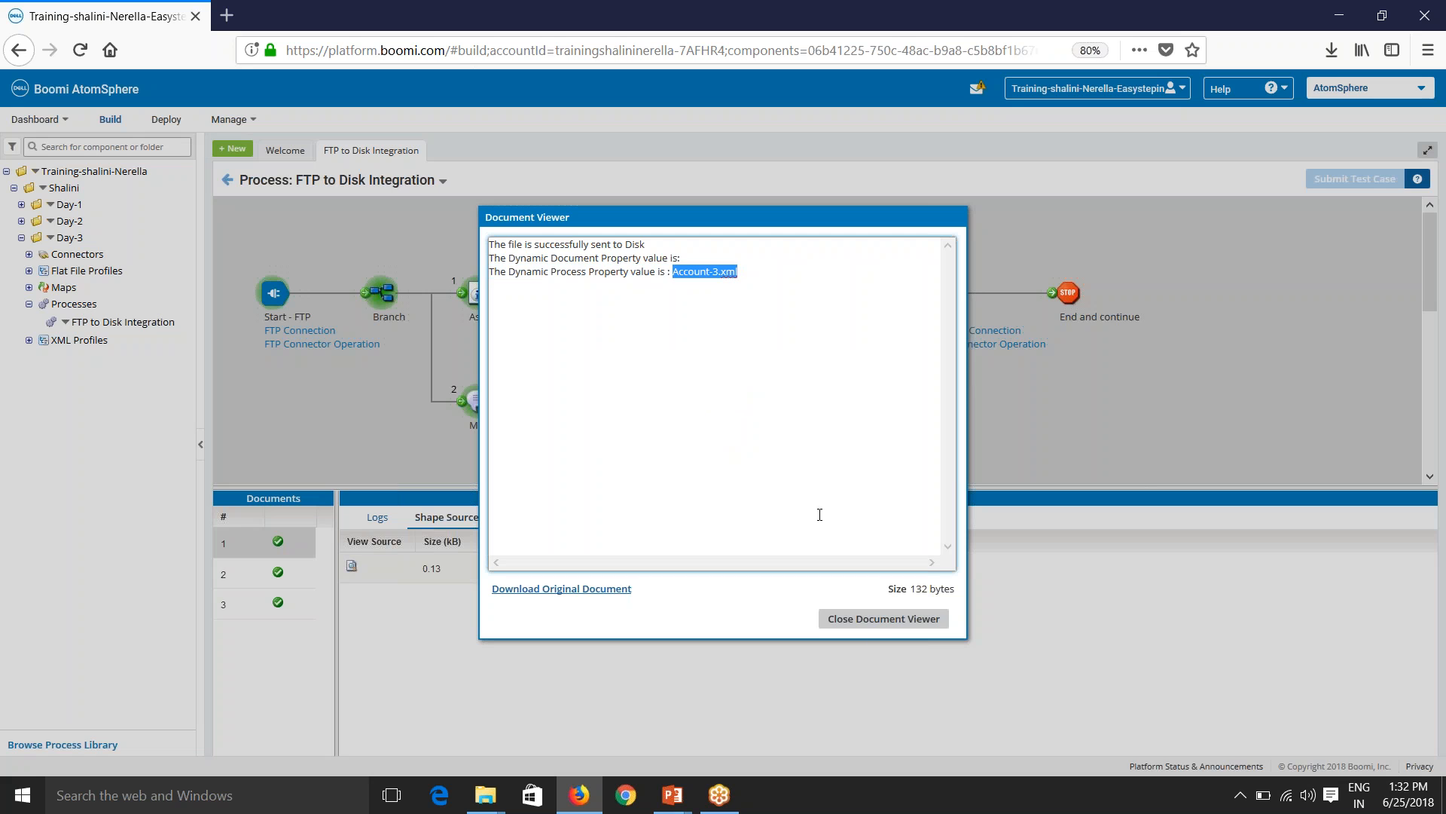
left_click(874, 631)
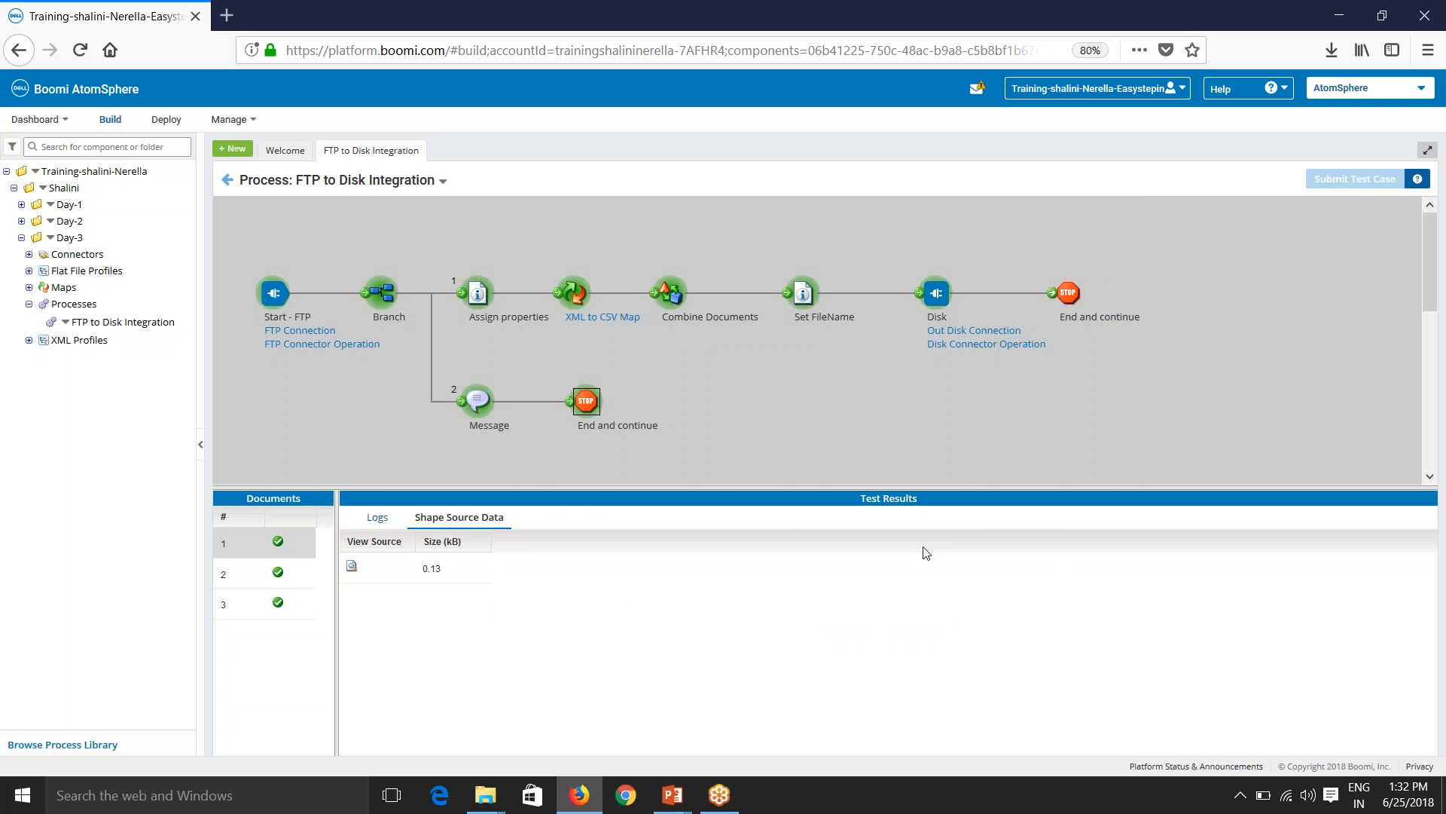
Shift the Disk and its stop shape aside on the process canvas and insert a Notify shape between Set FileName and Disk.
left_click(227, 180)
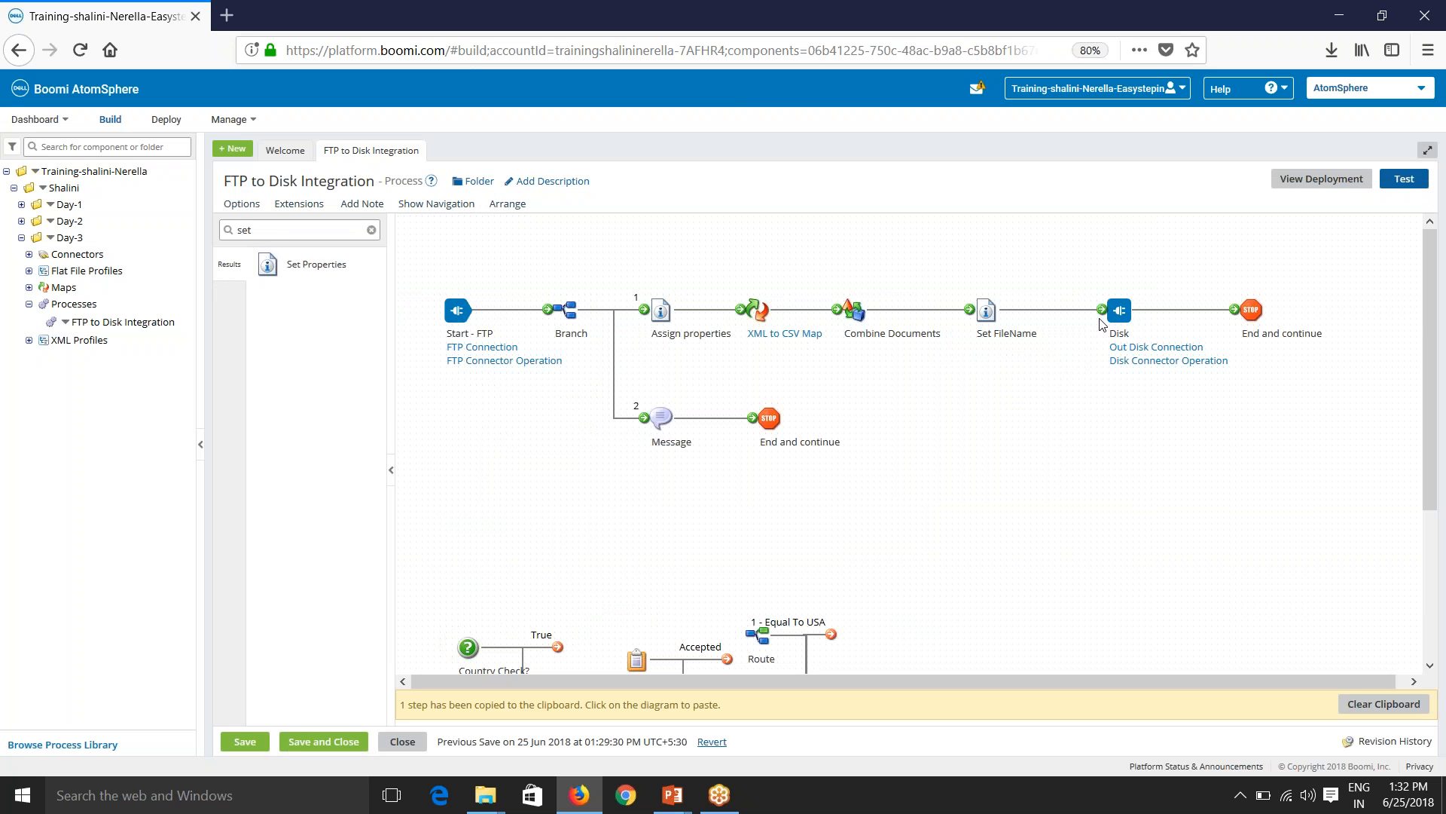
left_click_drag(1102, 310, 1287, 310)
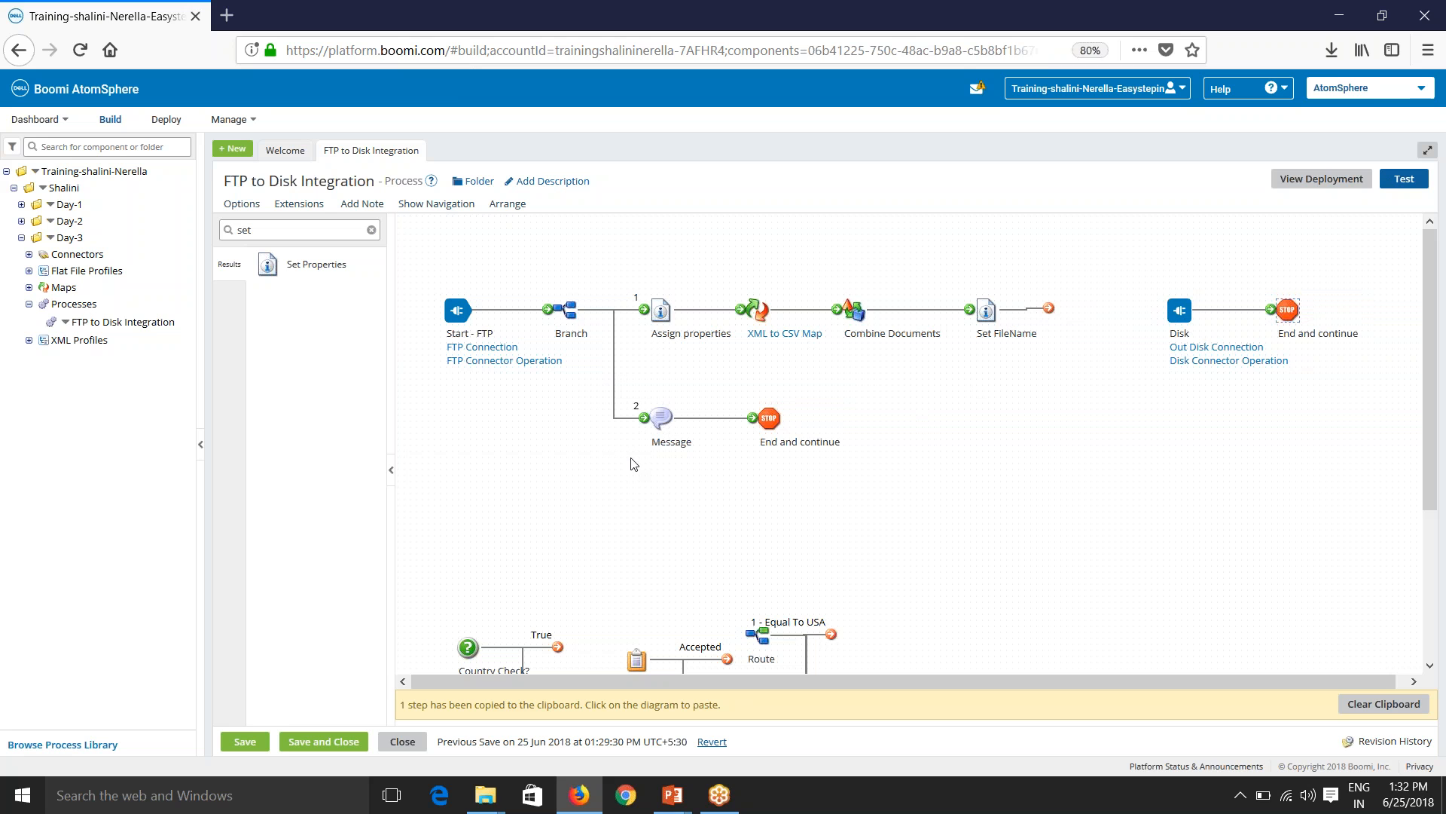
mouse_move(1176, 311)
double_click(248, 230)
type("noti")
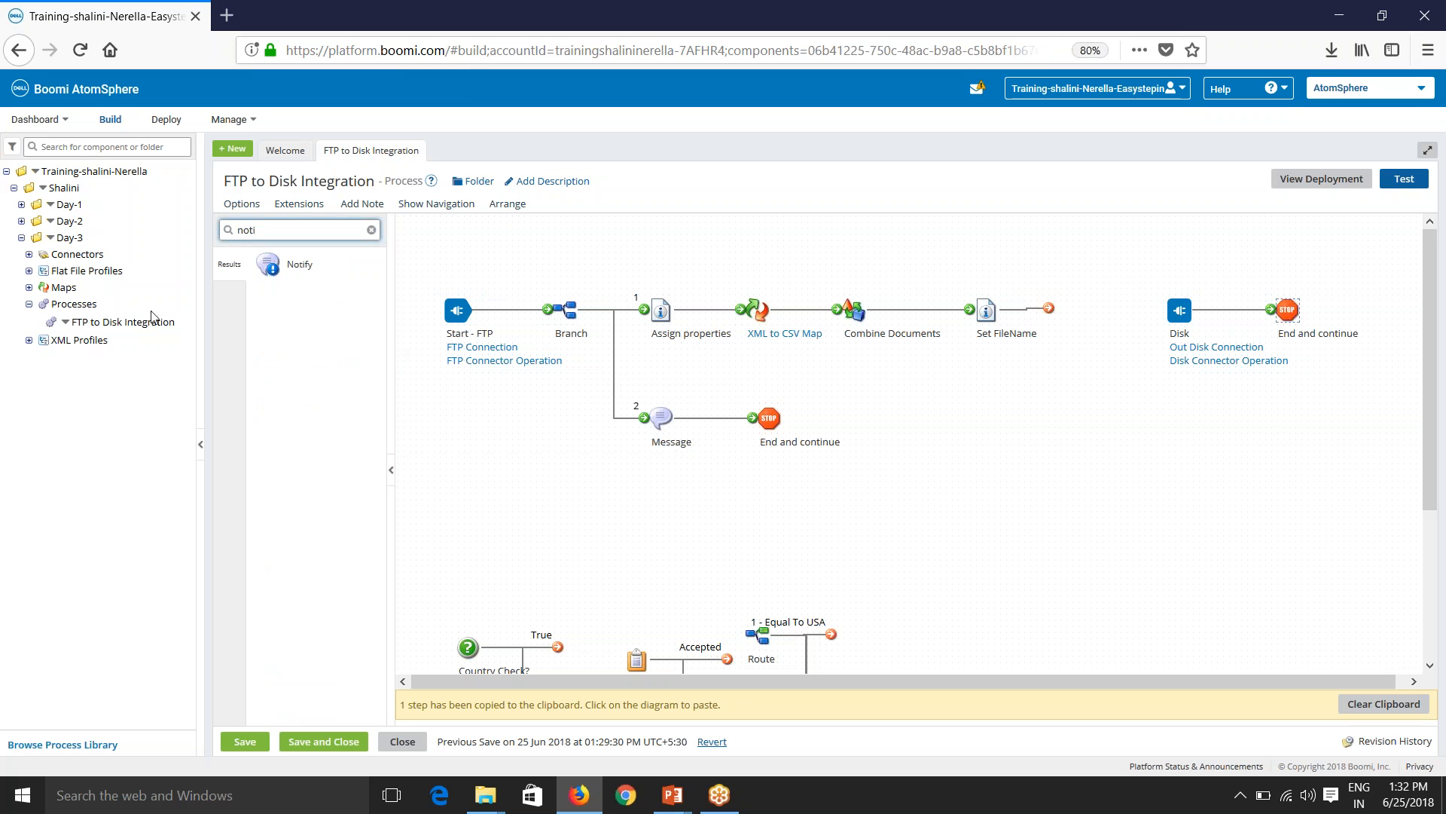
left_click_drag(264, 269, 1081, 309)
left_click(1135, 438)
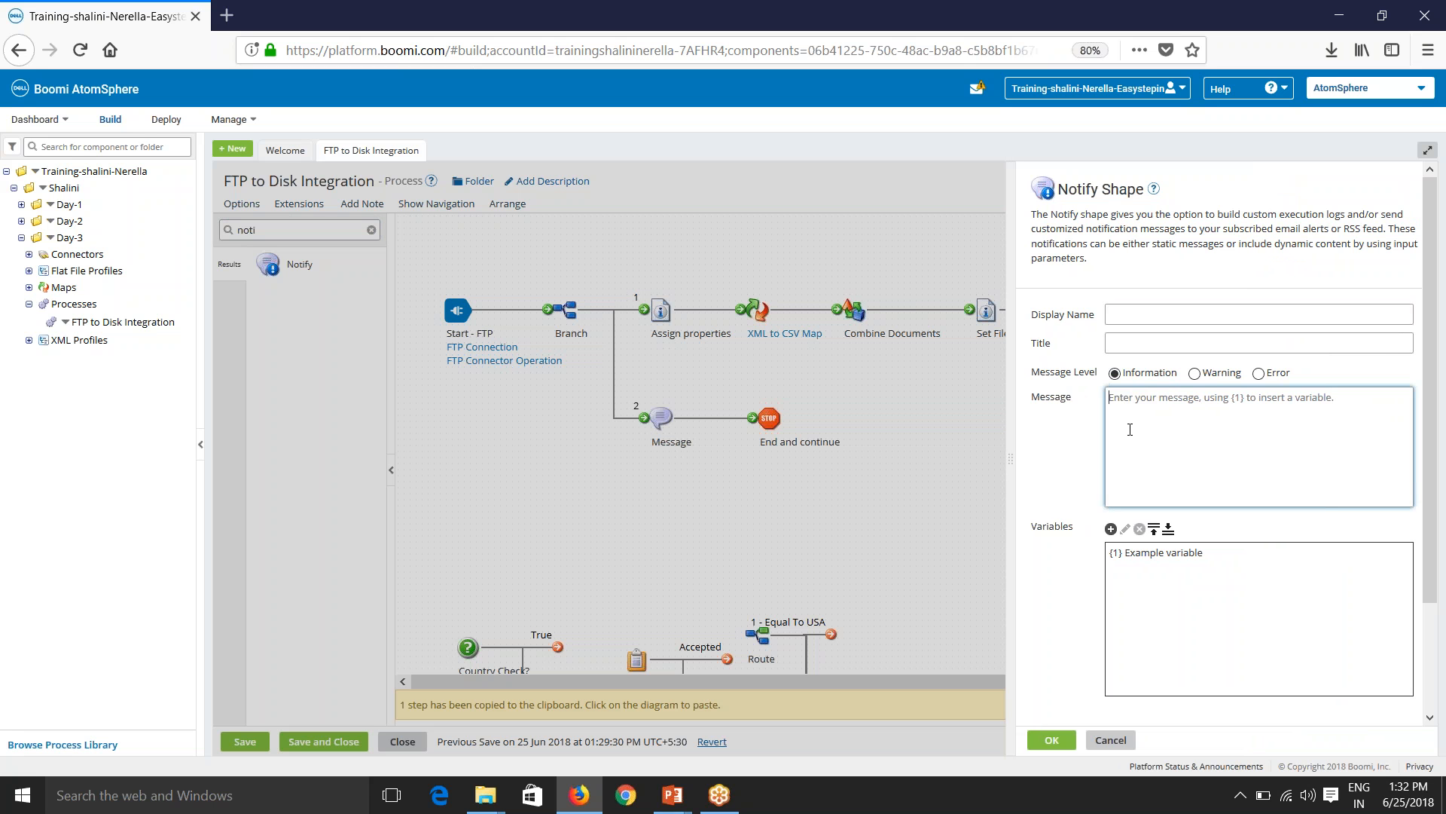
left_click(1052, 739)
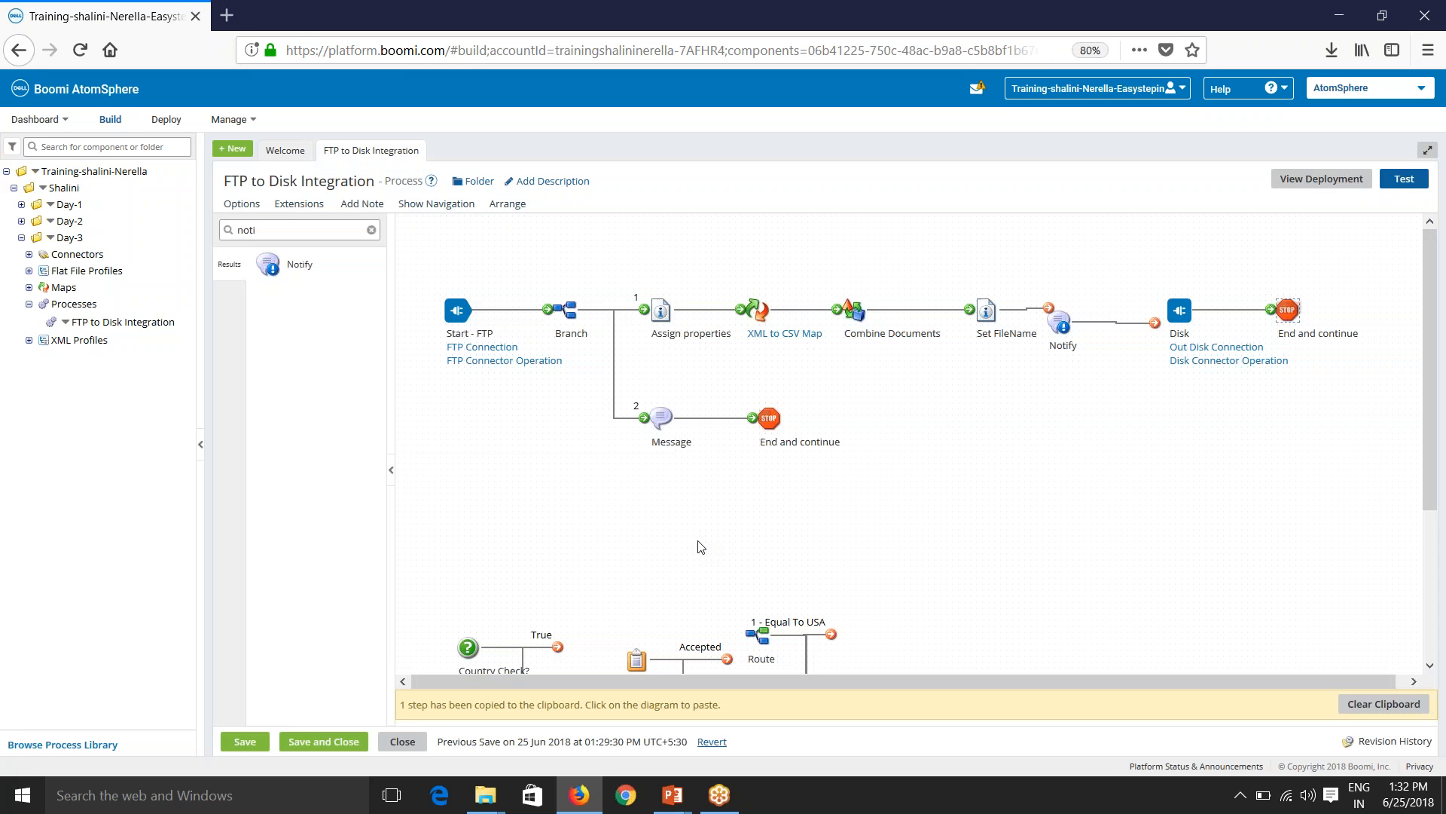
Copy the dynamic document and process property lines from the branch 2 Message shape into the Notify shape's message.
left_click(661, 418)
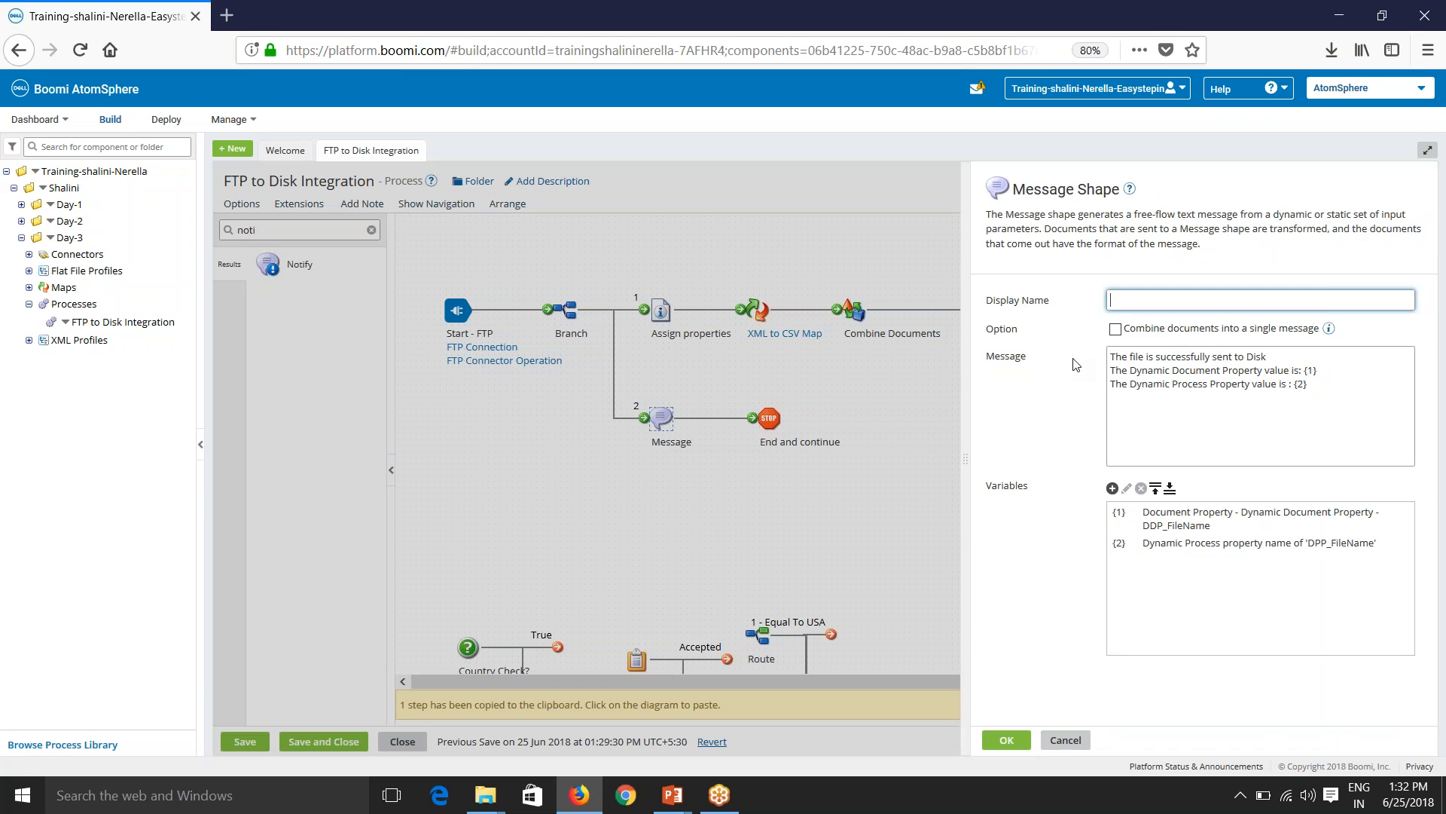
key("alt")
left_click(1144, 377)
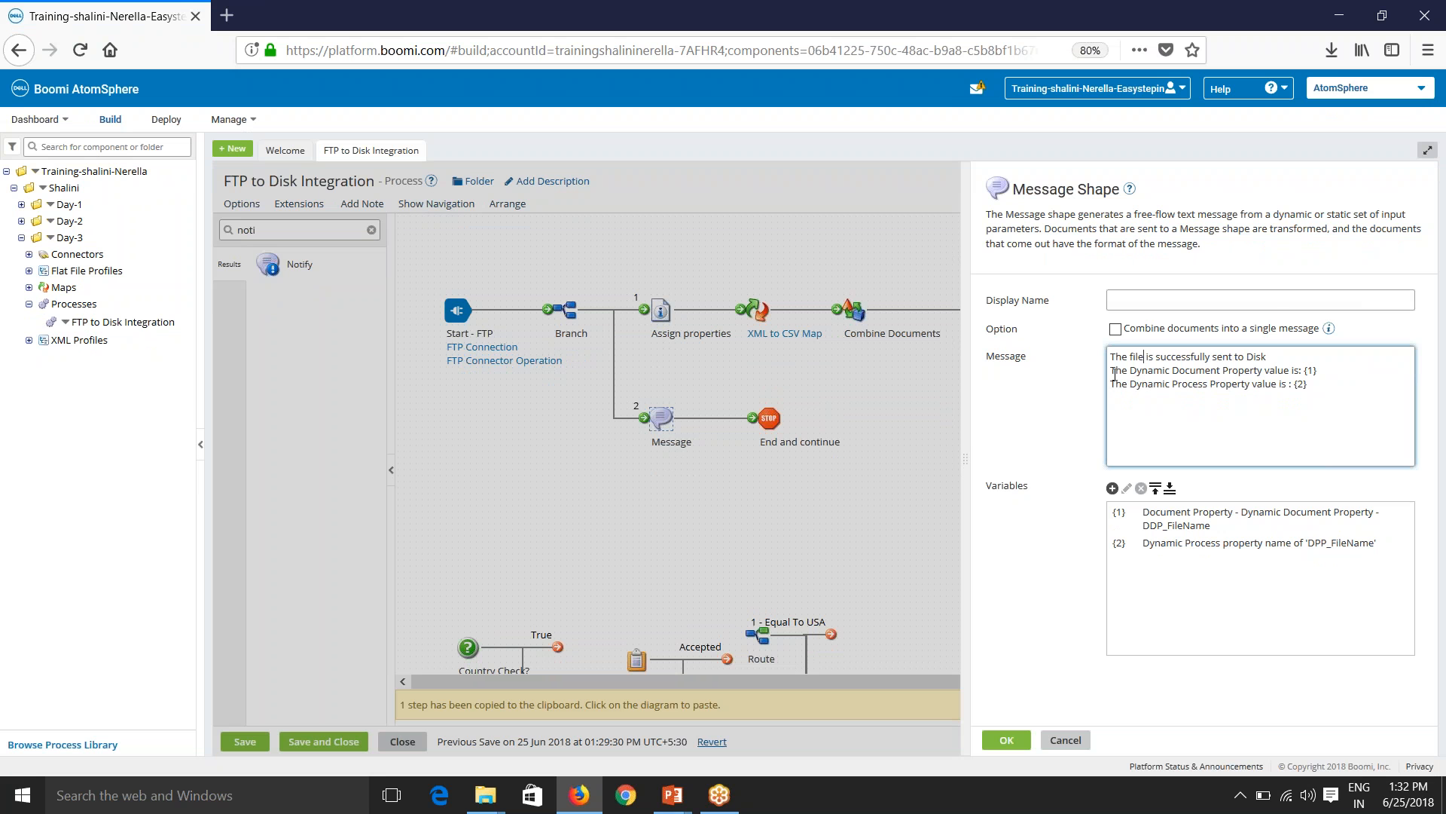
left_click_drag(1113, 371, 1358, 382)
key("ctrl+c")
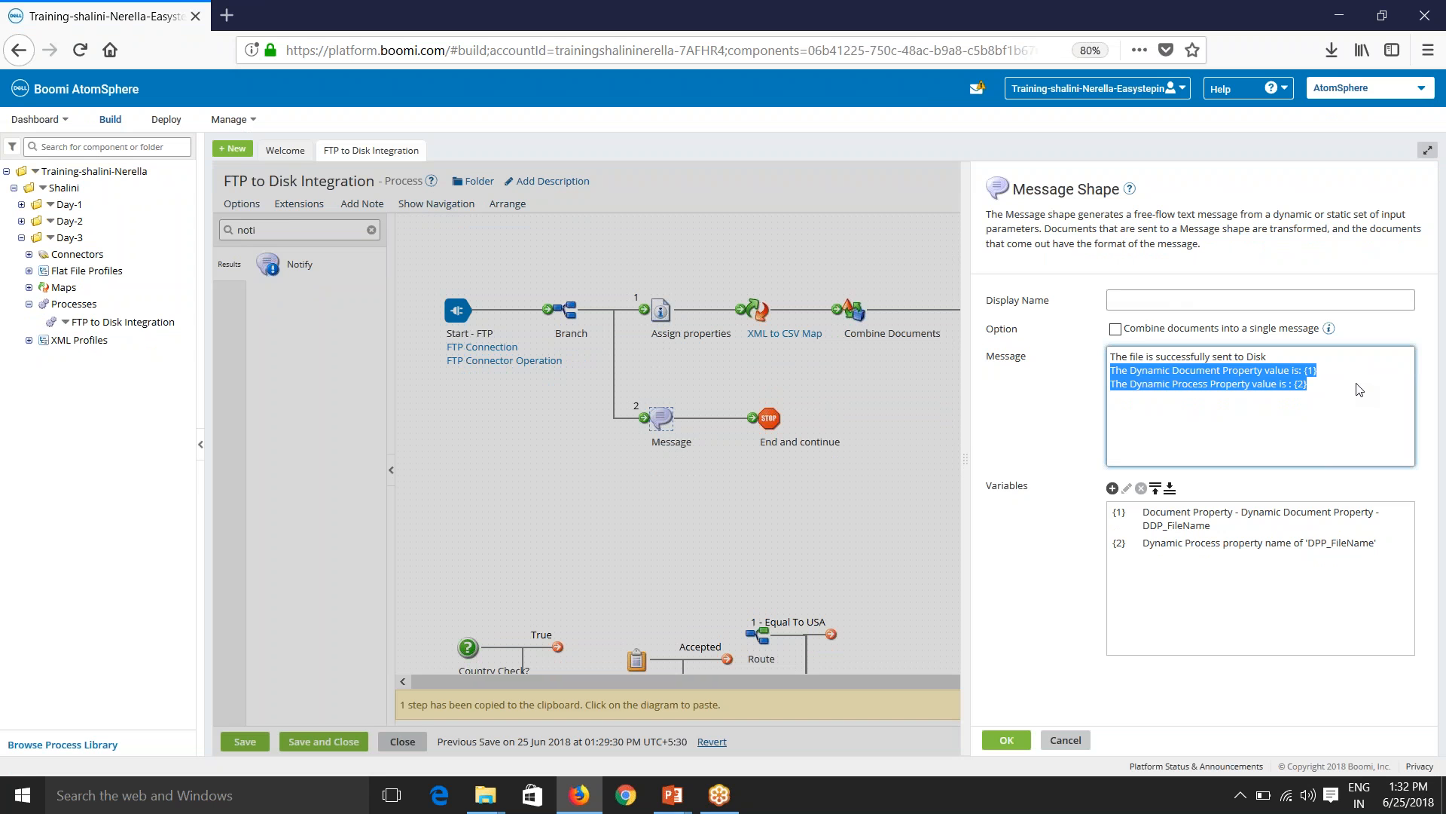
left_click(1063, 740)
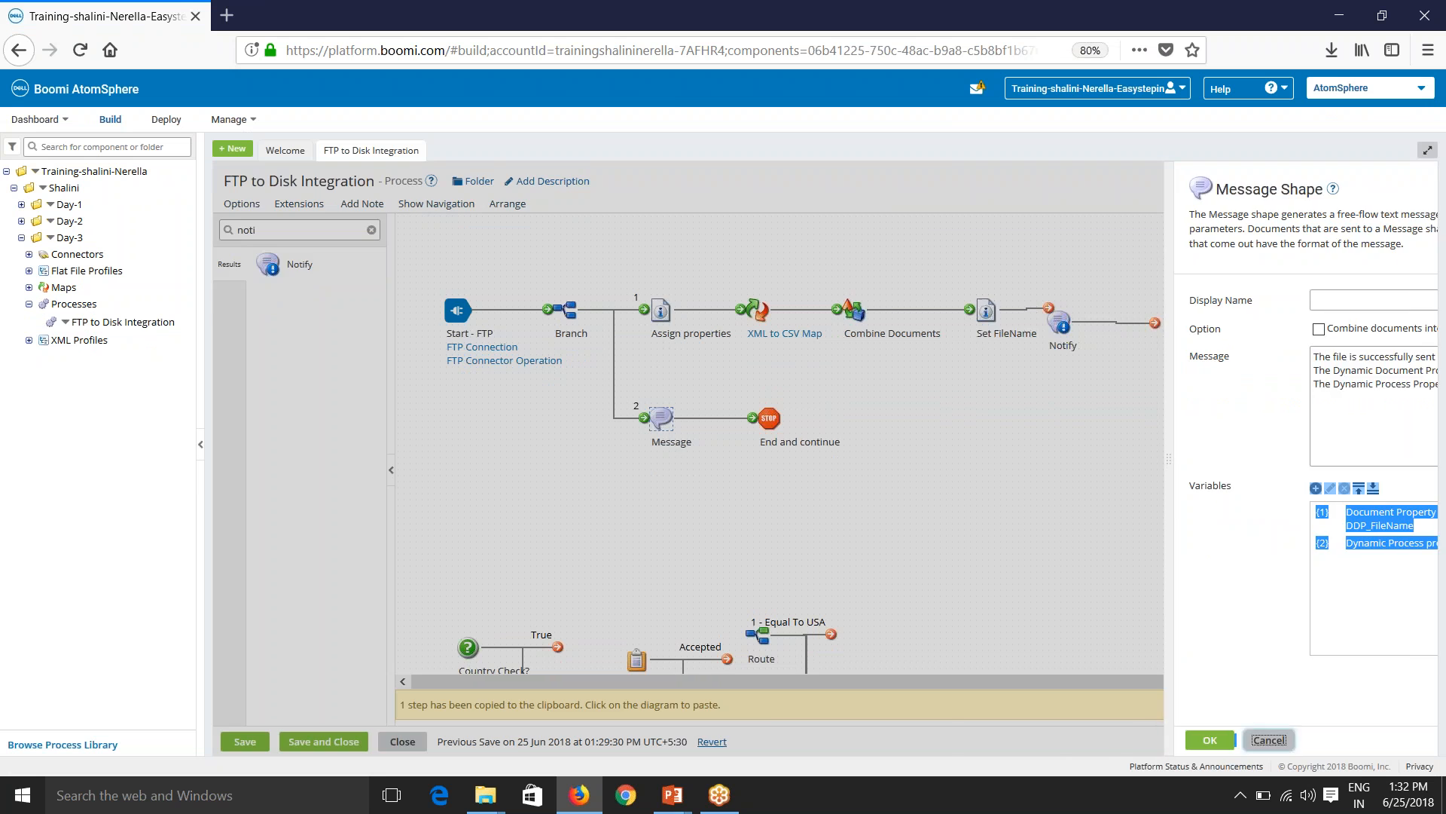
left_click(1137, 430)
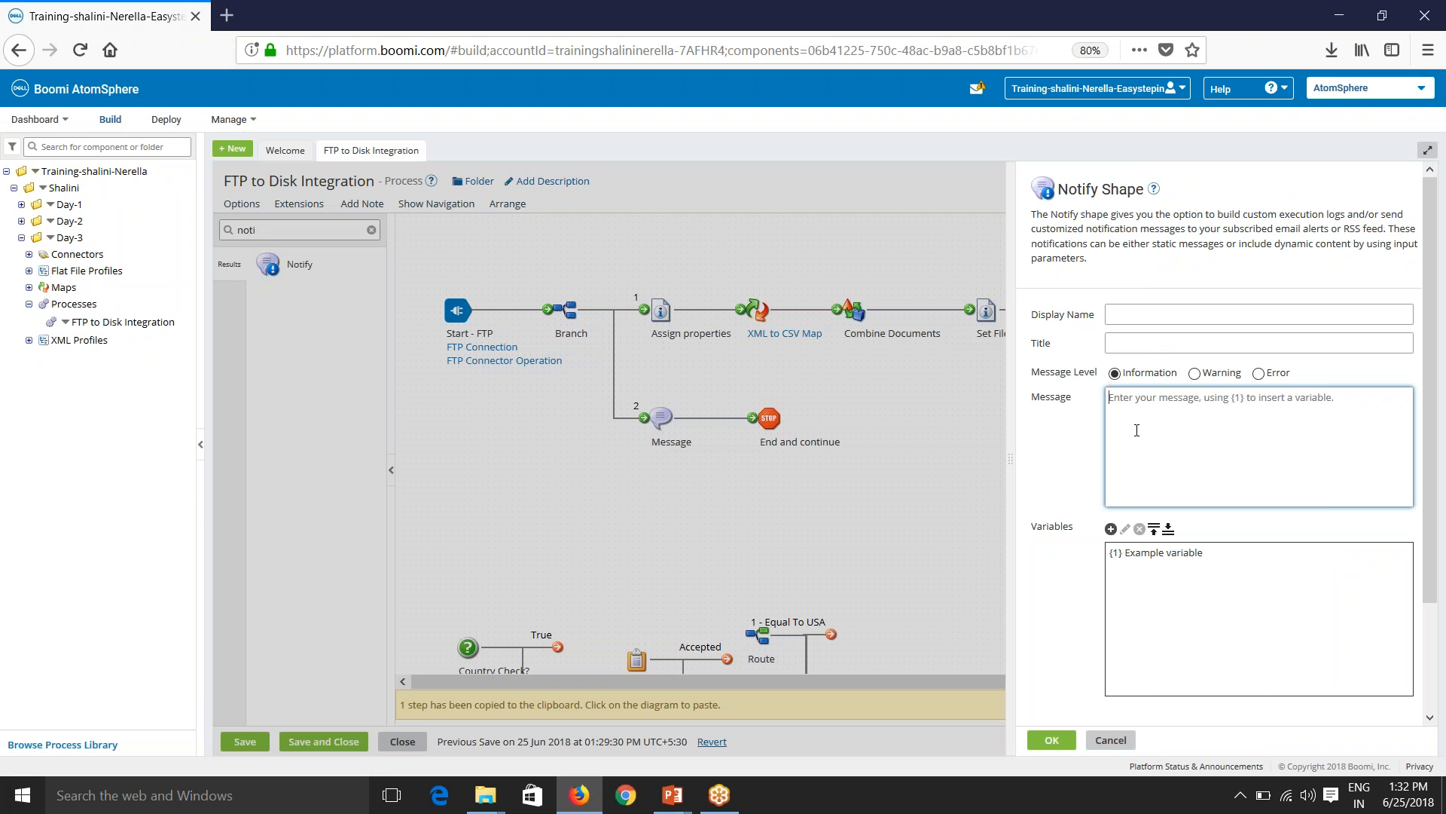
key("ctrl+v")
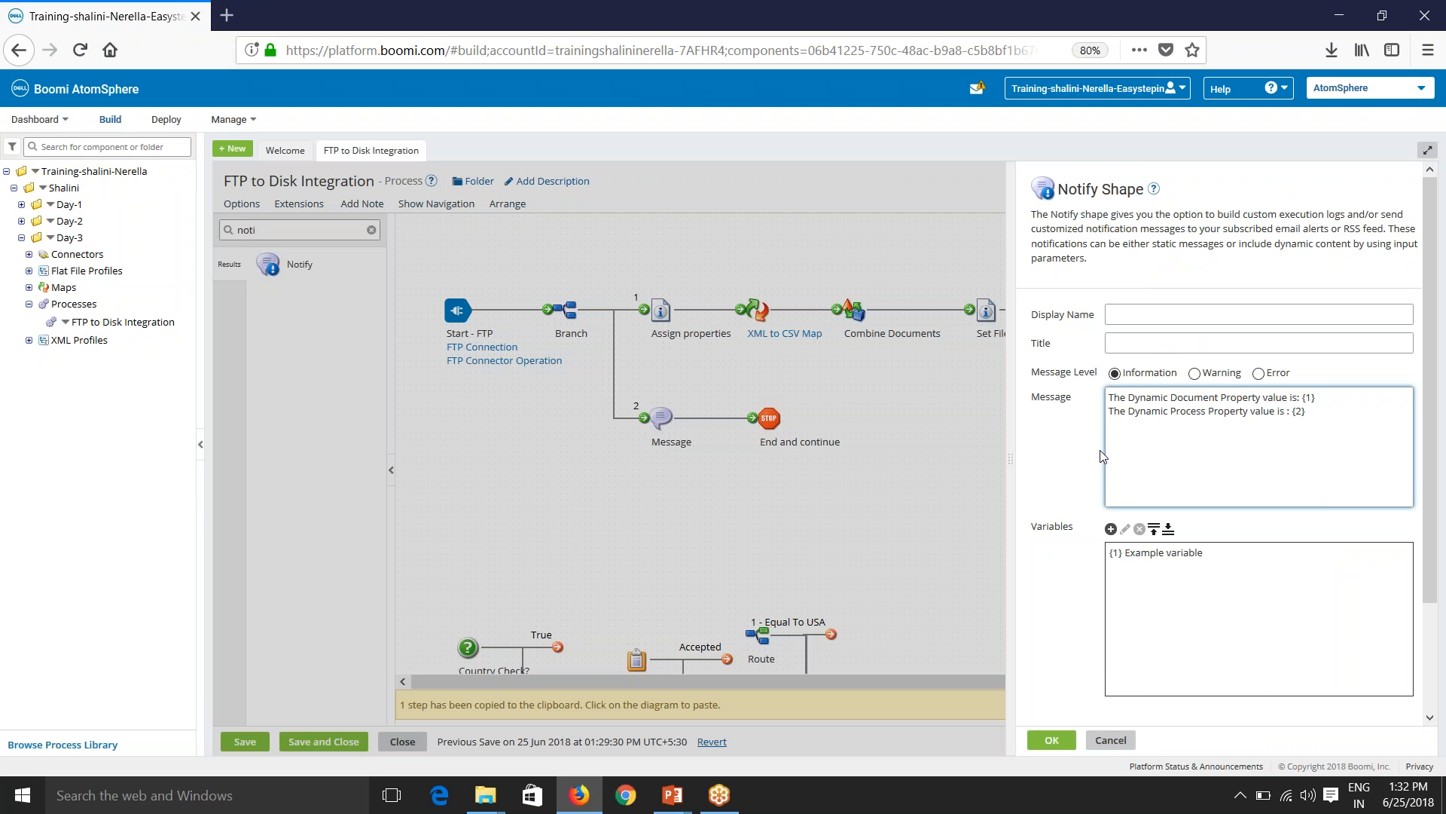
left_click(1445, 286)
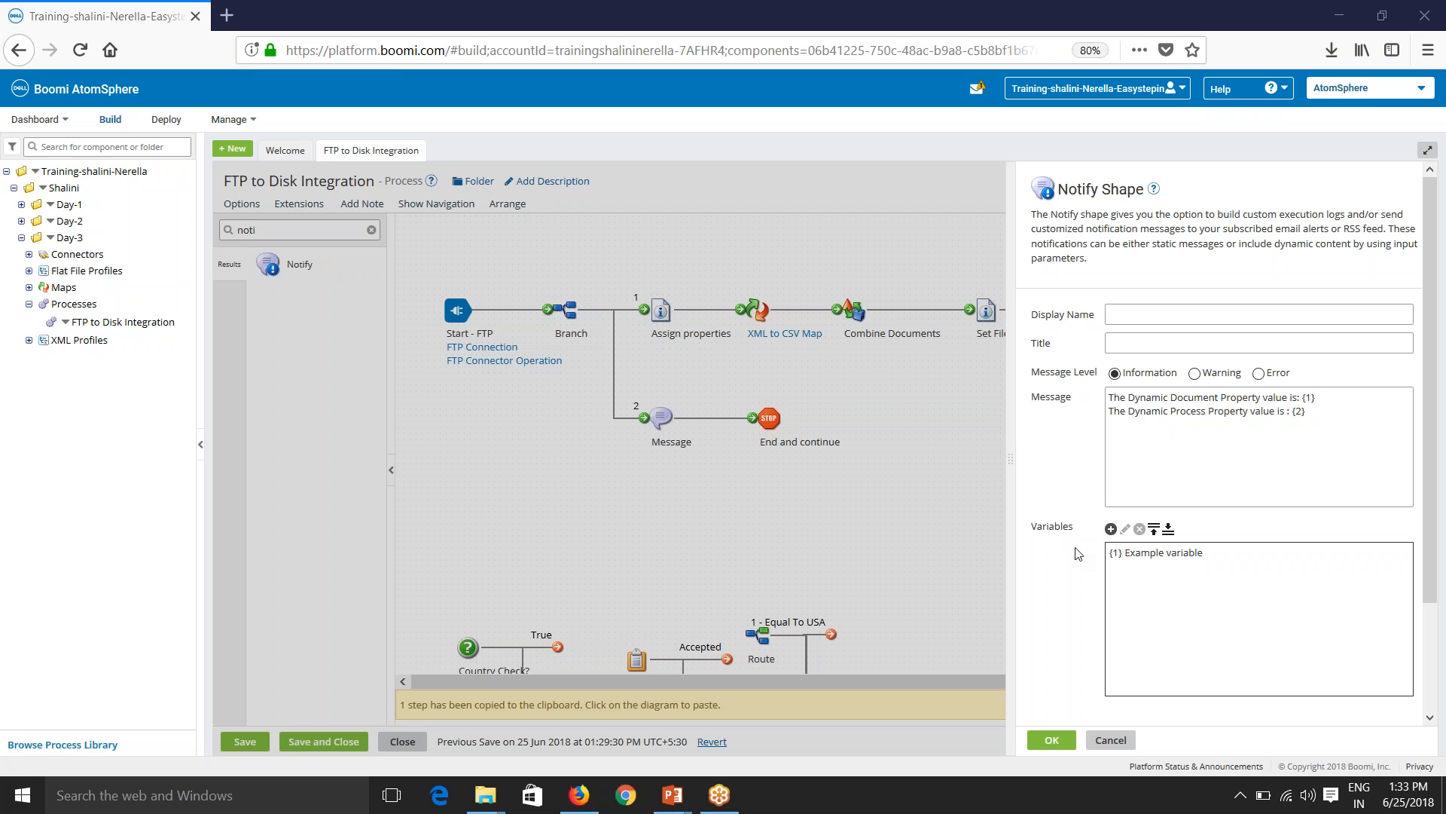
left_click(1048, 741)
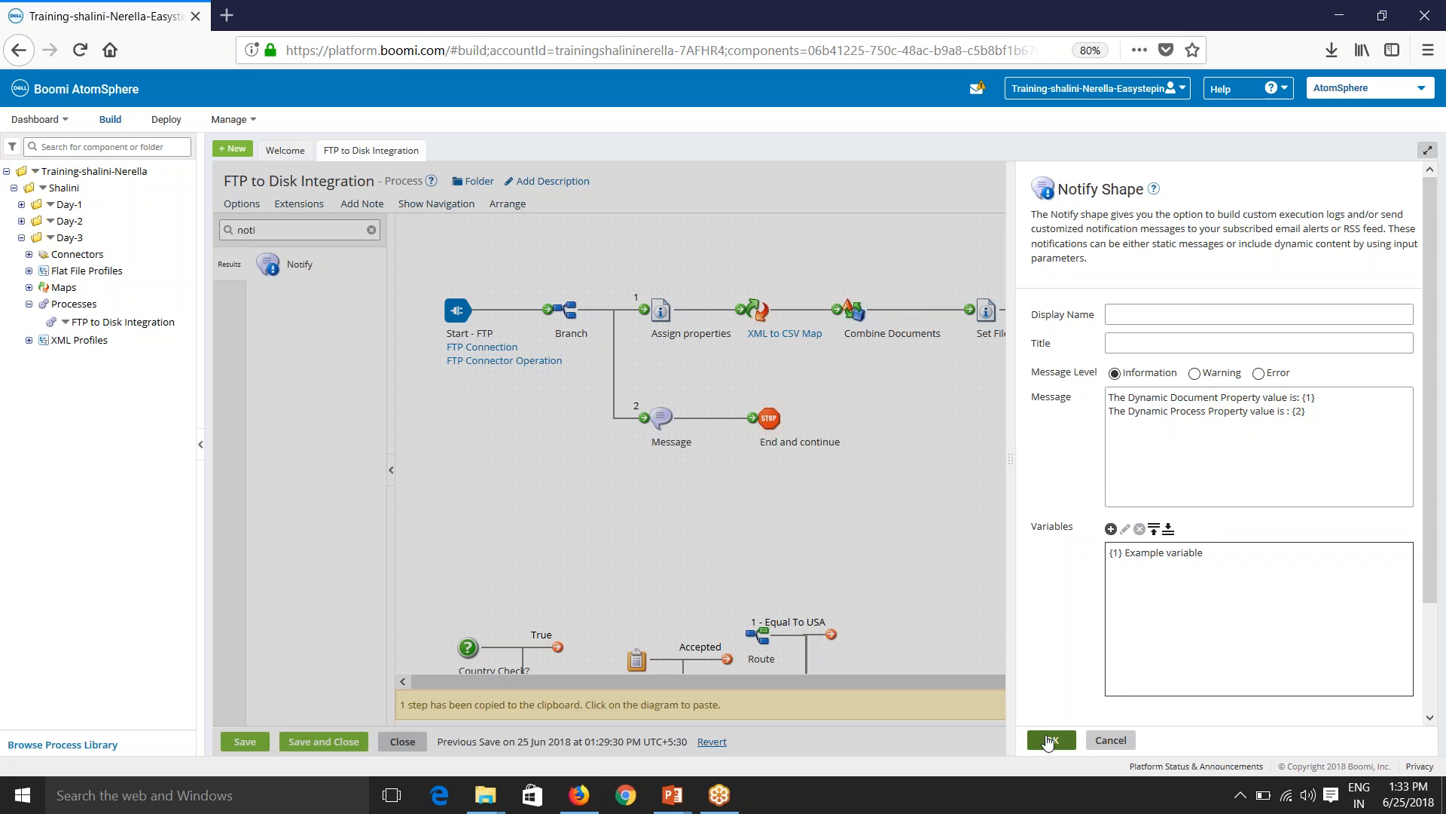
Copy the dynamic document property name DDP_FileName from the Assign properties shape.
left_click(663, 312)
left_click(1062, 400)
left_click(1011, 372)
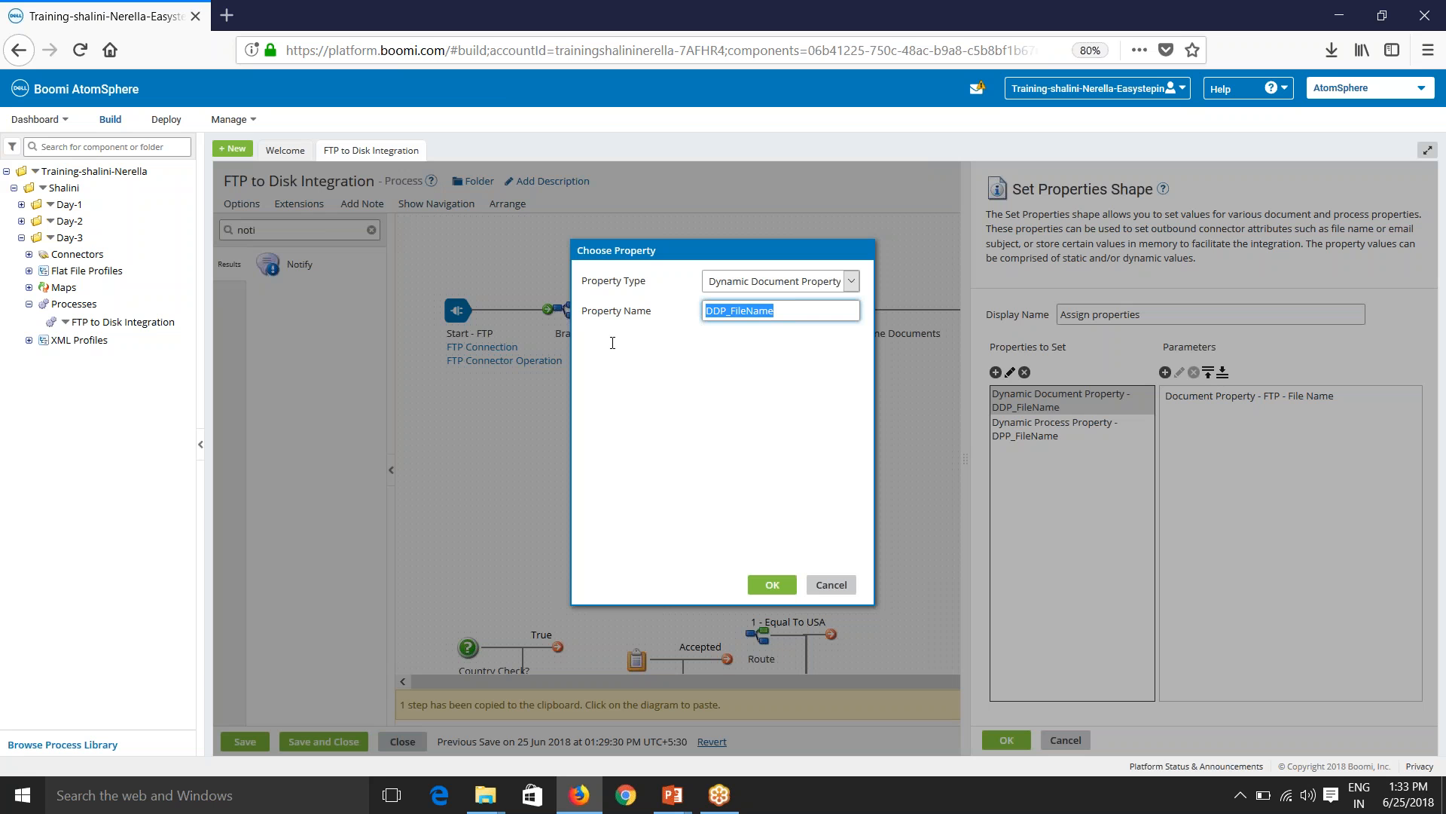
left_click(768, 587)
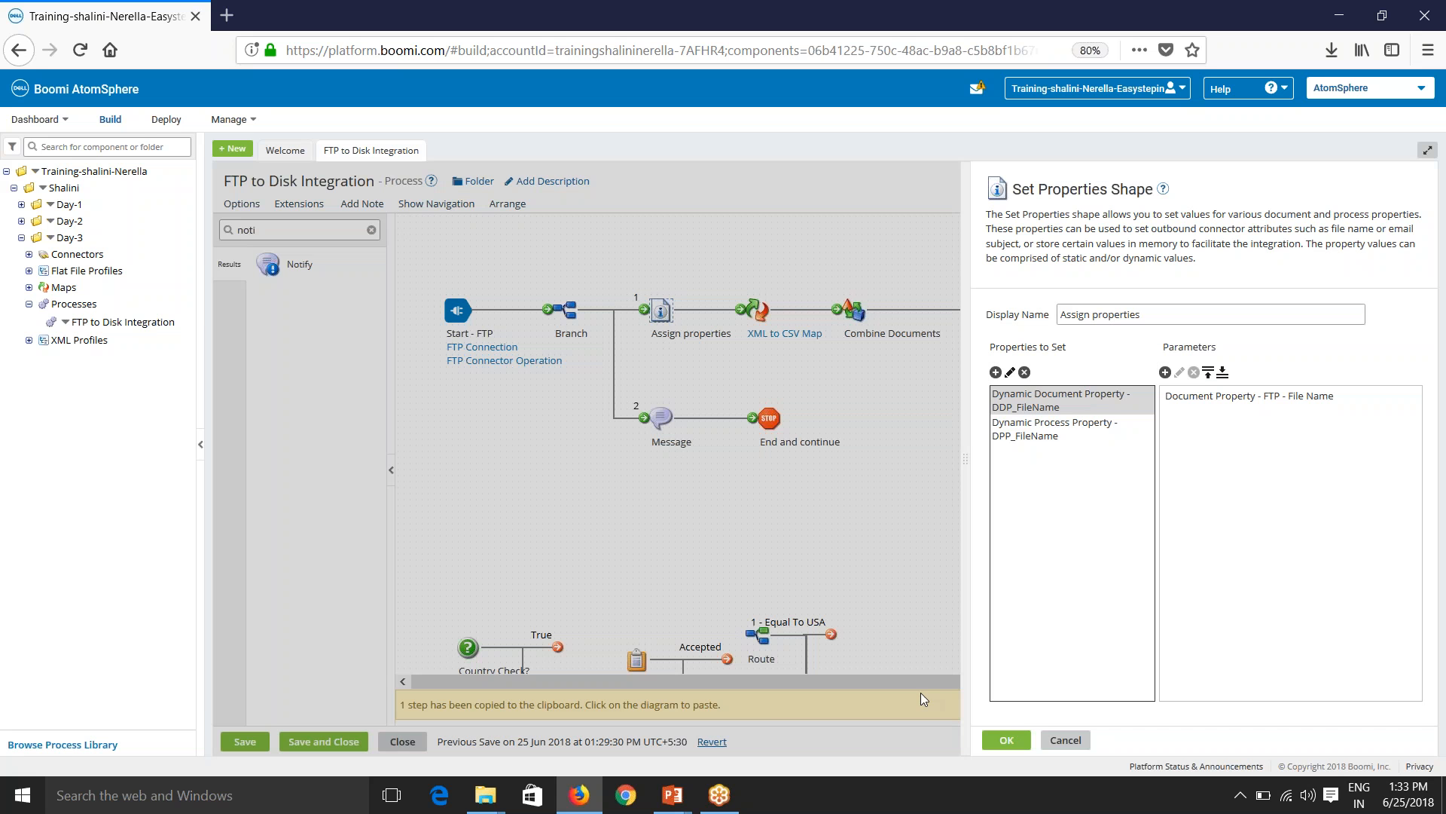
left_click(1007, 740)
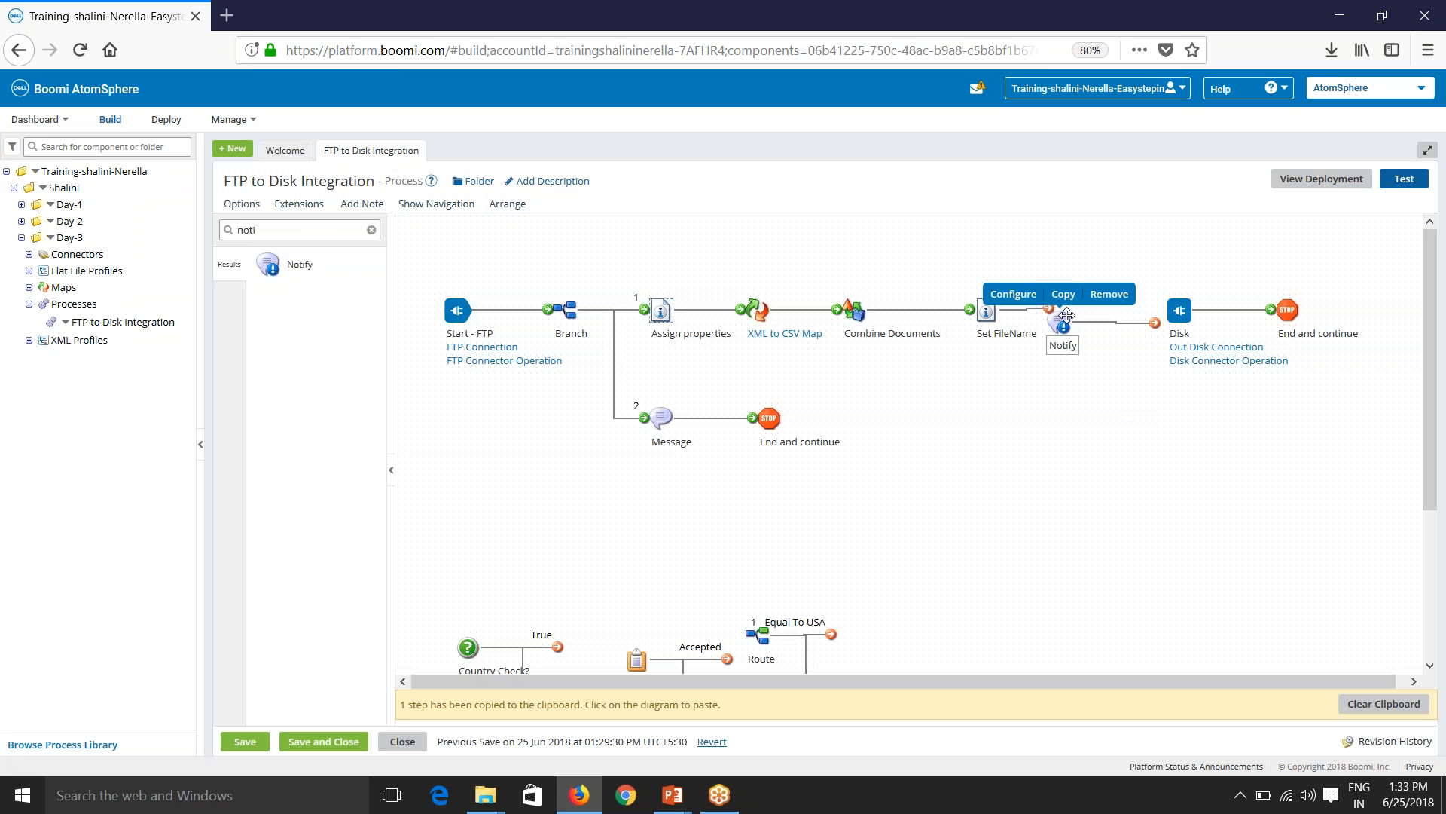
Add the dynamic document property DDP_FileName as the Notify shape's first variable.
left_click(1066, 323)
left_click(1111, 529)
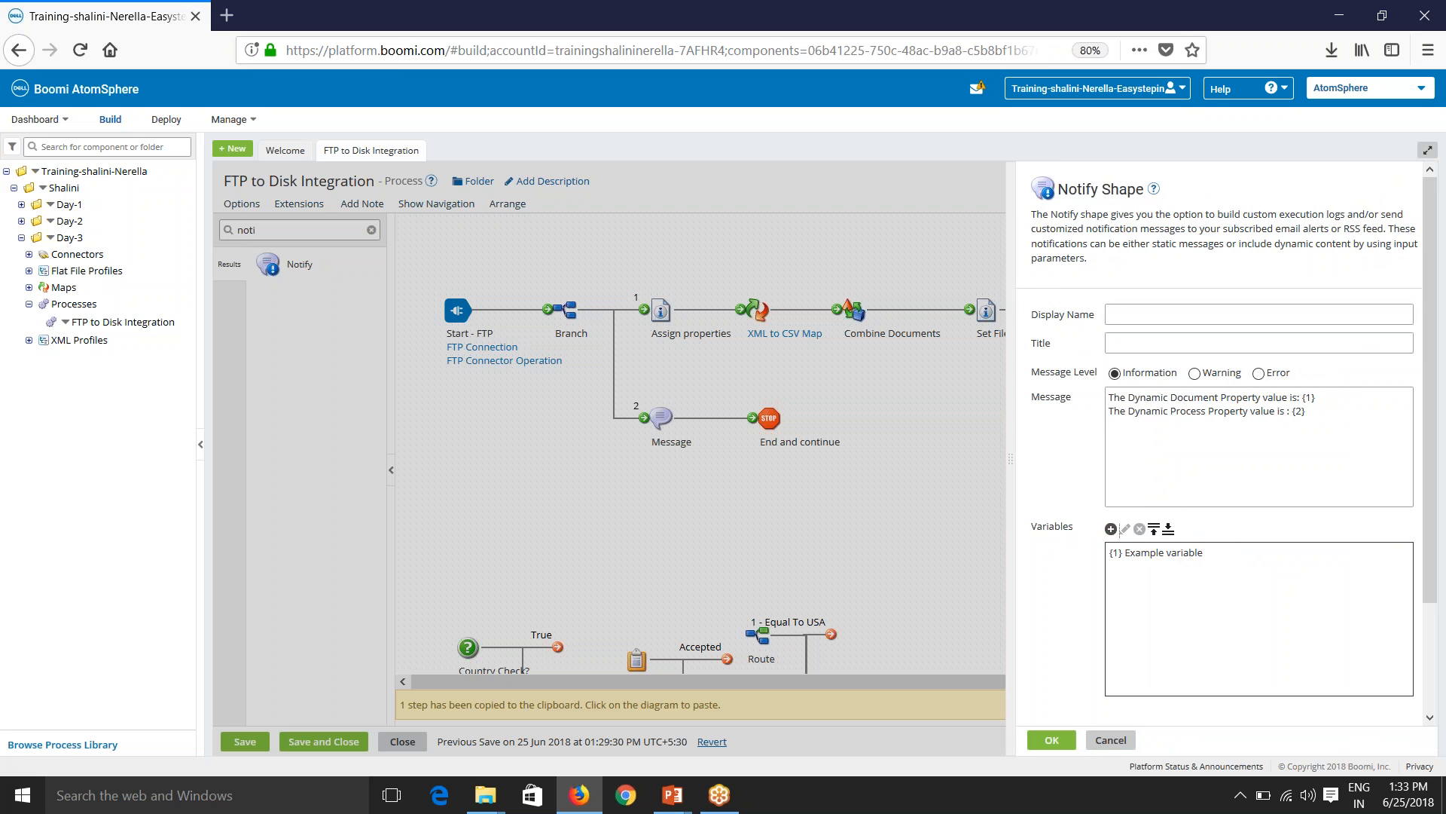
left_click(708, 229)
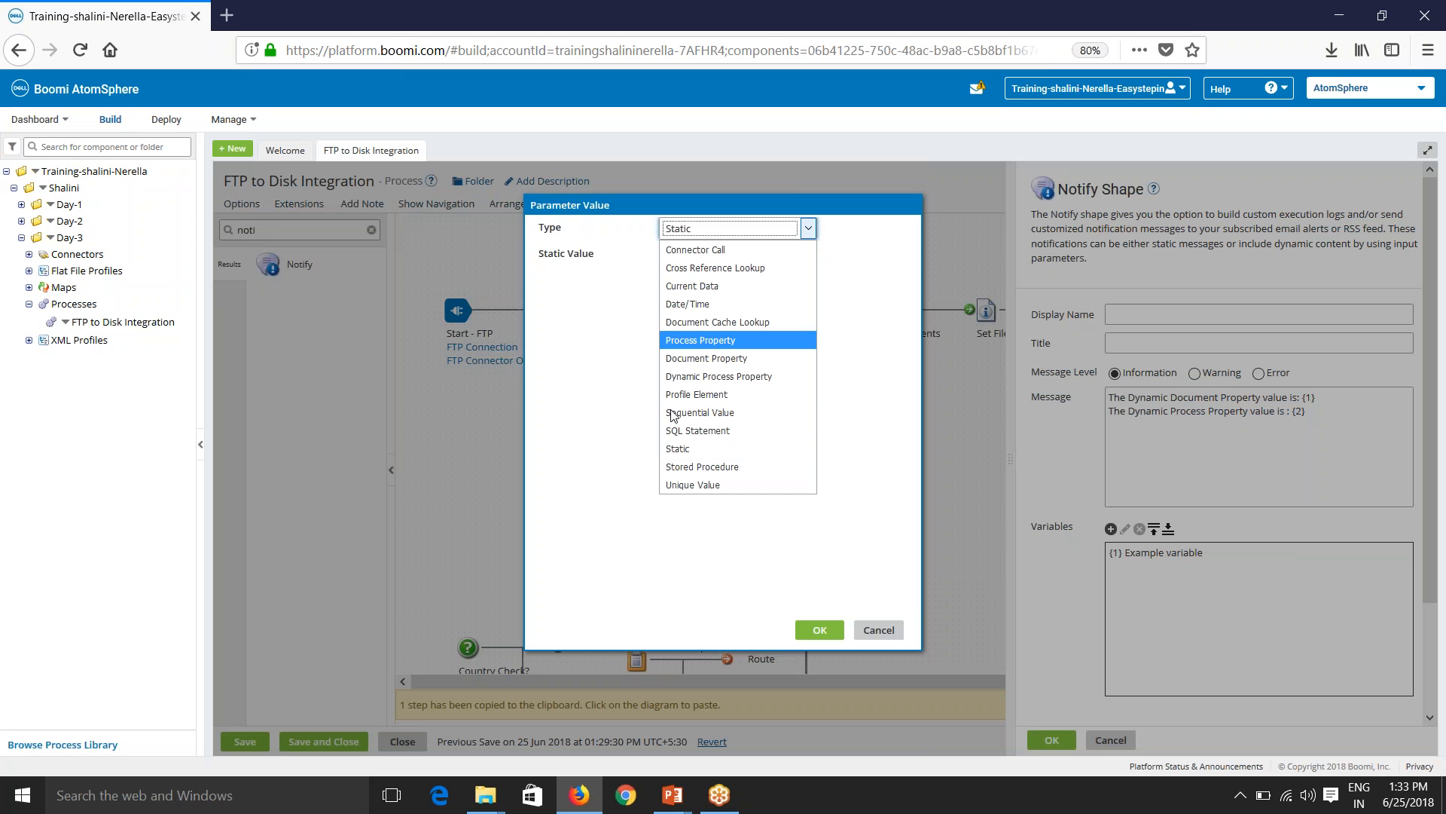
left_click(687, 359)
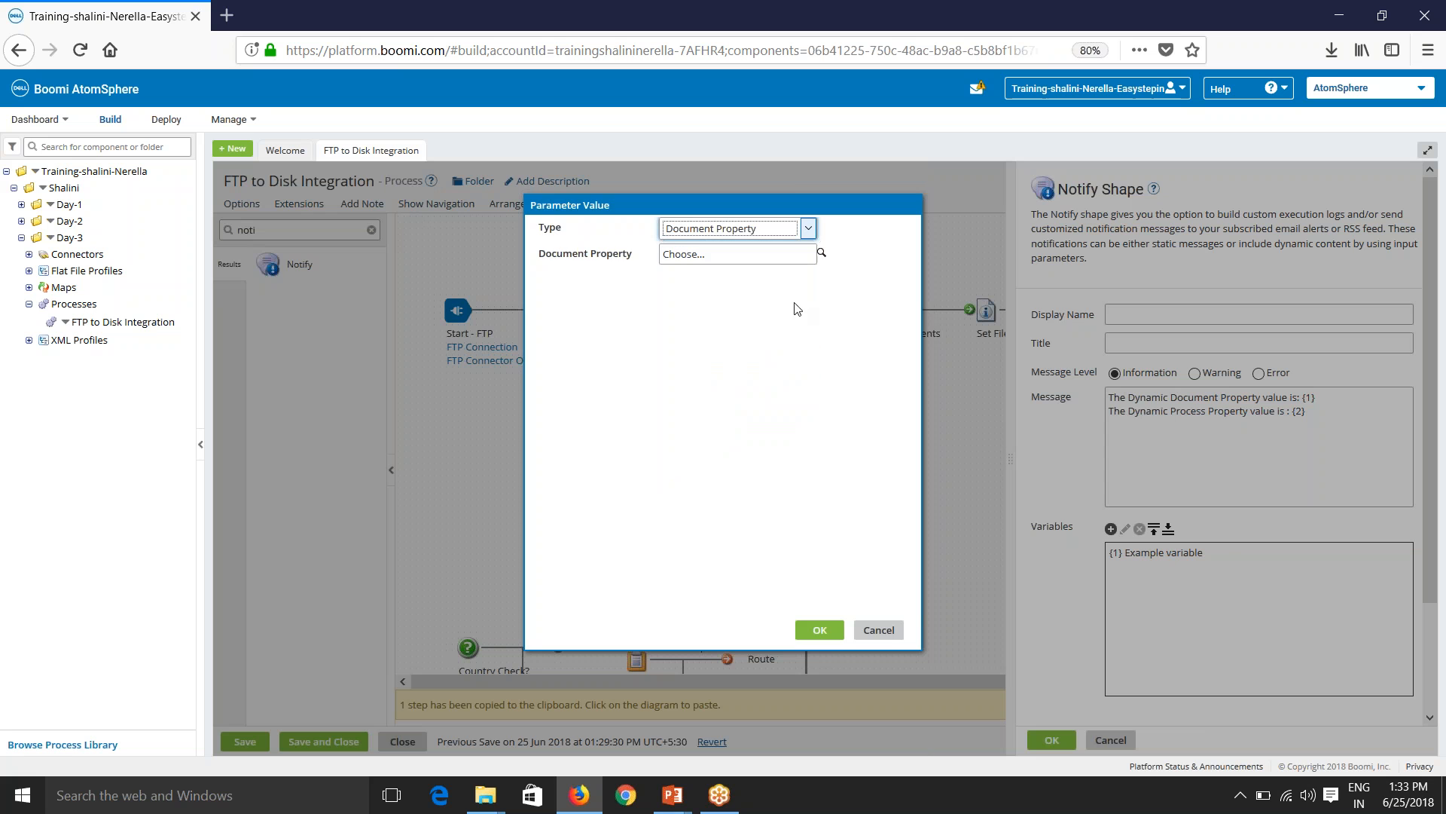
left_click(824, 262)
left_click(787, 285)
left_click(759, 316)
type("DDP_FileName")
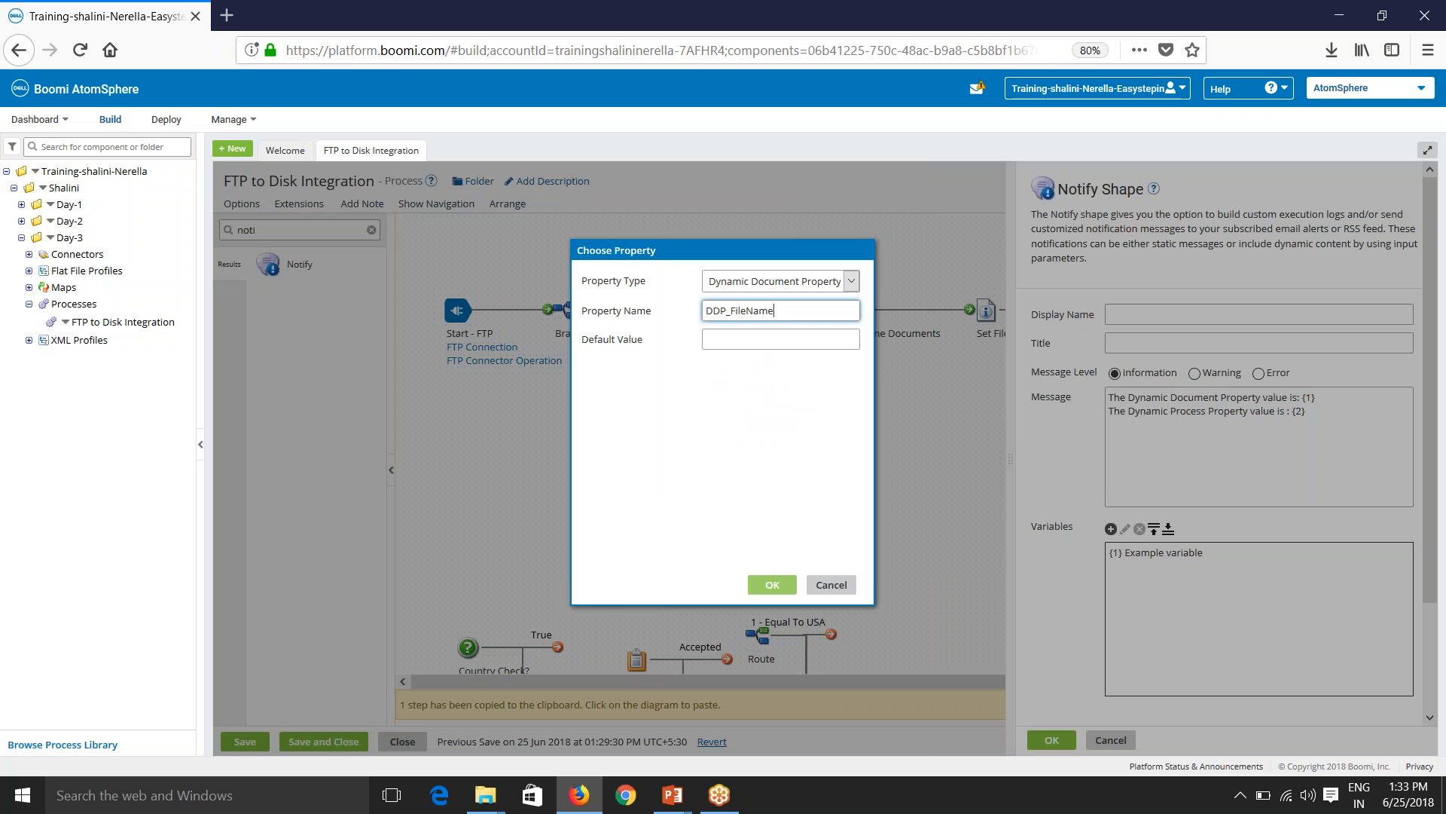
left_click(775, 585)
left_click(811, 625)
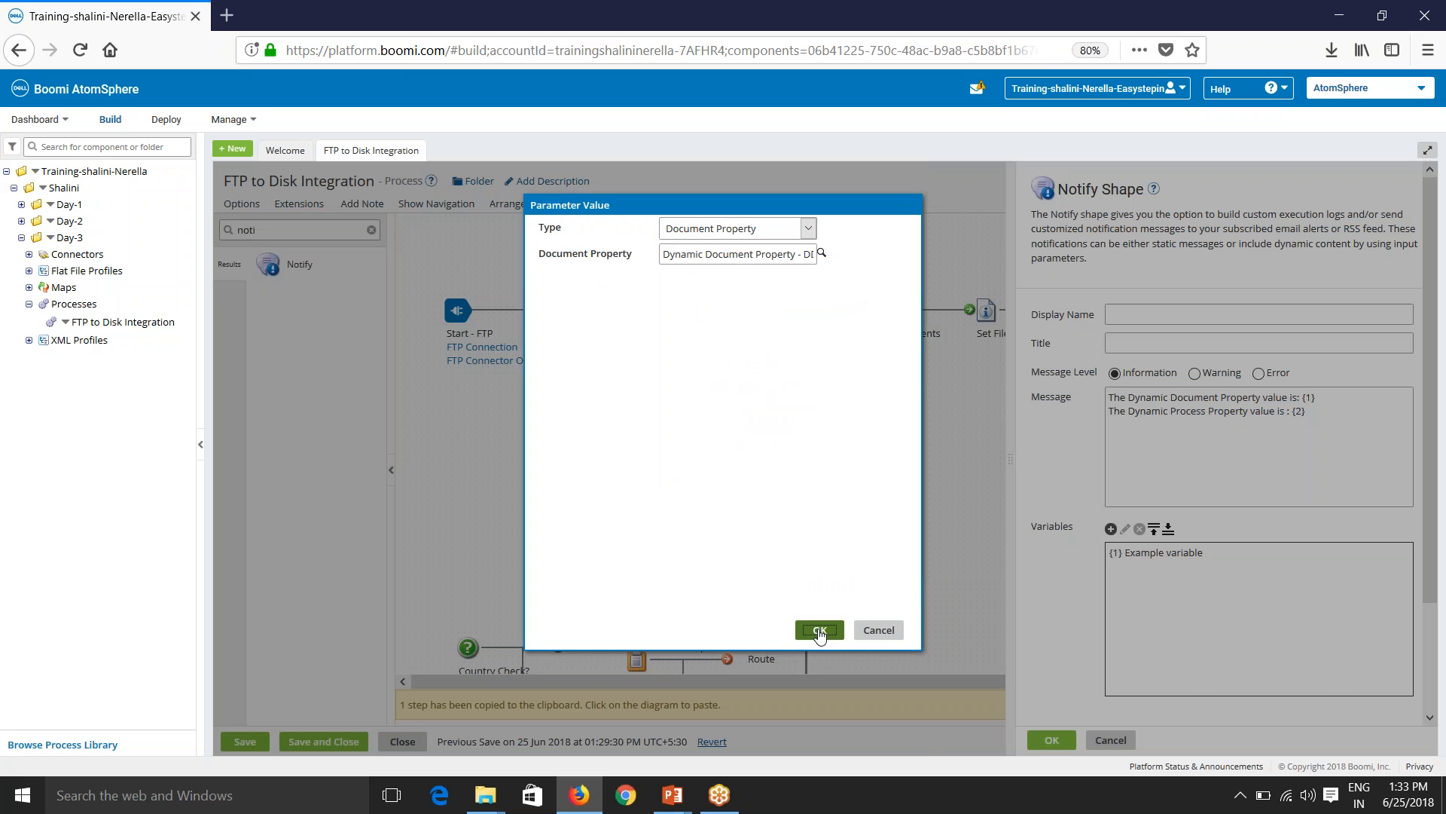
Add the dynamic process property DPP_FileName as the second Notify variable and apply the shape's settings.
left_click(1110, 529)
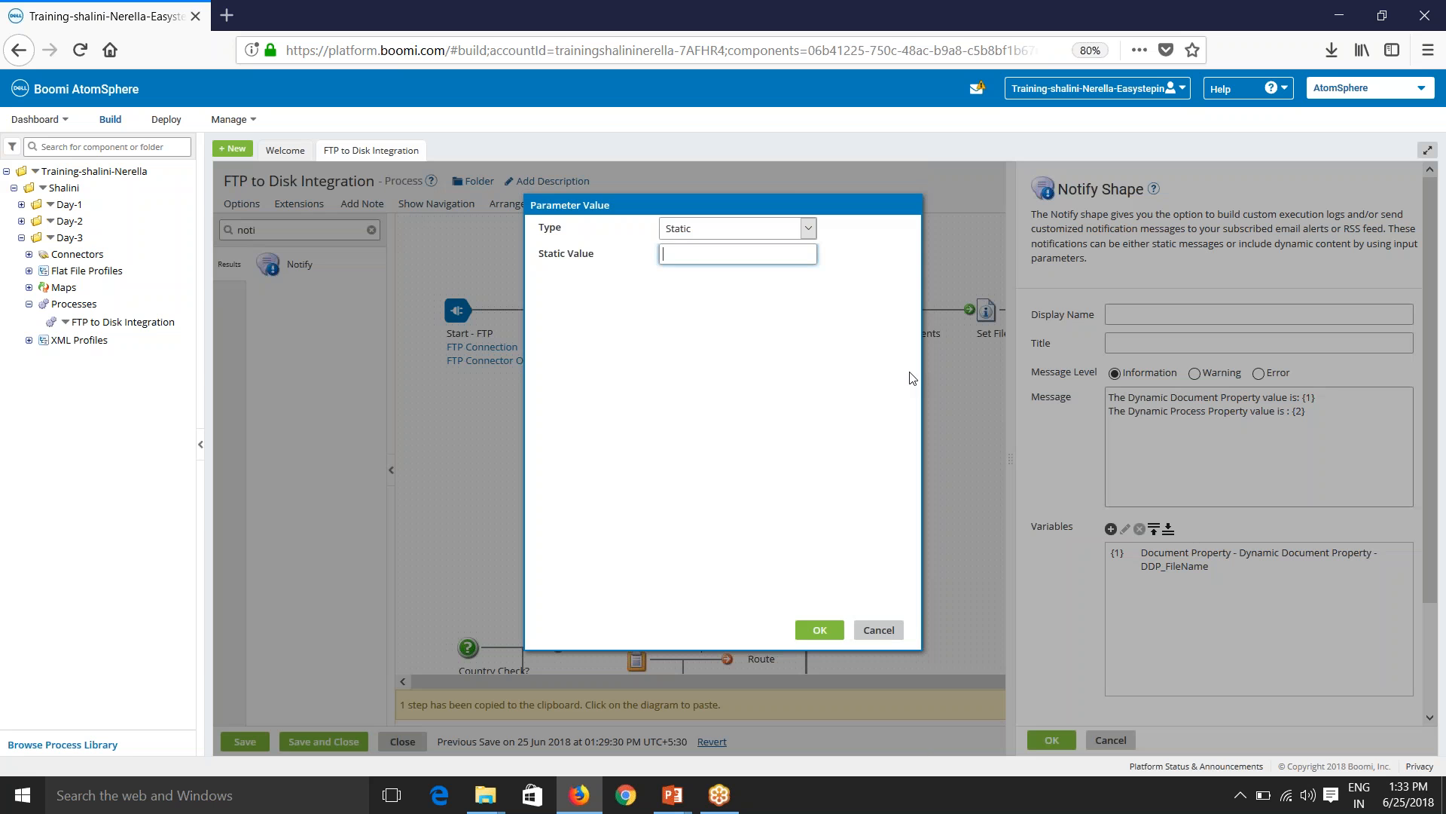
left_click(791, 230)
left_click(754, 374)
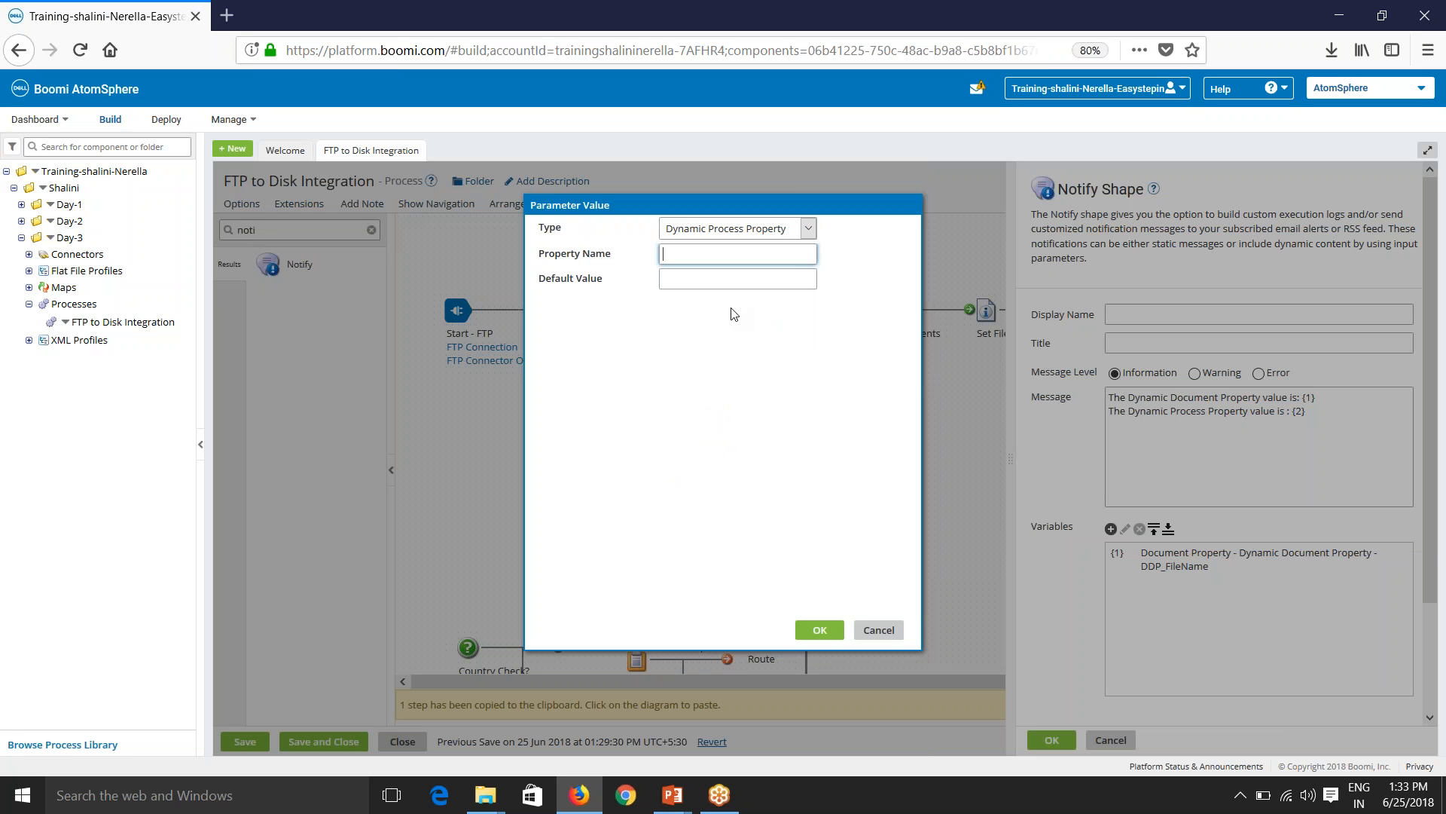
type("DDP_FileName")
key("shift+Right")
type("P")
left_click(820, 630)
left_click(1052, 740)
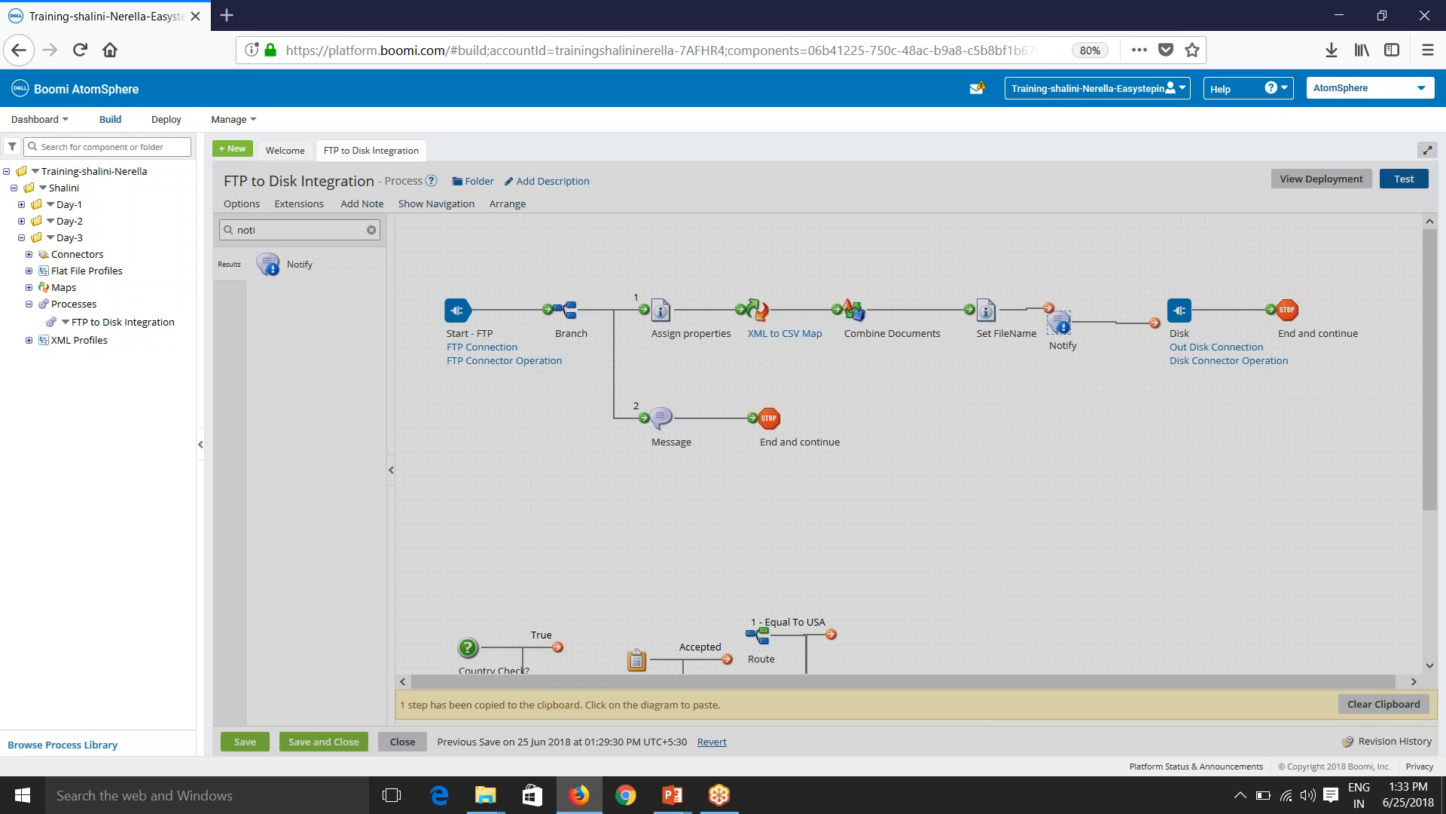
Align and connect Notify between Set FileName and Disk, and save the process while entering test mode.
left_click_drag(1057, 329, 1083, 312)
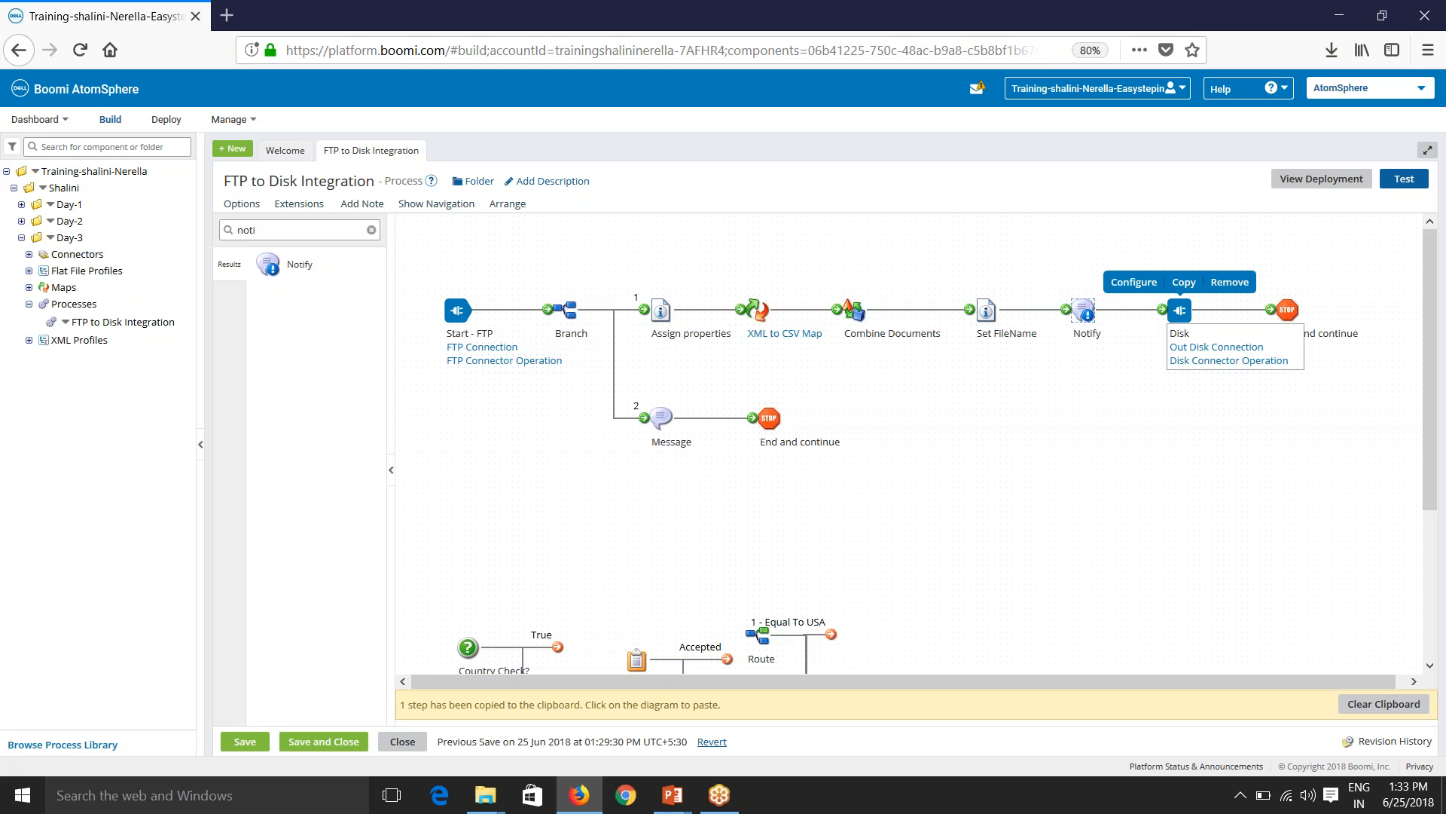
mouse_move(1094, 330)
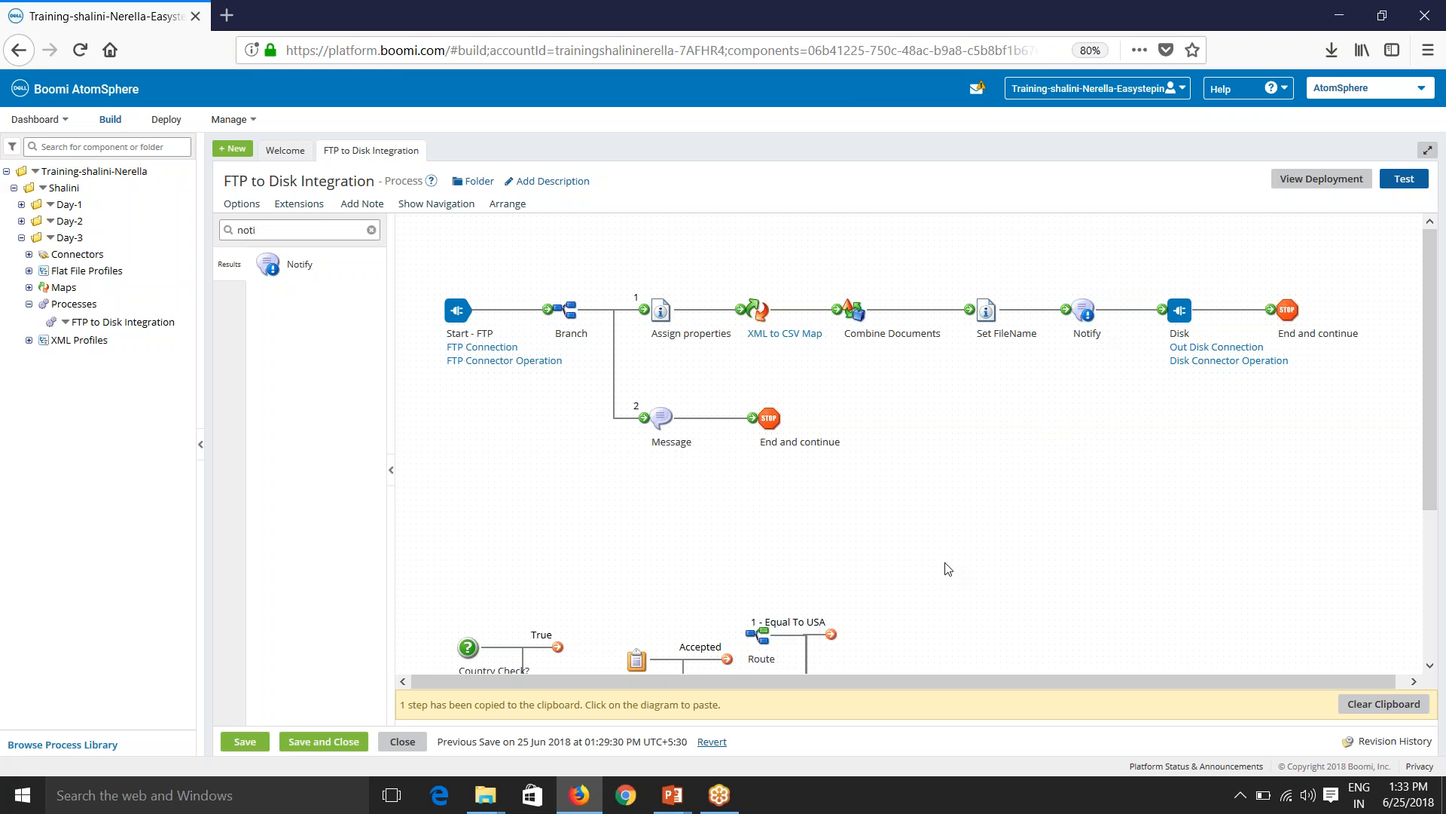
left_click(1404, 179)
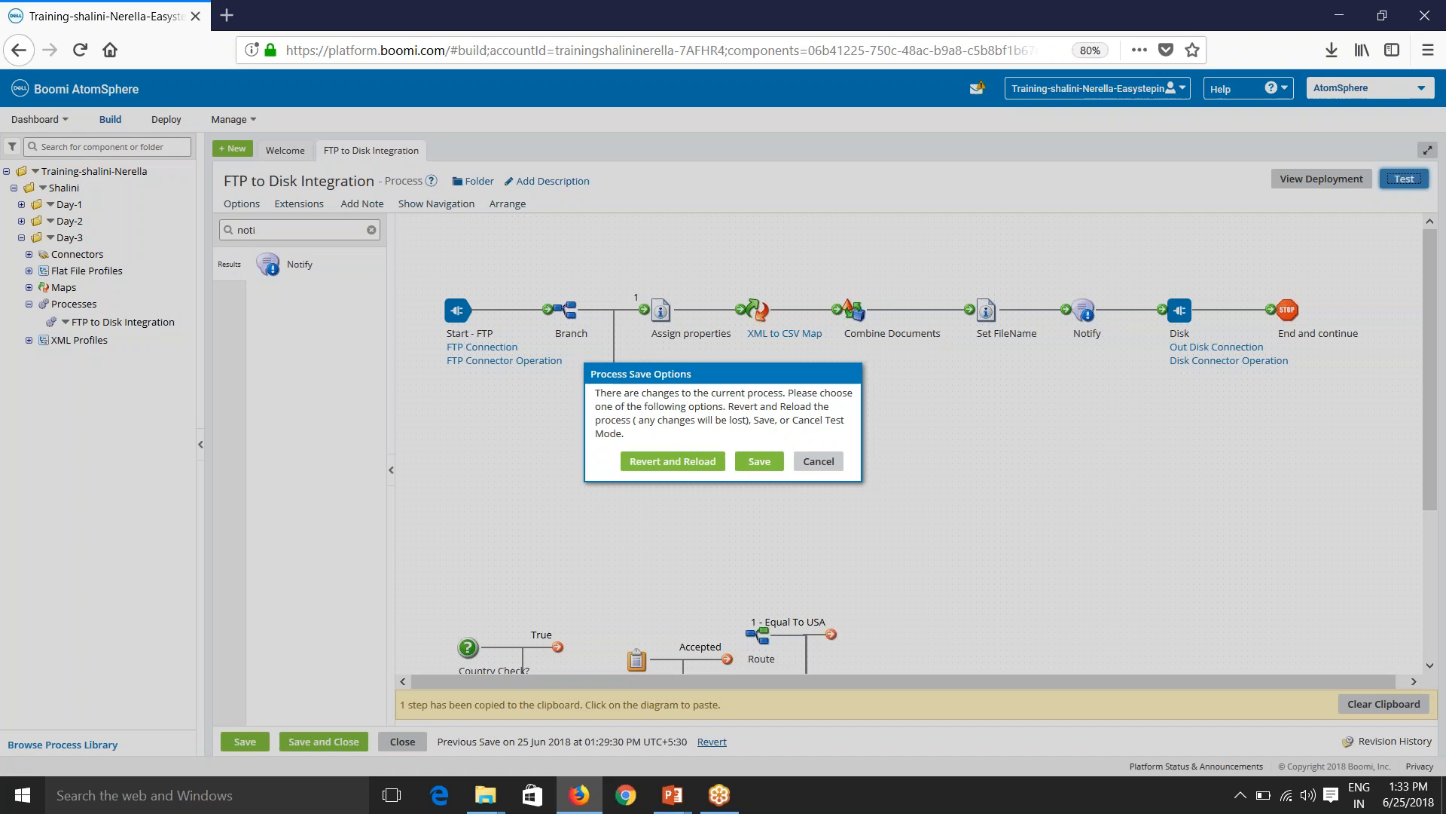
left_click(752, 469)
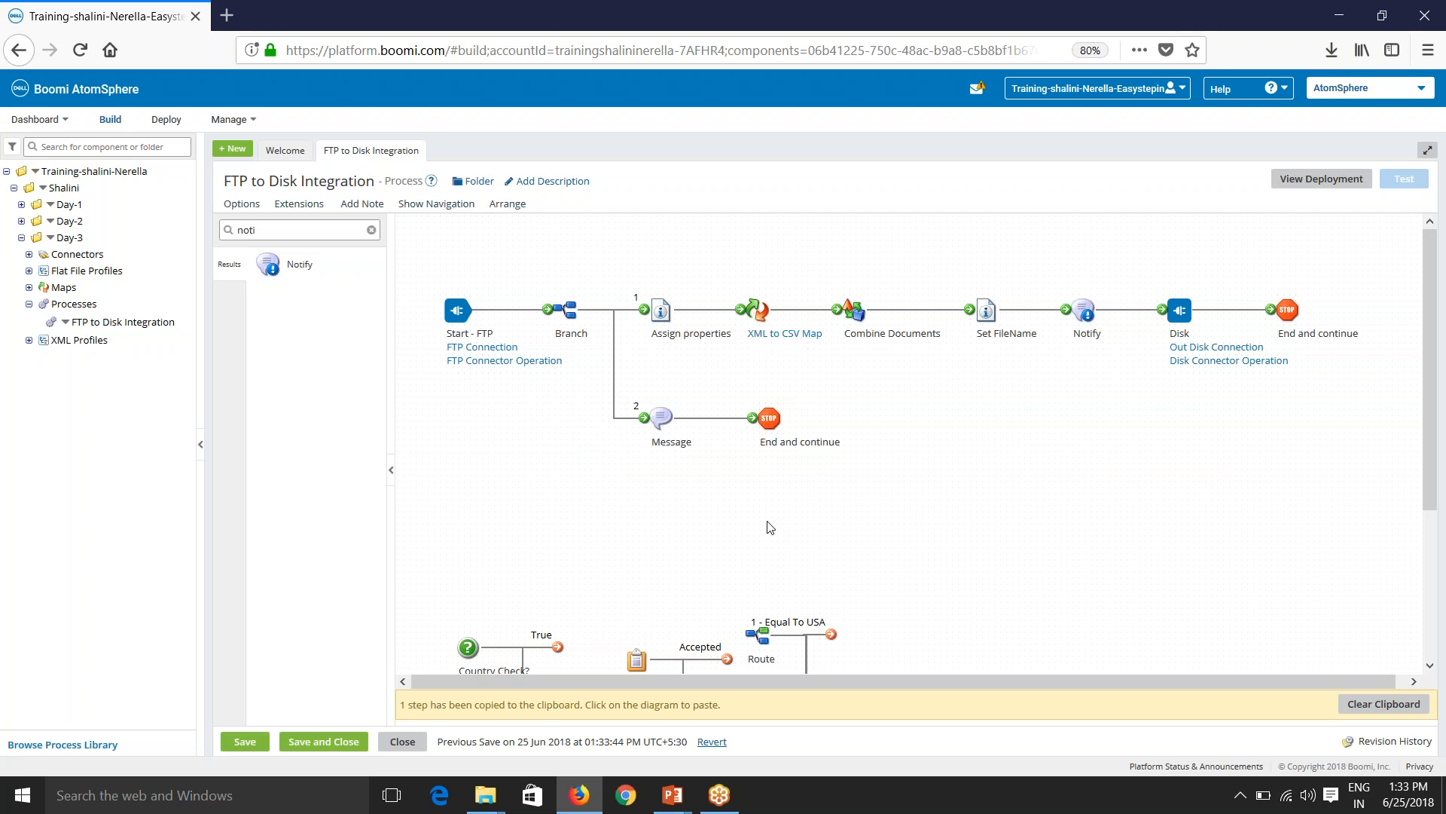
Check the Notify and Disk shapes' test logs and view the combined document's source data at Disk.
left_click(955, 294)
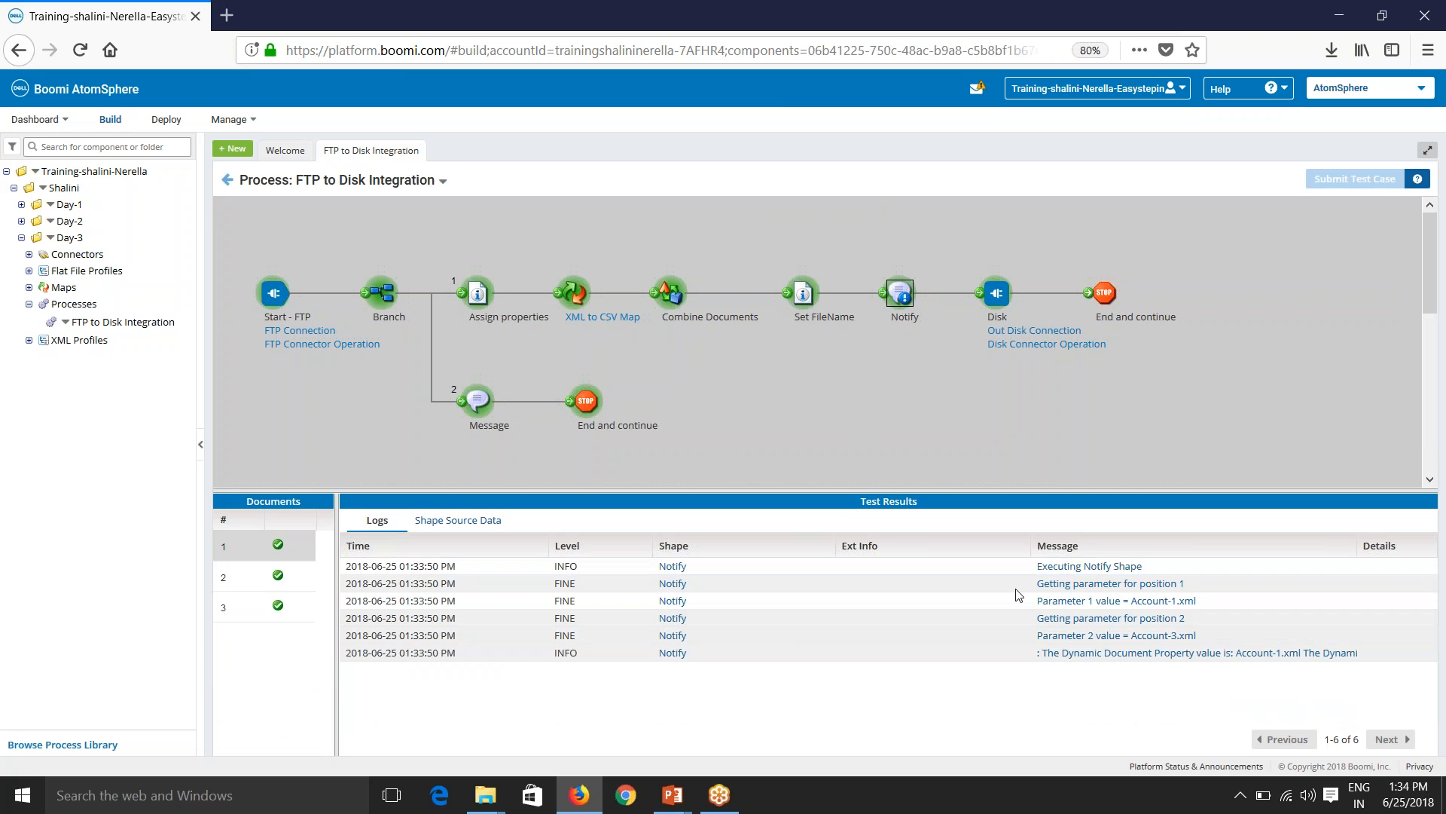
left_click(999, 295)
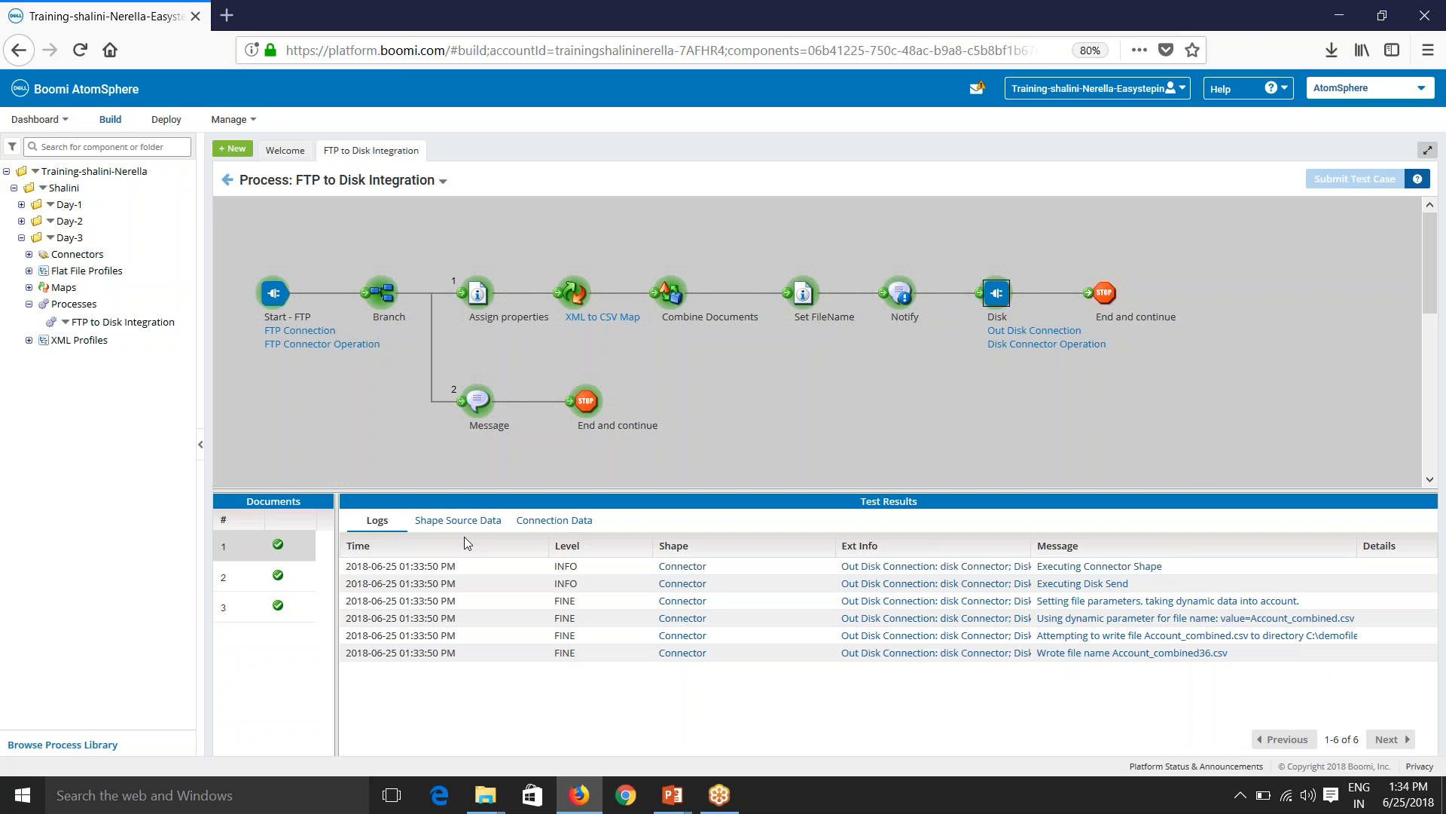
left_click(463, 527)
left_click(351, 571)
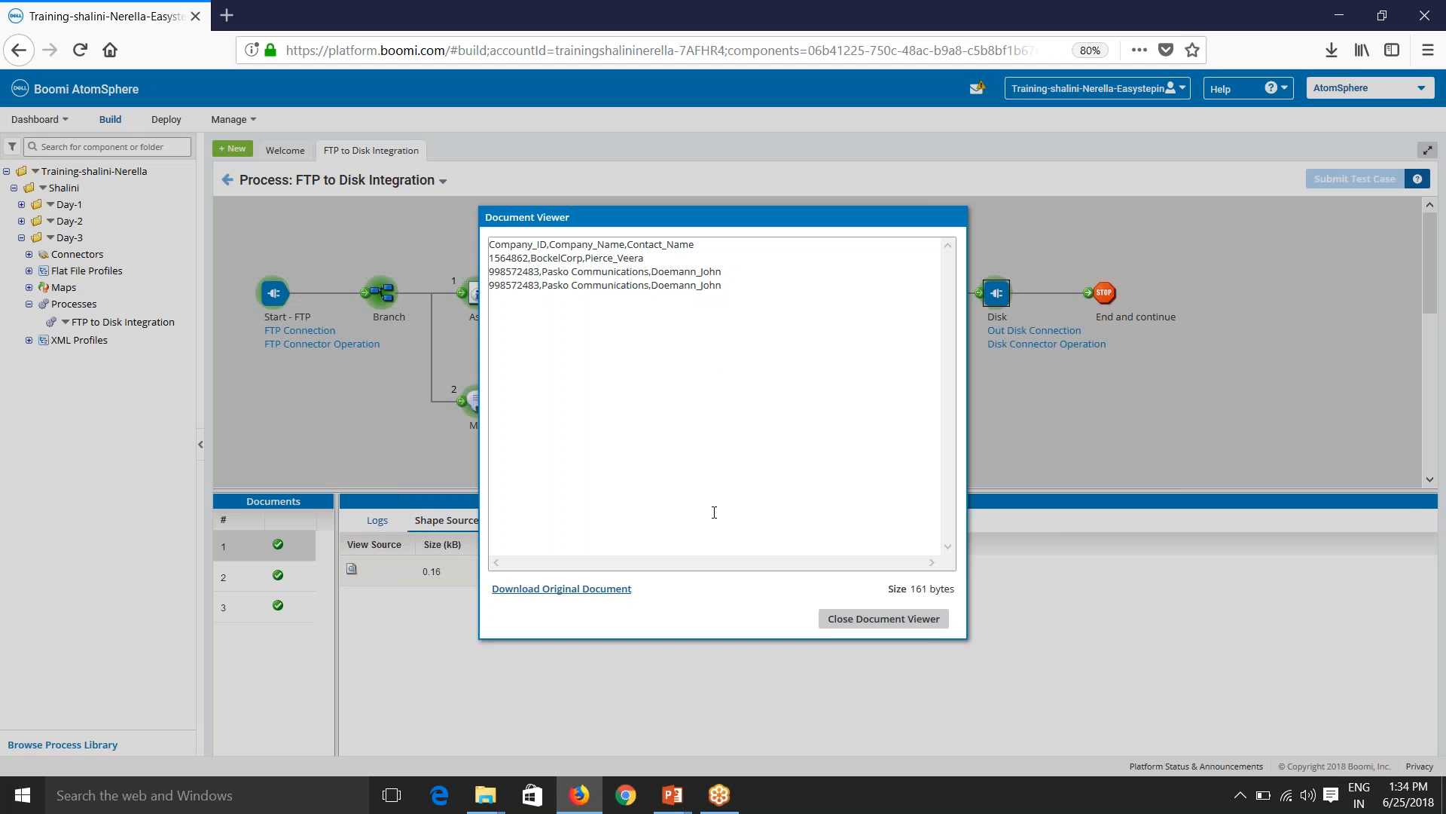
left_click(884, 619)
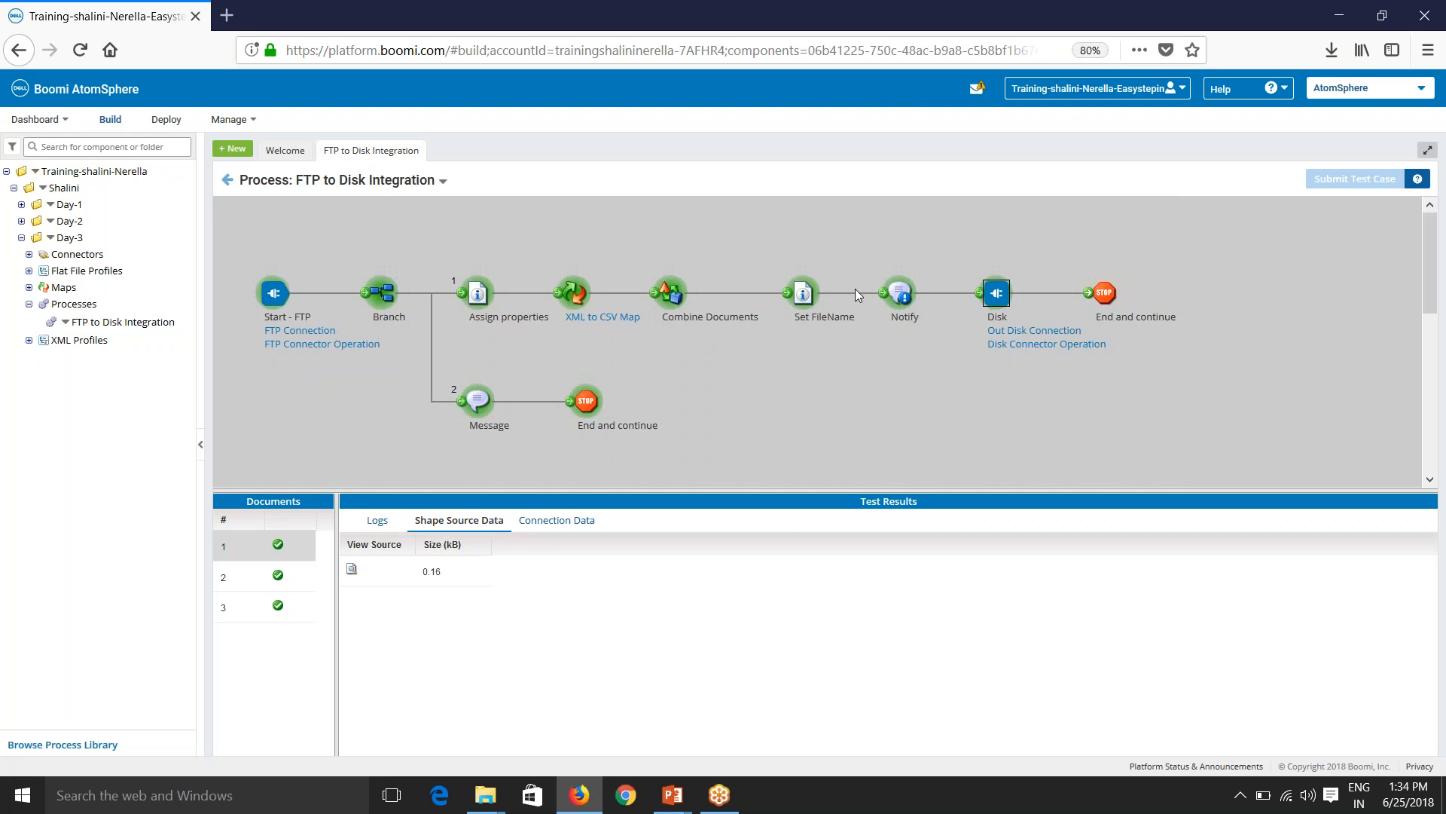
Open the full Notify log message and compare the dynamic document and dynamic process property values.
left_click(900, 298)
left_click(376, 520)
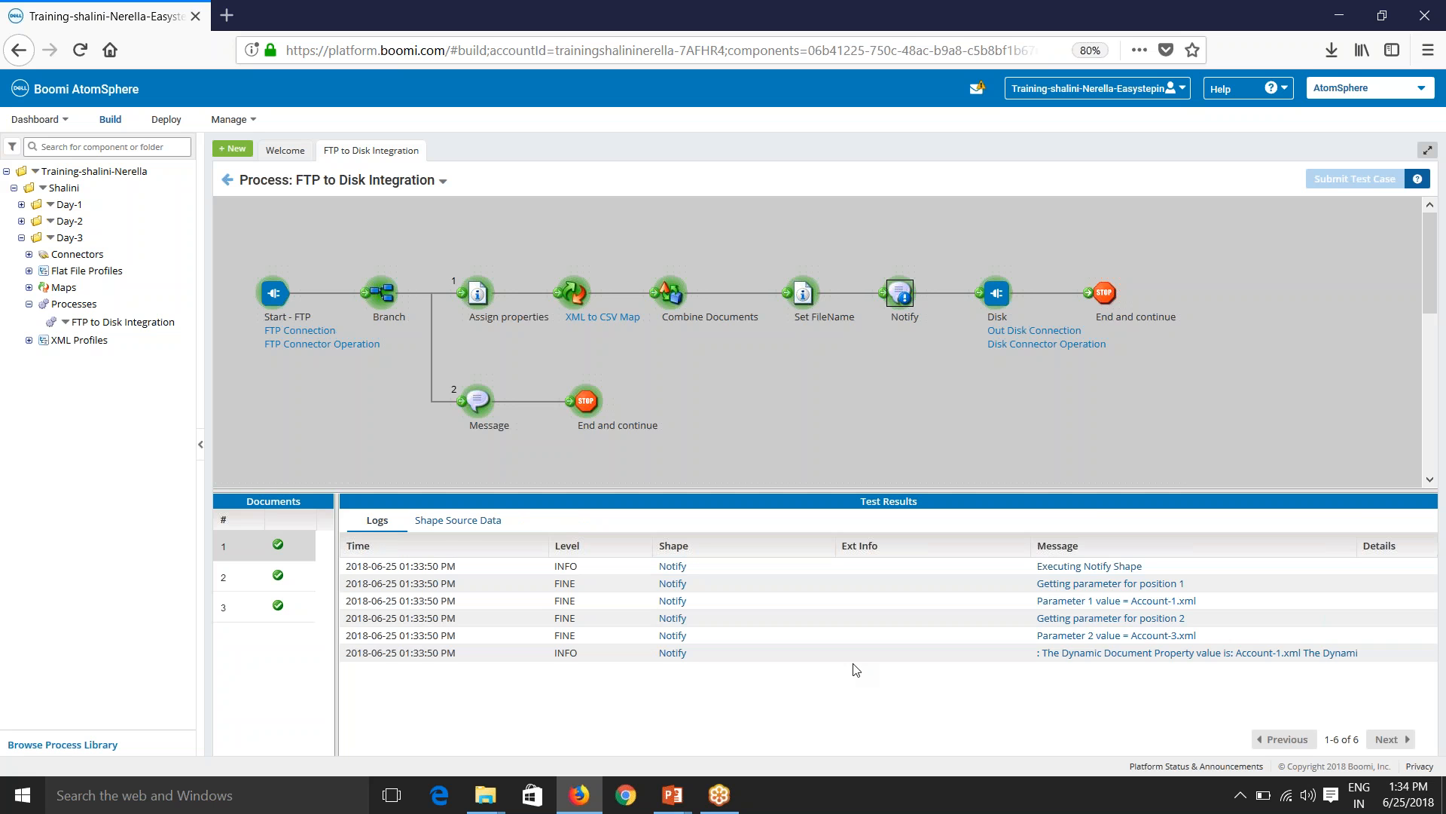
left_click(1056, 654)
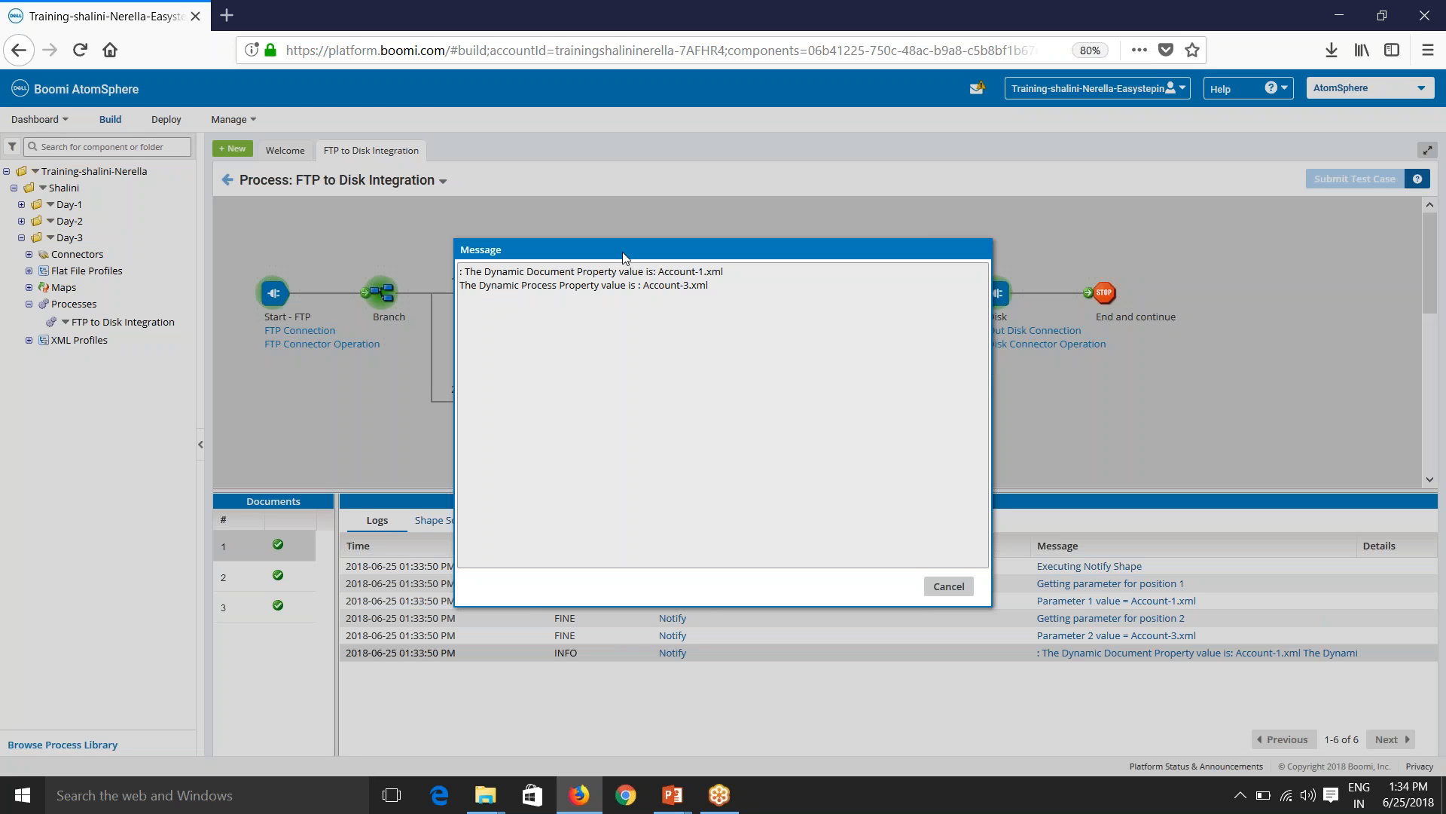
mouse_move(605, 285)
left_mouse_down()
mouse_move(704, 271)
mouse_move(633, 288)
left_mouse_up()
left_click(718, 279)
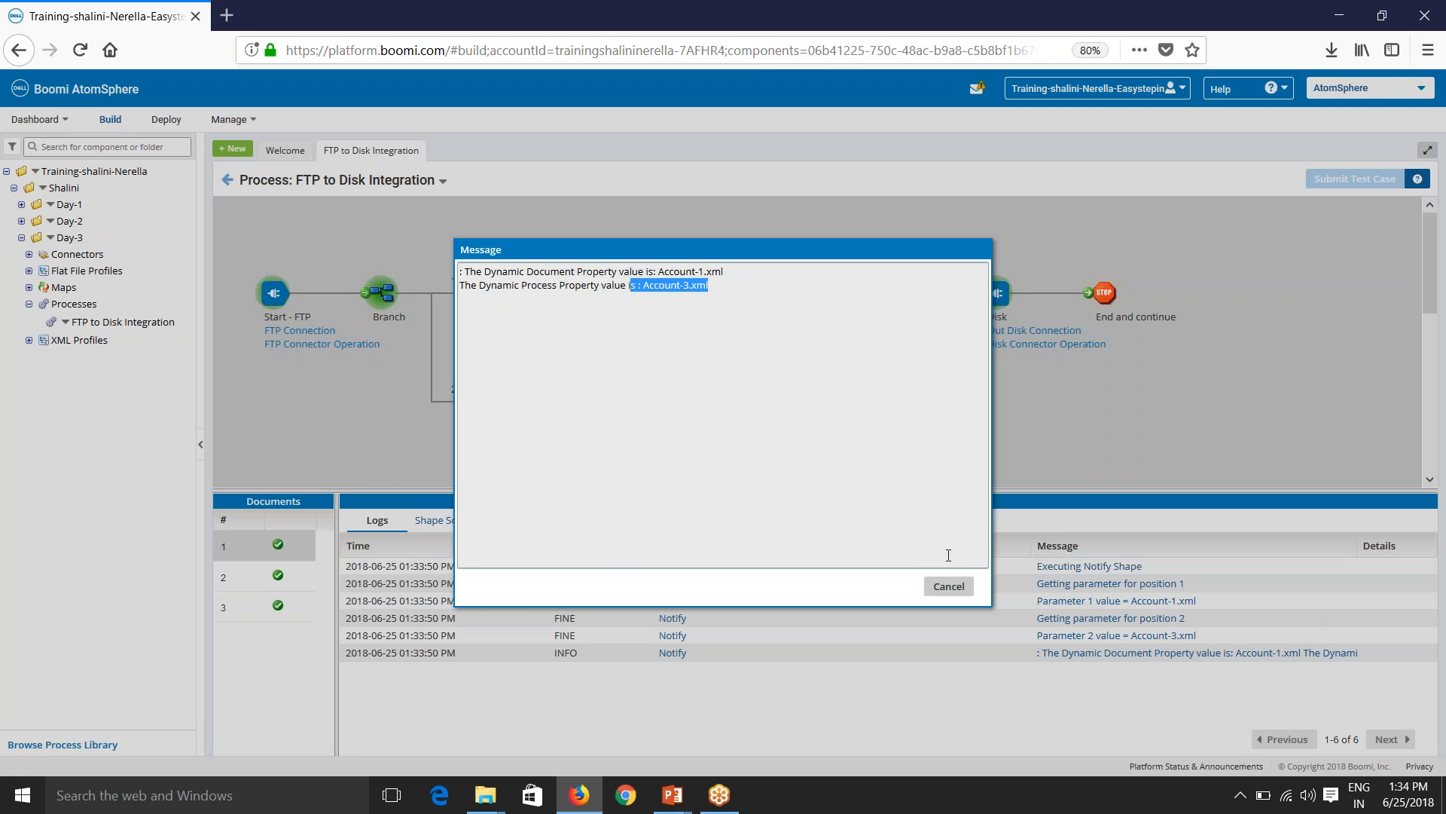
Open the full Notify log messages for documents 2 and 3 and compare their dynamic document and process property values.
left_click(948, 586)
left_click(226, 577)
left_click(1197, 653)
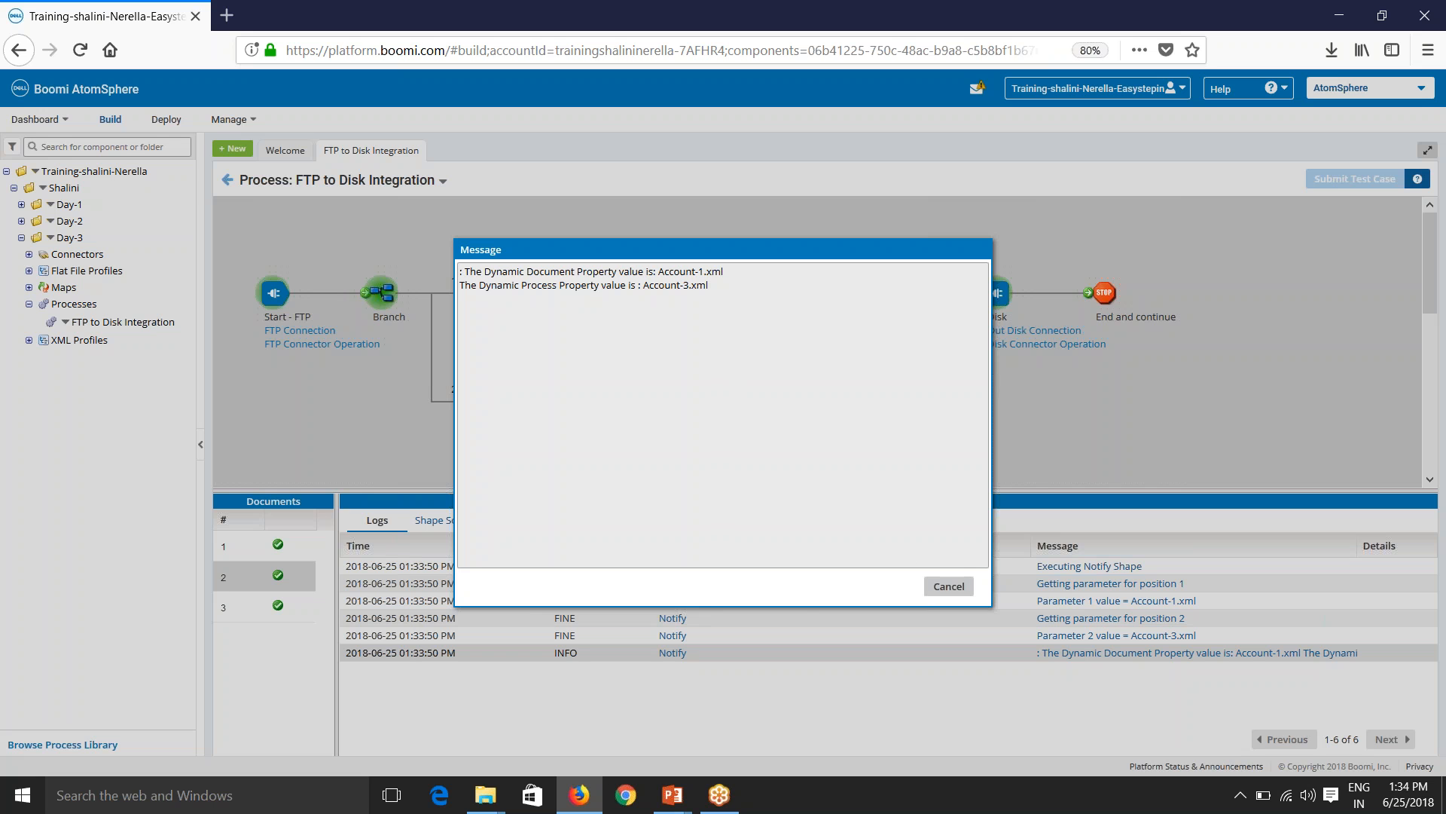
left_click(948, 586)
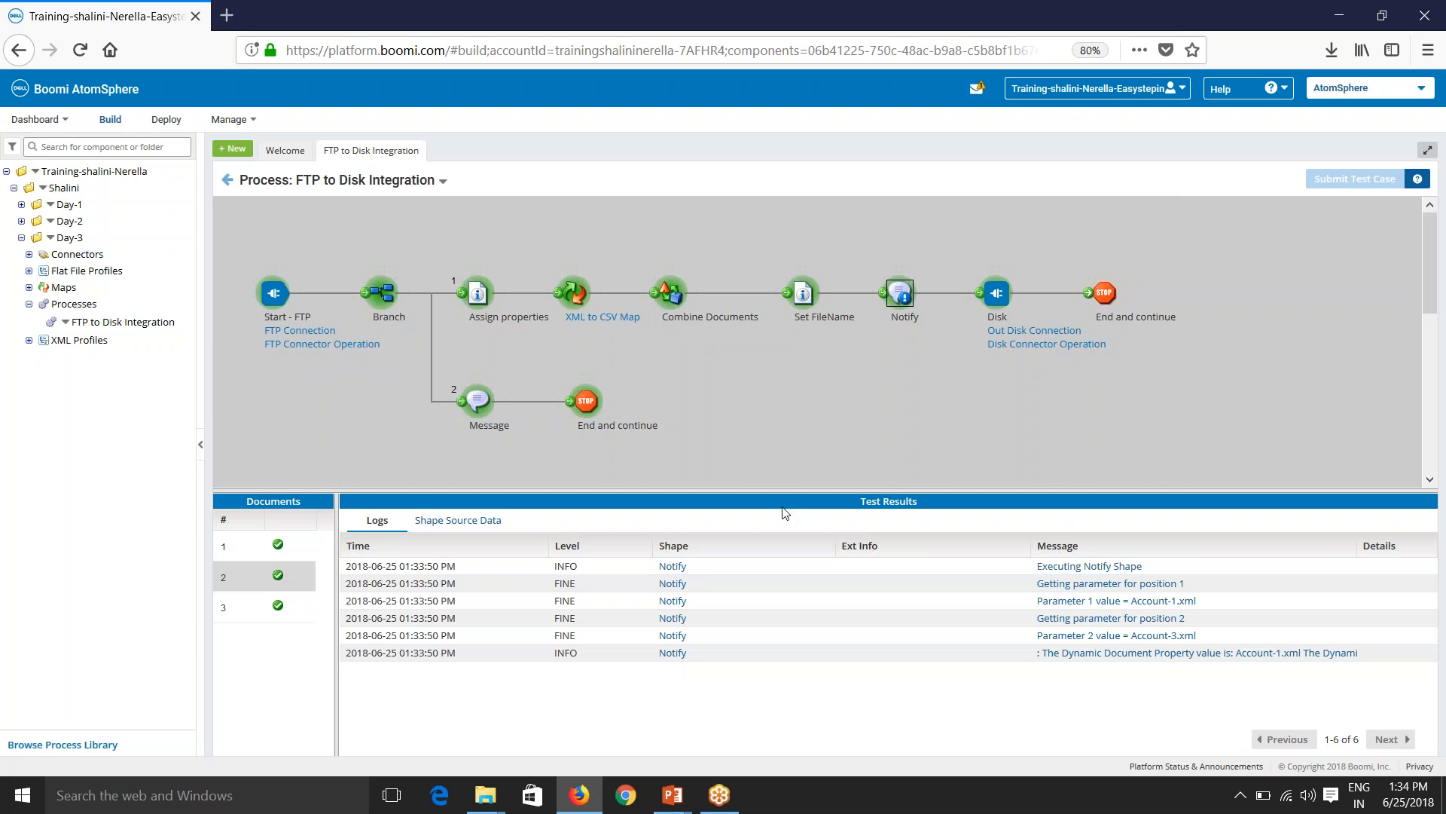
left_click(226, 608)
left_click(1145, 653)
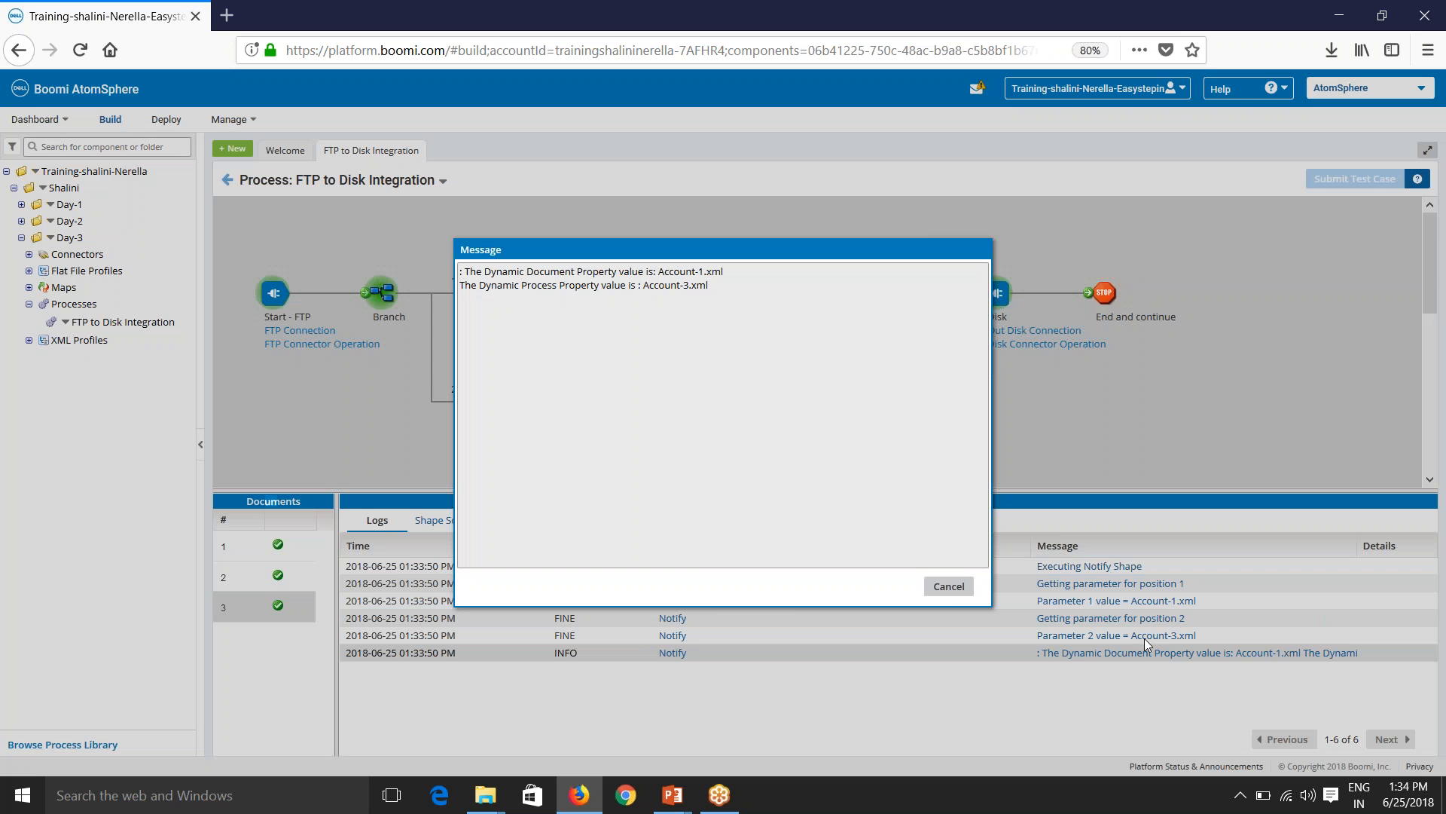
left_click(946, 588)
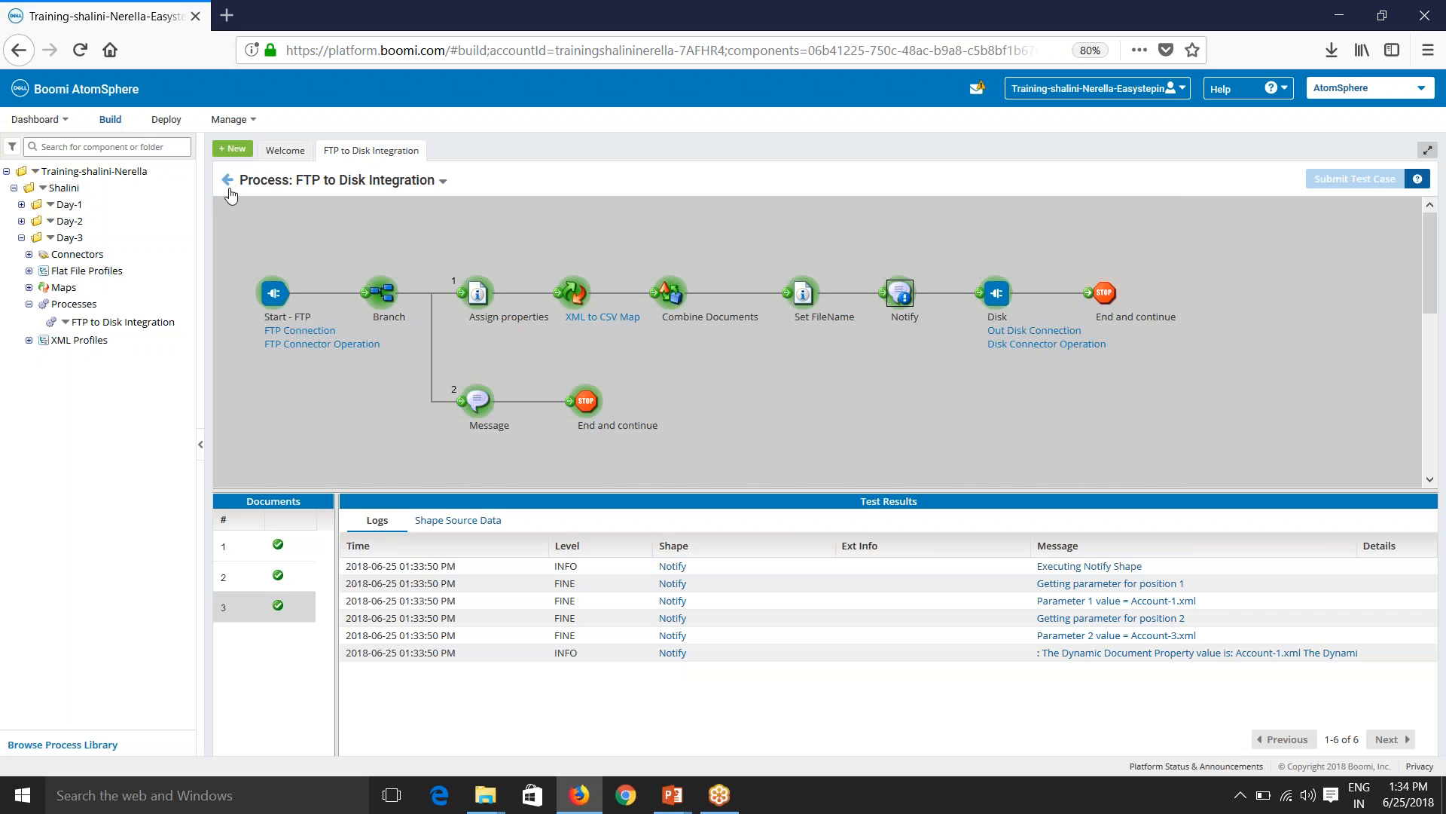
Check Set FileName's test log and source data for document 3, and return to editing the process.
left_click(803, 295)
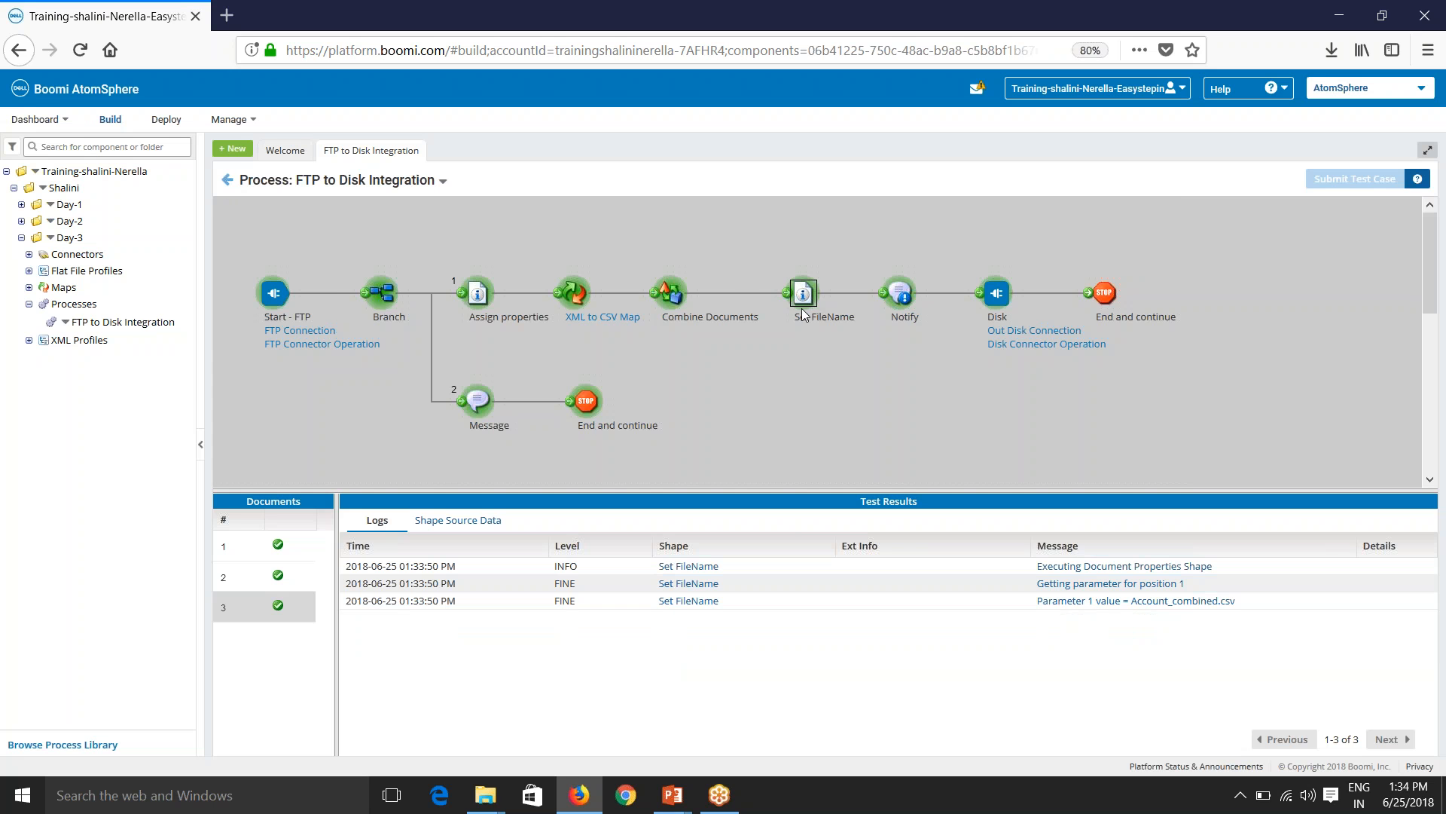
left_click(461, 520)
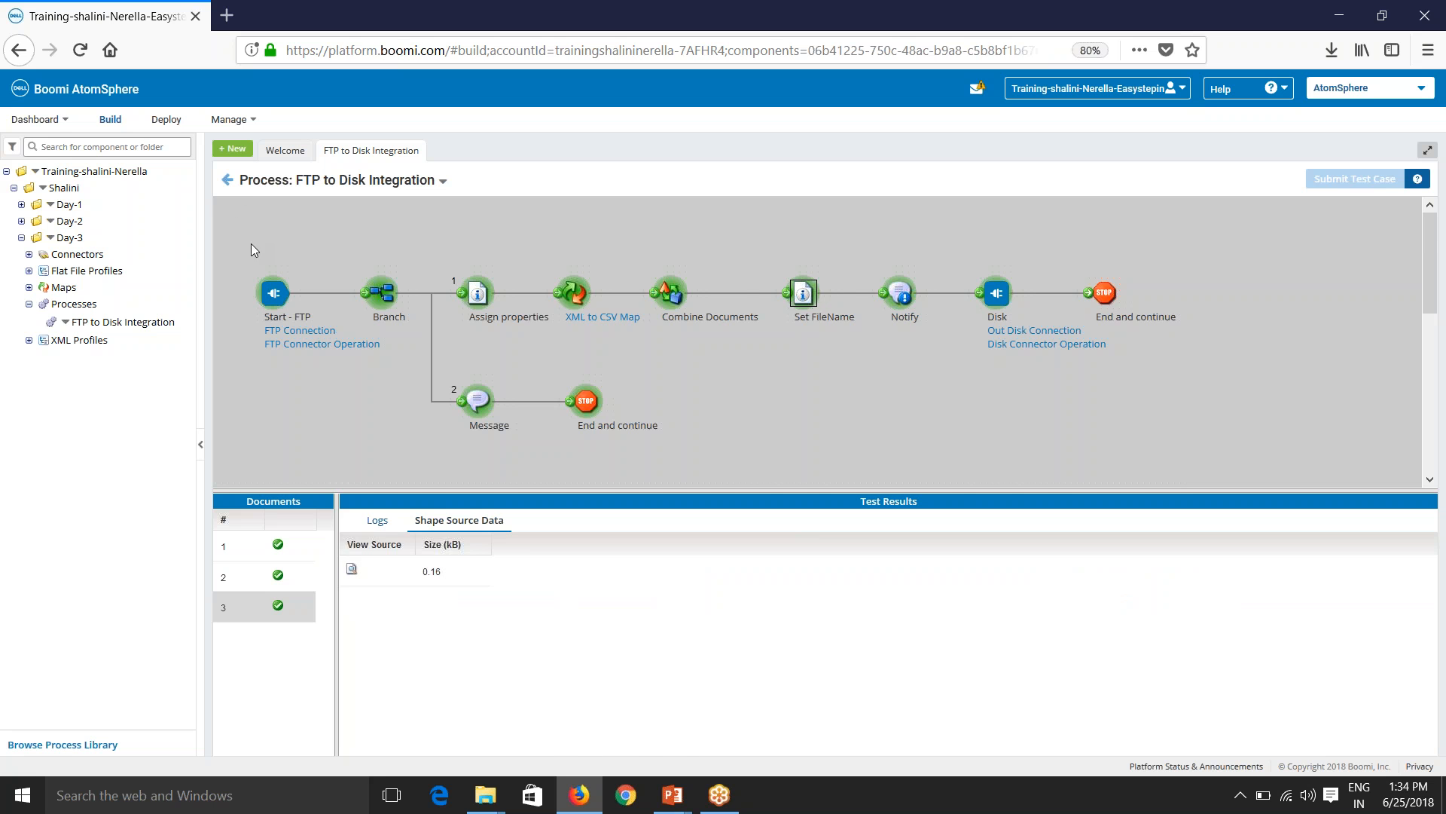
left_click(227, 181)
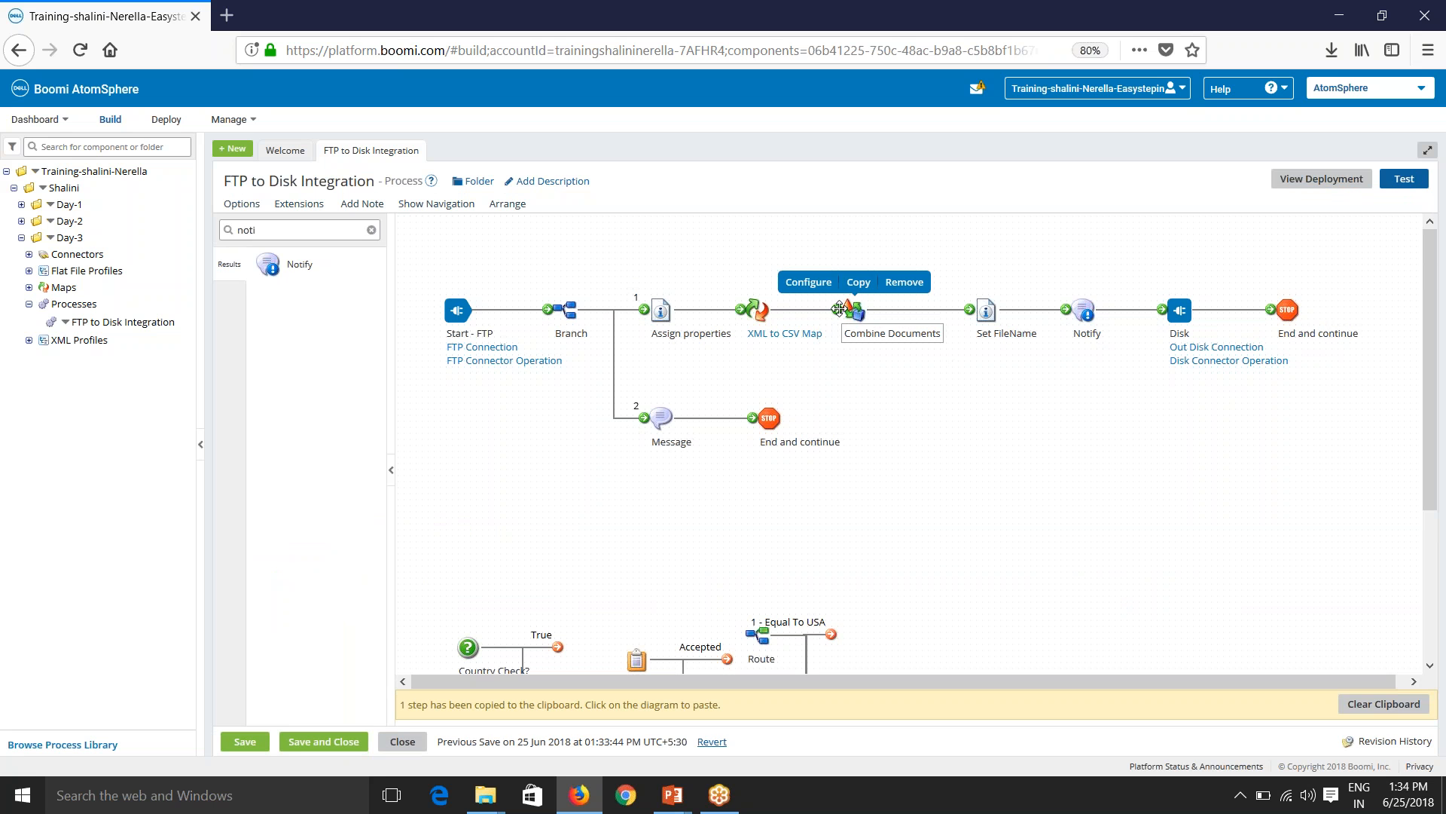
Take Combine Documents out of the flow, connect XML to CSV Map directly to Set FileName, and close up the remaining shapes.
left_click_drag(854, 309, 878, 587)
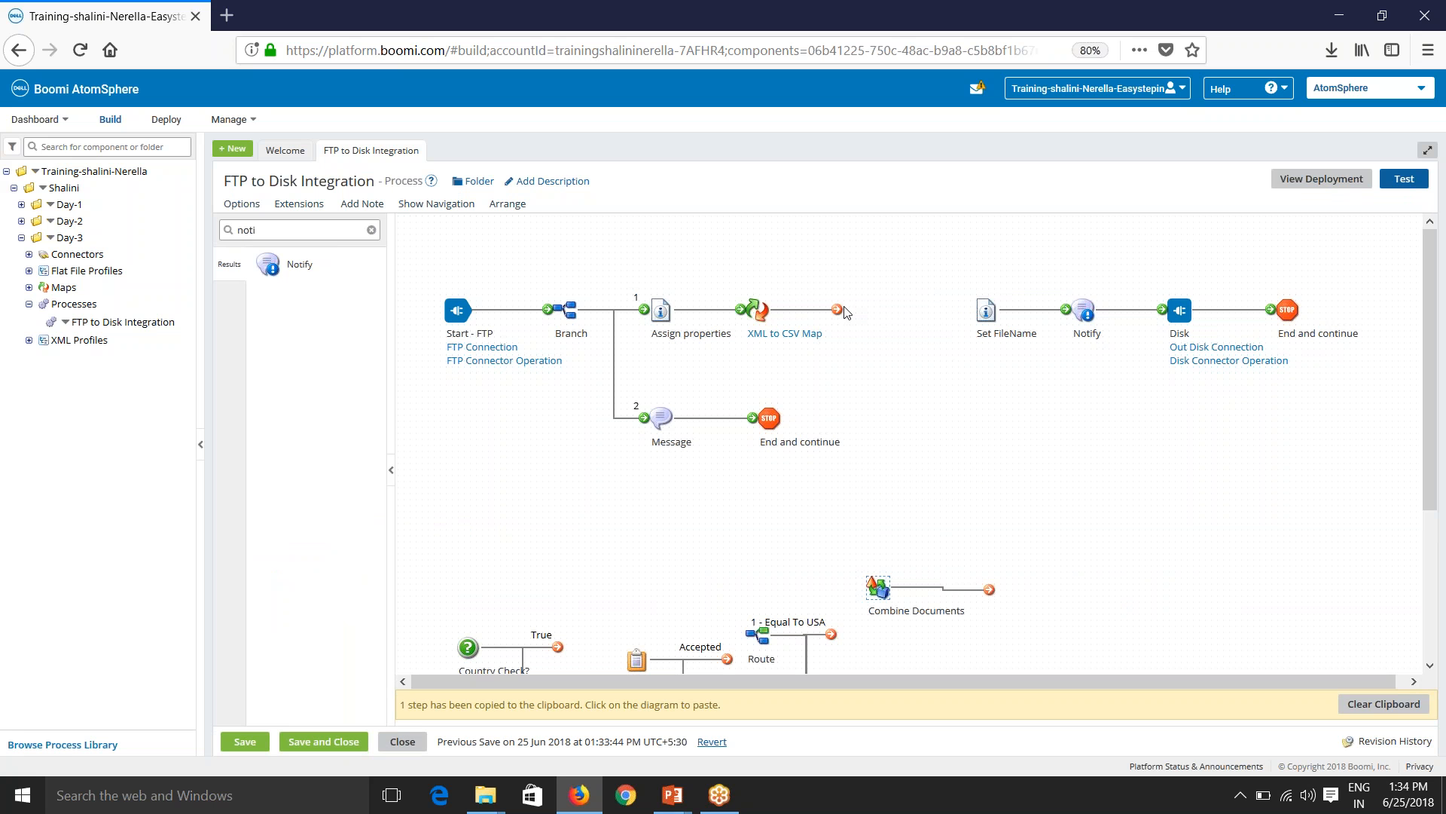
left_click_drag(986, 309, 848, 309)
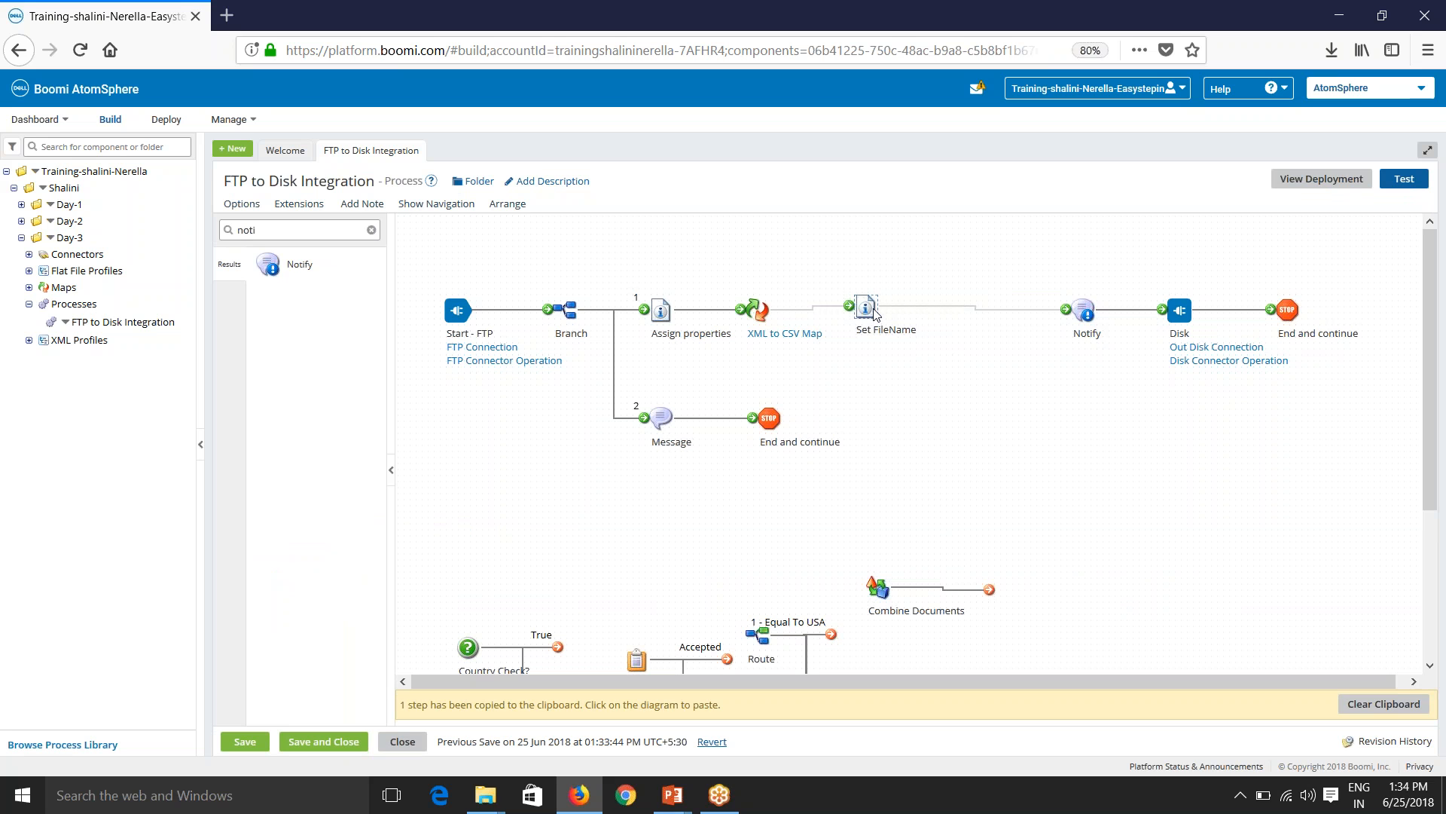
left_click_drag(1071, 311, 976, 311)
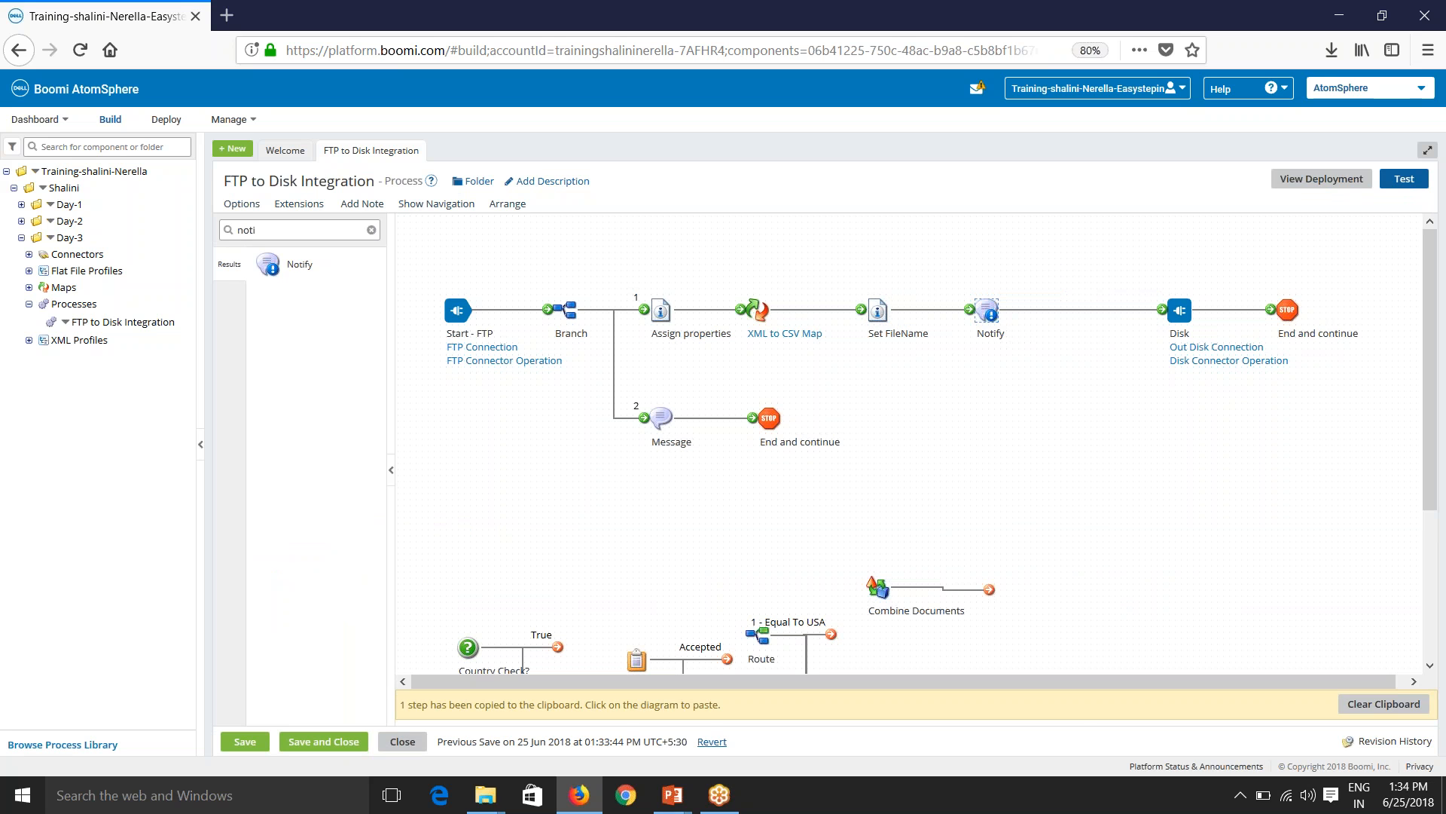
left_click_drag(1179, 310, 1083, 309)
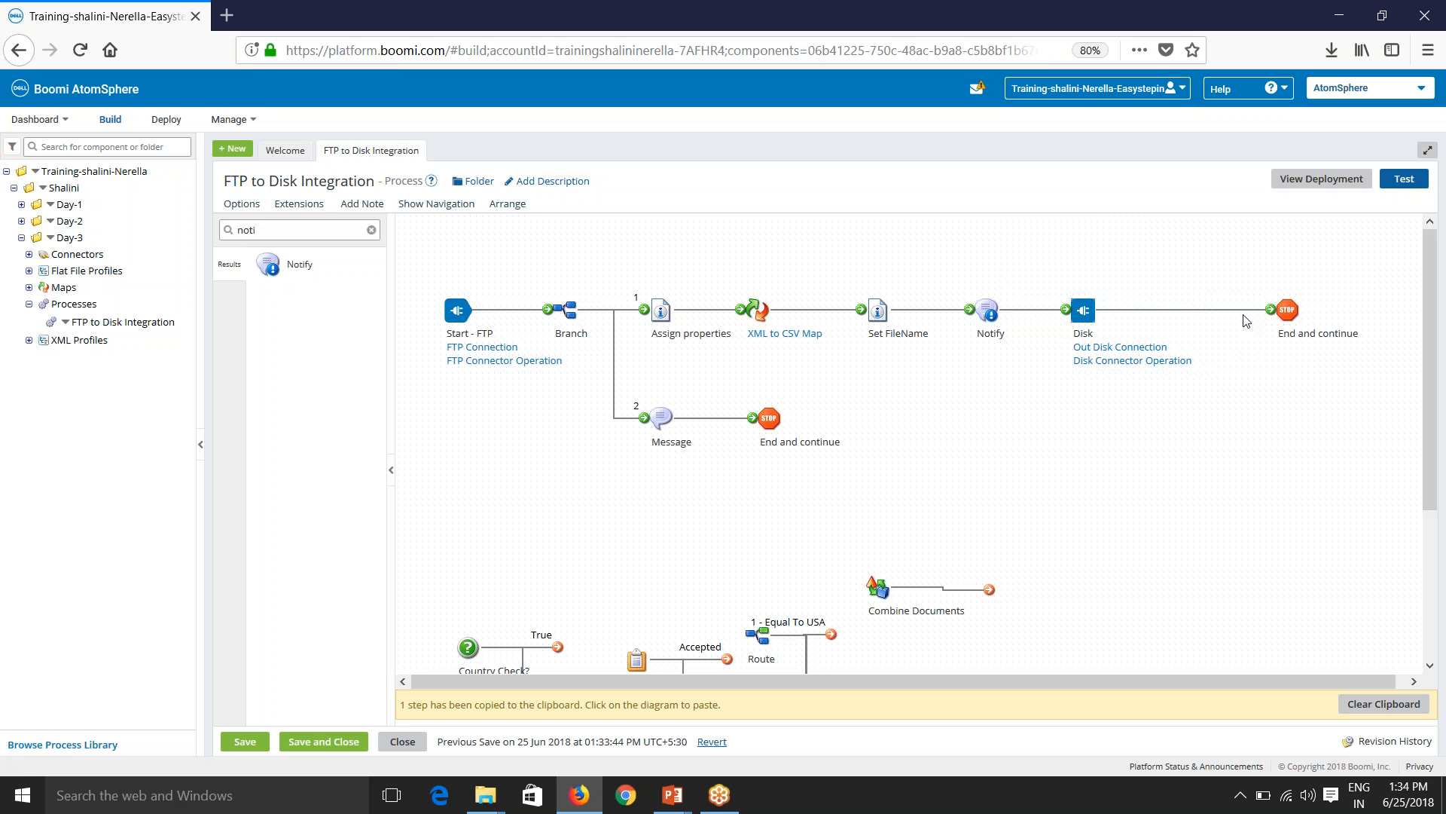
left_click_drag(1290, 311, 1206, 311)
Save the changed process and run a new test, abandoning the one already running.
left_click(1404, 179)
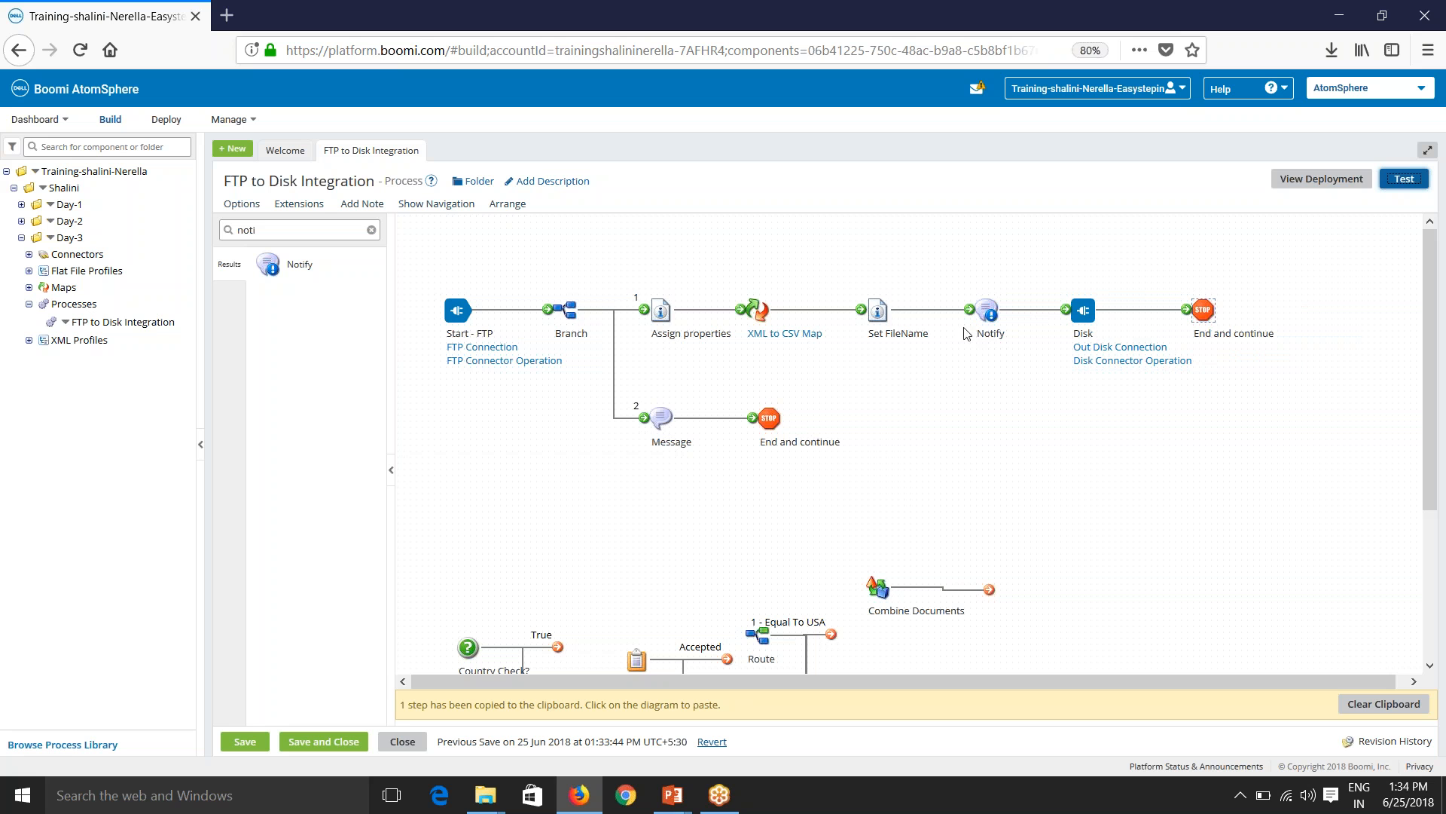
left_click(1404, 181)
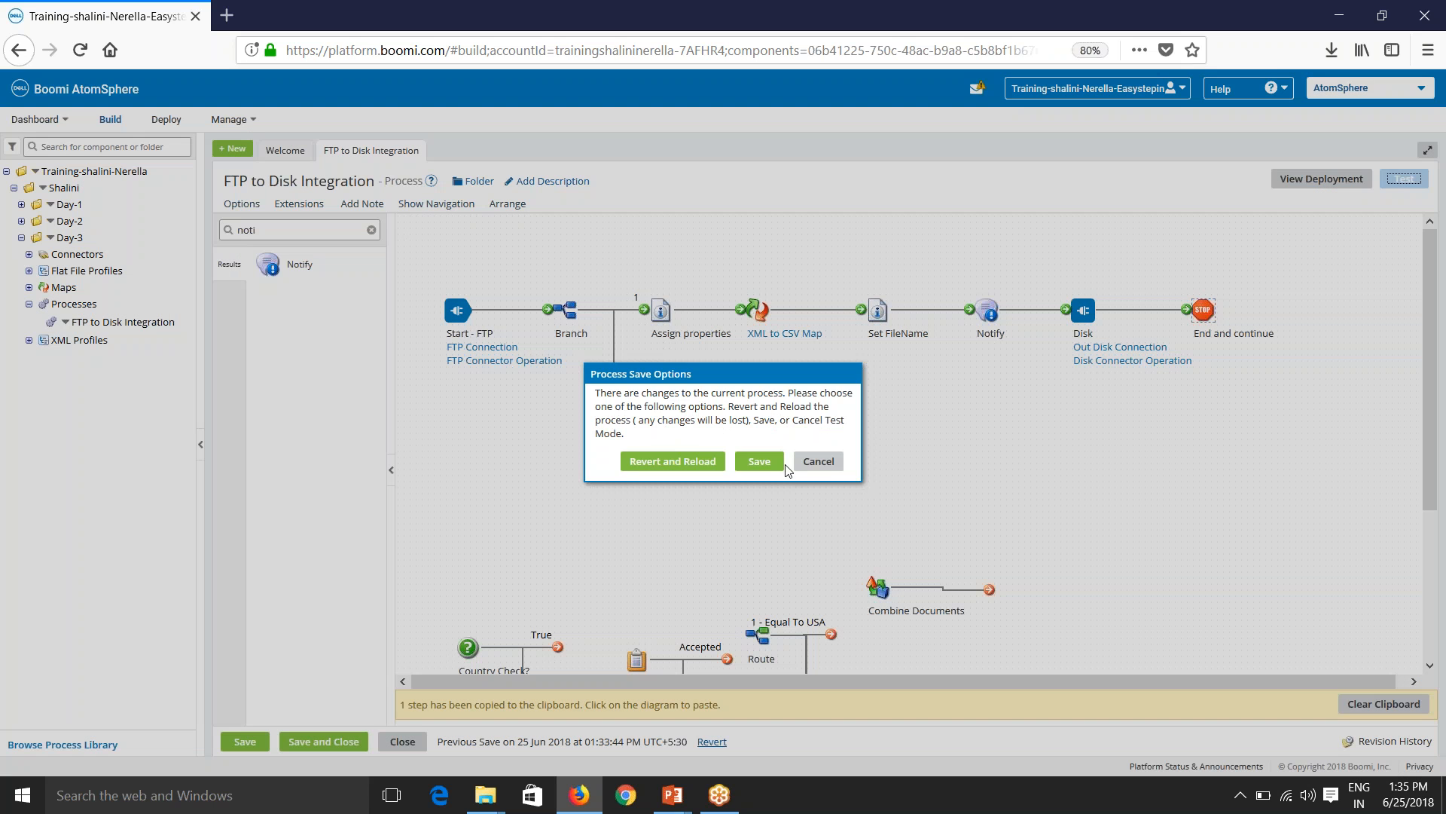
left_click(782, 464)
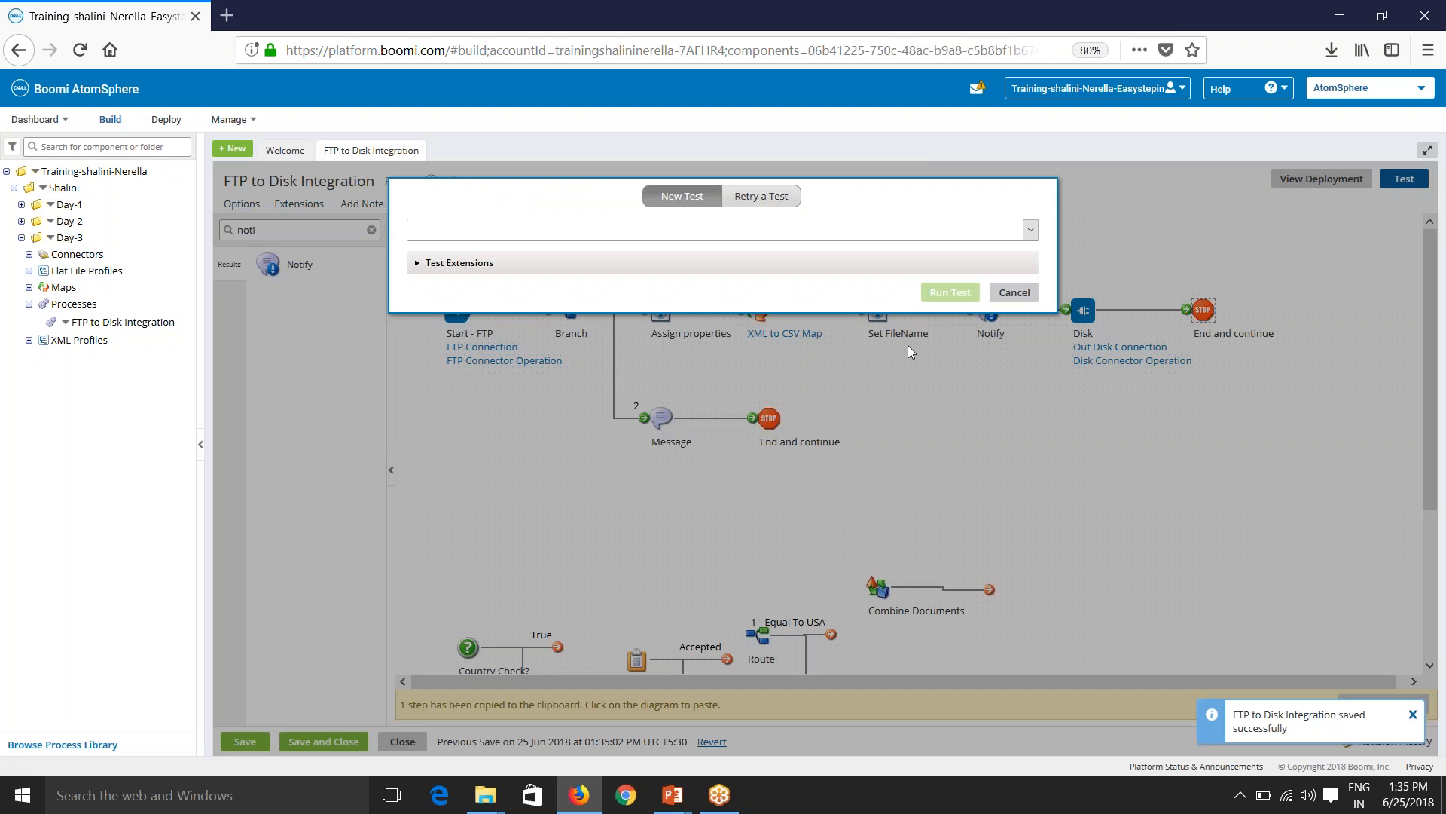
left_click(947, 292)
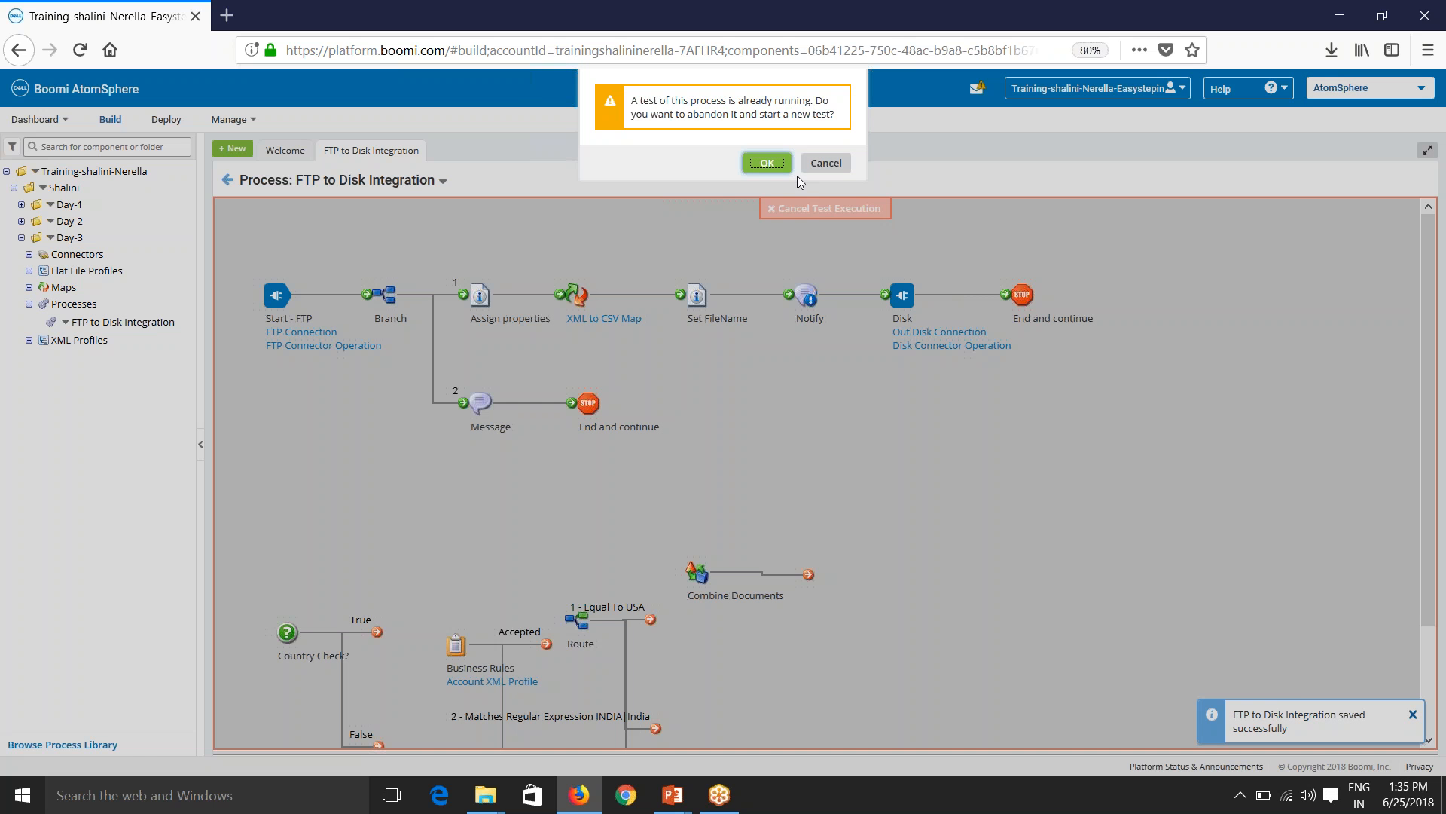
left_click(764, 163)
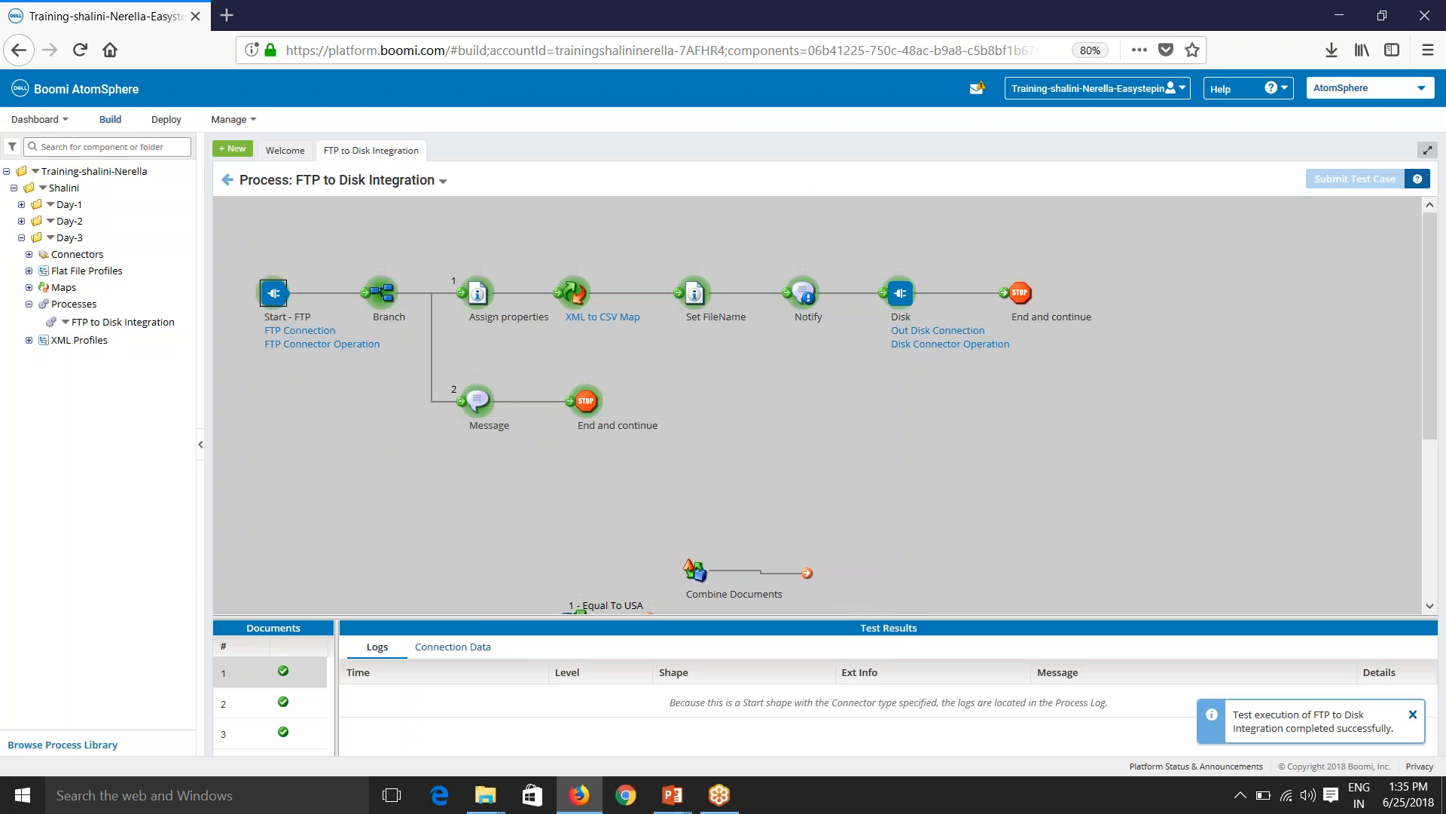
Enlarge the test results and read Notify's full log message for document 1.
left_click(804, 298)
left_click_drag(662, 617, 689, 419)
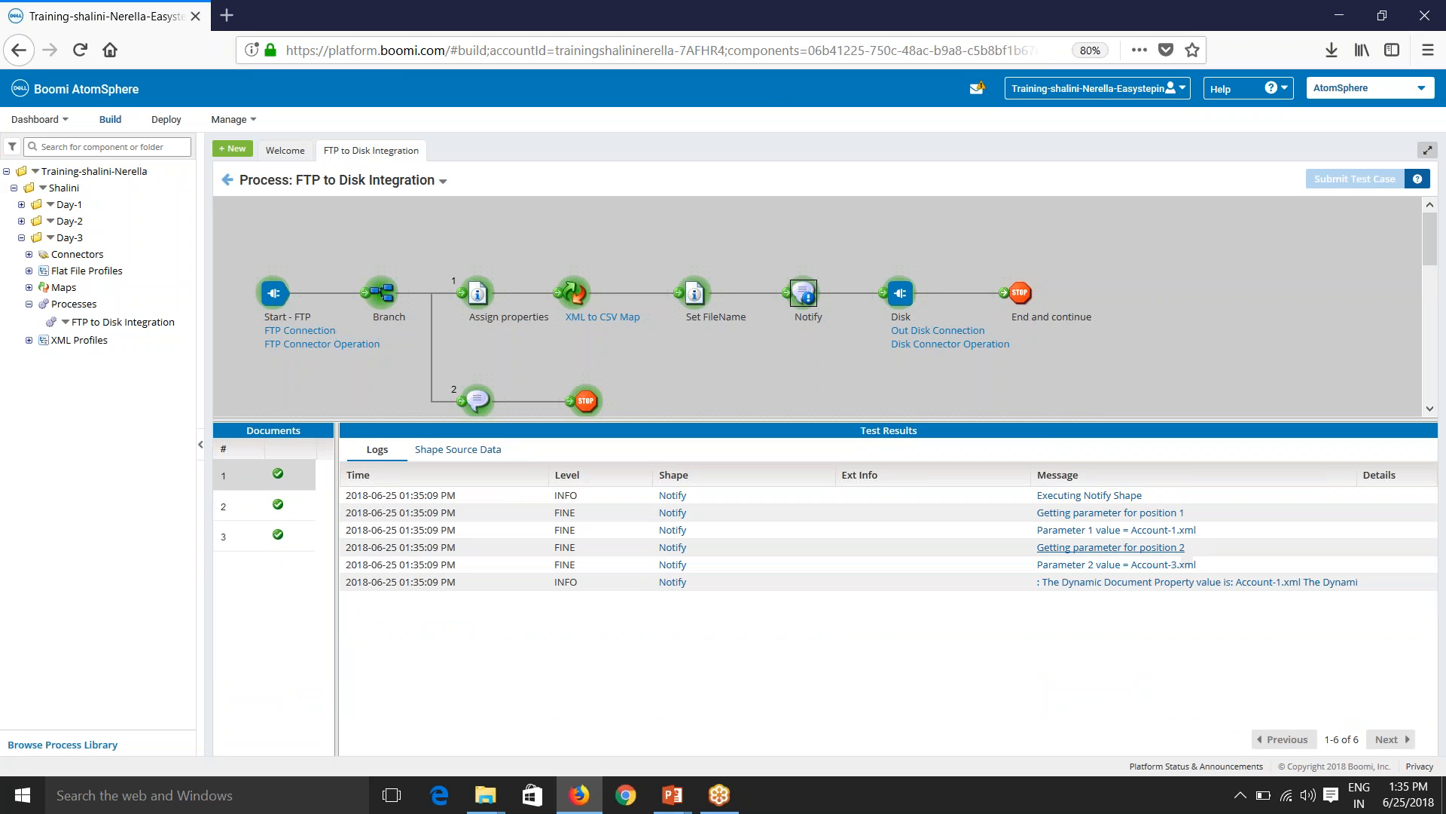
left_click(1168, 583)
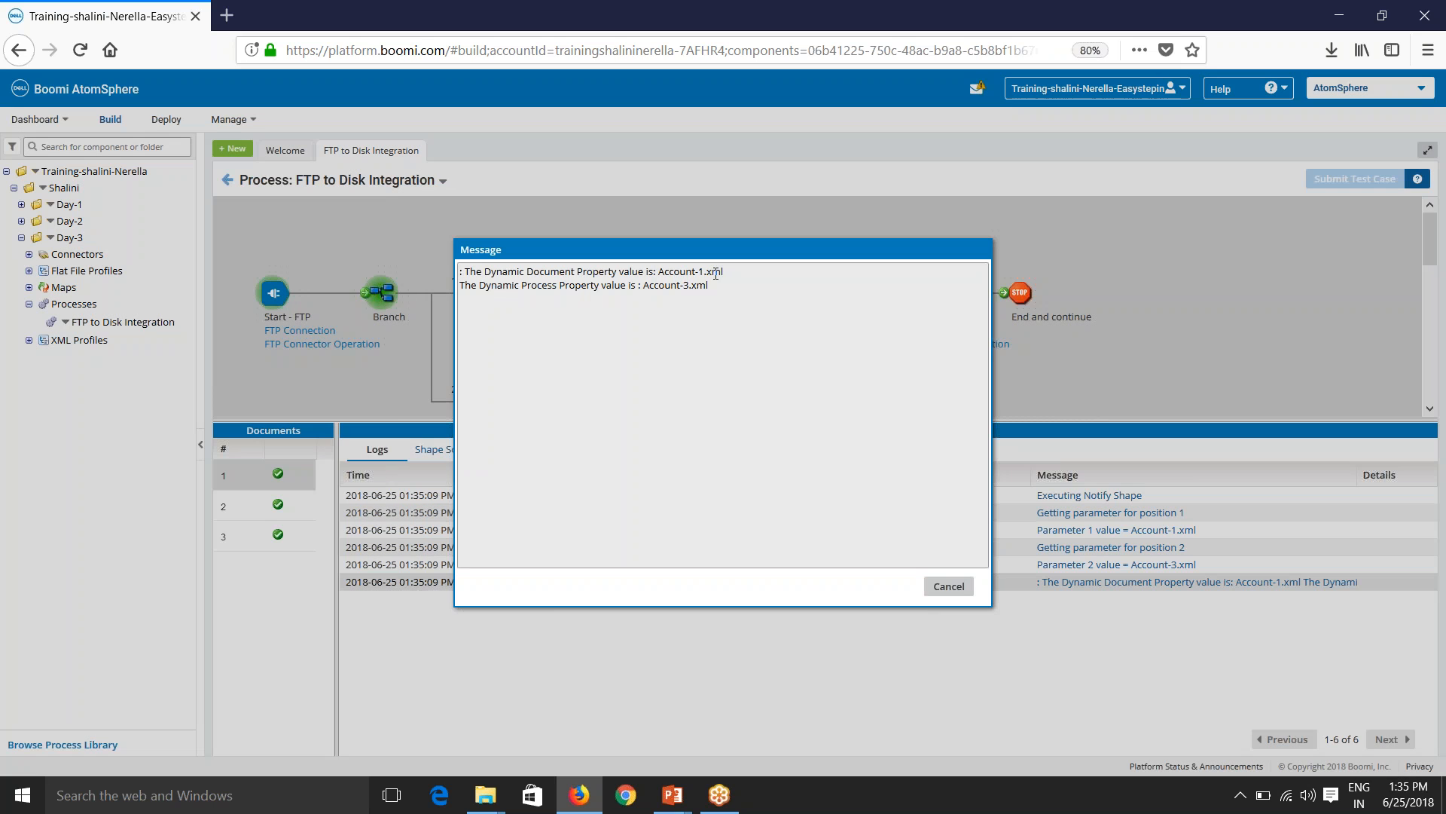
left_click(949, 586)
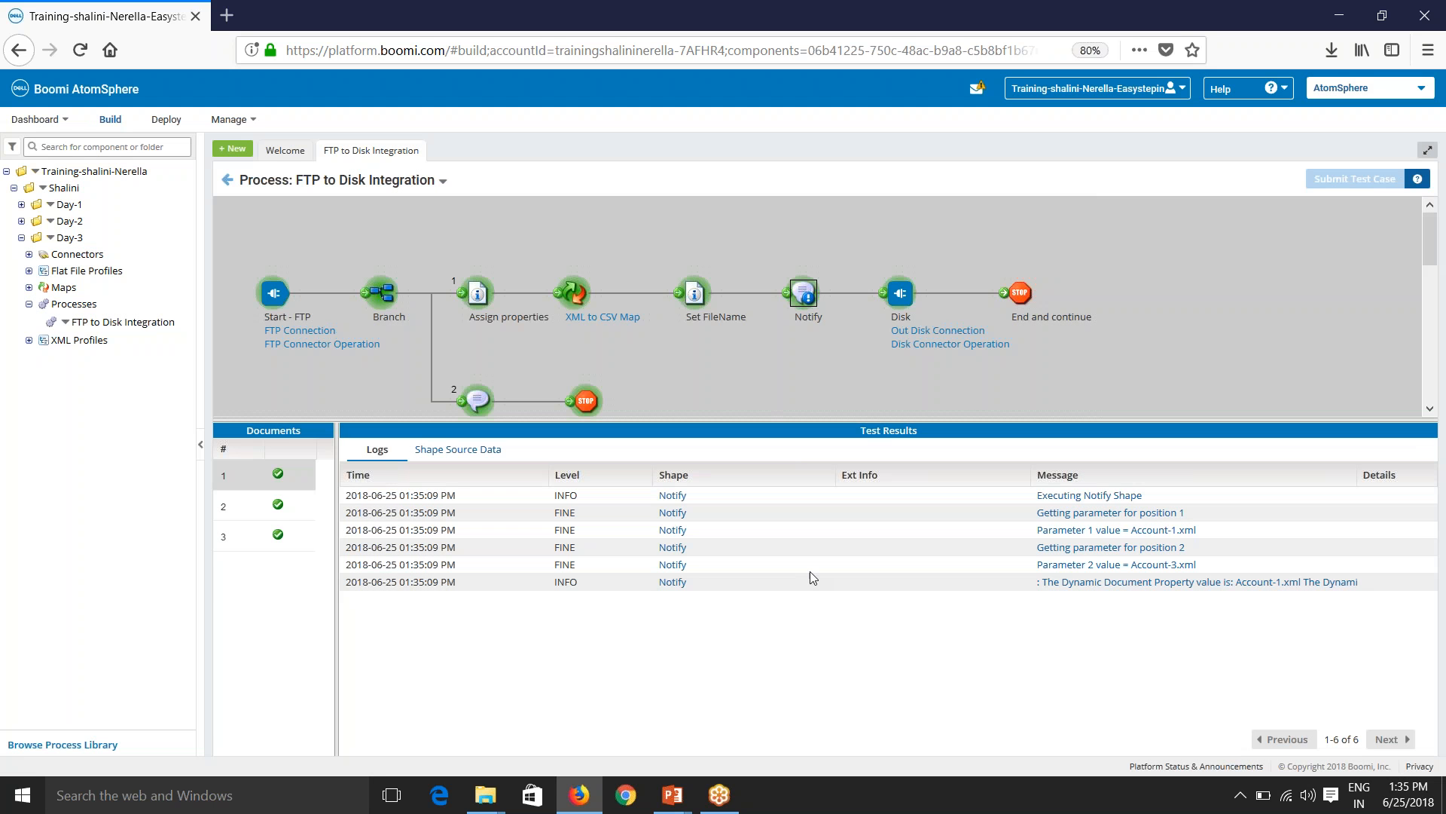
Read Notify's full log messages for documents 2 and 3, comparing the two property values in each.
left_click(258, 506)
left_click(1141, 582)
mouse_move(729, 264)
left_mouse_down()
mouse_move(665, 271)
mouse_move(712, 286)
left_mouse_up()
left_click(948, 586)
left_click(258, 537)
left_click(1070, 583)
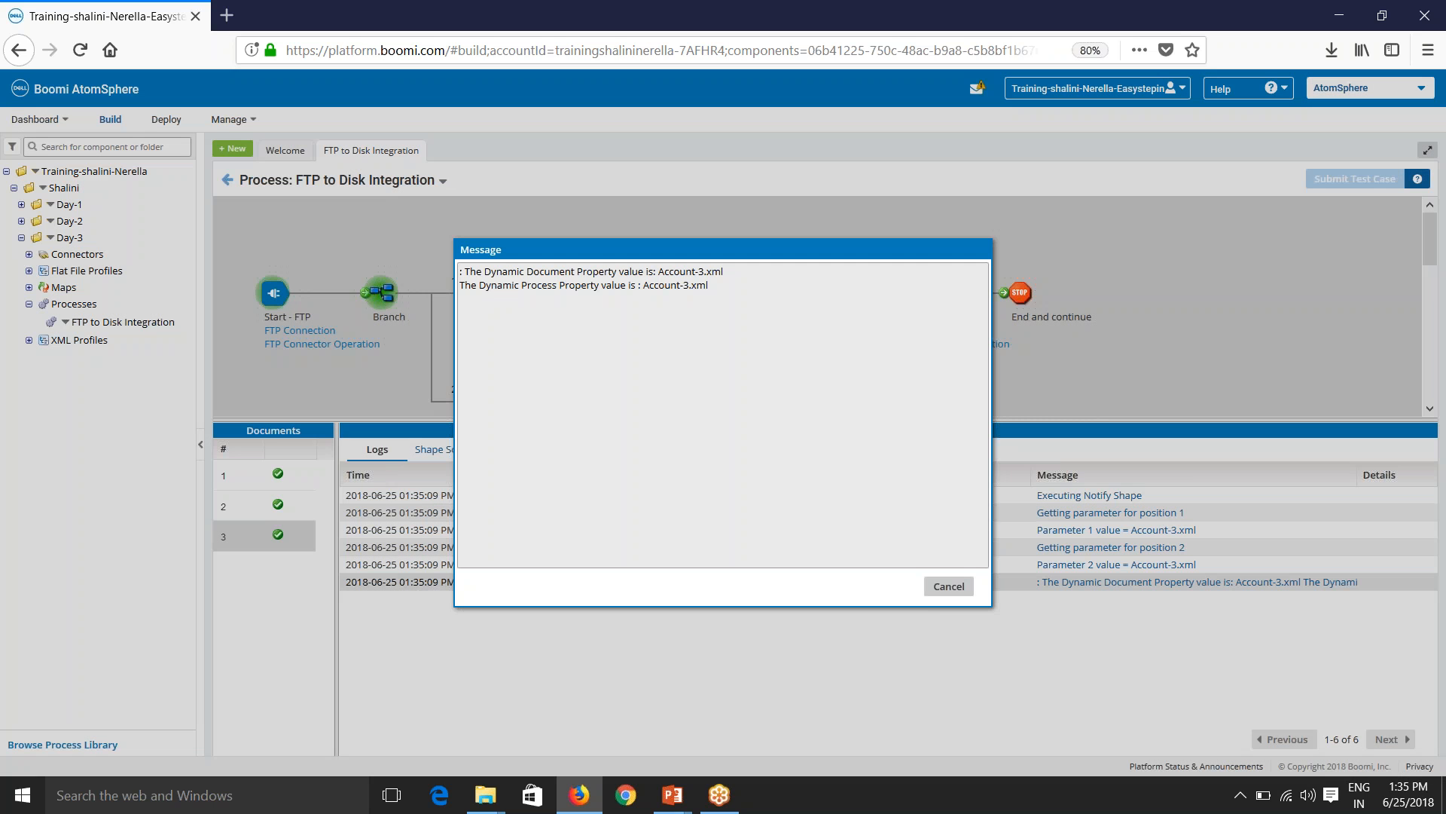
left_click(943, 587)
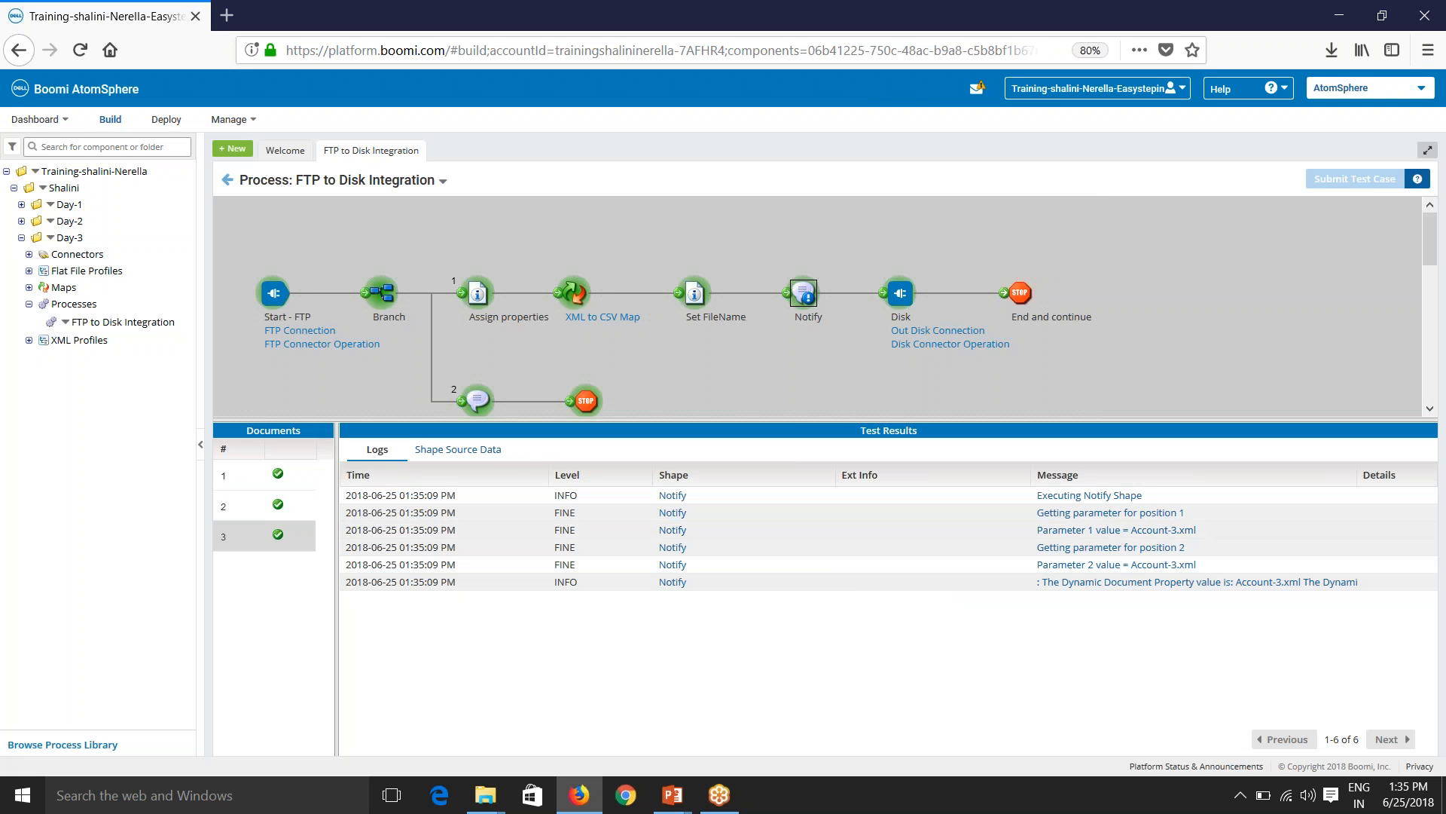
Recheck the Notify log parameters for documents 1 and 2, and leave test mode for the process canvas.
left_click(234, 481)
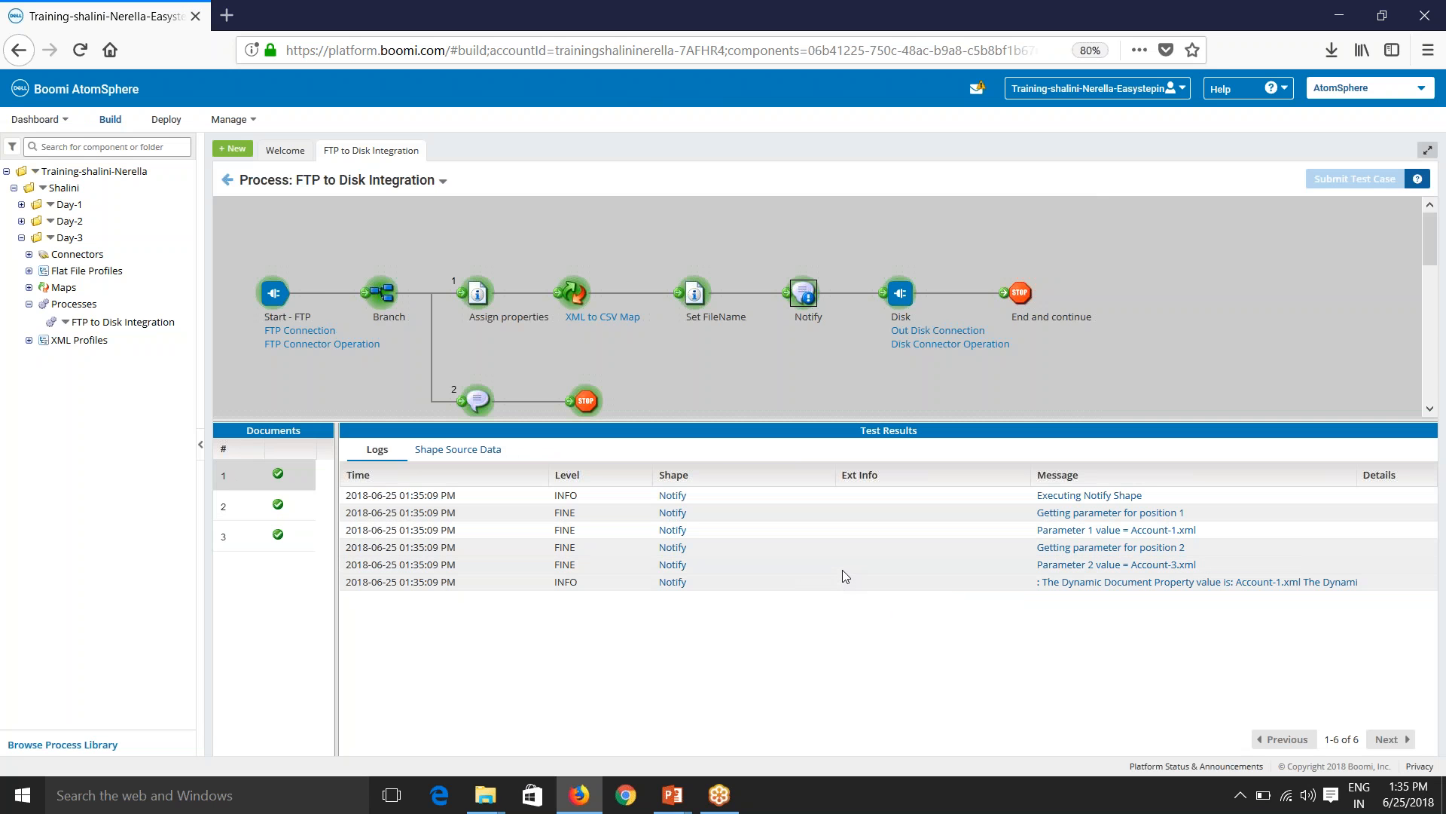
left_click(260, 504)
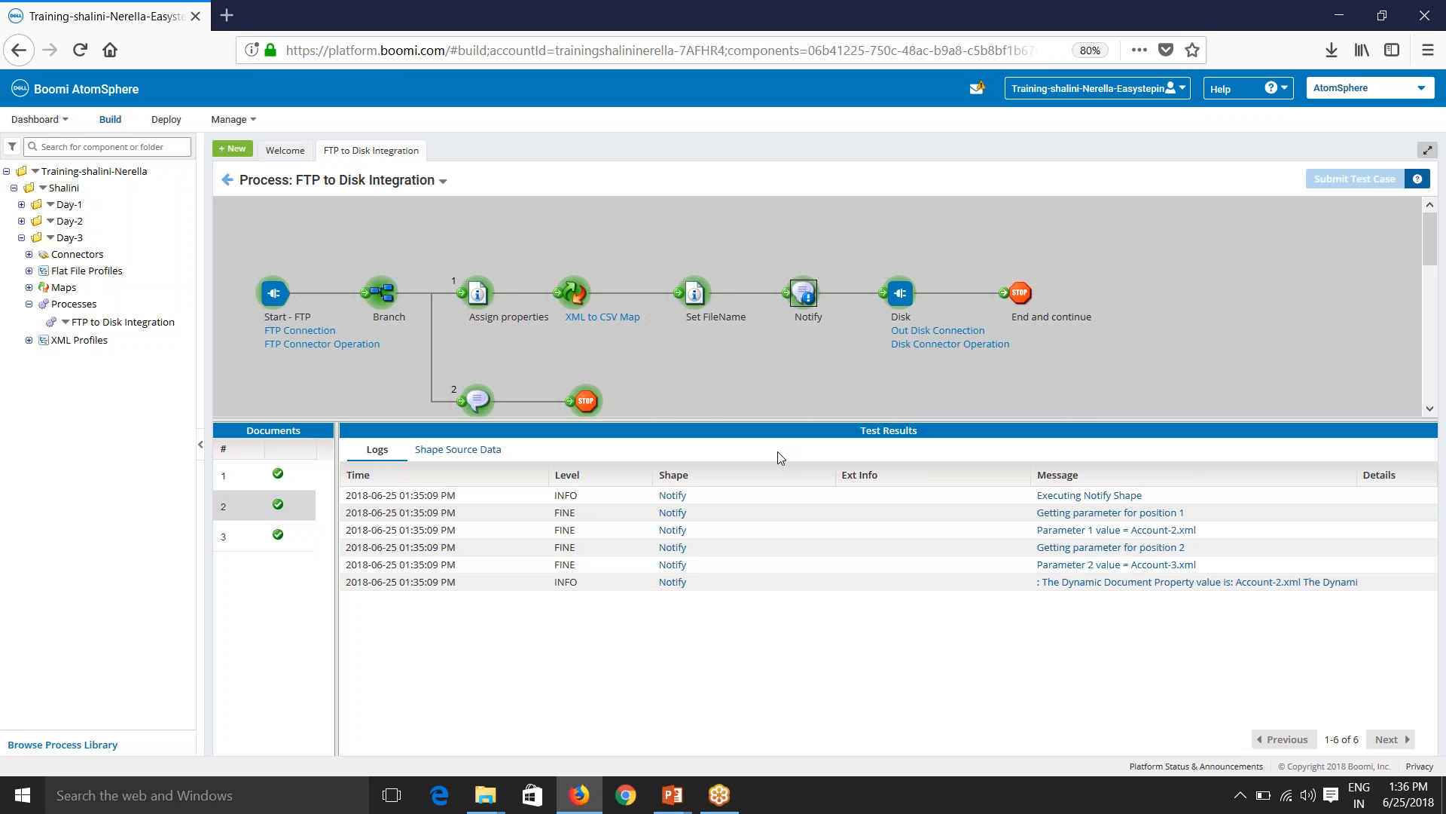
left_click(1360, 769)
left_click(227, 179)
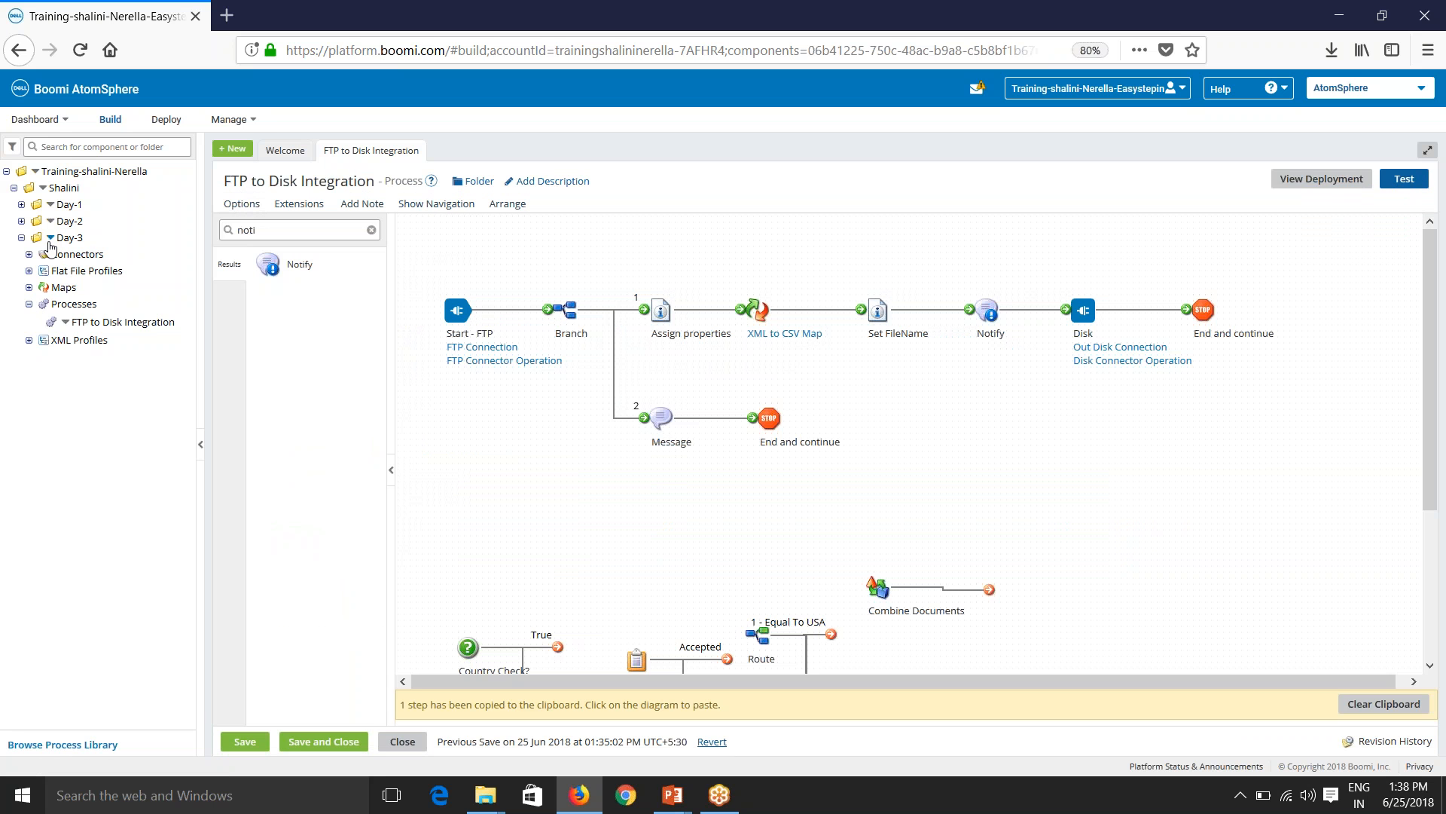
Create a Process Property component named Disk Properties in the Day-3 folder.
left_click(51, 247)
left_click(104, 259)
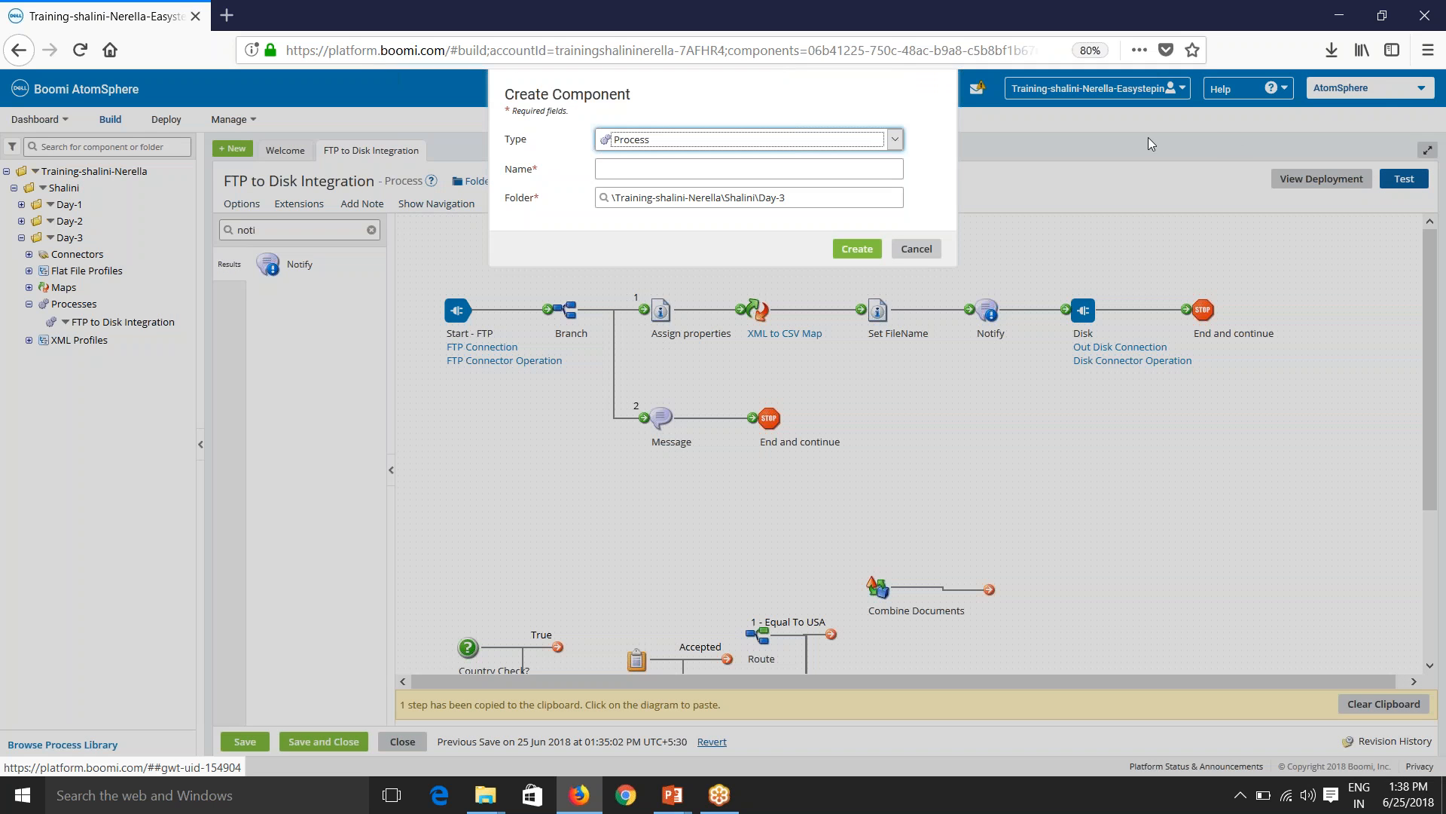
left_click(821, 143)
scroll(821, 290, "down", 4)
scroll(678, 313, "down", 2)
left_click(675, 194)
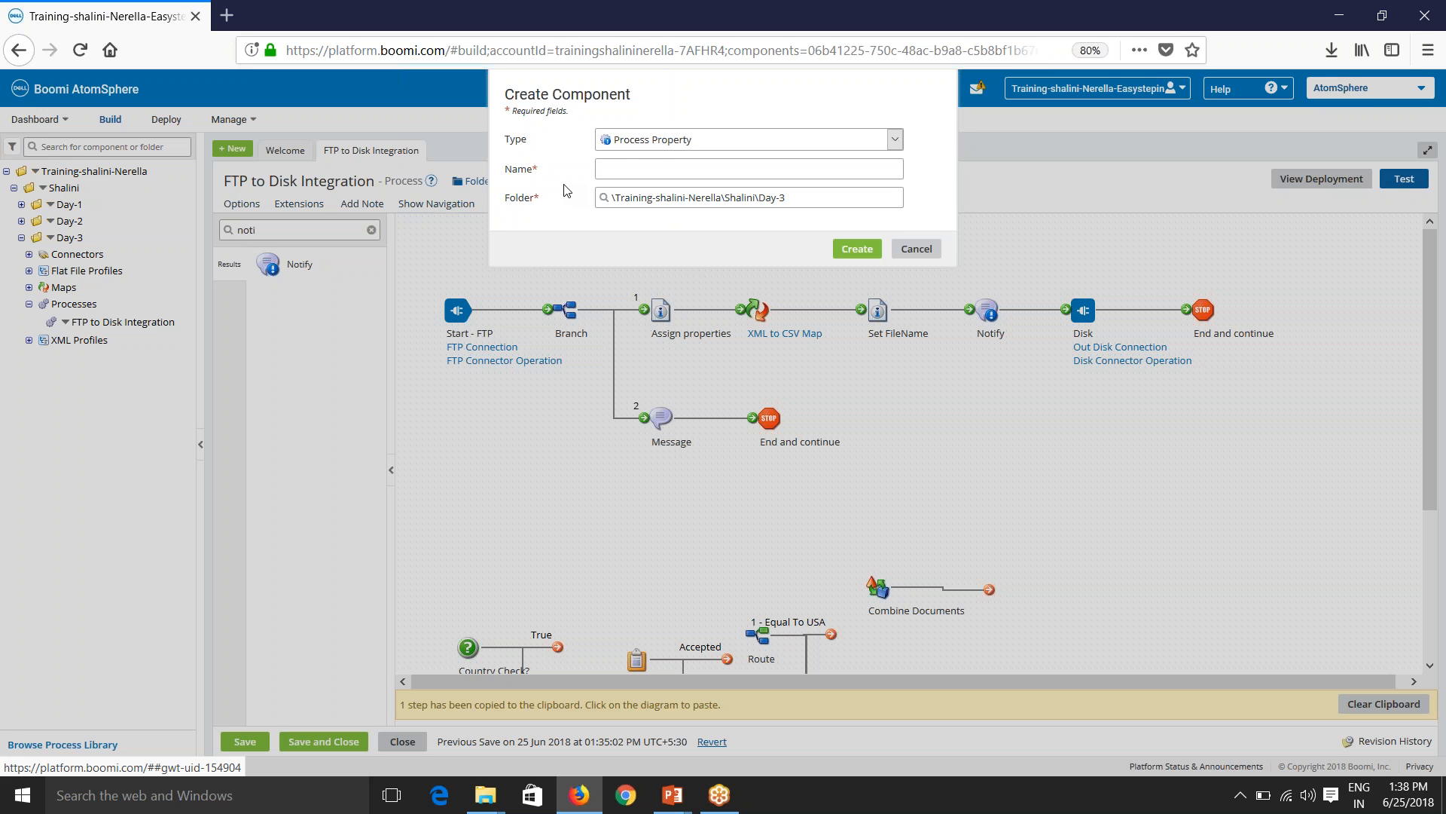
left_click(640, 169)
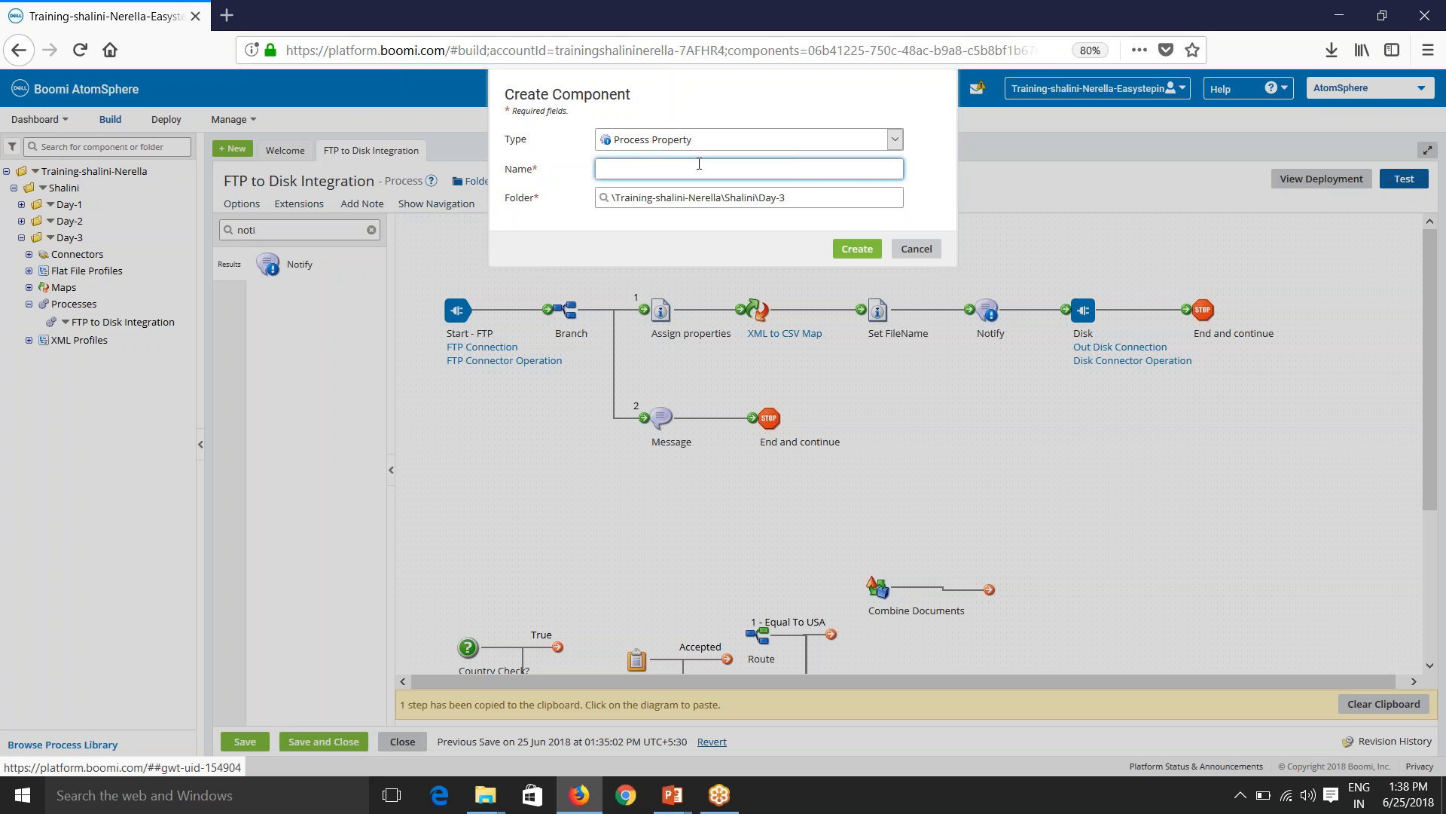
type("sk Properties")
left_click(857, 251)
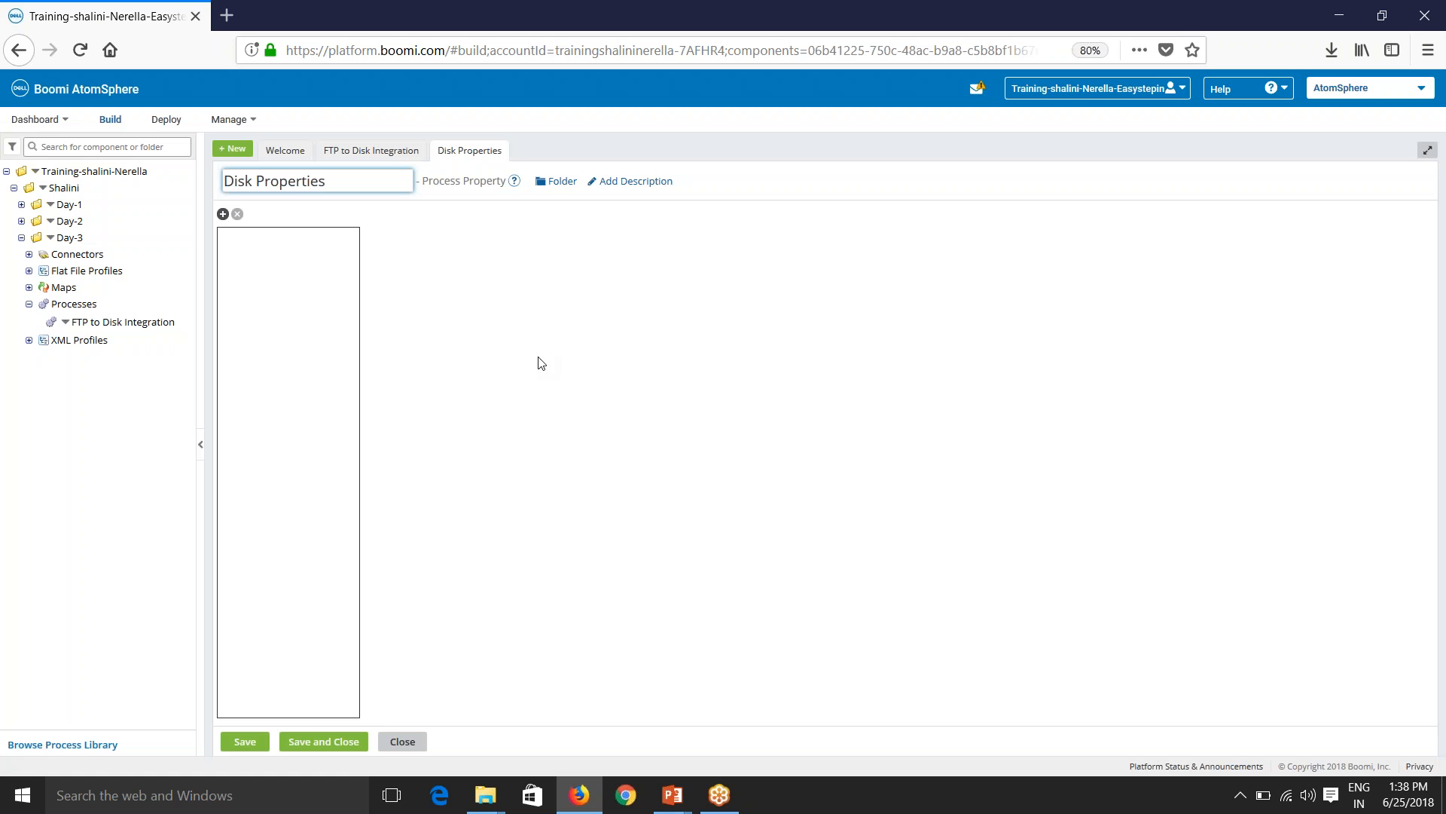
Add a process property to Disk Properties and label it Disk FileName.
left_click(223, 214)
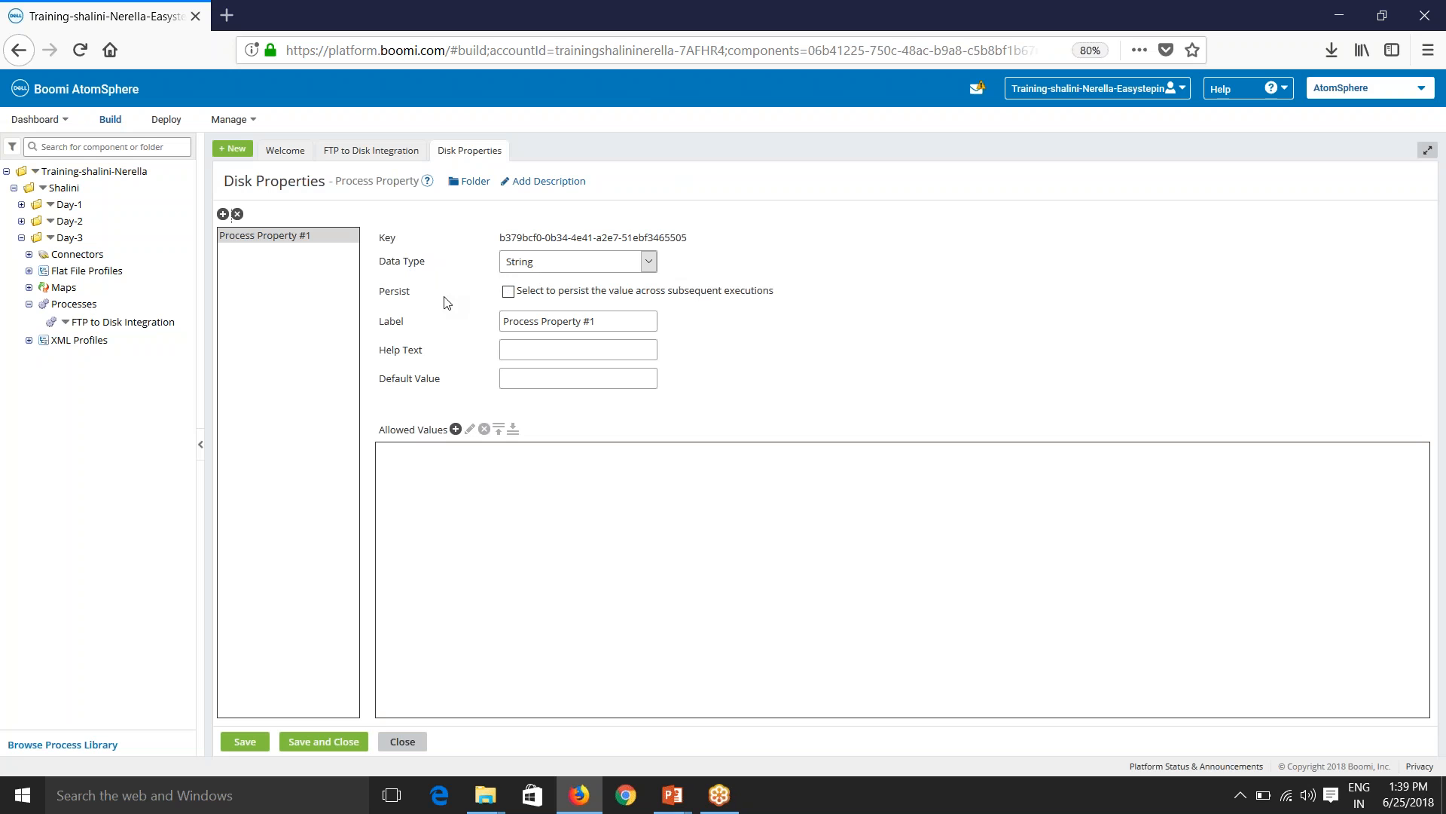
left_click_drag(528, 290, 386, 346)
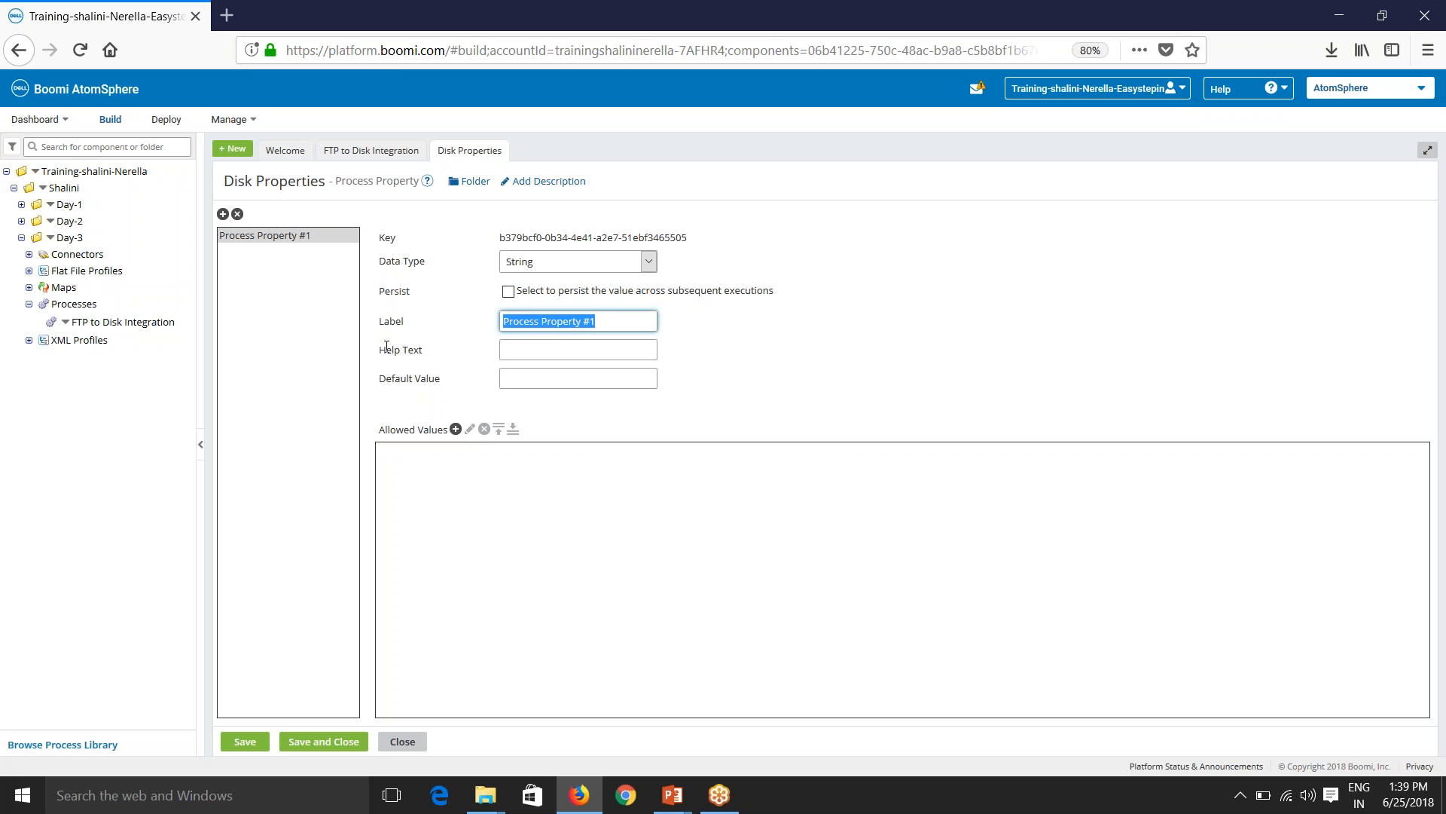
type("Disk")
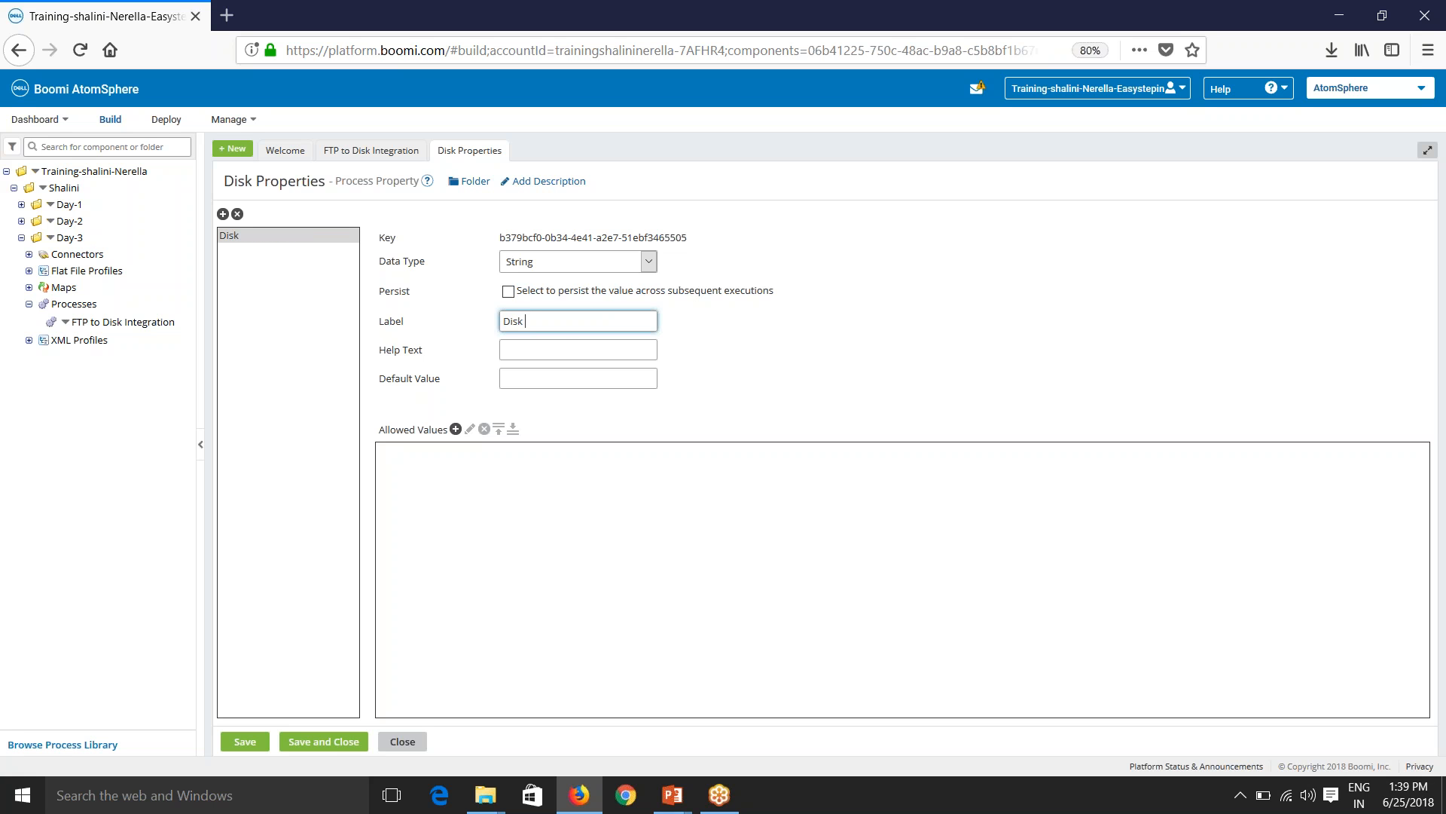
type(" FileName")
Give Disk FileName the help text "The name of the file to be provided" and the default value abc.txt, without adding allowed values.
left_click(556, 348)
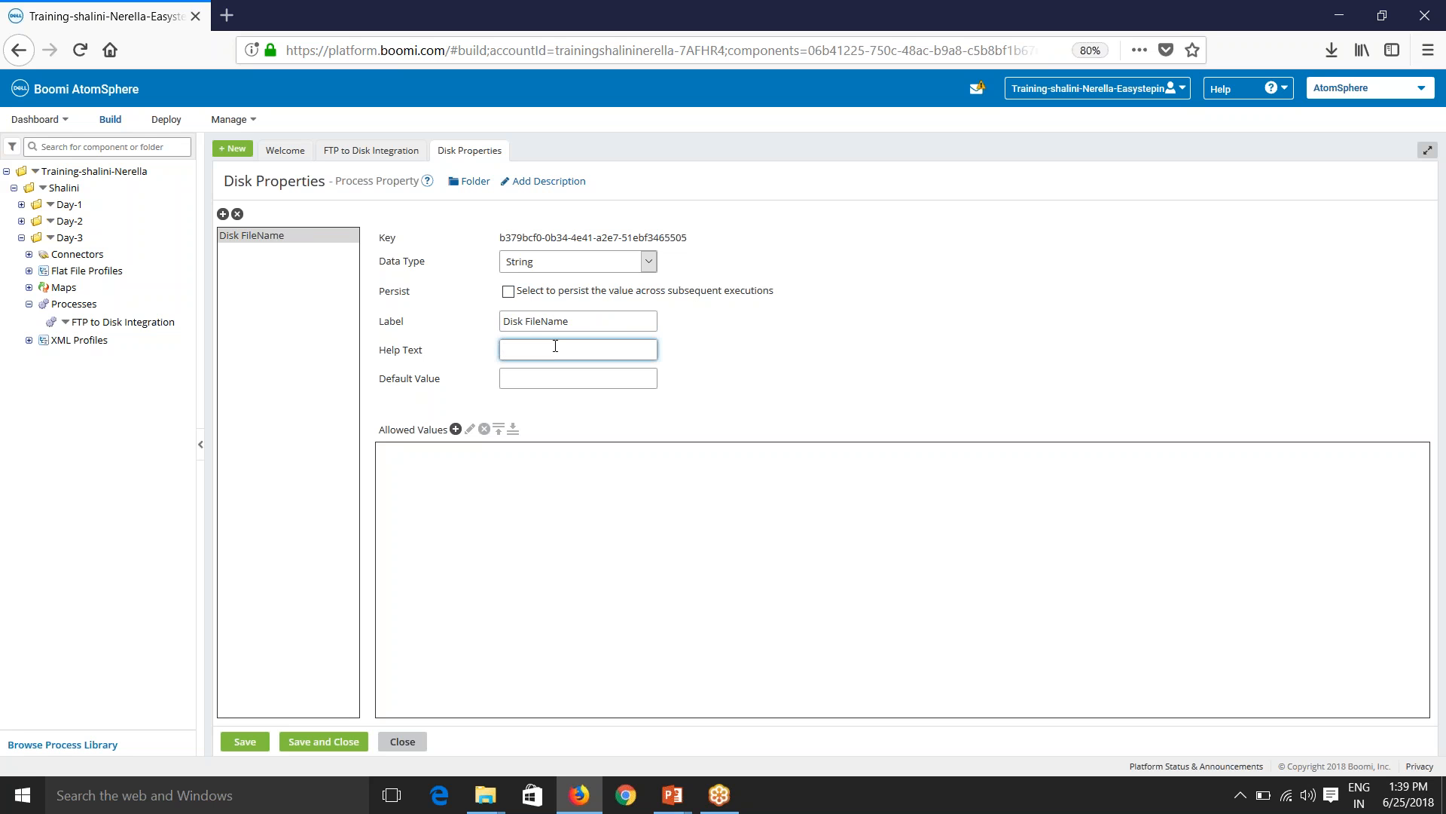
type("T")
type("he ")
type("name of th")
type("e file")
type(" to be provided")
left_click(522, 381)
type("abc")
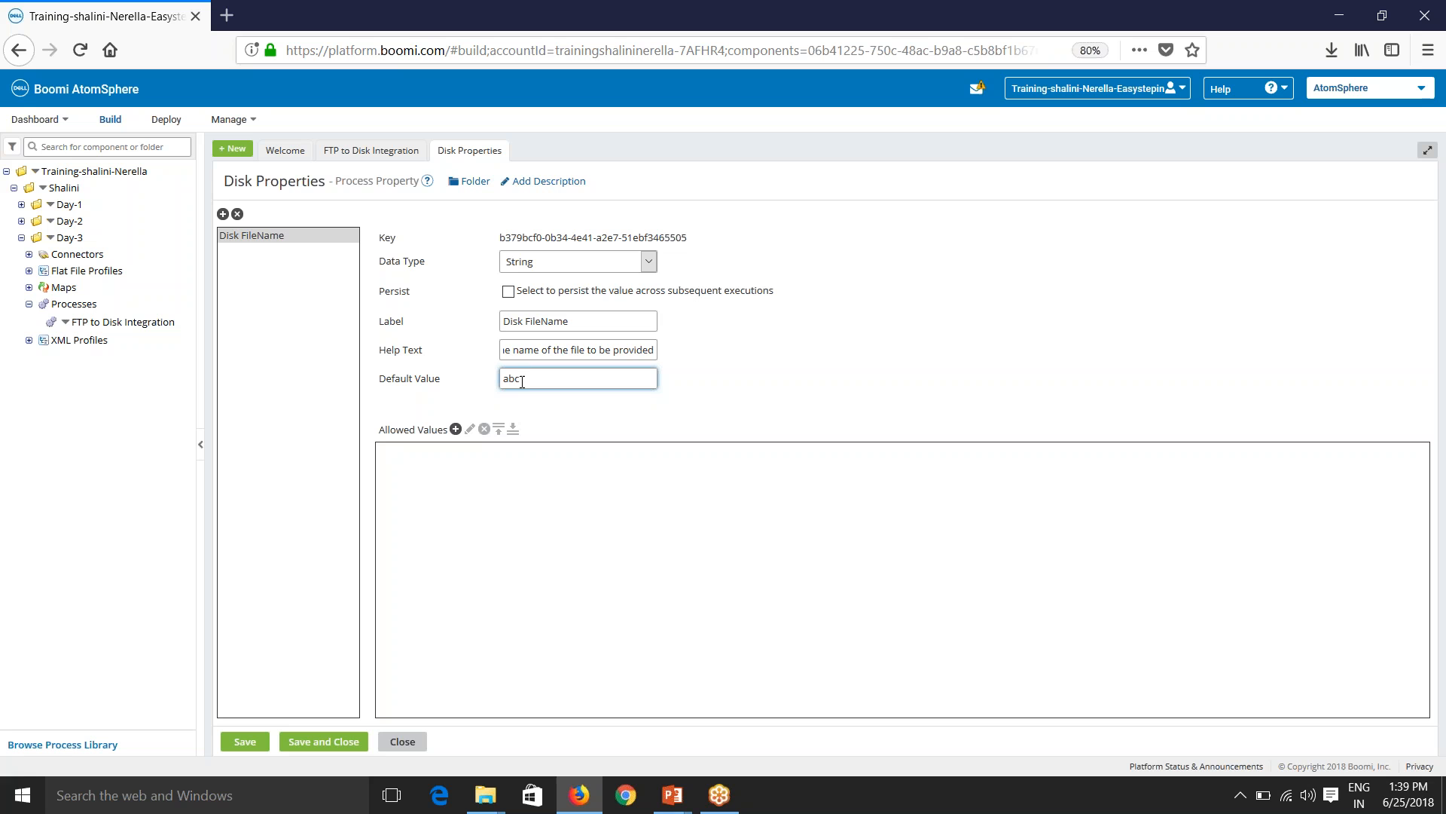
type(".txt")
left_click(455, 428)
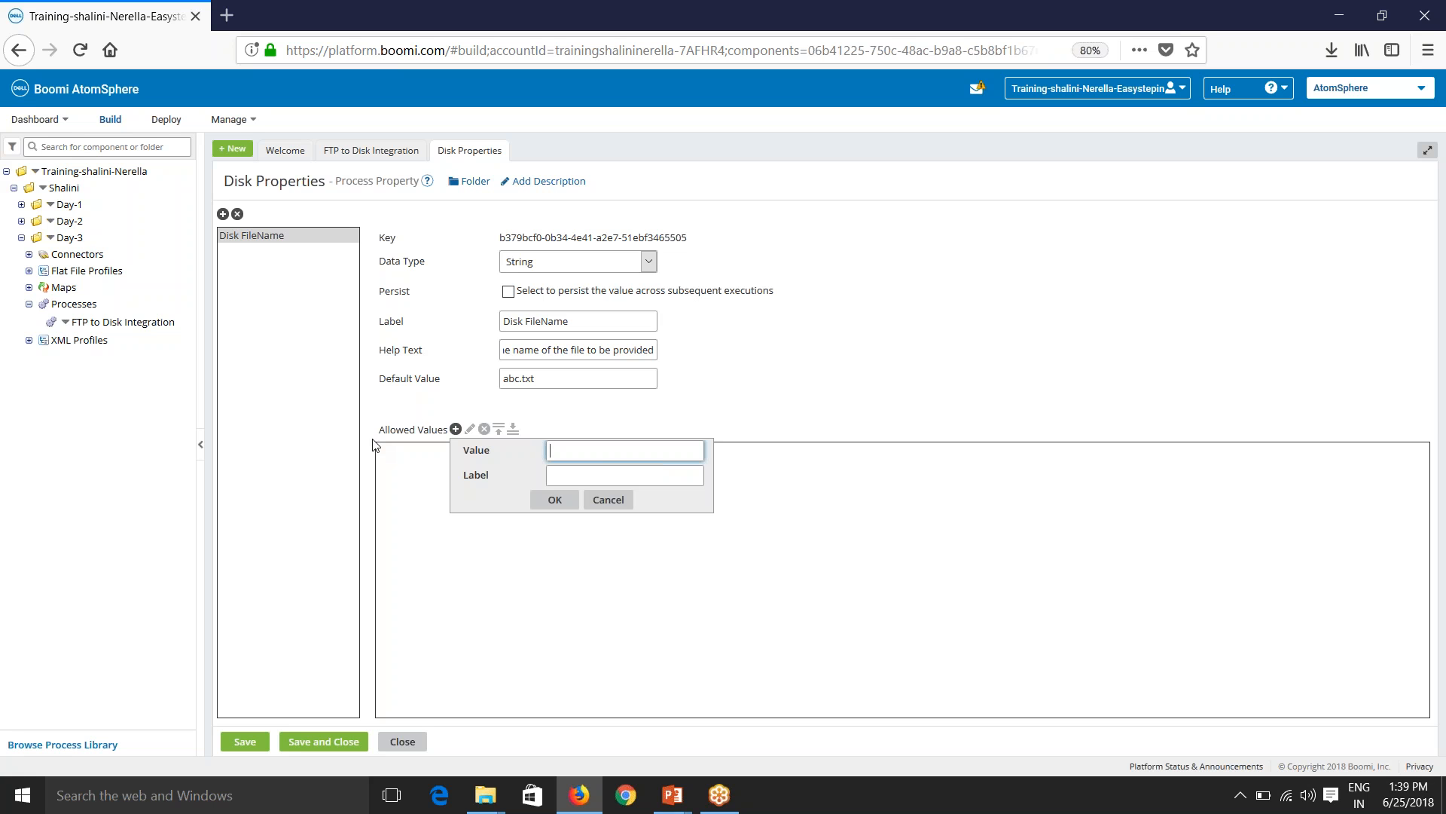
left_click(419, 410)
Add a second process property to Disk Properties and label it Disk Directory.
left_click(223, 214)
left_click(603, 321)
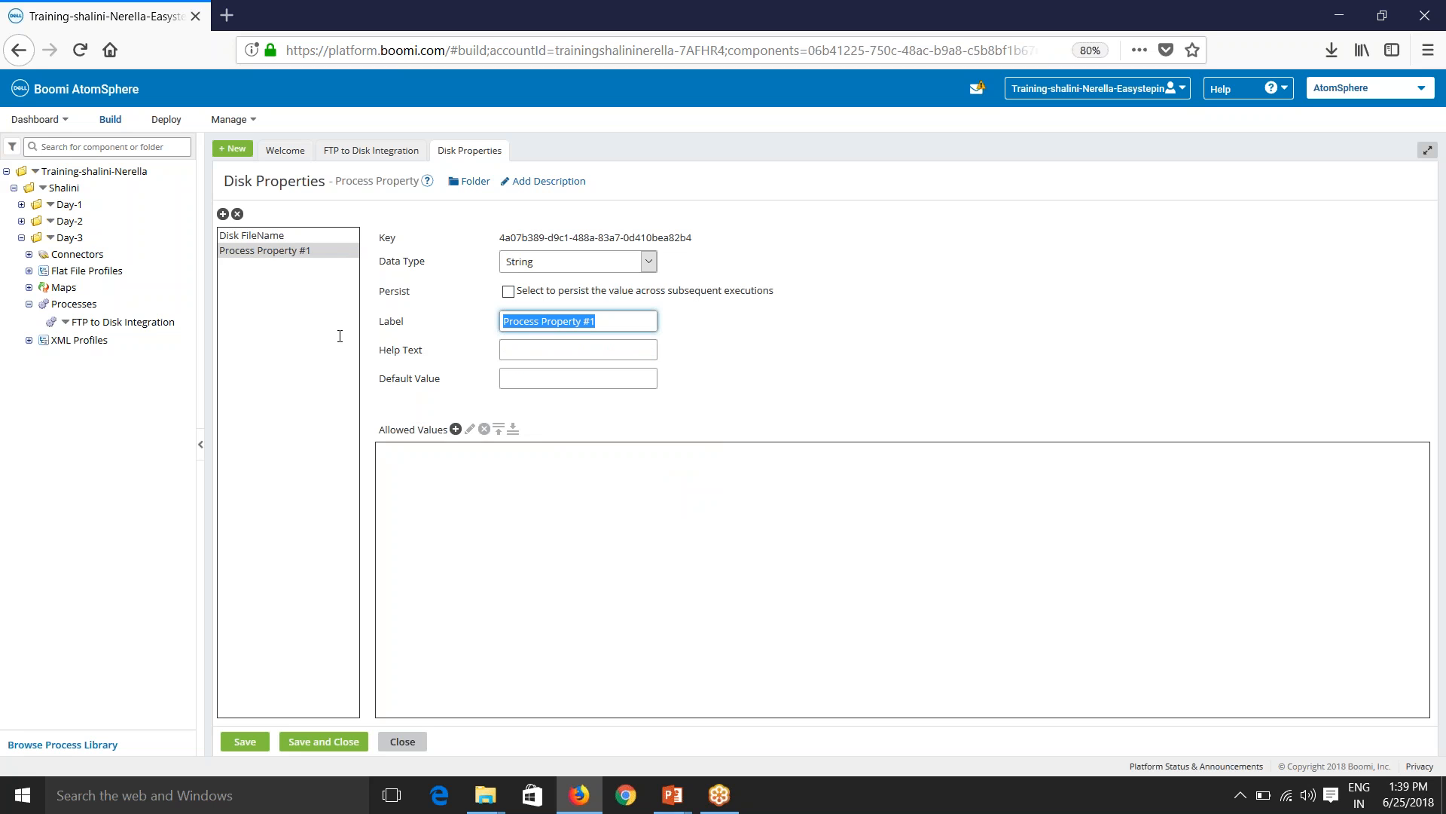
type("Disk Do")
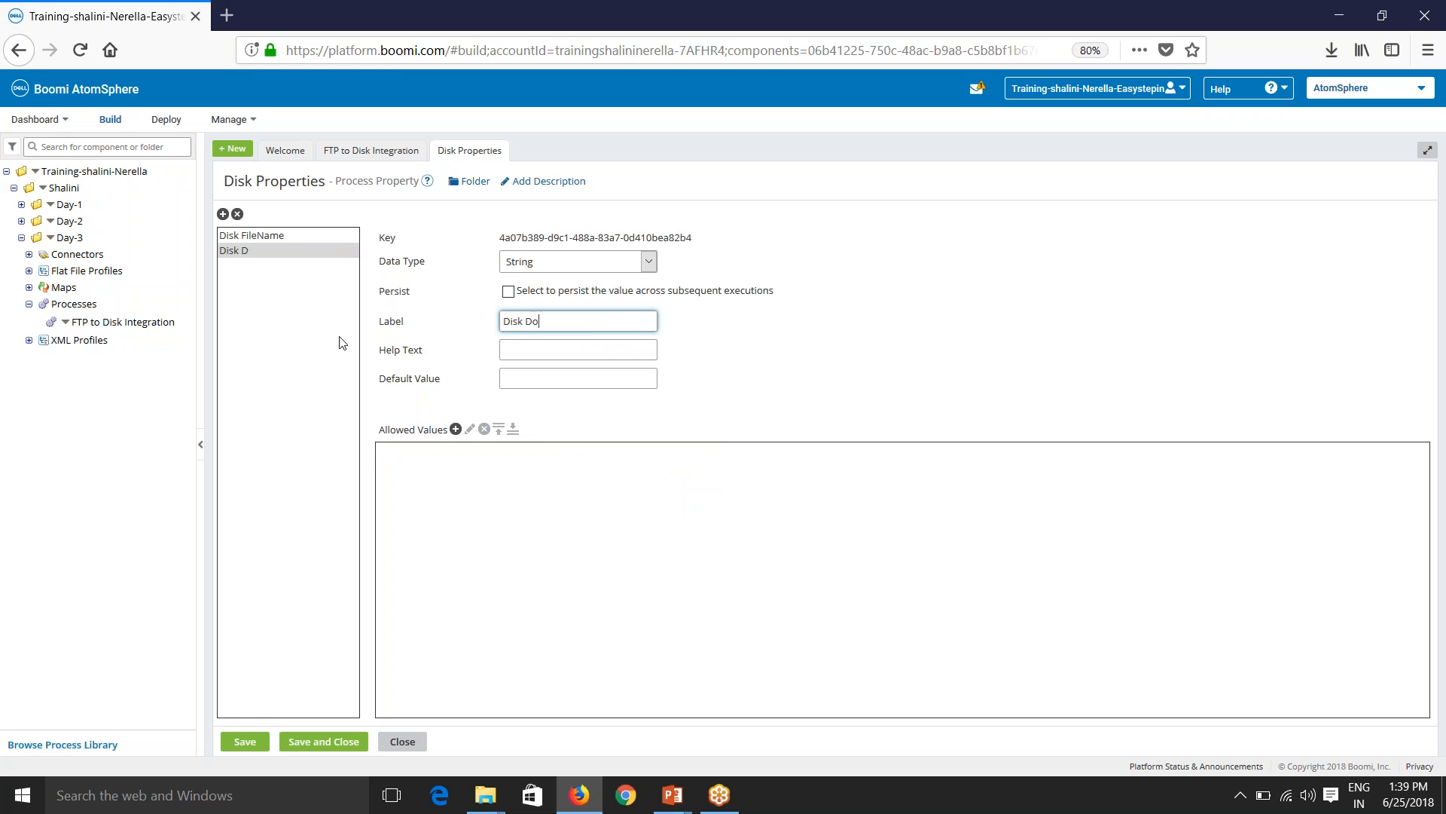
key("BackSpace")
type("irectory")
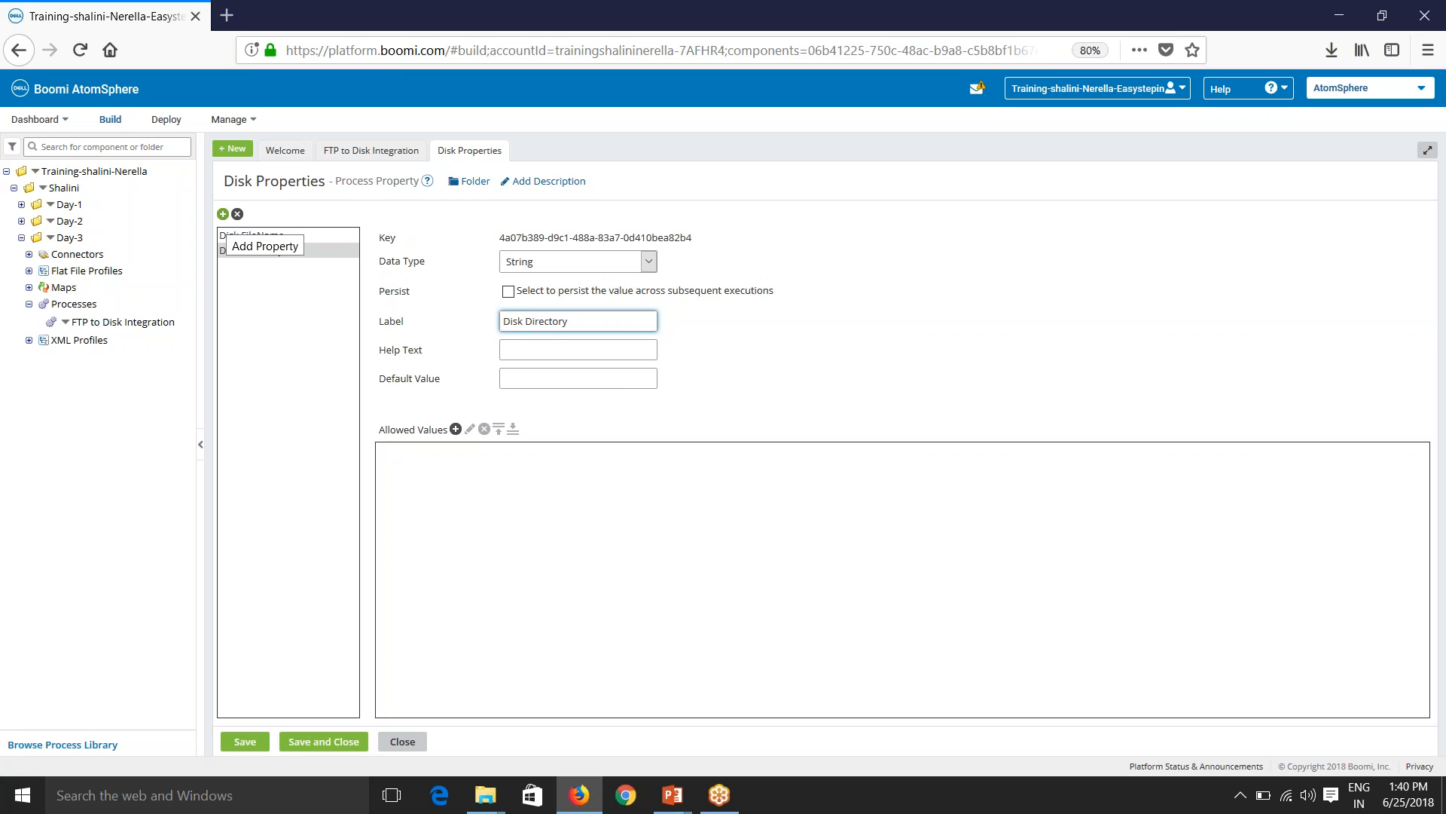
Add a third process property to Disk Properties and label it Environment.
left_click(223, 214)
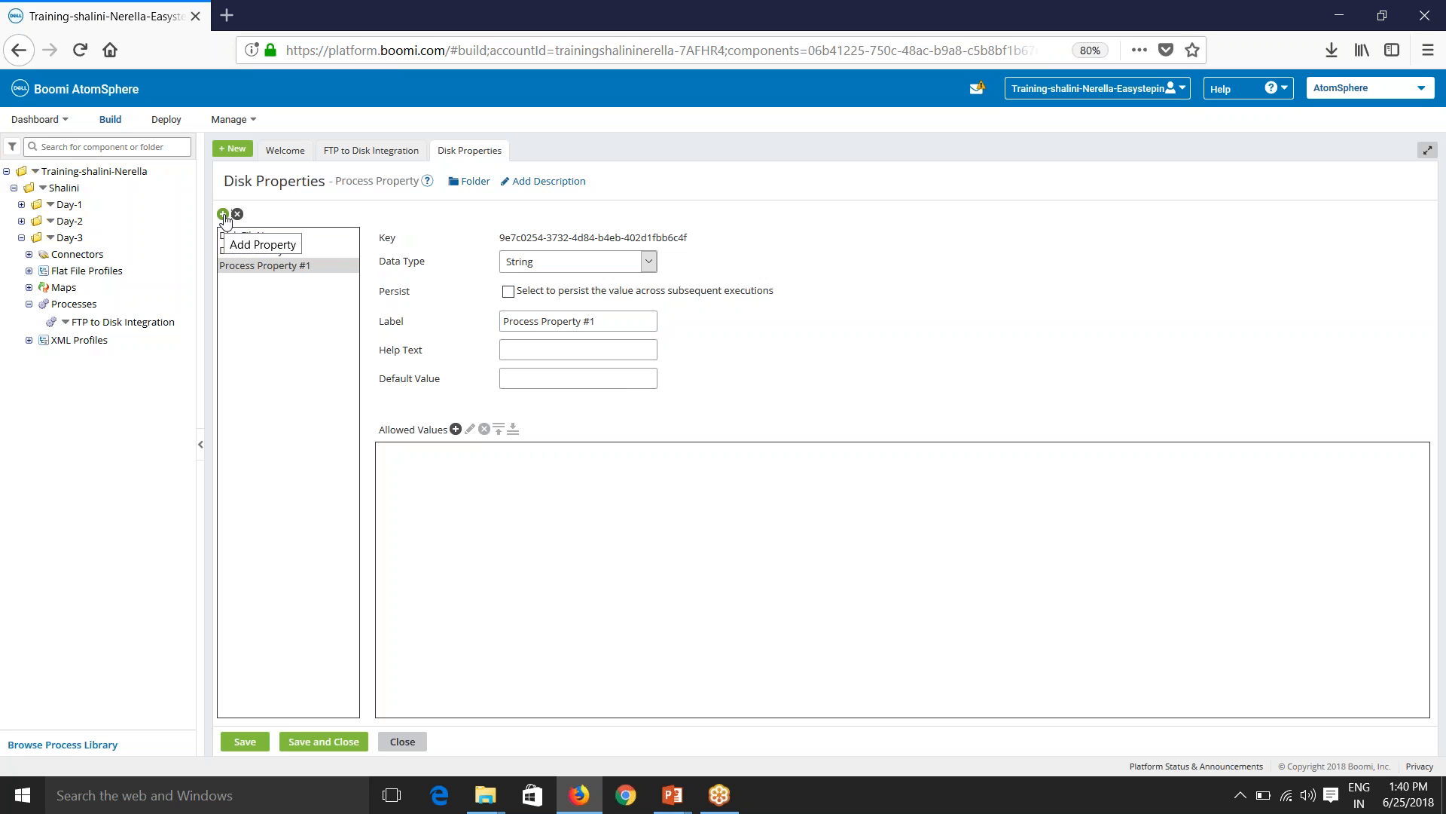
left_click_drag(601, 322, 419, 344)
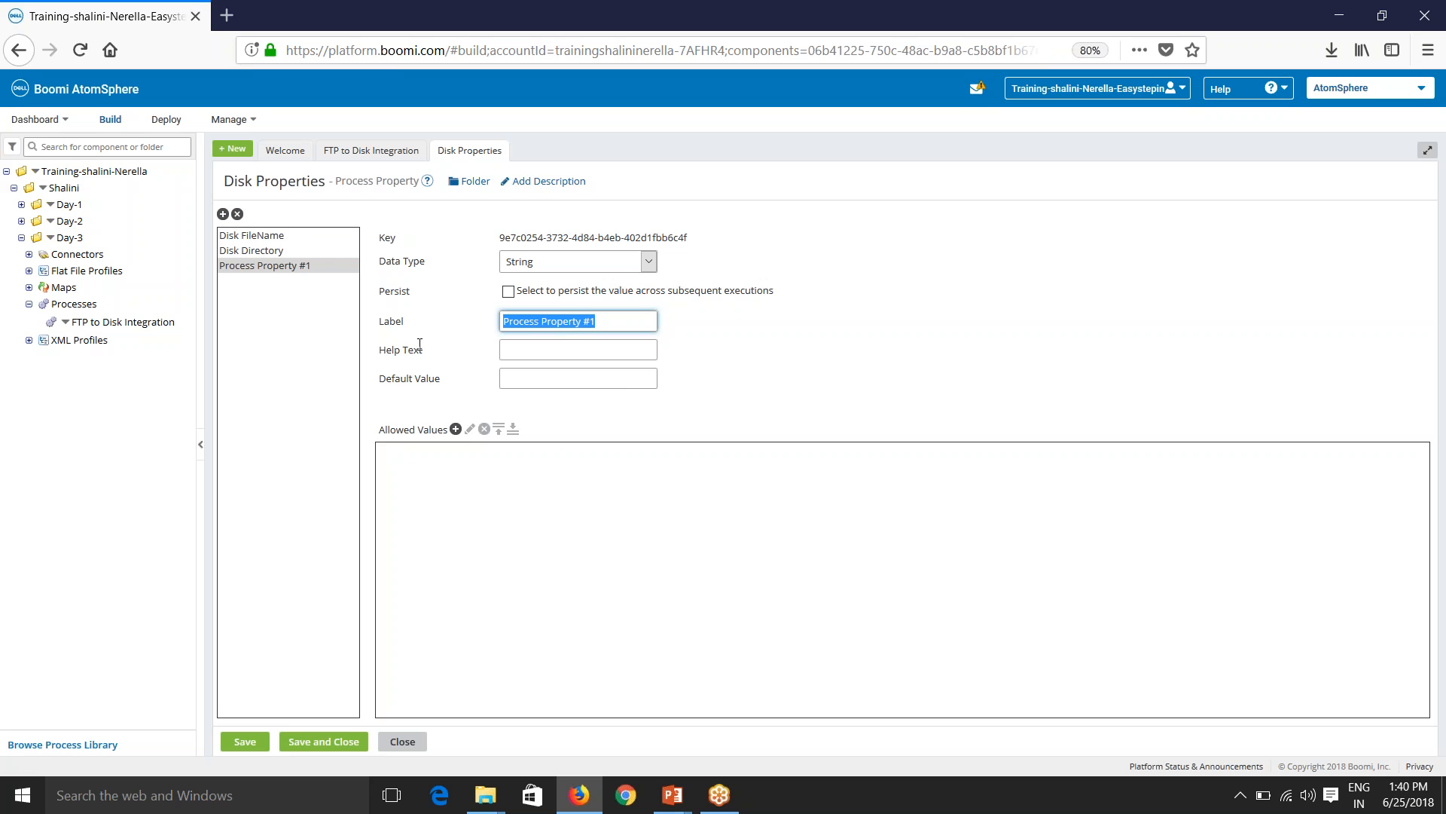
type("Envi")
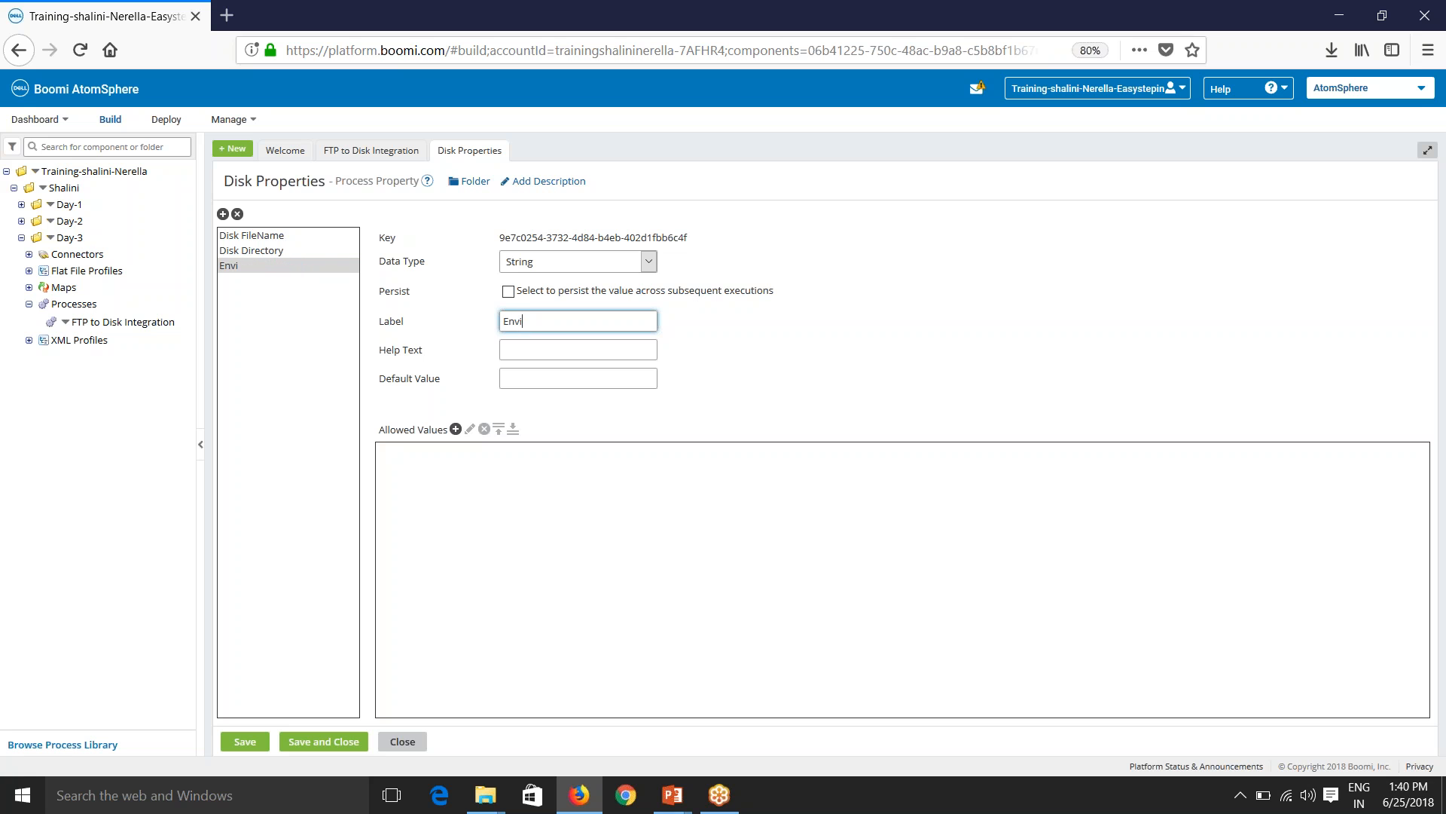
type("ronment")
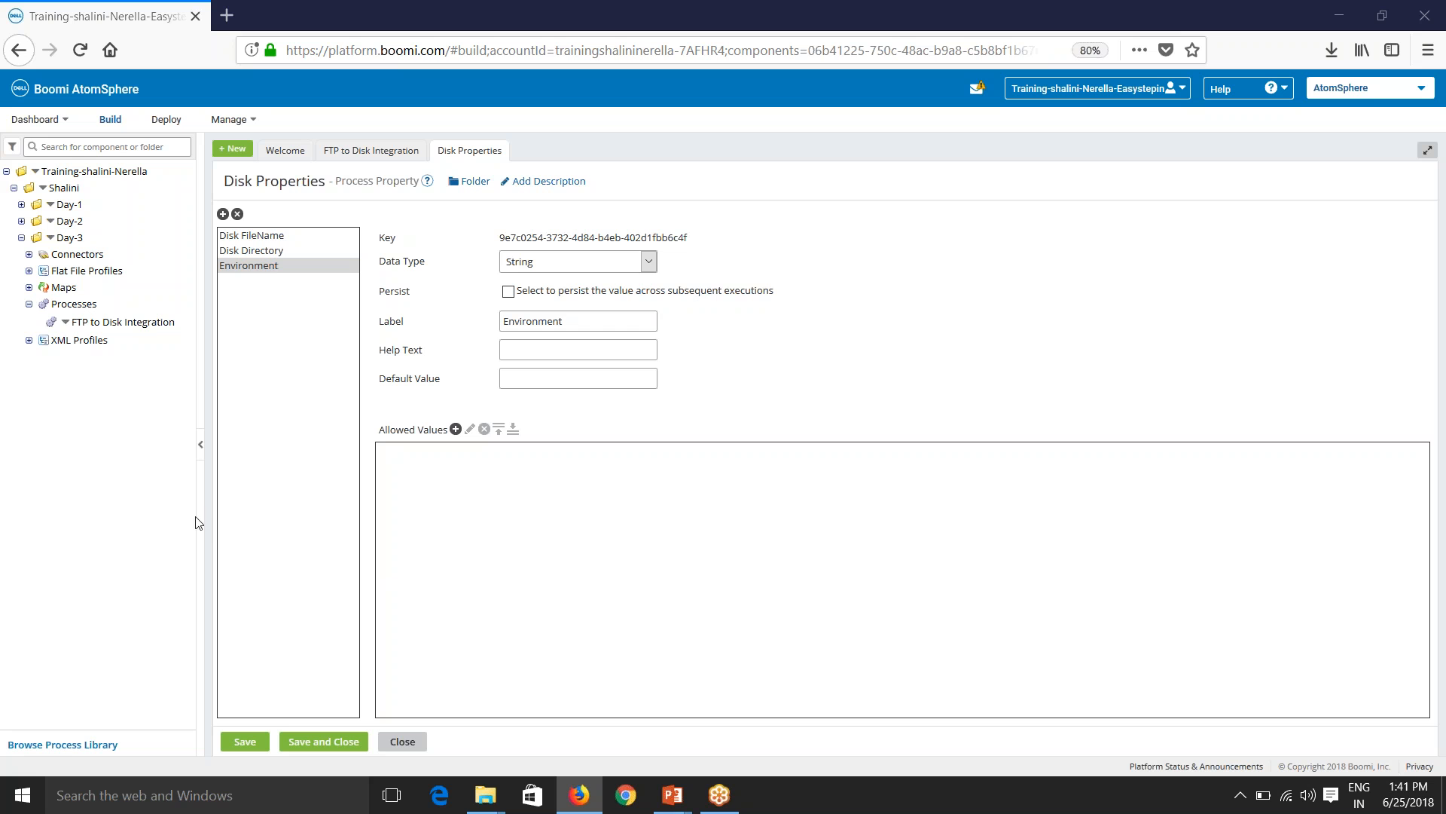
Make room between Notify and Disk in the FTP to Disk Integration process and place a Decision shape there.
left_click(350, 154)
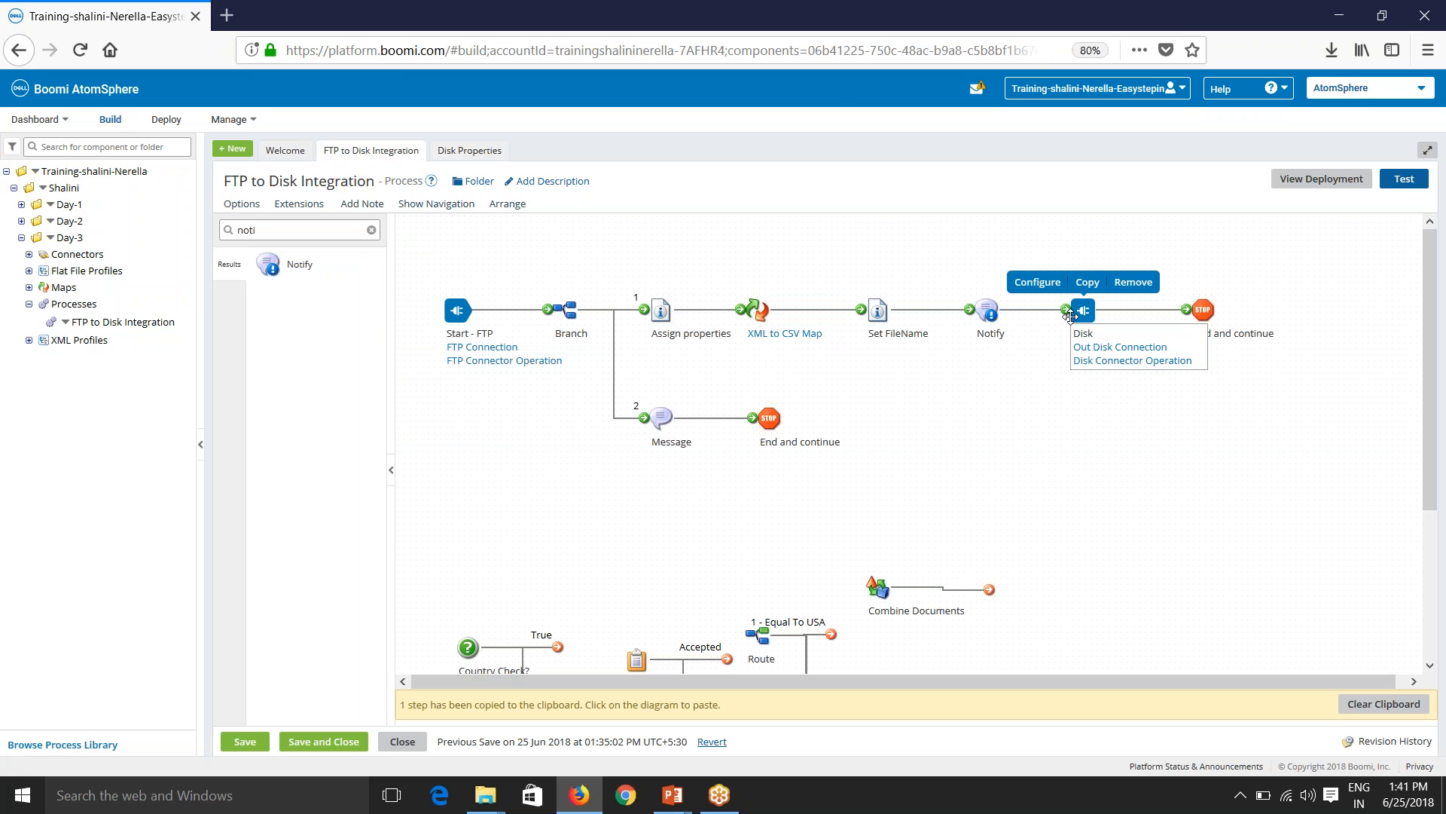
left_click_drag(1054, 314, 1297, 314)
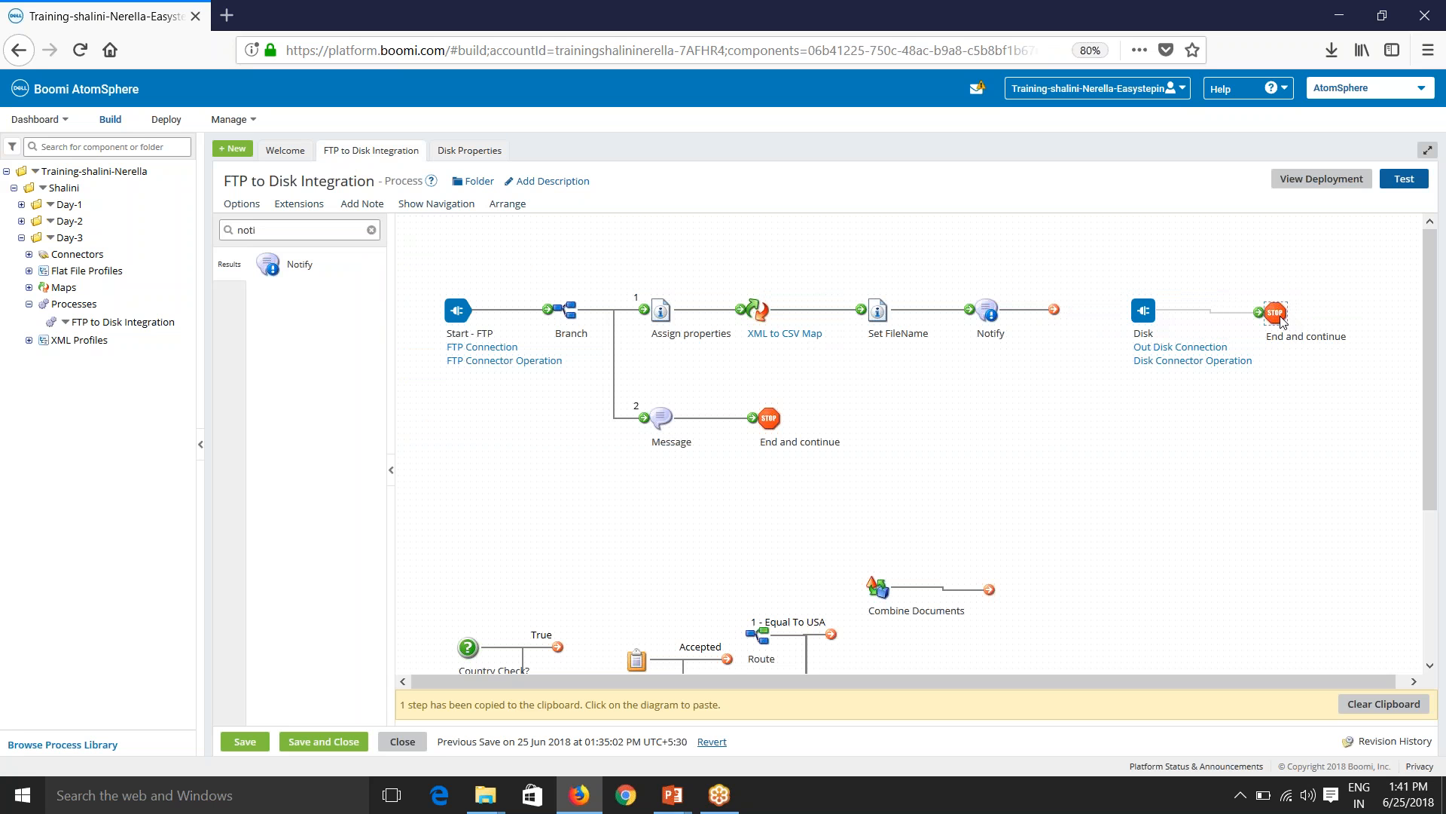
left_click_drag(1144, 310, 1180, 310)
left_click_drag(283, 230, 119, 258)
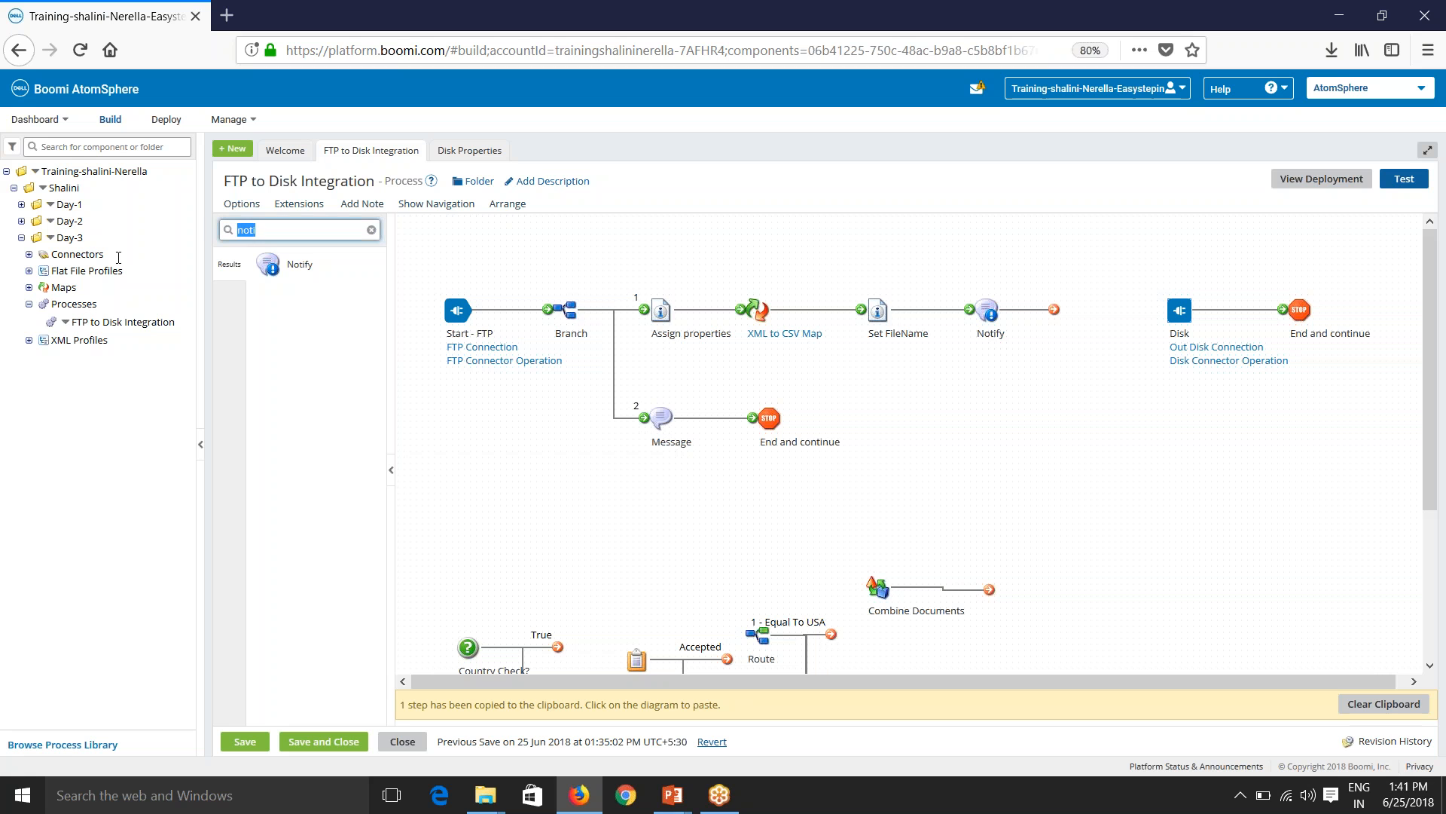
type("dec")
left_click_drag(297, 264, 1102, 309)
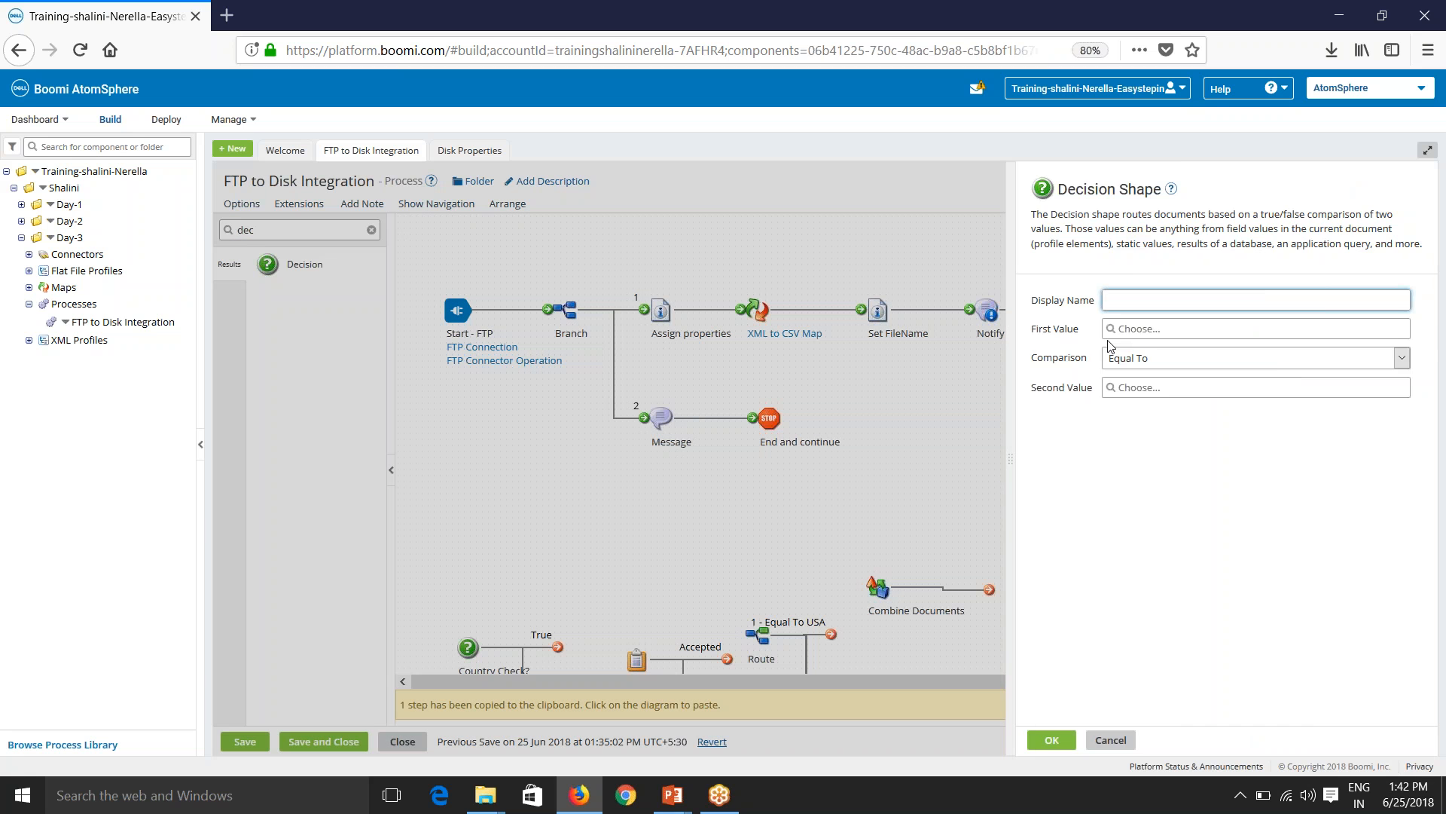
left_click(1175, 328)
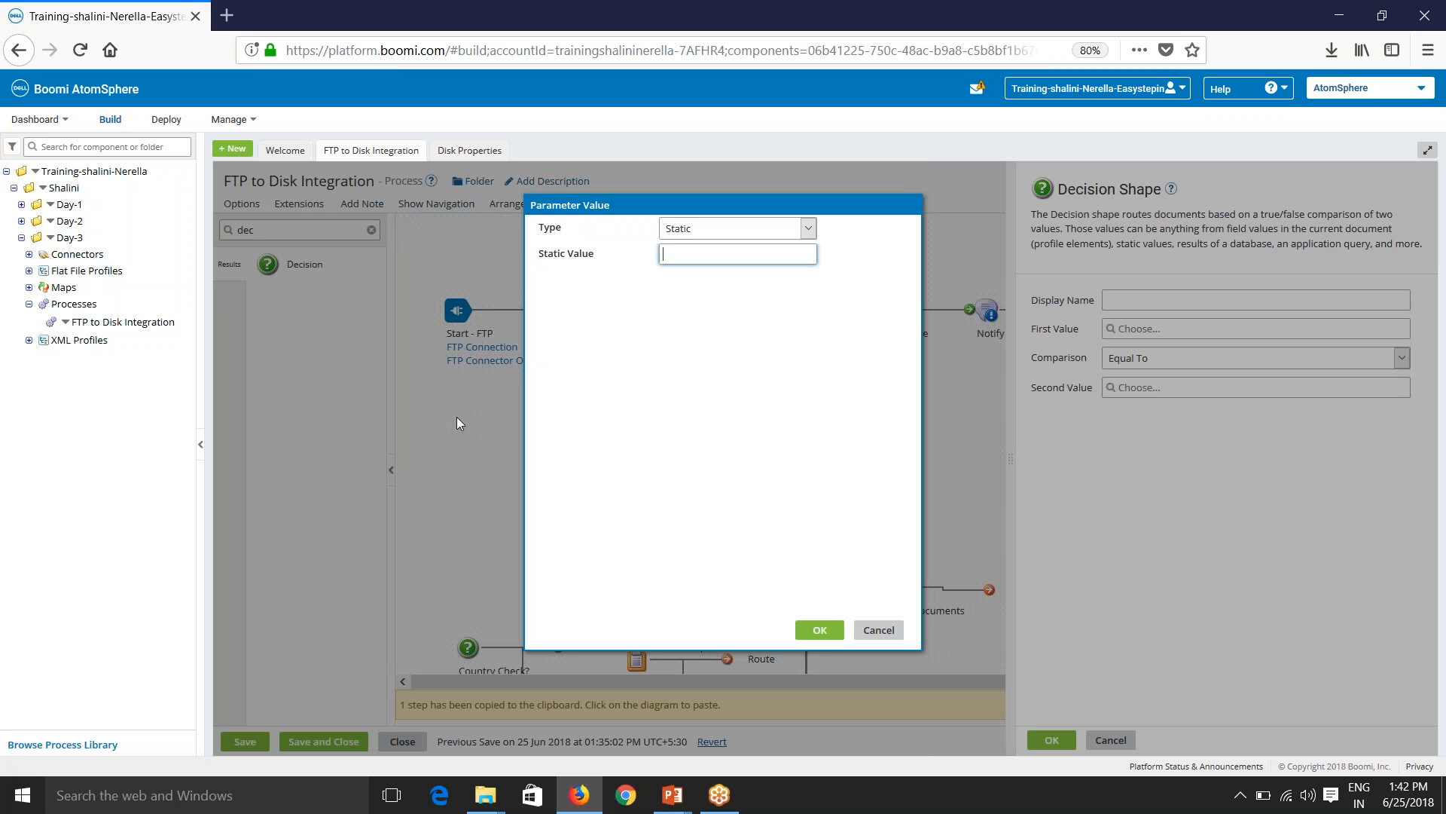
left_click(706, 230)
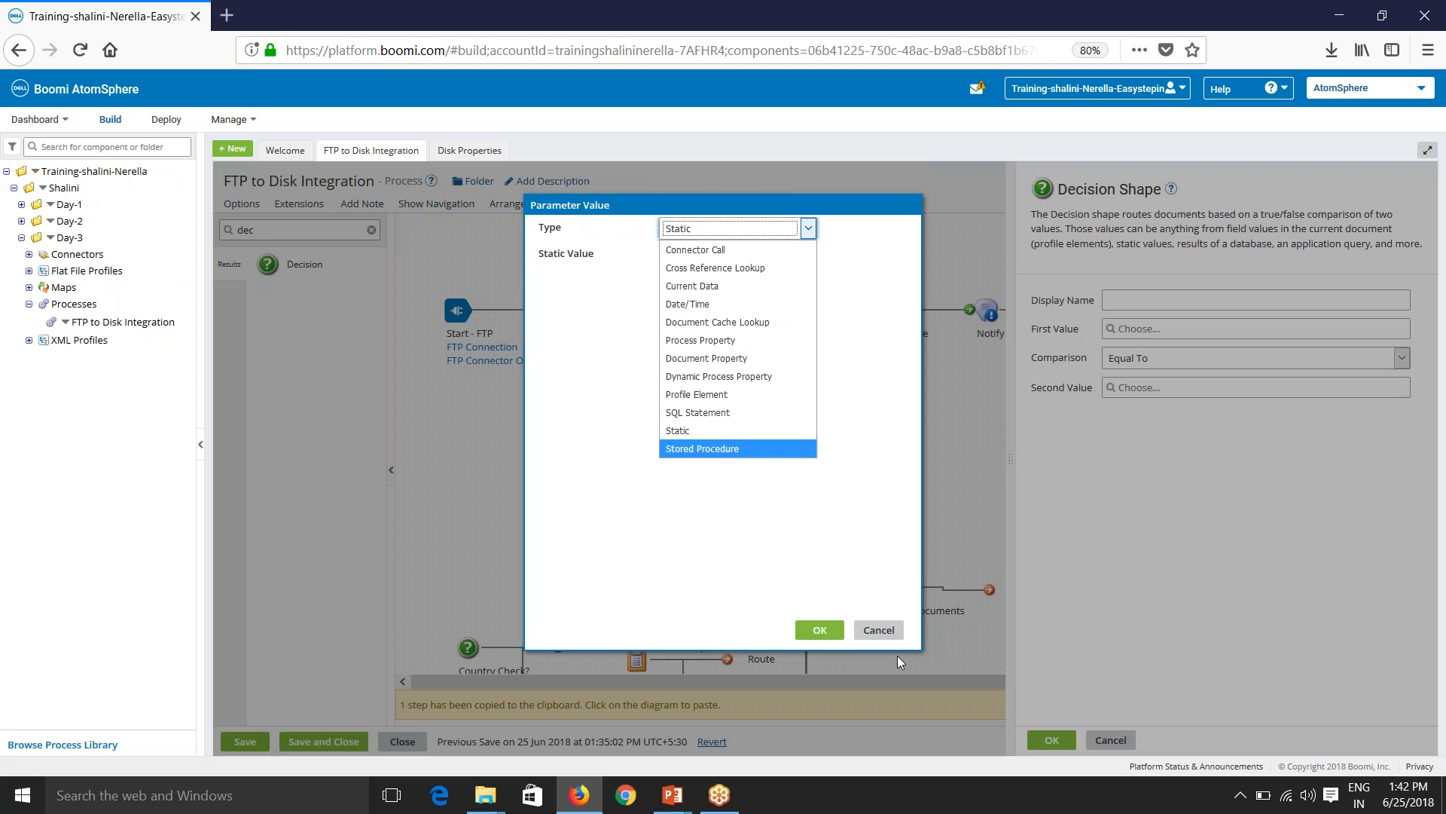
left_click(878, 630)
left_click(1052, 740)
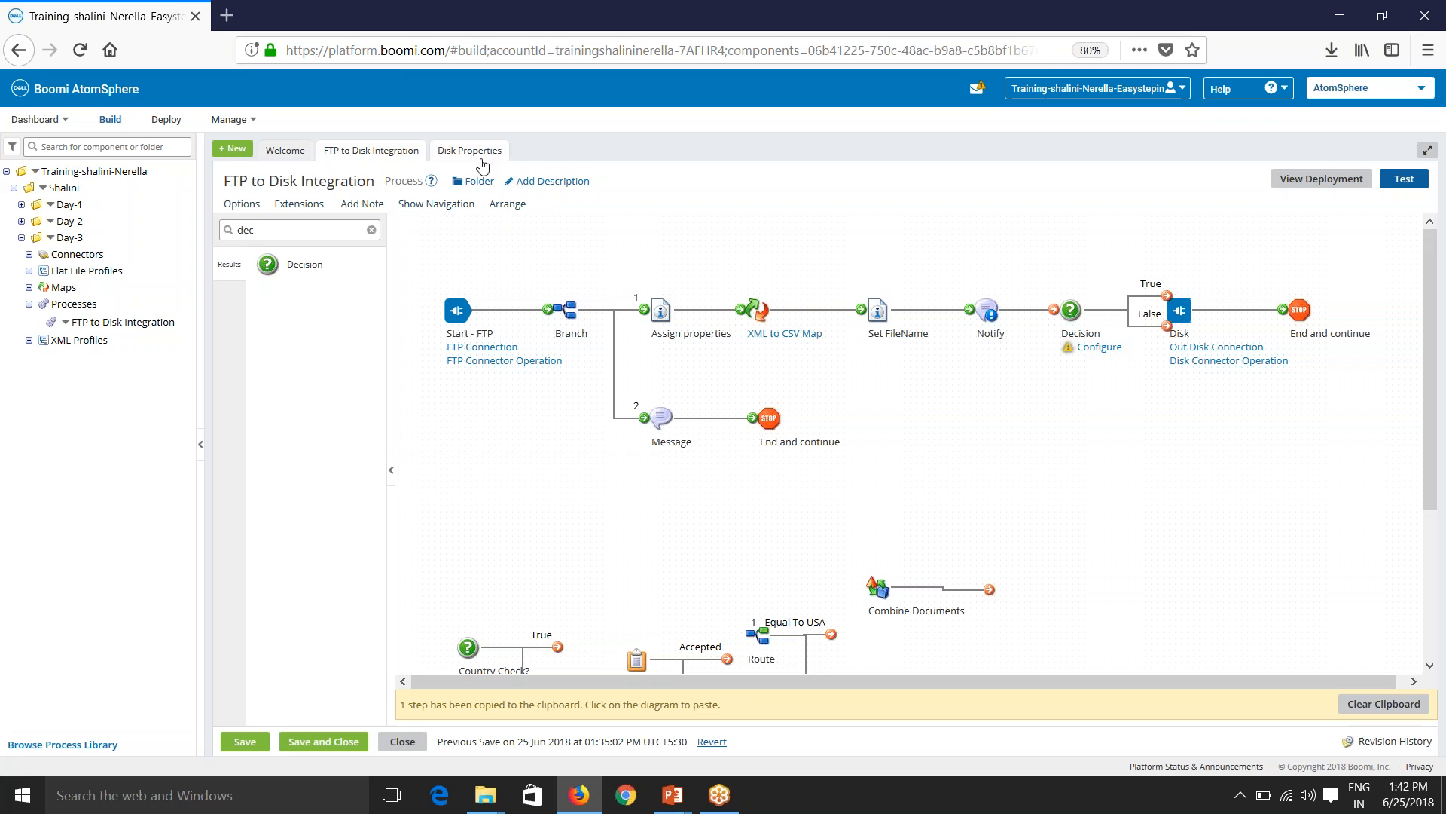
Add a fourth process property to the Disk Properties component and label it Route.
left_click(482, 158)
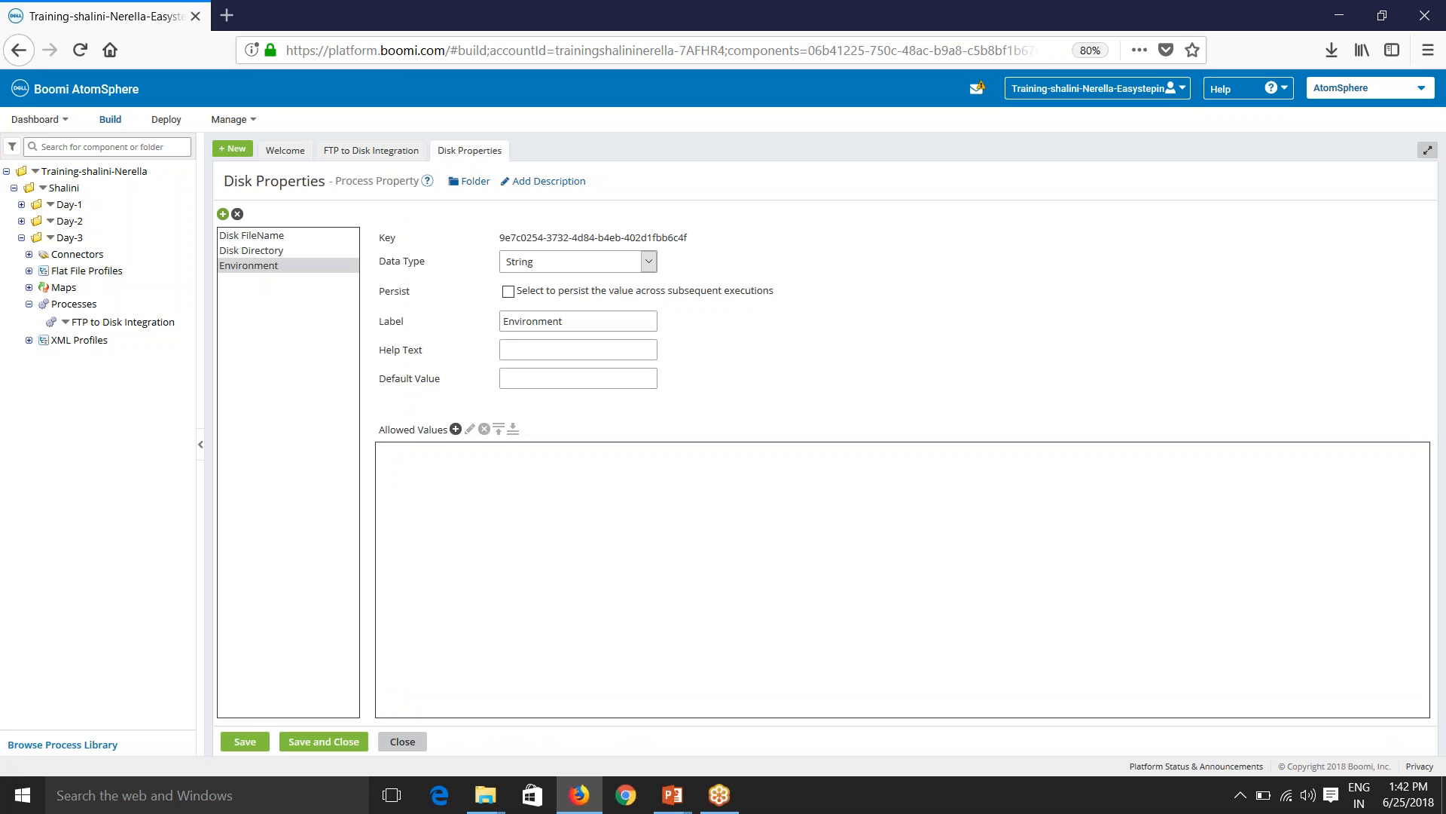
left_click(223, 214)
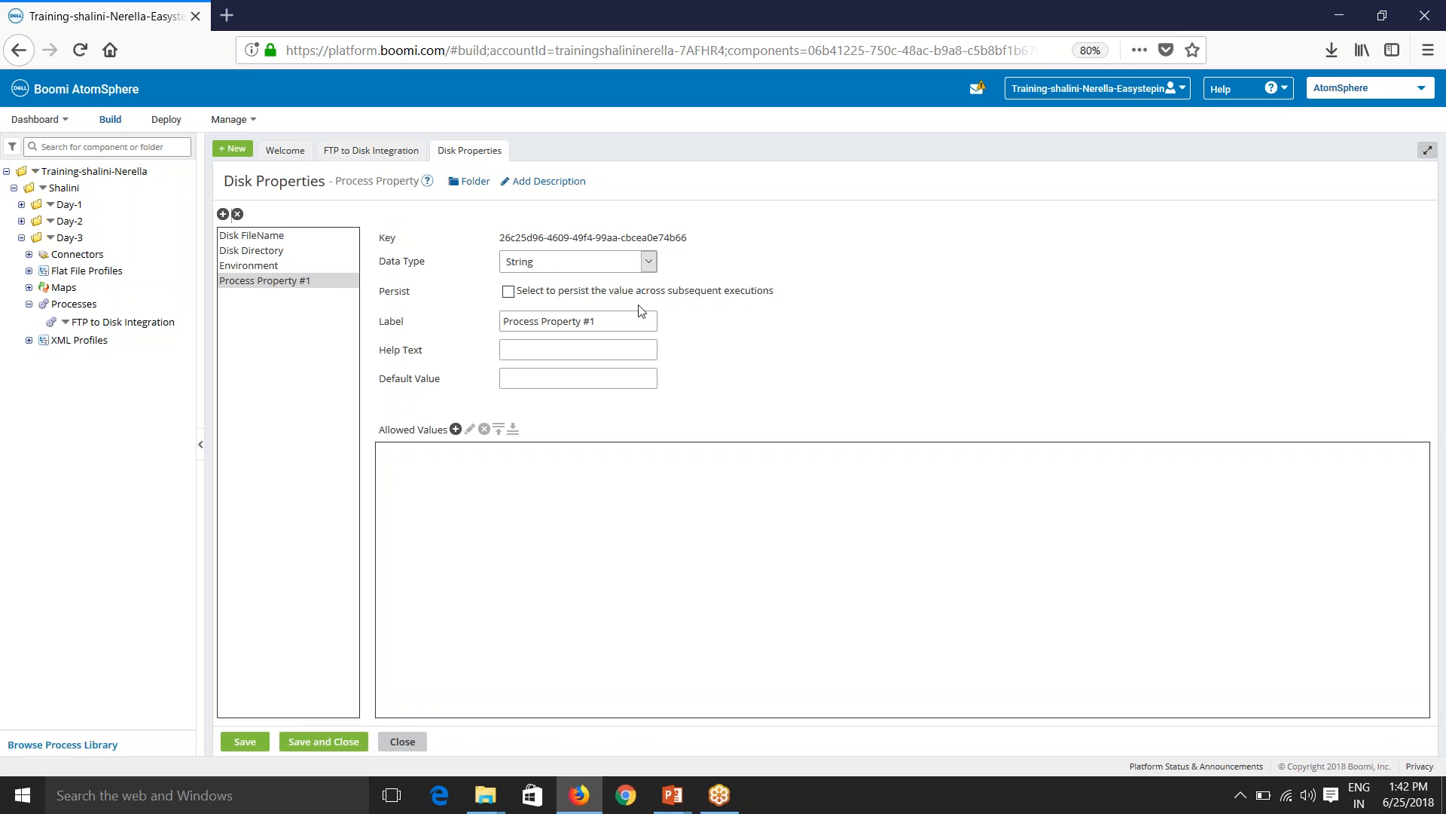
left_click_drag(611, 317, 341, 334)
type("Route")
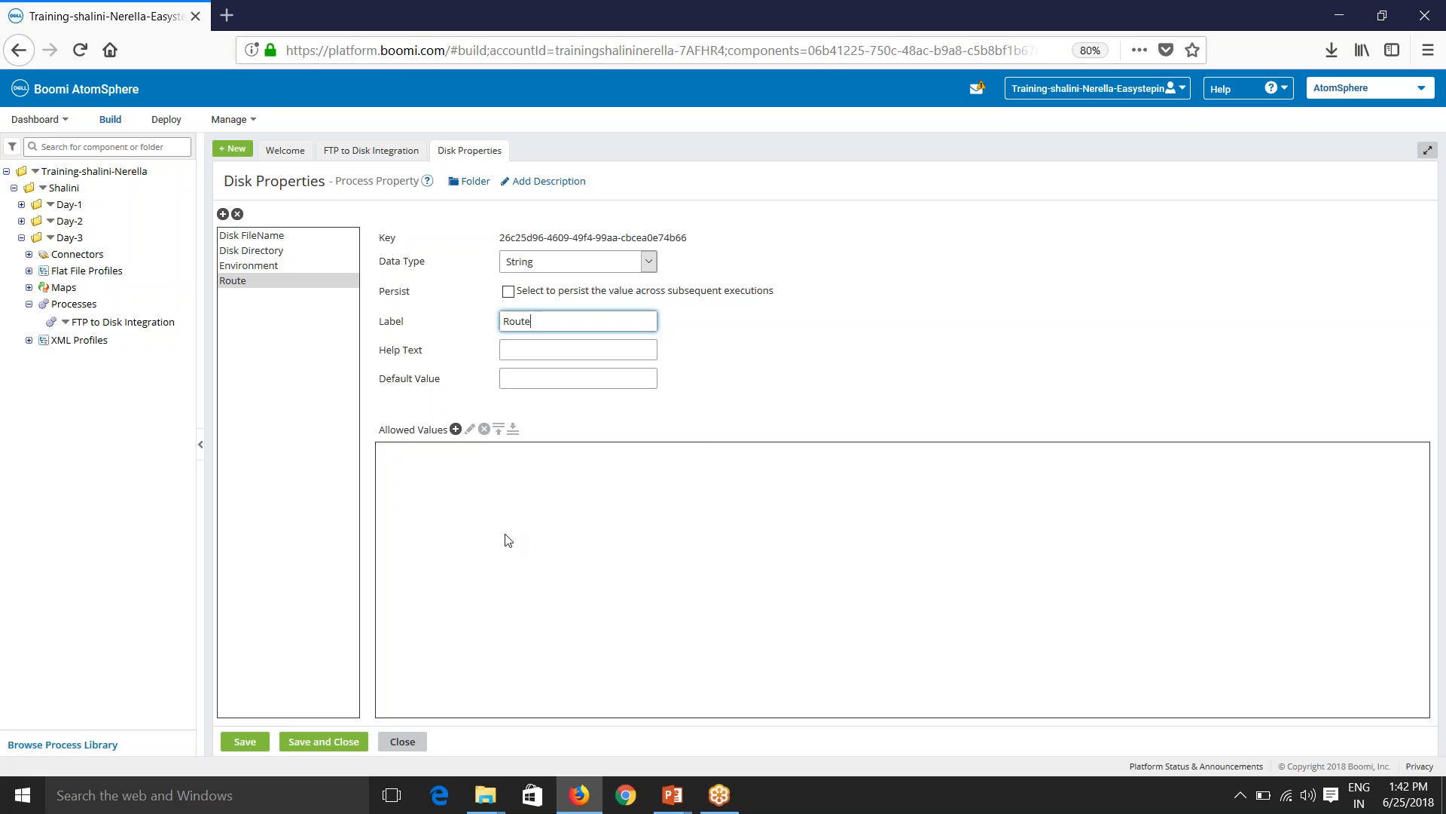
Give the Route property the allowed values ON and OFF with matching labels, and save and close Disk Properties.
left_click(455, 429)
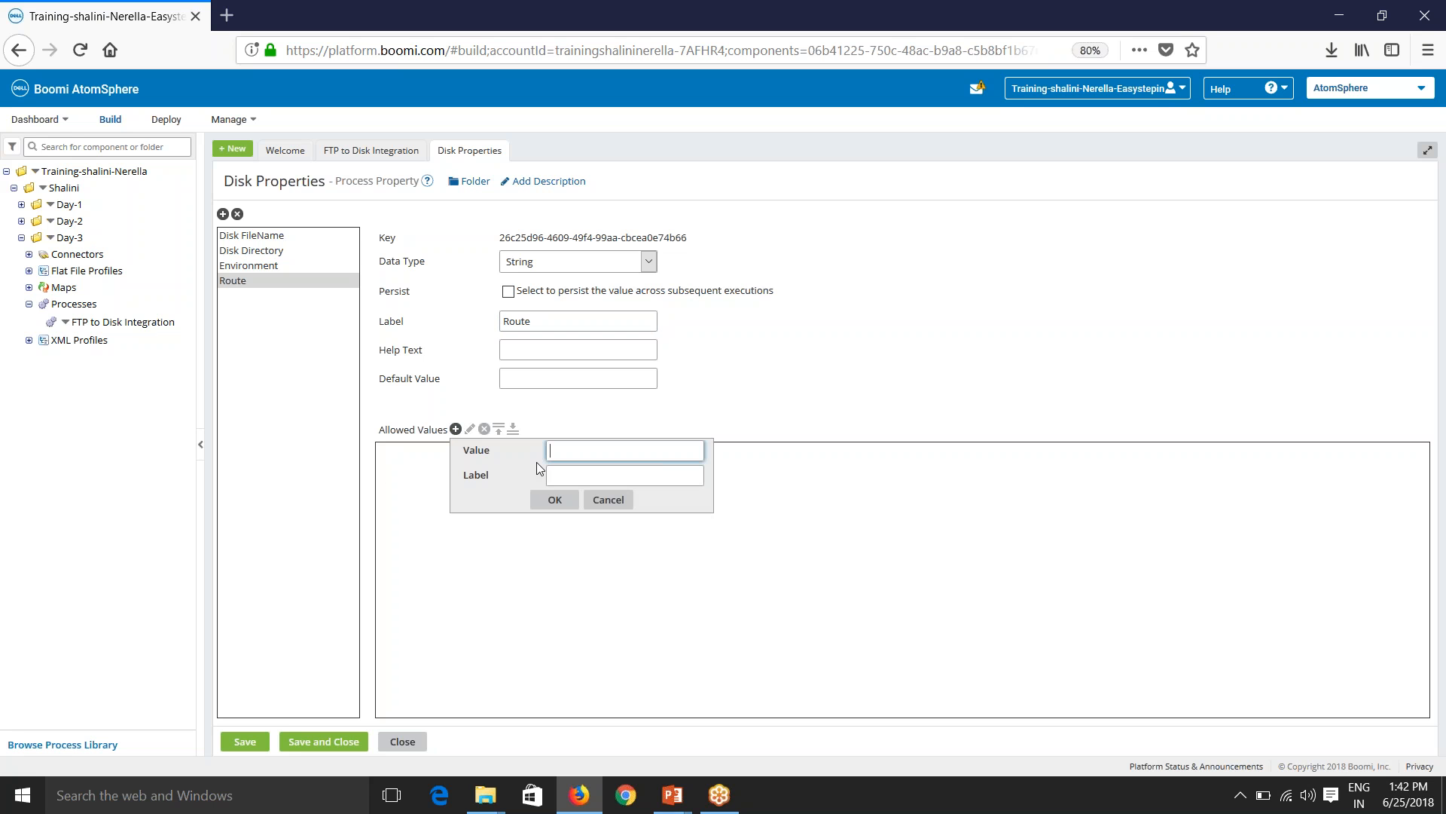
type("ON")
left_click(573, 483)
type("ON")
left_click(555, 500)
left_click(456, 428)
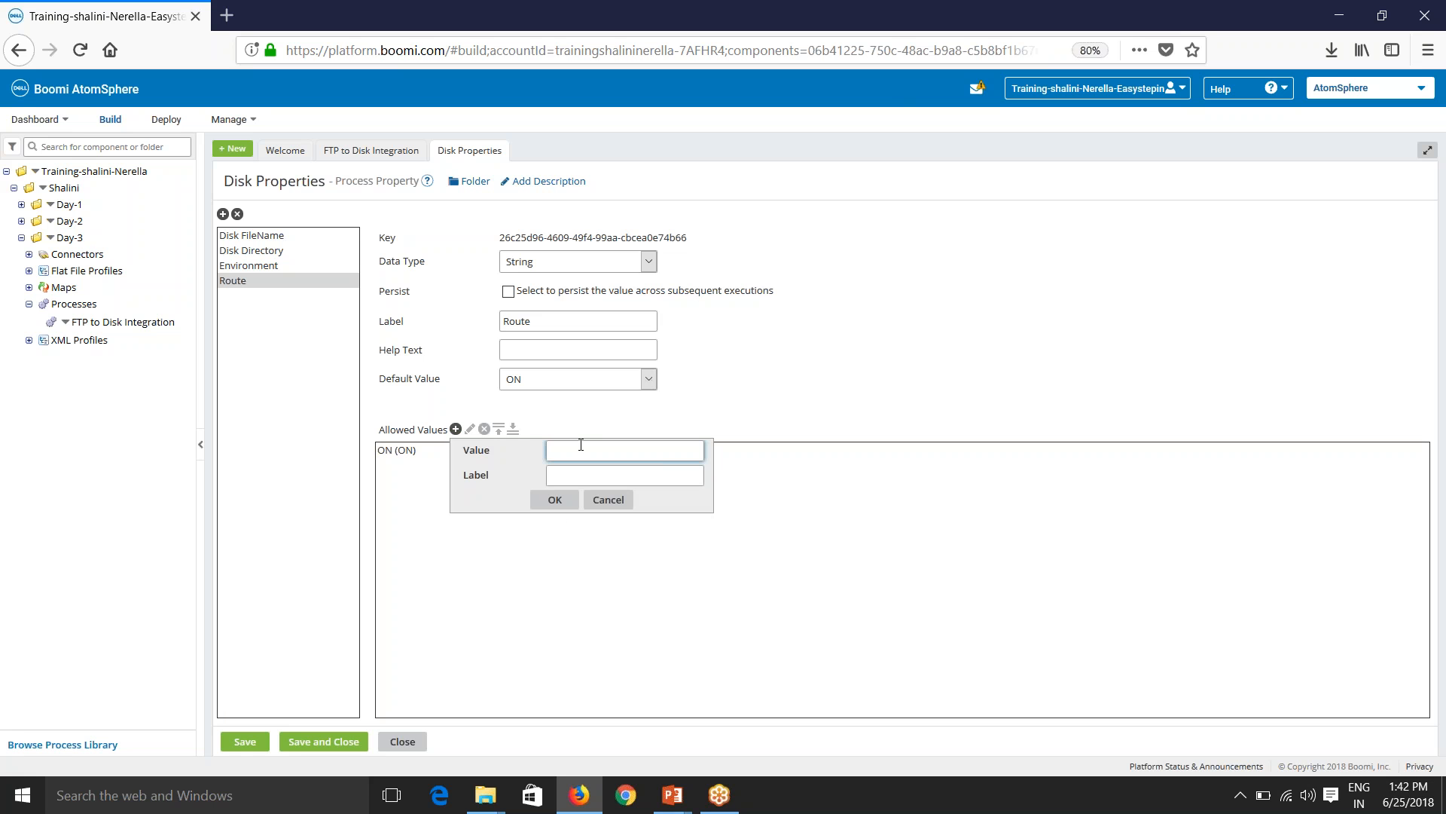
type("OFF")
left_click(555, 499)
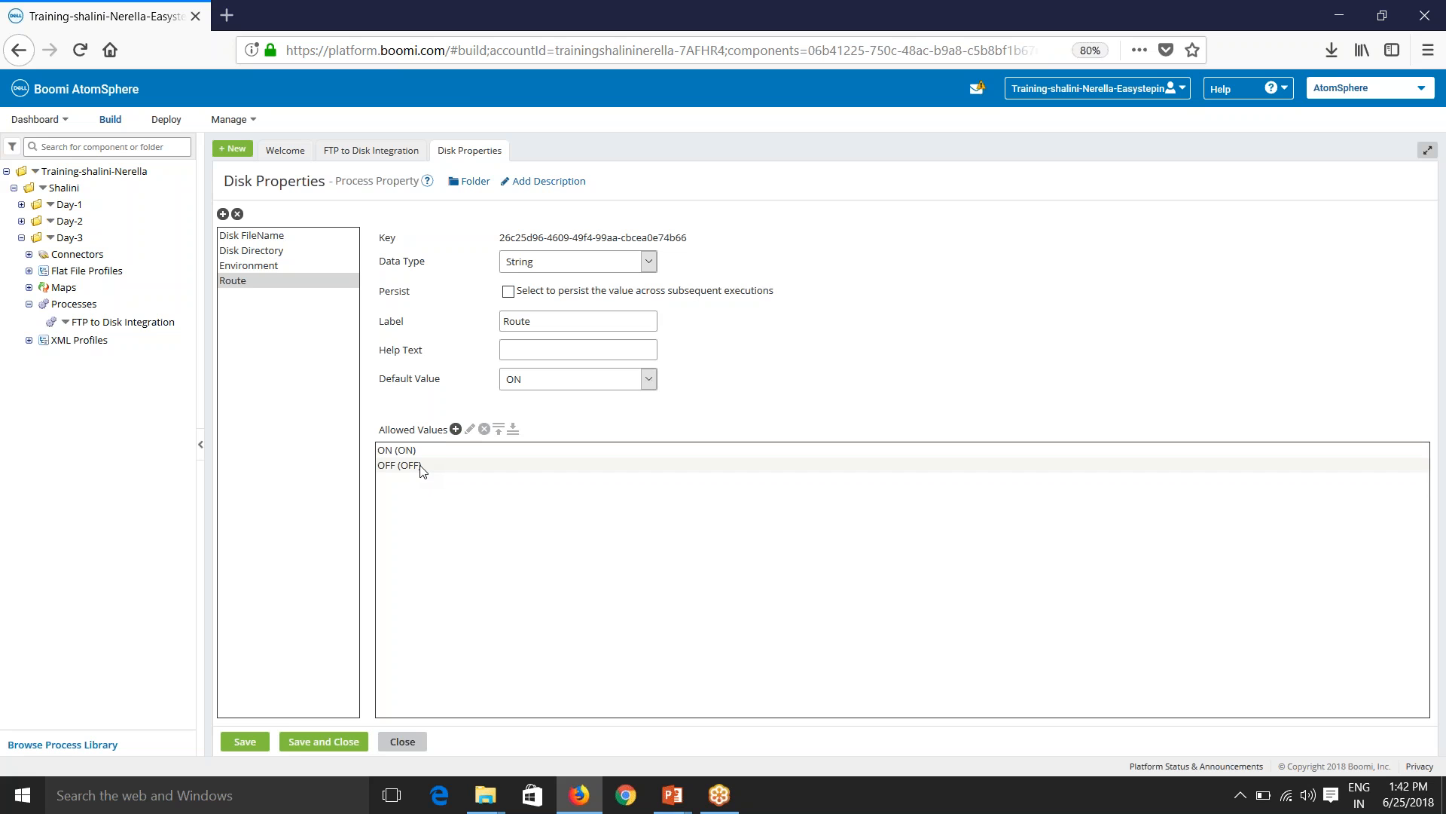
left_click(301, 741)
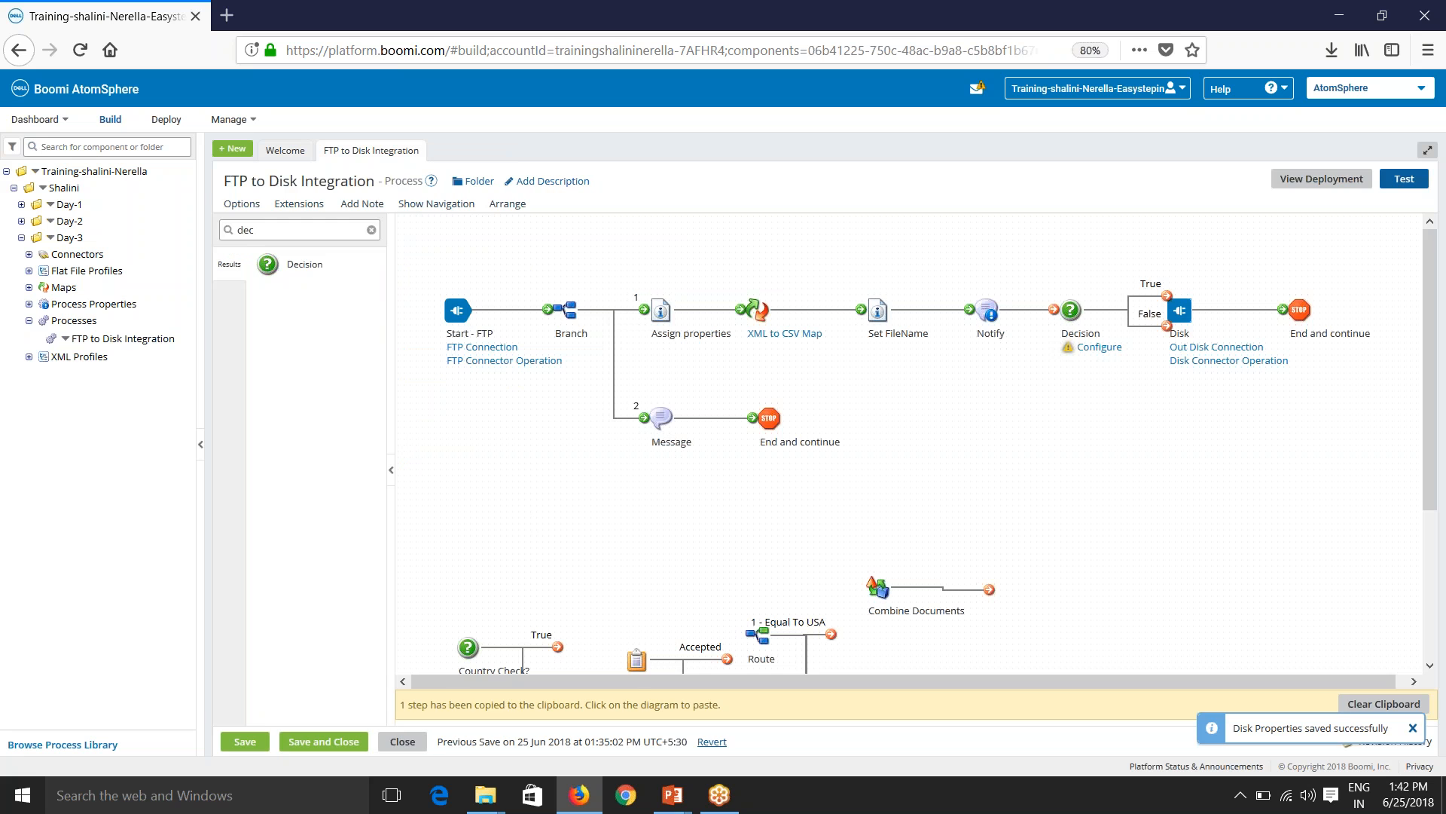
Name the Decision shape Routing On/Off and set its first value to the process property Route from Disk Properties.
left_click(1072, 313)
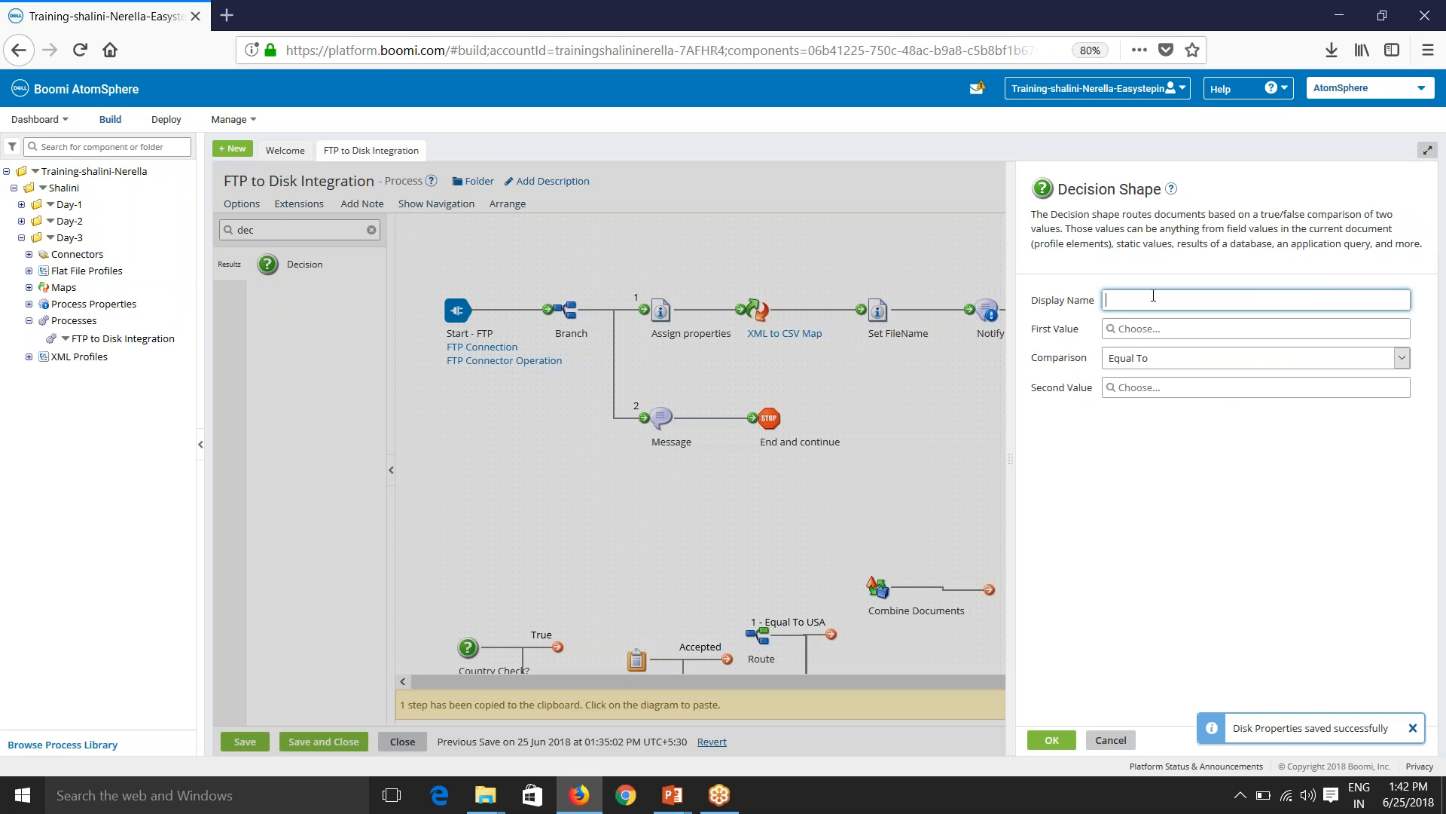
type("Routing On/Off")
left_click(1120, 337)
left_click(697, 226)
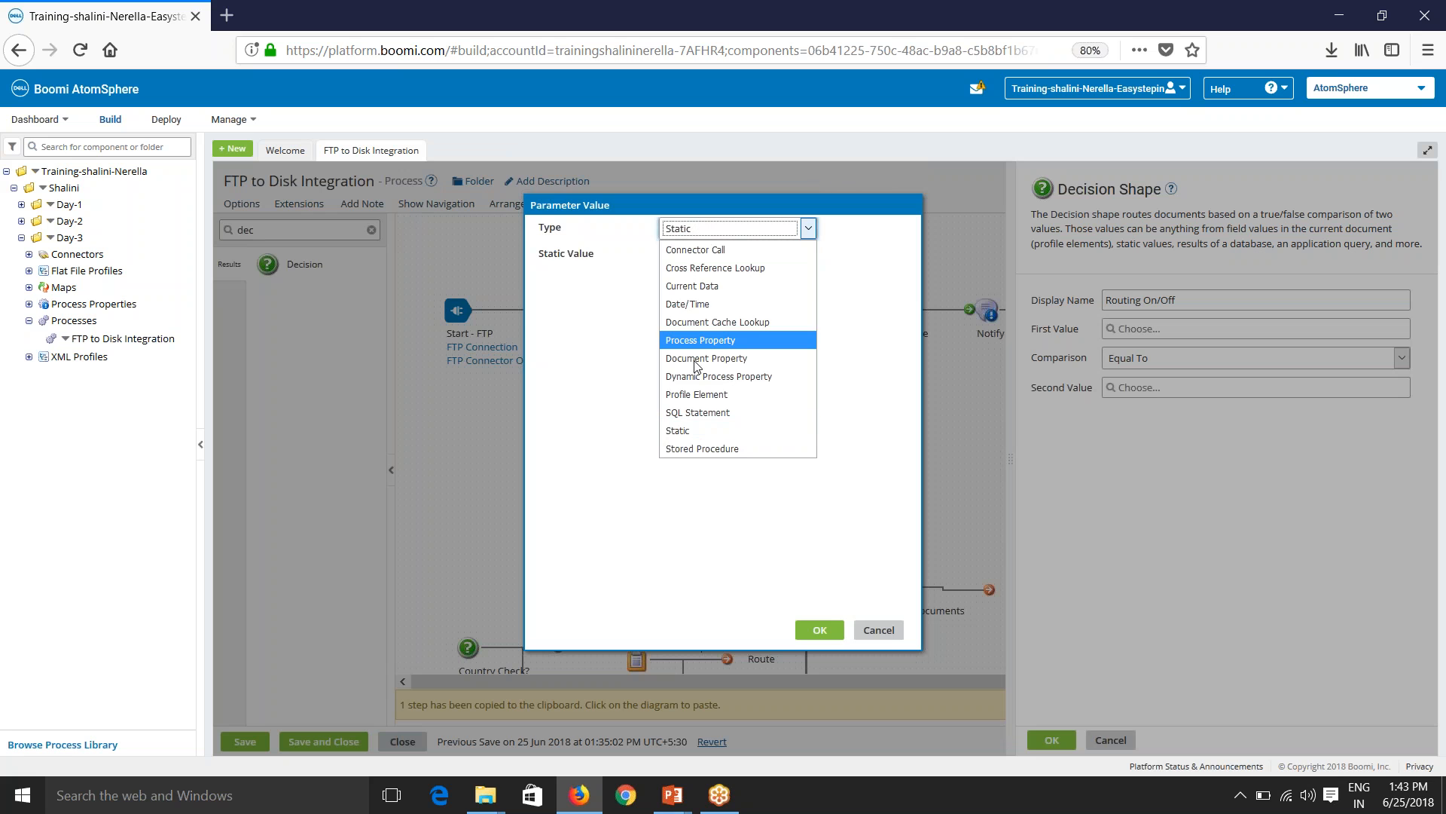
left_click(708, 348)
left_click(700, 253)
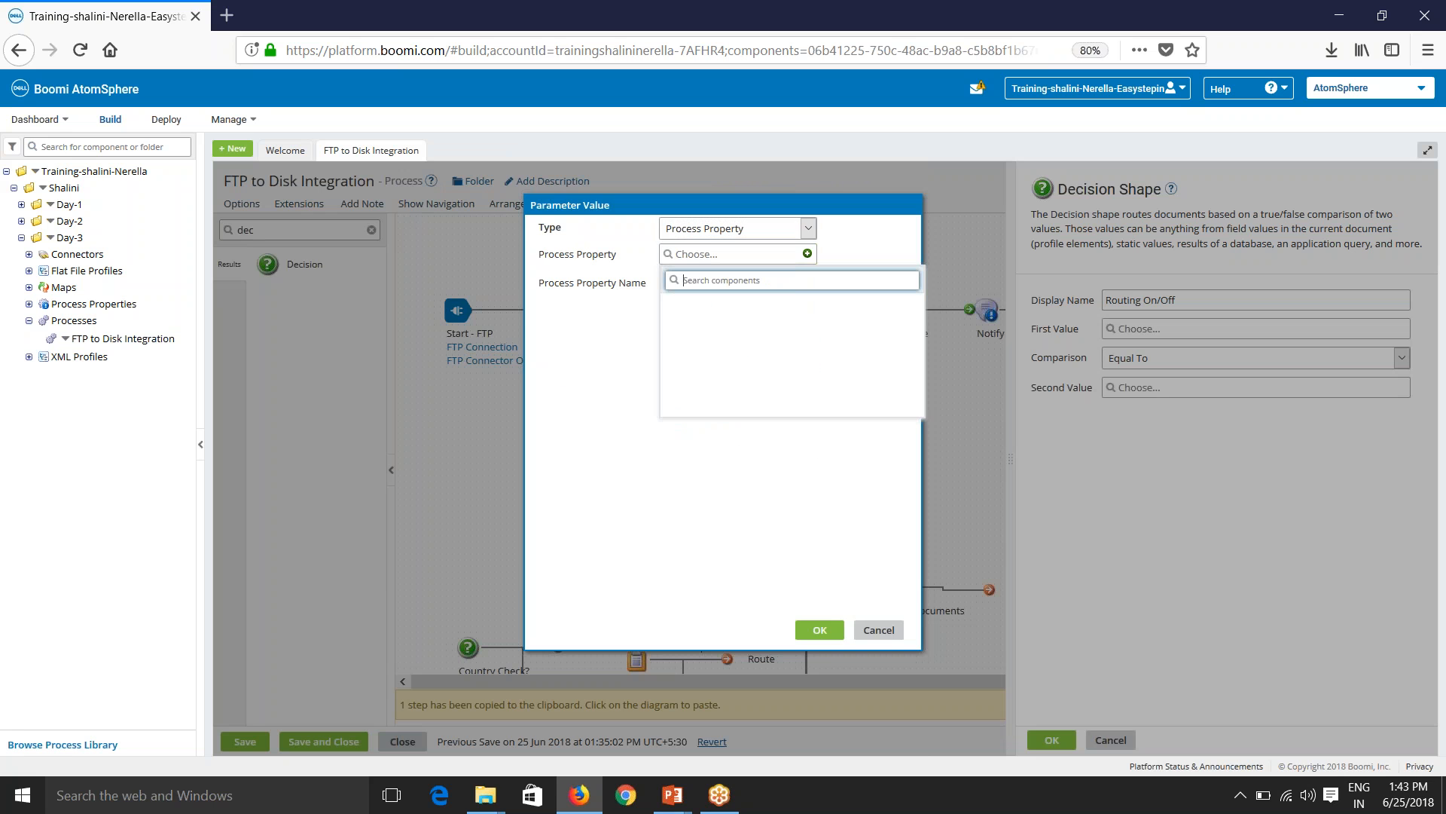
left_click(675, 318)
left_click(682, 334)
left_click(739, 351)
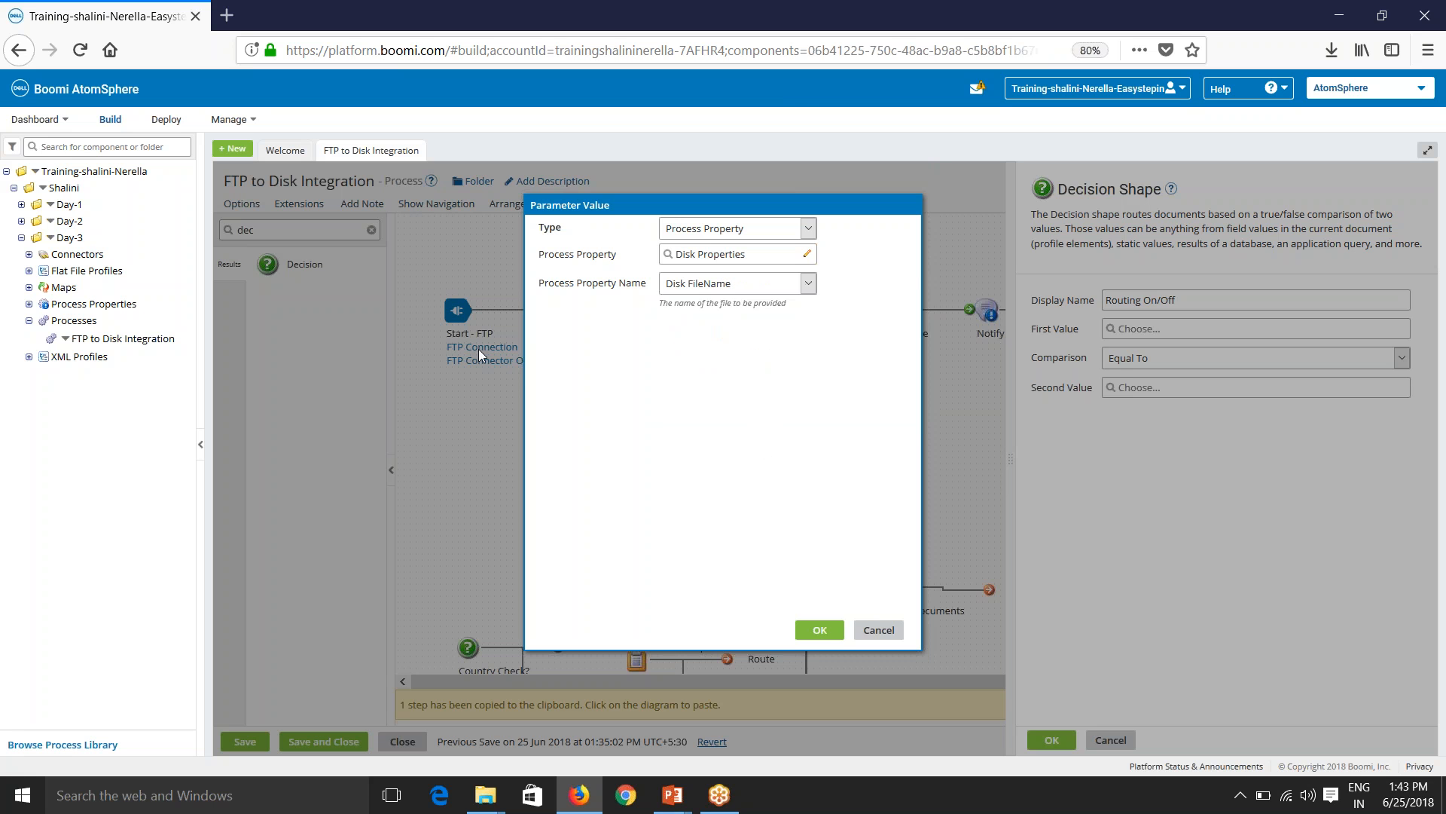
left_click_drag(659, 304, 791, 308)
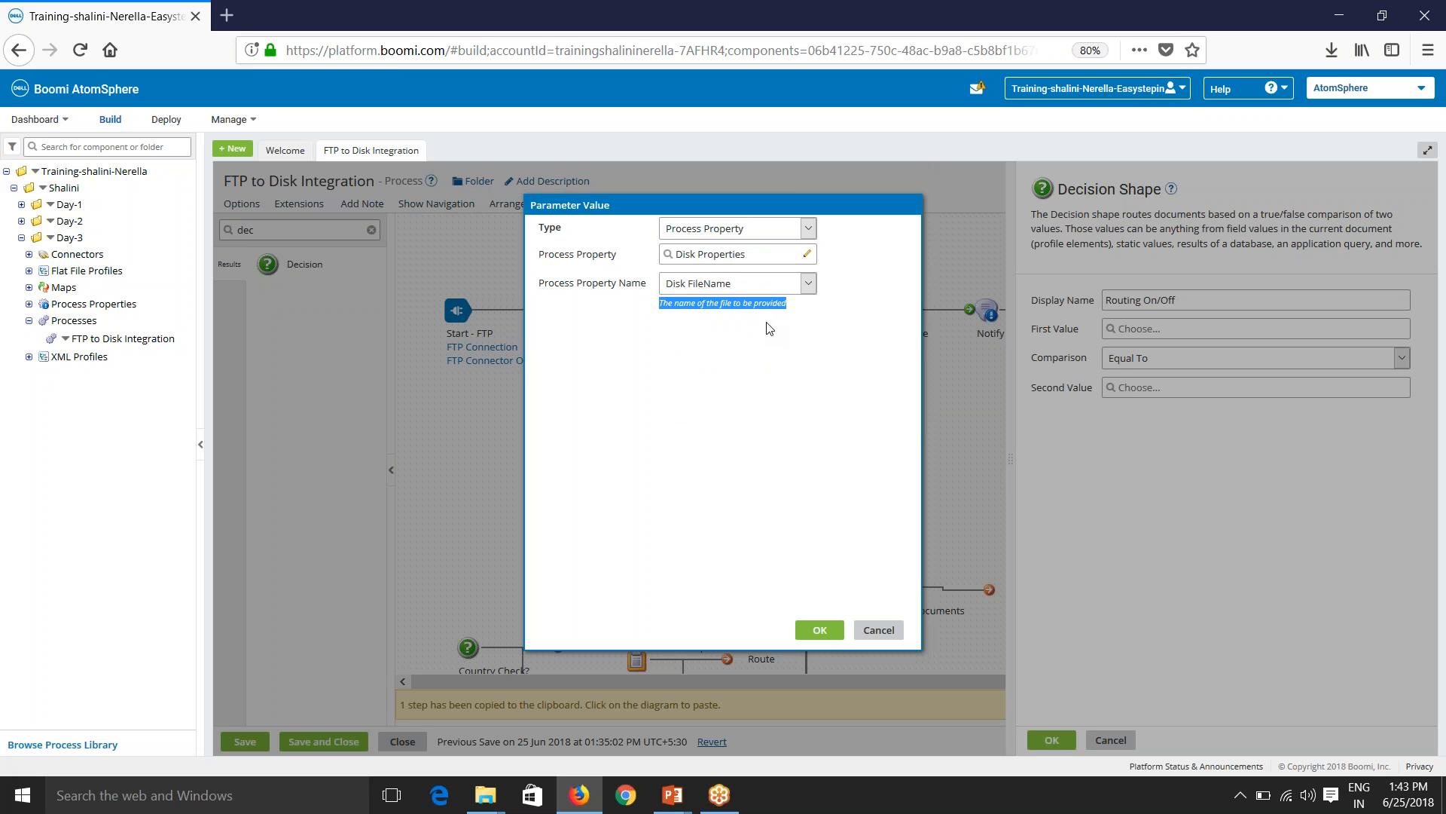
left_click(689, 285)
left_click(678, 358)
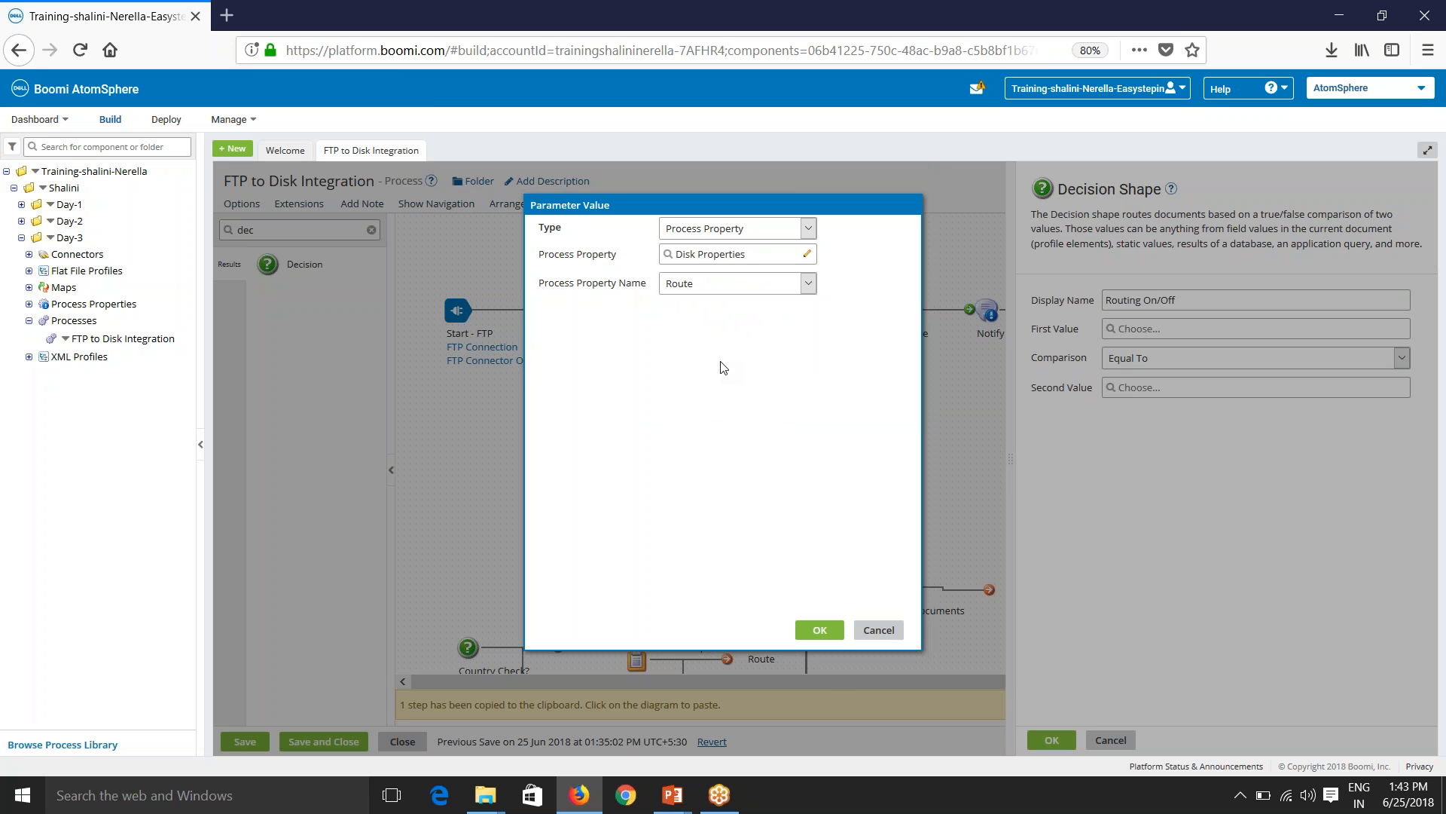
left_click(820, 629)
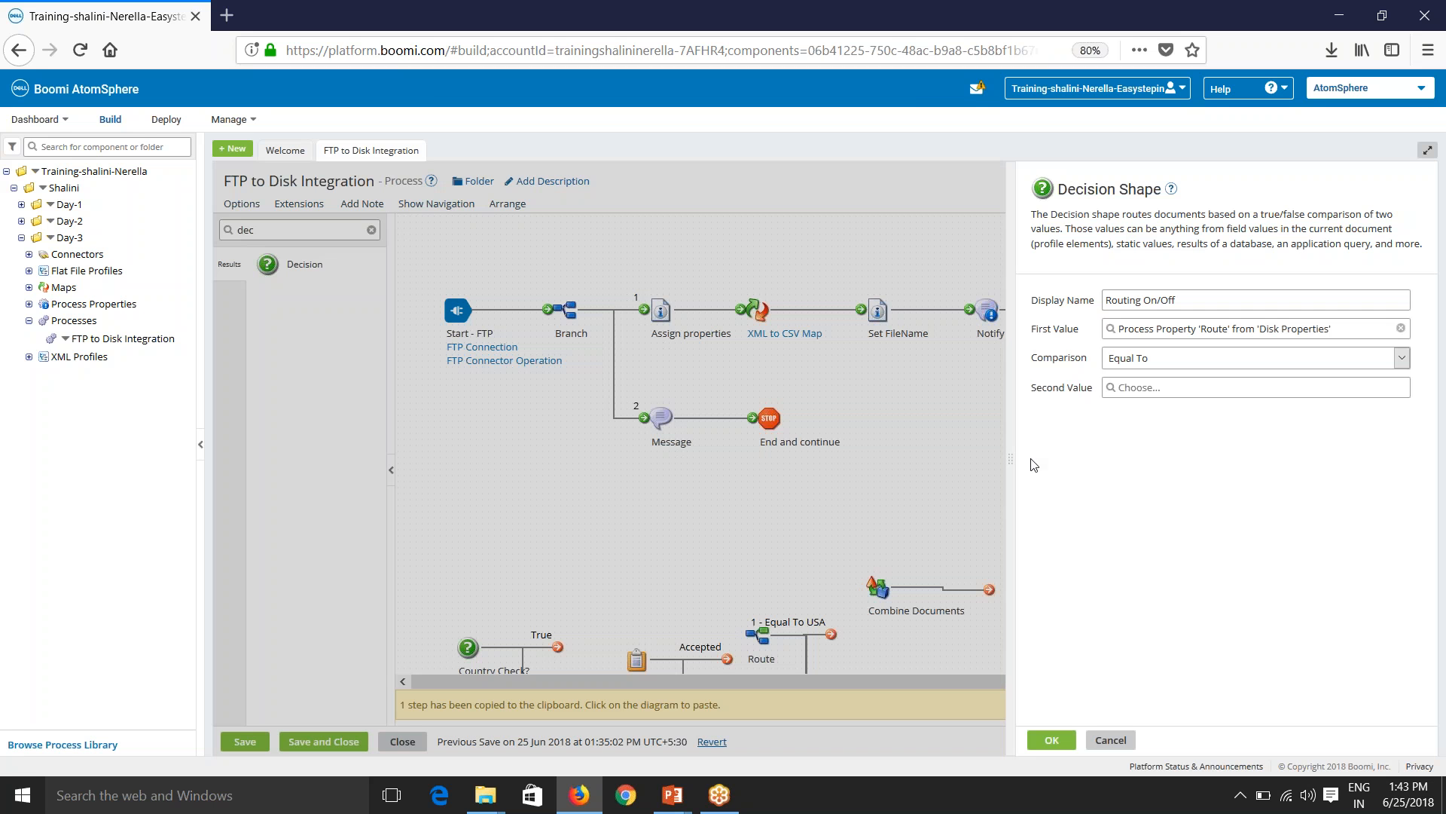
Set the Decision's second value to the static value ON with the Equal To comparison, and confirm the shape.
left_click(1122, 390)
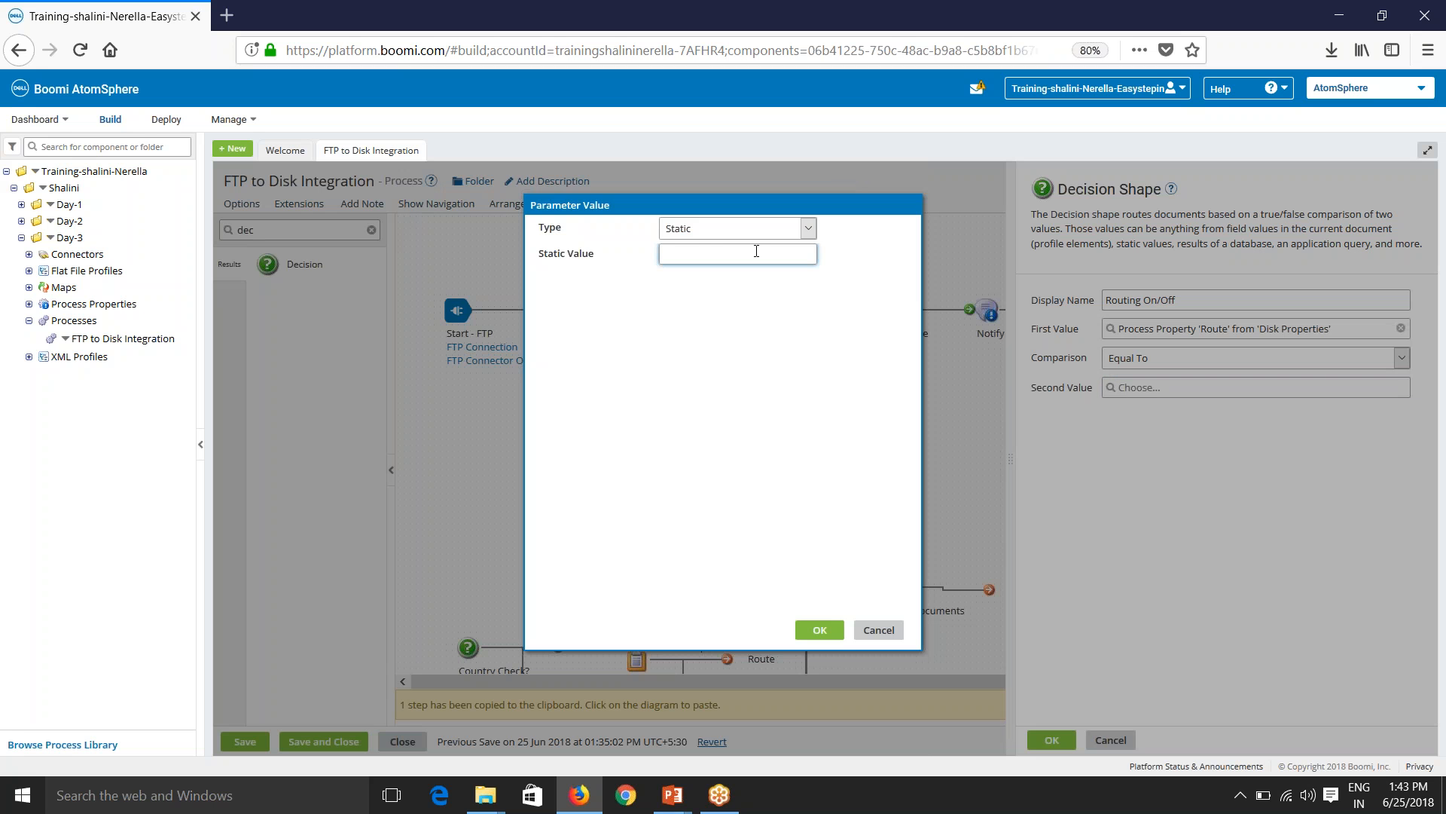
left_click(745, 230)
left_click(694, 433)
left_click(699, 255)
left_click(819, 630)
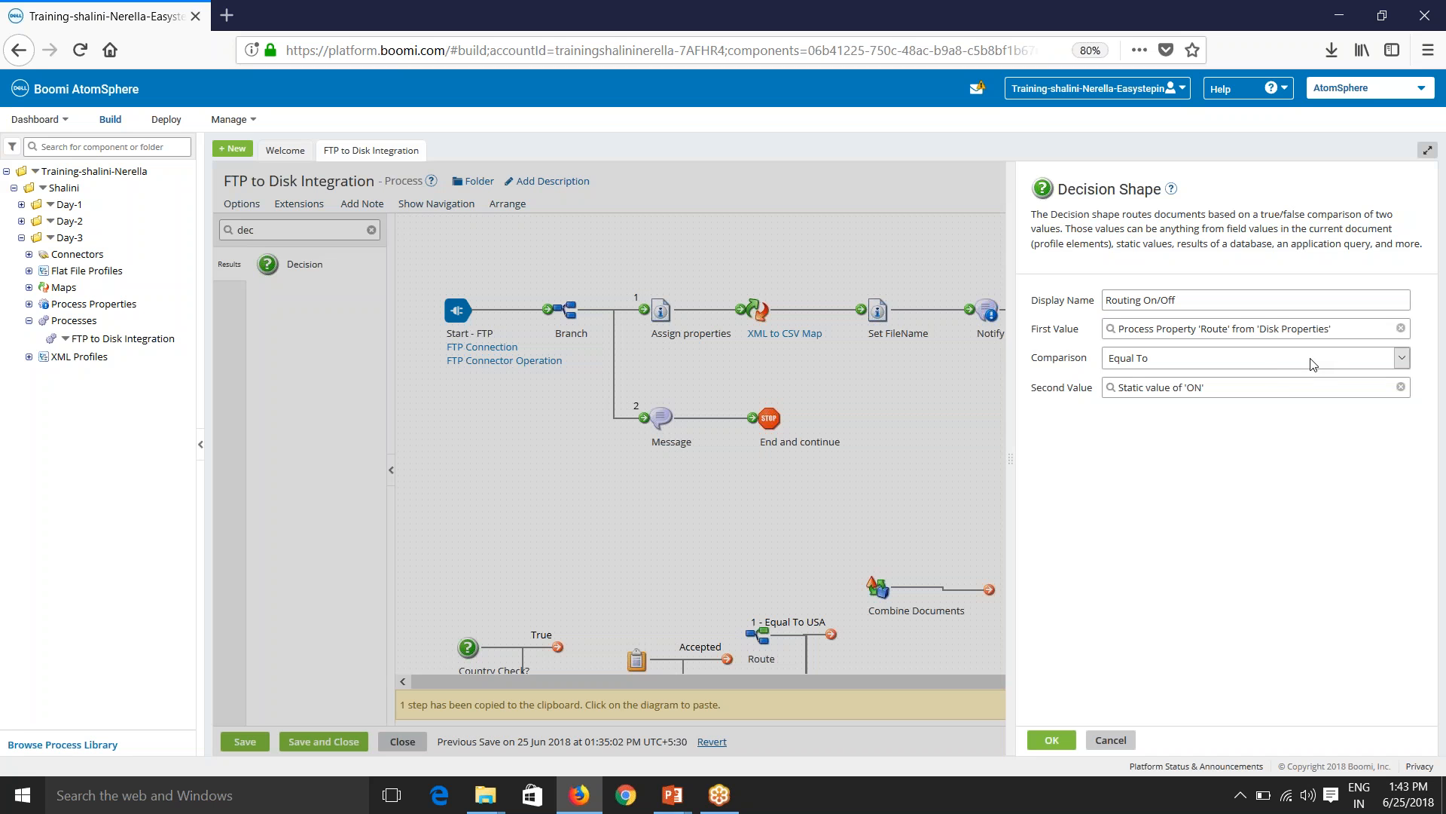
left_click(1052, 748)
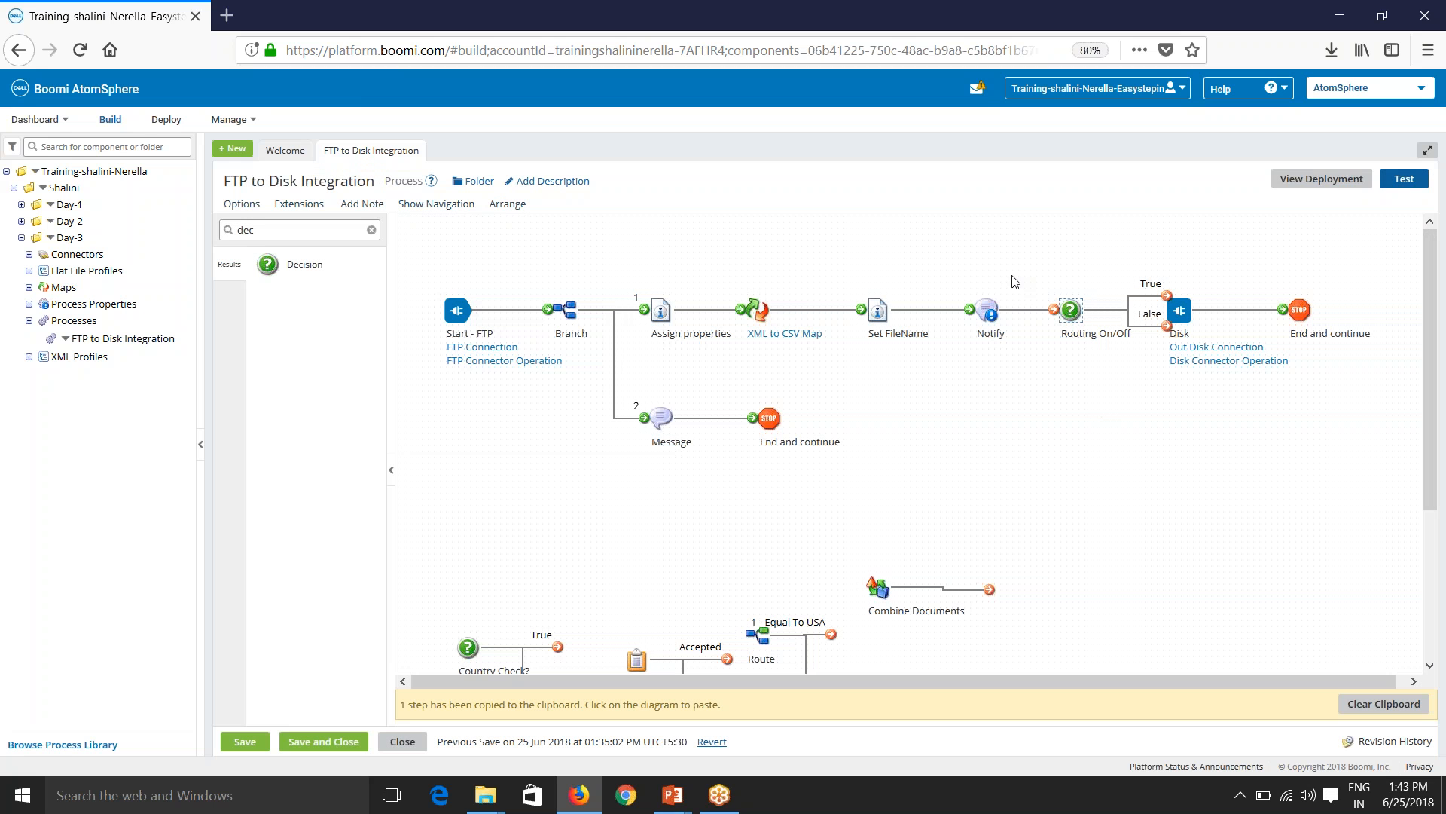
Connect Notify to Routing On/Off, route True to Disk and False to a new End and continue stop, and save the process.
left_click_drag(1054, 309, 1073, 311)
left_click_drag(1167, 296, 1131, 432)
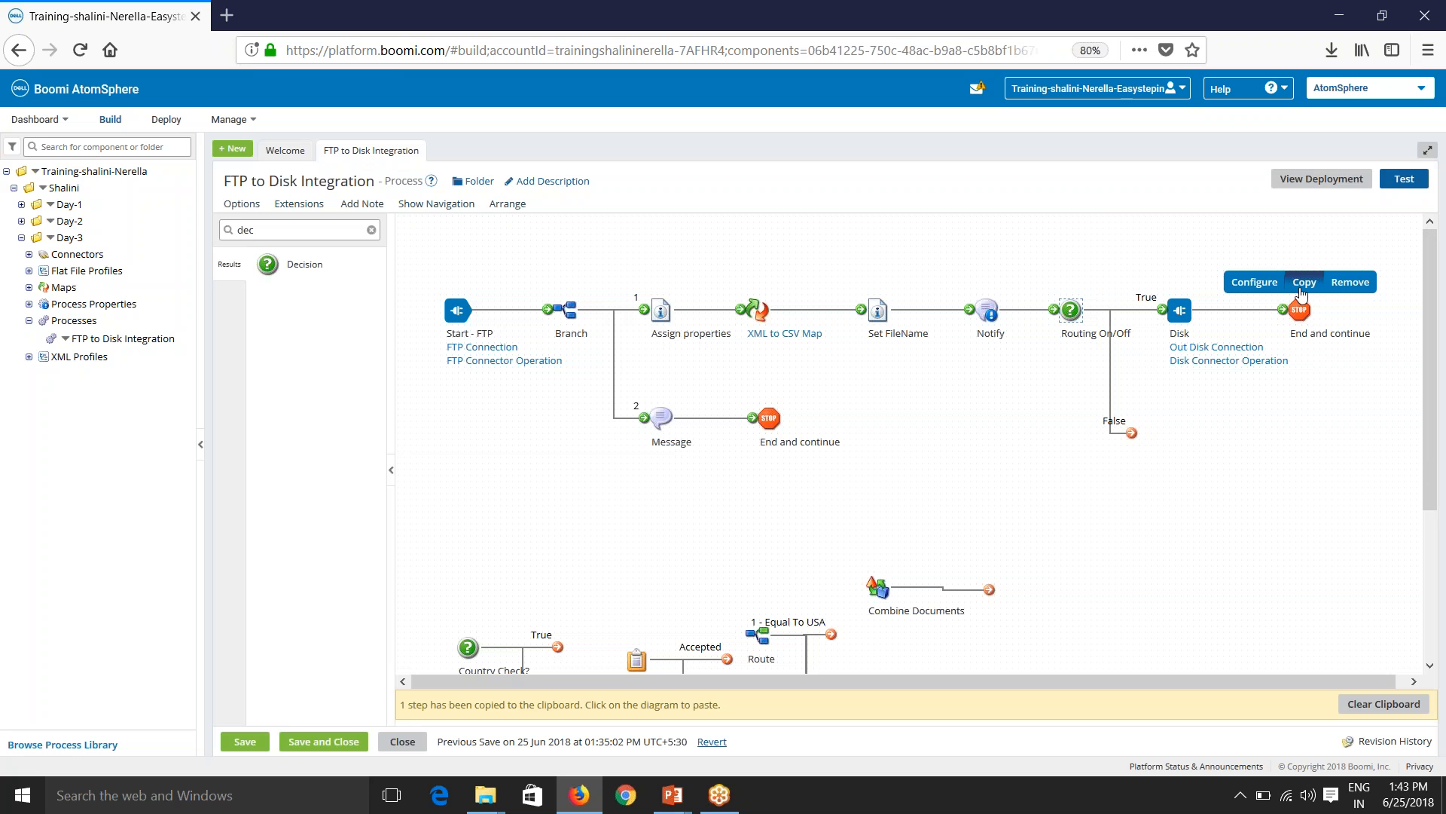
left_click(1168, 431)
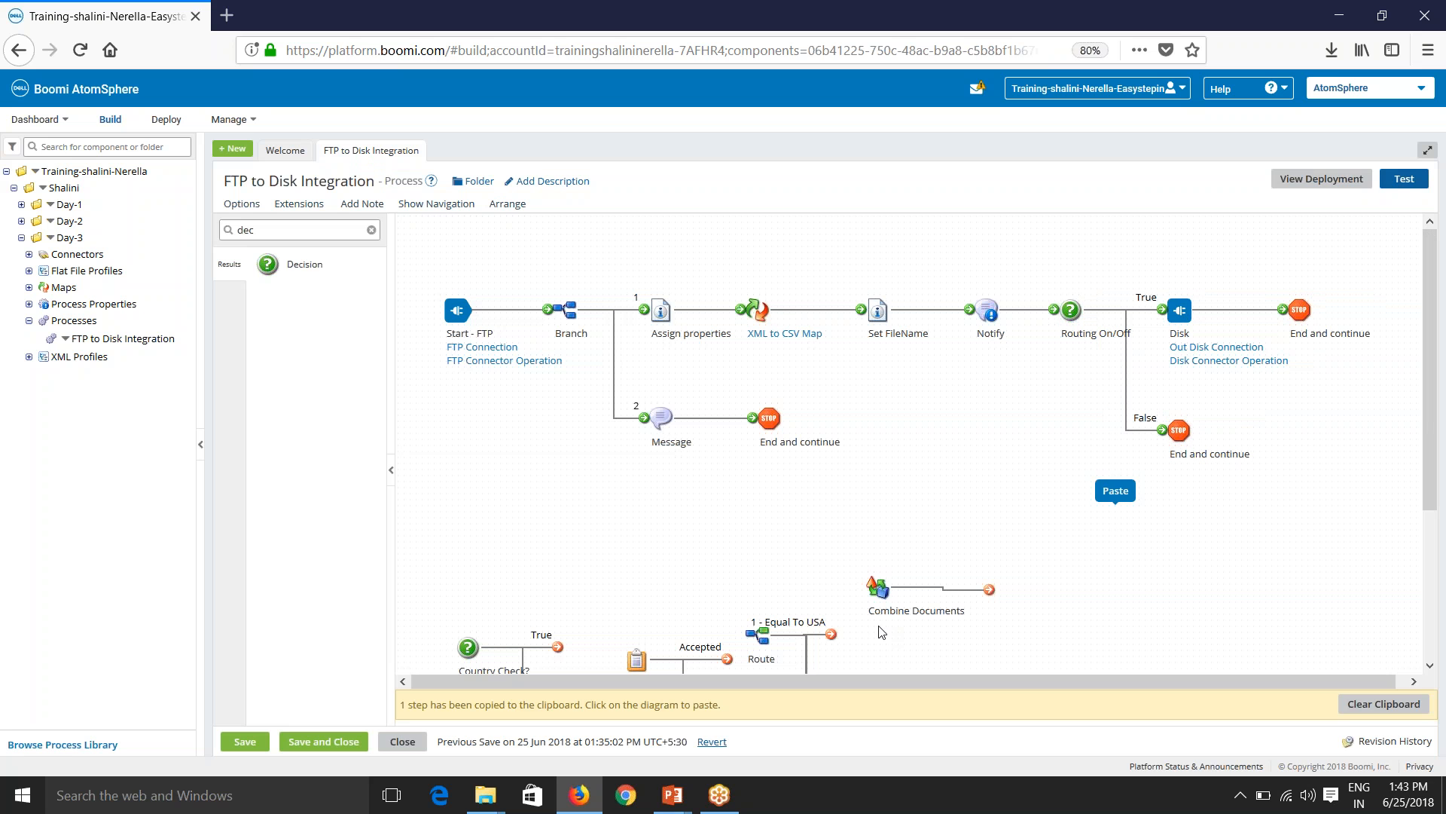
left_click(267, 742)
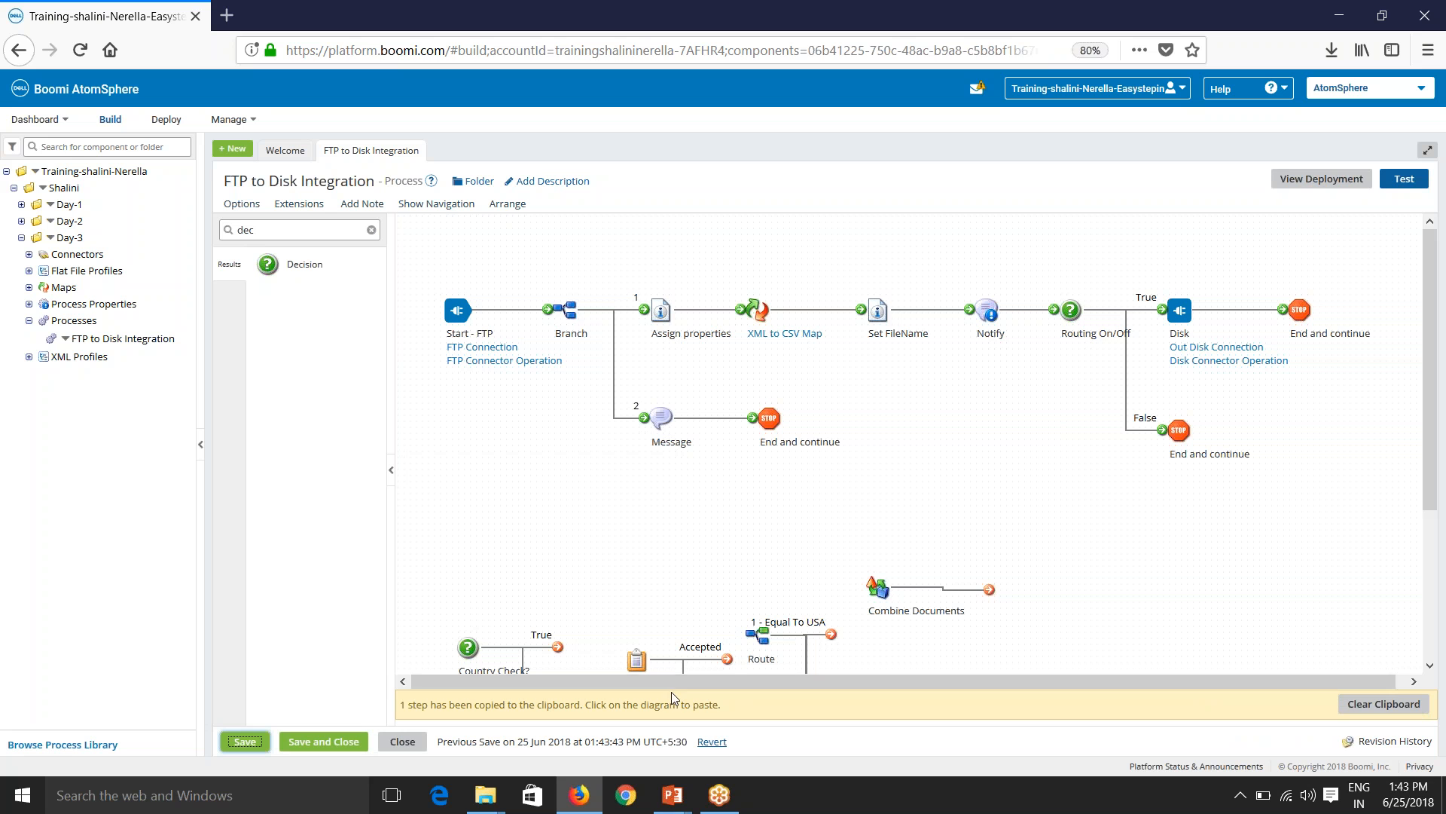
mouse_move(885, 587)
mouse_move(1076, 311)
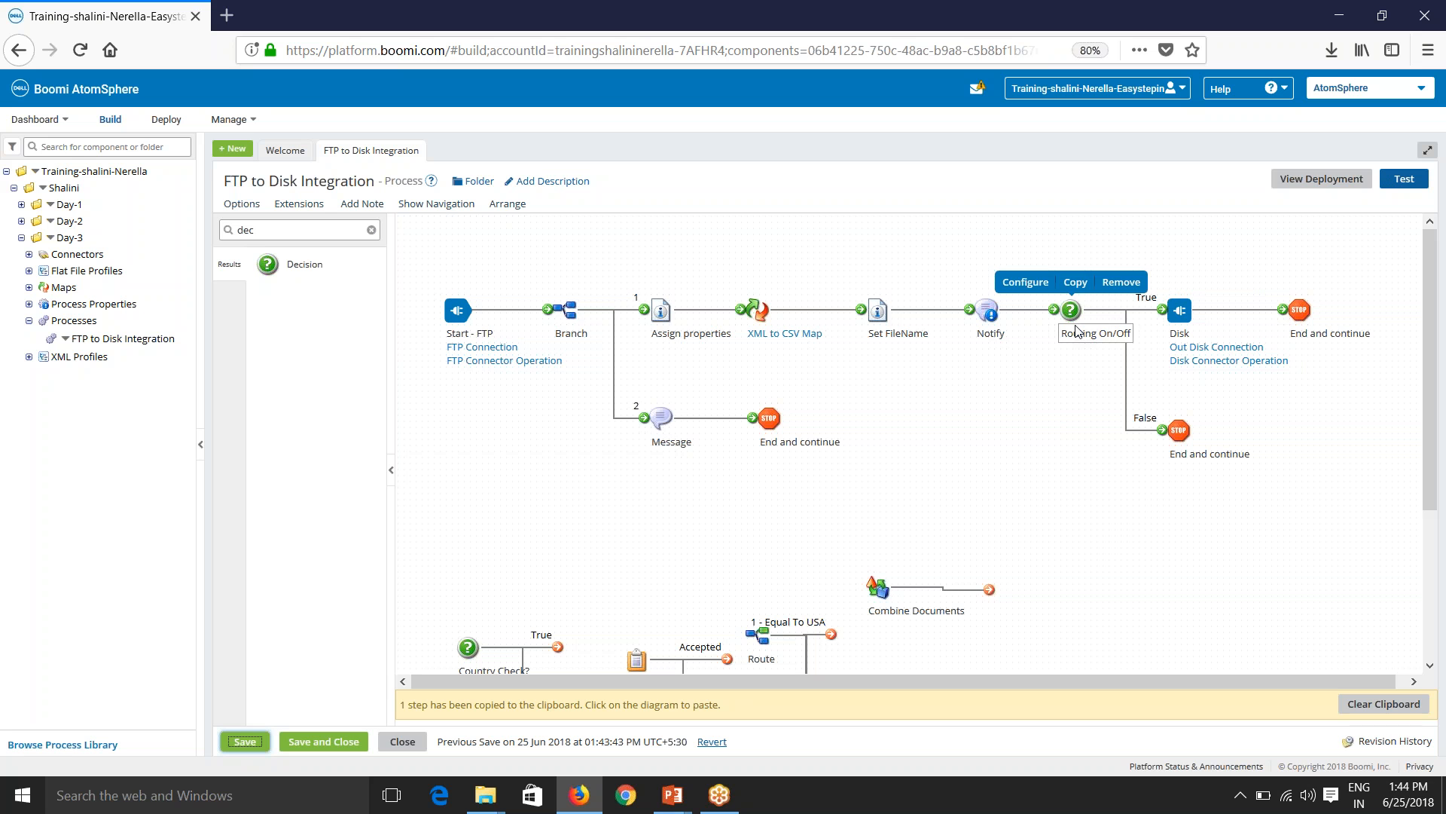
Open the Disk Properties component and review its Disk Directory, Environment and Route property definitions.
left_click(29, 304)
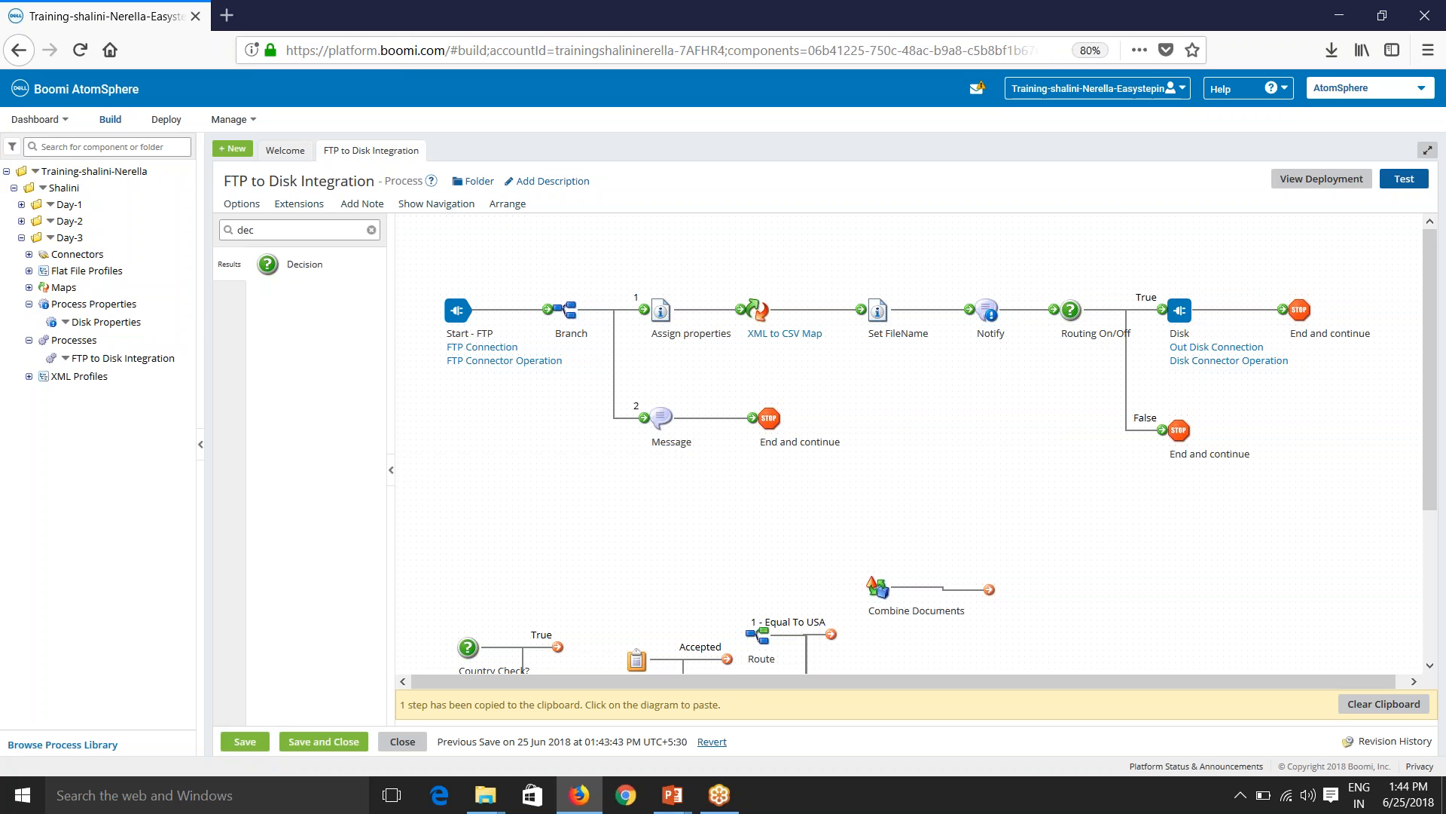
left_click(94, 322)
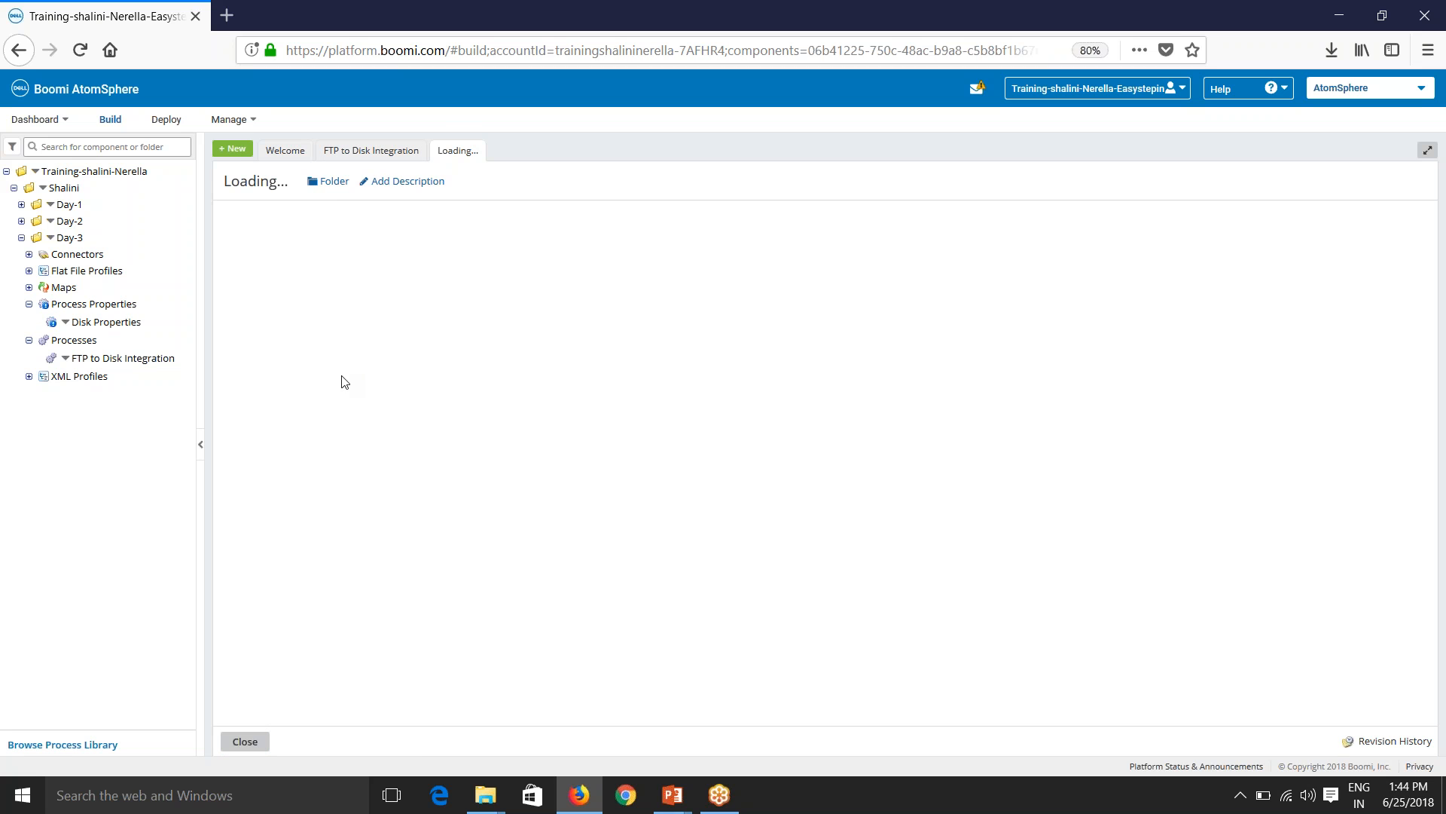
left_click(257, 250)
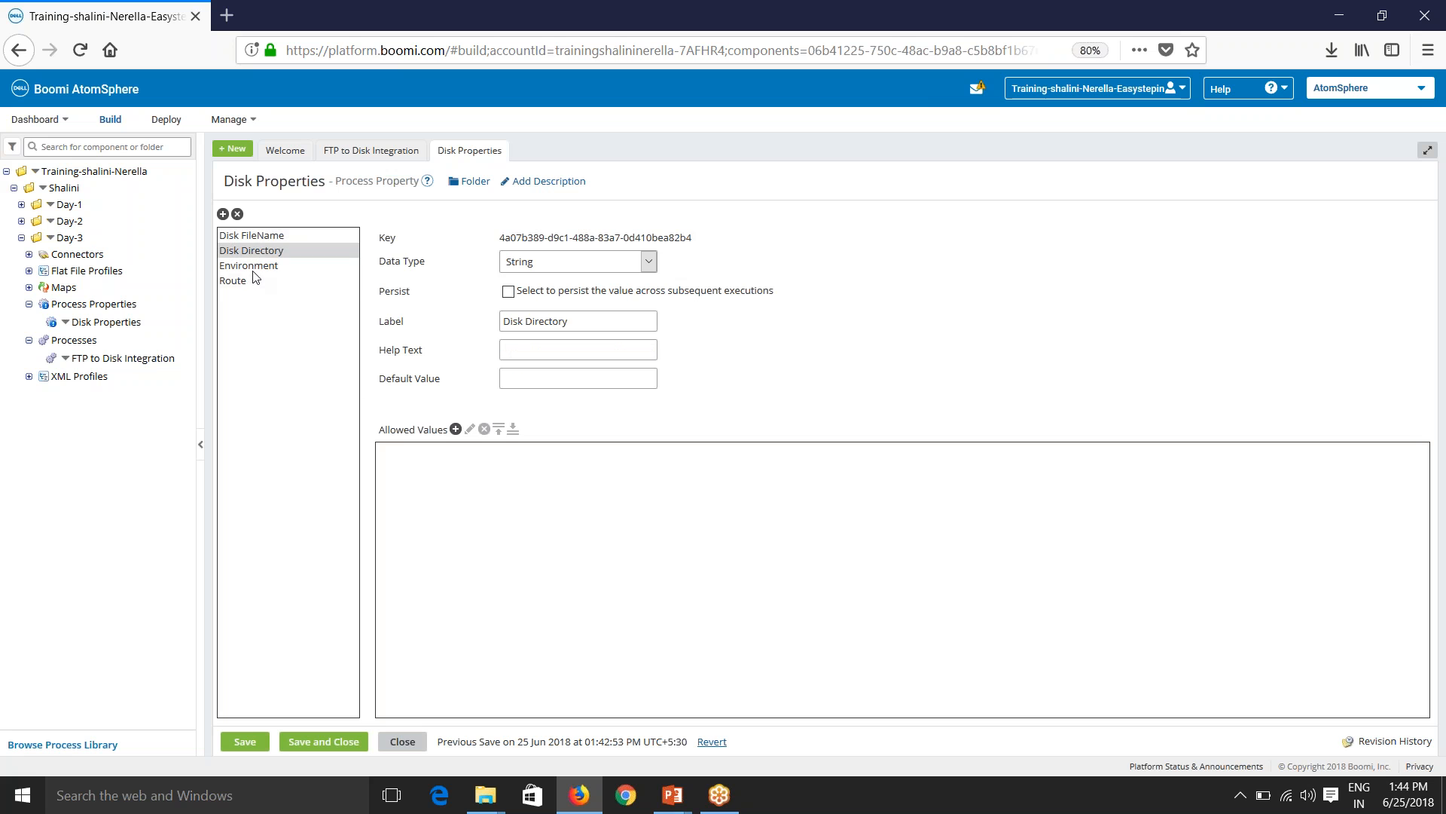
left_click(251, 268)
left_click(239, 282)
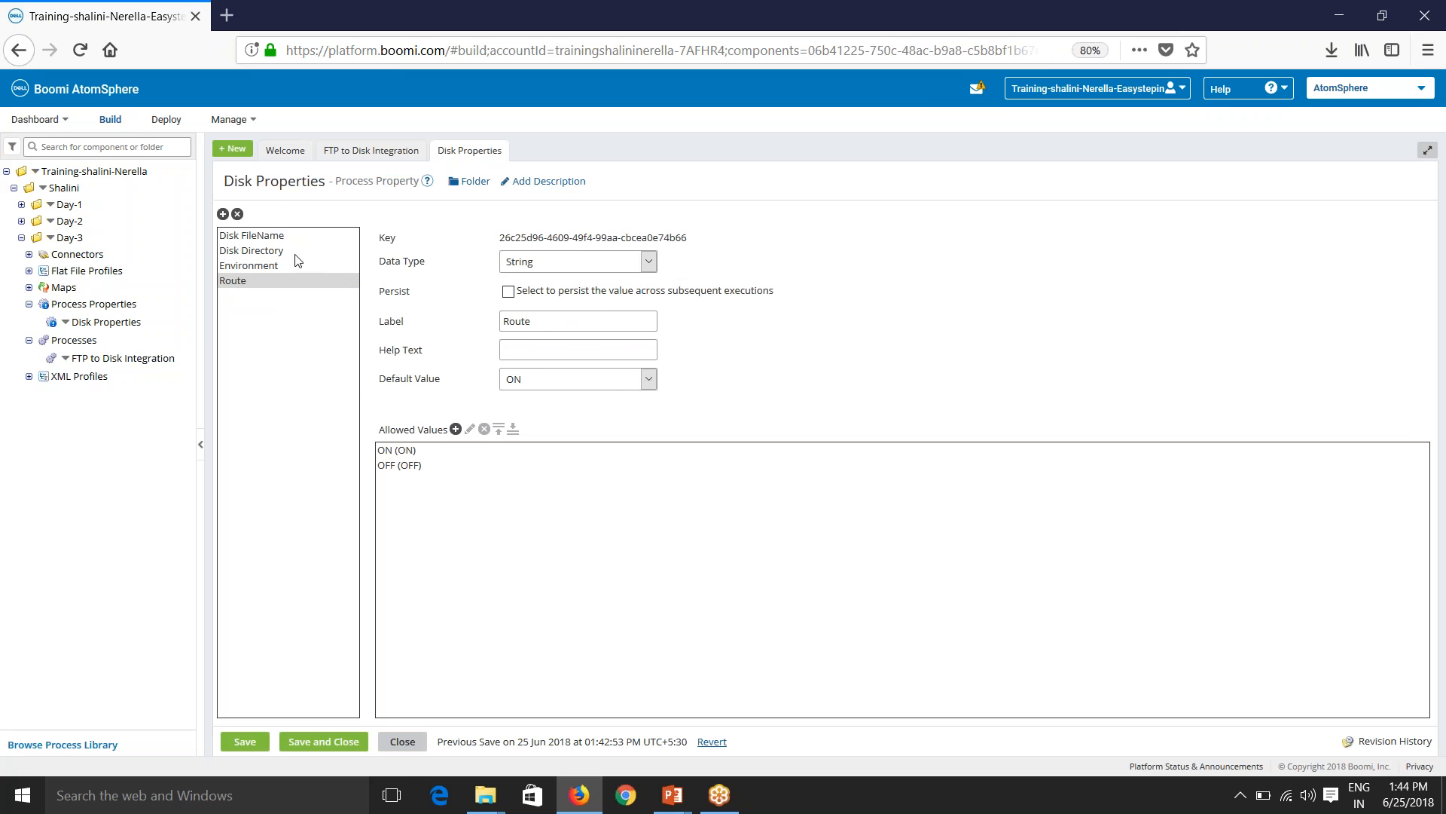
Return to the FTP to Disk Integration process, save it and run a new test.
left_click(372, 151)
left_click(248, 742)
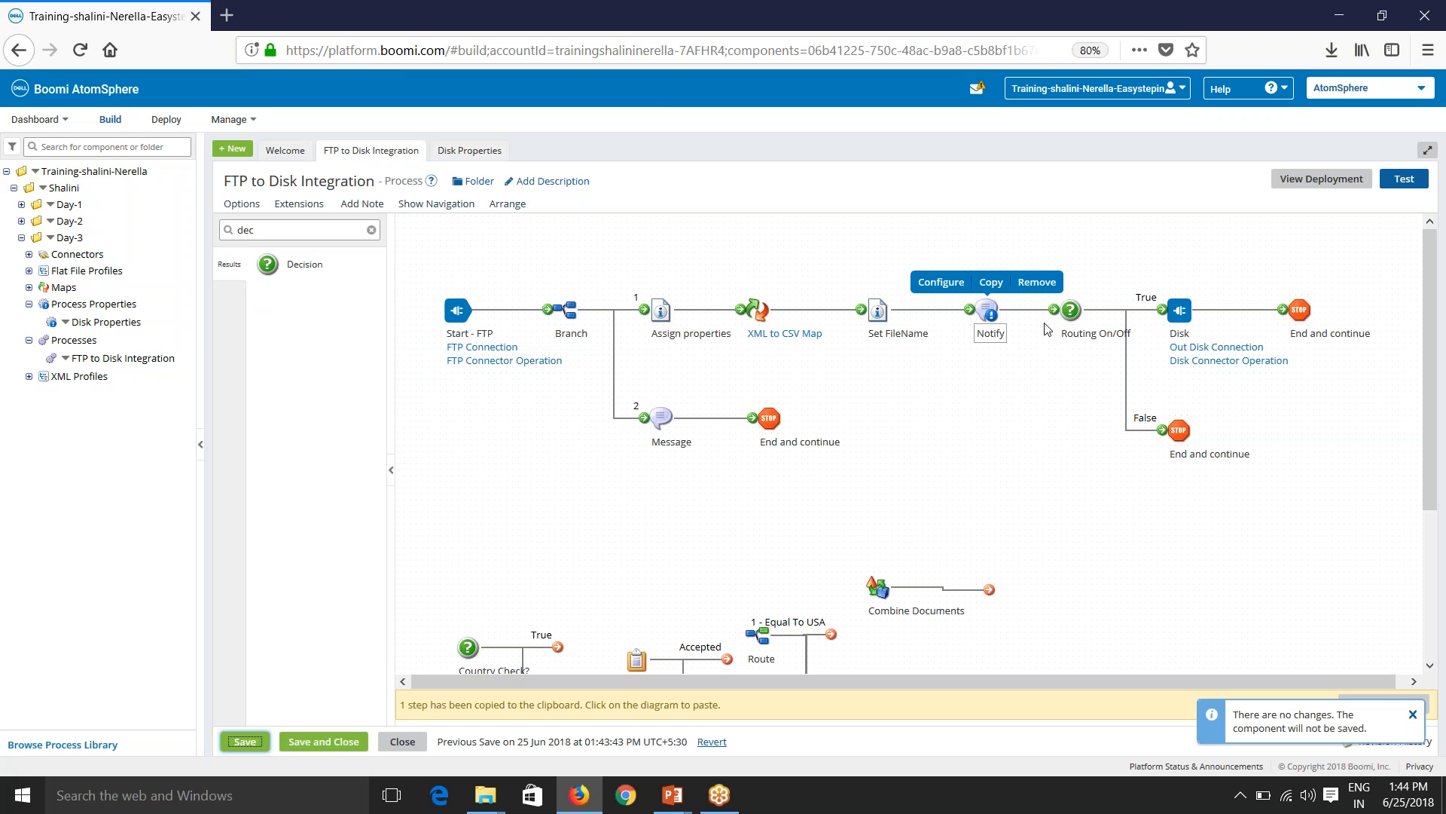
left_click(1404, 178)
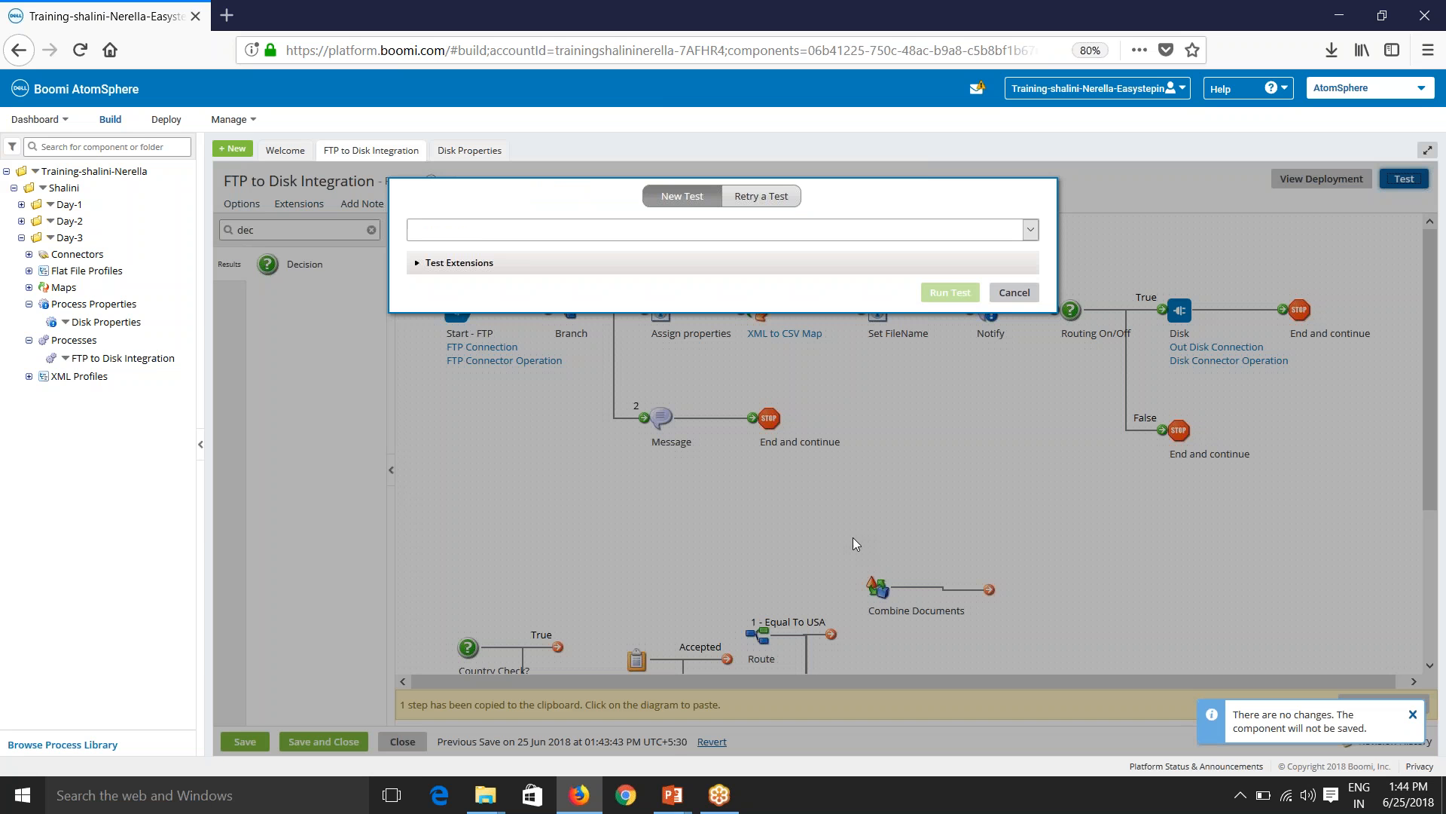
left_click(947, 292)
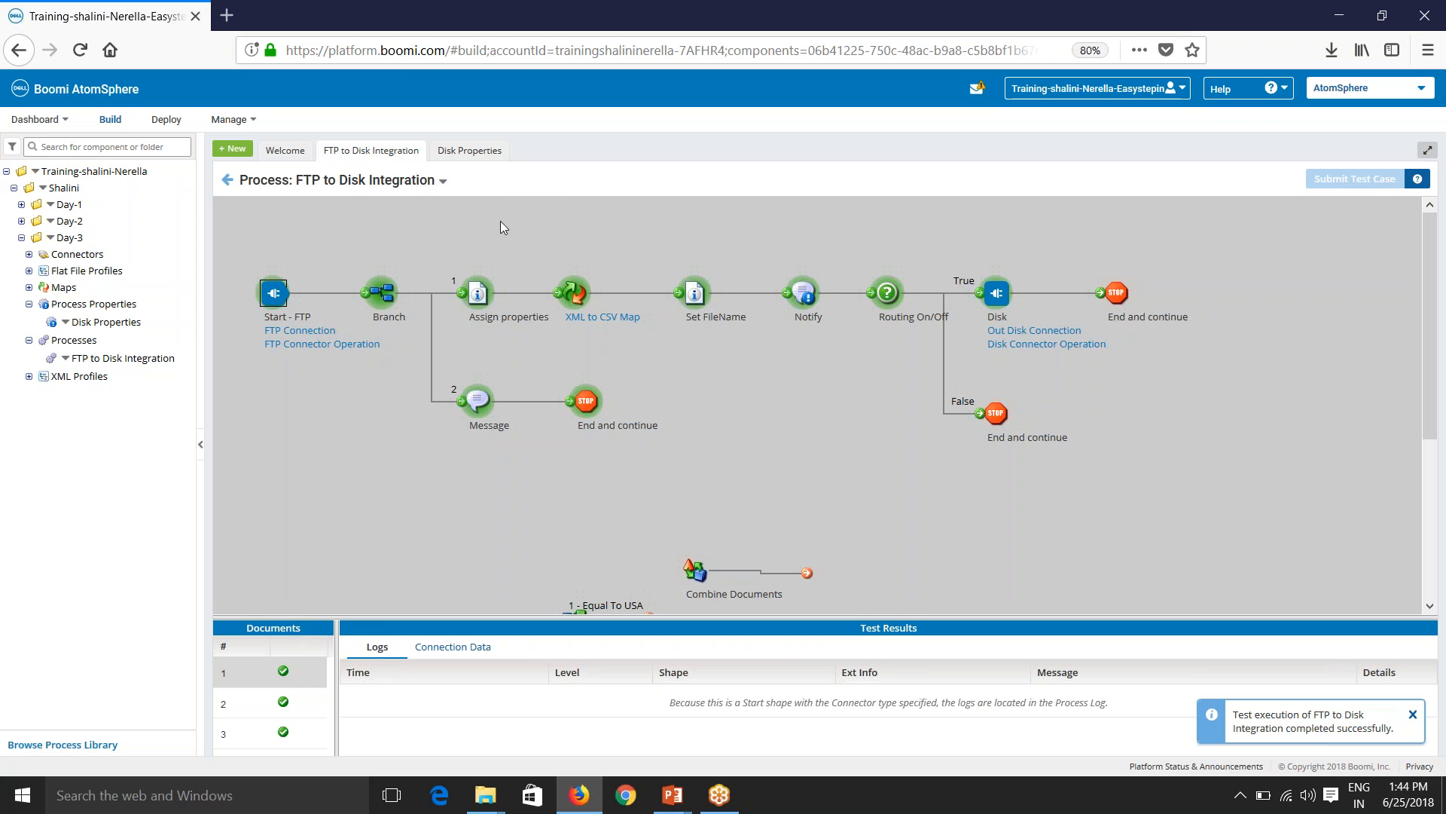
Set the default value of the Route property to OFF, and save and close Disk Properties.
left_click(483, 157)
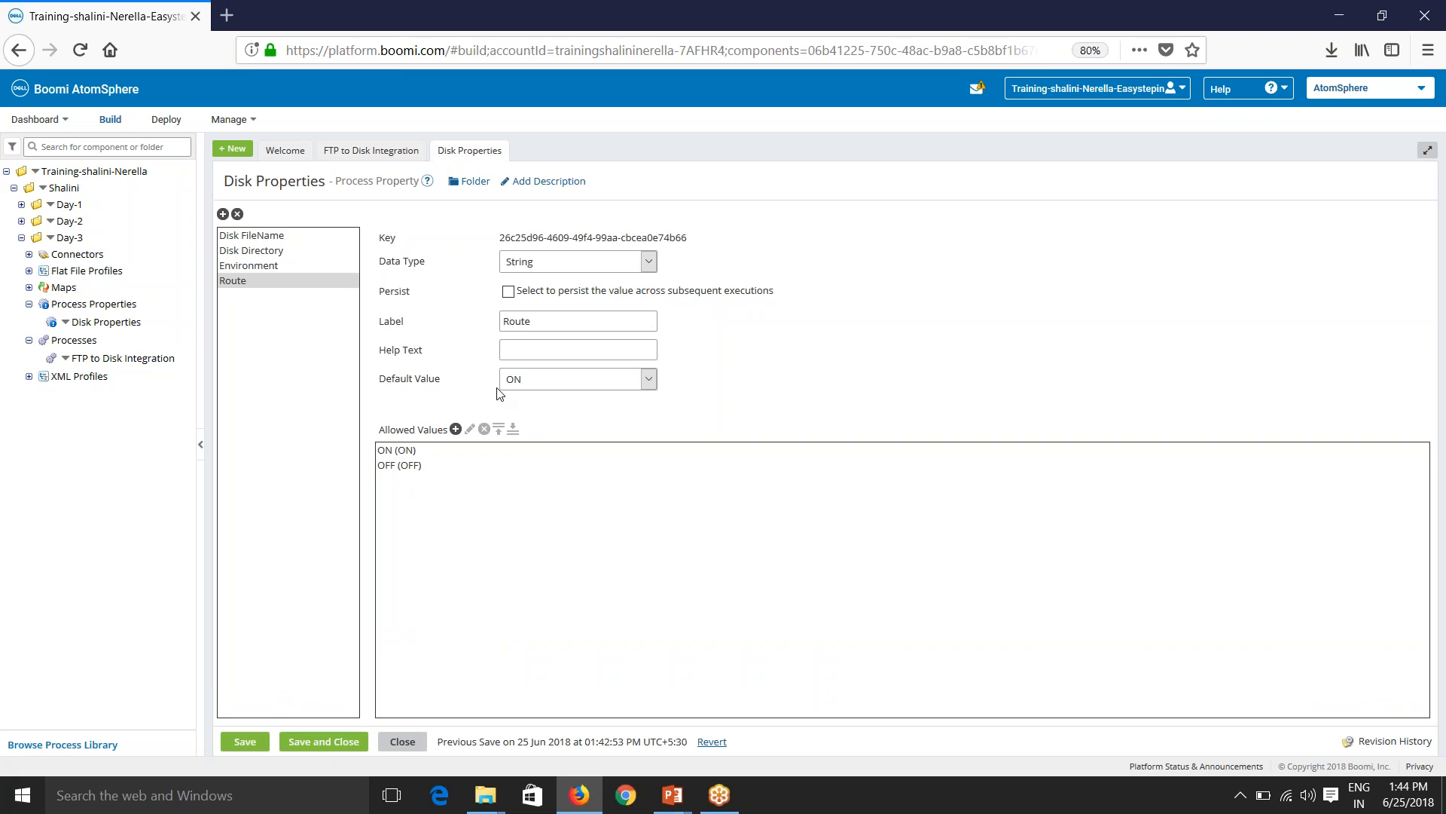
left_click(518, 384)
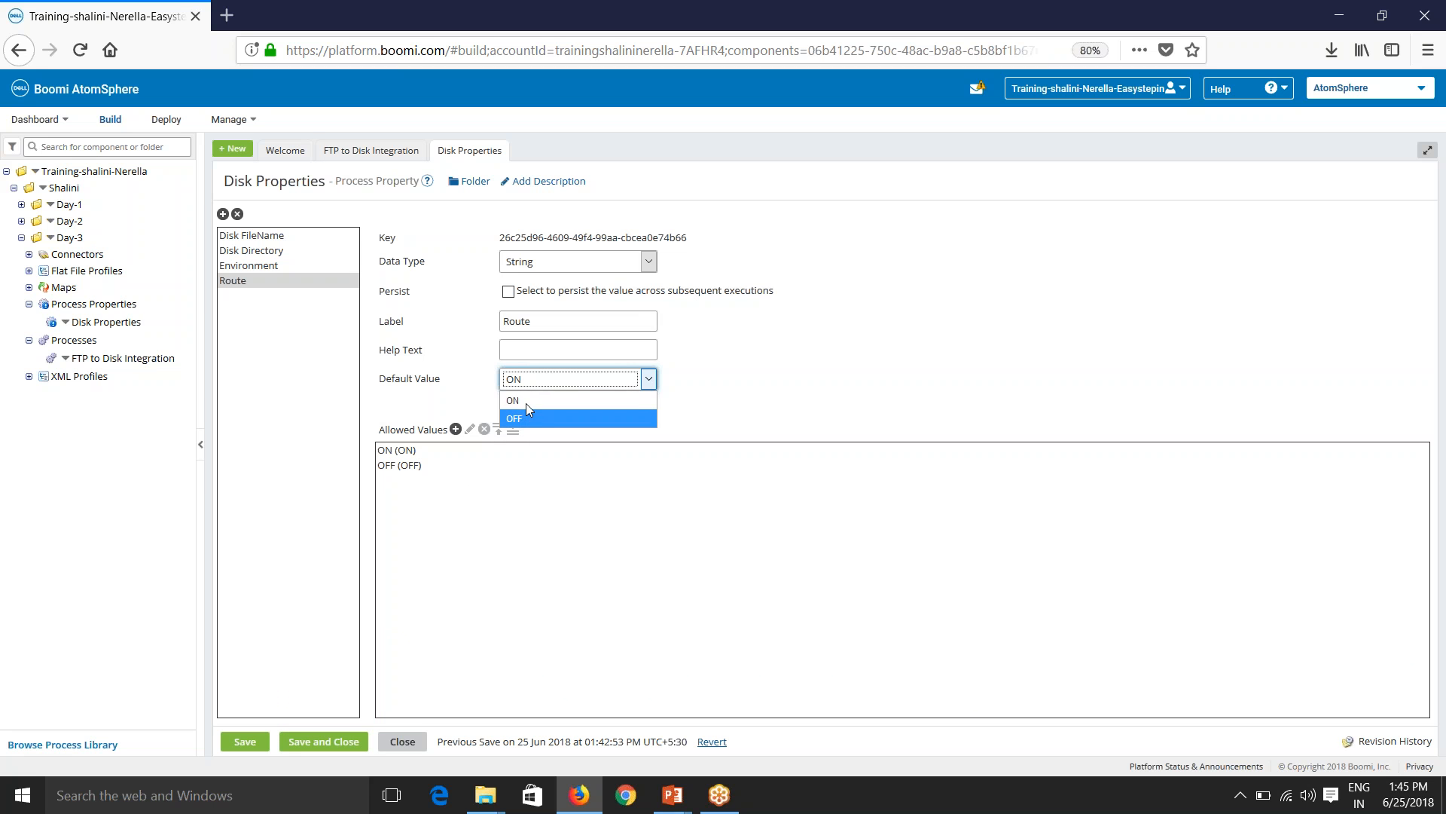
left_click(523, 416)
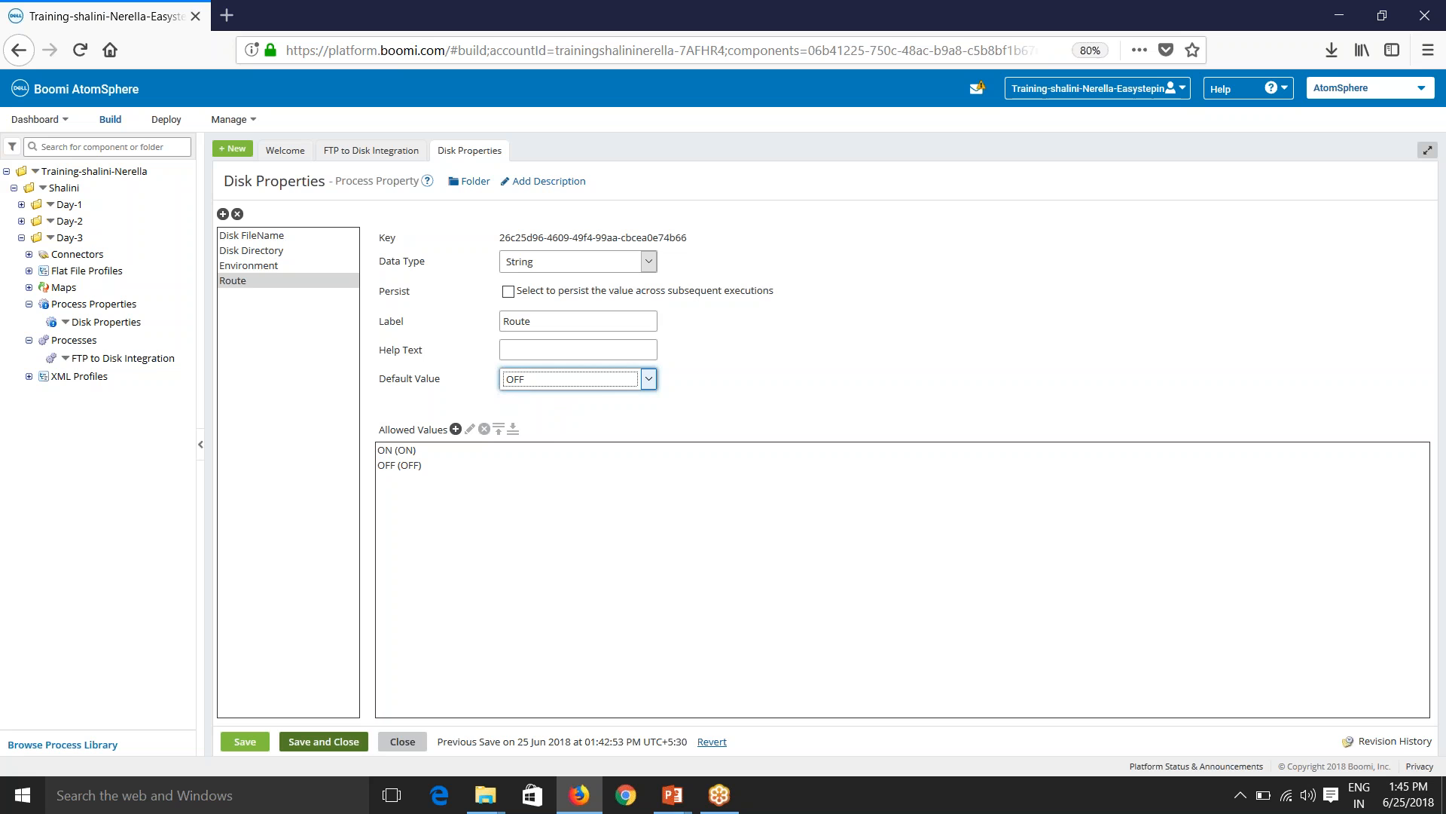
left_click(323, 741)
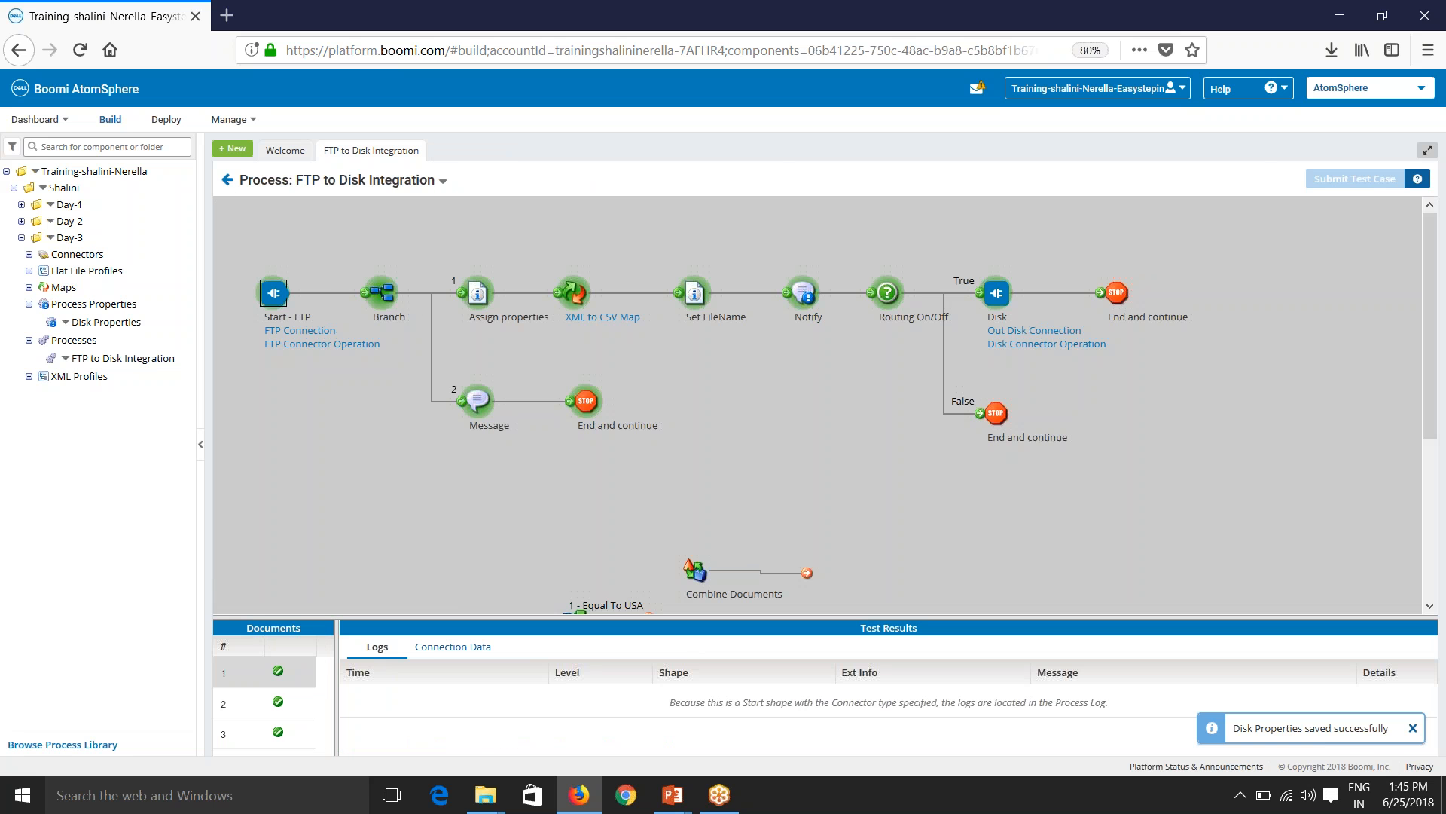
Rerun the FTP to Disk Integration test with the changed Route default and return to the process canvas.
left_click(227, 181)
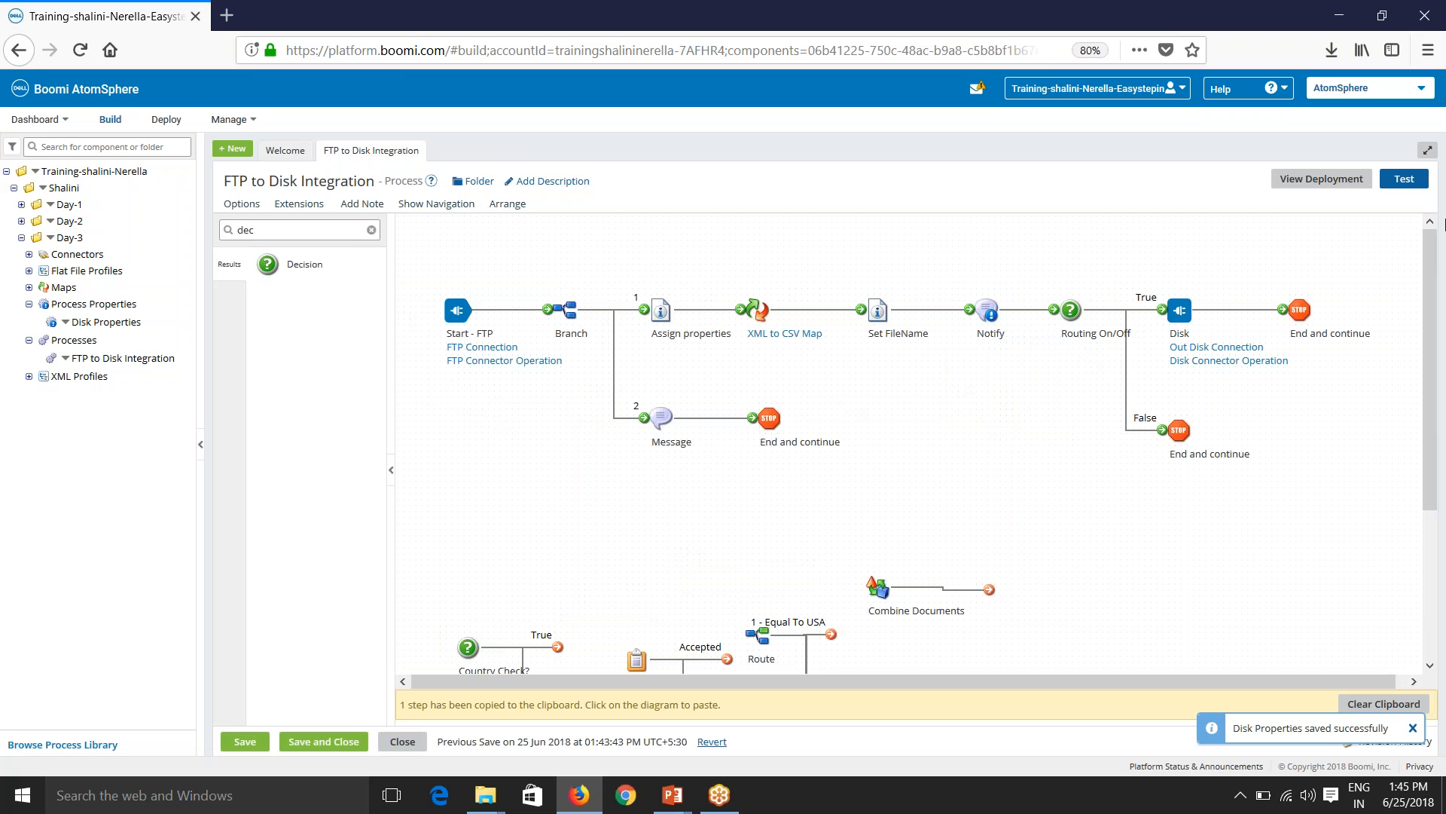
left_click(1404, 178)
left_click(760, 461)
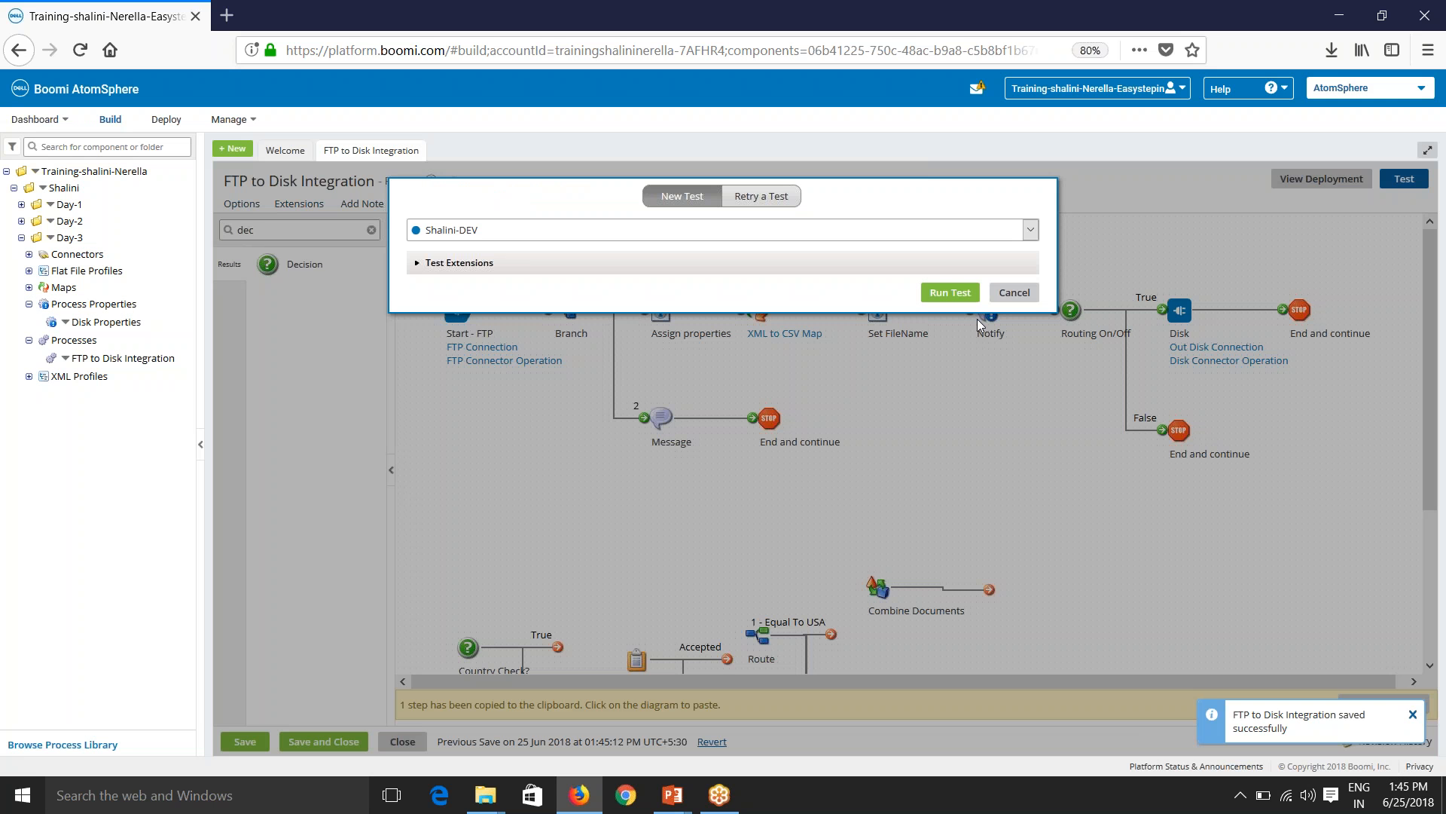
left_click(947, 293)
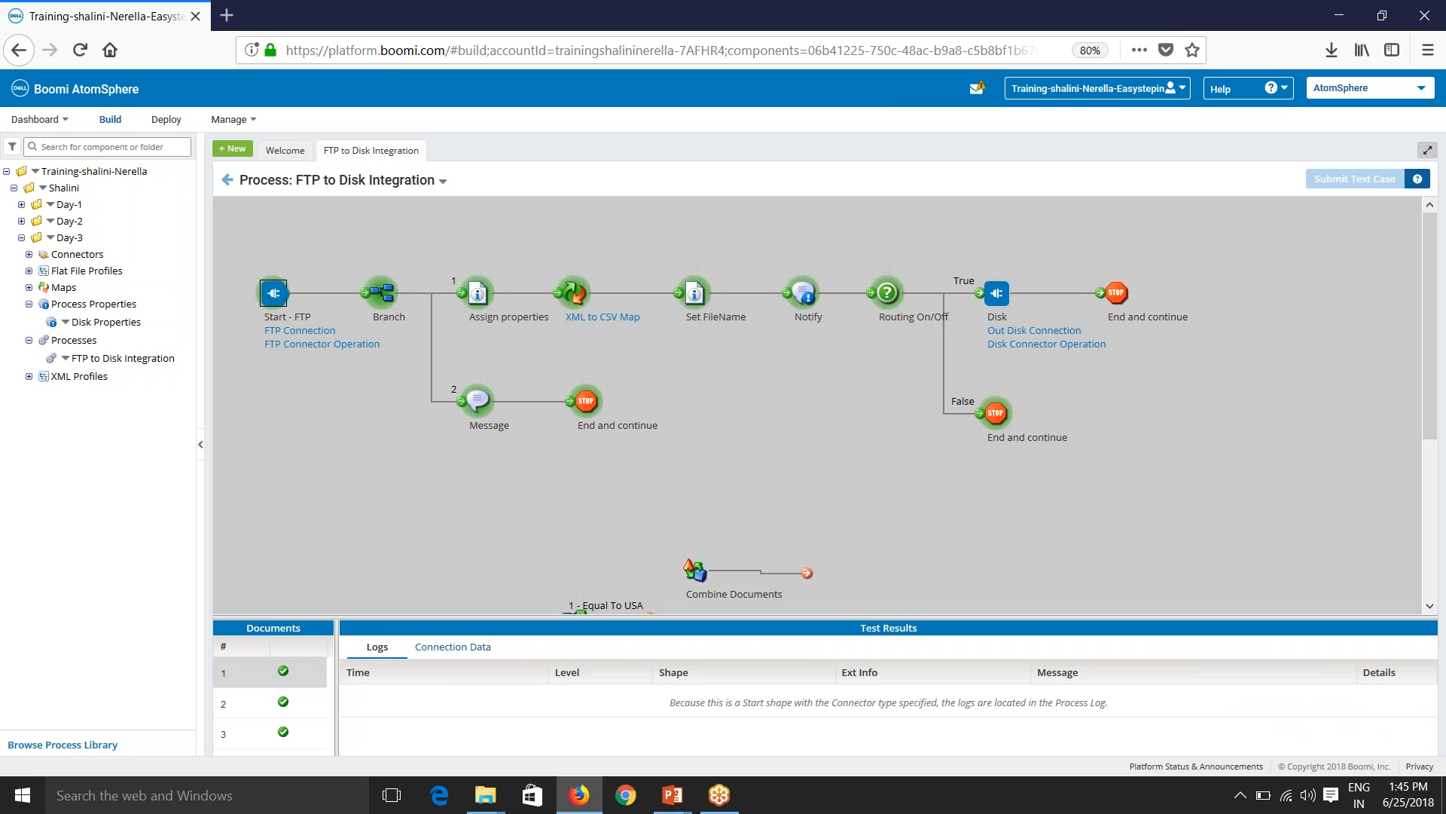
left_click(227, 180)
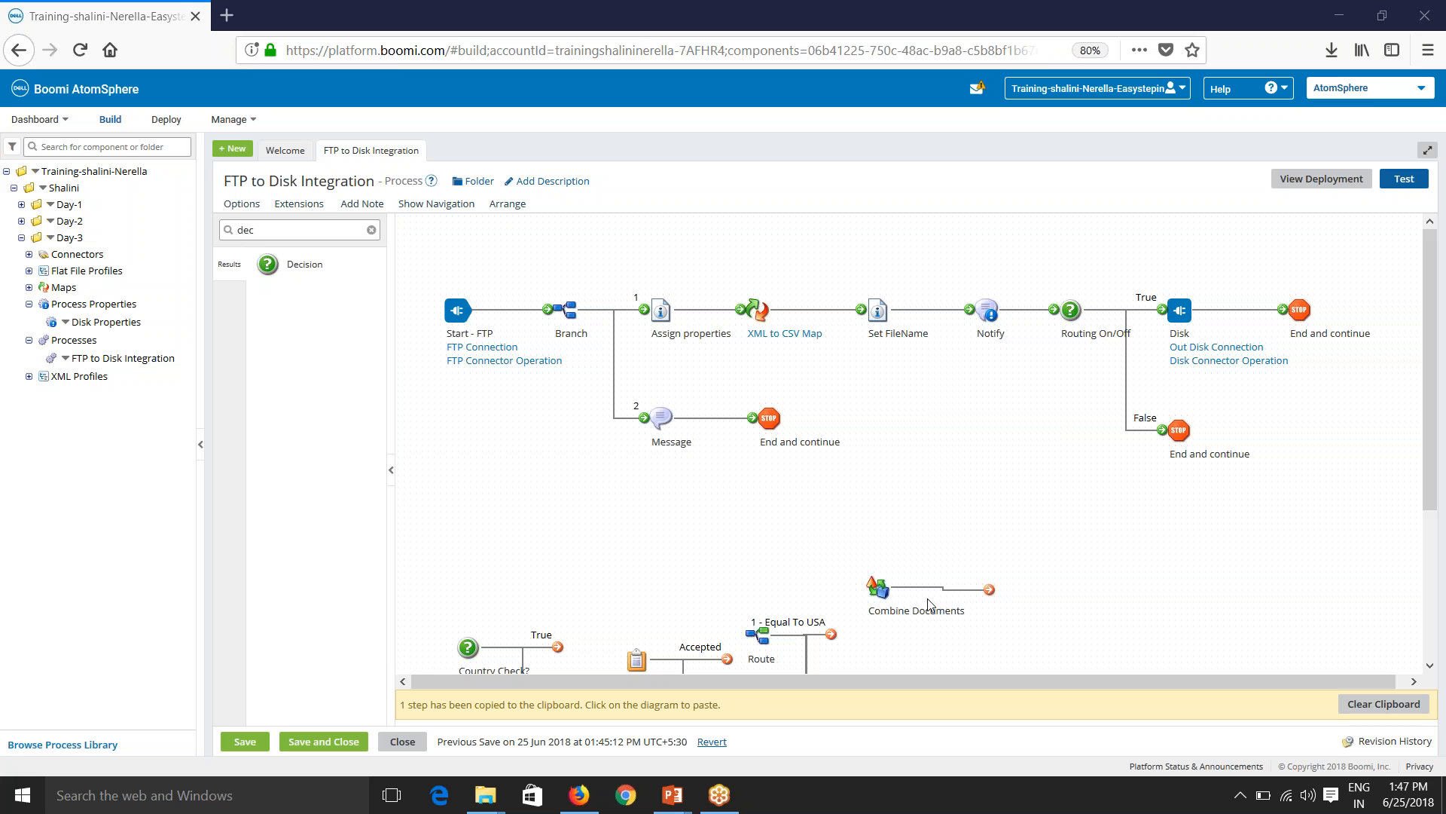
Add a Disk Properties property labelled PersistValue with the help text "this is the persisted value".
mouse_move(962, 619)
left_click(101, 323)
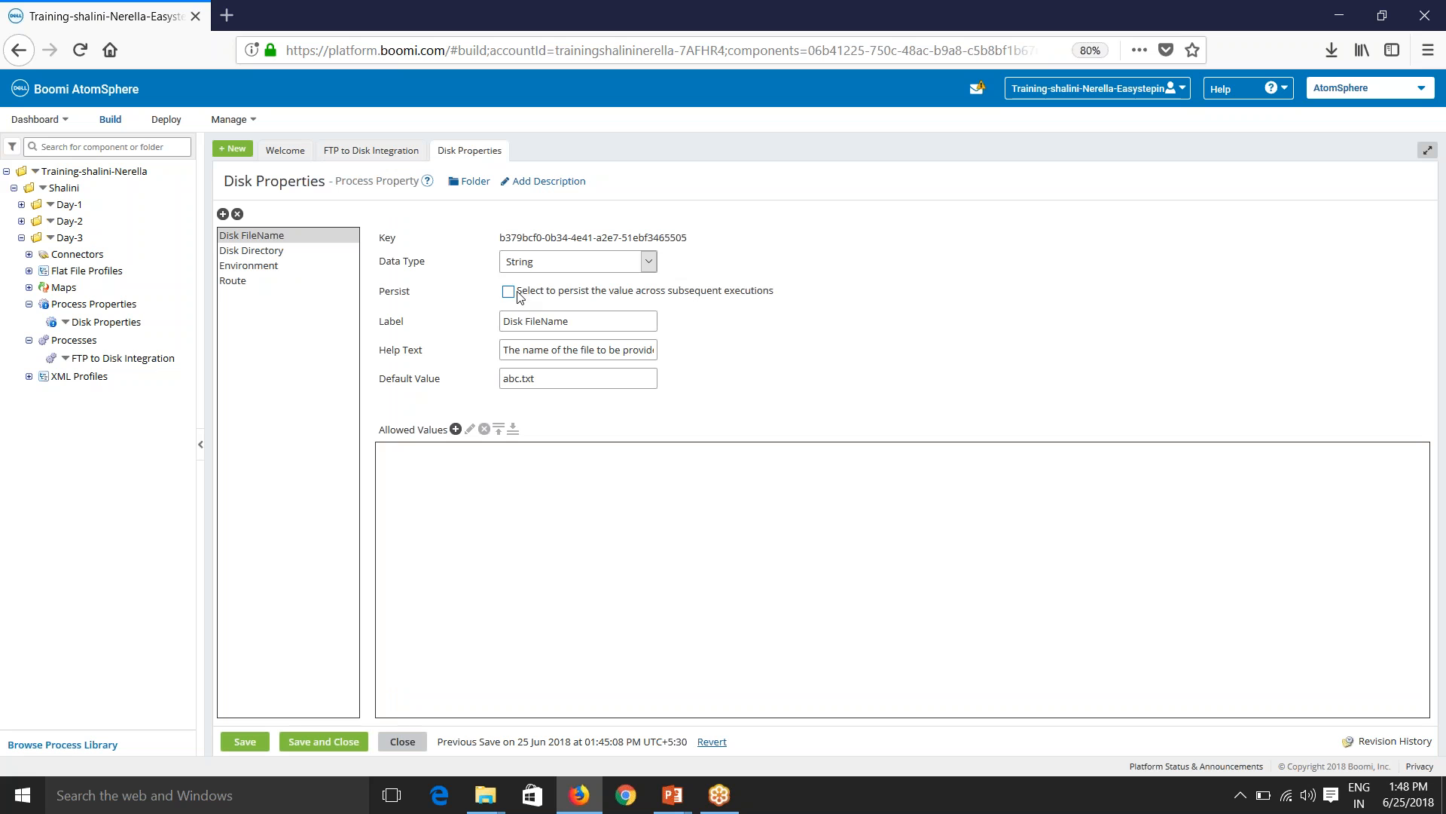
left_click_drag(531, 296, 779, 300)
left_click(780, 300)
left_click(223, 214)
left_click_drag(601, 321, 500, 322)
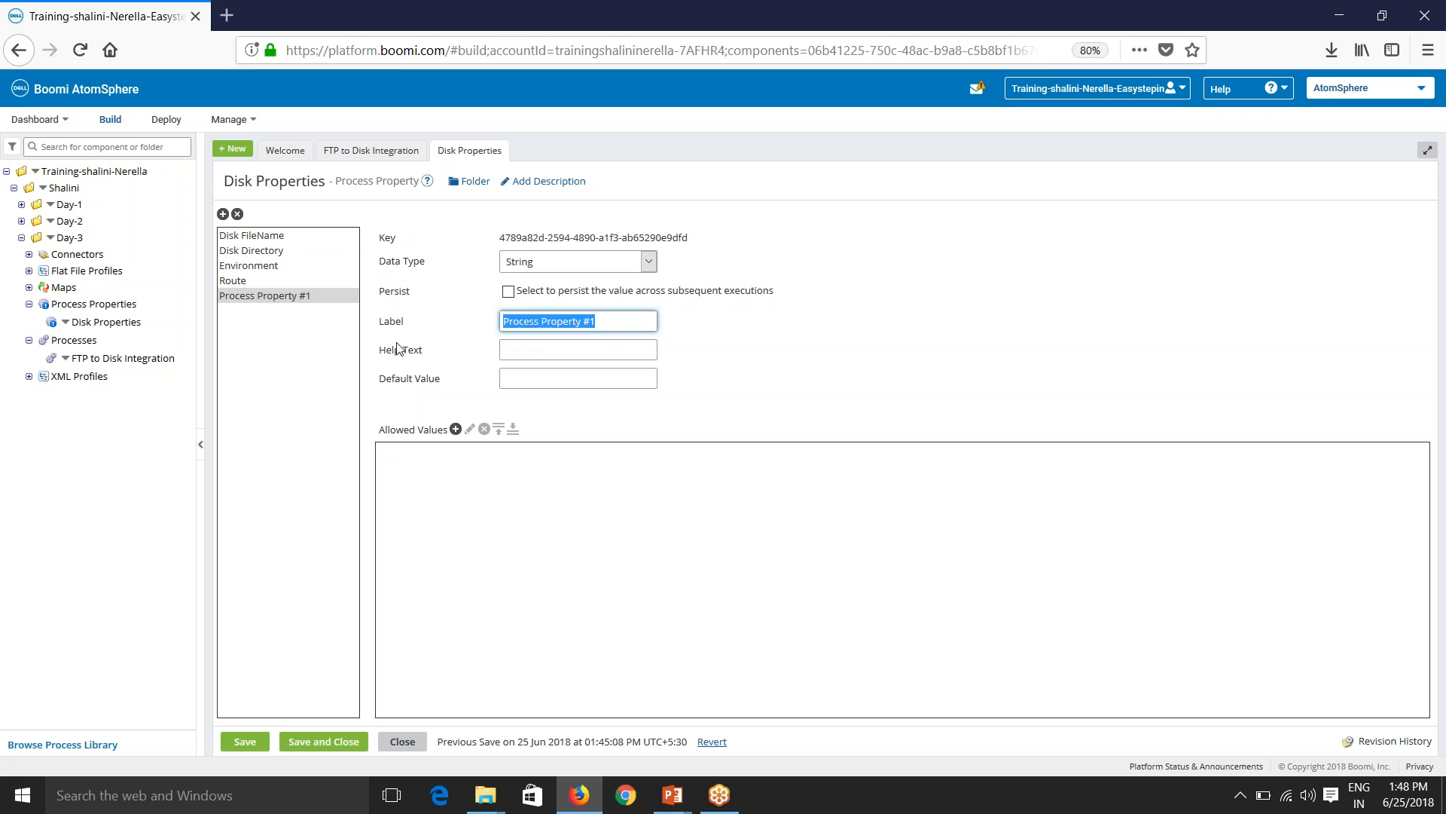
type("Nu")
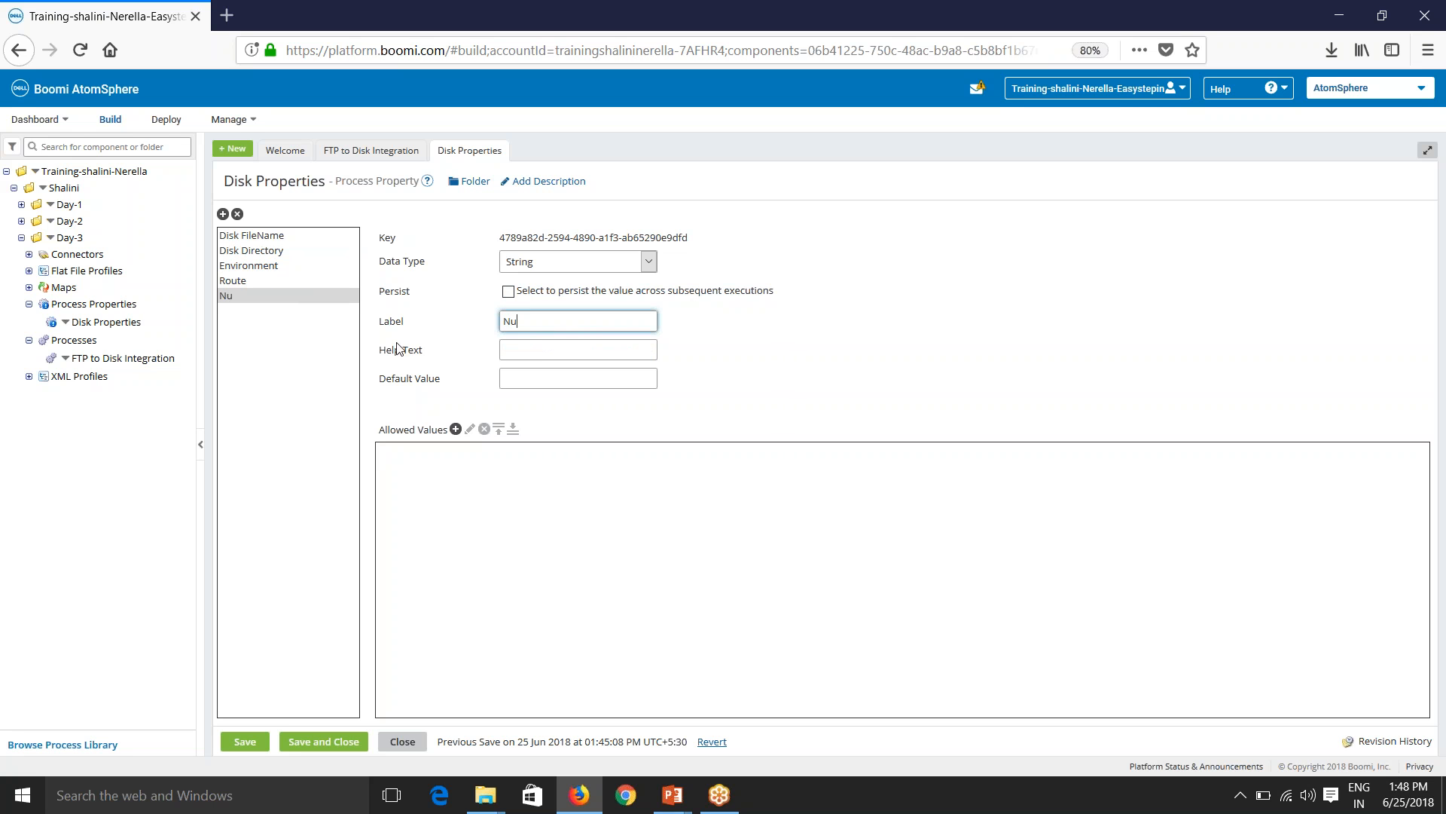
type("mber")
key("ctrl+a")
type("PersistValue")
left_click(557, 348)
type("this is the persi")
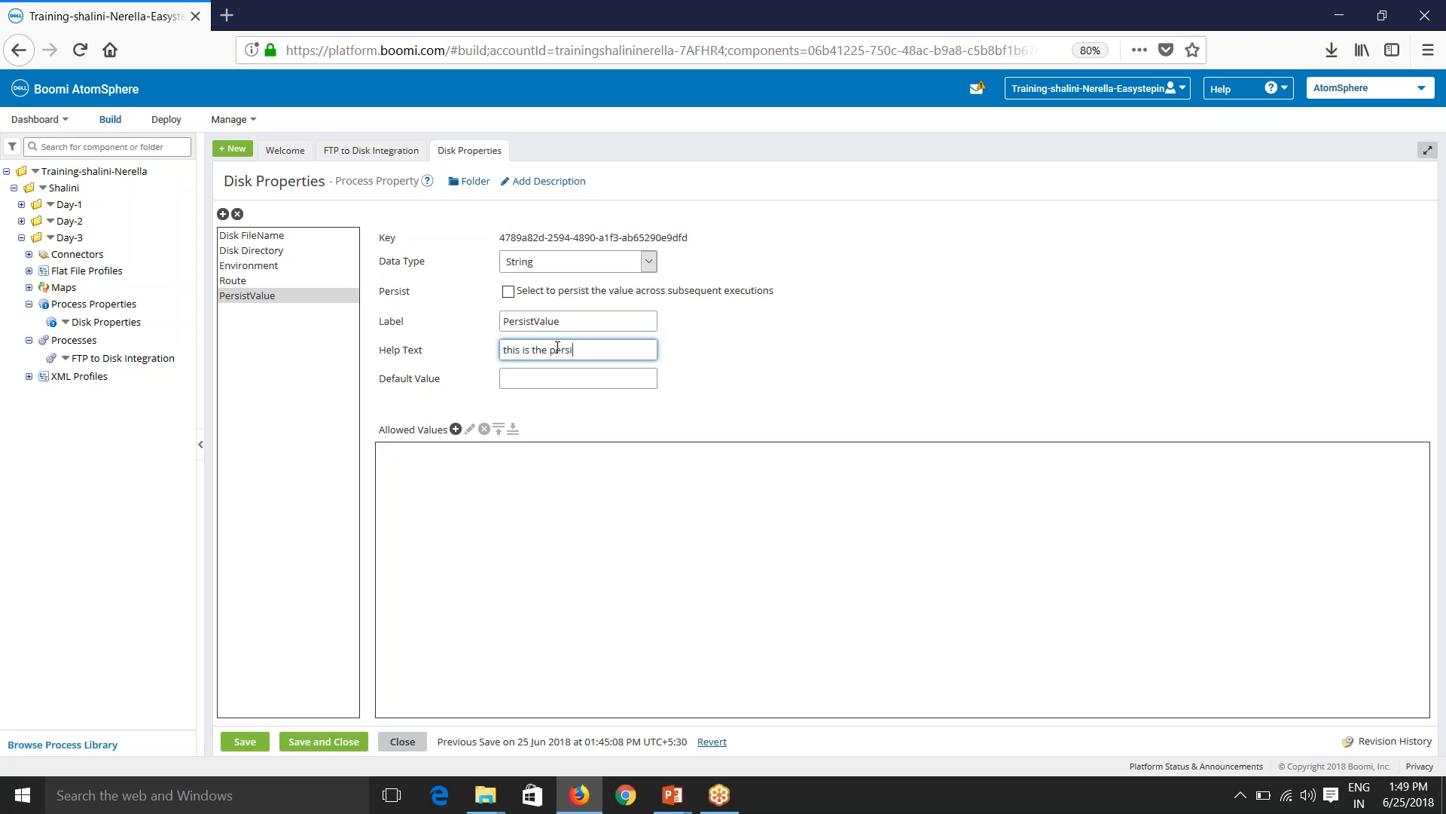
type("sted value")
Make PersistValue persist across subsequent executions with a default value of 100, and save and close Disk Properties.
left_click(512, 288)
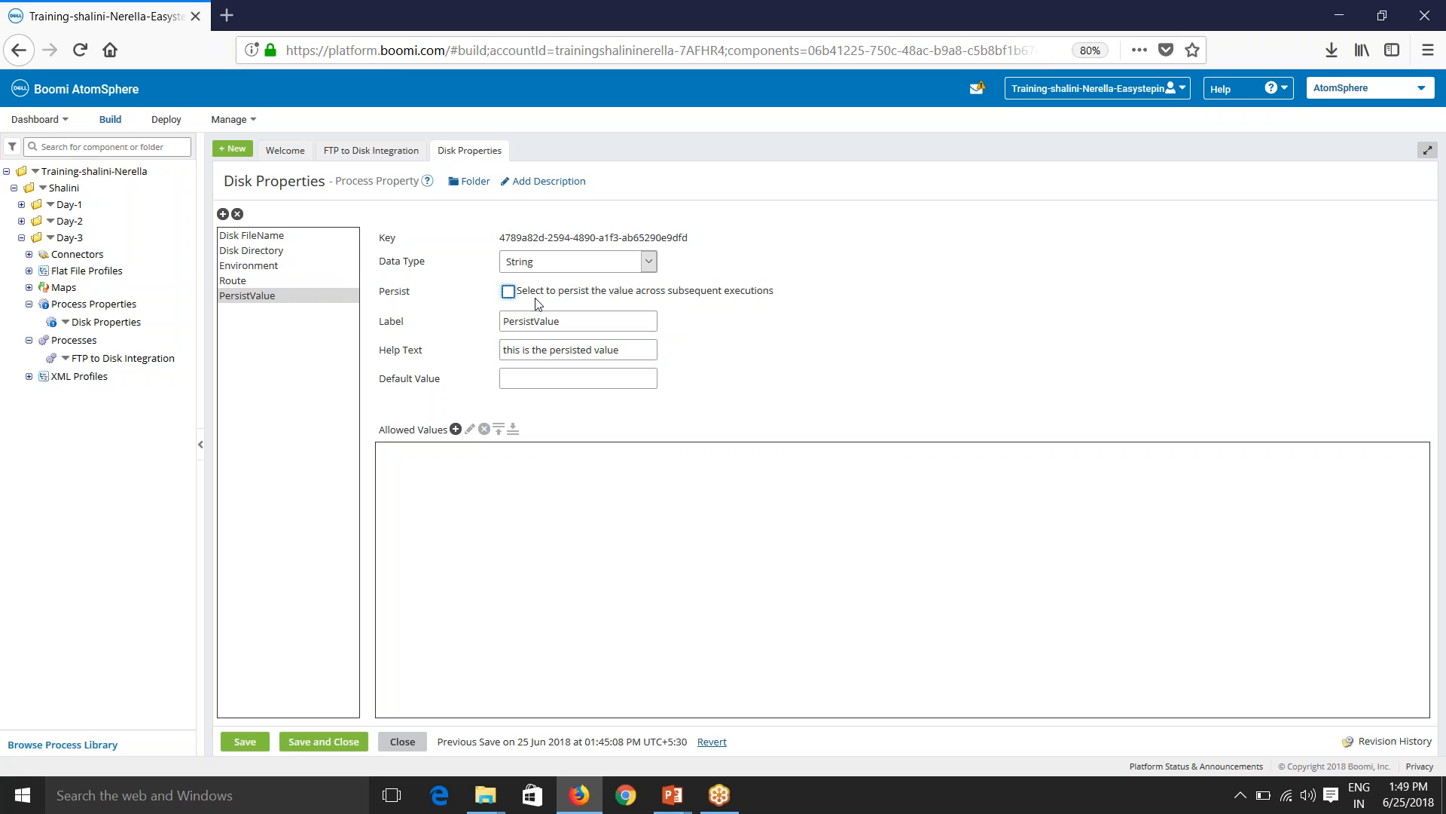
left_click(509, 291)
left_click(574, 380)
type("100")
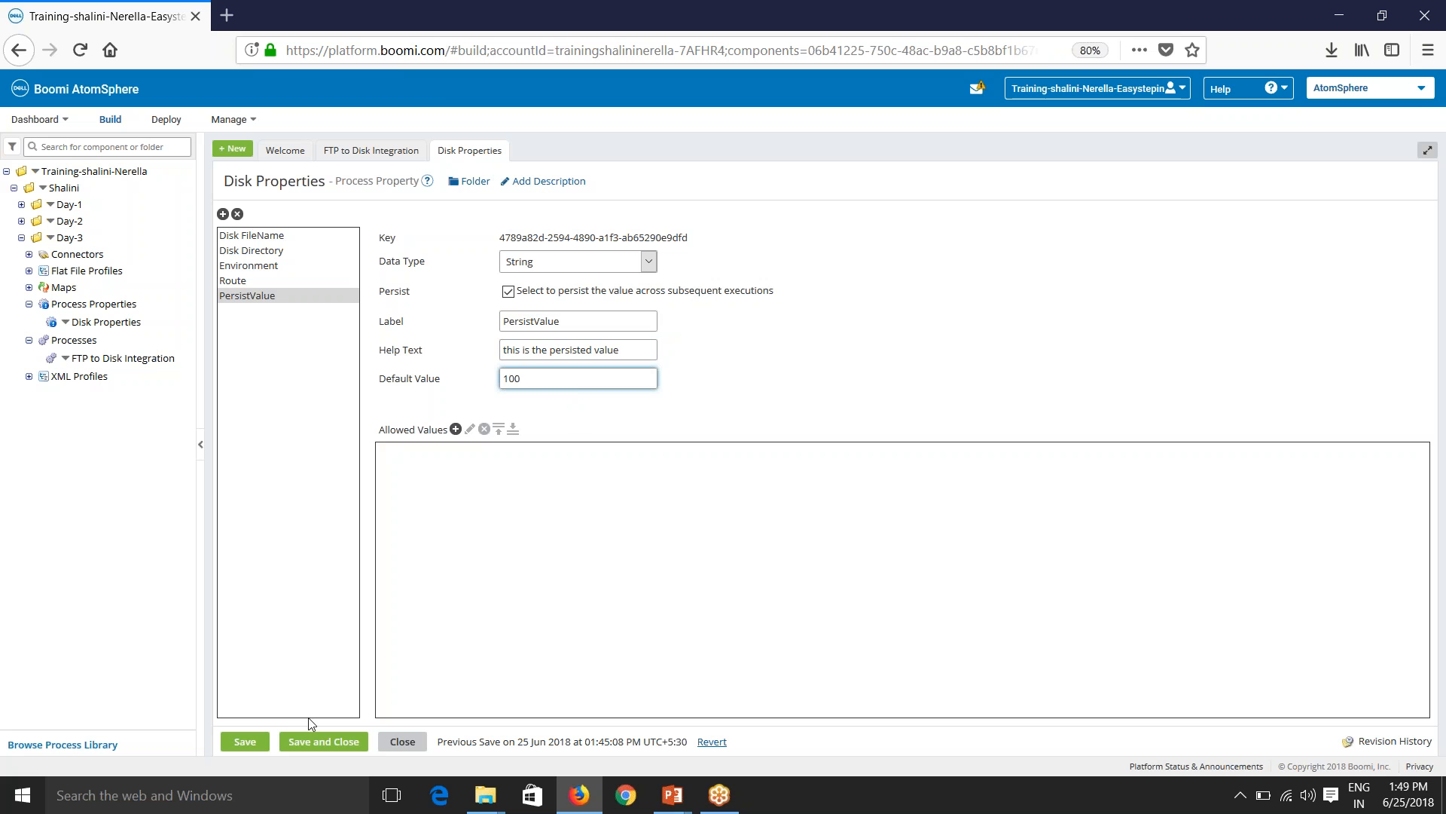
left_click(312, 744)
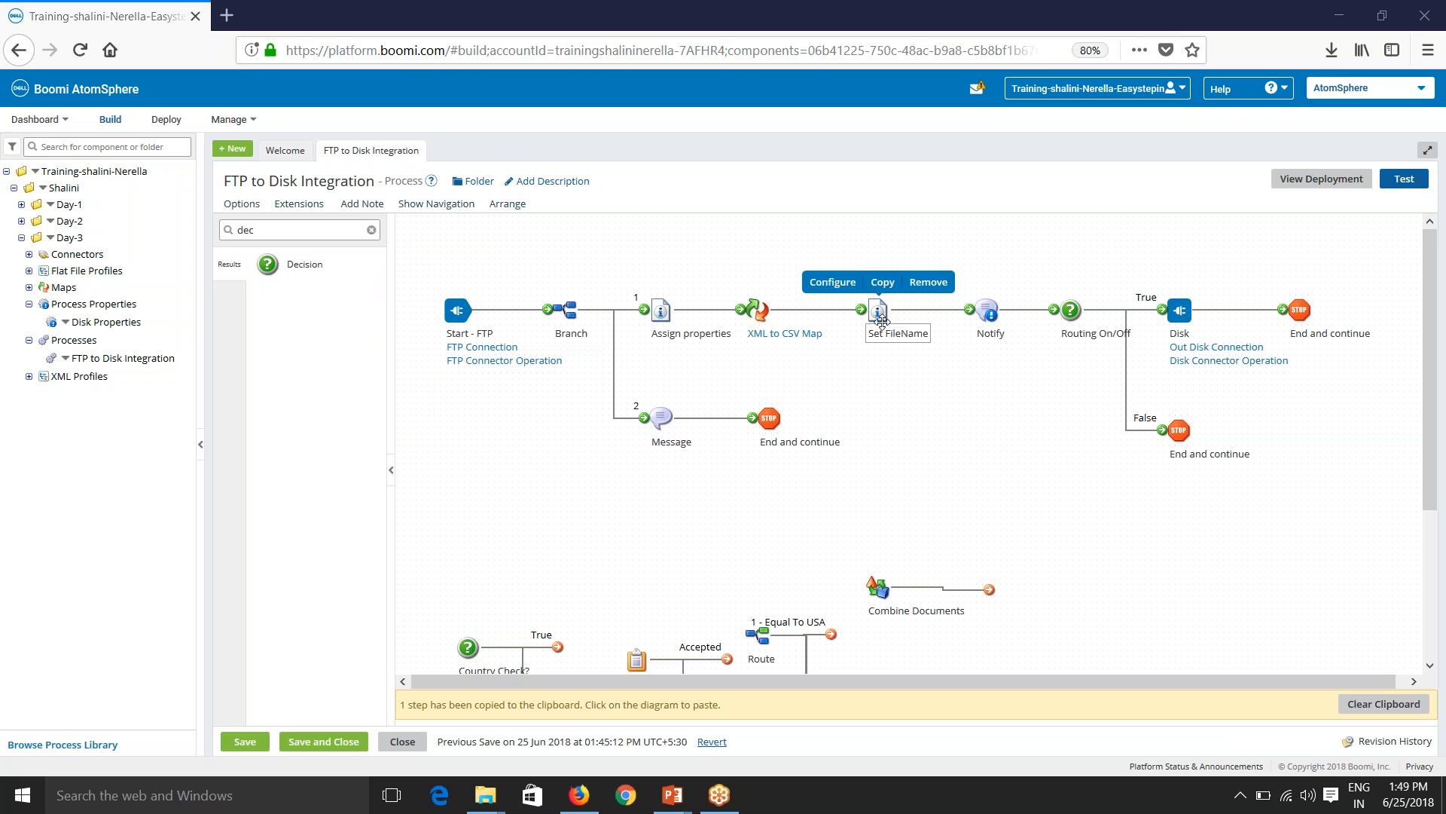
In the Assign properties shape, add the process property PersistValue from Disk Properties to the properties to set.
mouse_move(661, 311)
left_click(615, 282)
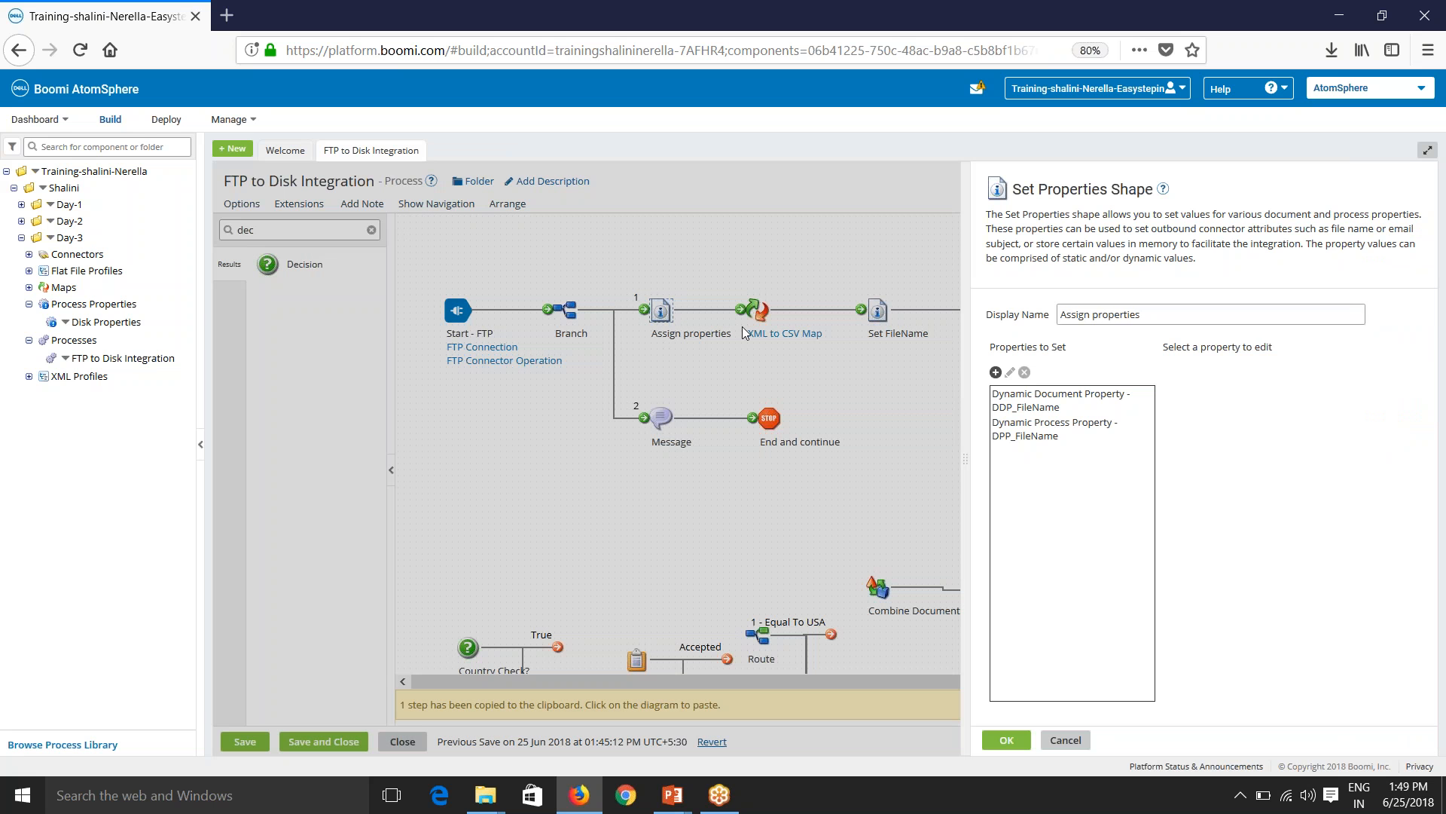
left_click(996, 372)
left_click(780, 283)
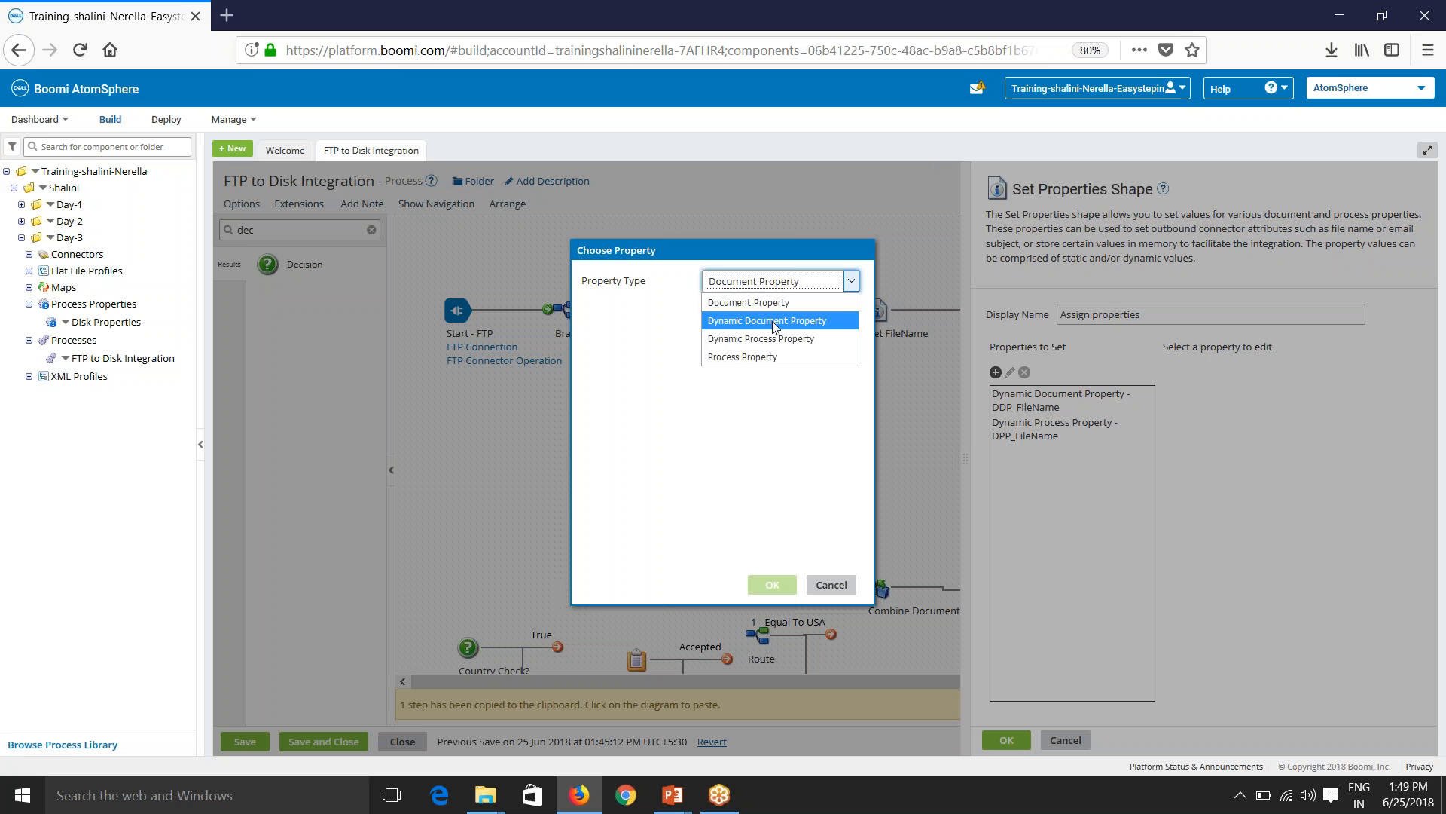
left_click(763, 359)
left_click(708, 312)
left_click(720, 369)
left_click(728, 388)
left_click(771, 410)
left_click(731, 343)
left_click(732, 432)
left_click(772, 585)
Give PersistValue a static parameter value of 500 and confirm the Assign properties shape.
left_click(1045, 452)
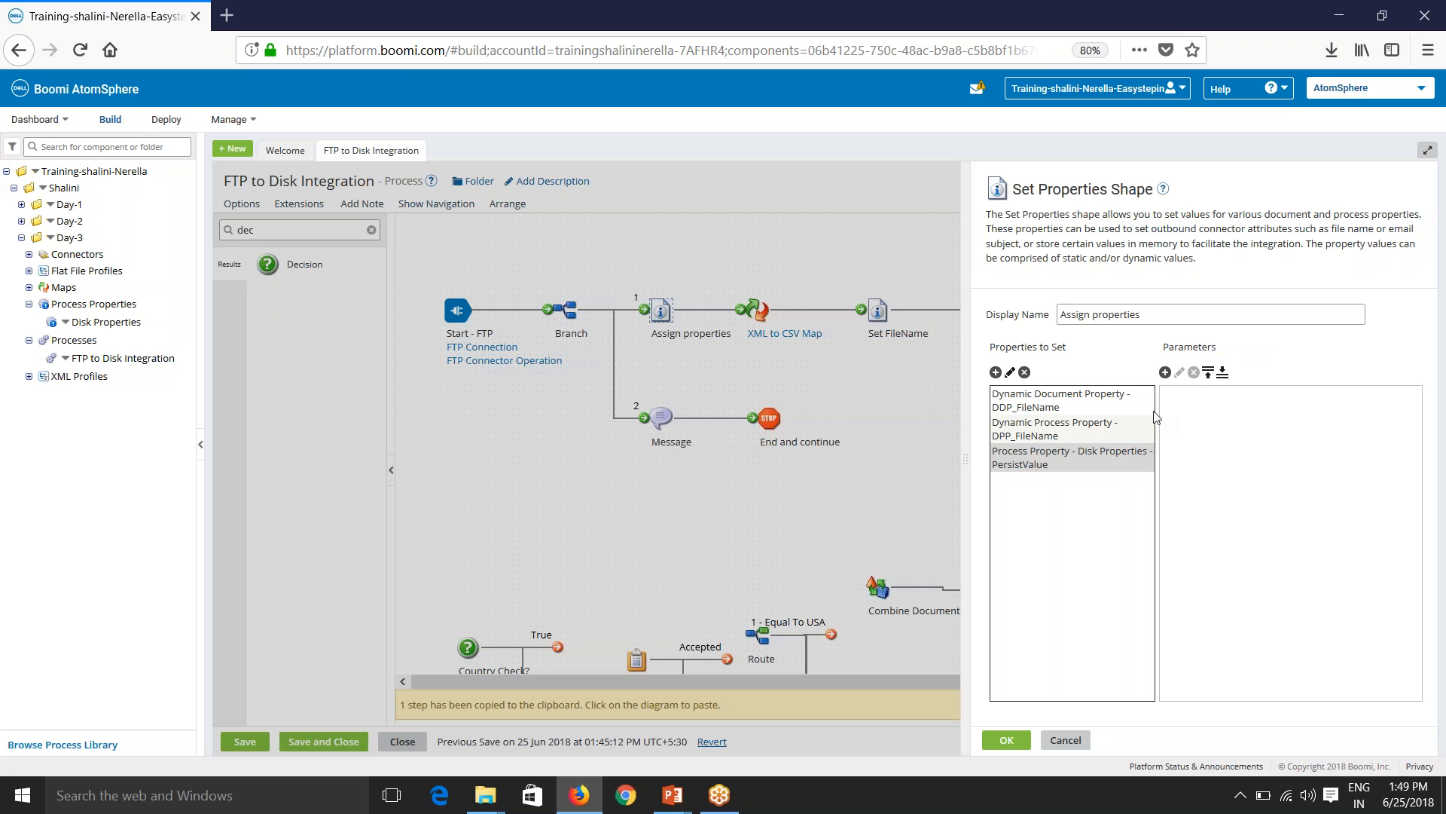
left_click(1165, 372)
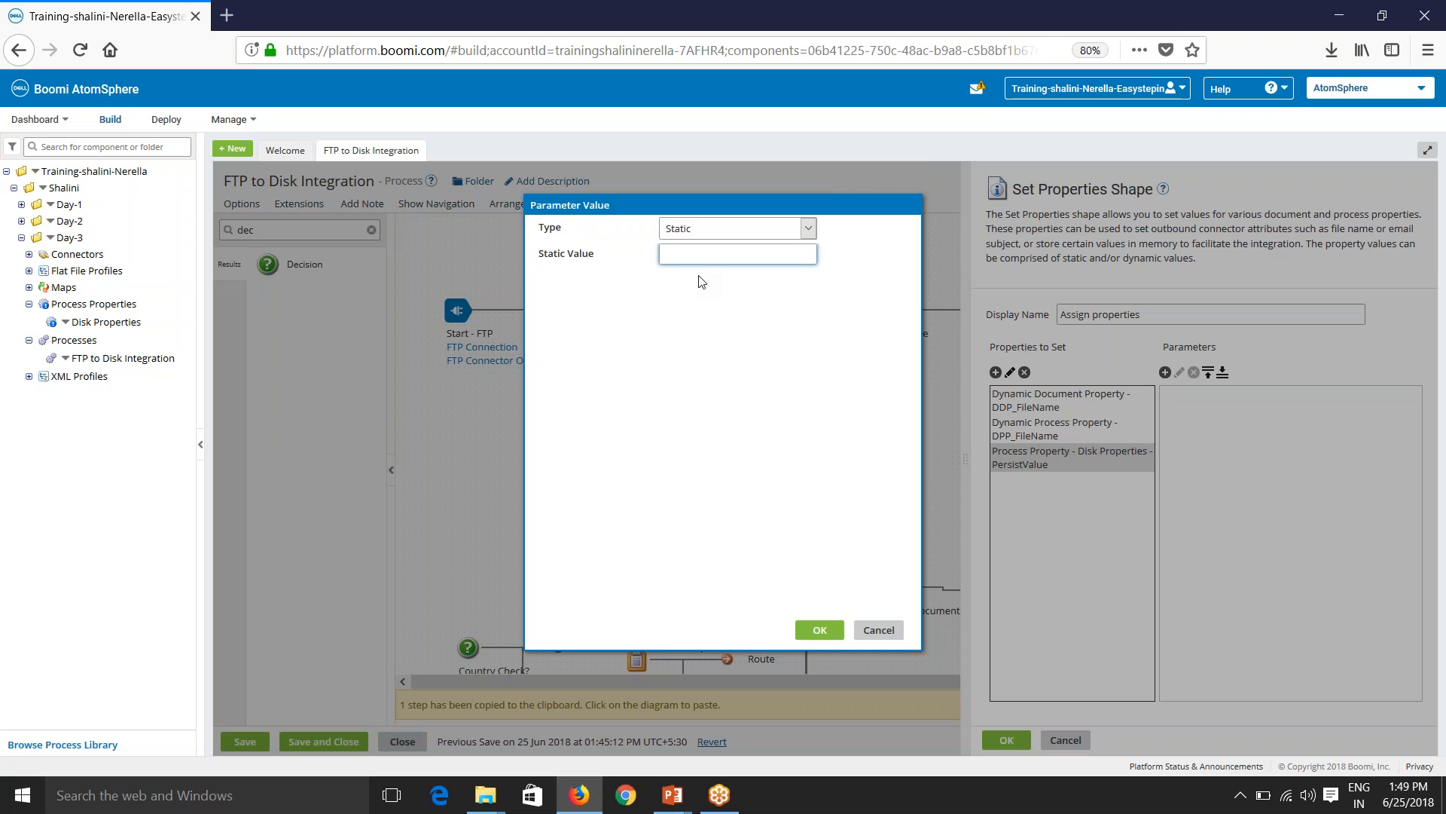
type("500")
left_click(806, 632)
left_click(1023, 732)
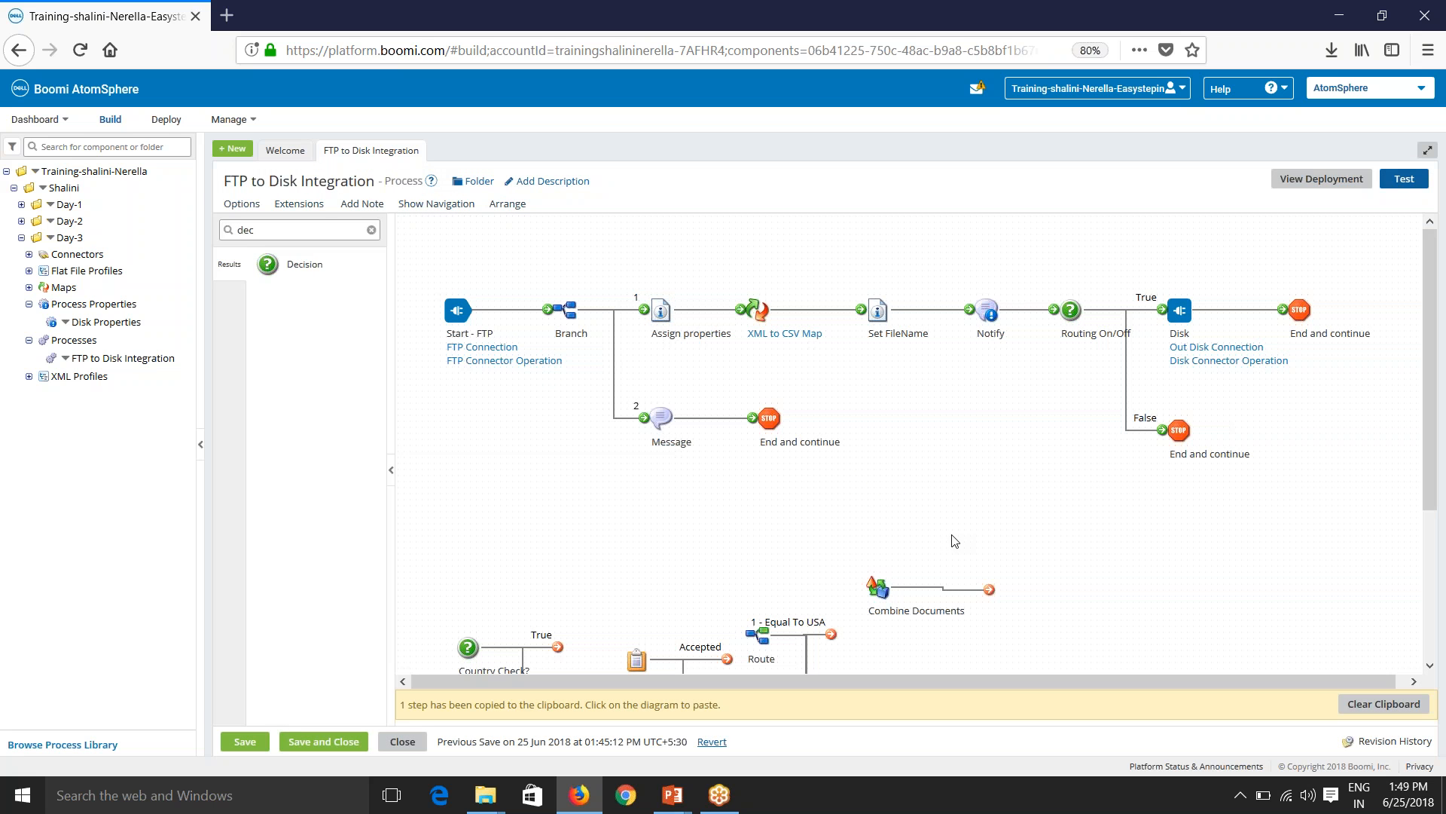
Add the line "The persisted property value is: {3}" to the Message shape's text.
double_click(660, 418)
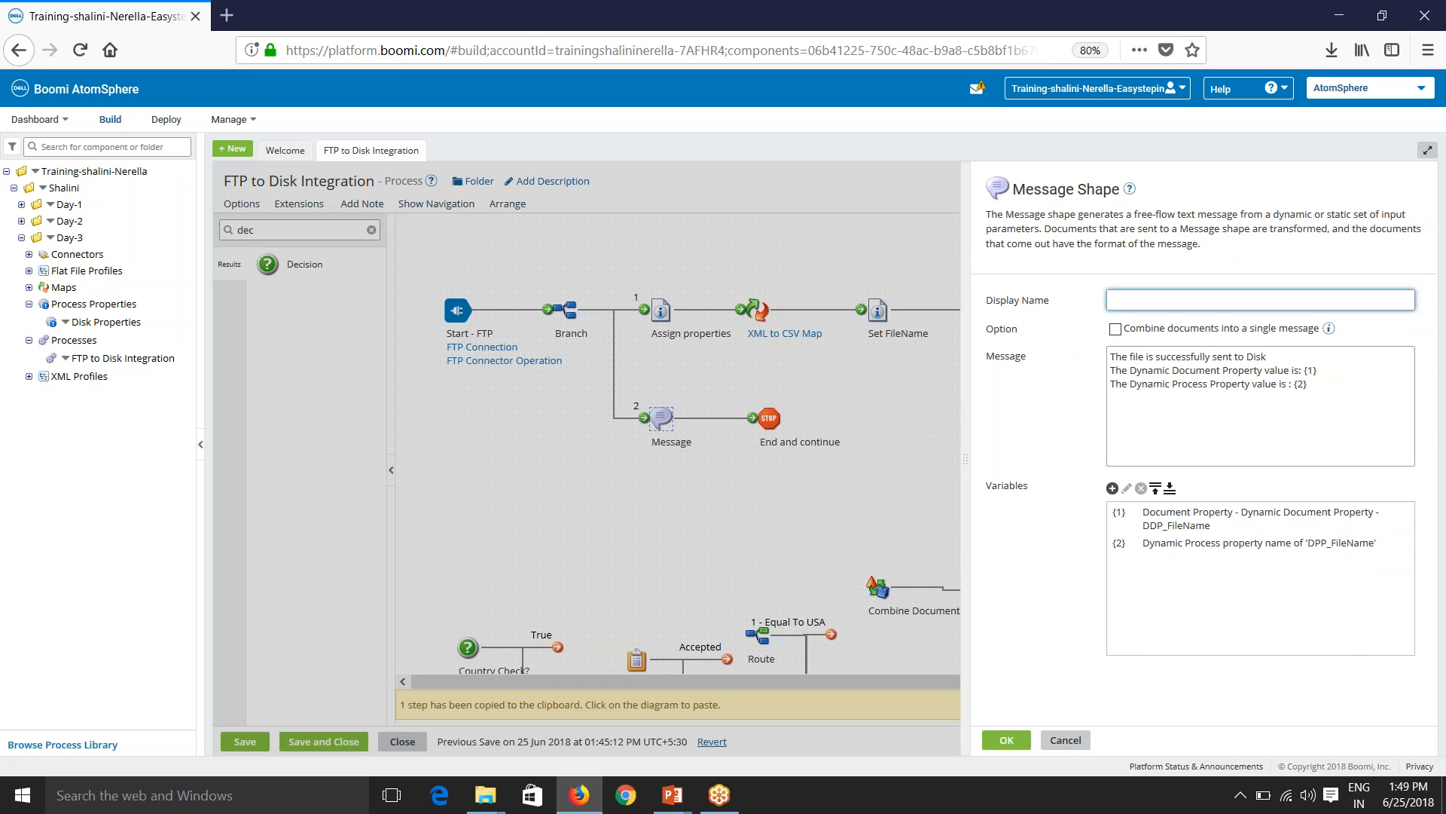
left_click(1325, 380)
type("The persisted property value is: {}")
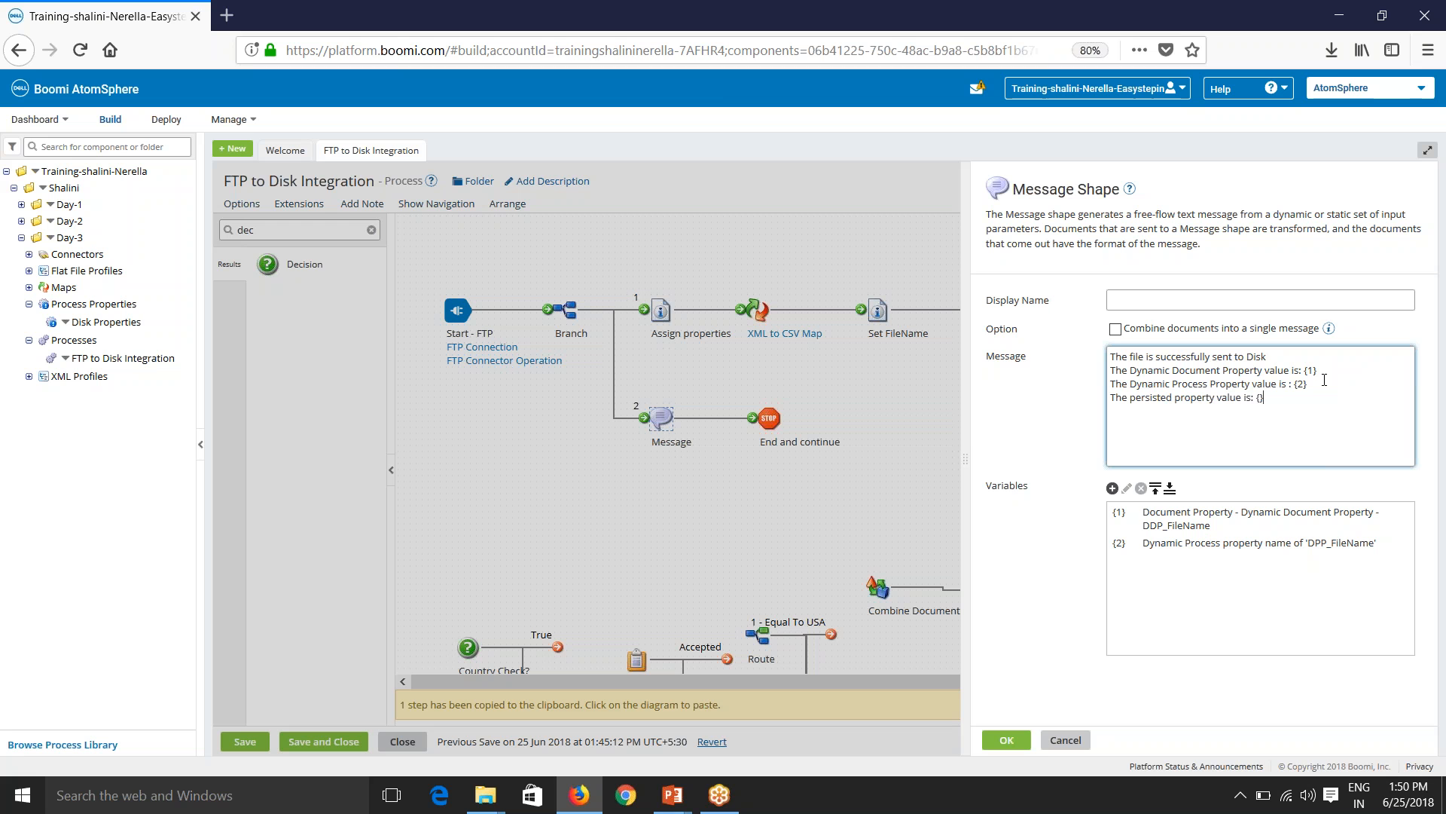
key("Left")
type("3")
Add the process property PersistValue from Disk Properties as the message's third variable and confirm the Message shape.
left_click(1113, 488)
left_click(716, 230)
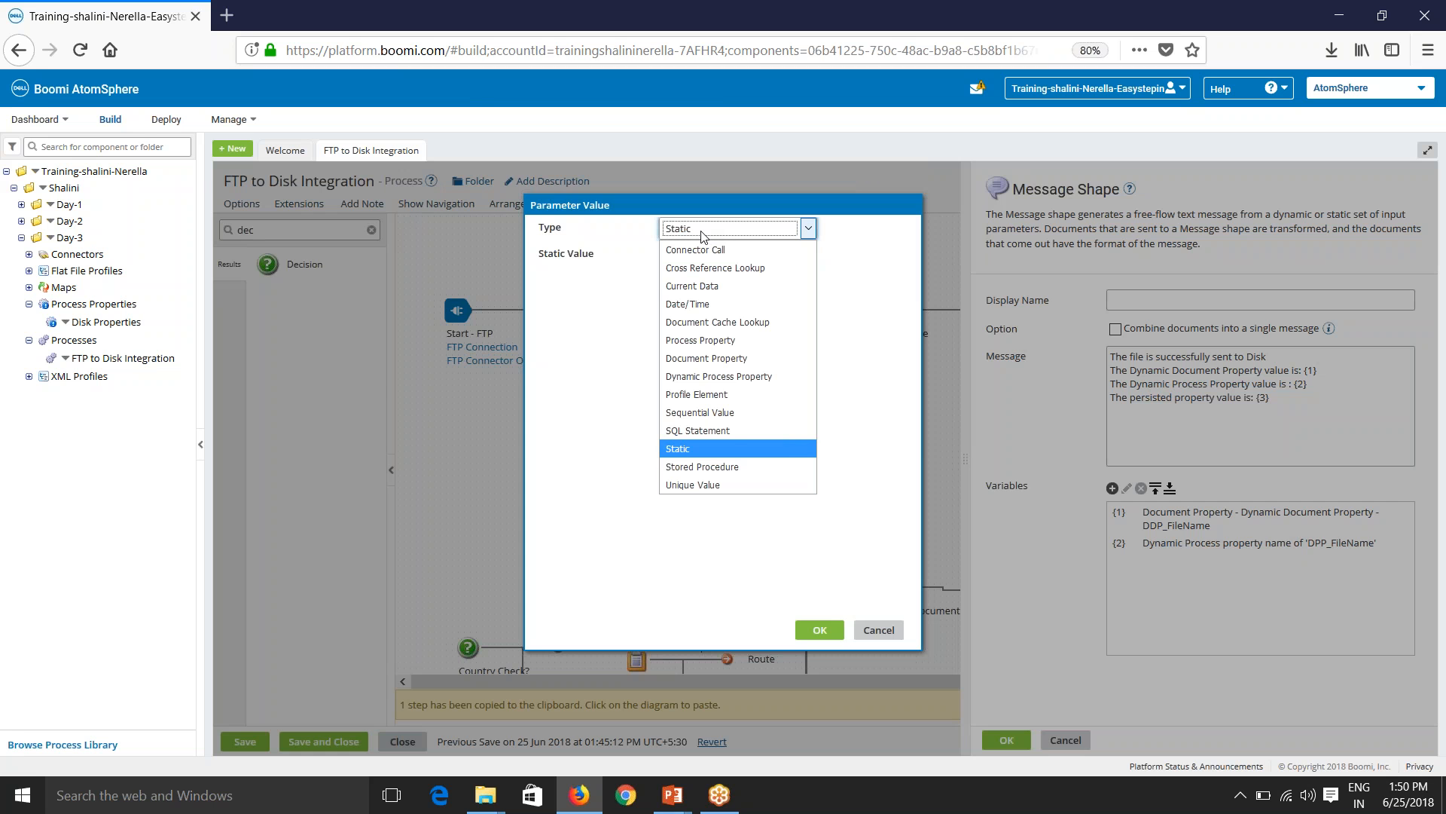
left_click(700, 340)
left_click(716, 254)
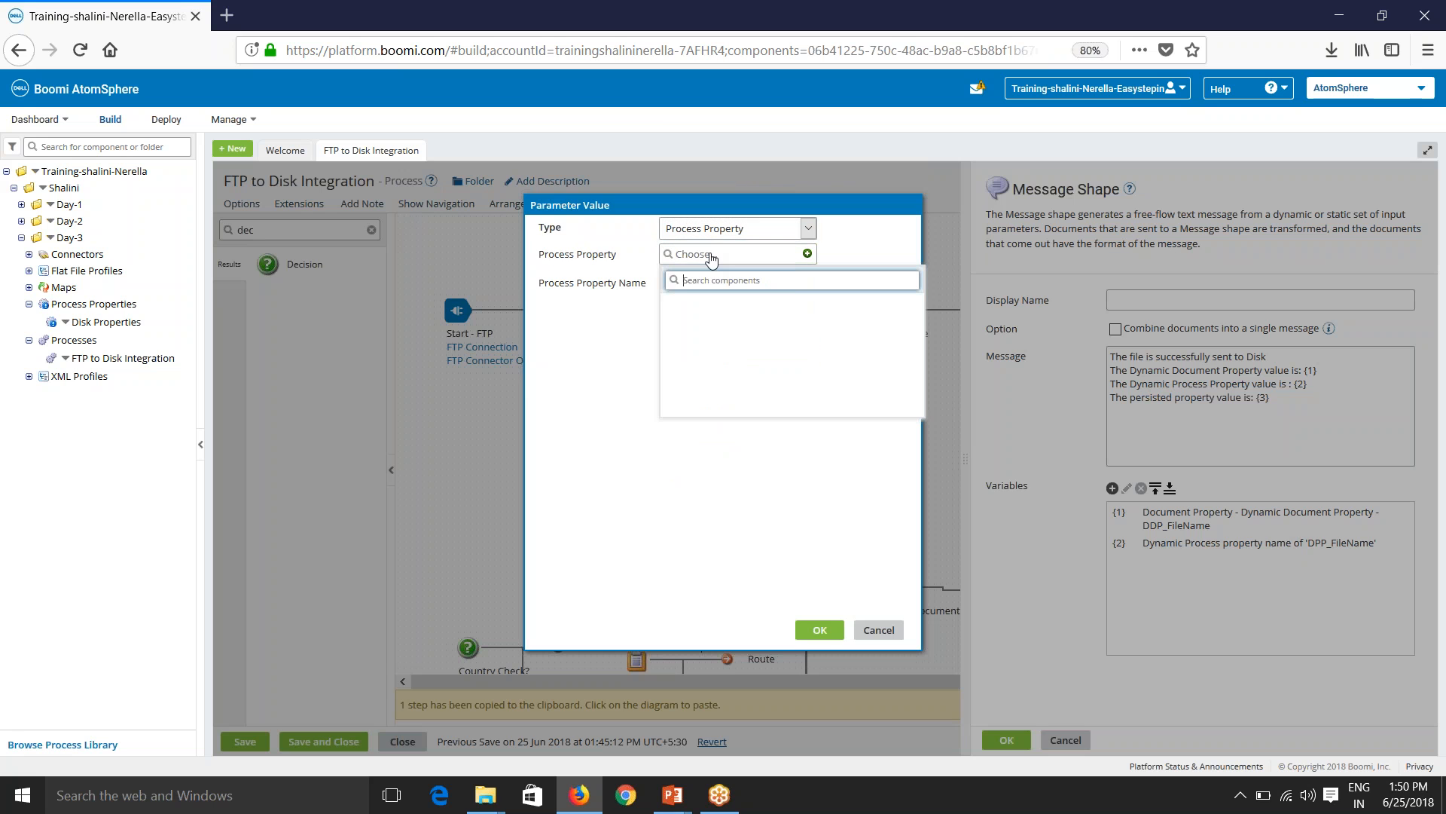
left_click(674, 318)
left_click(682, 334)
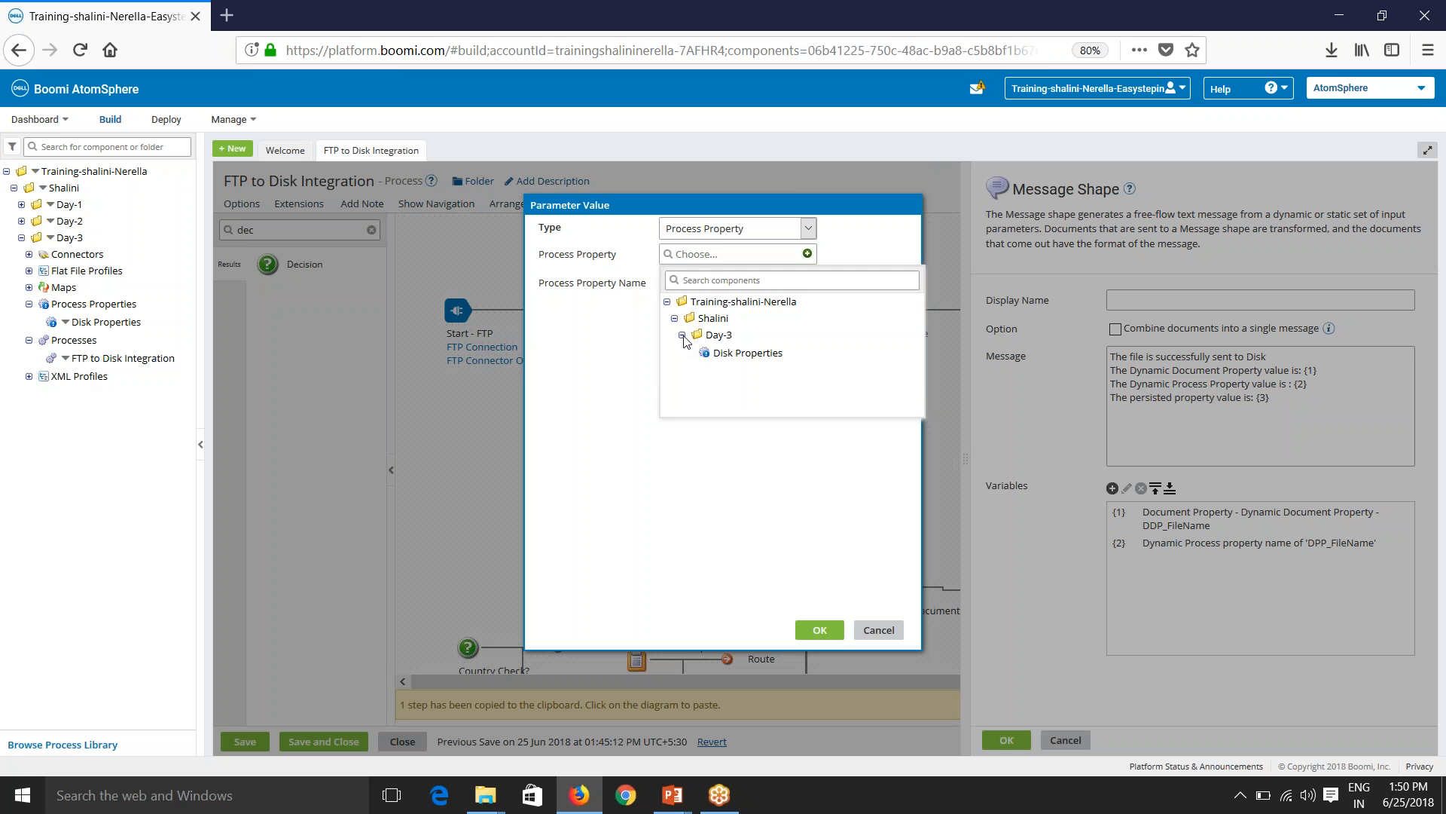
left_click(742, 352)
left_click(807, 284)
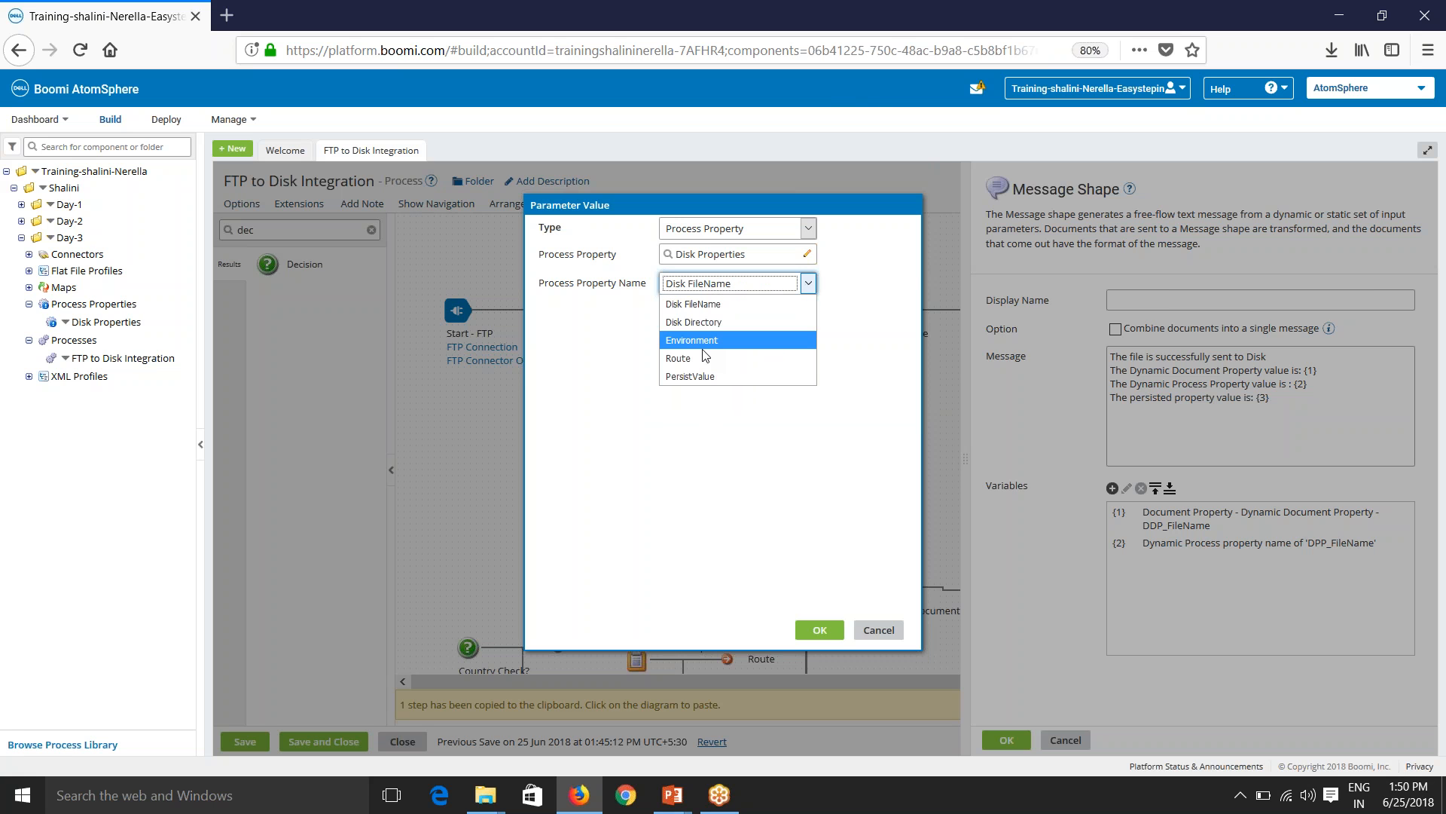
left_click(685, 376)
left_click(819, 628)
left_click(1006, 740)
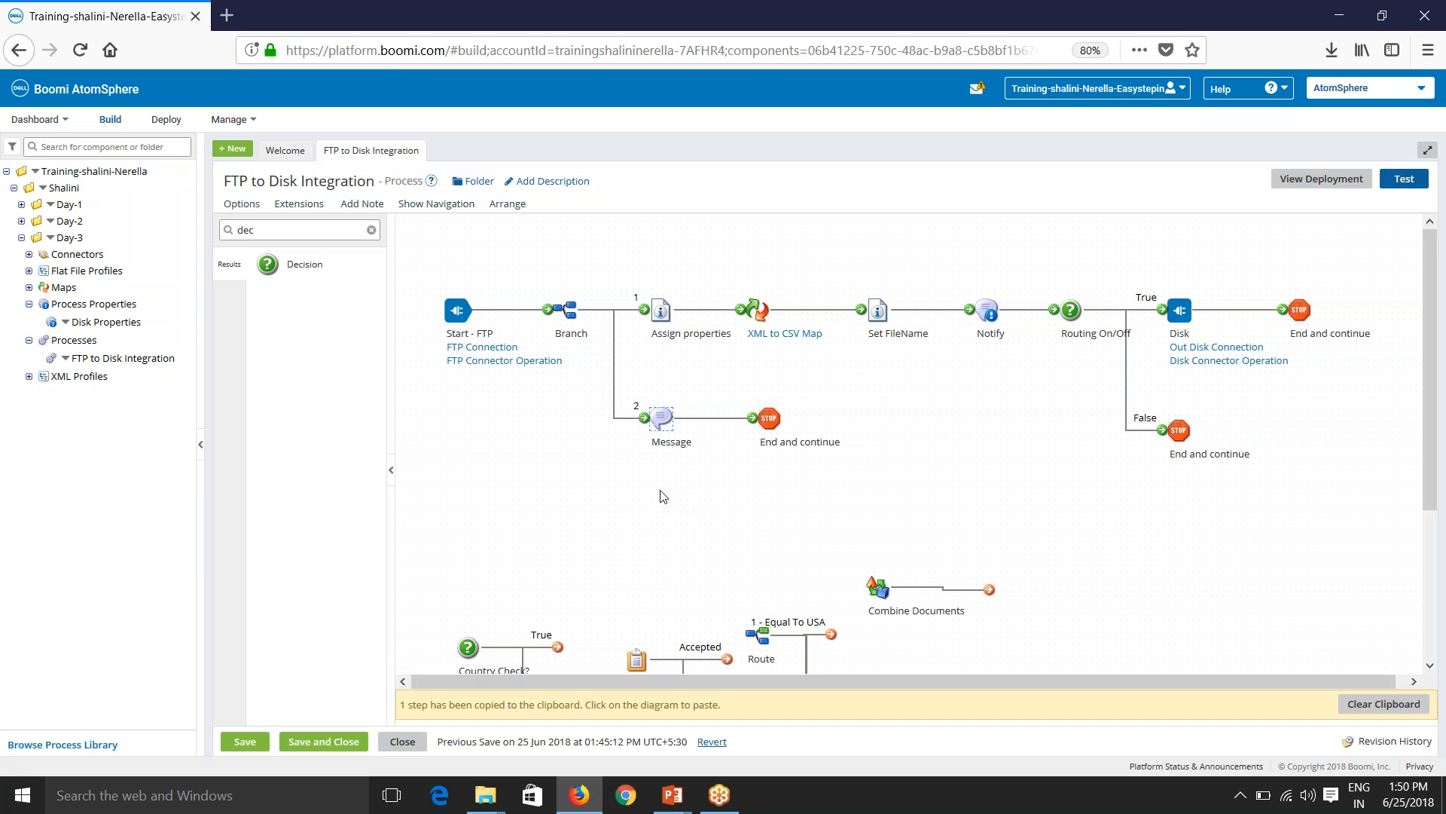
Save the FTP to Disk Integration process, run a new test and examine the Message shape's logs.
left_click(1405, 178)
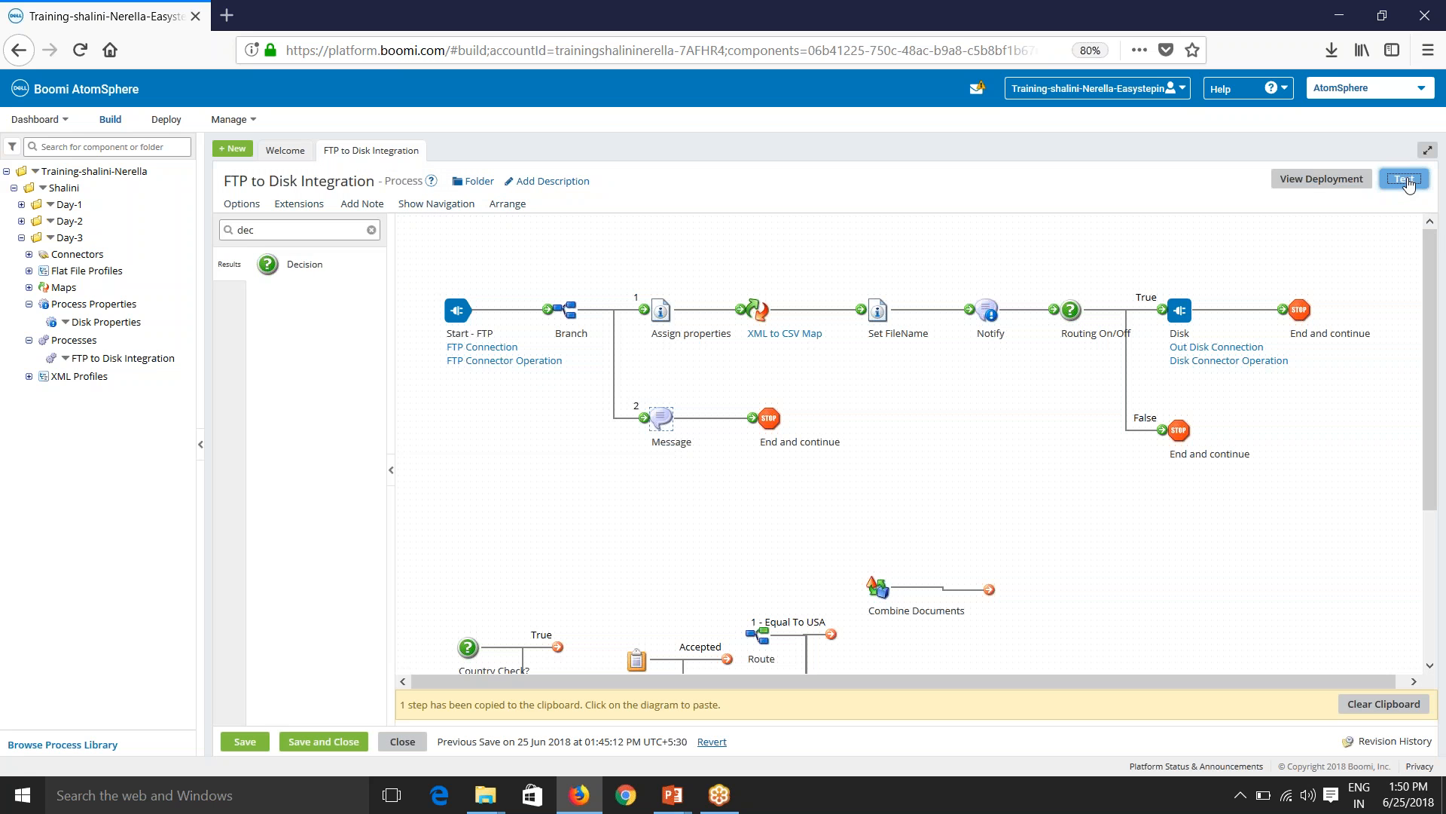
left_click(759, 461)
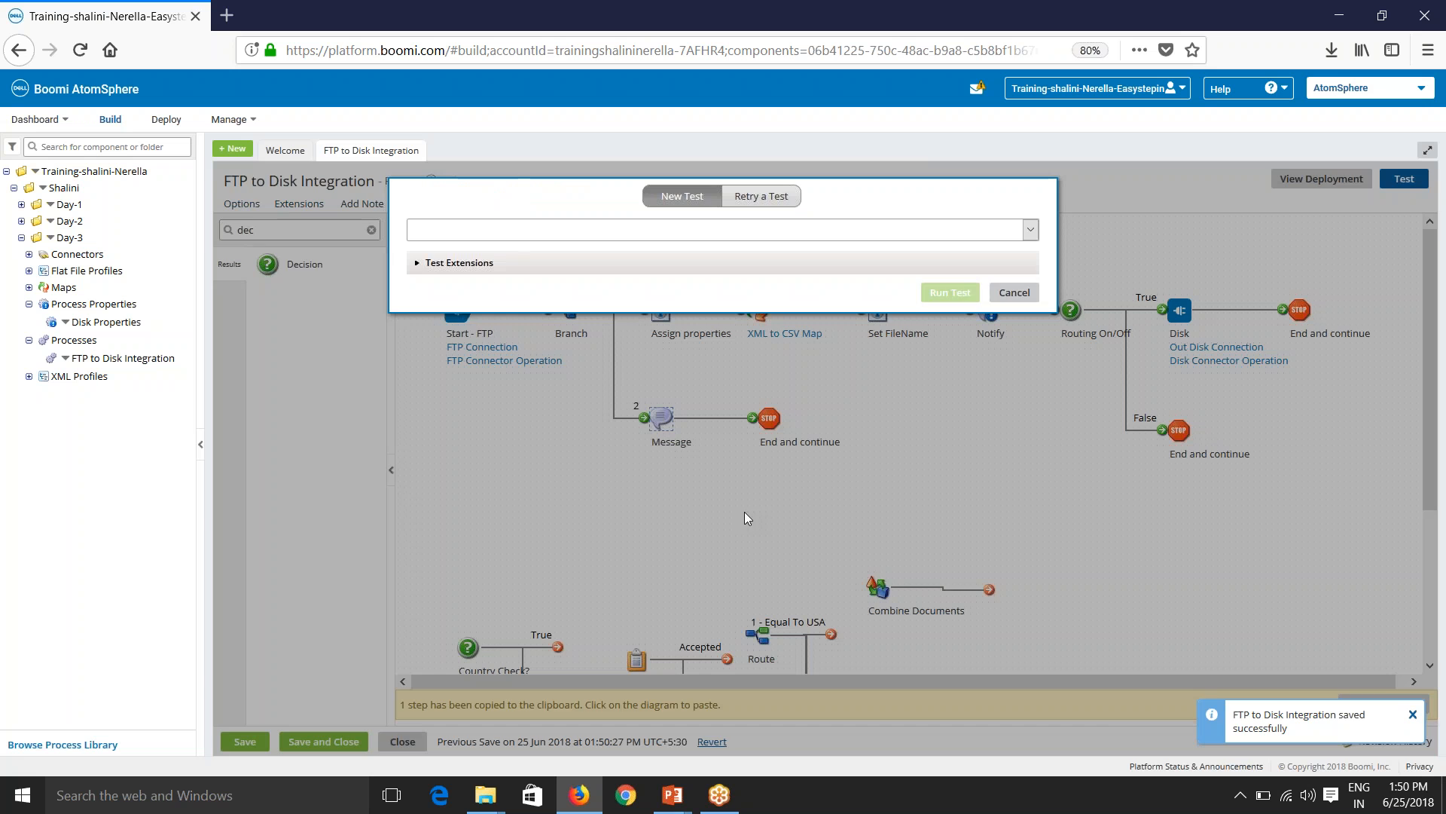
left_click(947, 294)
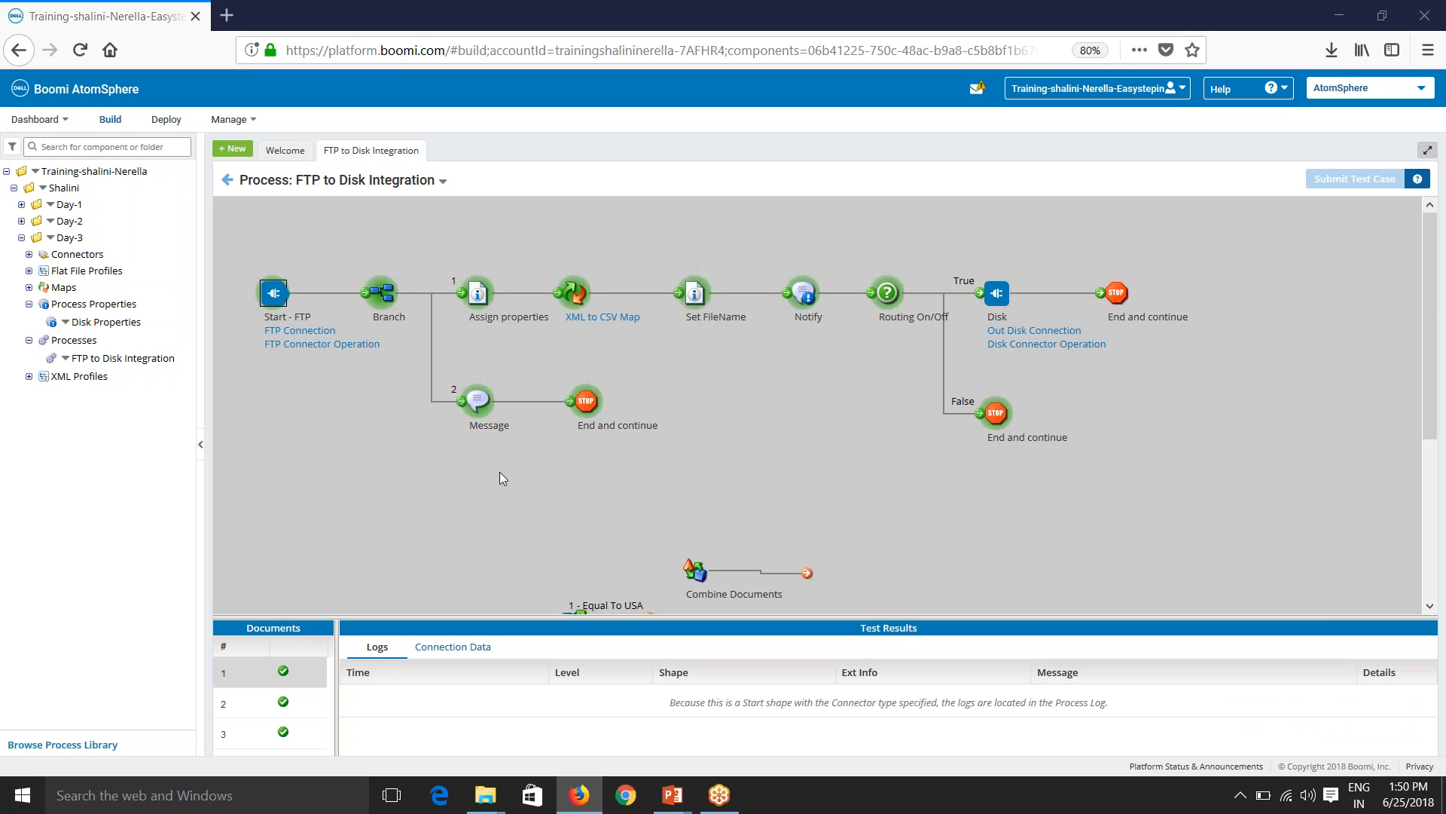
left_click(478, 402)
left_click_drag(494, 613, 509, 457)
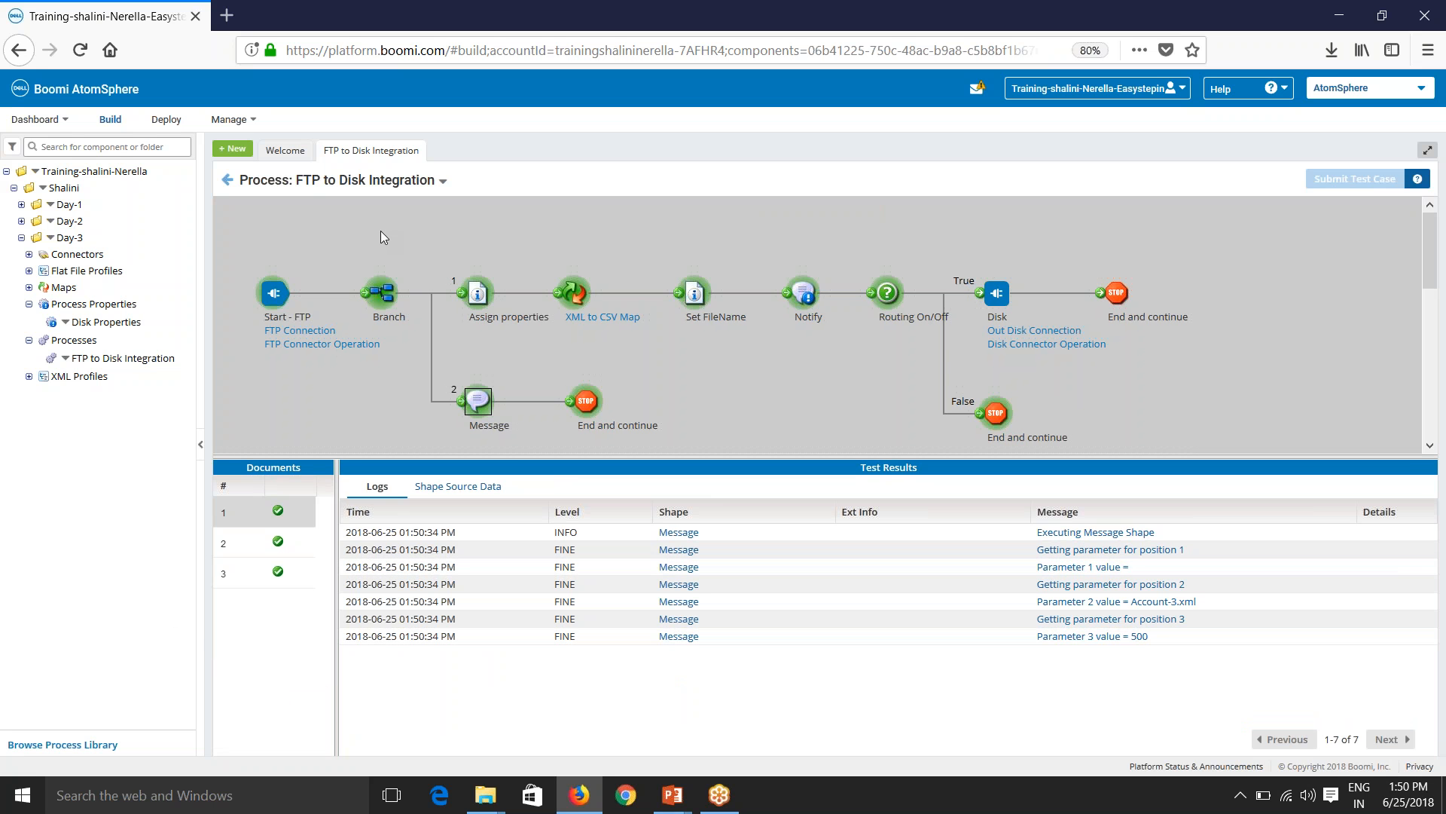
Return to the process, remove PersistValue from the Assign properties shape's properties to set, and confirm the shape.
left_click(227, 179)
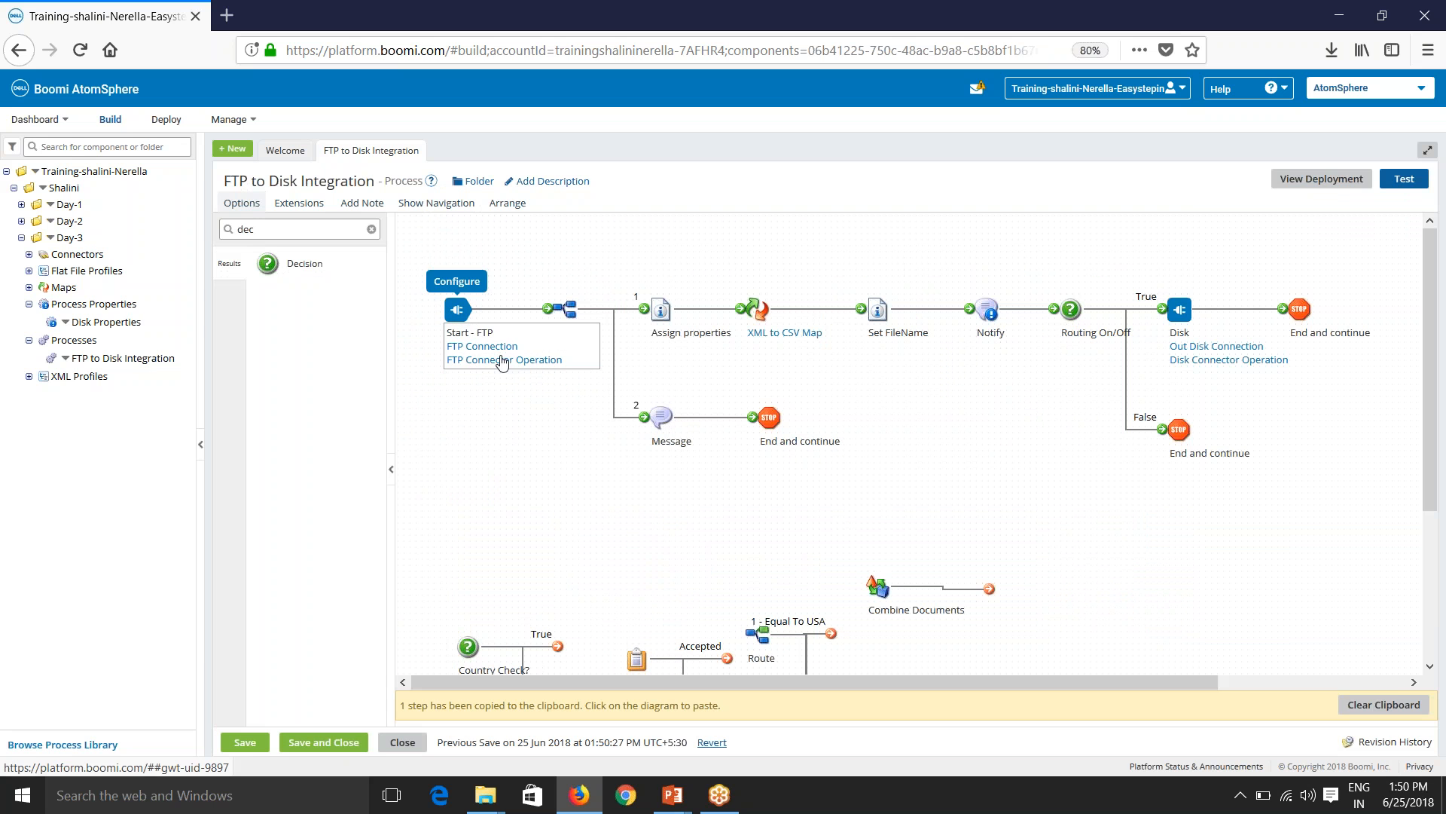
double_click(665, 338)
left_click(1025, 461)
left_click(767, 163)
left_click(1007, 740)
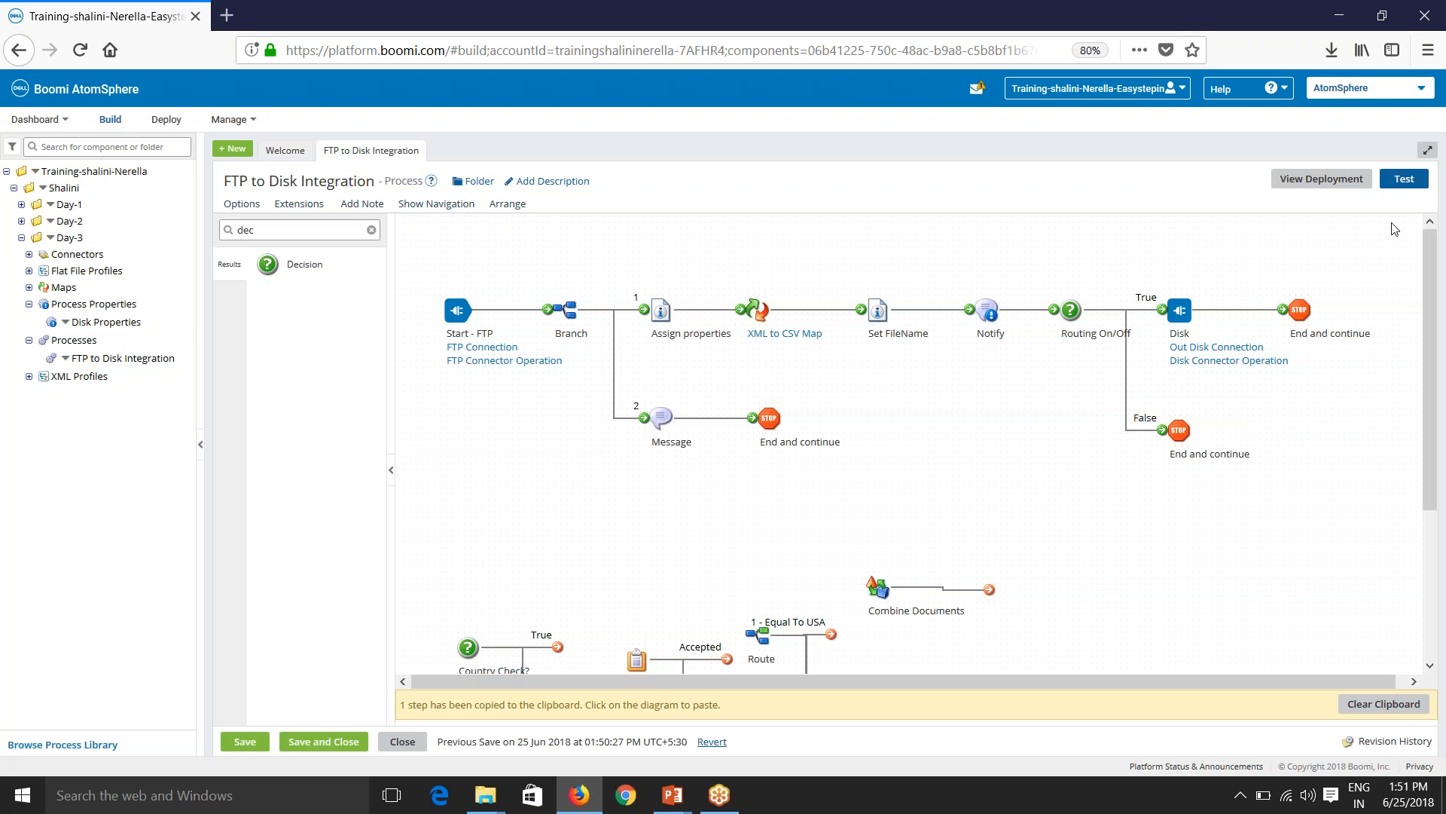
Check the Message shape's variables, save and retest the process, and examine the Message shape's logs.
left_click(662, 418)
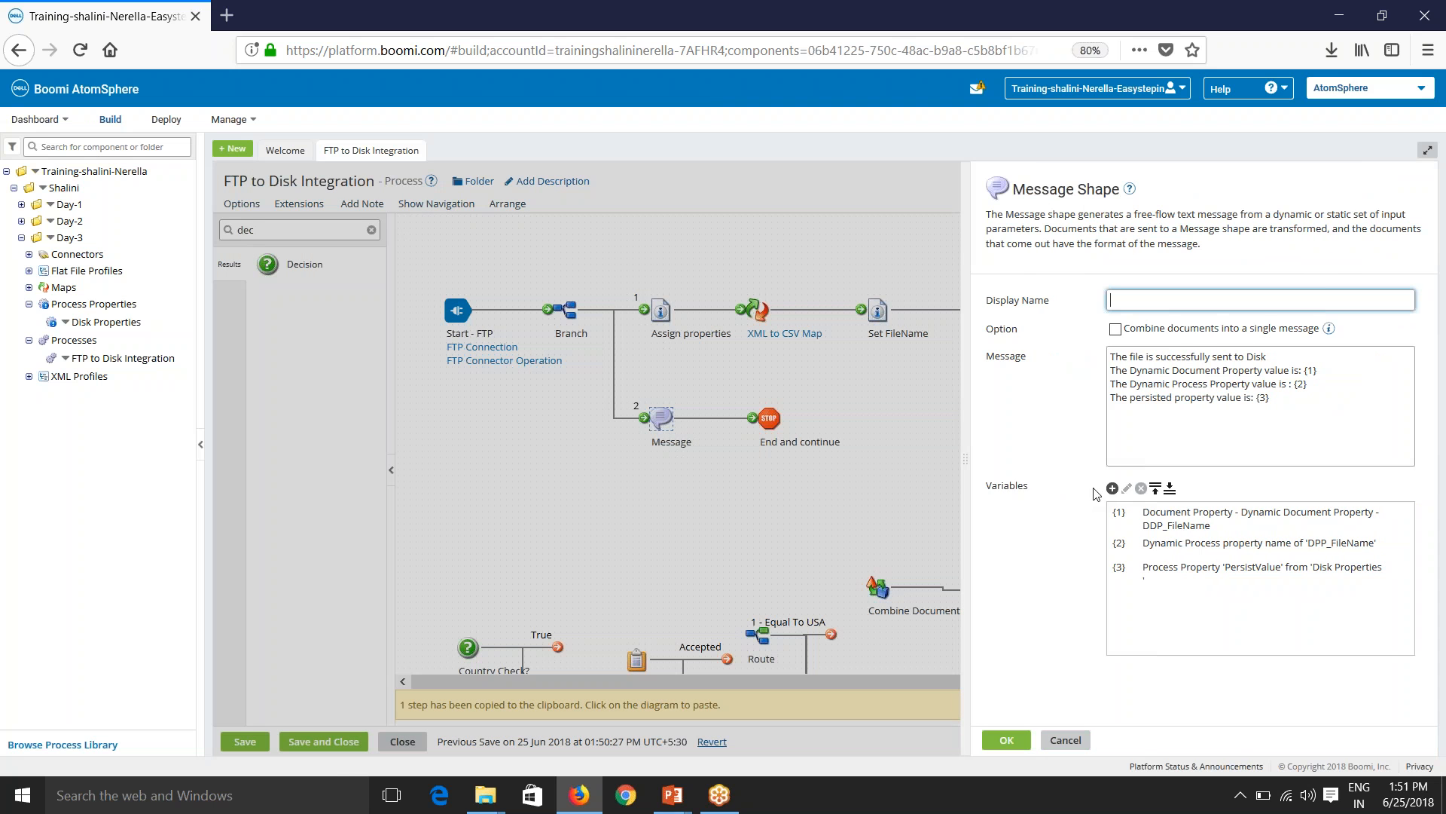
left_click(1006, 739)
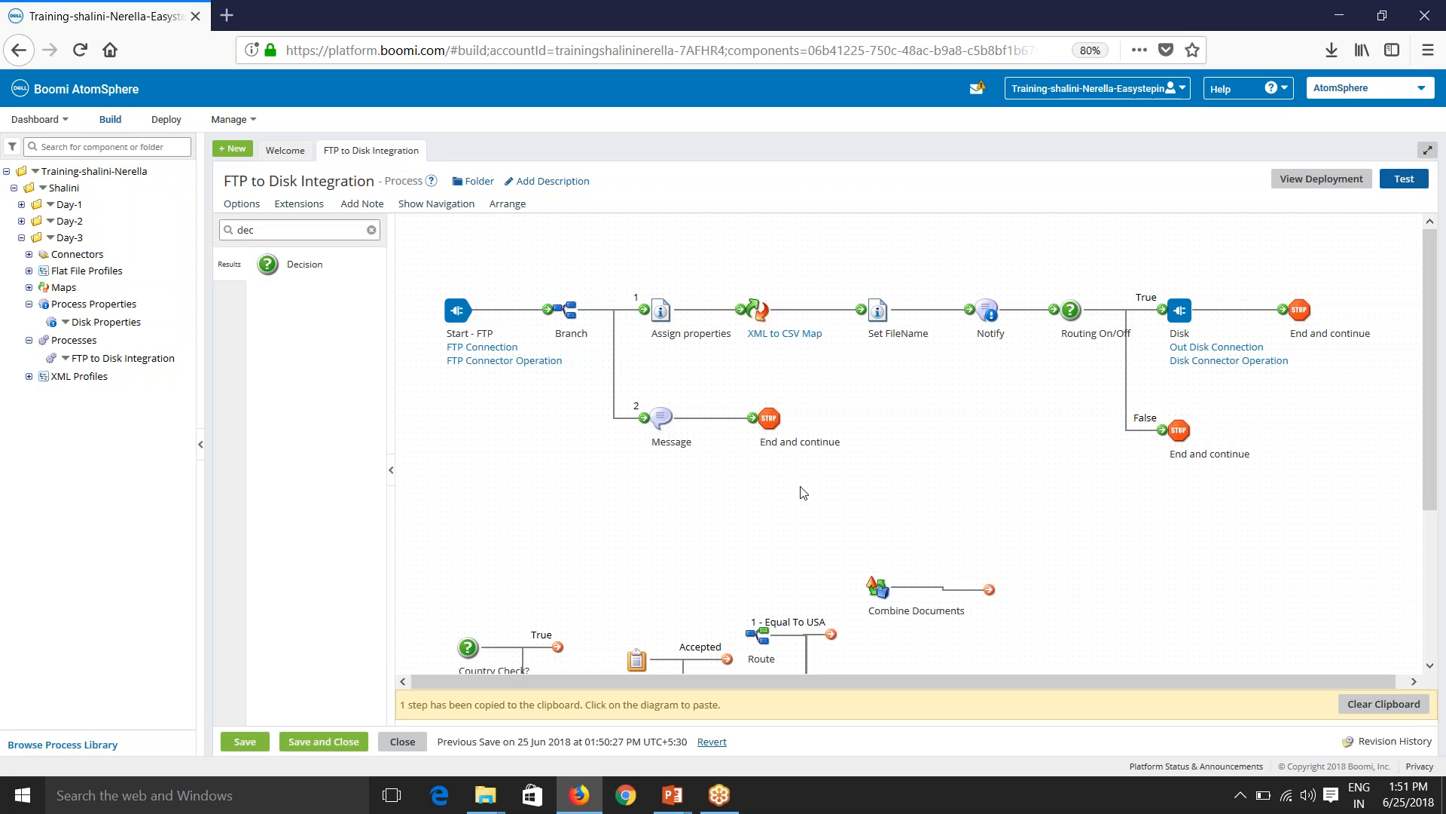
left_click(1390, 181)
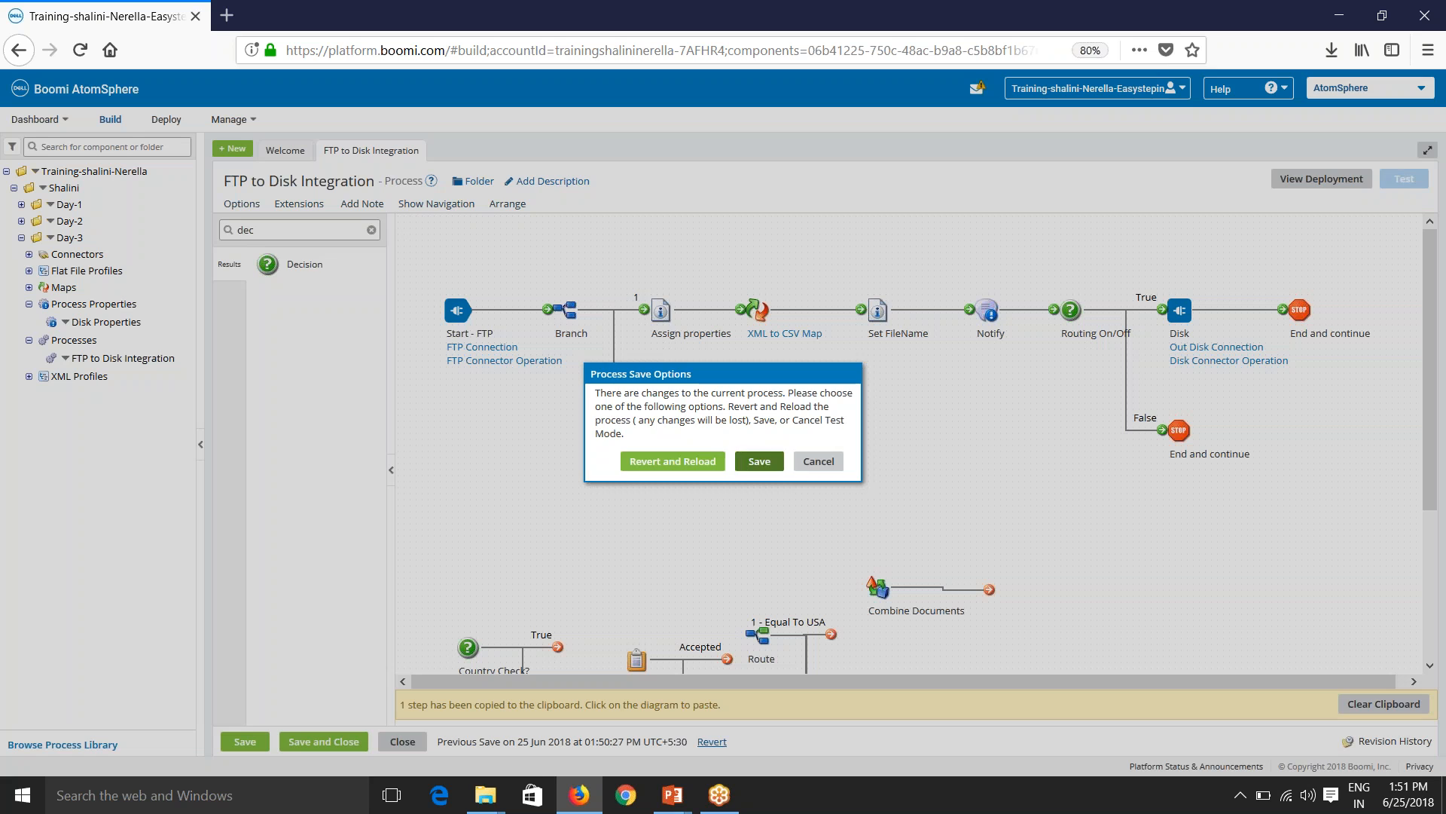
left_click(759, 461)
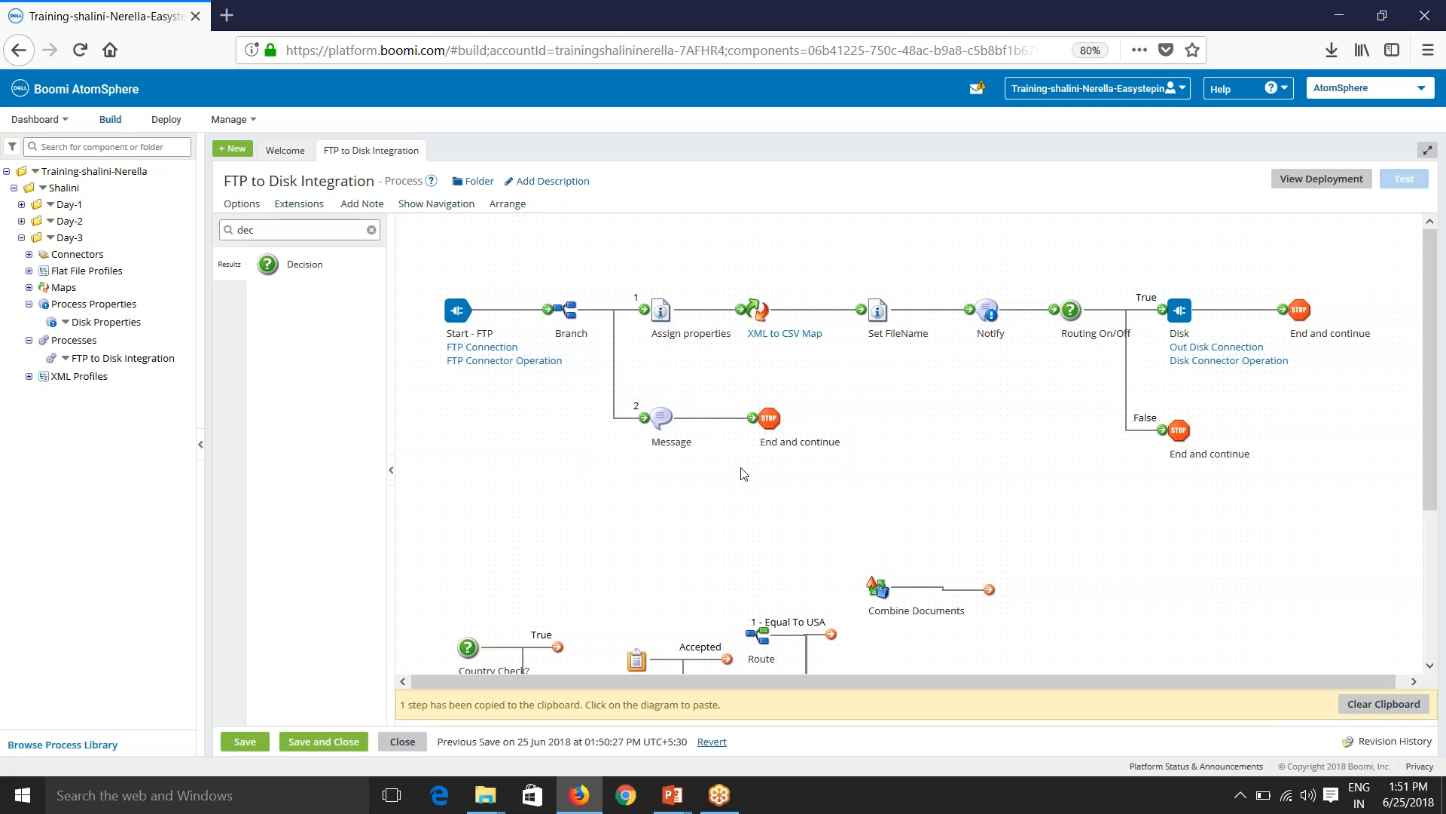
left_click(950, 292)
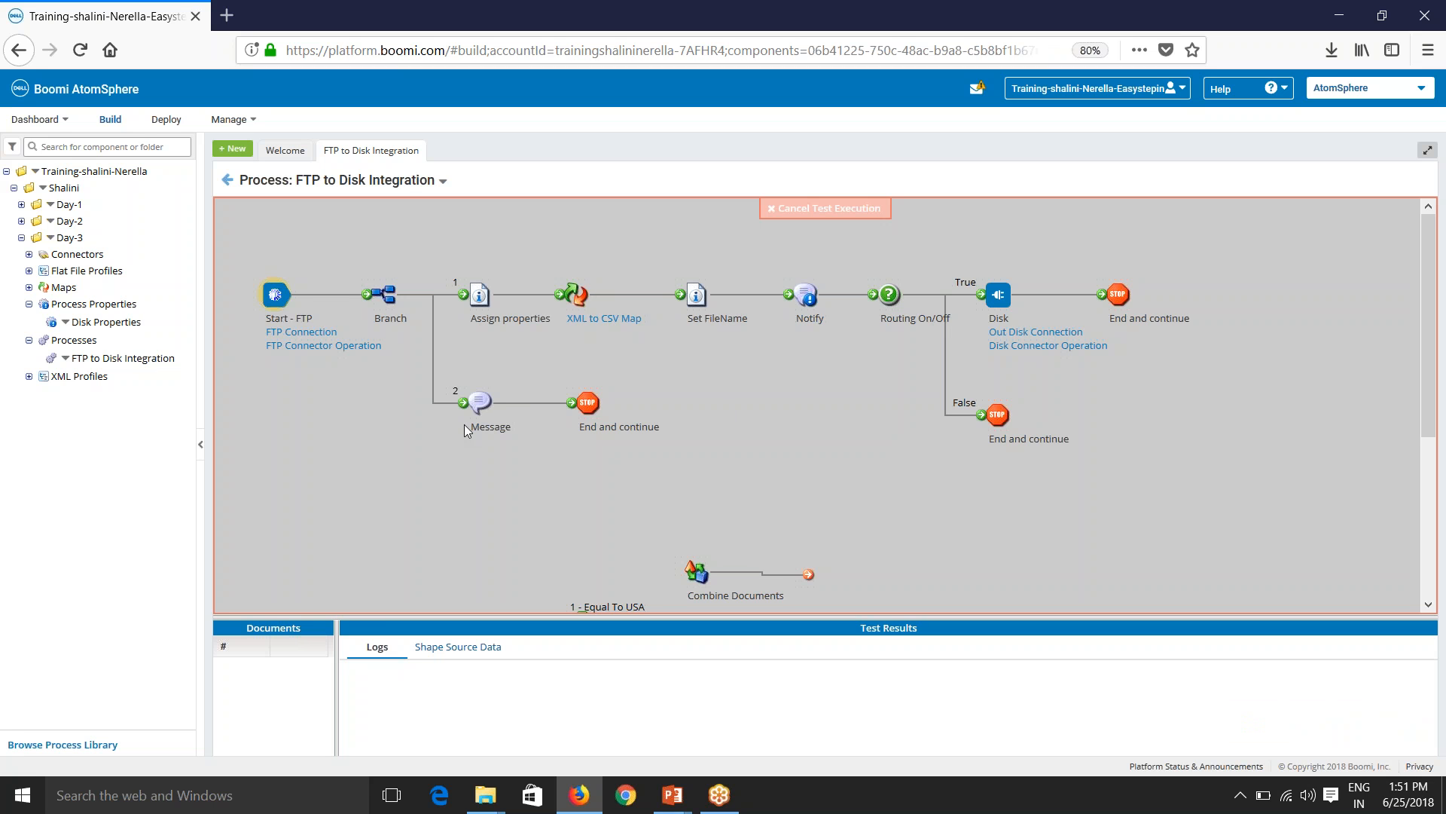
left_click(477, 402)
left_click_drag(456, 628, 458, 426)
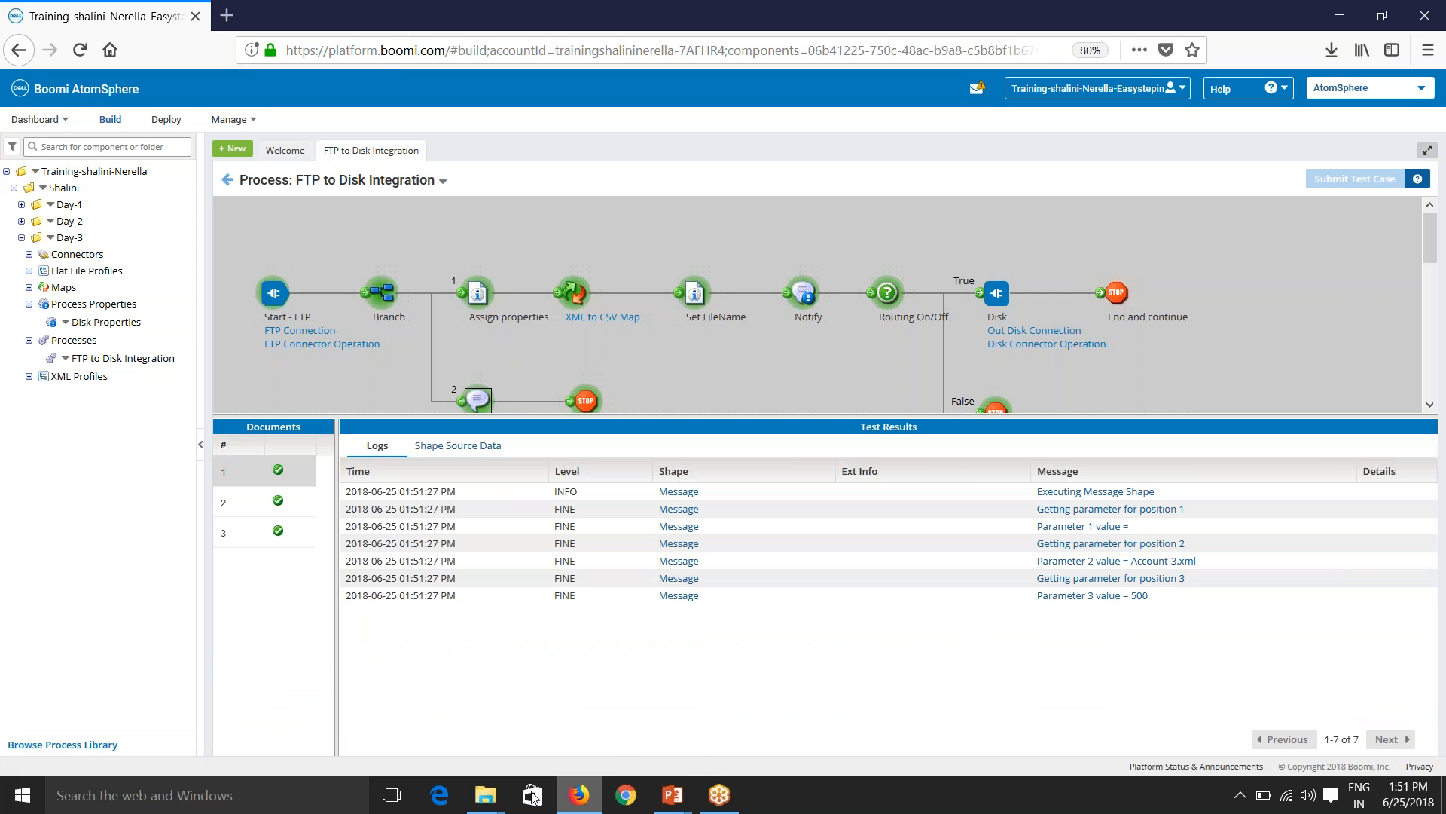
Switch to File Explorer and open the atom's execution folder inside Boomi AtomSphere on drive C.
mouse_move(485, 794)
left_click(405, 718)
left_click(66, 497)
double_click(256, 142)
double_click(244, 133)
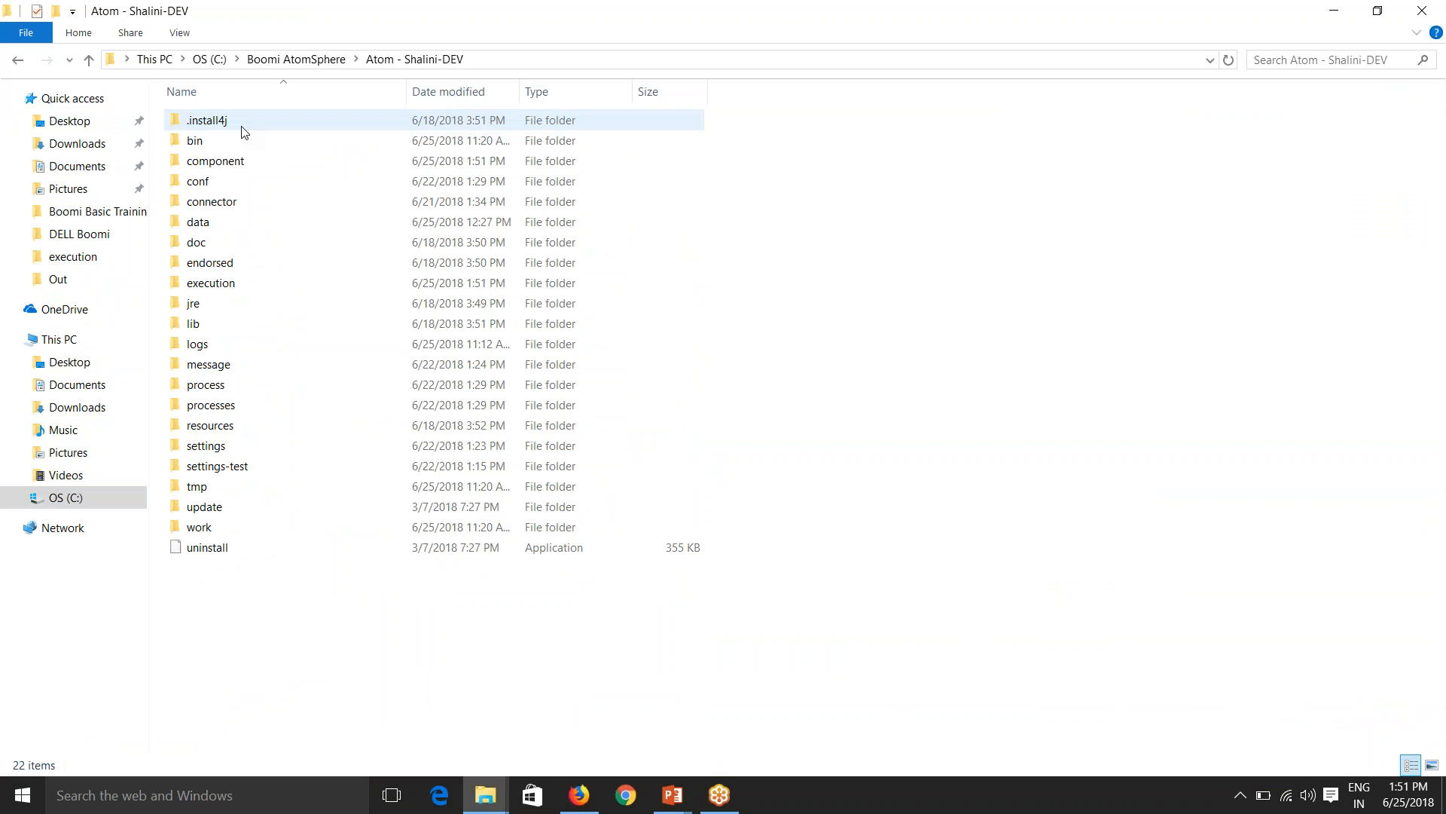
double_click(222, 288)
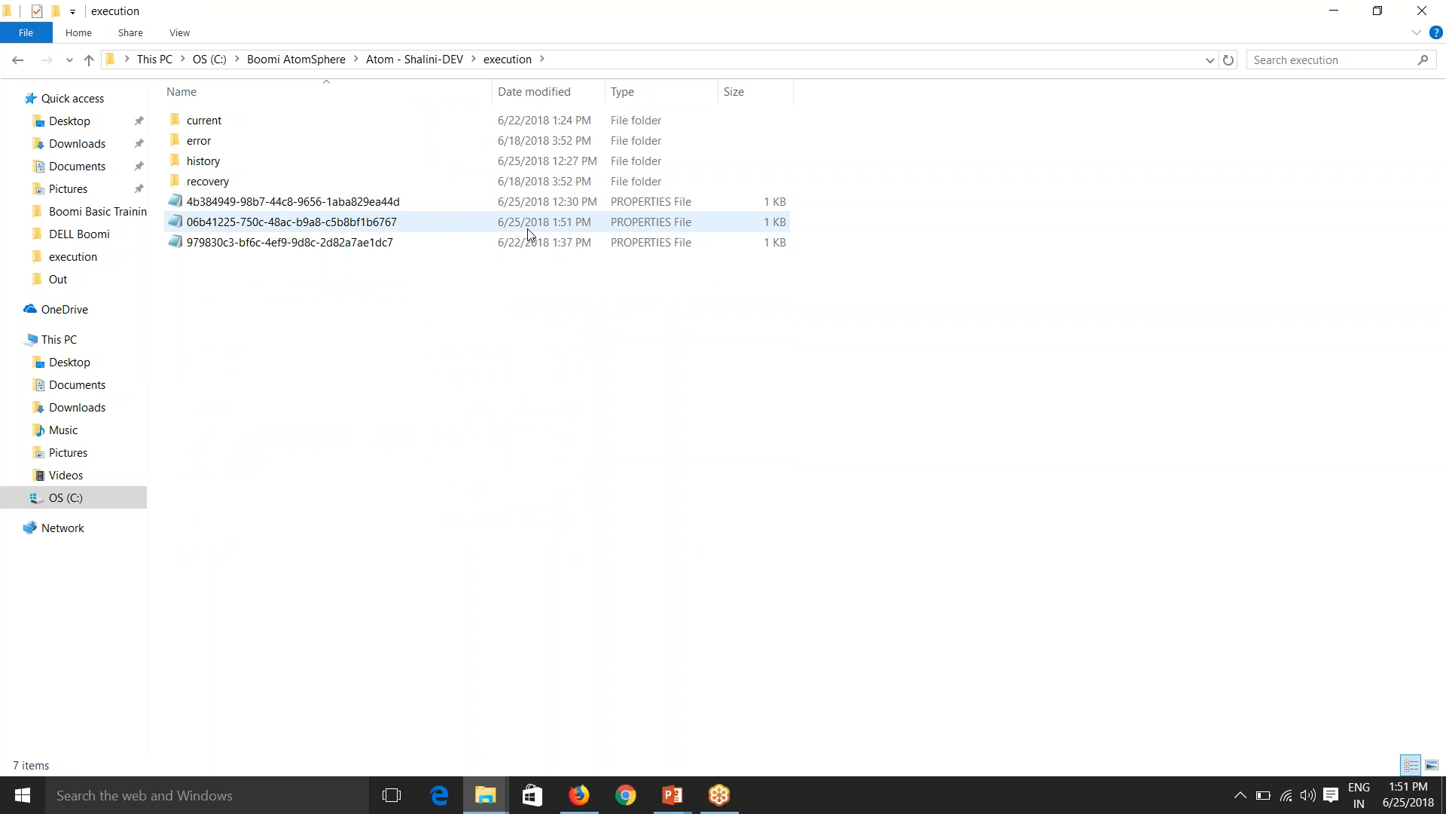
Sort the execution folder by date modified and open the properties file 06b41225-750c-48ac-b9a8-c5b8bf1b6767.
left_click(554, 160)
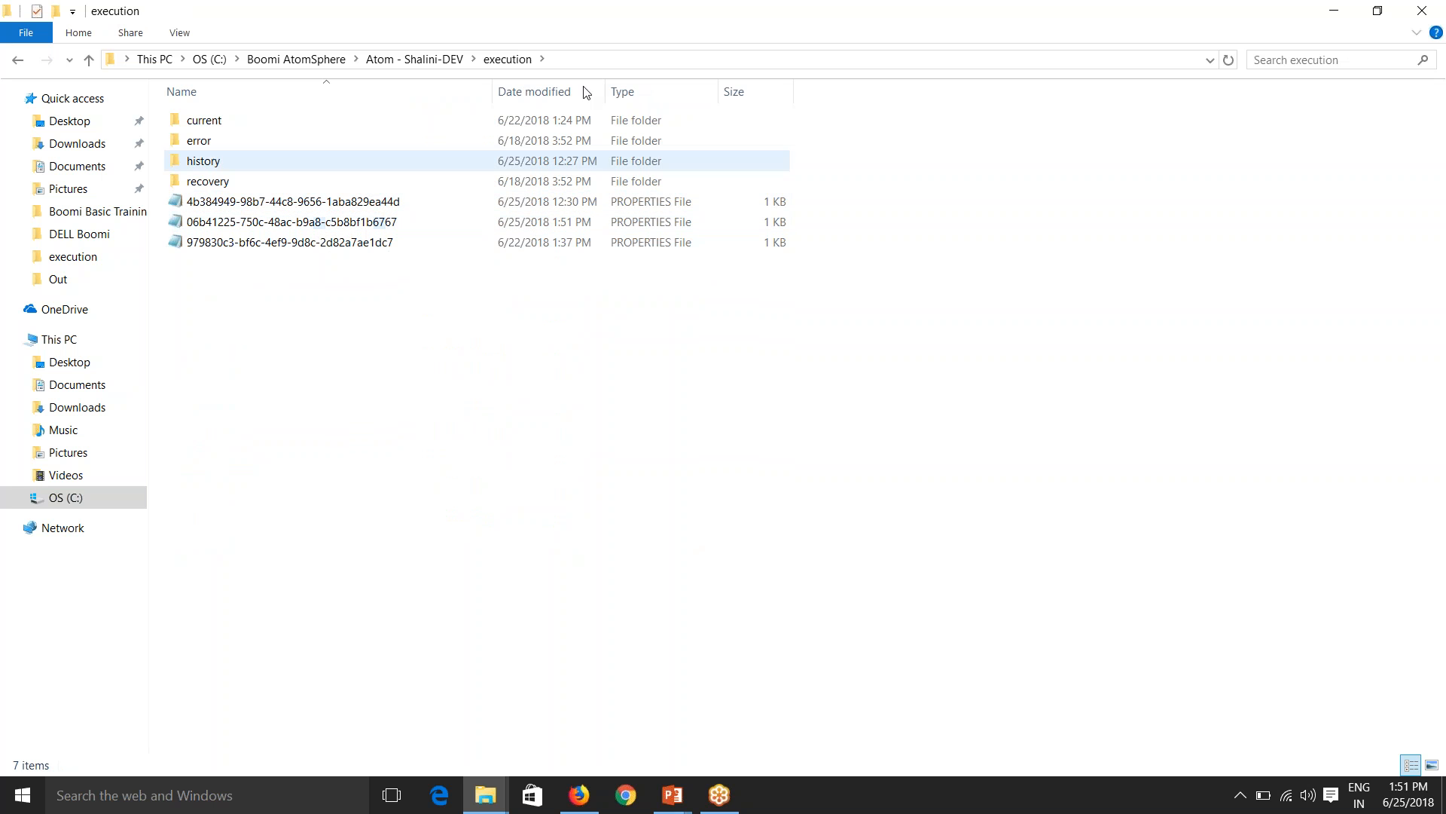
left_click(531, 93)
left_click(551, 140)
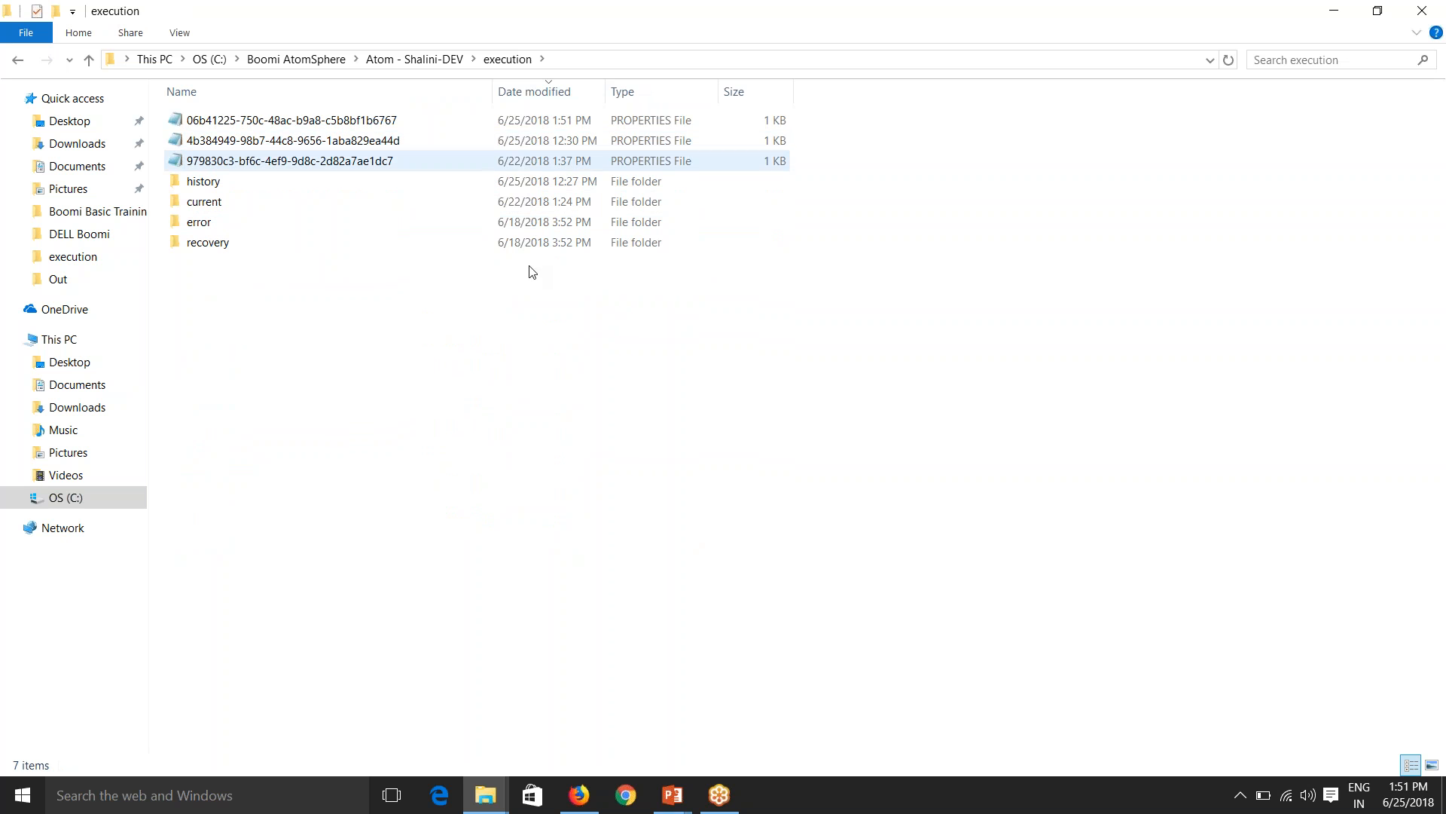
double_click(288, 122)
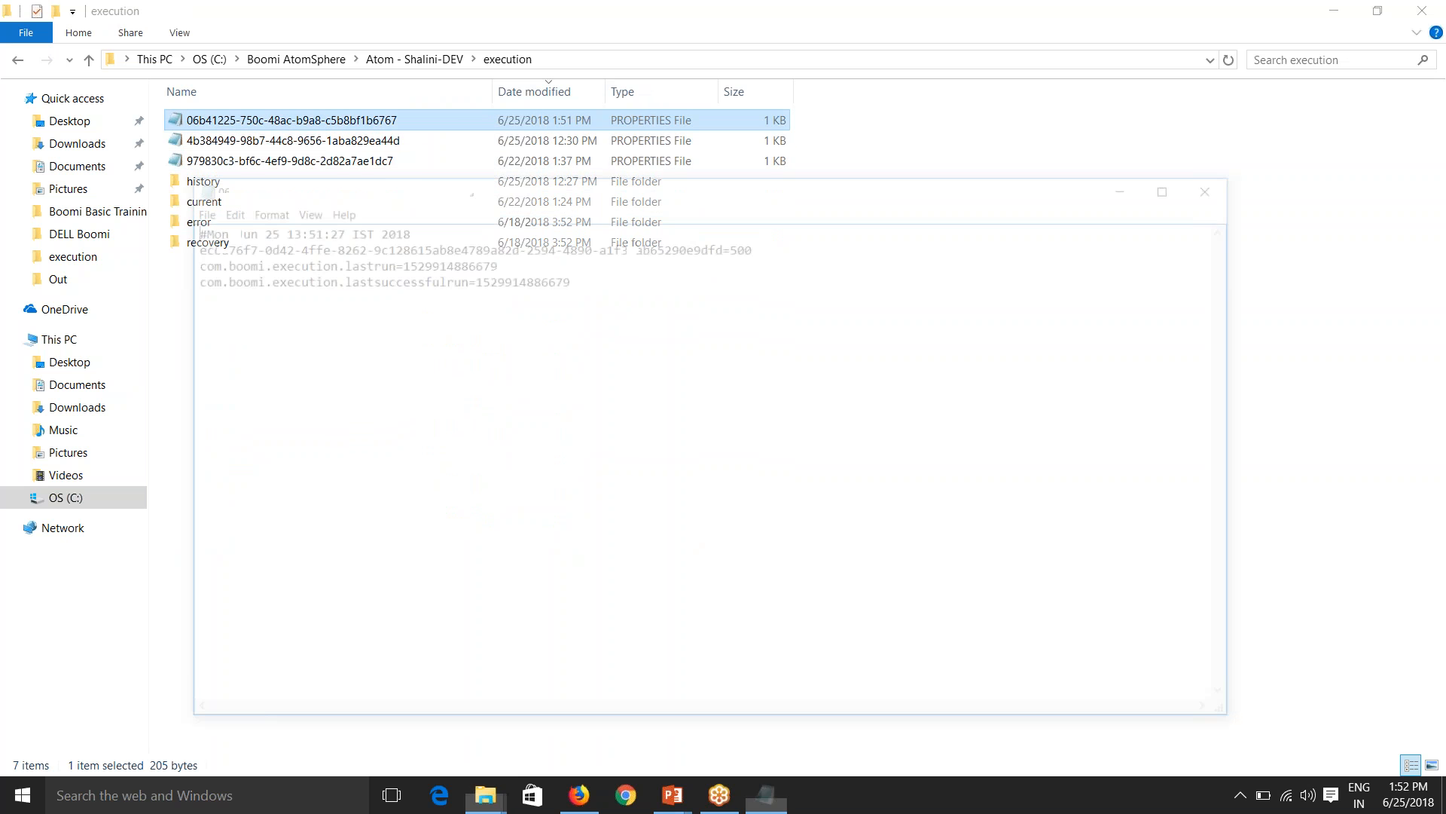
Set the persisted property's value to 1000 in the properties file, save it and close Notepad.
left_click_drag(184, 247, 731, 245)
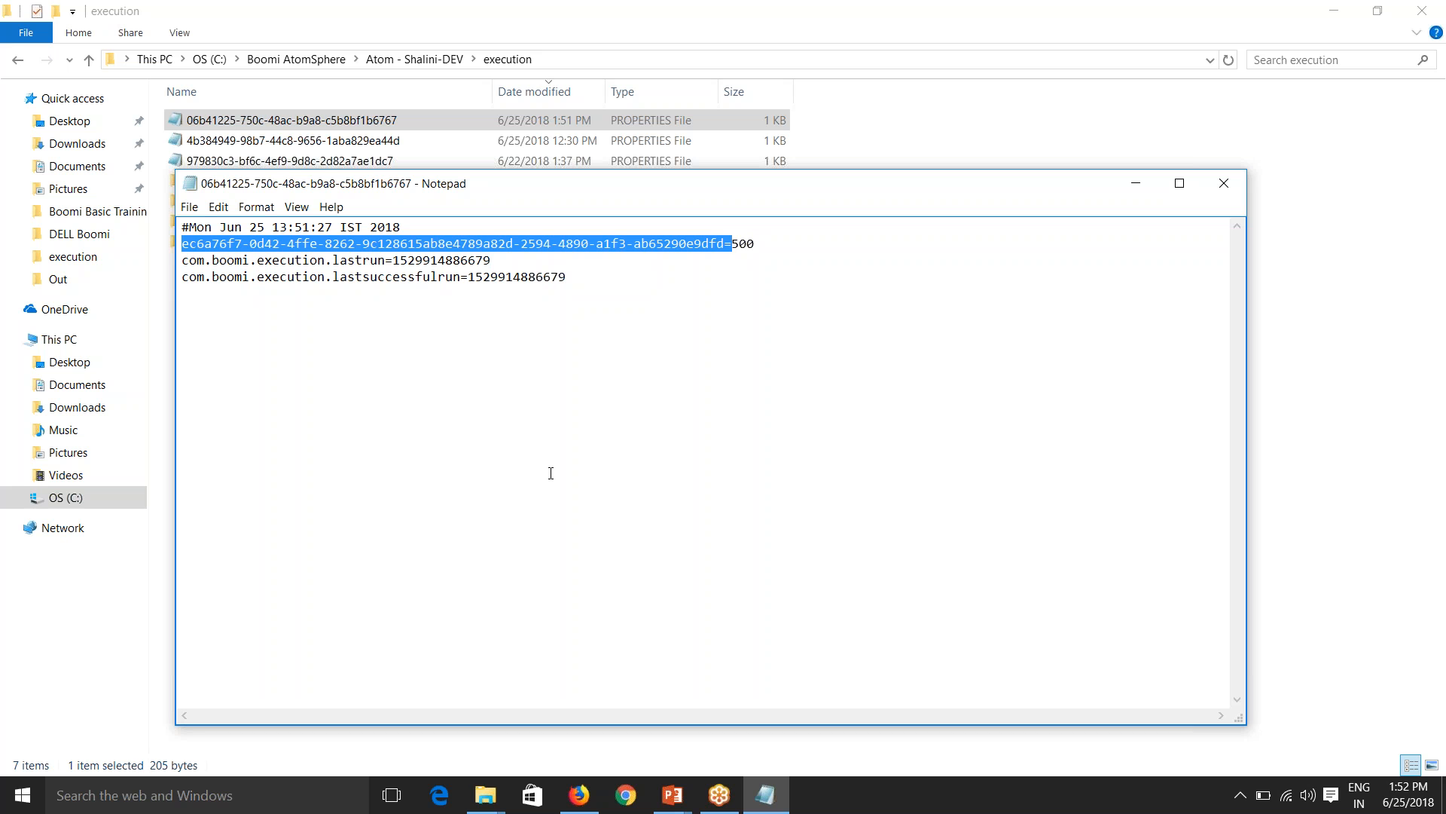
left_click_drag(754, 244, 733, 245)
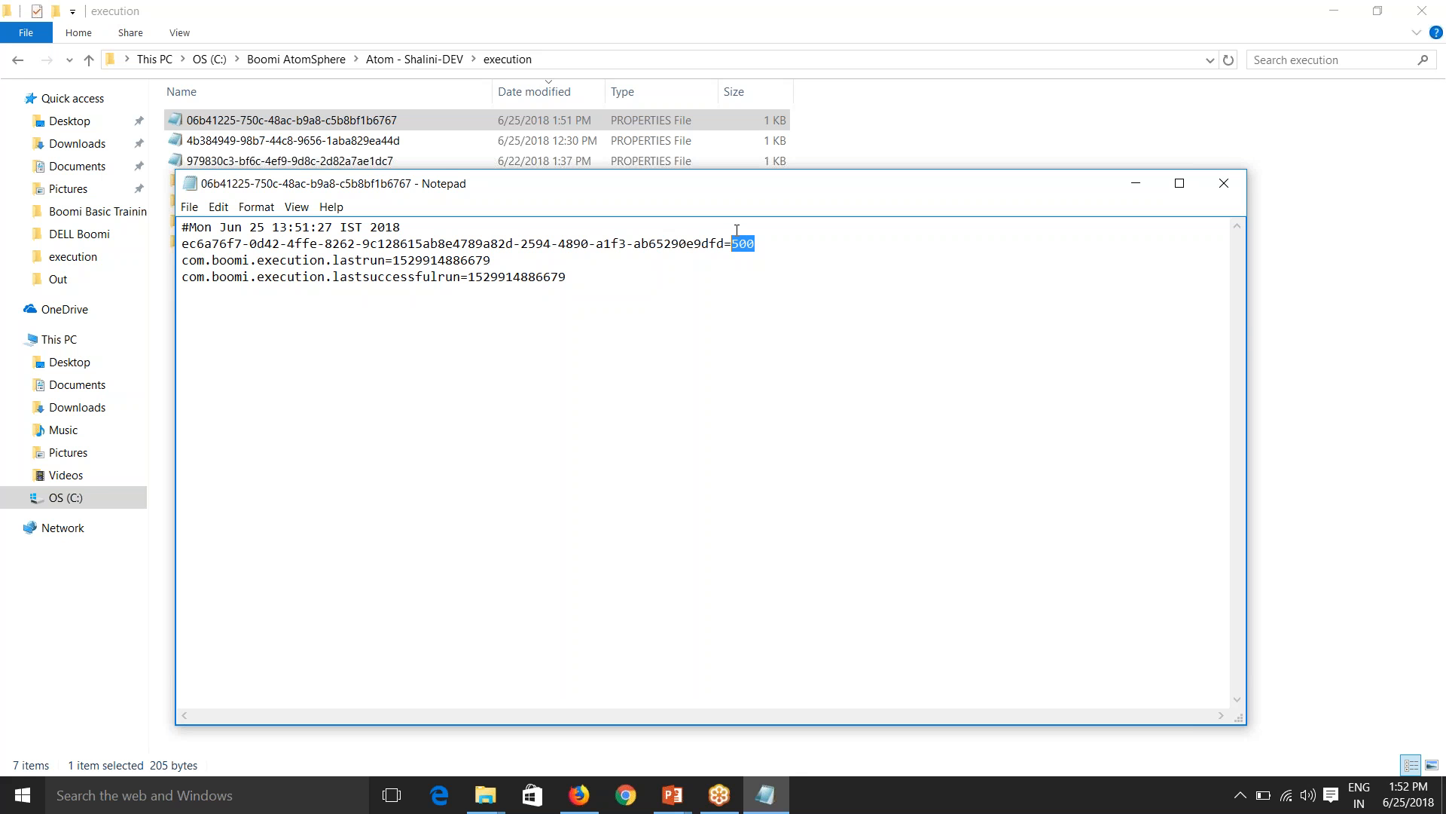
type("1000")
left_click_drag(385, 260, 333, 258)
left_click_drag(460, 277, 334, 281)
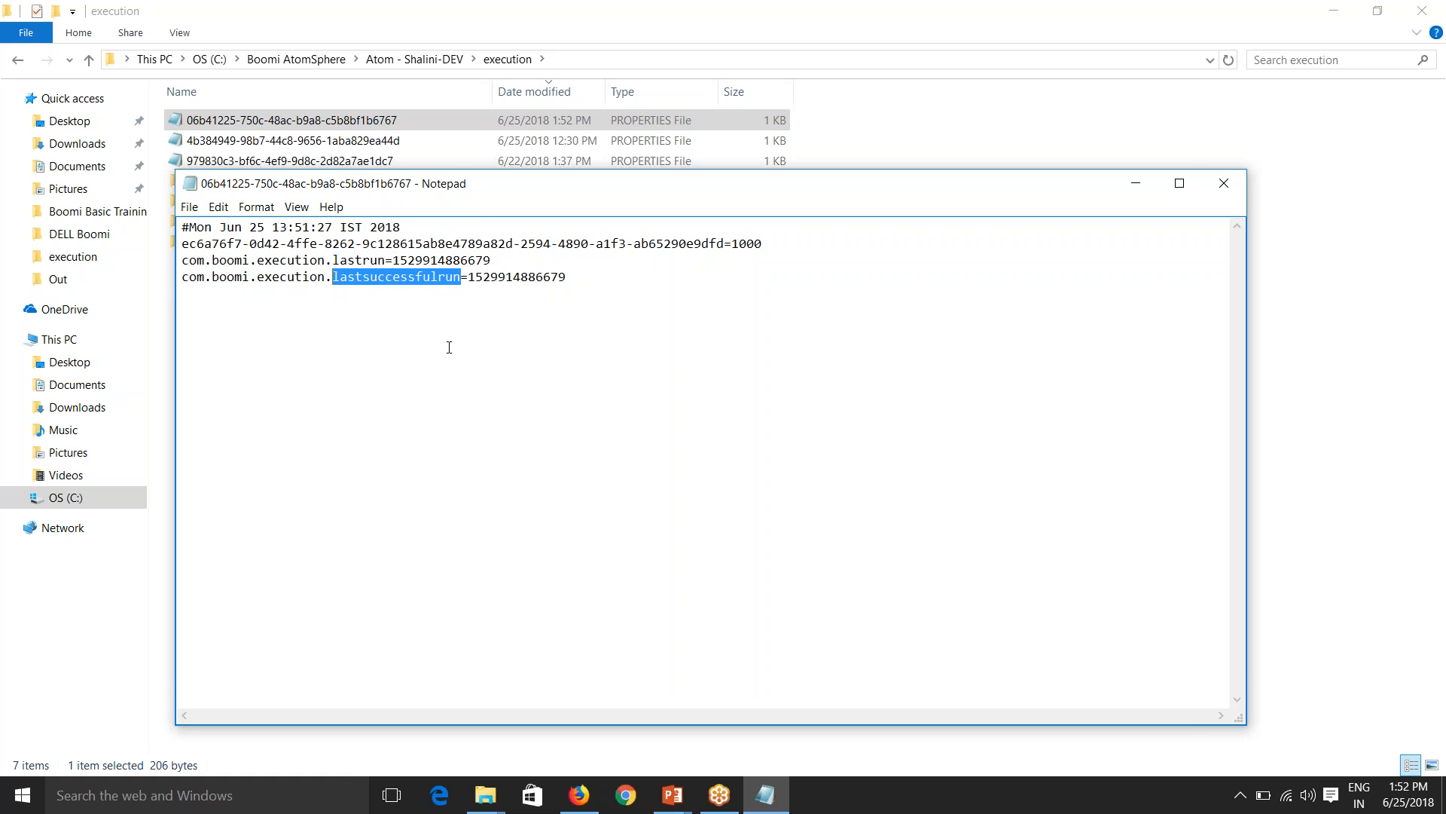
left_click(376, 310)
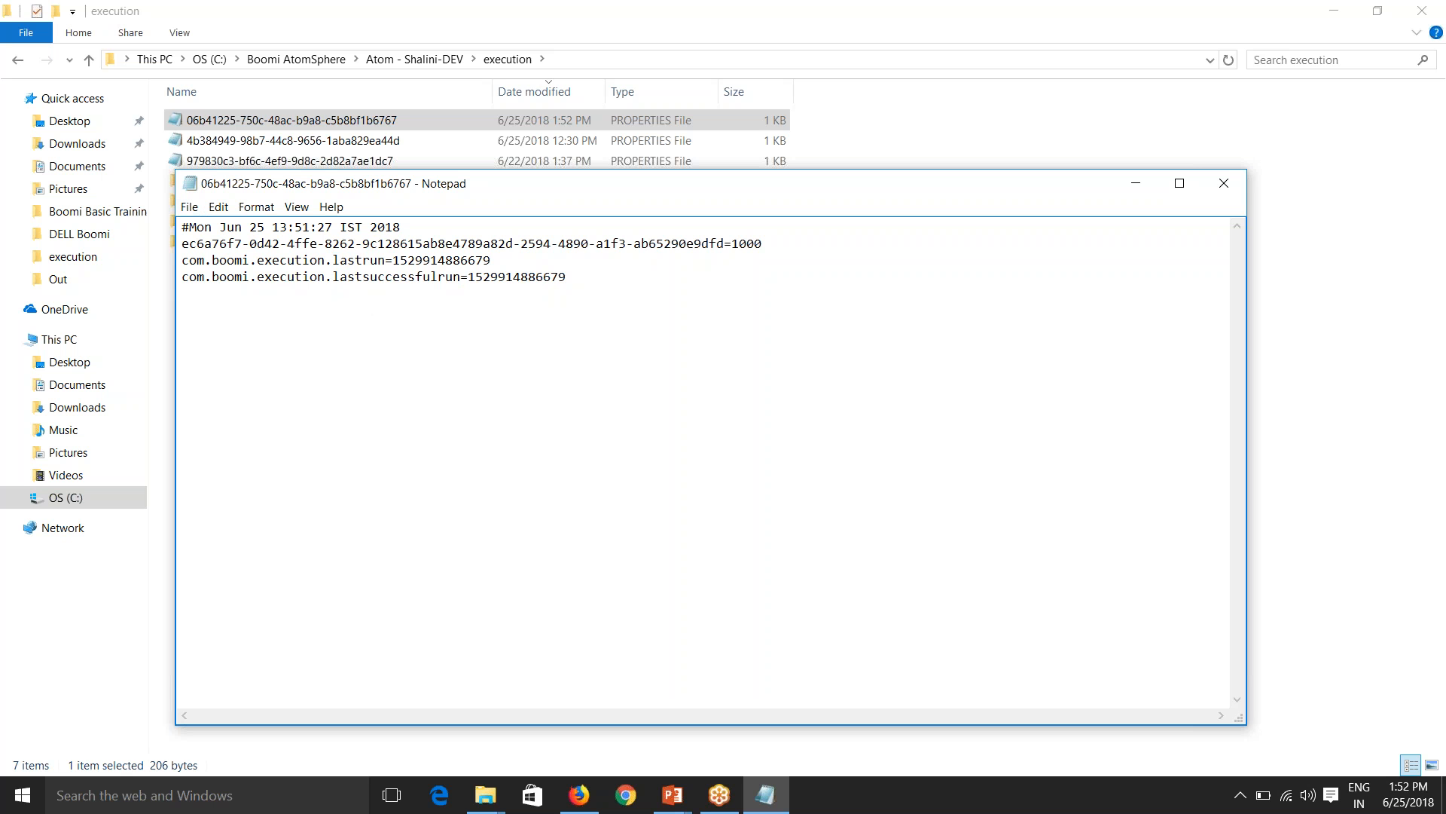
left_click(1223, 183)
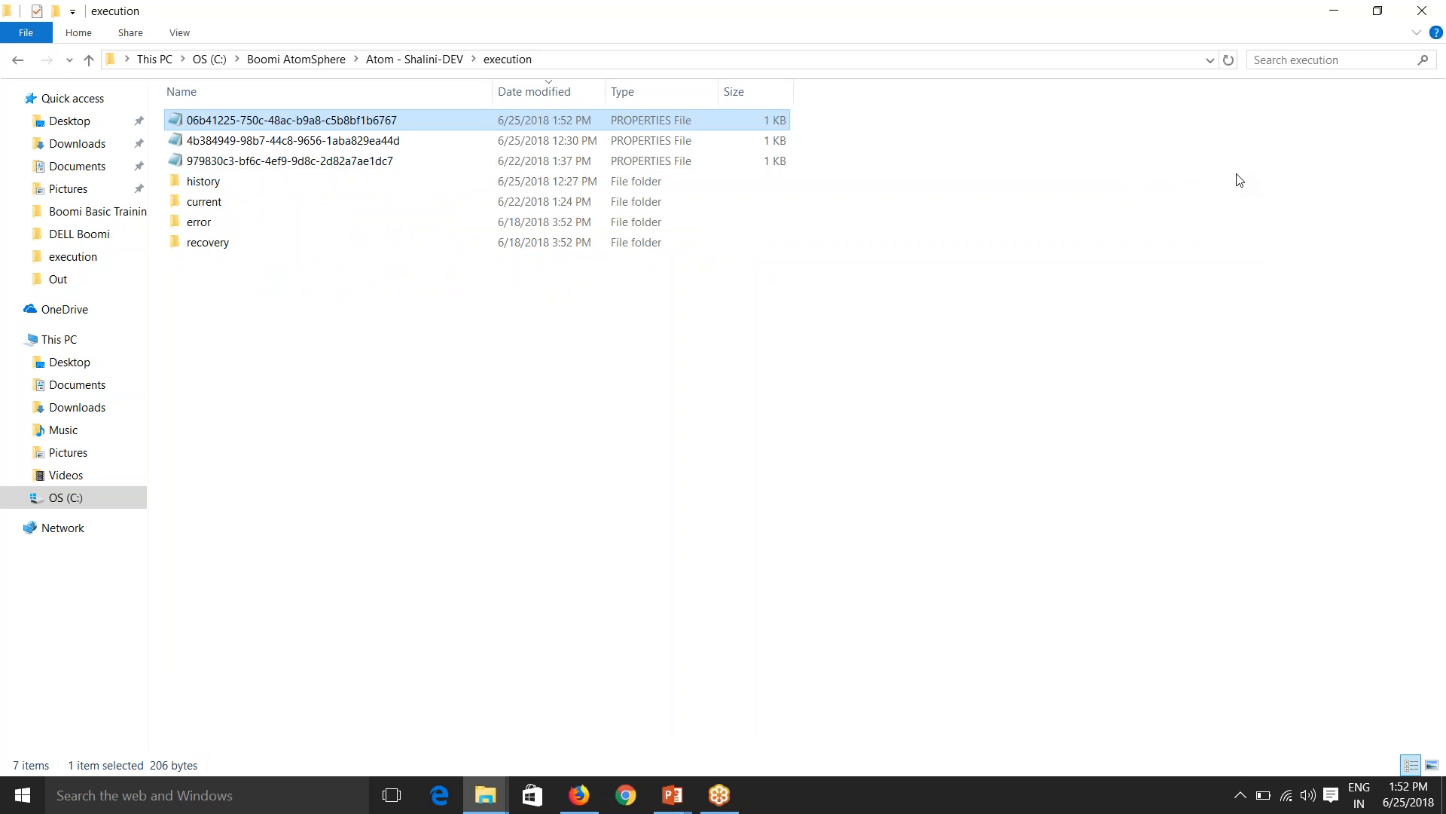
left_click(593, 490)
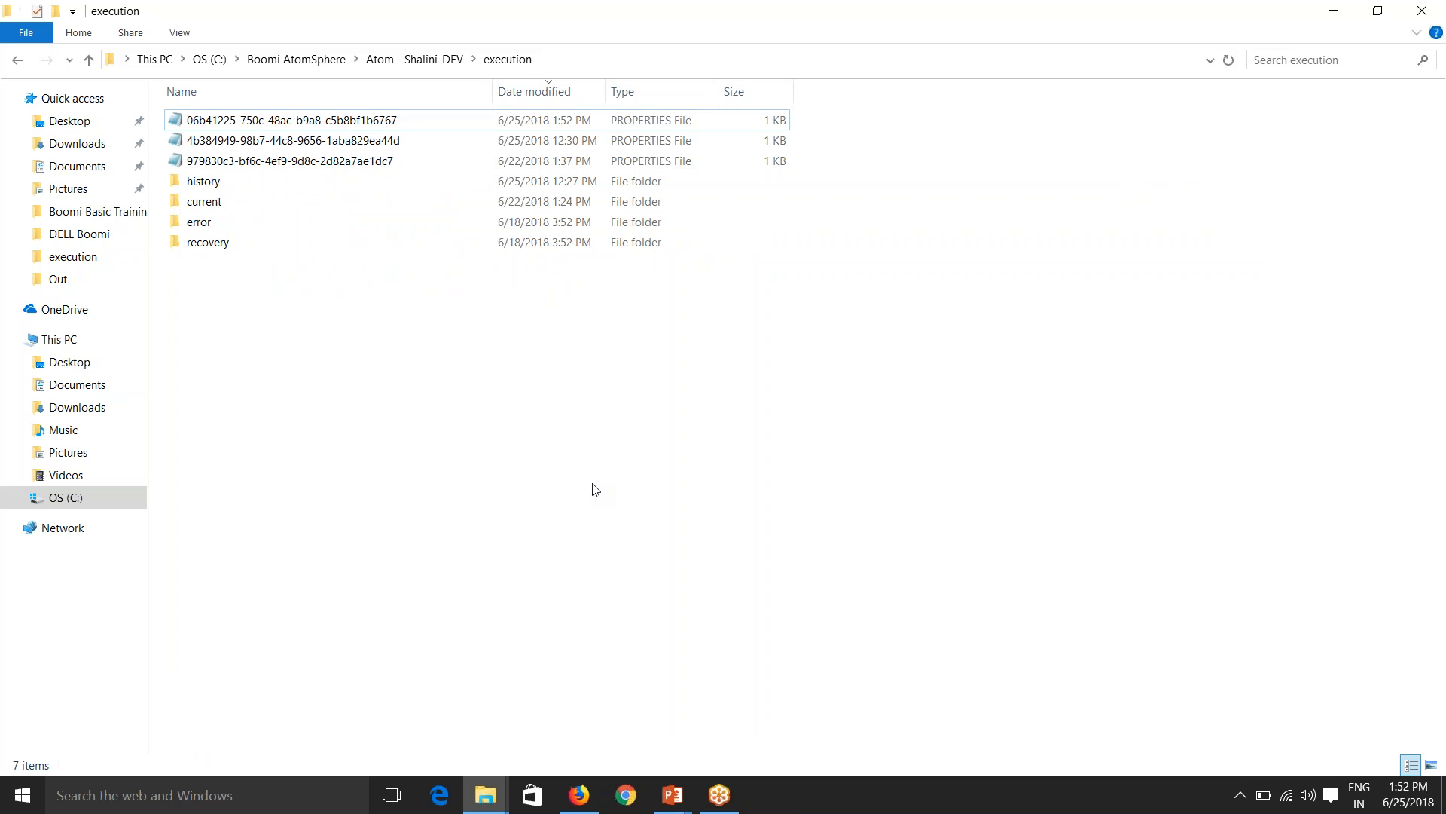
Switch back to Boomi AtomSphere in Firefox, run the process test again and examine the Message shape's logs.
left_click(579, 795)
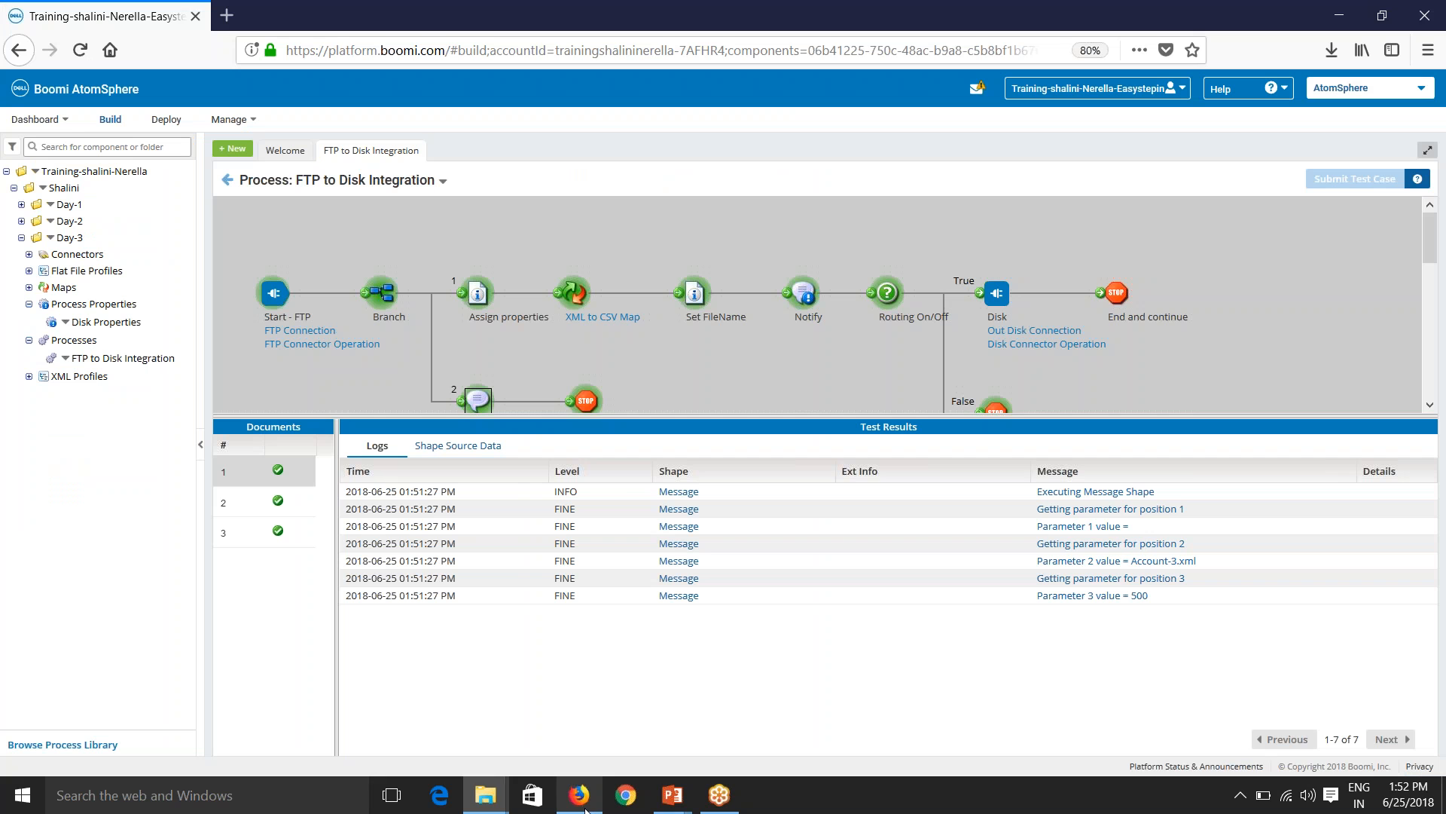
left_click(227, 180)
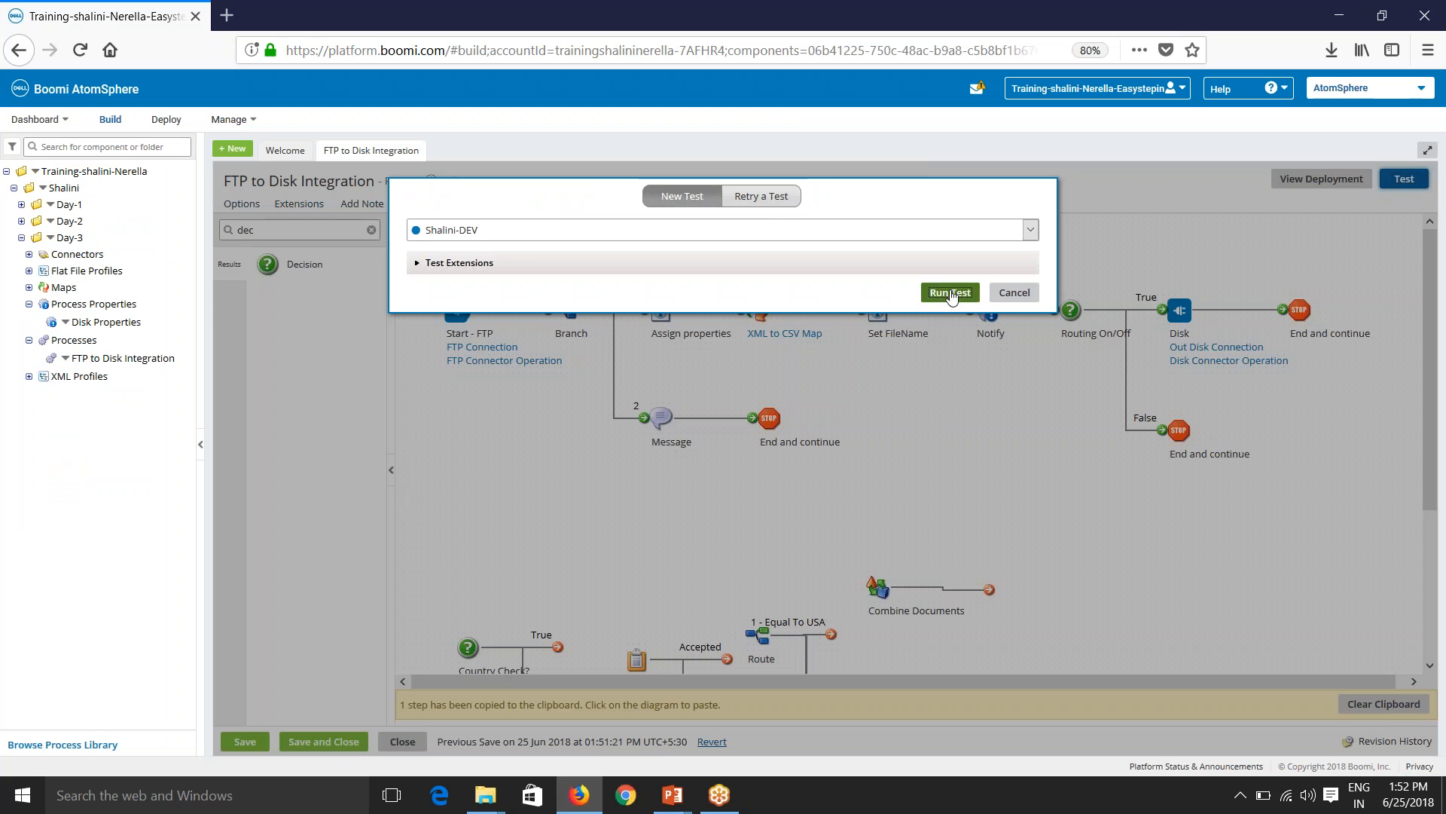
left_click(951, 293)
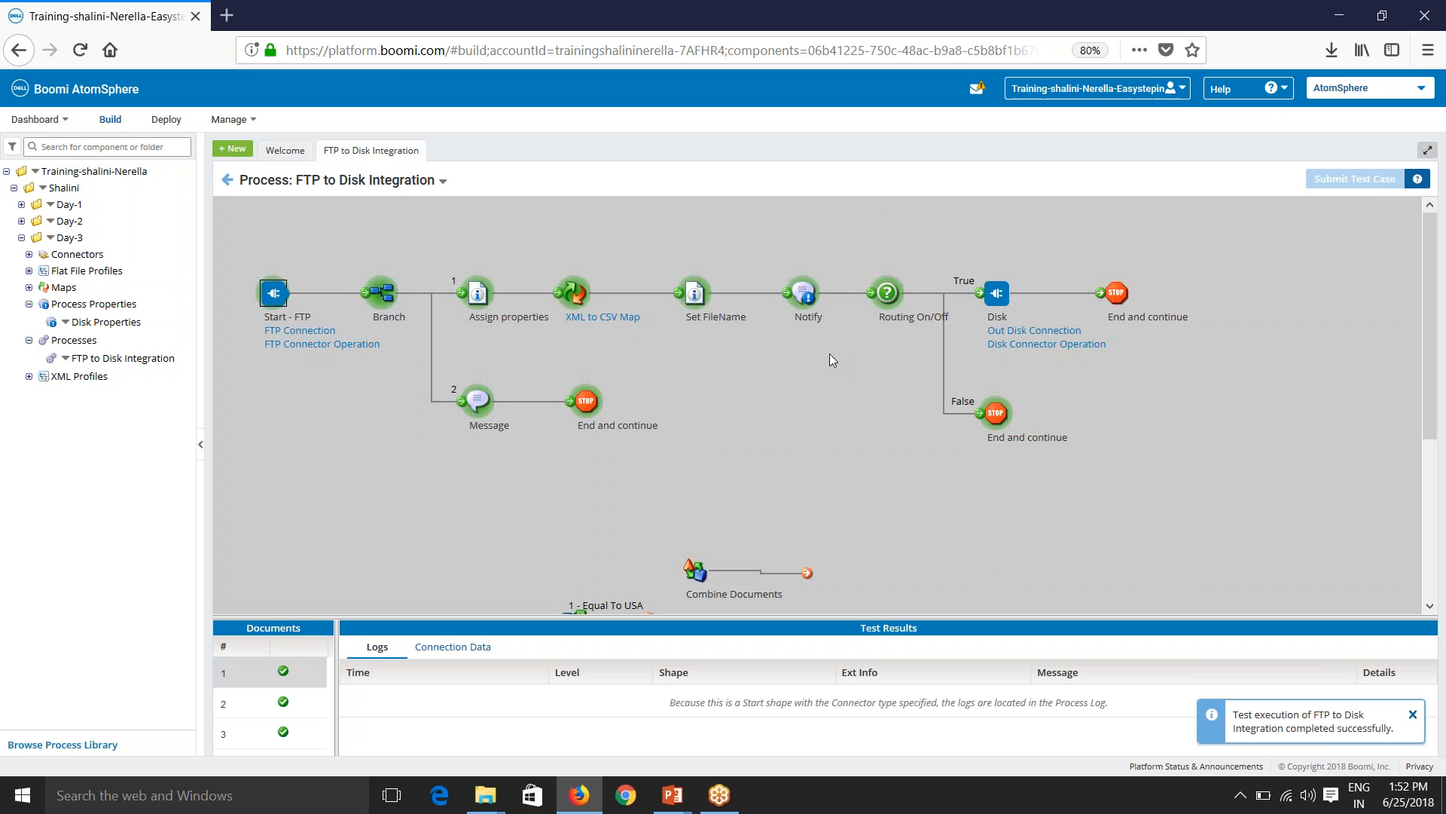
left_click(486, 408)
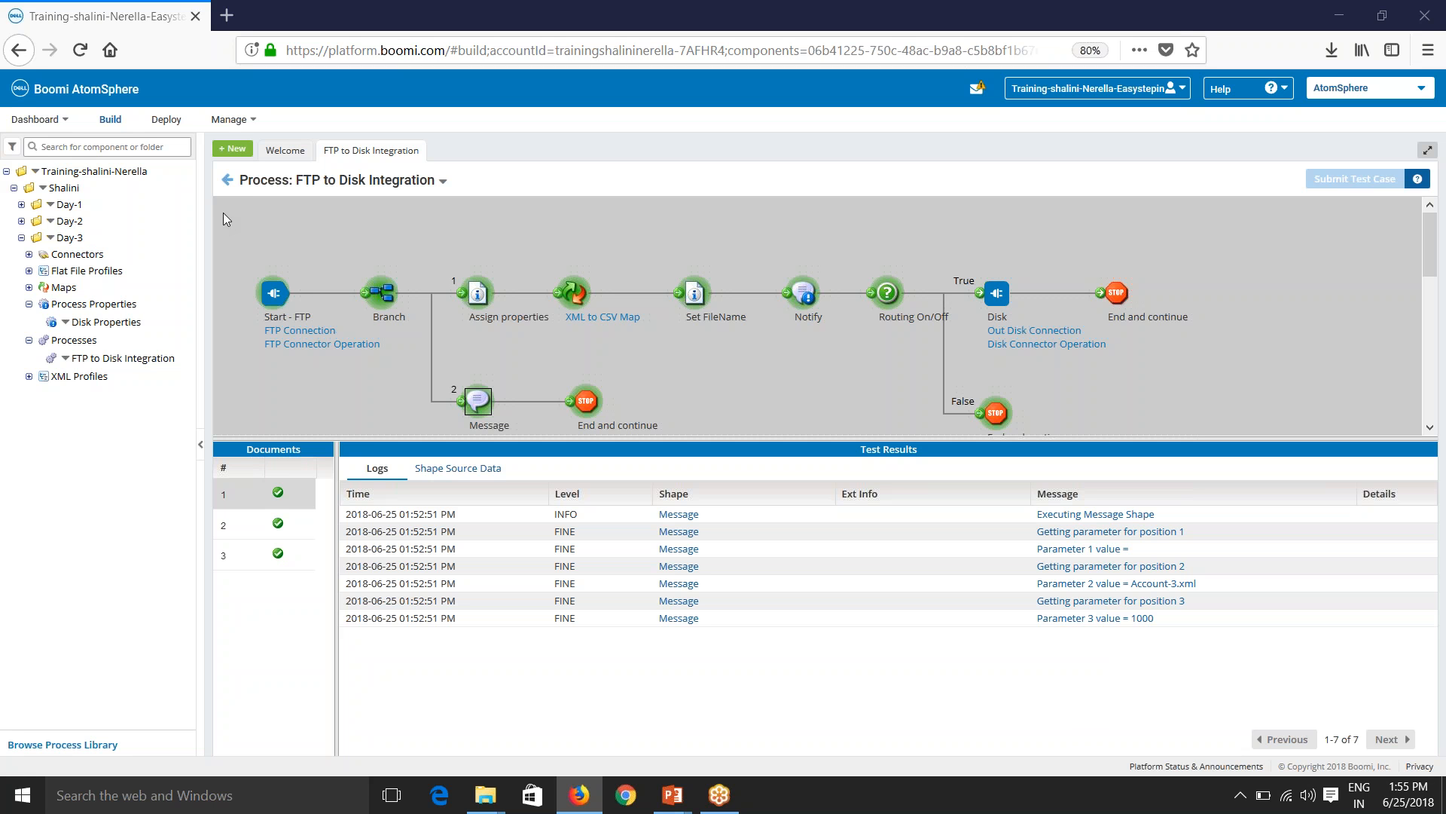
Return to the process and review the Set FileName shape and the DPP_FileName property's persist option in Assign properties.
left_click(229, 181)
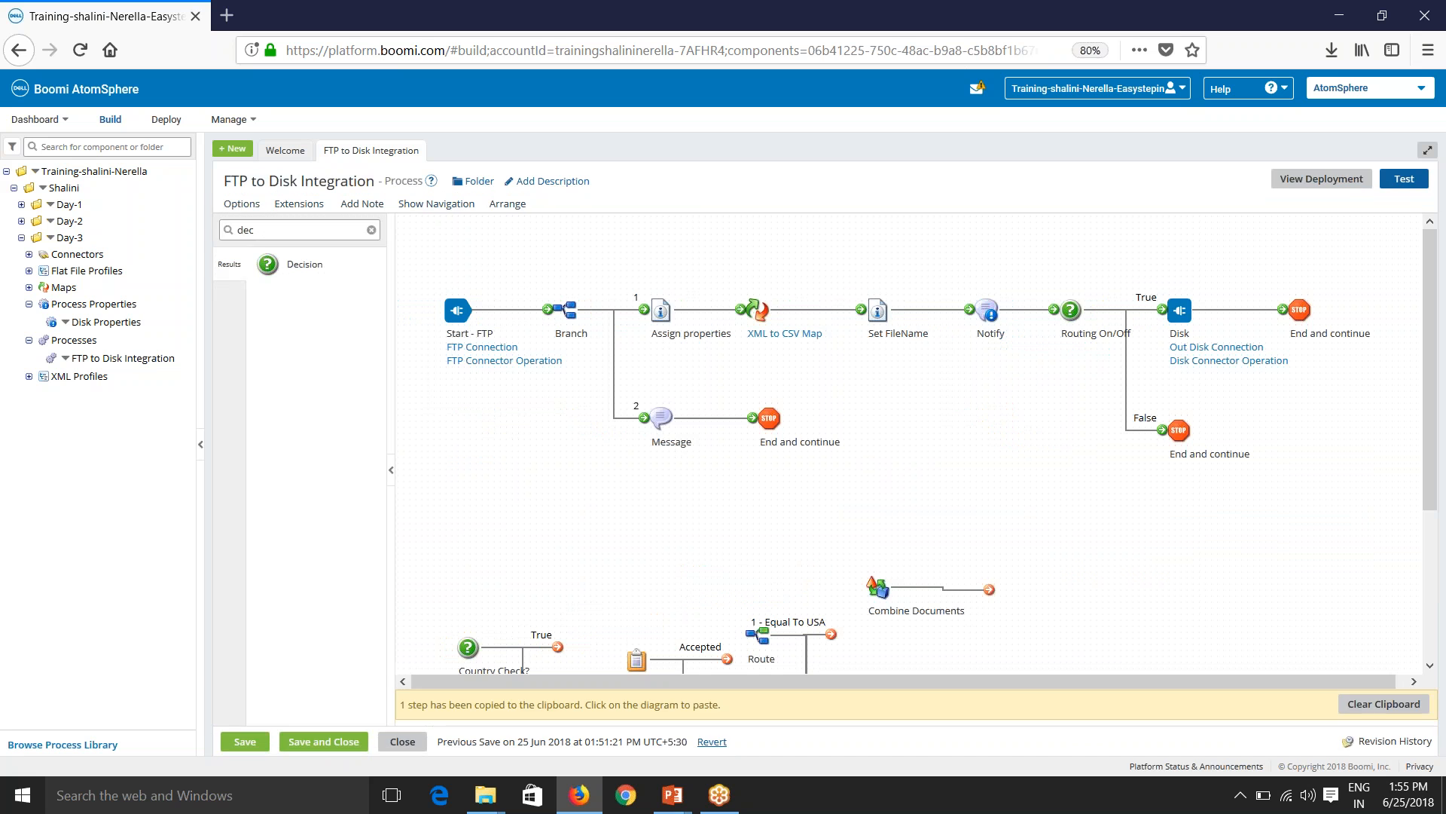
left_click(878, 310)
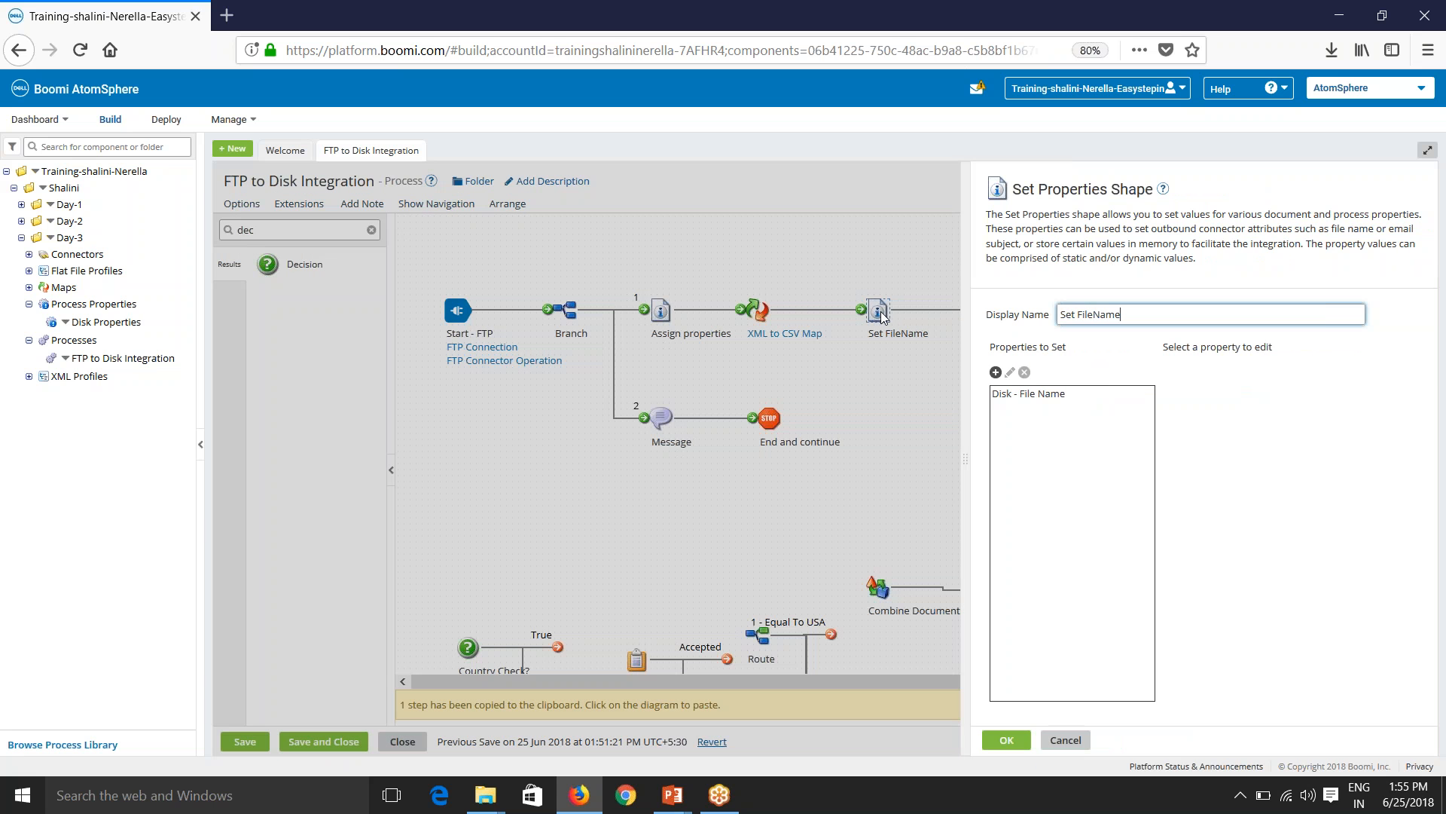
left_click(1065, 740)
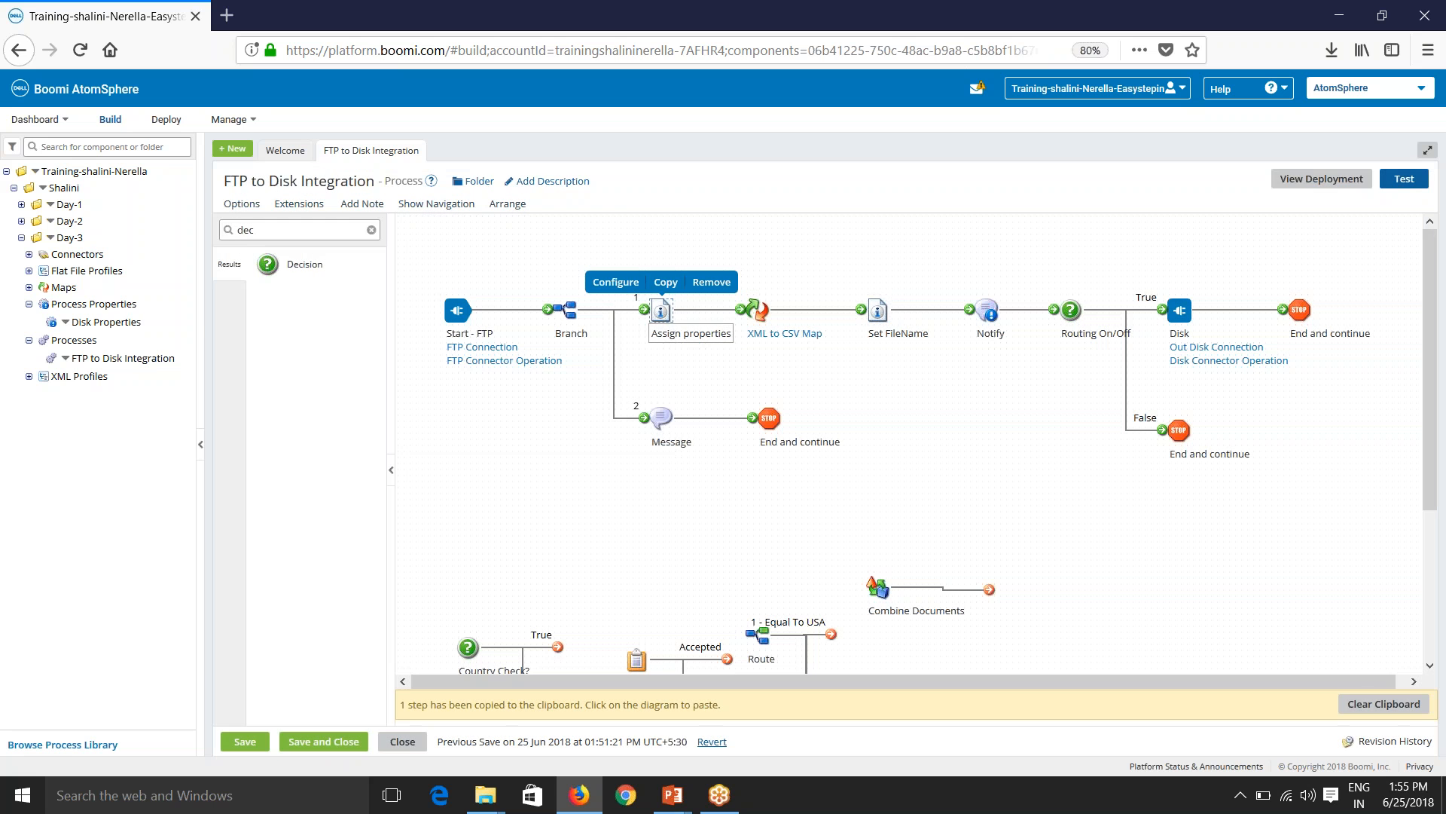
left_click(660, 310)
left_click(1010, 372)
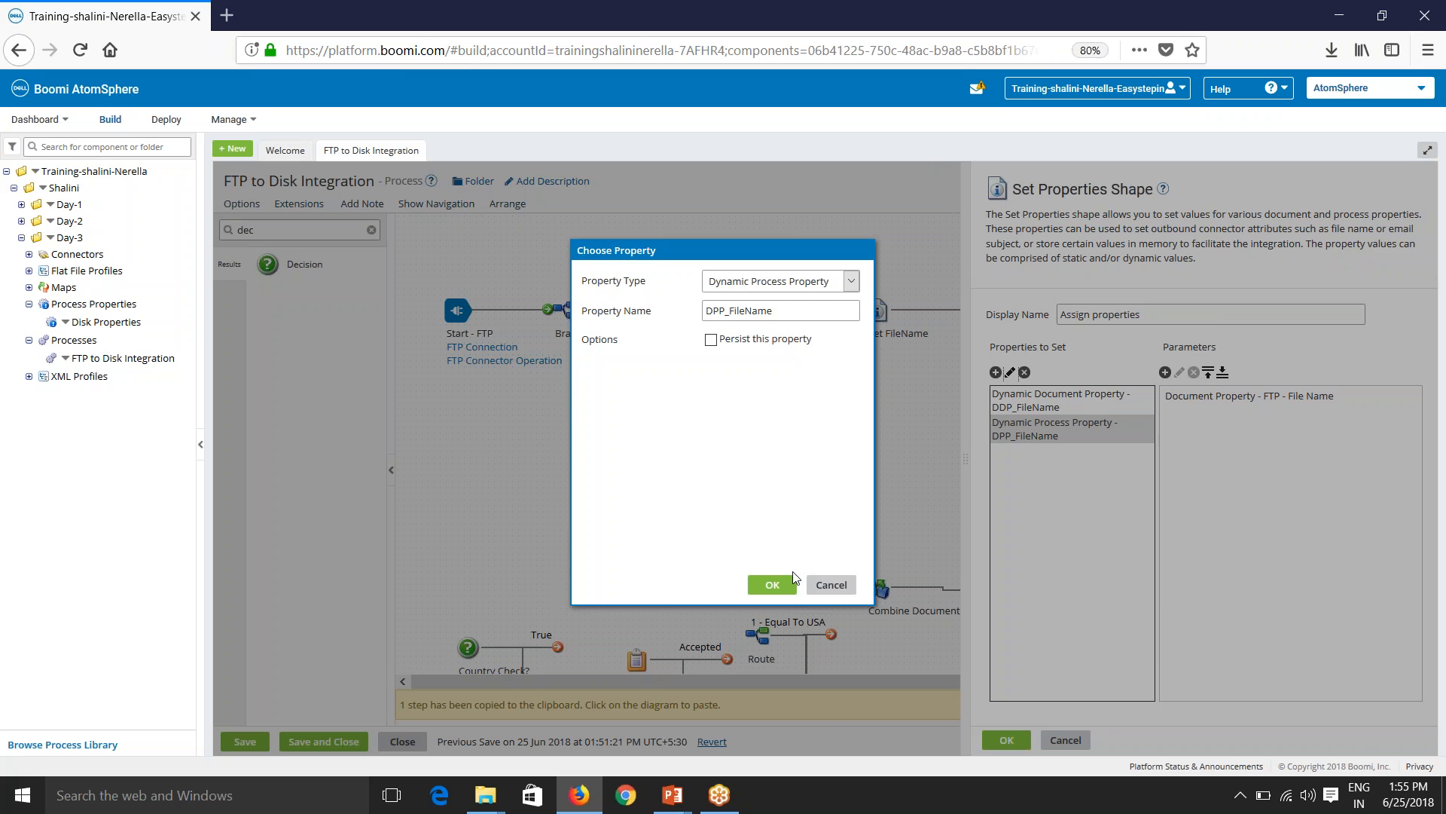
left_click(832, 584)
left_click(1065, 740)
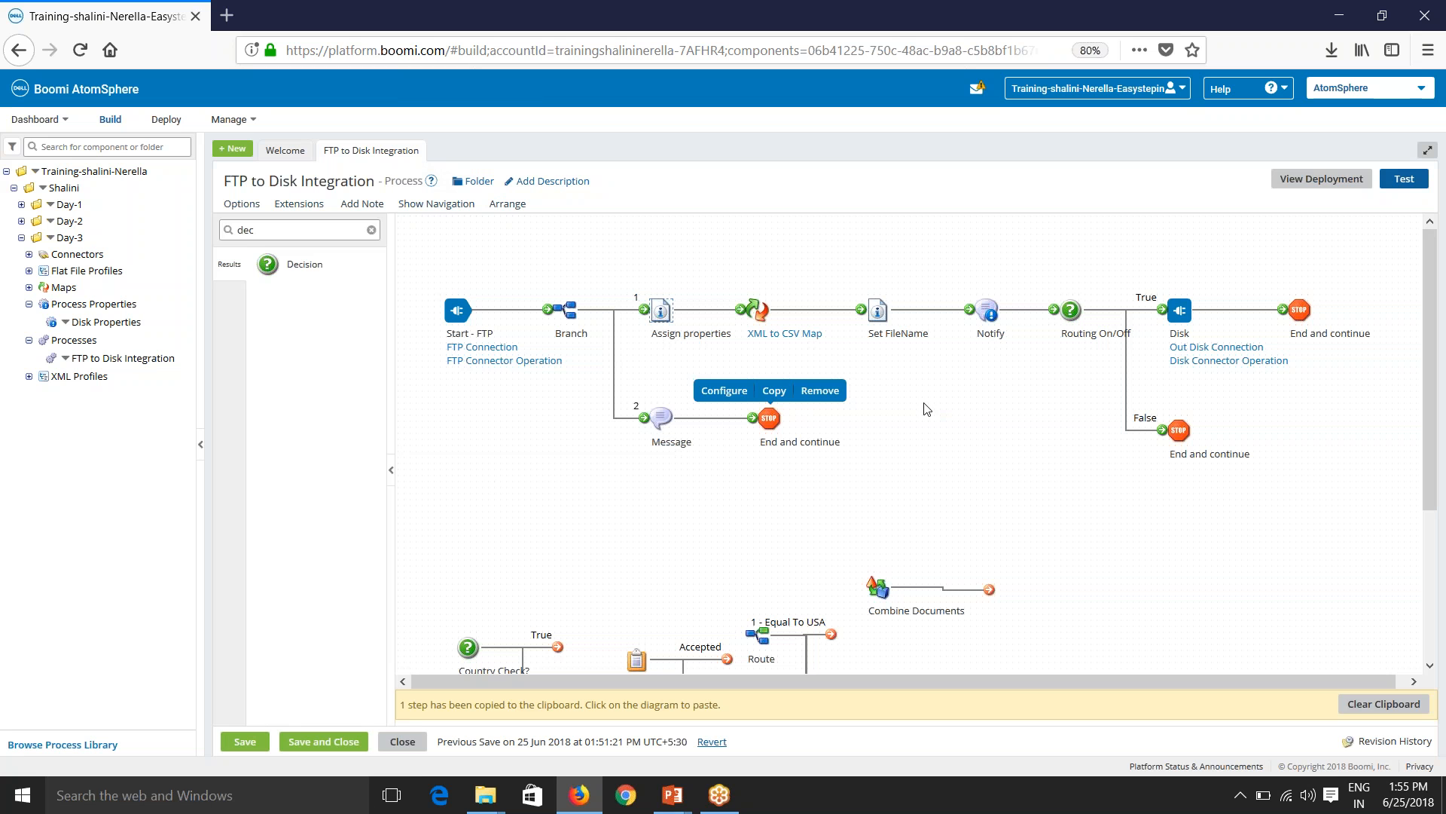
Review the Routing On/Off decision's comparison values, and open the start shape's FTP Connection component.
left_click(1070, 311)
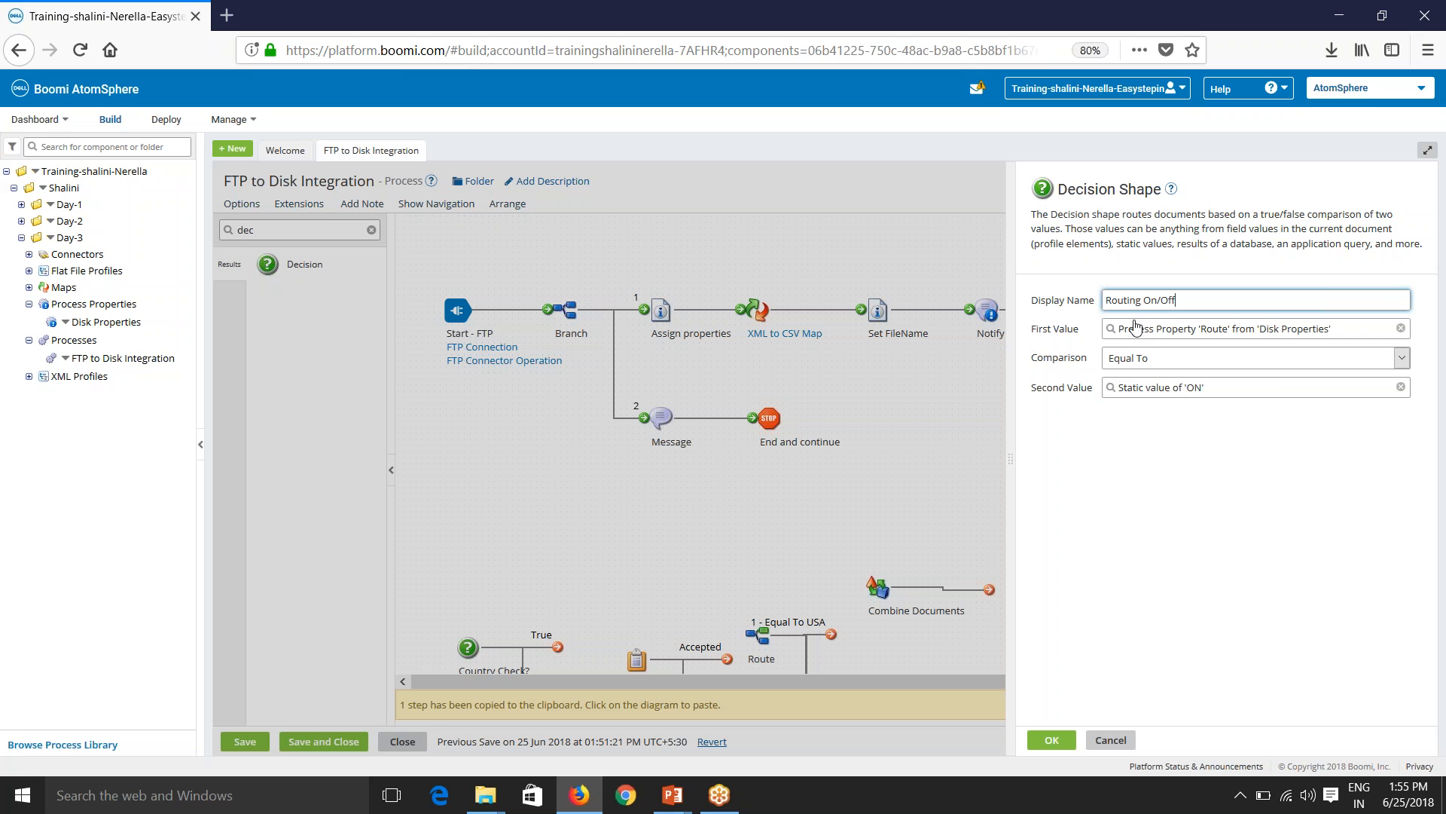
left_click(1110, 739)
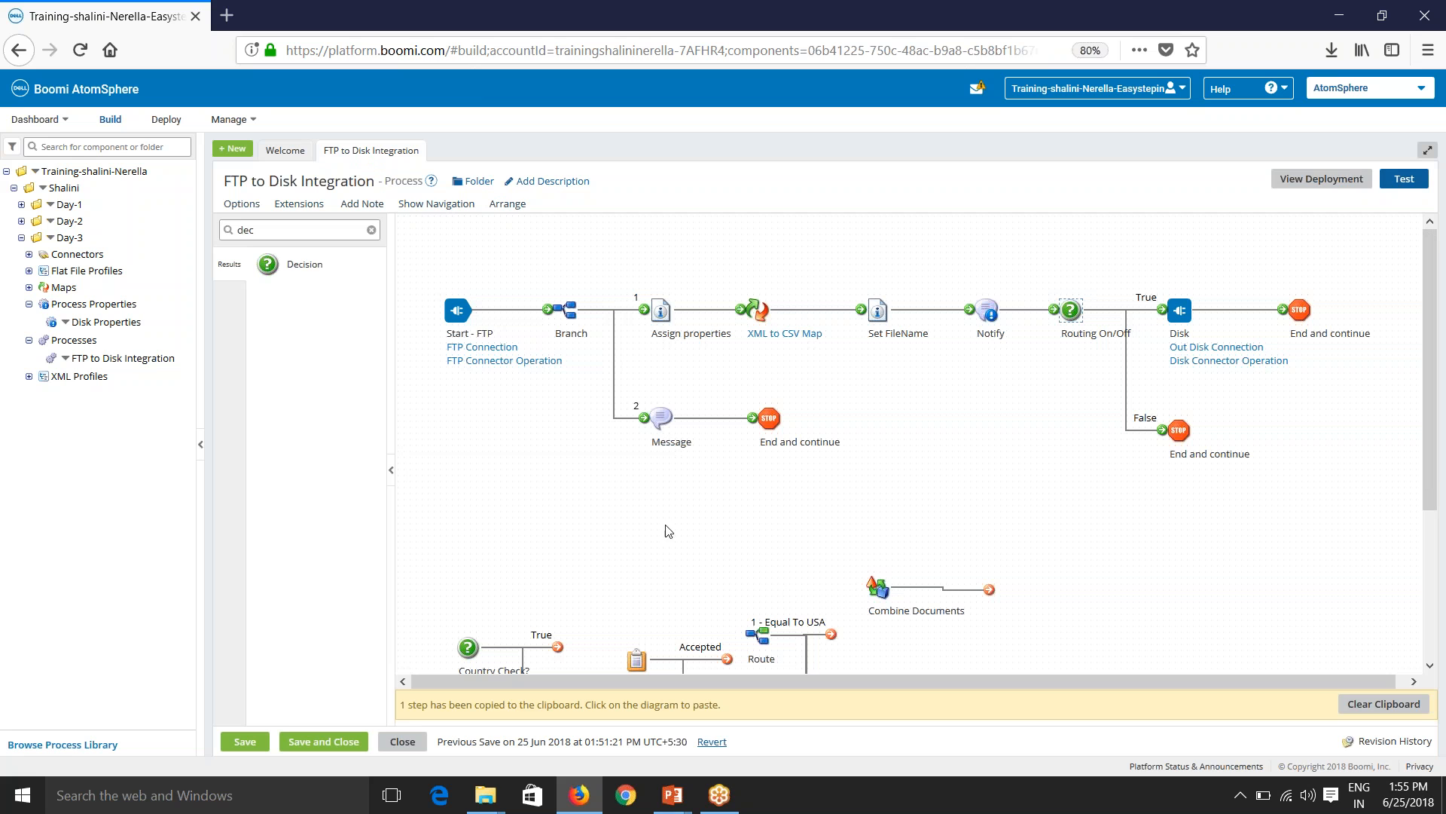
left_click(483, 349)
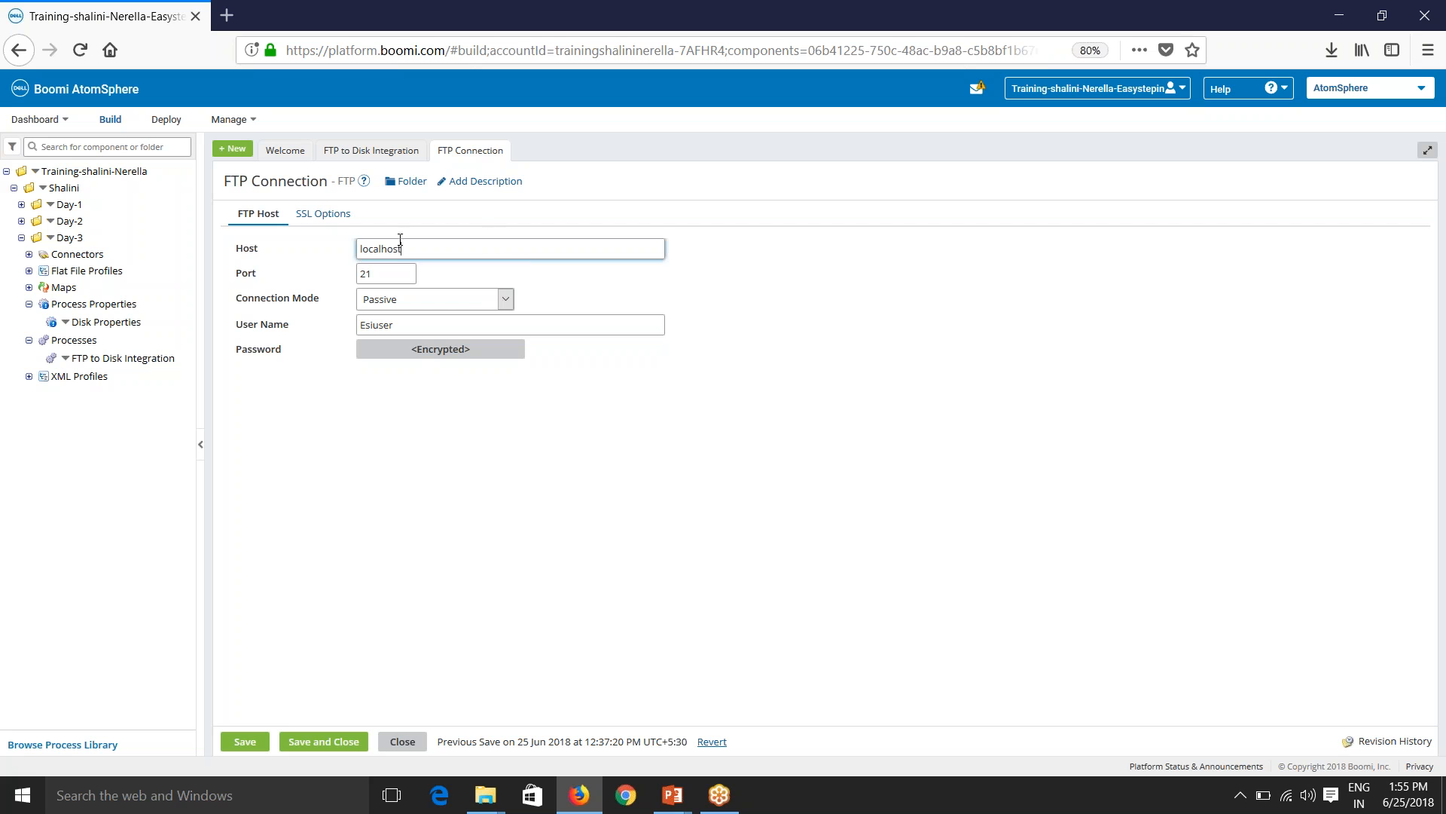
Close the FTP Connection component, clear the shape search and collapse the component explorer and shapes palette to enlarge the process canvas.
left_click(400, 743)
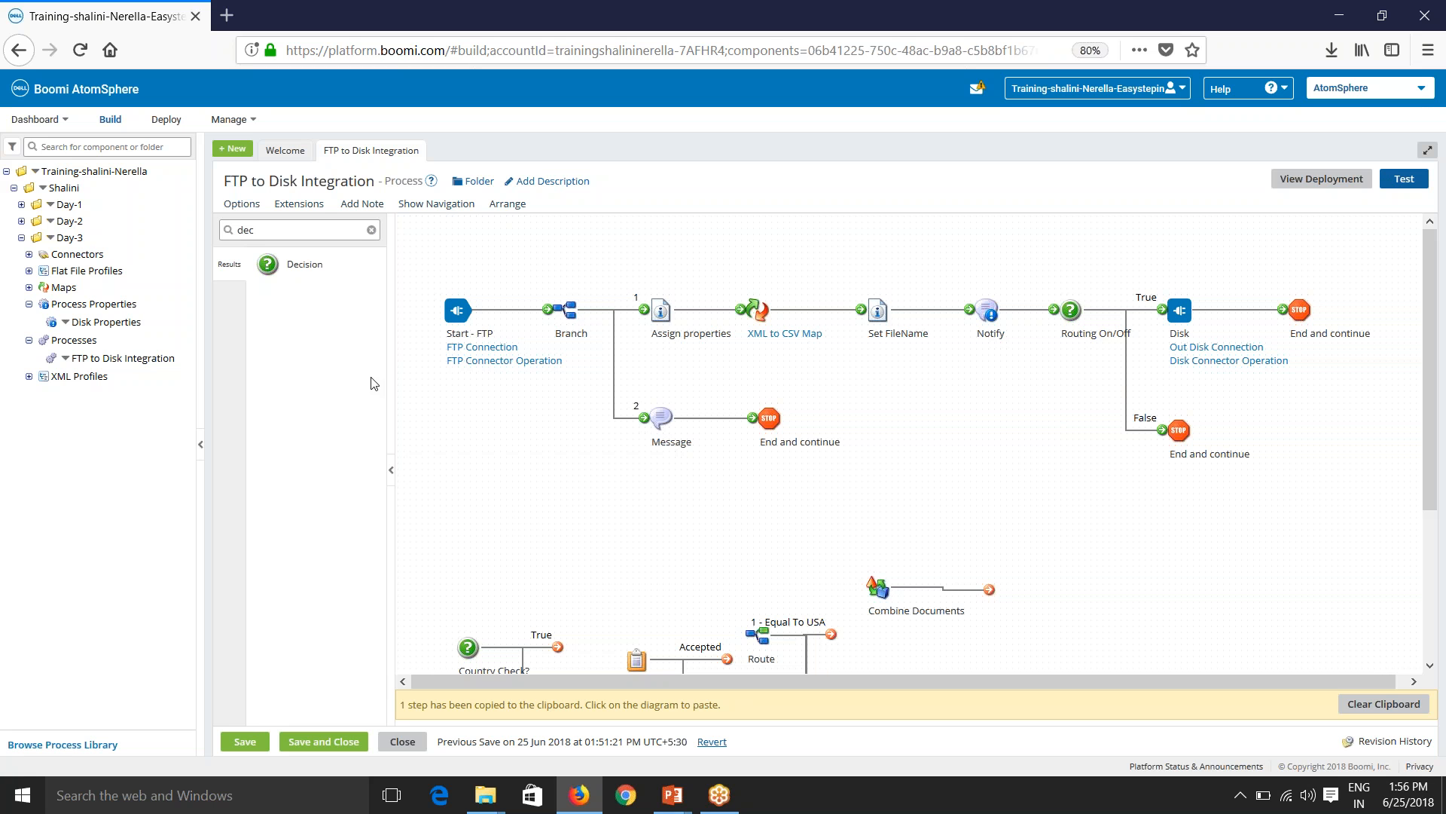
left_click(200, 444)
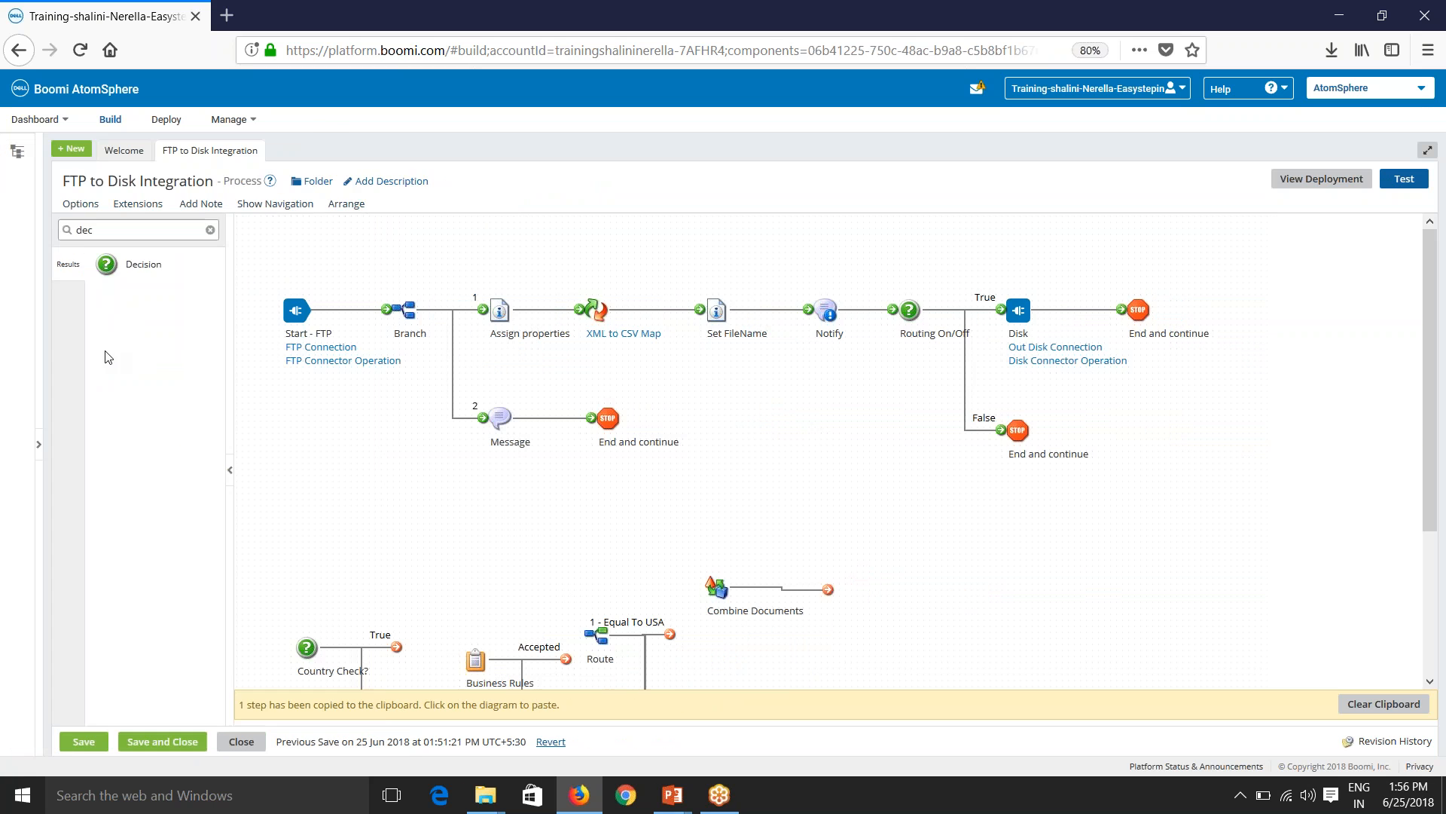
left_click(210, 230)
left_click(235, 472)
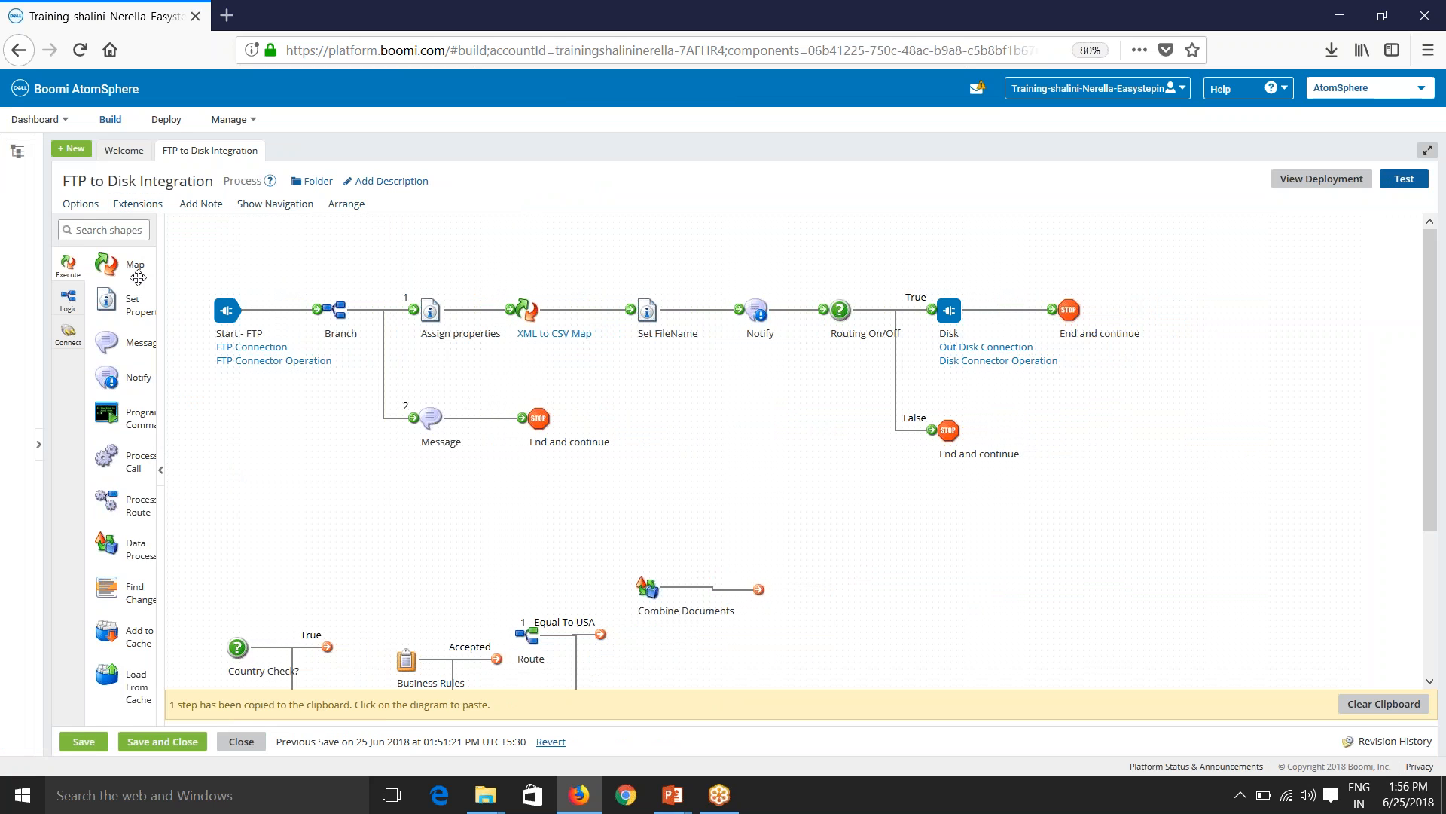
In the process Extensions, make FTP Connection's Port, Host, Connection Mode, User and Password and Out Disk Connection's Directory extensible.
left_click(136, 205)
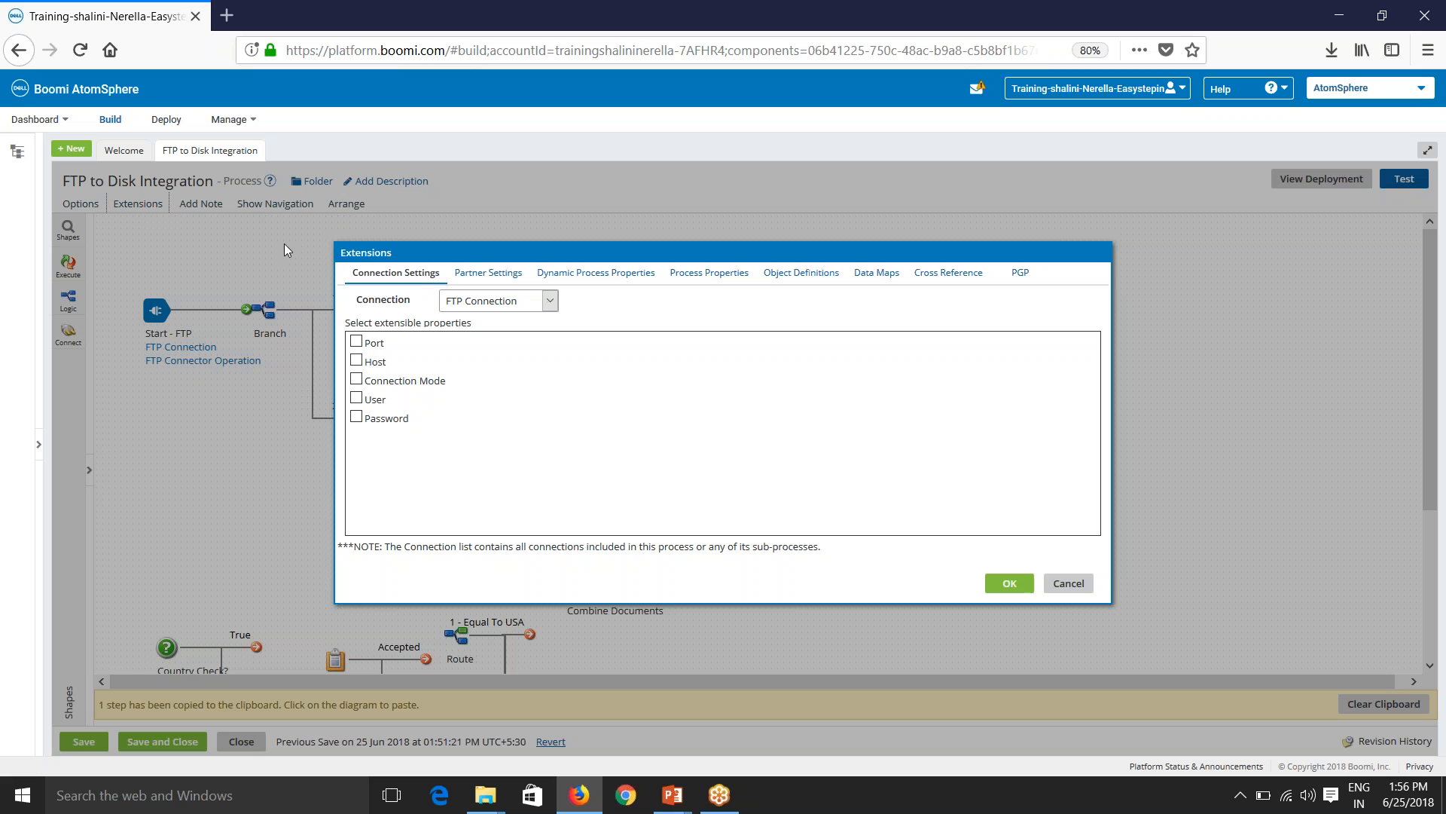
left_click(467, 301)
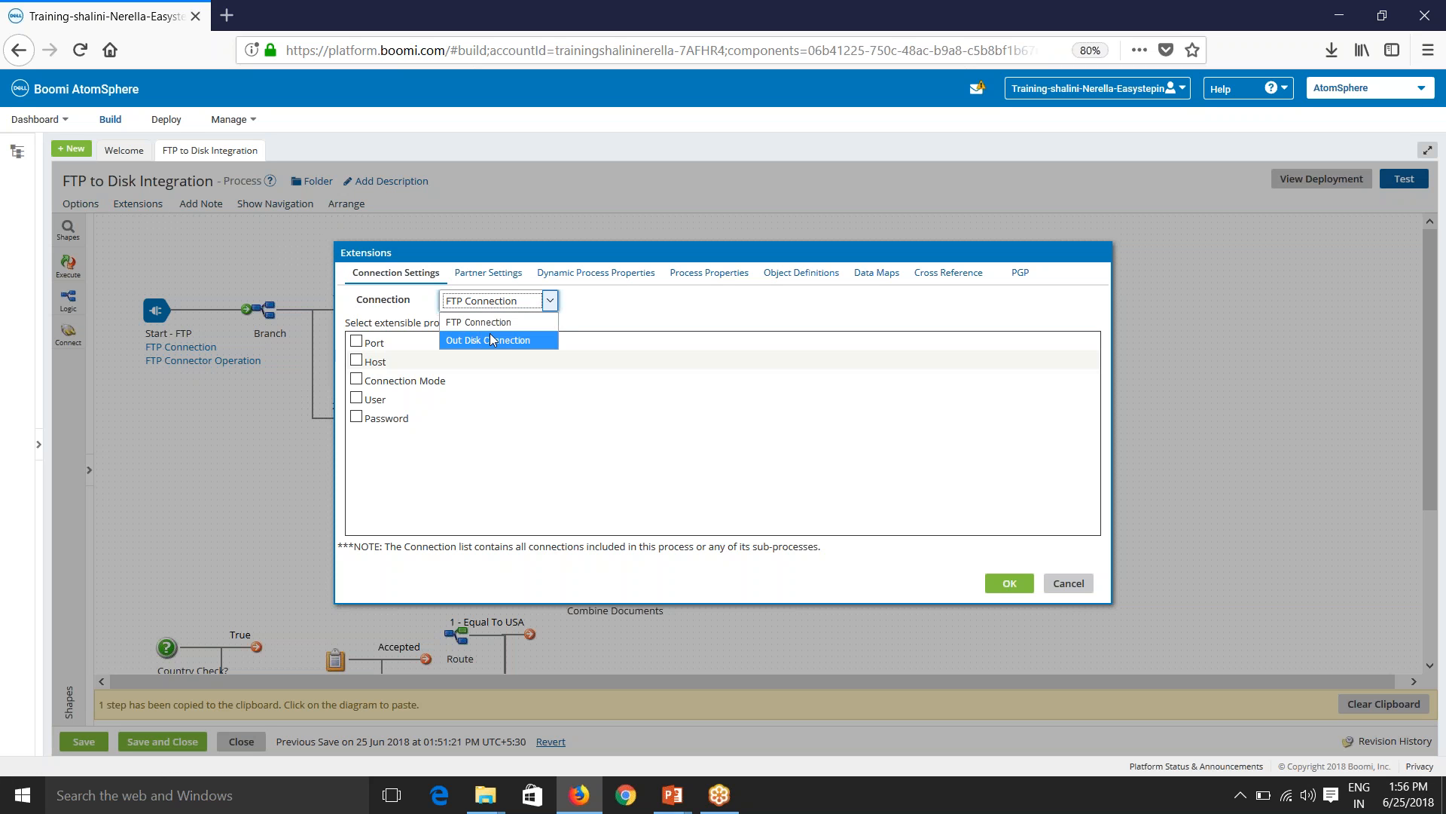
left_click(479, 321)
left_click(356, 342)
left_click(356, 360)
left_click(356, 379)
left_click(356, 398)
left_click(356, 416)
left_click(550, 300)
left_click(489, 339)
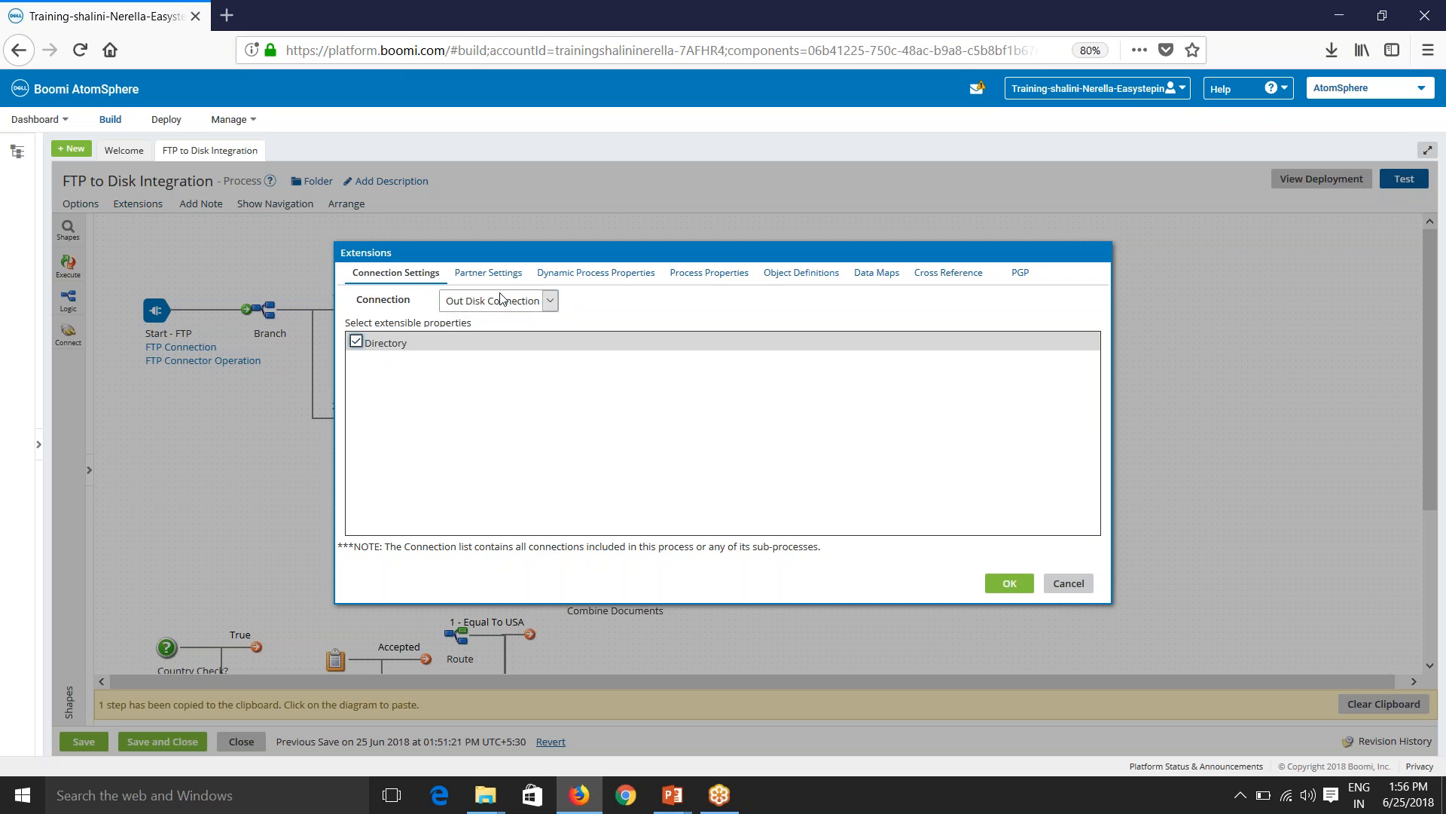
Make the Disk Properties values Disk FileName, Disk Directory, Environment, Route and PersistValue extensible, and accept the extensions.
left_click(486, 274)
left_click(589, 278)
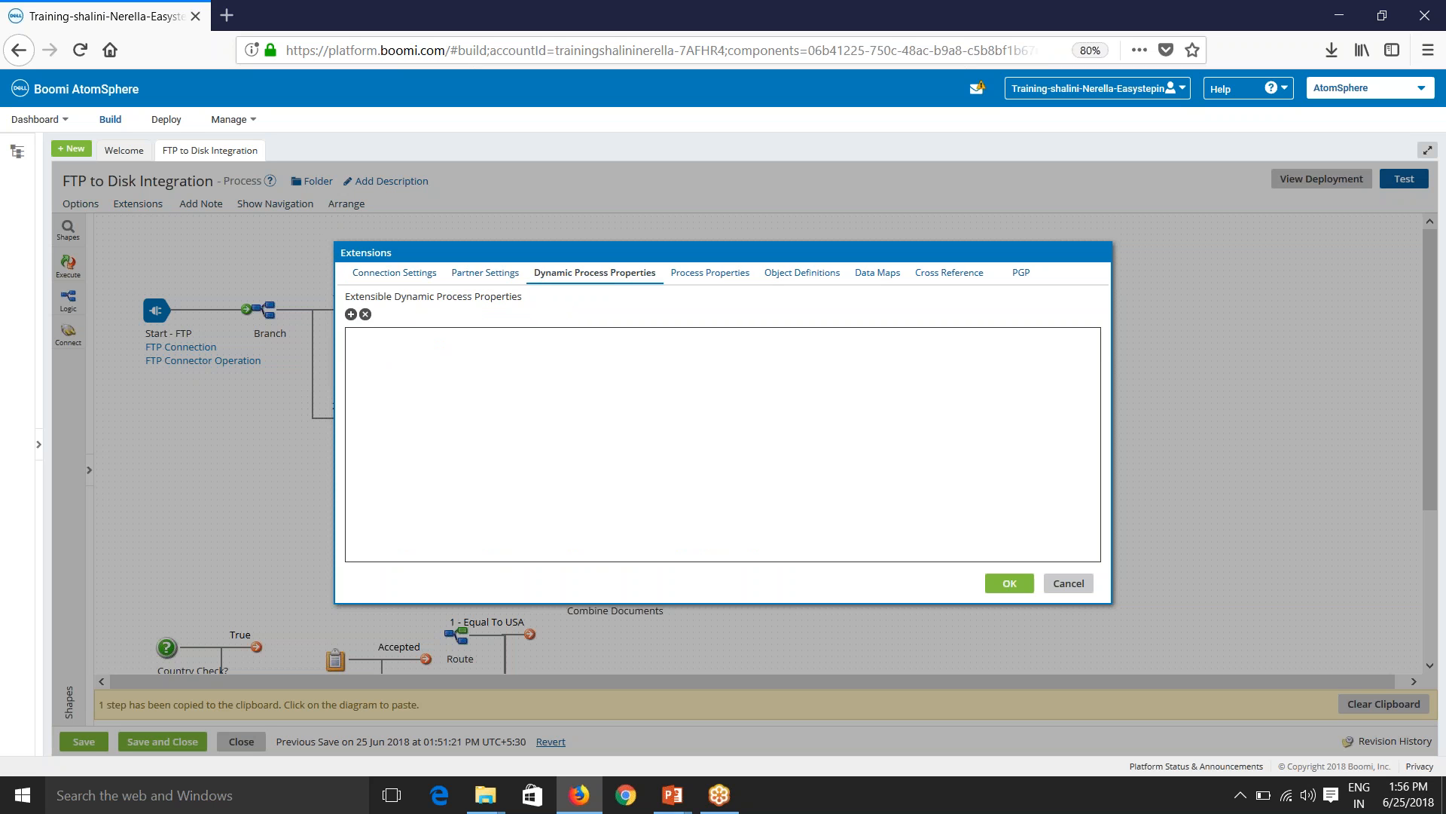
left_click(690, 278)
left_click(356, 324)
left_click(357, 342)
left_click(356, 360)
left_click(357, 379)
left_click(356, 397)
left_click(800, 273)
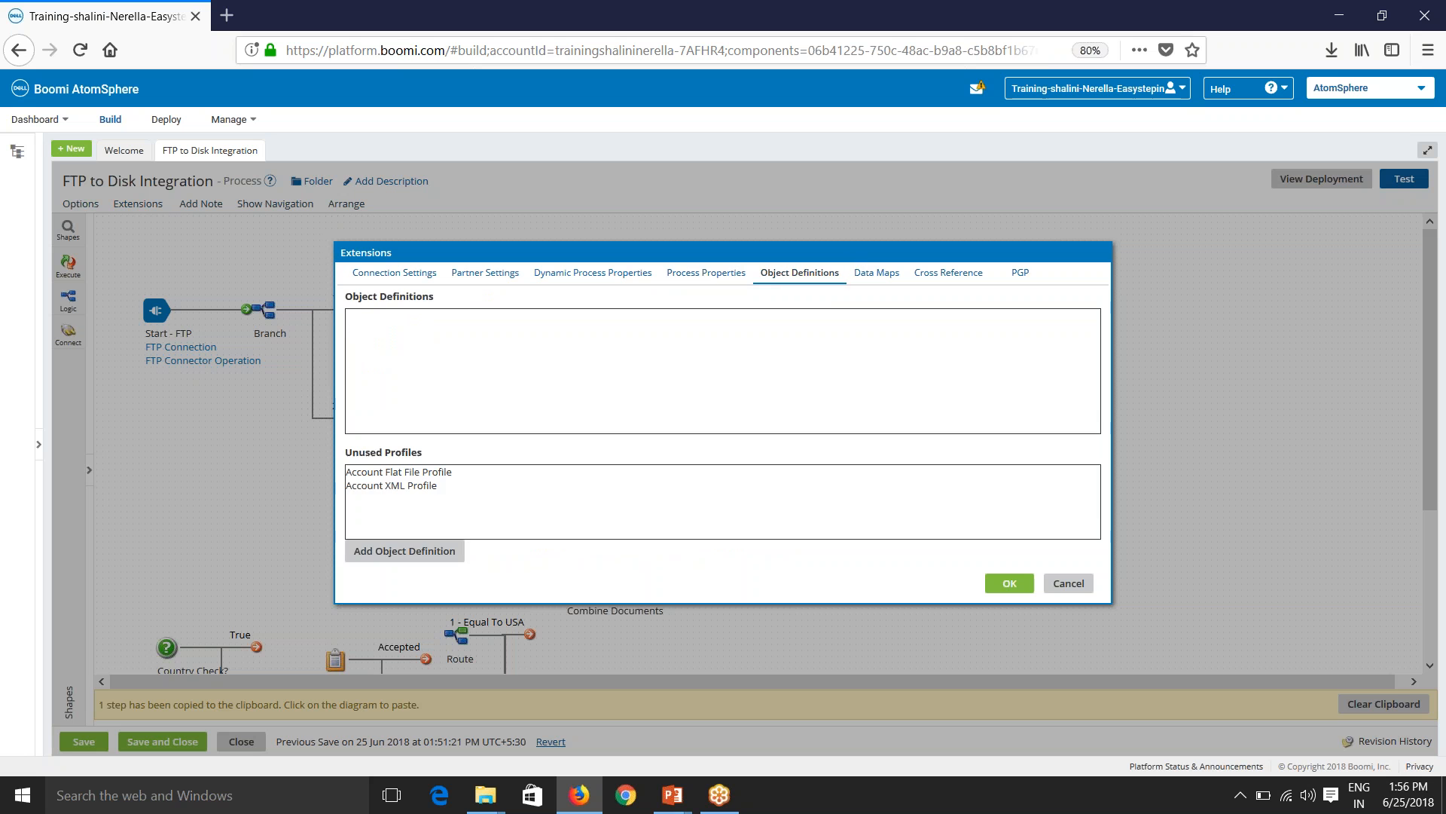
left_click(708, 274)
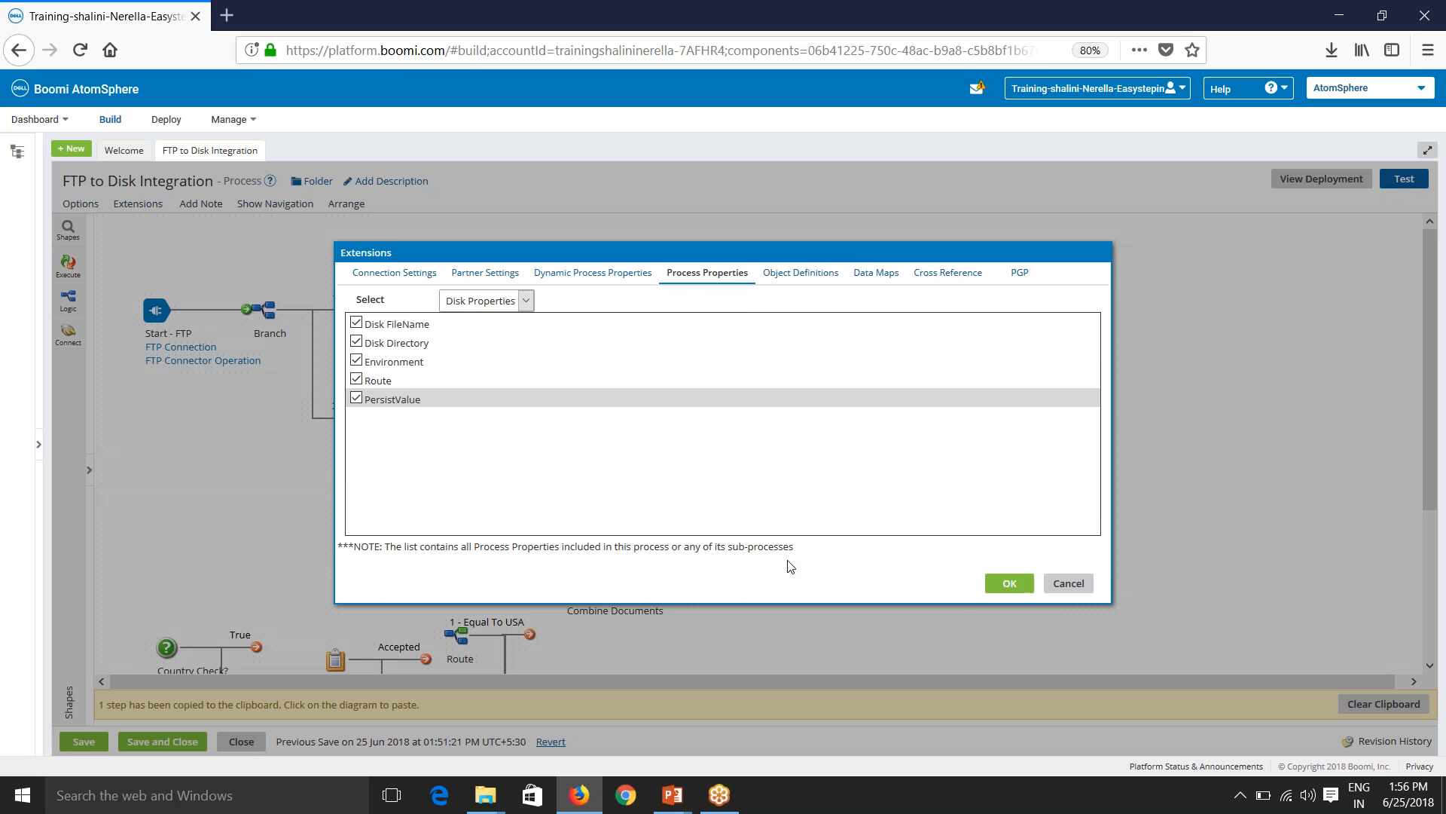
left_click(1013, 584)
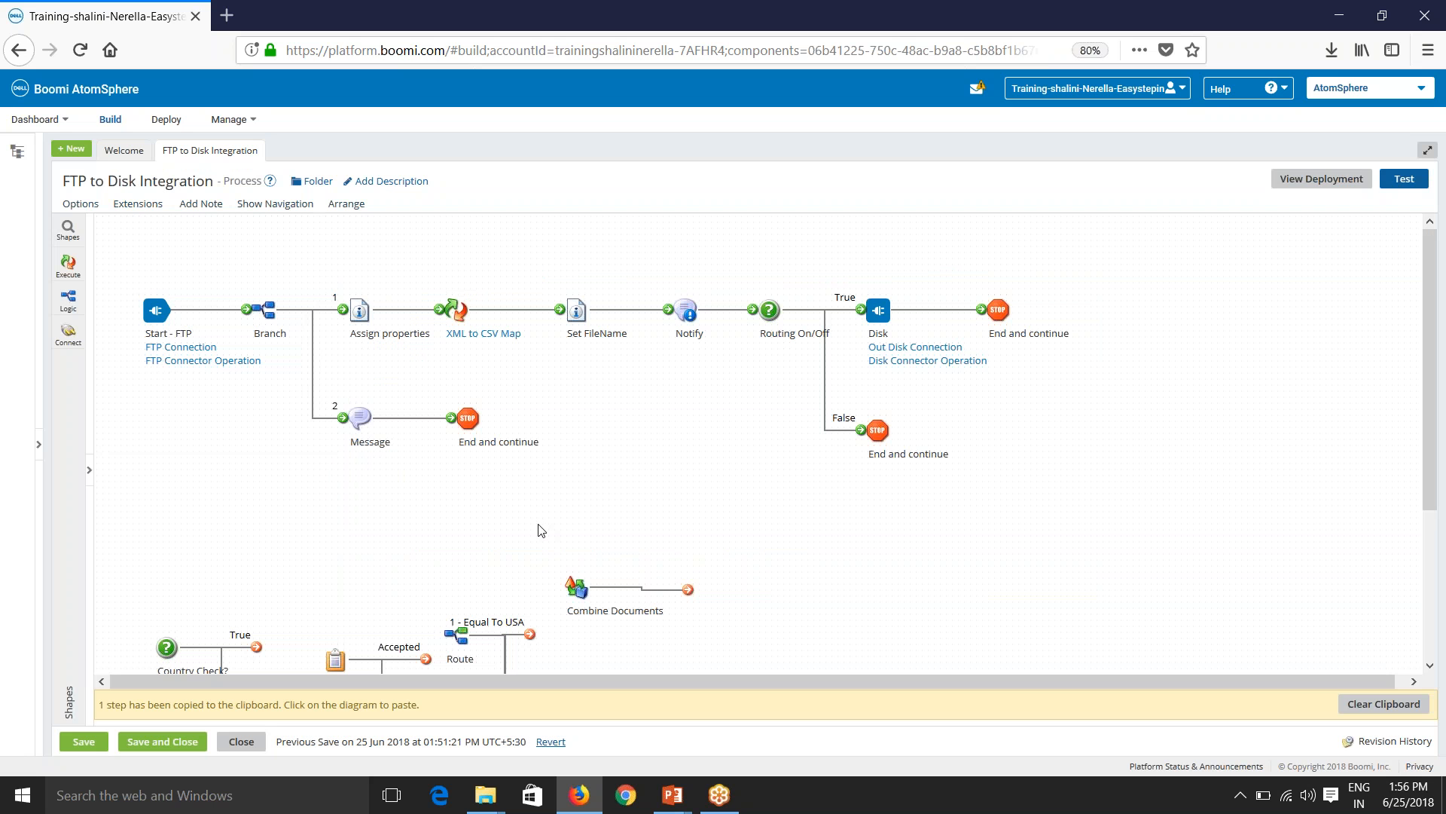
Save the process for a new test and expand its Test Extensions.
left_click(1398, 183)
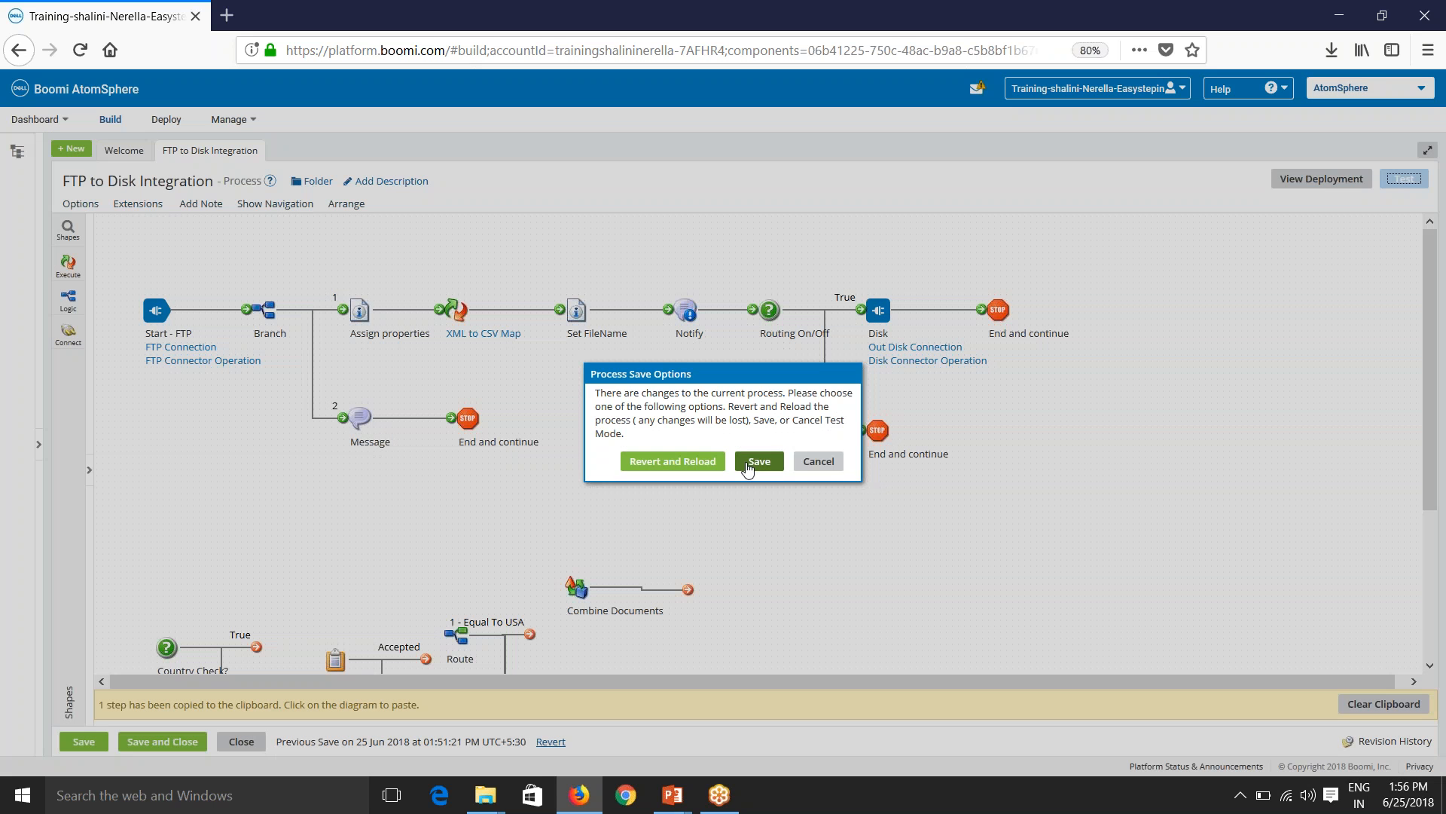
left_click(750, 463)
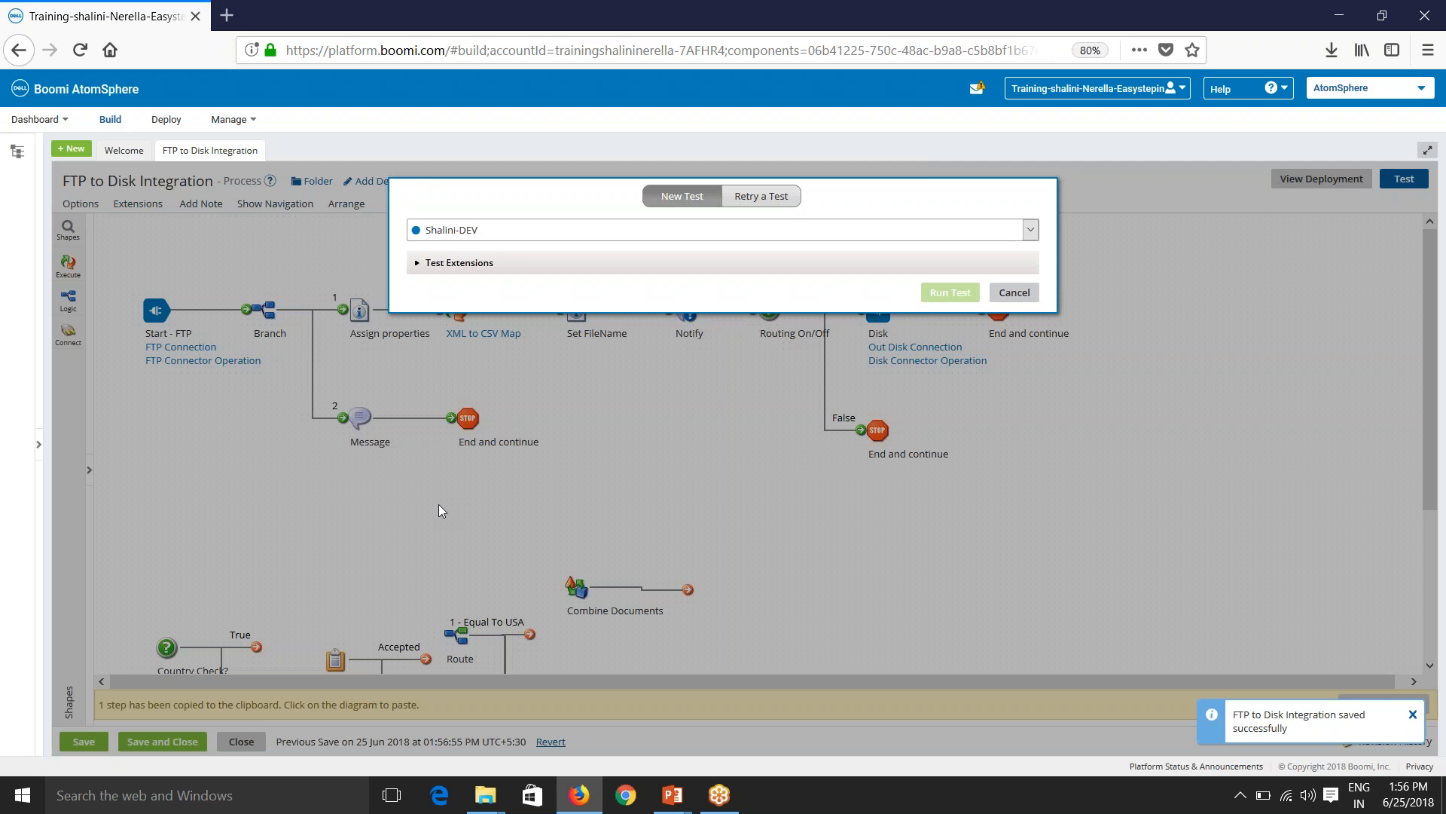
left_click(420, 265)
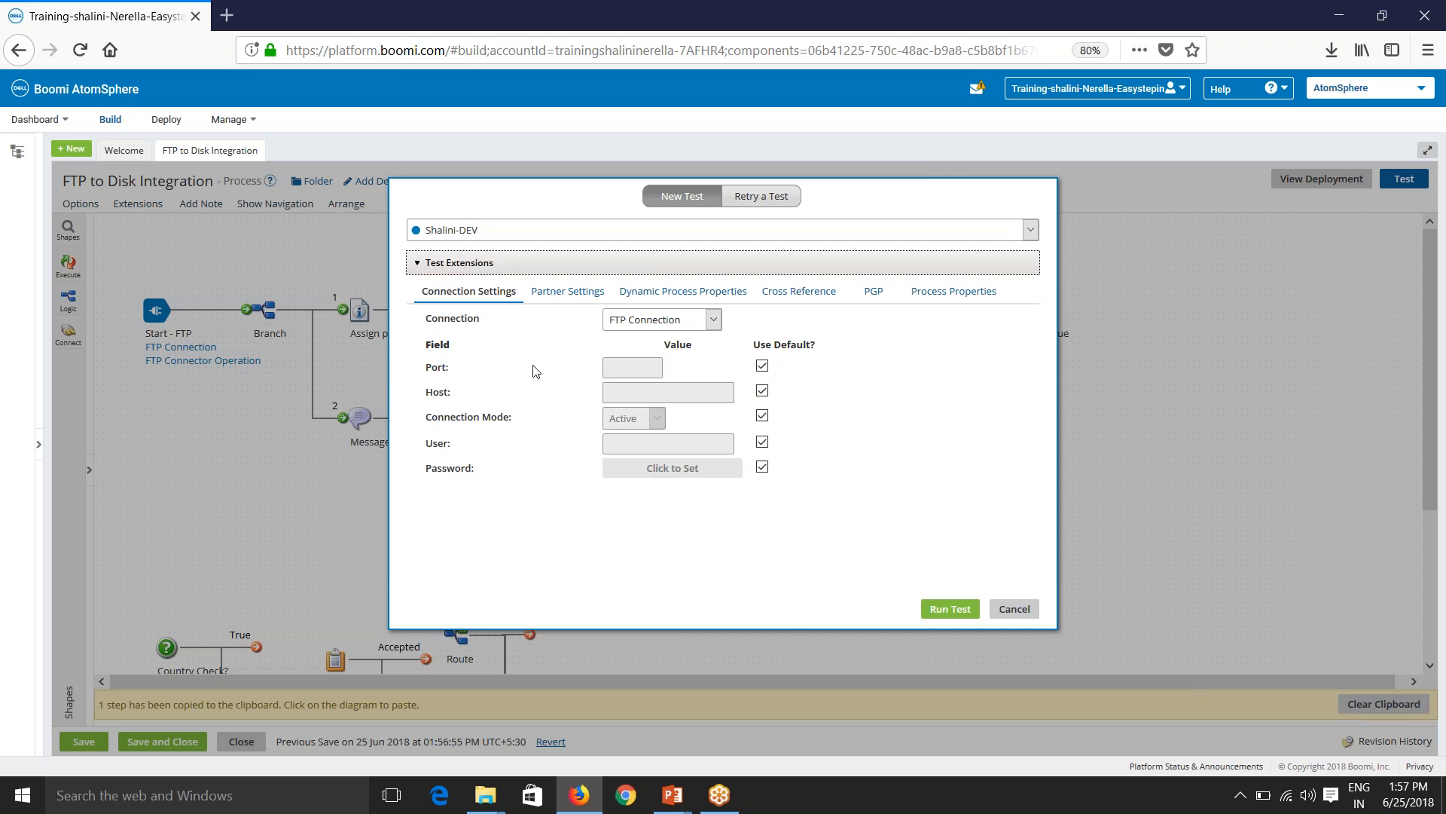
Try overriding the defaults of FTP Connection's Port, Host, Connection Mode, User and Password in the test extensions, and restore them.
left_click(762, 367)
left_click(762, 391)
left_click(763, 416)
left_click(762, 442)
left_click(763, 467)
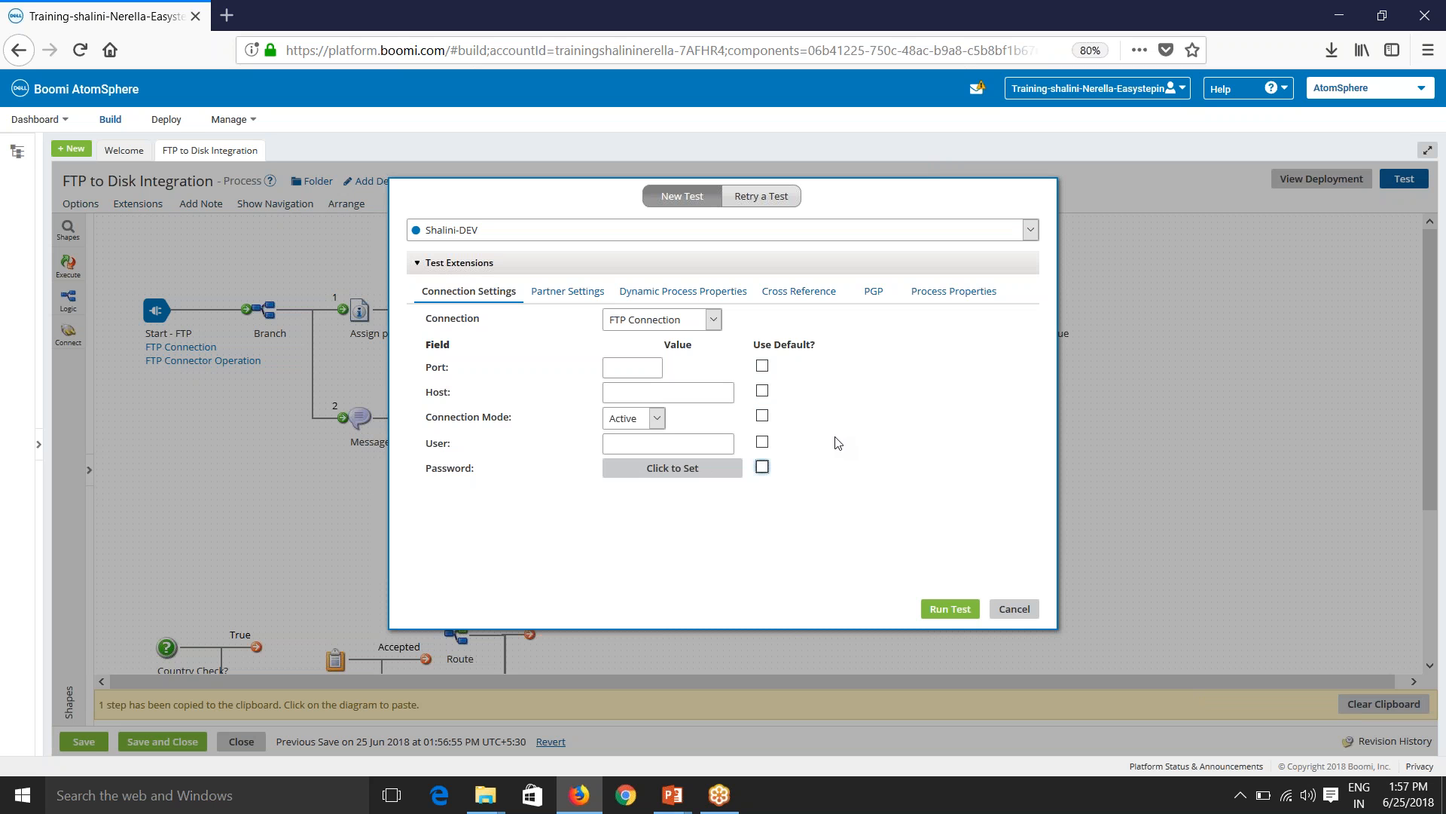
left_click(762, 367)
left_click(762, 391)
left_click(762, 415)
left_click(763, 442)
left_click(763, 467)
Review the test extensions for Out Disk Connection, dynamic process properties, cross references and the Disk Properties process properties.
left_click(639, 320)
left_click(638, 353)
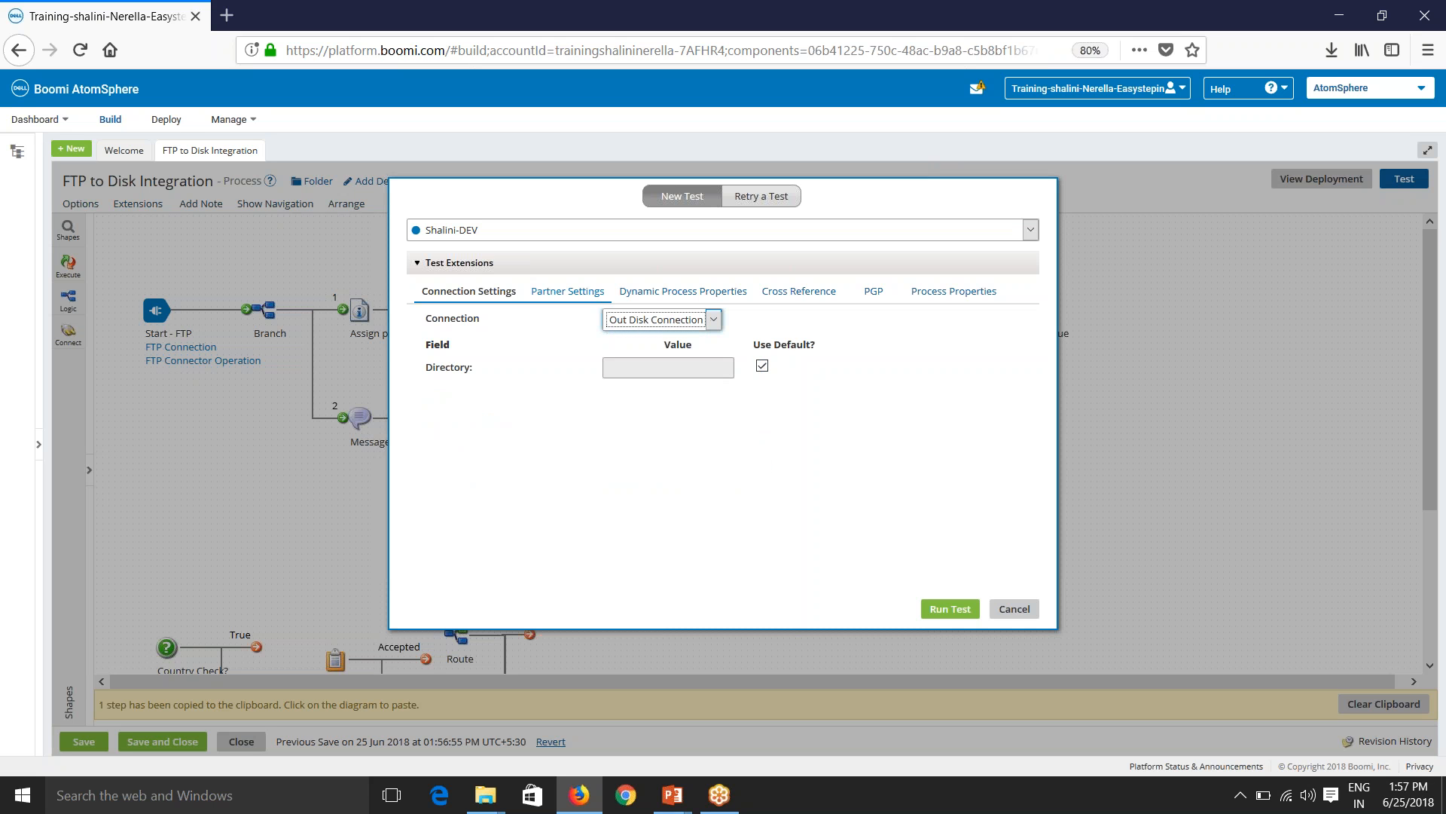
left_click(649, 294)
left_click(774, 292)
left_click(947, 297)
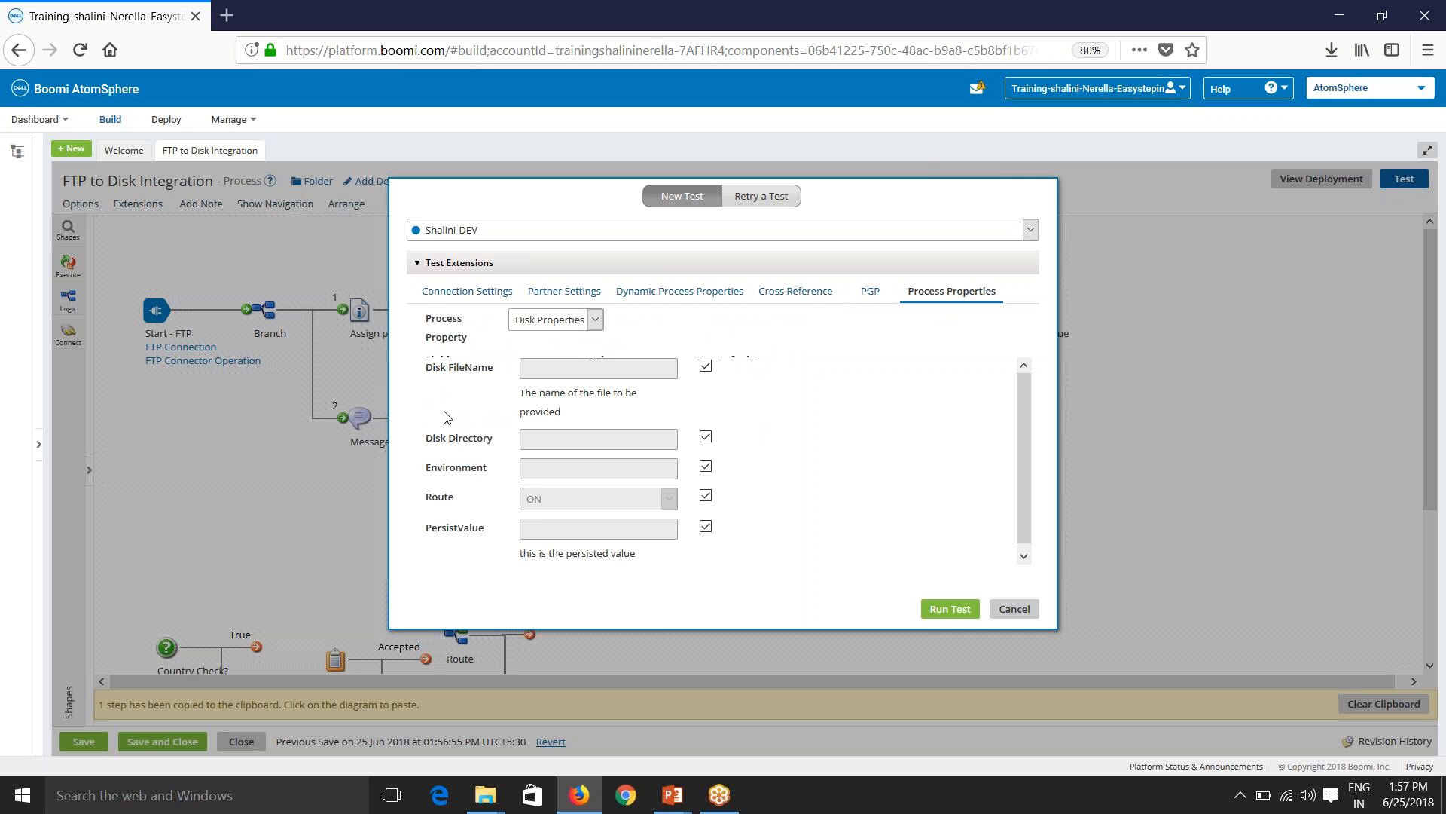
Try overriding the Route process property with OFF and ON in the test extensions, and cancel the test.
scroll(486, 403, "down", 1)
left_click(705, 490)
left_click(593, 498)
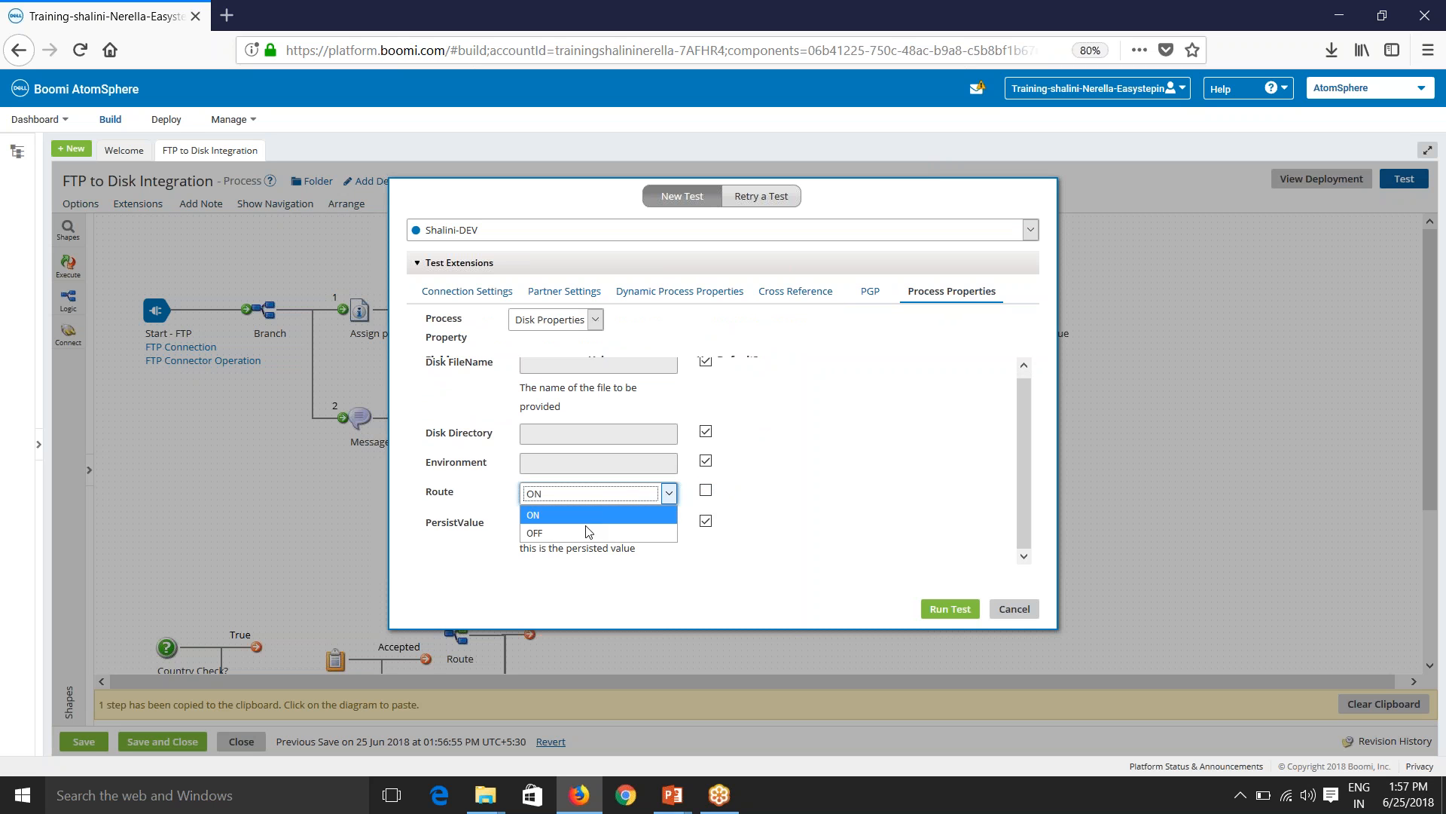
left_click(591, 532)
left_click(579, 497)
left_click(574, 515)
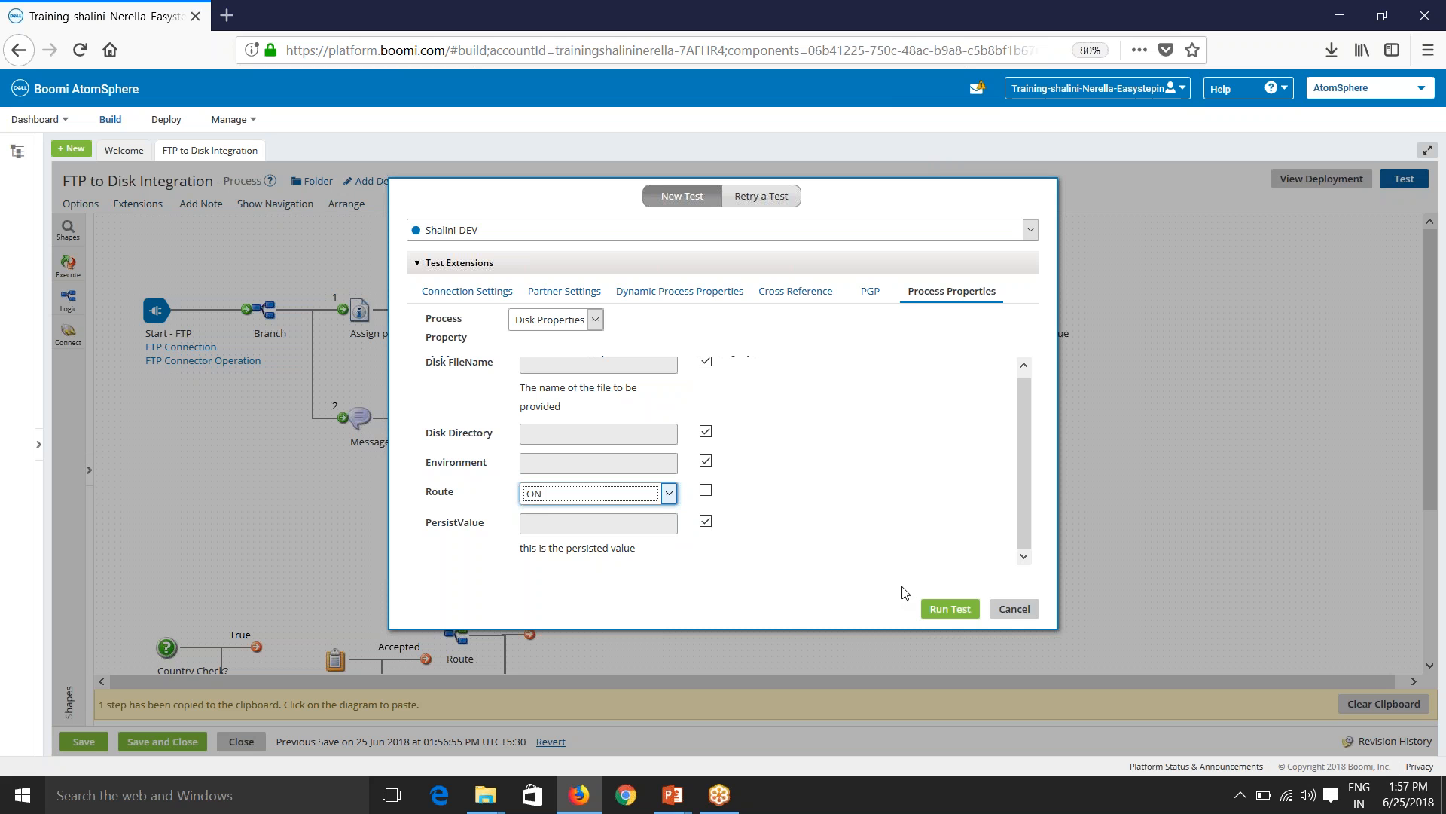
left_click(1015, 609)
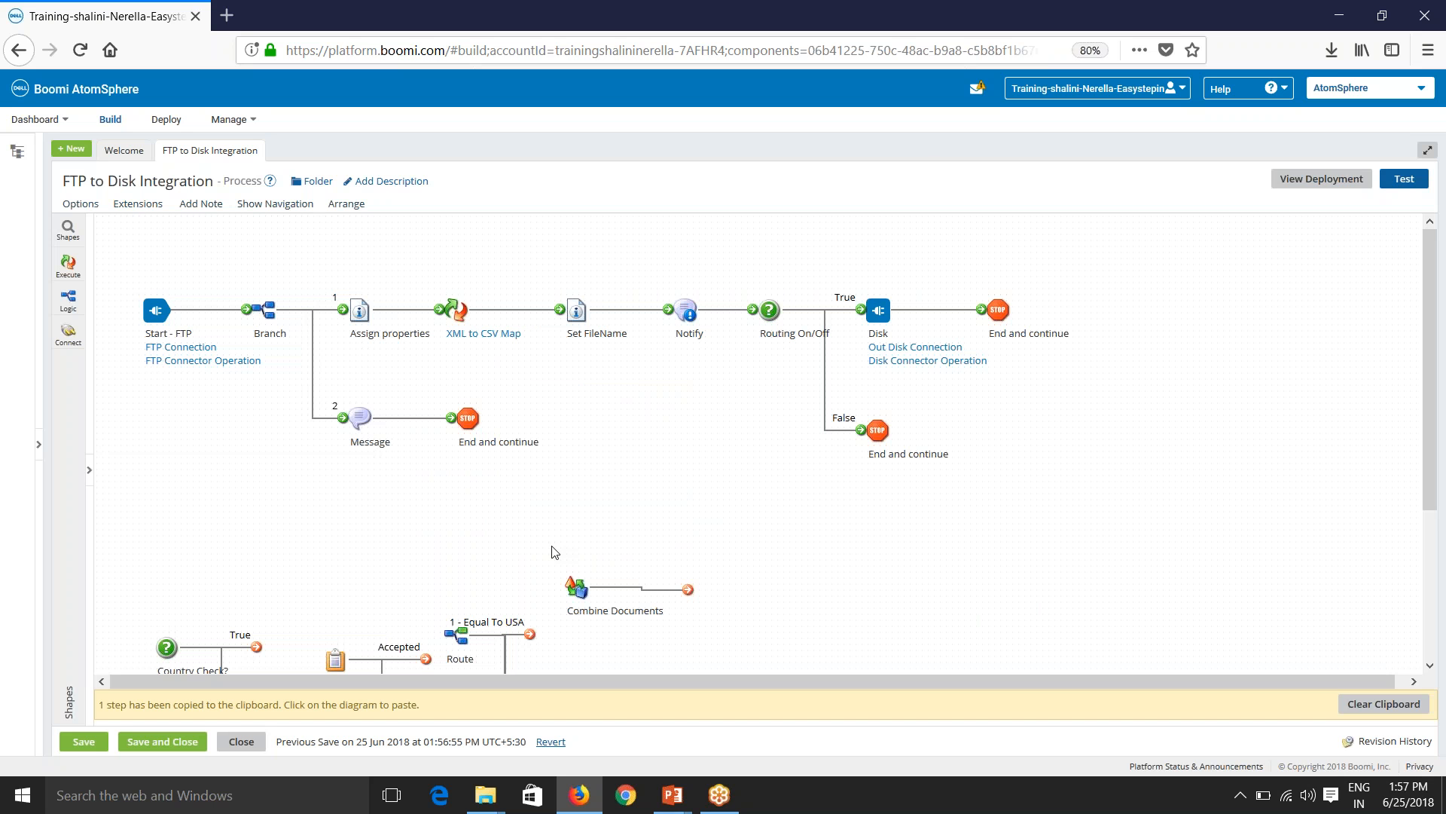
Switch to the PowerPoint slide show and review the agenda slide.
left_click(674, 801)
left_click(782, 711)
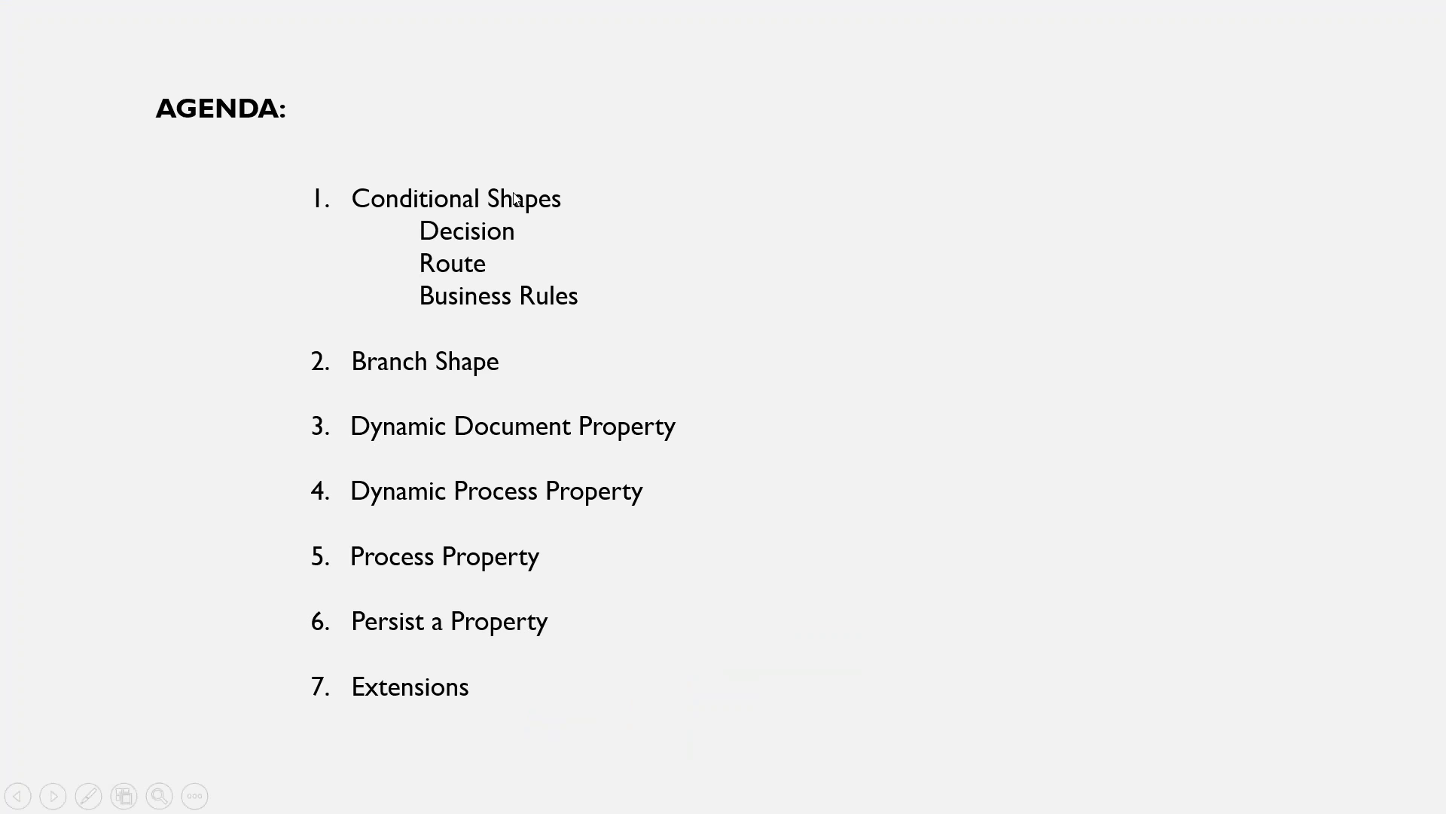